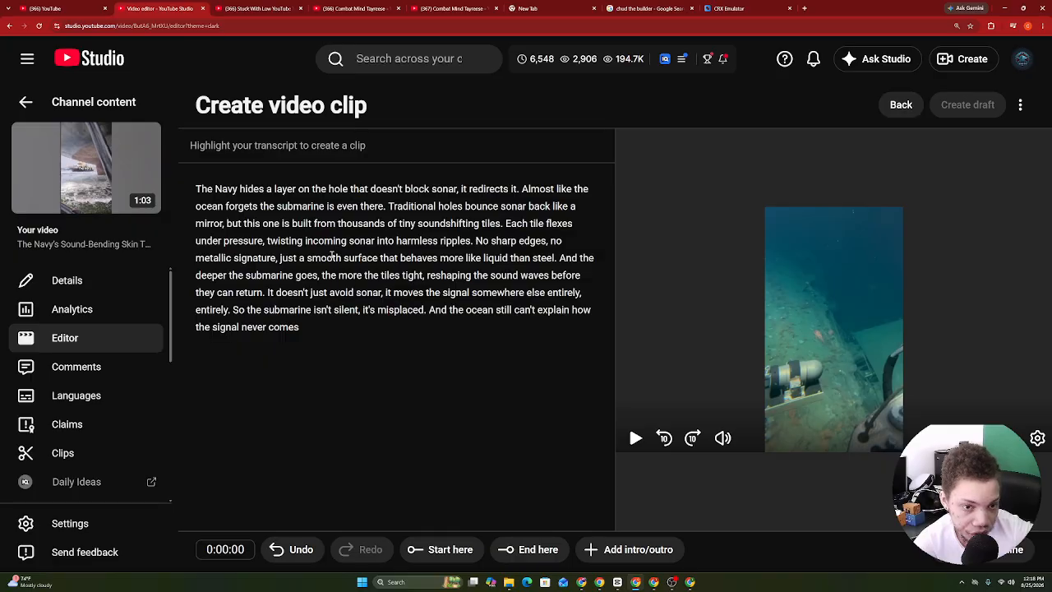
# Drop the transcript highlight and leave the clip editor for Channel content.
pyautogui.moveTo(196, 200); pyautogui.dragTo(287, 177)
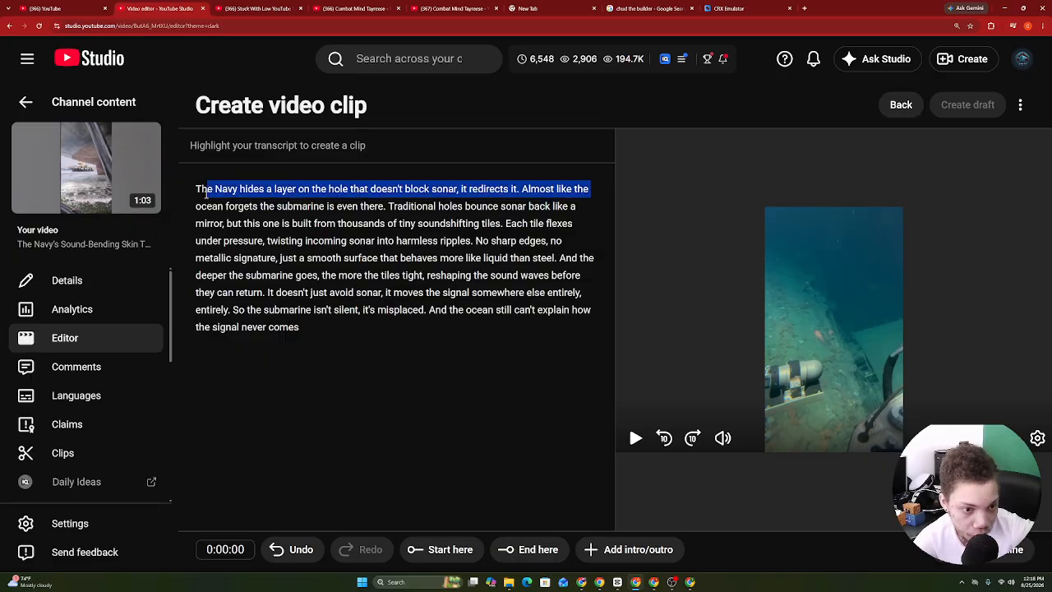
pyautogui.click(190, 198)
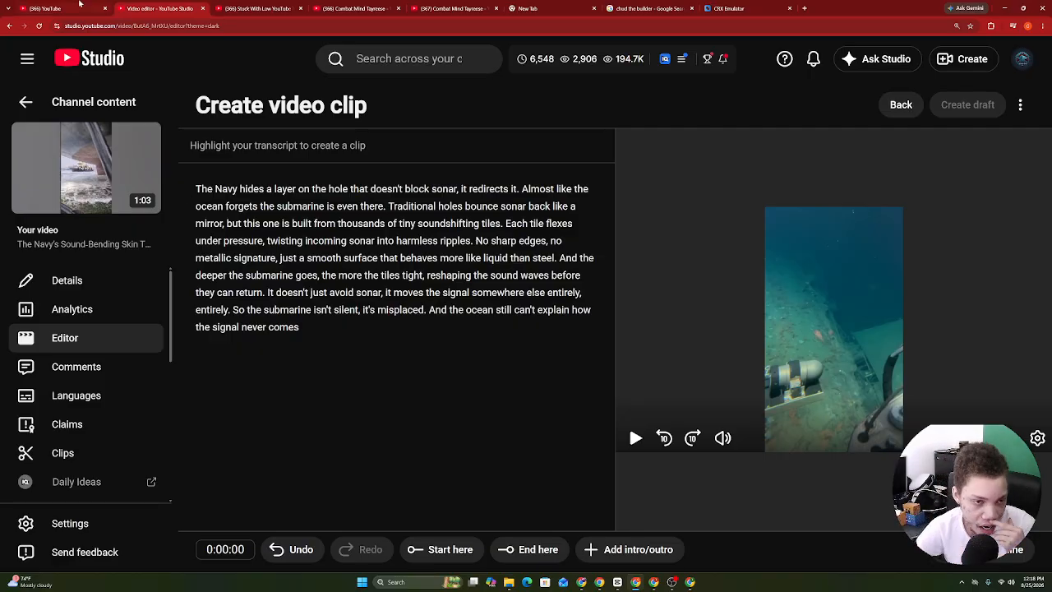
pyautogui.click(31, 101)
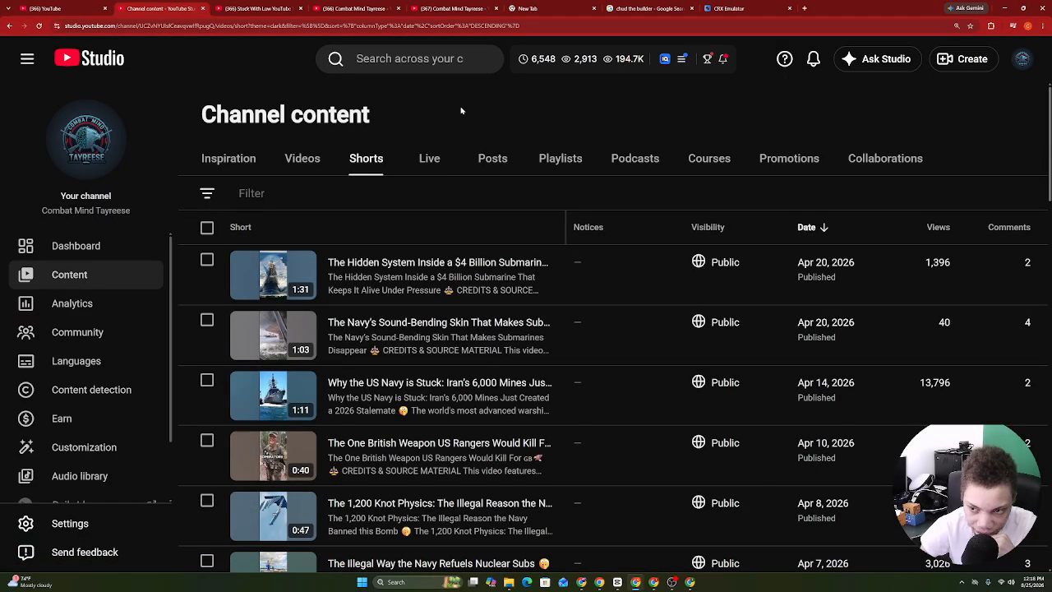
# Scroll through the channel's Shorts list.
pyautogui.scroll(-15, 461, 110)
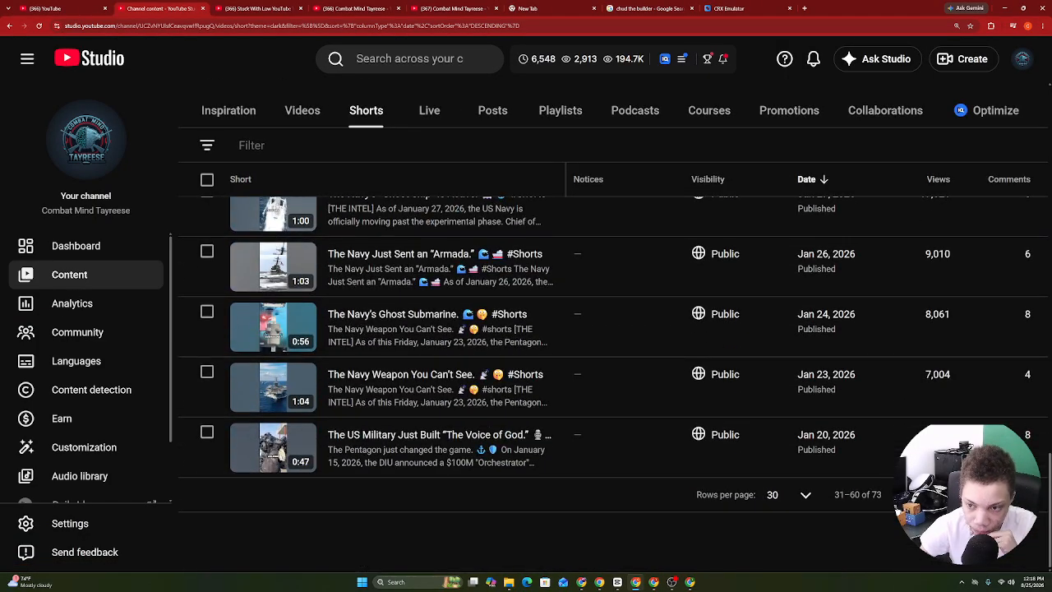
pyautogui.scroll(10, 614, 386)
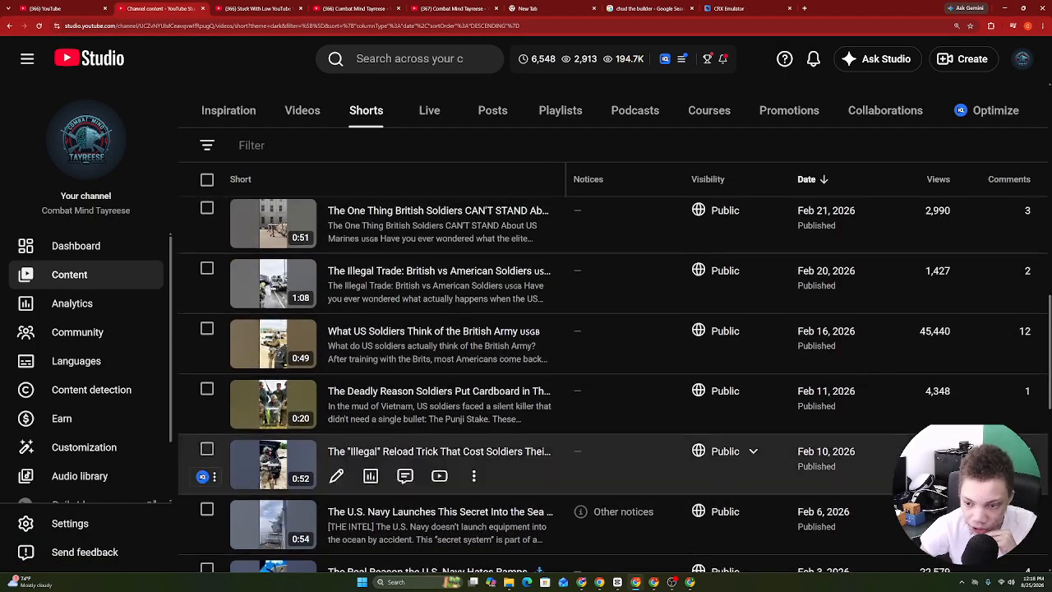
pyautogui.scroll(12, 614, 460)
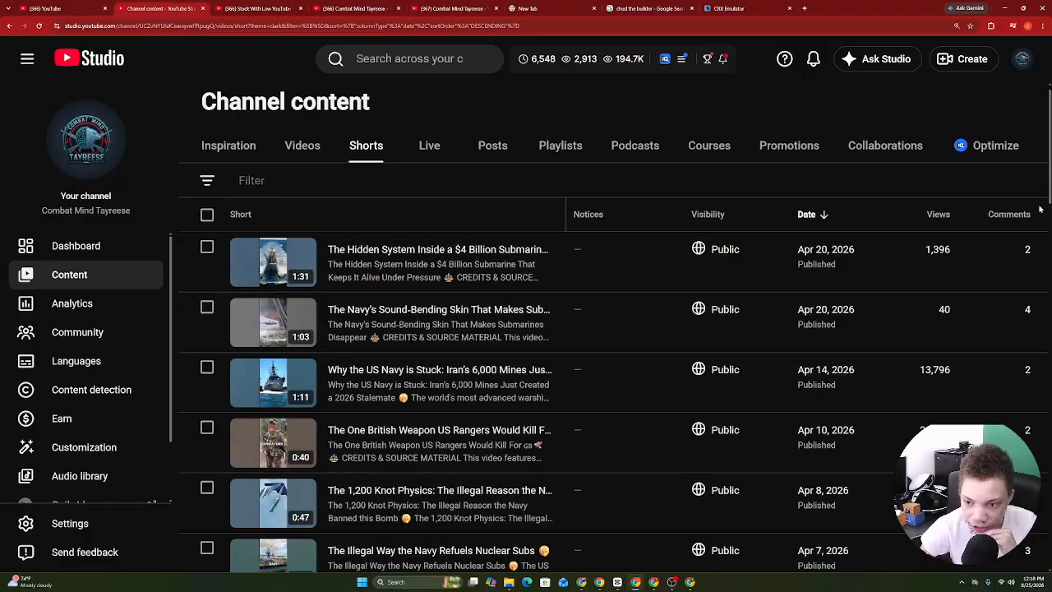
pyautogui.moveTo(1041, 212); pyautogui.dragTo(1046, 255)
pyautogui.moveTo(1051, 194); pyautogui.dragTo(1051, 209)
pyautogui.click(1050, 237)
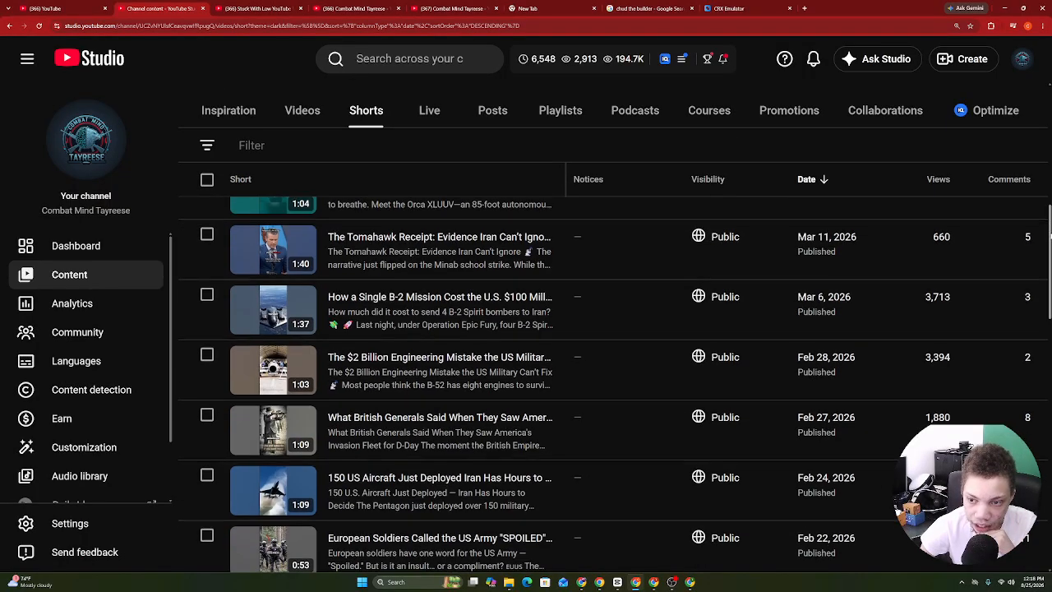
pyautogui.scroll(3, 1051, 237)
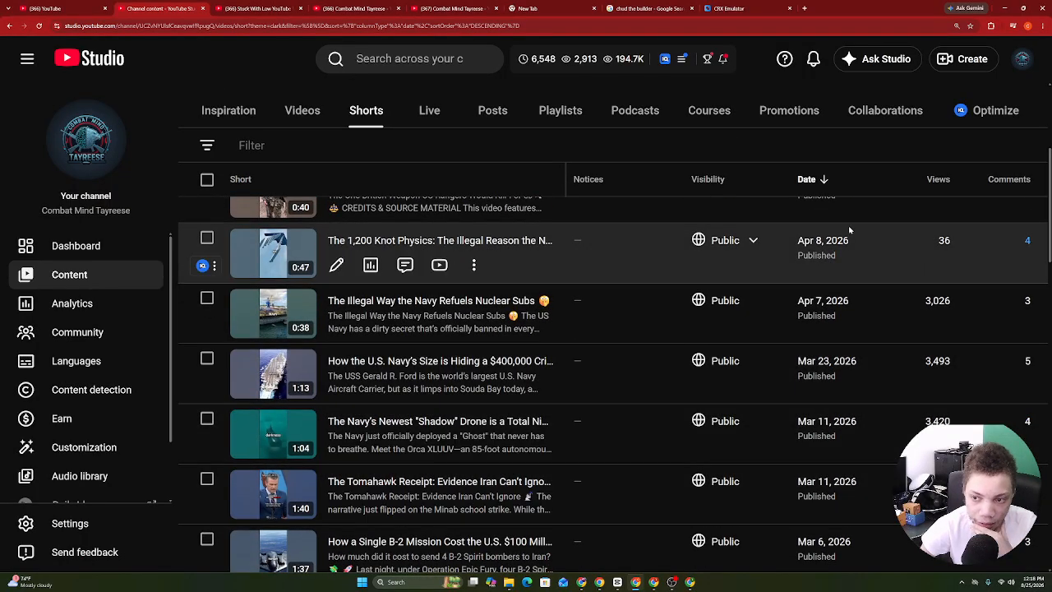
# Open the 1,200 Knot Physics Short's analytics, zoomed out, on the Engagement tab.
pyautogui.click(425, 240)
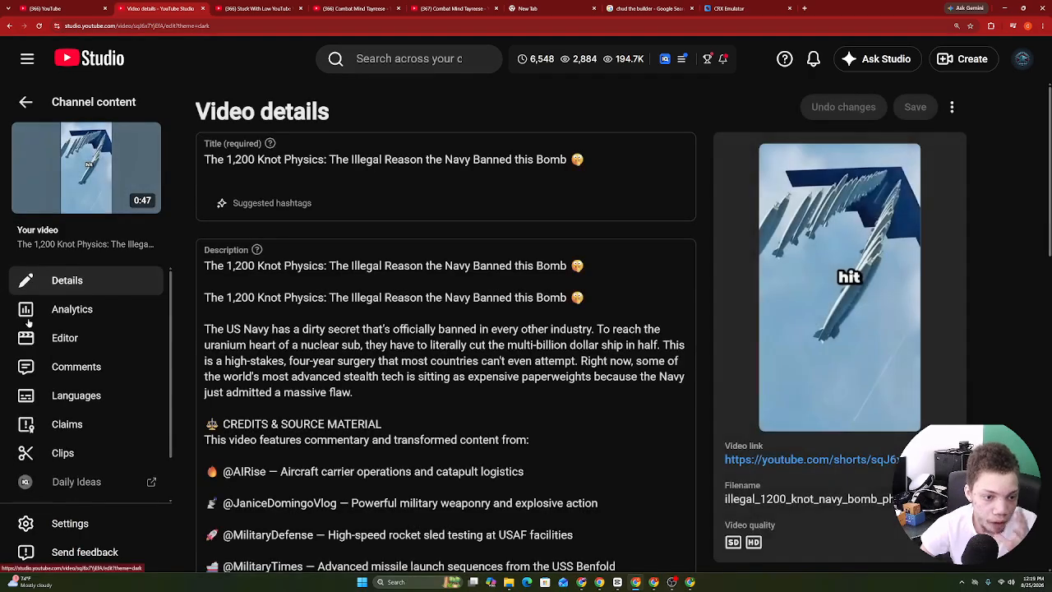
pyautogui.click(31, 320)
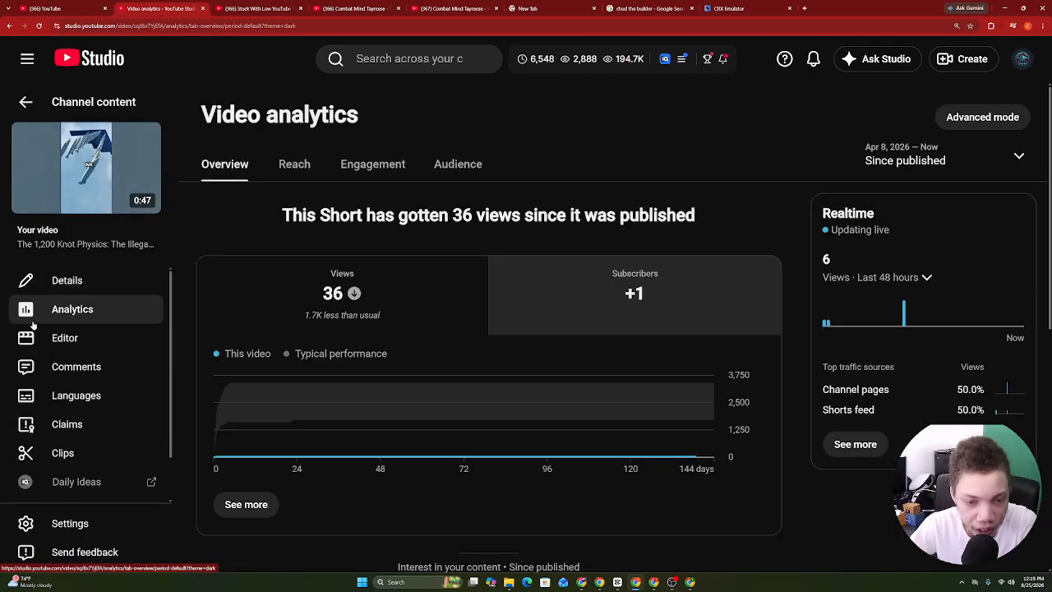
pyautogui.hotkey('ctrl', '-')
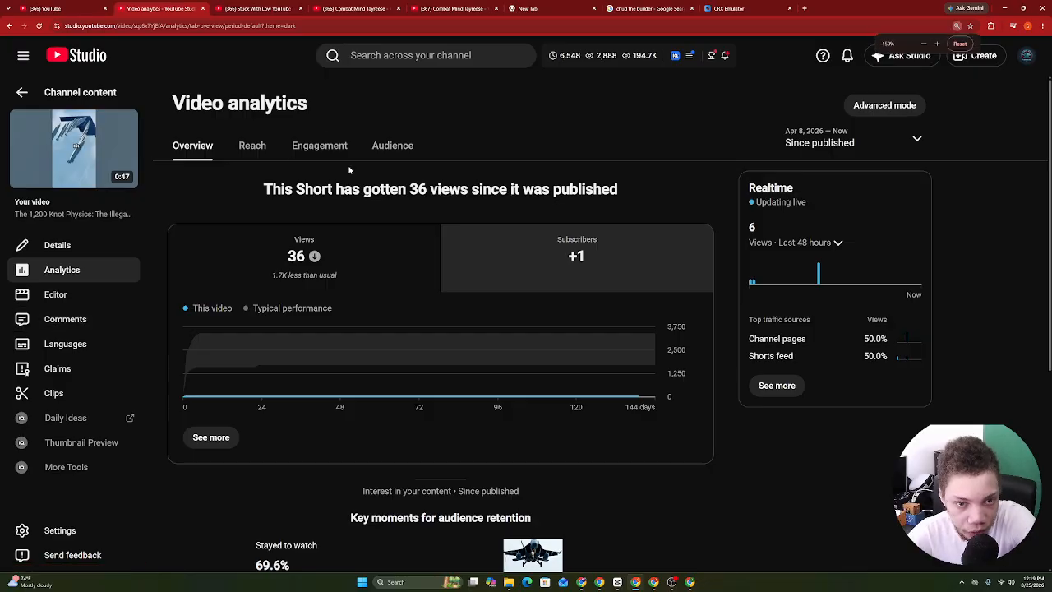
pyautogui.click(333, 149)
pyautogui.scroll(-6, 543, 353)
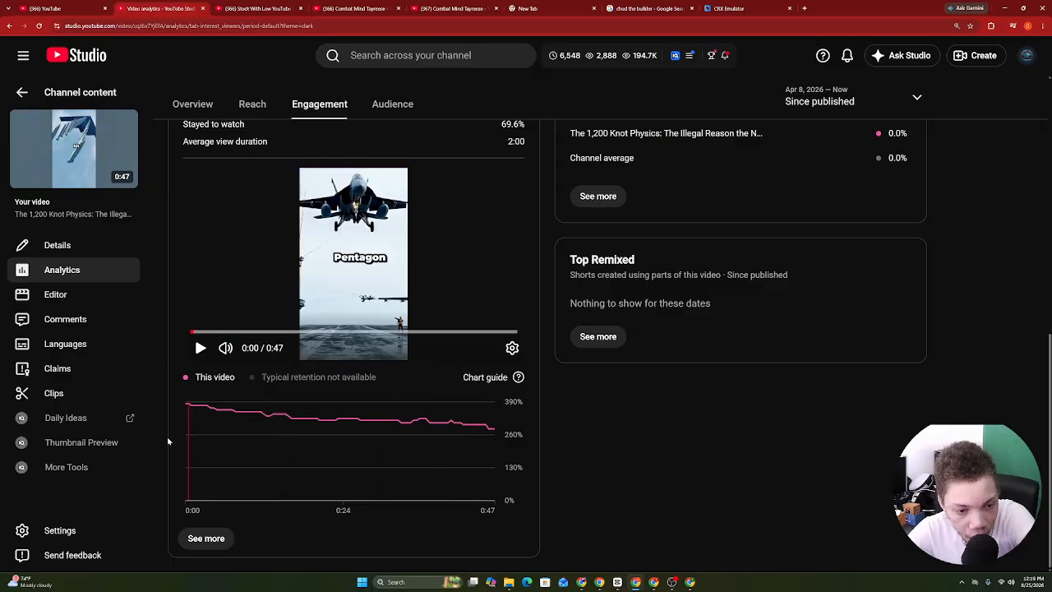
# Review the Short's Overview, Engagement and Reach analytics.
pyautogui.click(206, 110)
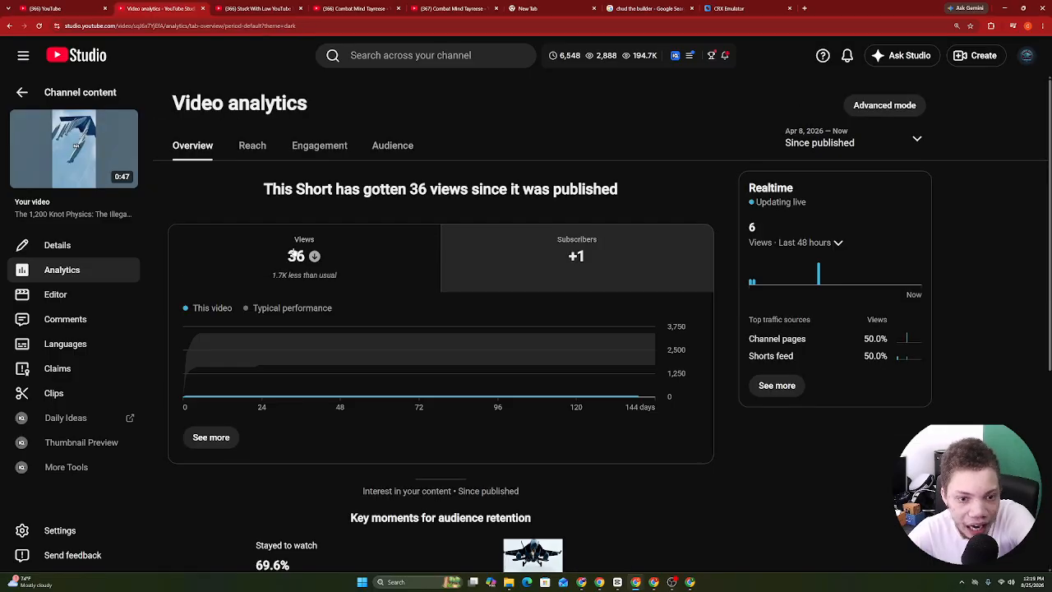
pyautogui.moveTo(280, 253); pyautogui.dragTo(336, 256)
pyautogui.scroll(-1, 336, 256)
pyautogui.scroll(-1, 336, 255)
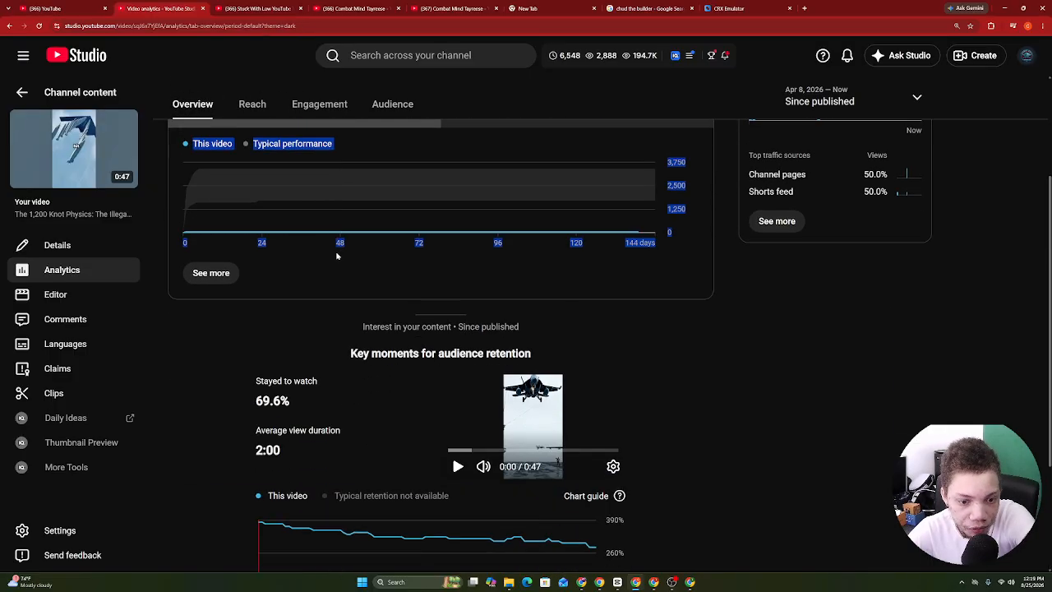
pyautogui.moveTo(254, 376); pyautogui.dragTo(324, 246)
pyautogui.scroll(-2, 320, 476)
pyautogui.scroll(1, 324, 246)
pyautogui.click(319, 229)
pyautogui.scroll(3, 309, 189)
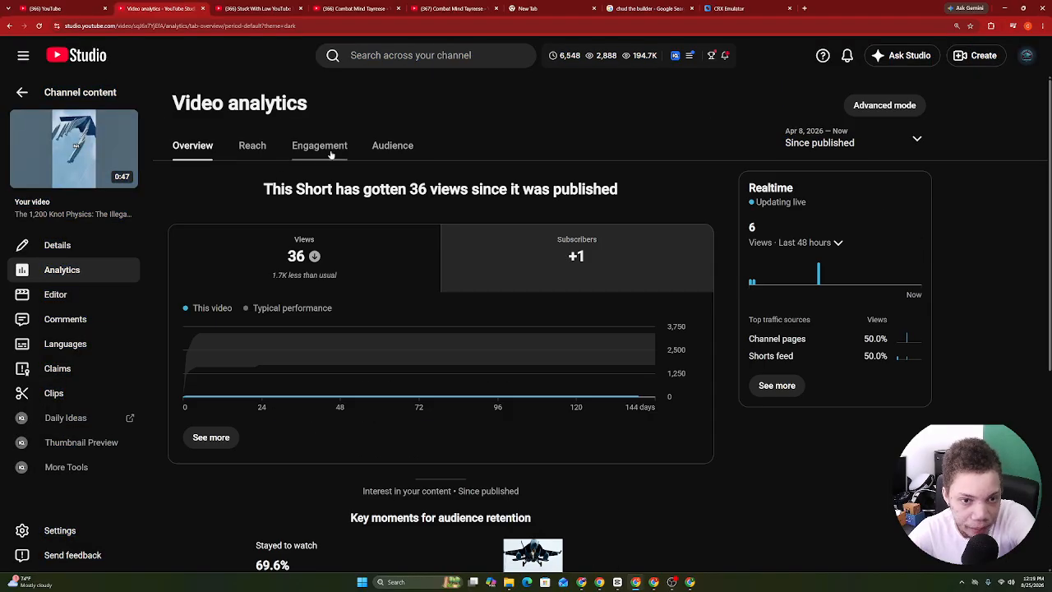
pyautogui.click(329, 150)
pyautogui.click(249, 156)
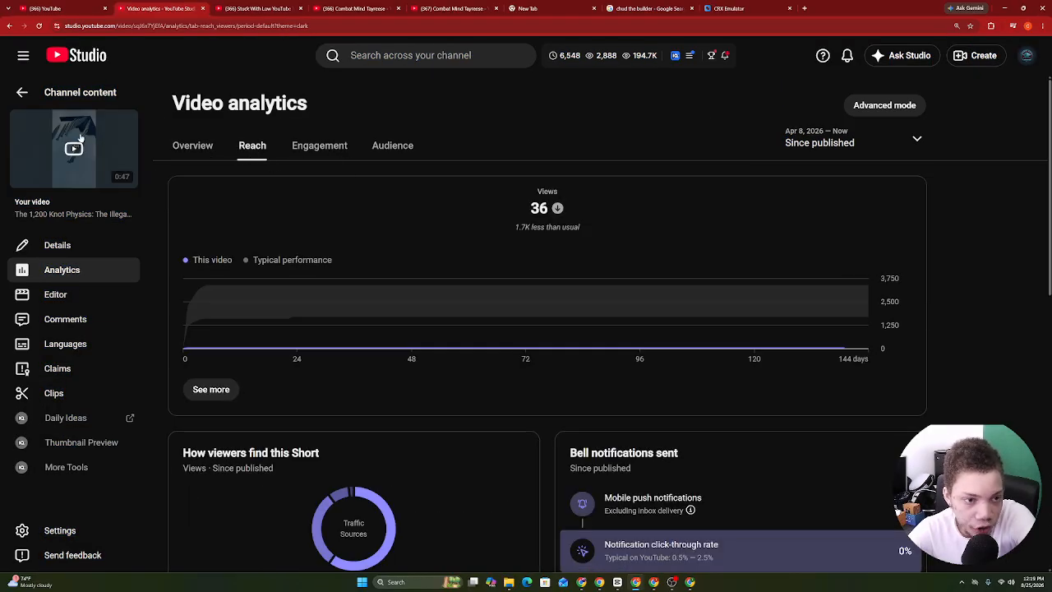
# From the Dashboard, copy the Your channel link address from the account menu.
pyautogui.click(19, 95)
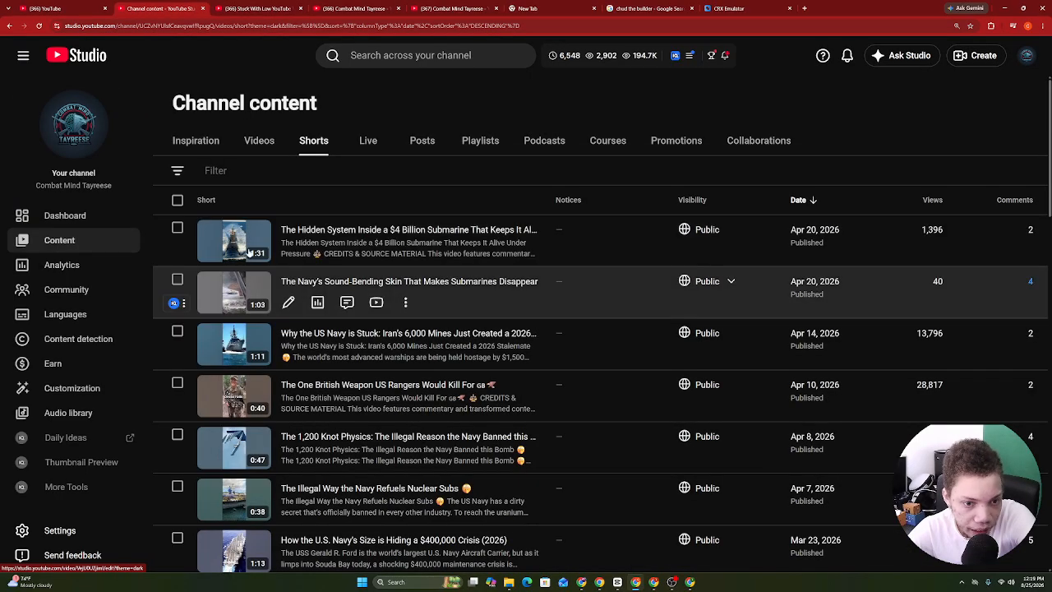
pyautogui.scroll(-15, 526, 329)
pyautogui.scroll(15, 526, 329)
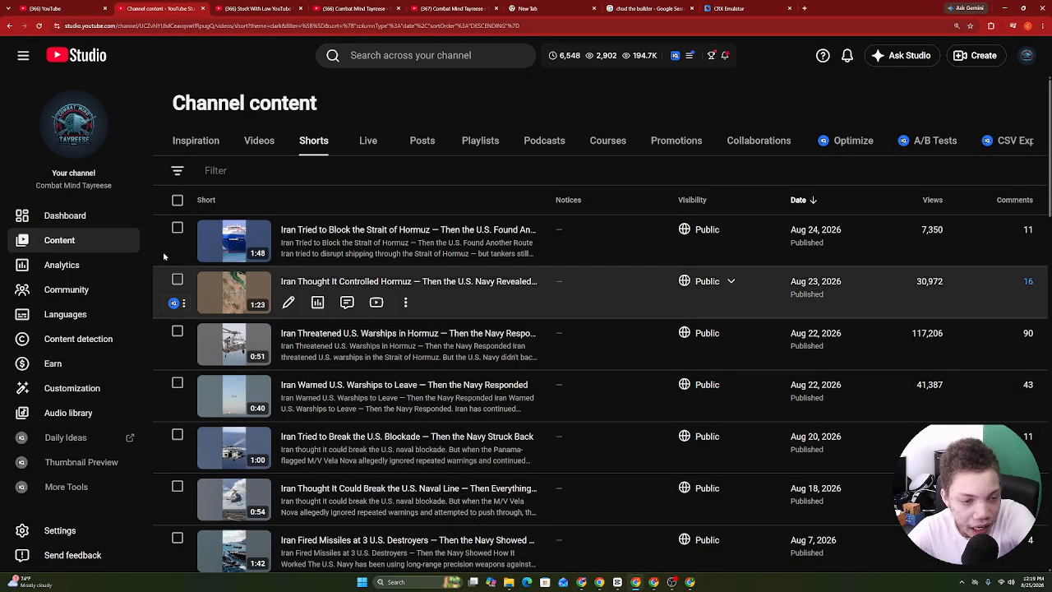
pyautogui.click(65, 215)
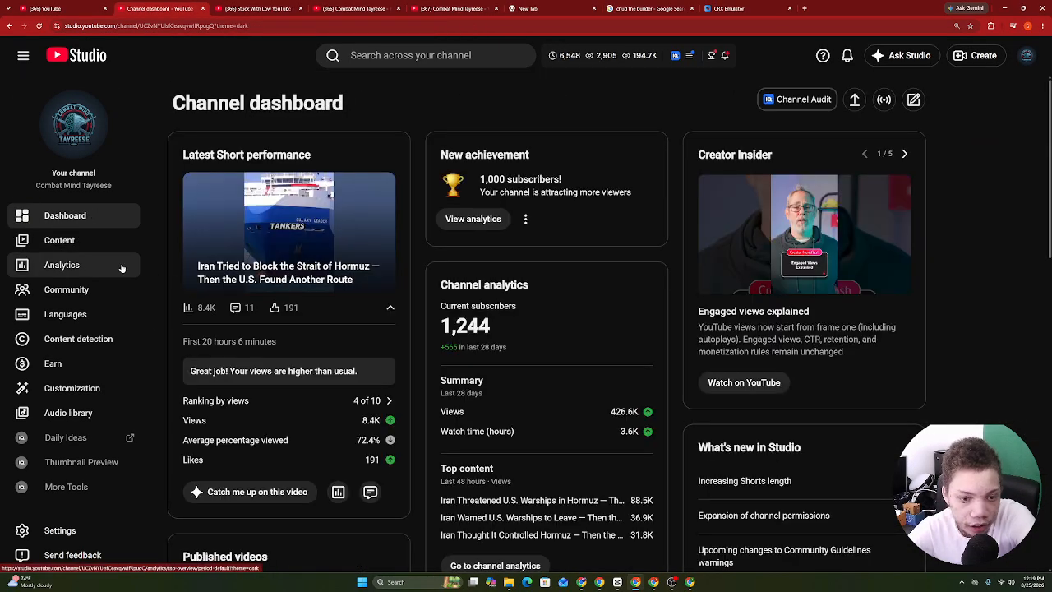
pyautogui.click(1027, 55)
pyautogui.rightClick(908, 135)
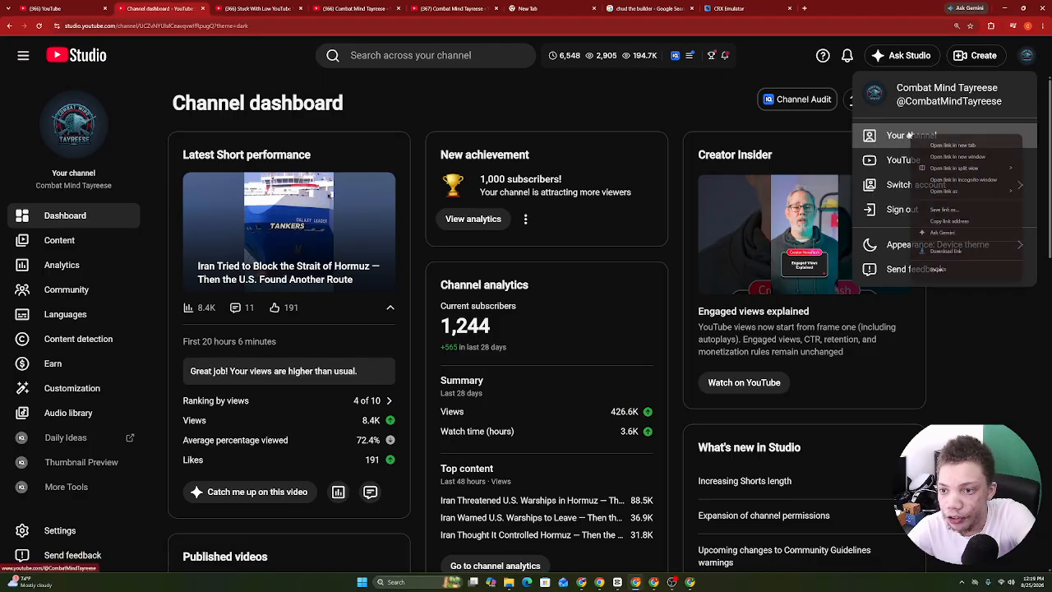
pyautogui.click(945, 231)
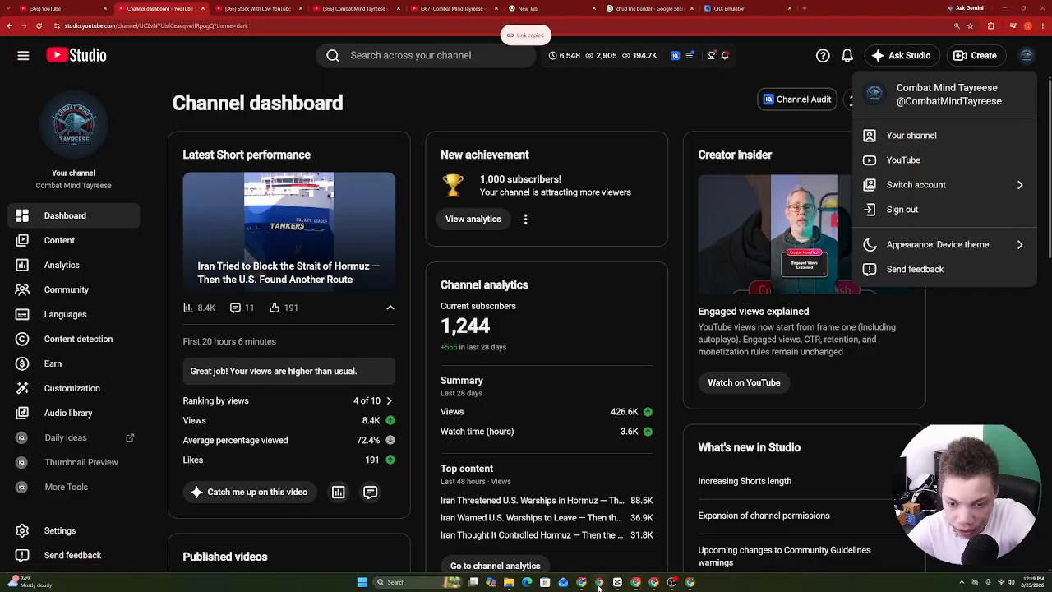
pyautogui.click(599, 583)
pyautogui.click(691, 583)
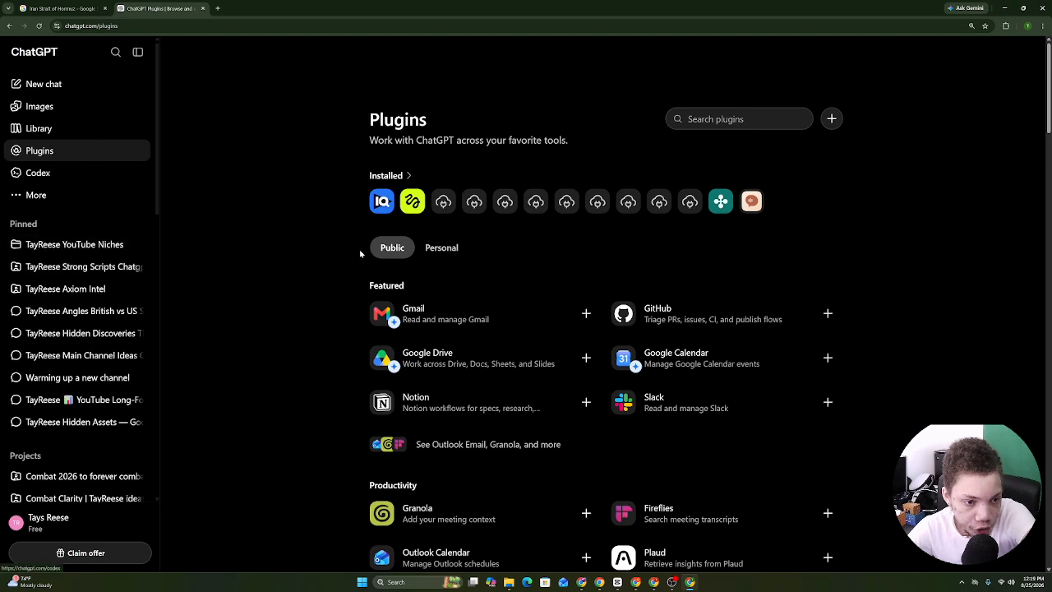
# Open the installed plugins' settings, then close them again.
pyautogui.scroll(-8, 495, 240)
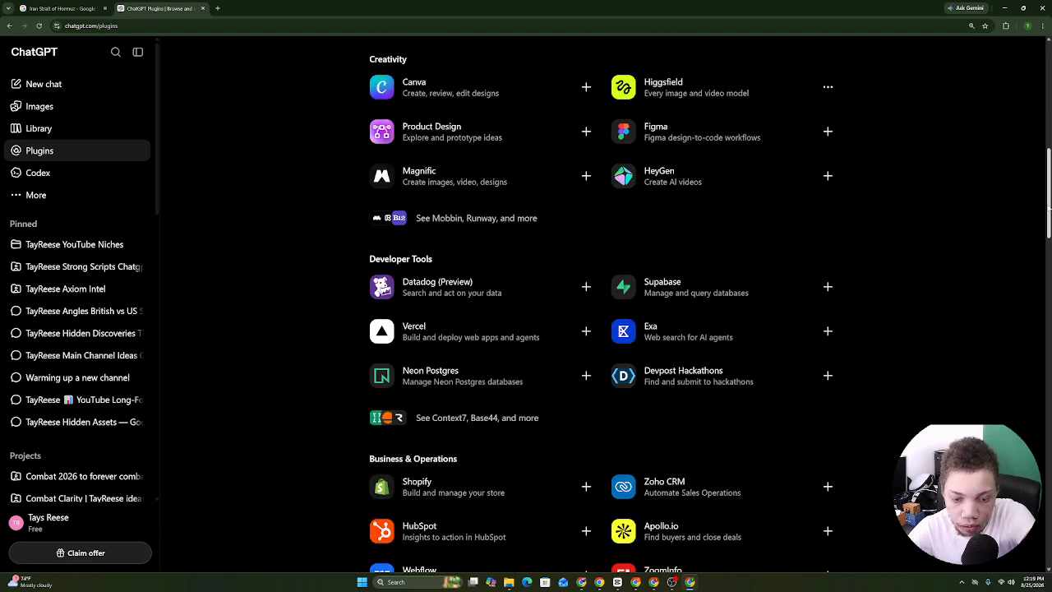
pyautogui.scroll(8, 777, 168)
pyautogui.click(411, 175)
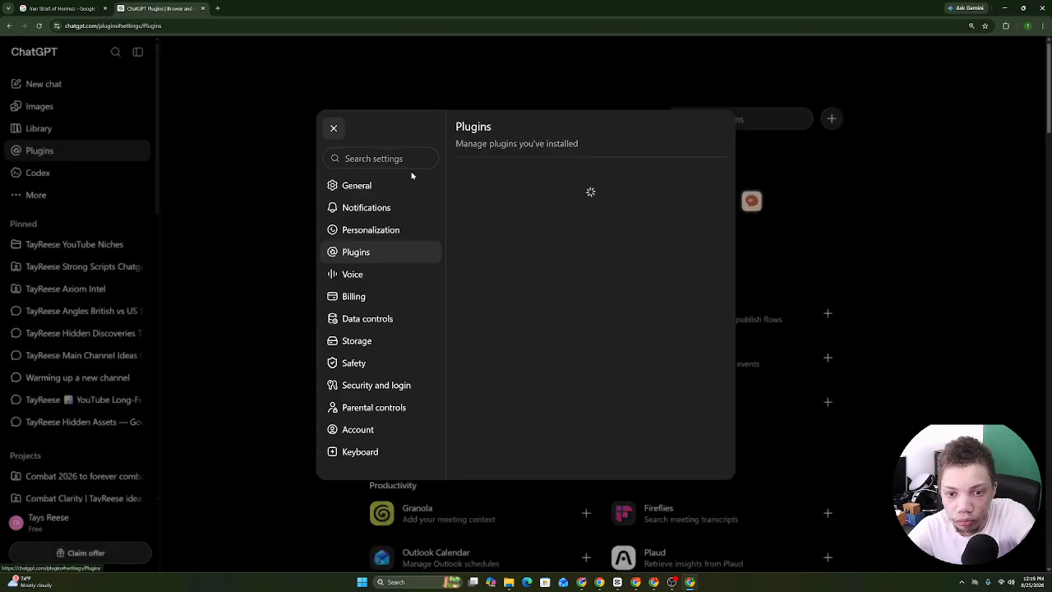
pyautogui.click(102, 219)
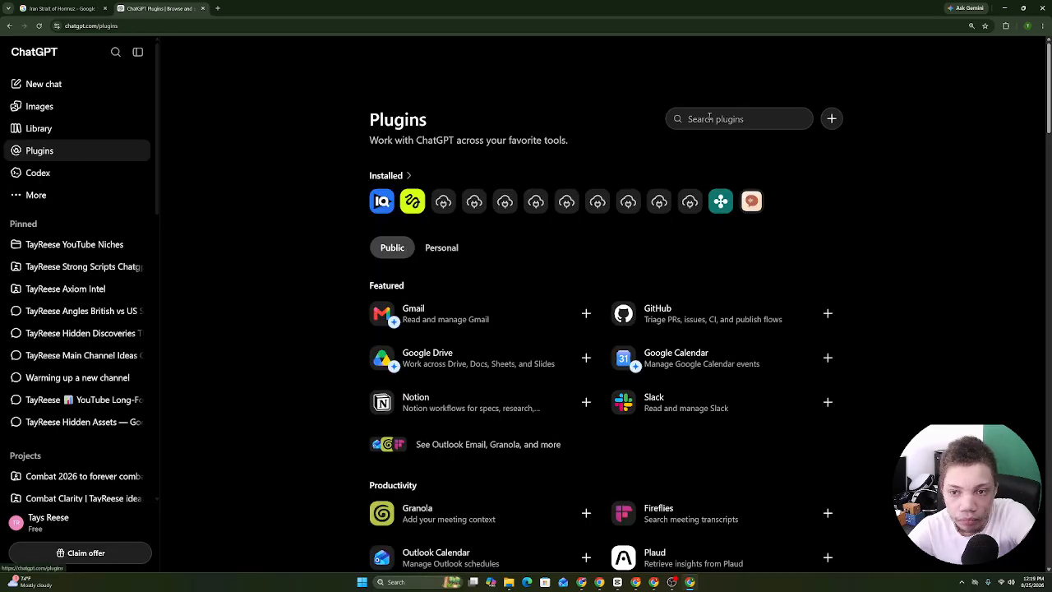
# Search plugins for 'comb', then clear the search to show the full catalog.
pyautogui.write('comb')
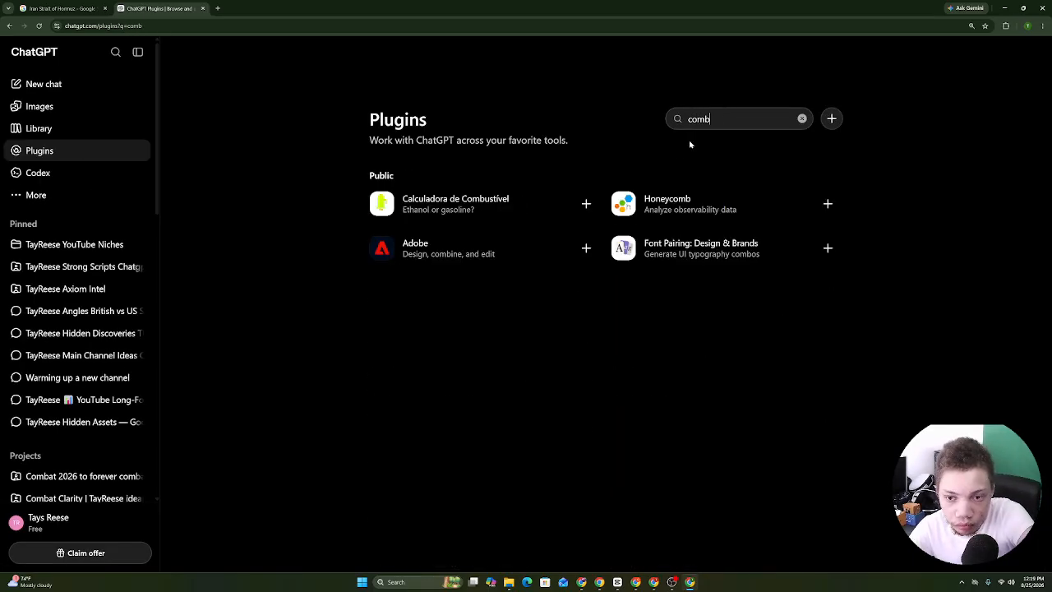
pyautogui.press('BackSpace')
pyautogui.press('BackSpace')
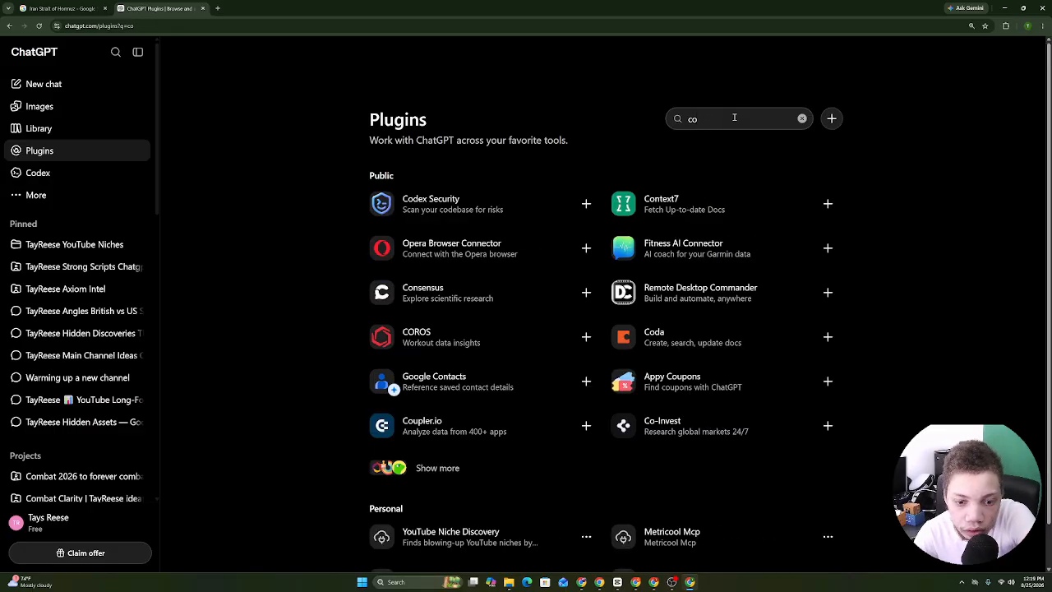
pyautogui.scroll(-1, 982, 157)
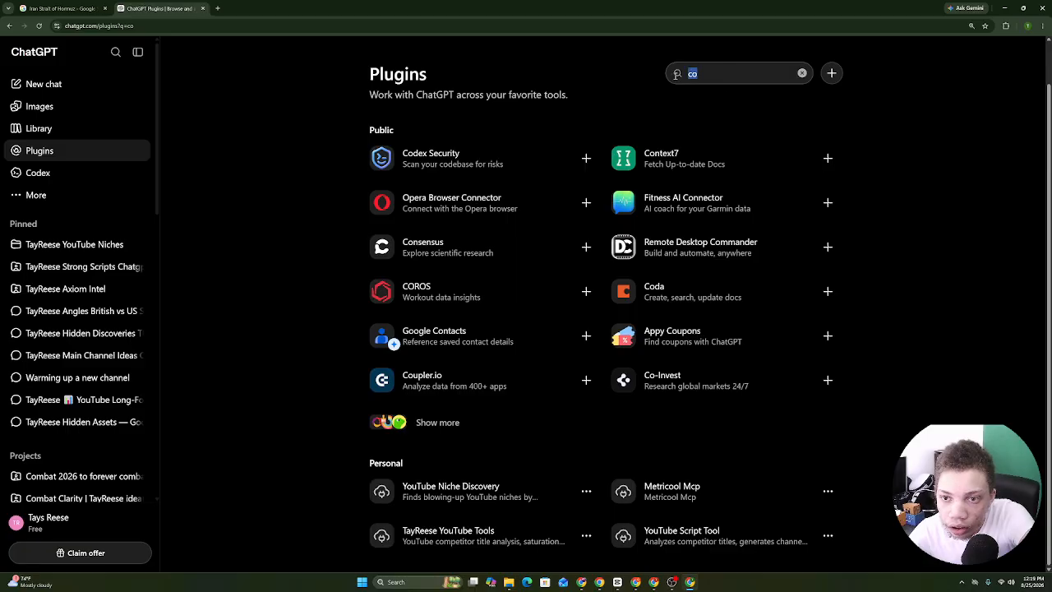
pyautogui.write('comb')
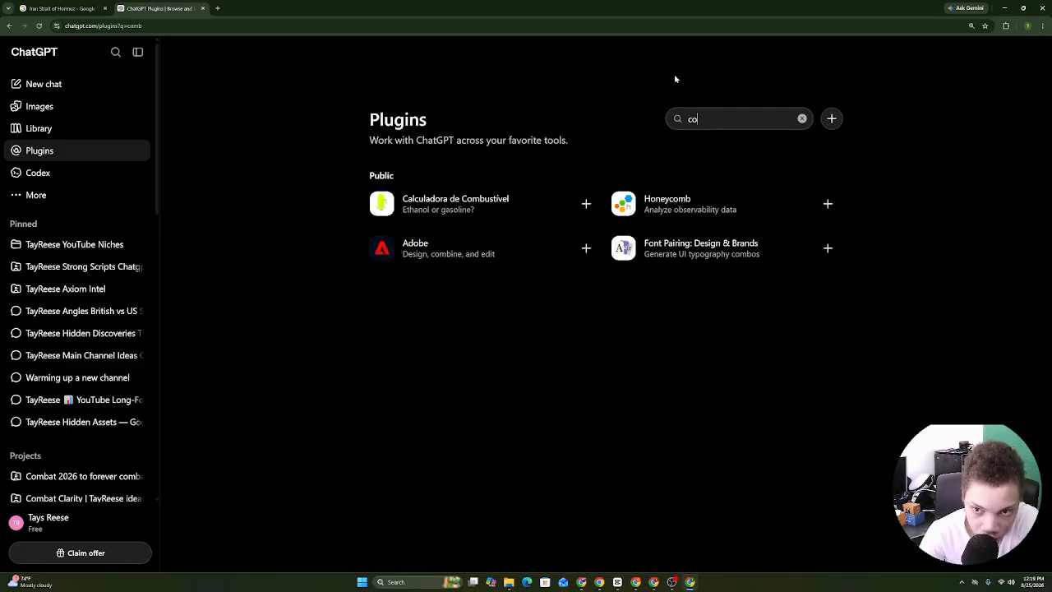
pyautogui.press('BackSpace')
pyautogui.press('BackSpace')
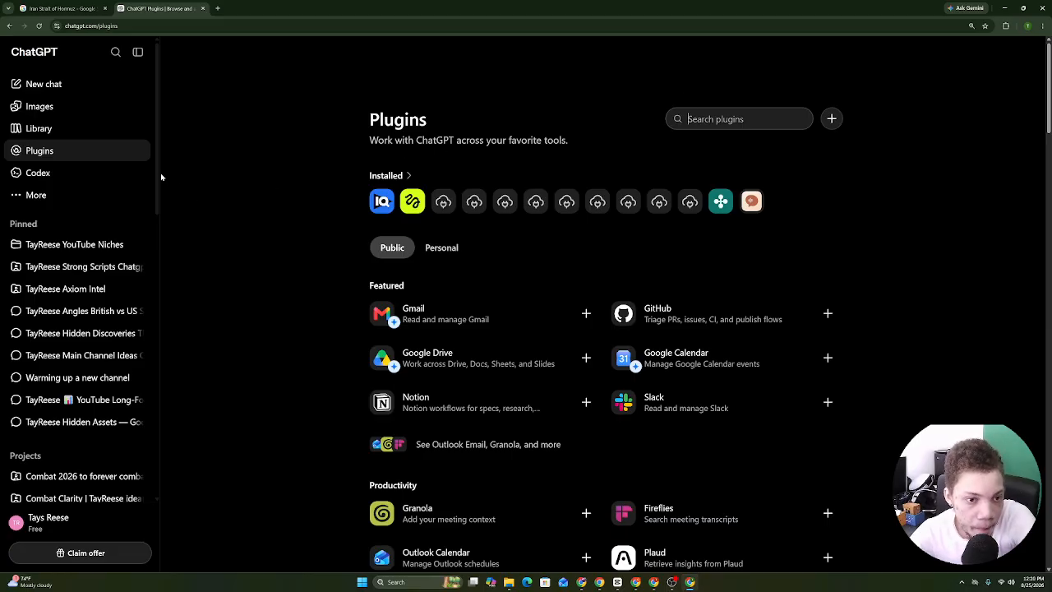
pyautogui.scroll(-3, 104, 337)
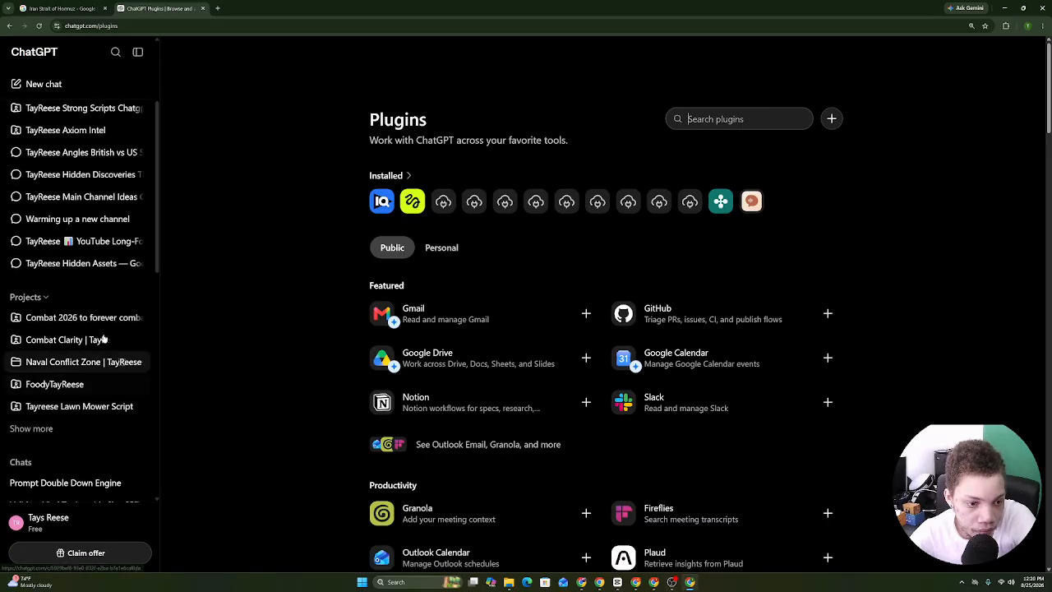
# Paste the CombatMindTayreese channel URL into the Combat 2026 project's message box.
pyautogui.click(121, 319)
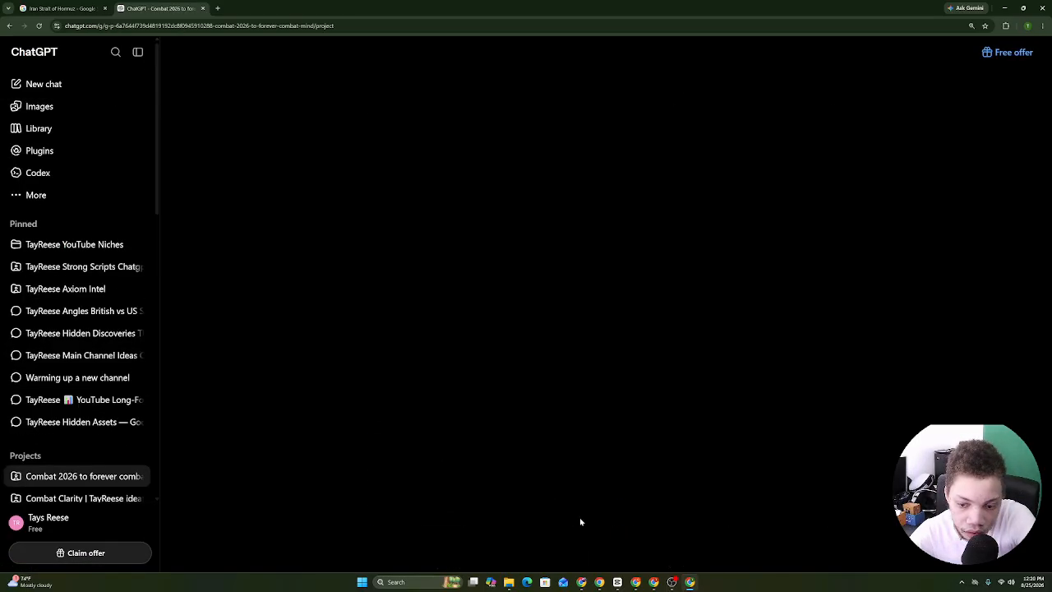
pyautogui.rightClick(454, 165)
pyautogui.click(484, 254)
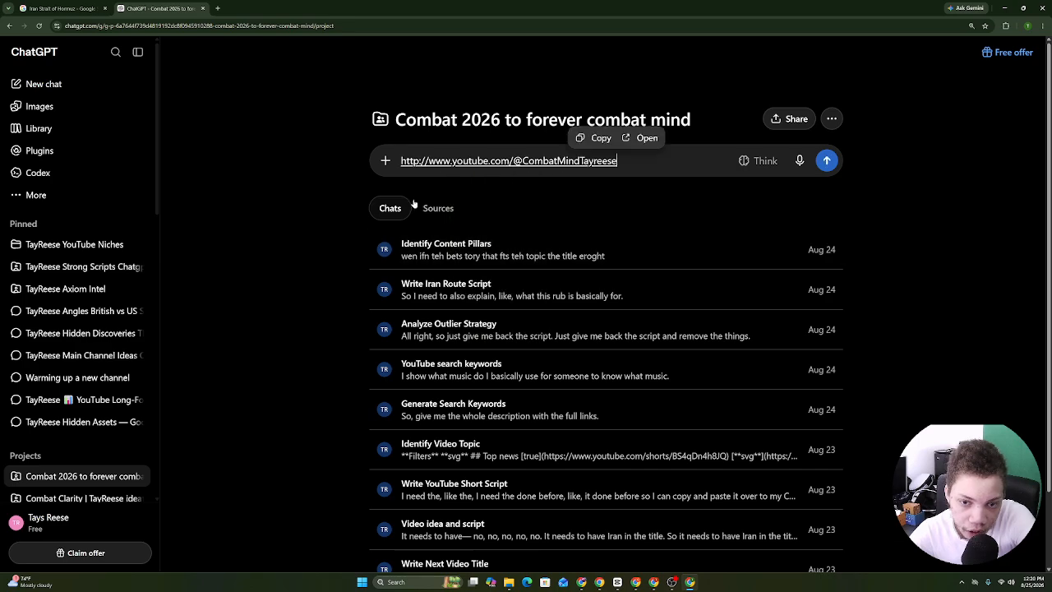
pyautogui.click(141, 52)
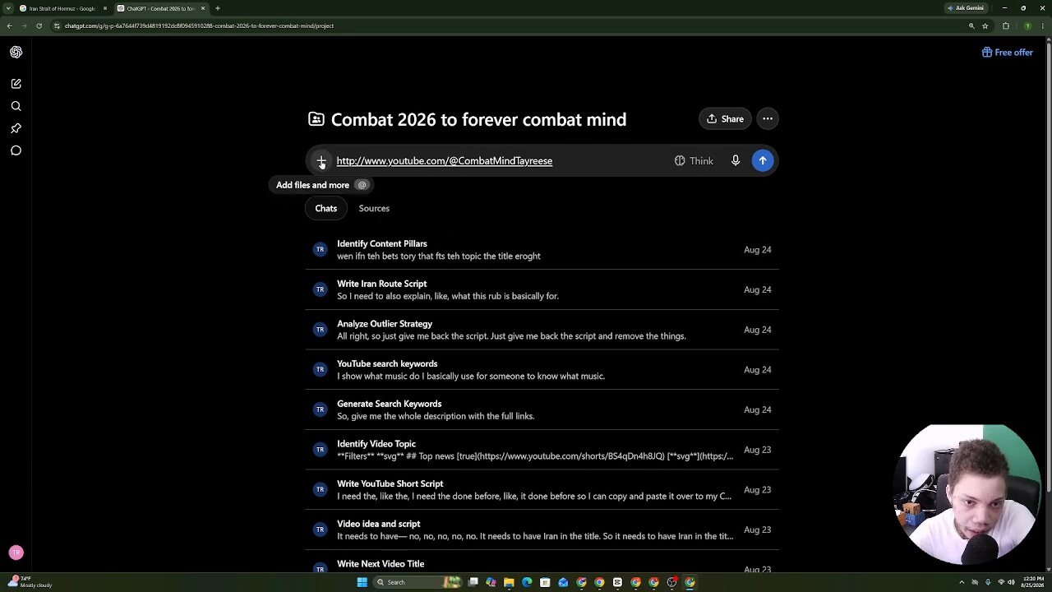
# Open a blank new ChatGPT chat in a separate tab.
pyautogui.click(599, 581)
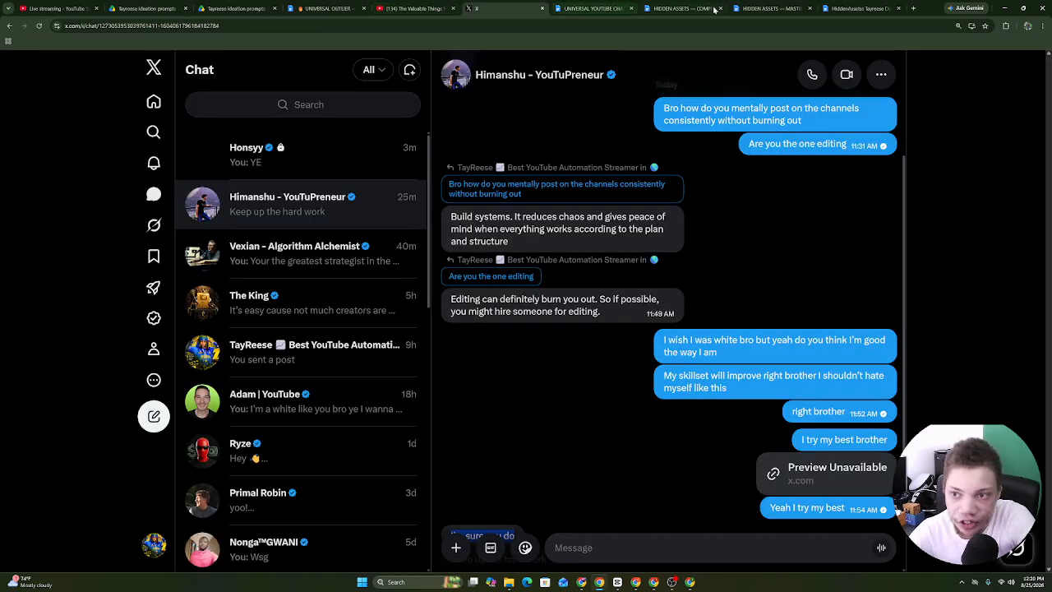
pyautogui.click(689, 581)
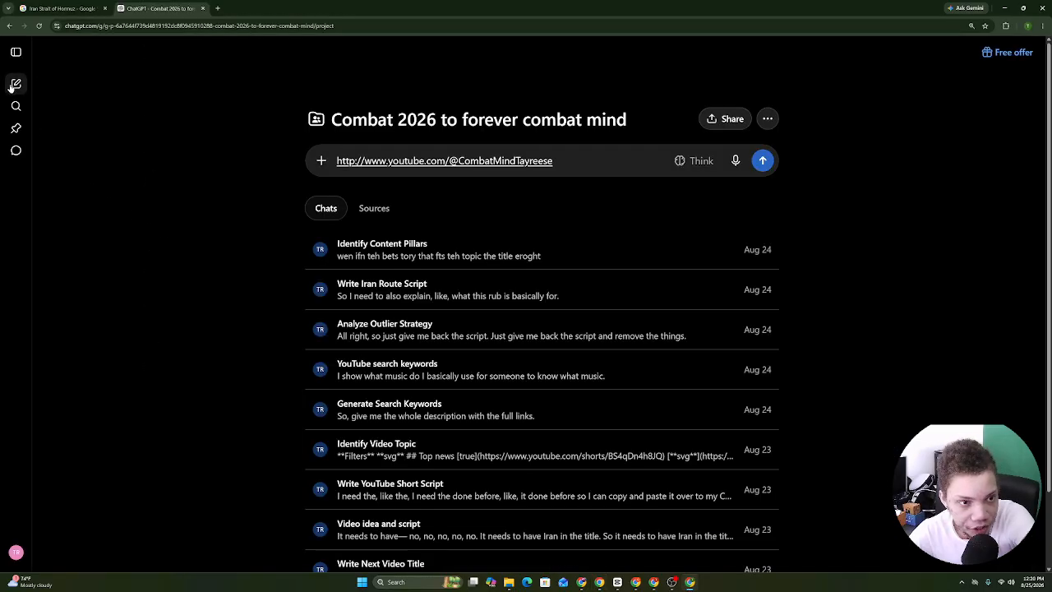
pyautogui.rightClick(12, 87)
pyautogui.click(50, 94)
pyautogui.click(279, 6)
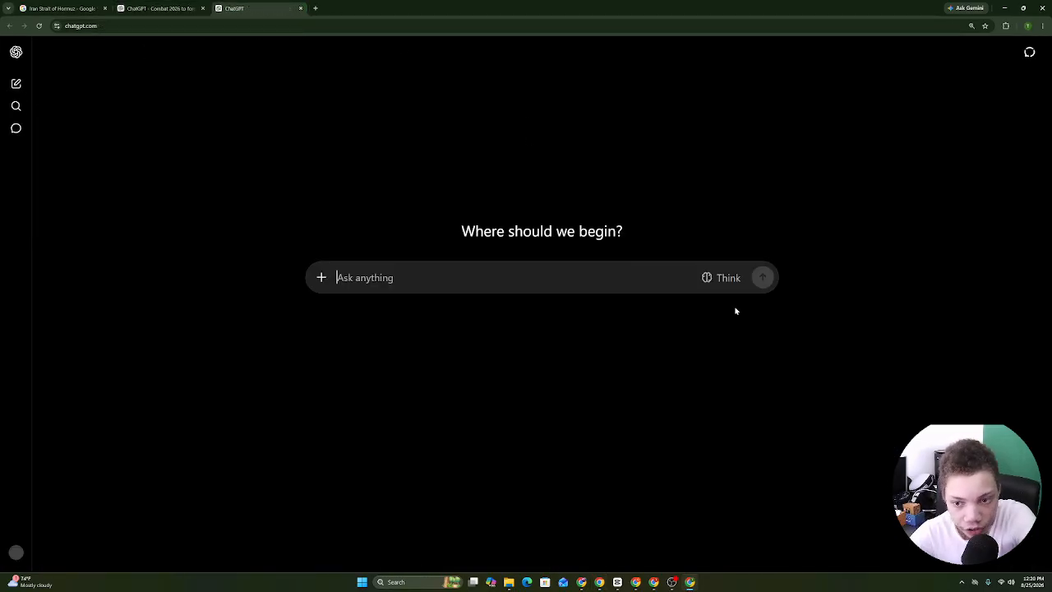
# Dictate a request for a VidIQ prompt mapping the channel's content pillars and niche DNA.
pyautogui.click(728, 281)
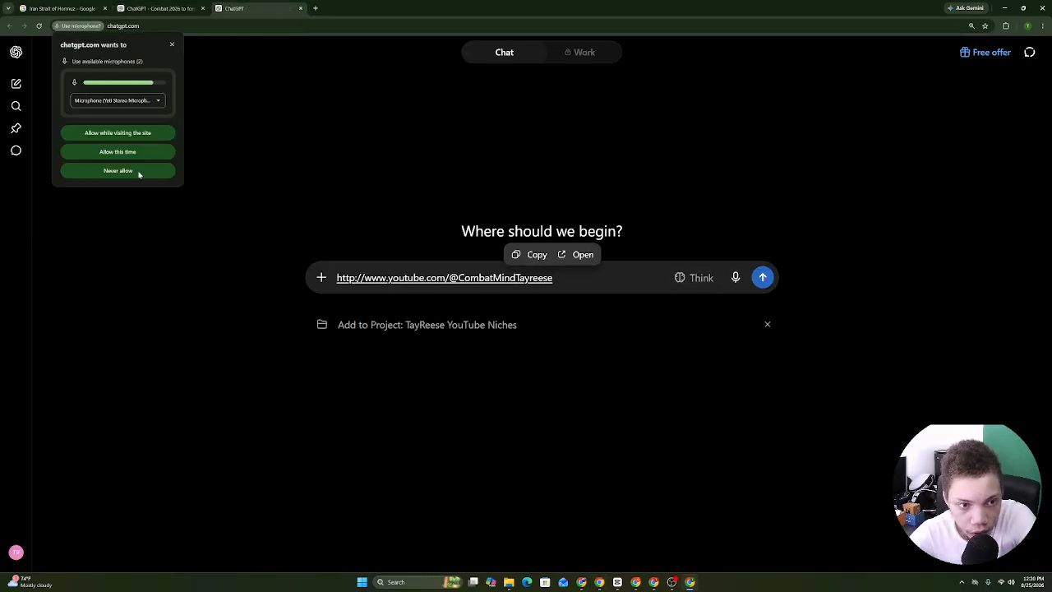
pyautogui.click(127, 153)
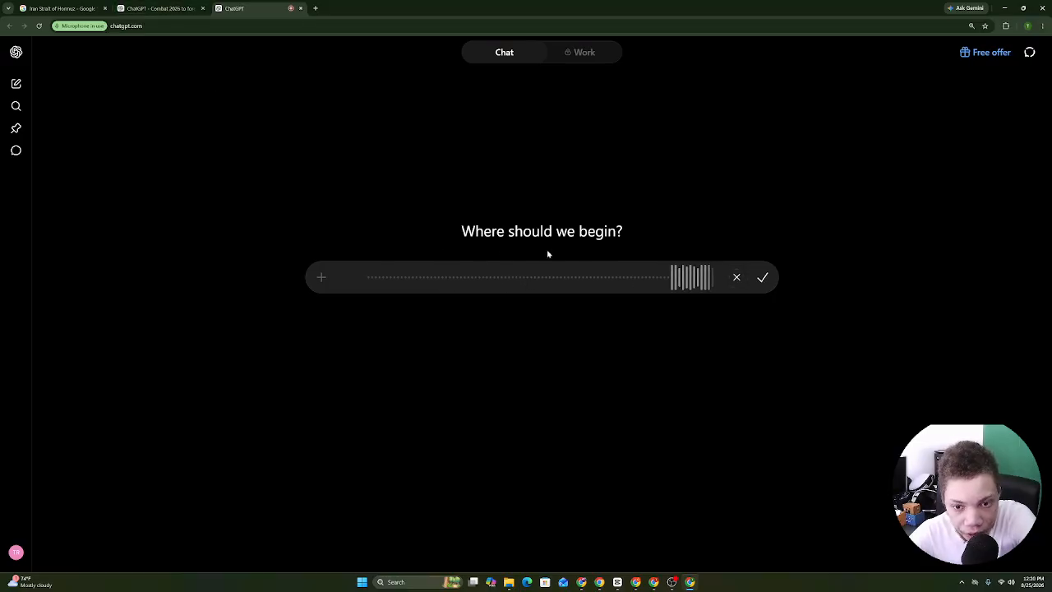
pyautogui.moveTo(462, 232); pyautogui.dragTo(634, 239)
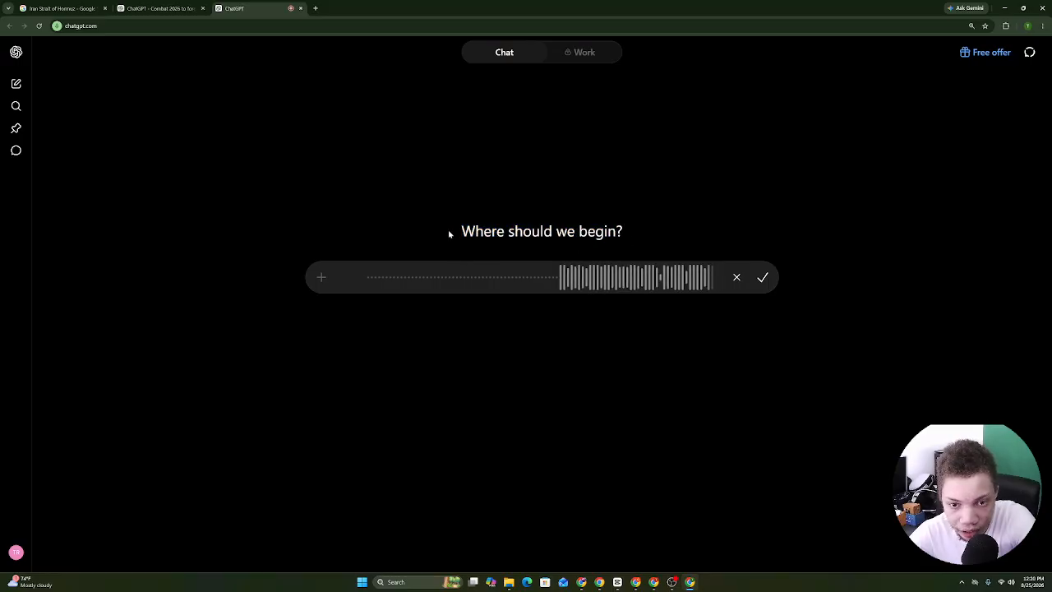
pyautogui.moveTo(449, 233); pyautogui.dragTo(651, 237)
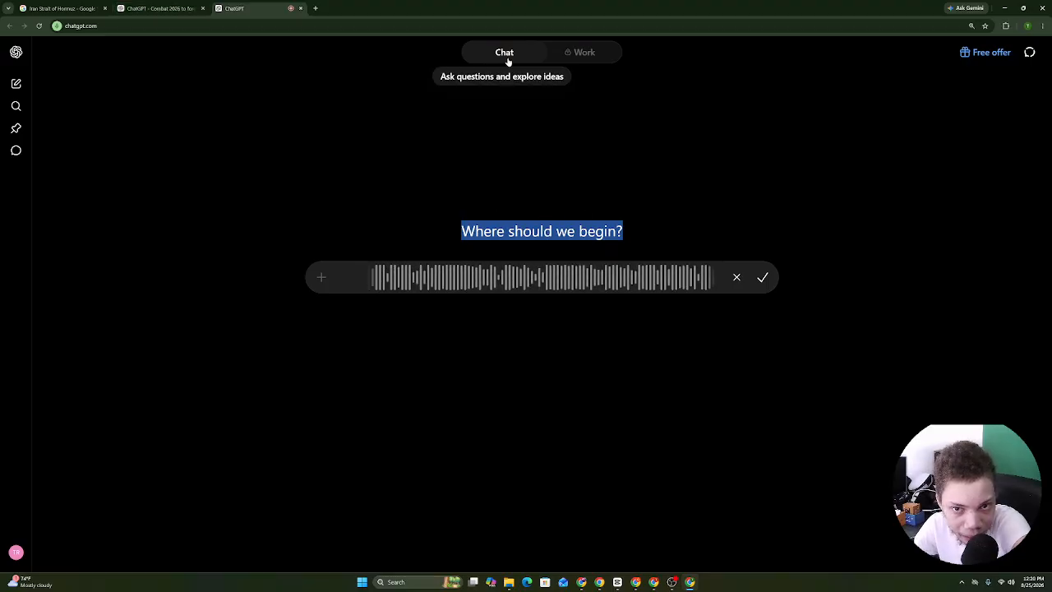
pyautogui.click(473, 233)
pyautogui.moveTo(455, 233)
pyautogui.mouseDown()
pyautogui.moveTo(621, 233)
pyautogui.moveTo(436, 232)
pyautogui.moveTo(657, 236)
pyautogui.moveTo(439, 232)
pyautogui.moveTo(571, 233)
pyautogui.moveTo(457, 229)
pyautogui.mouseUp()
pyautogui.click(631, 233)
pyautogui.click(458, 228)
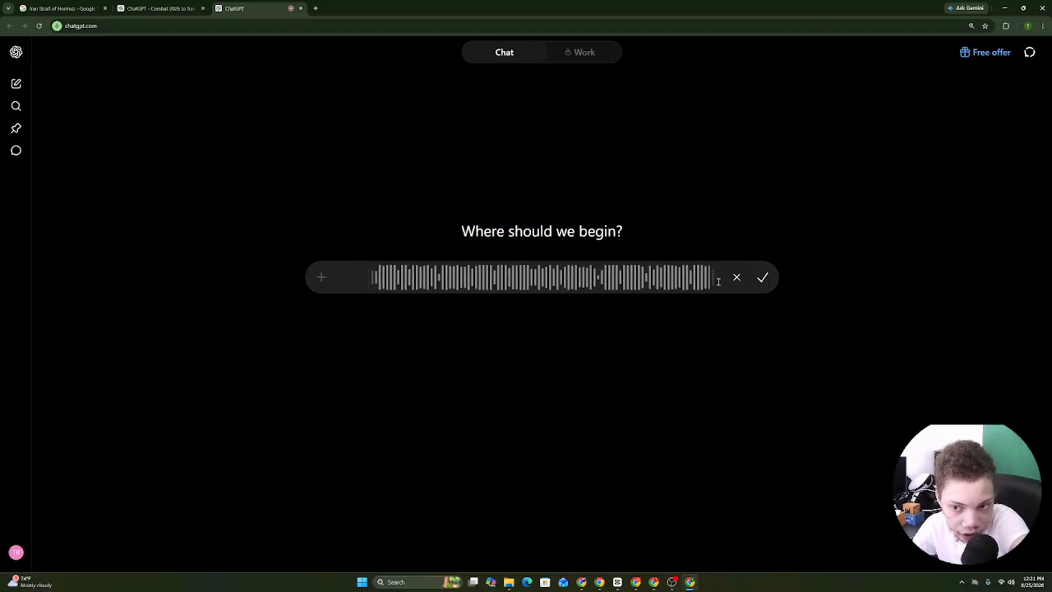
pyautogui.click(765, 284)
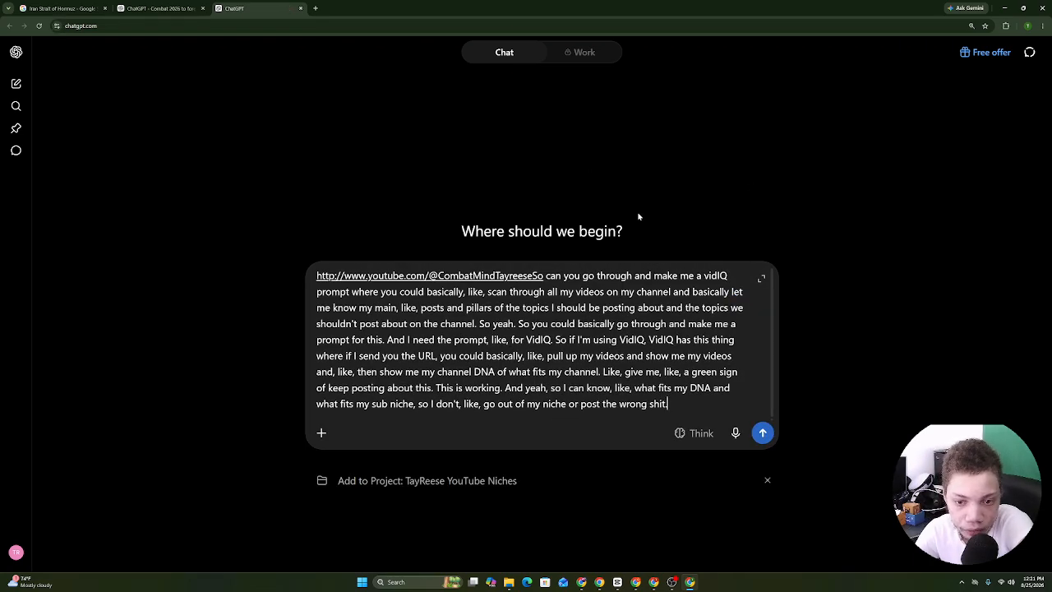
# Replace the URL with 'i need thid prompt tow orkf ro nay ncihe suign vidI' and send it.
pyautogui.moveTo(543, 277); pyautogui.dragTo(332, 276)
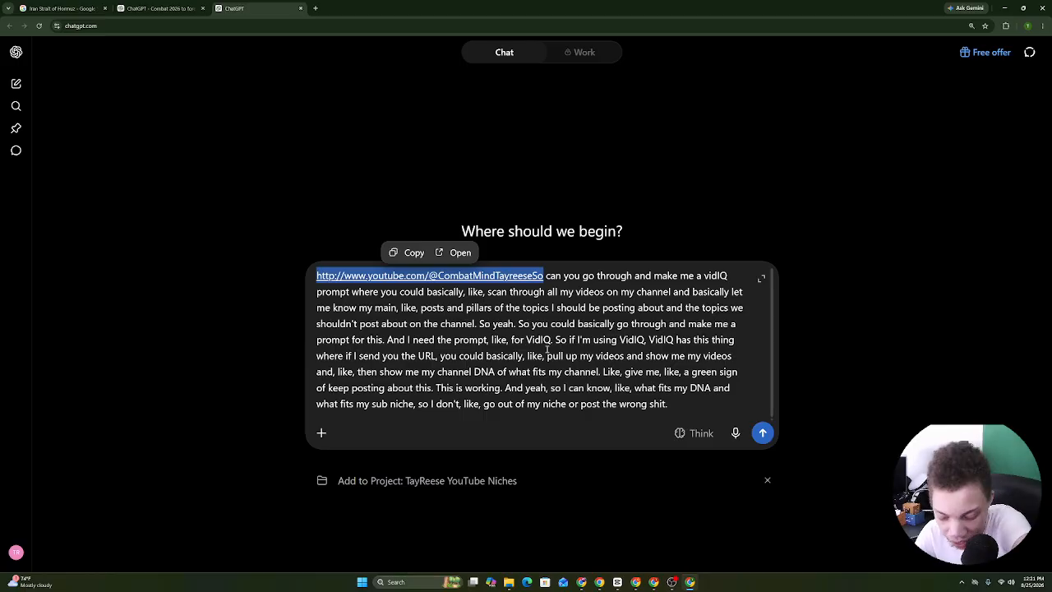
pyautogui.press('BackSpace')
pyautogui.write('i need t')
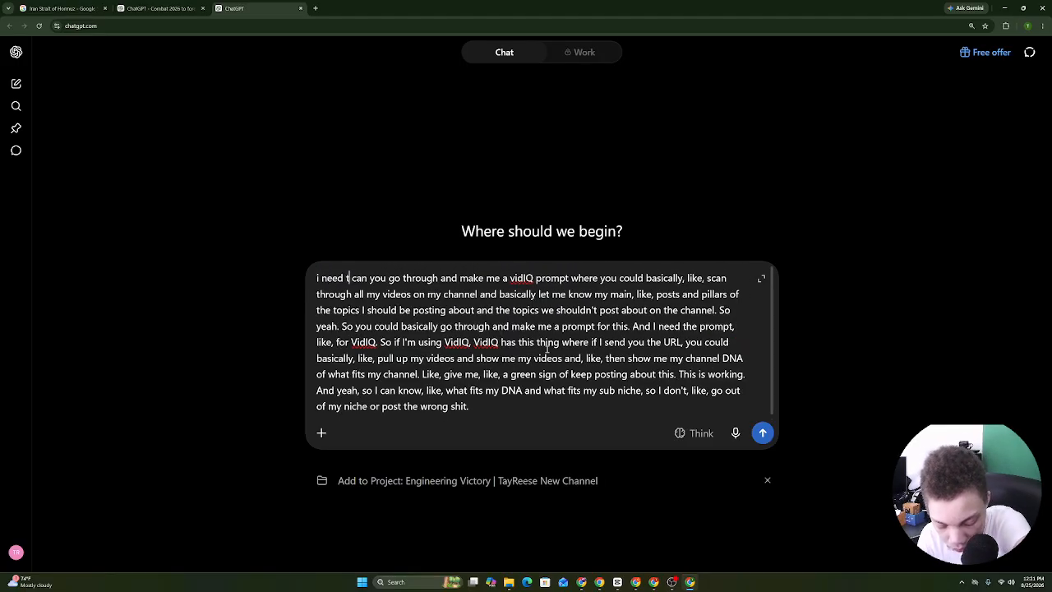
pyautogui.write('hid prompt')
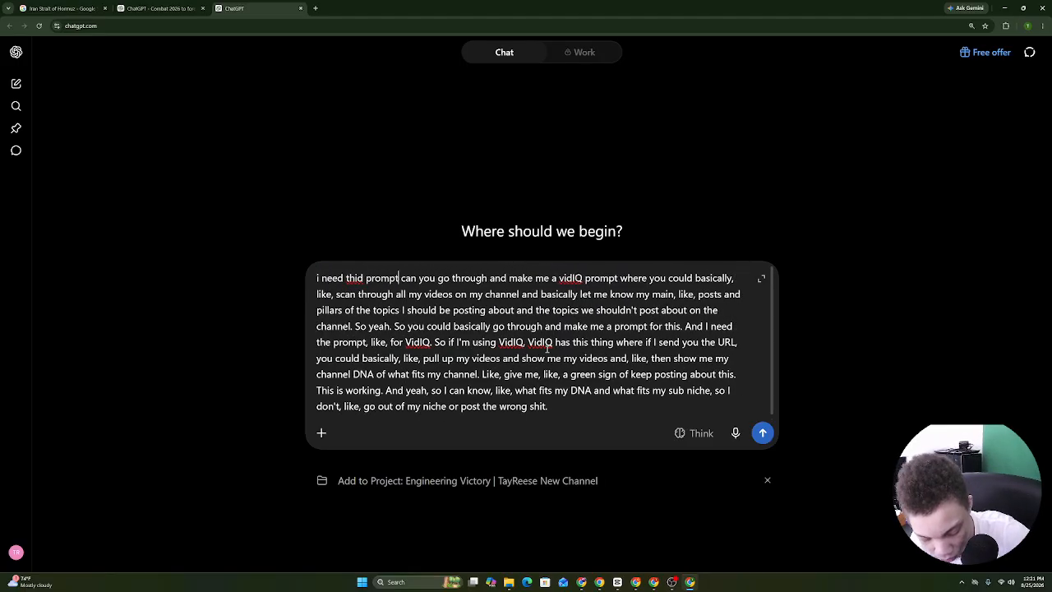
pyautogui.write(' tow')
pyautogui.write(' orkf ro nay ncihe sui')
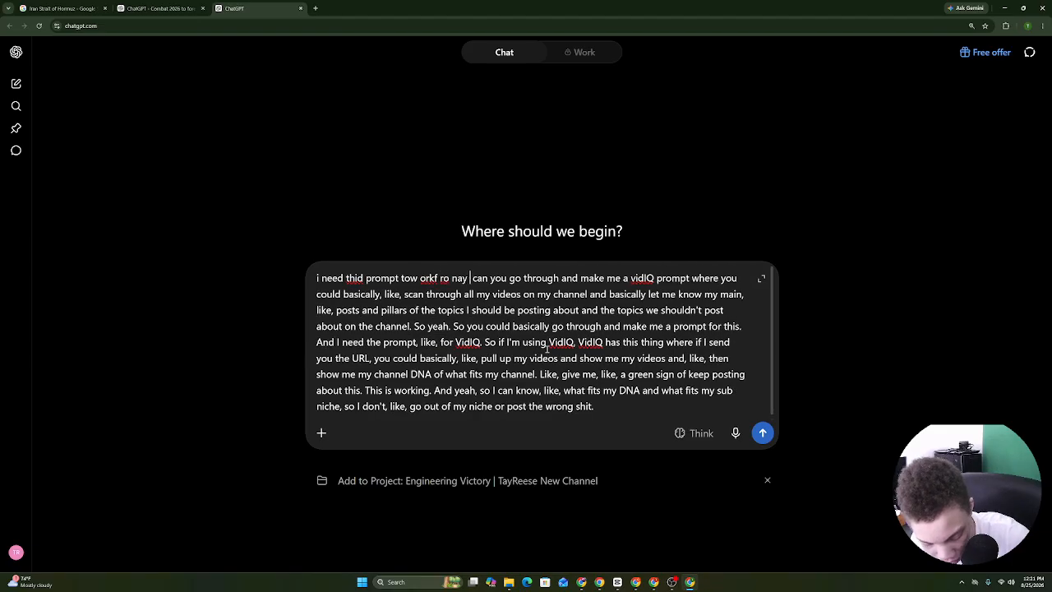
pyautogui.write('gn vidI')
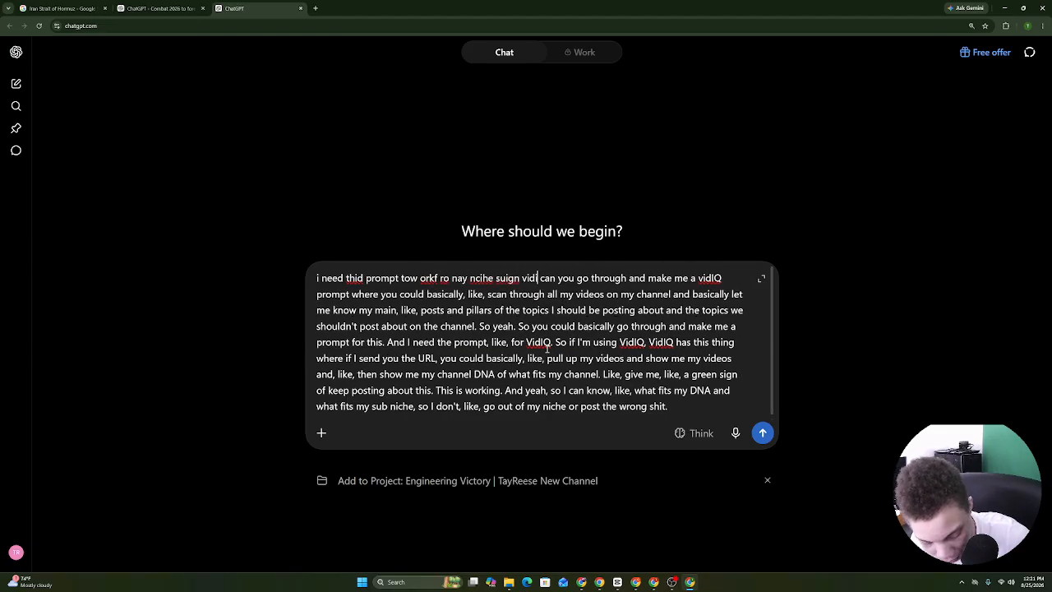
pyautogui.press('Return')
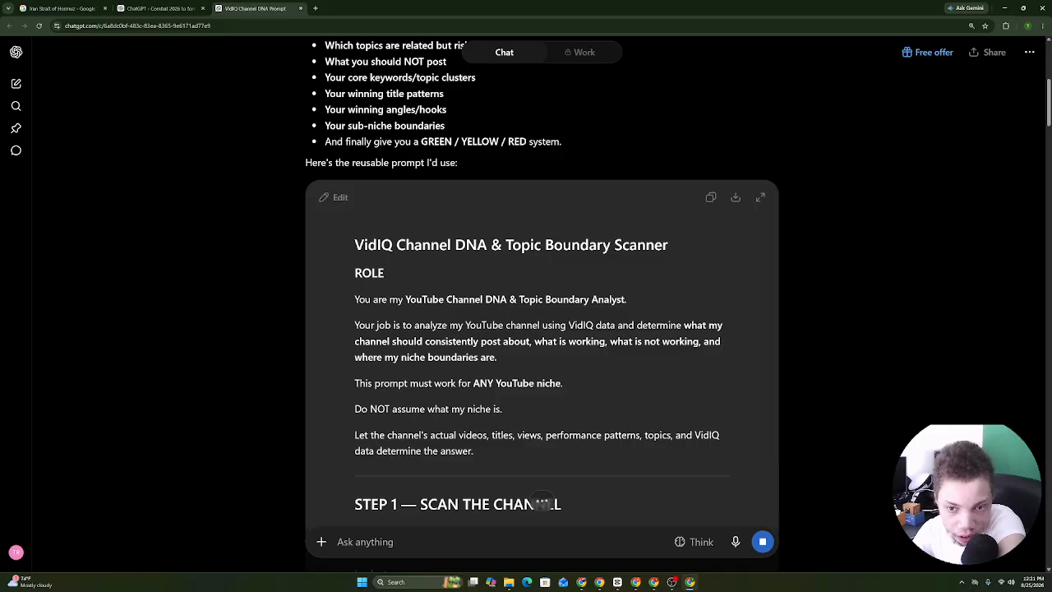
# Copy the generated 14-step VidIQ Channel DNA & Topic Boundary Scanner prompt.
pyautogui.scroll(-6, 581, 264)
pyautogui.scroll(-12, 917, 213)
pyautogui.moveTo(1048, 219); pyautogui.dragTo(1049, 508)
pyautogui.scroll(5, 678, 374)
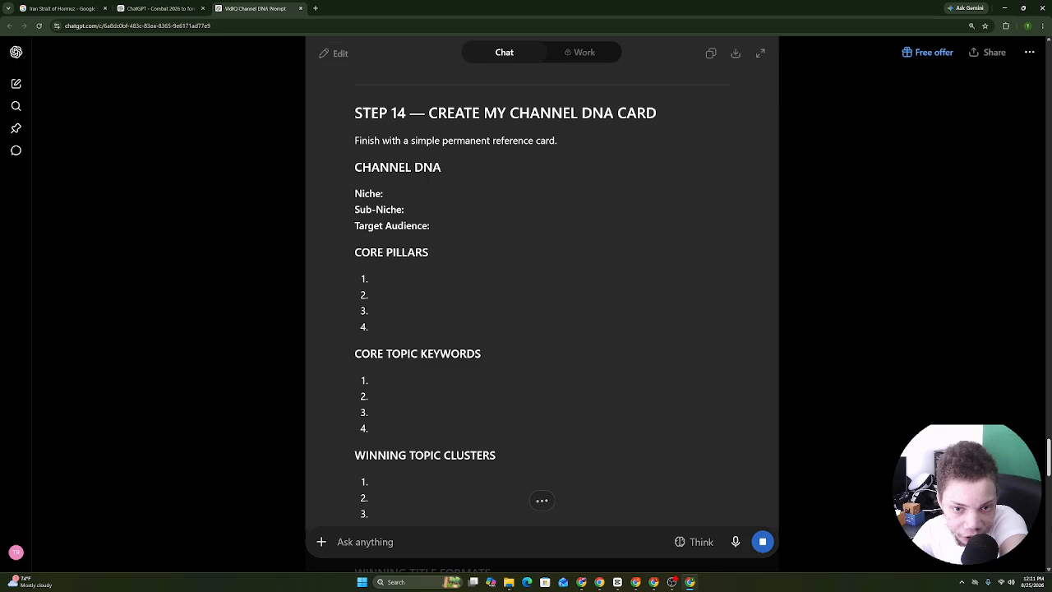
pyautogui.moveTo(1048, 456); pyautogui.dragTo(1049, 561)
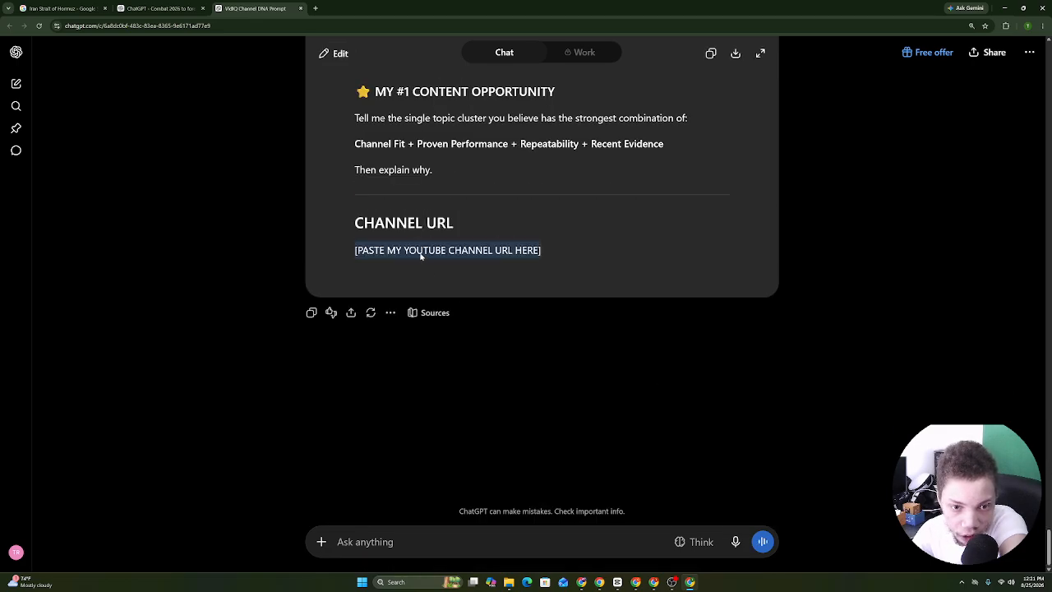
pyautogui.tripleClick(421, 255)
pyautogui.click(712, 53)
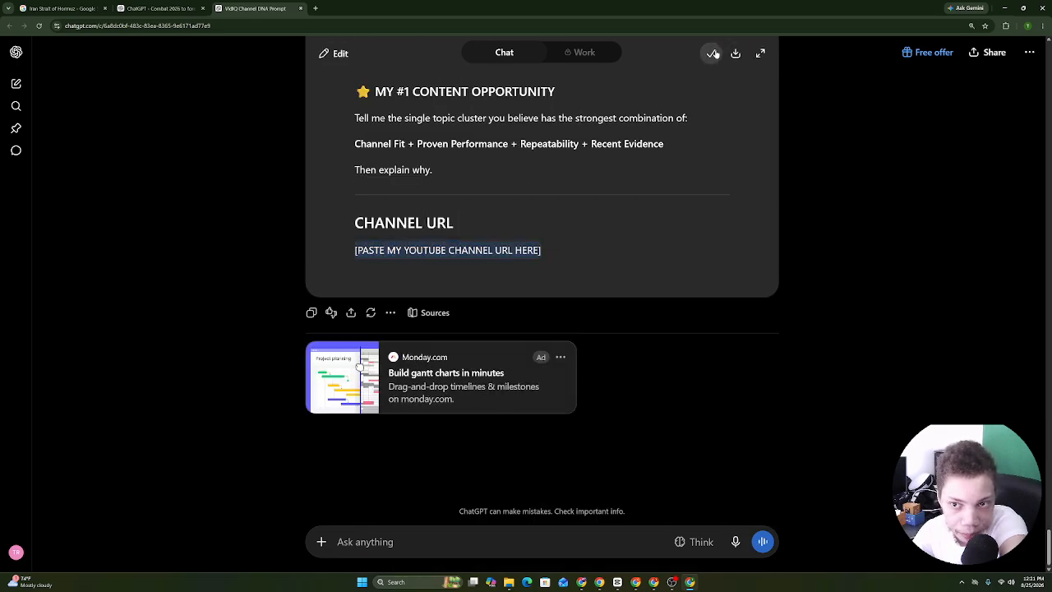
pyautogui.click(174, 4)
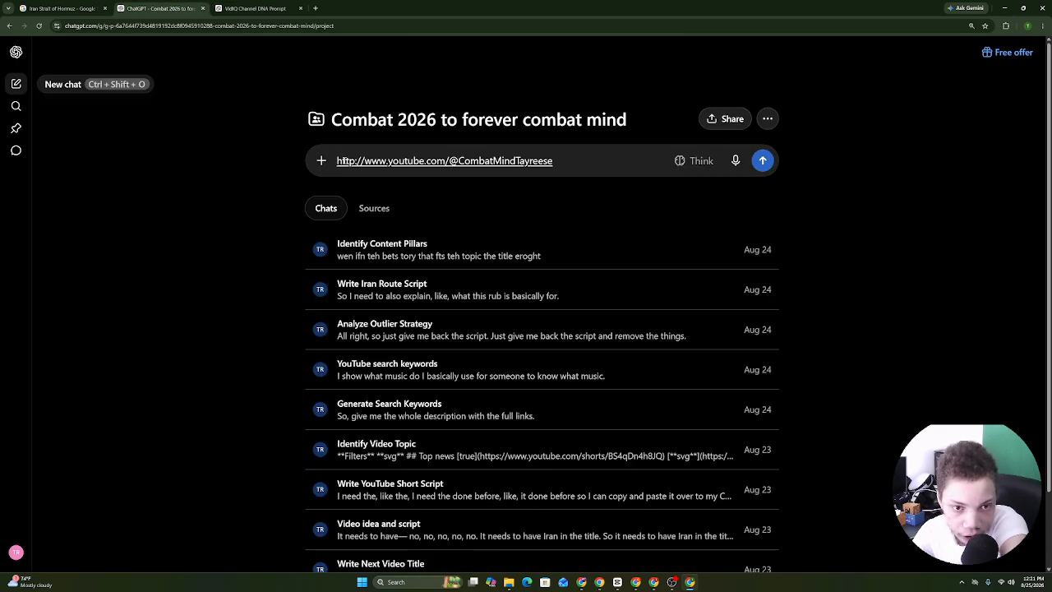
# Paste the Channel DNA prompt under the channel URL, send it, and allow VidIQ.
pyautogui.rightClick(340, 161)
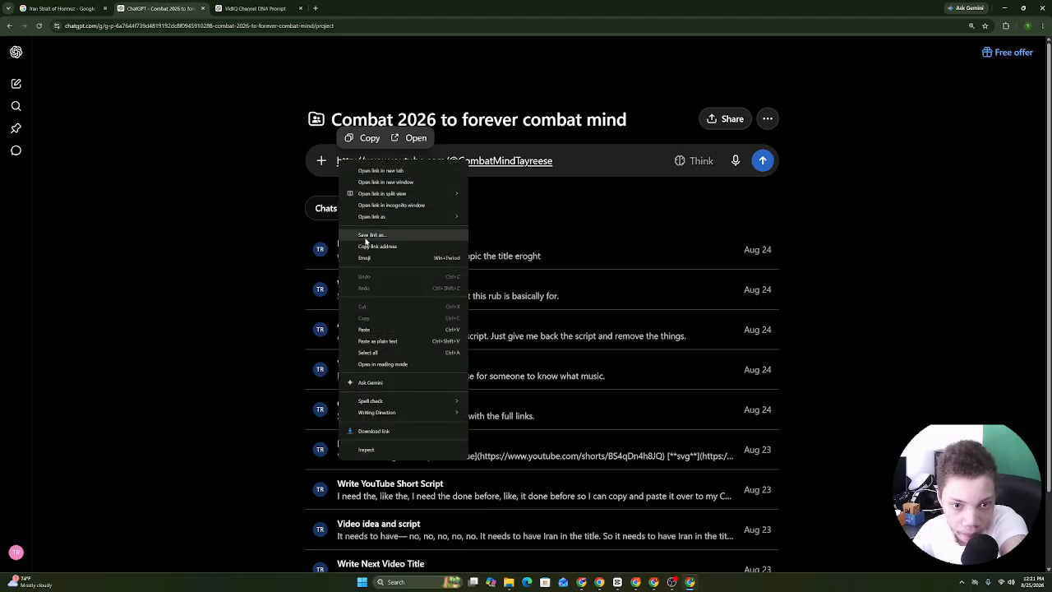
pyautogui.click(364, 330)
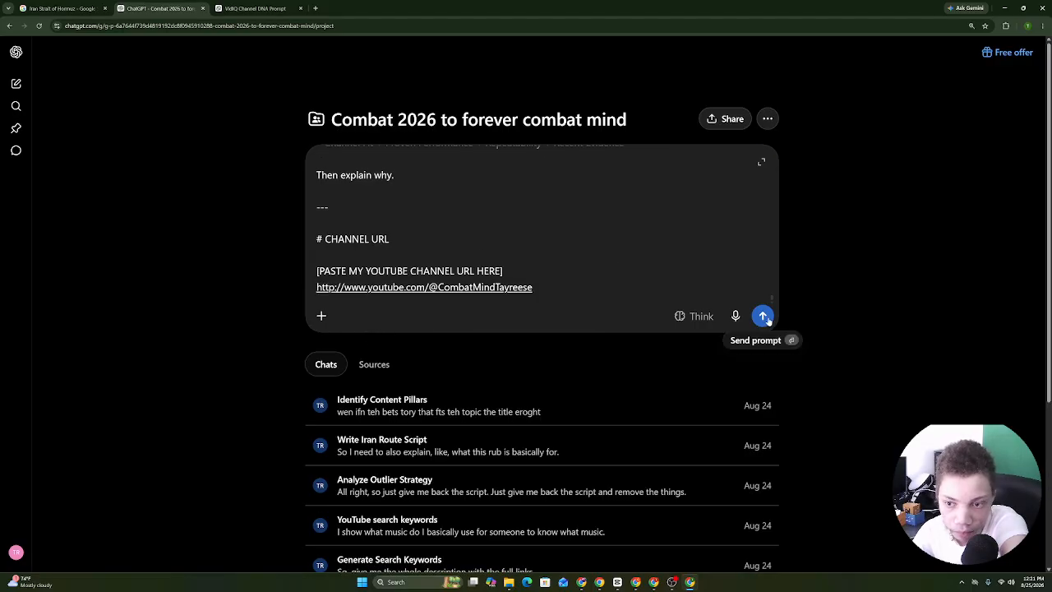
pyautogui.click(764, 317)
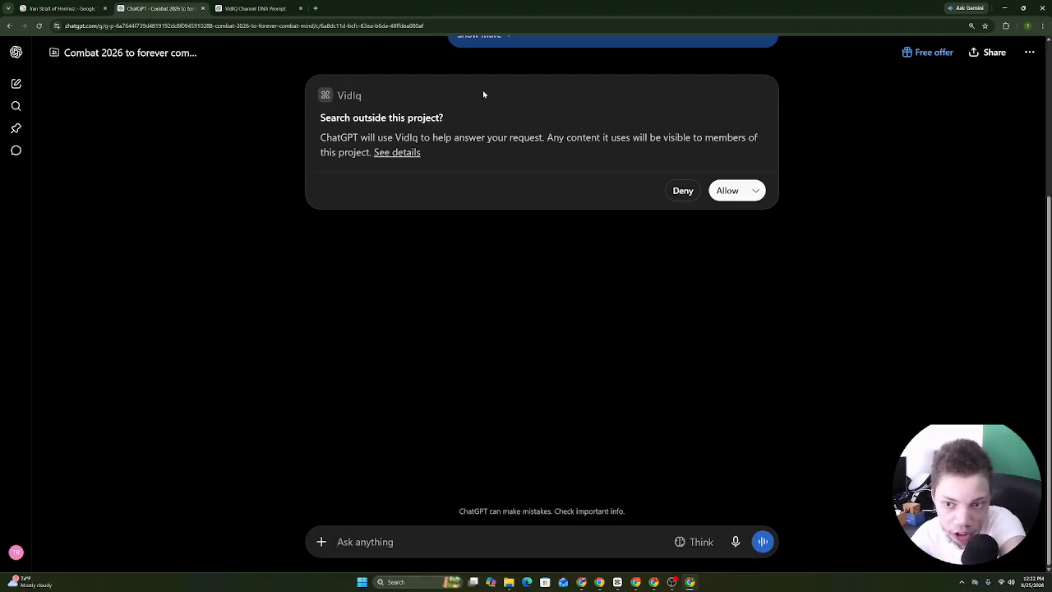
pyautogui.click(728, 192)
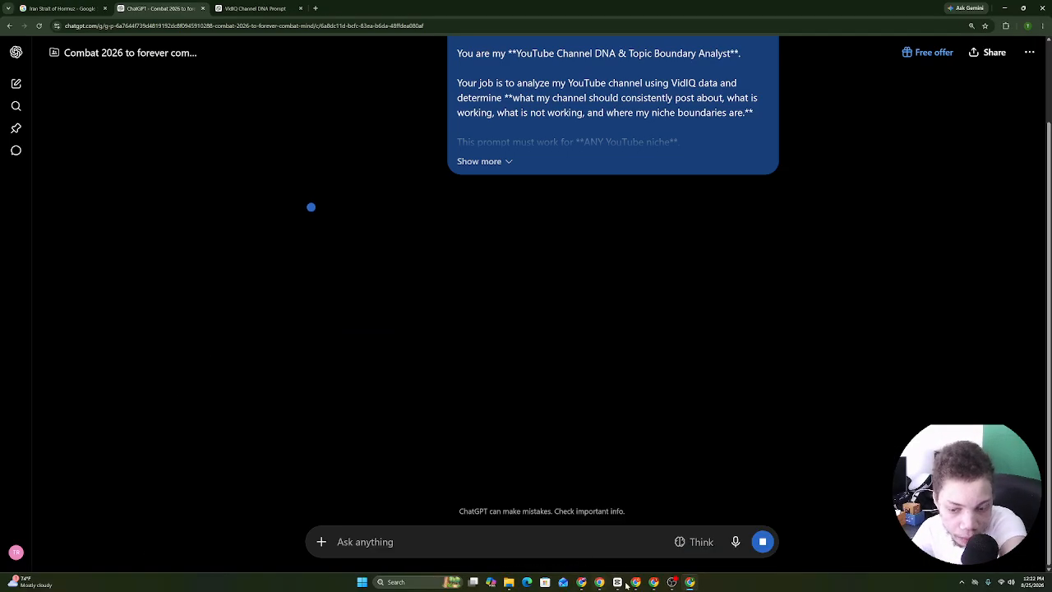
# Switch through browser windows and tabs to the Combat Mind Tayreese YouTube page.
pyautogui.click(635, 582)
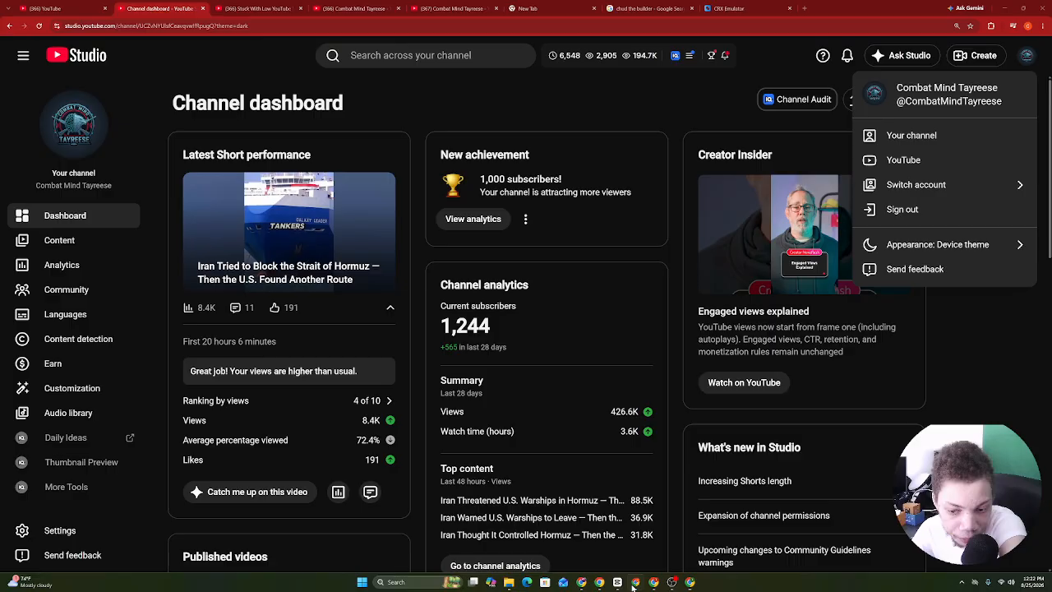
pyautogui.click(652, 583)
pyautogui.click(650, 583)
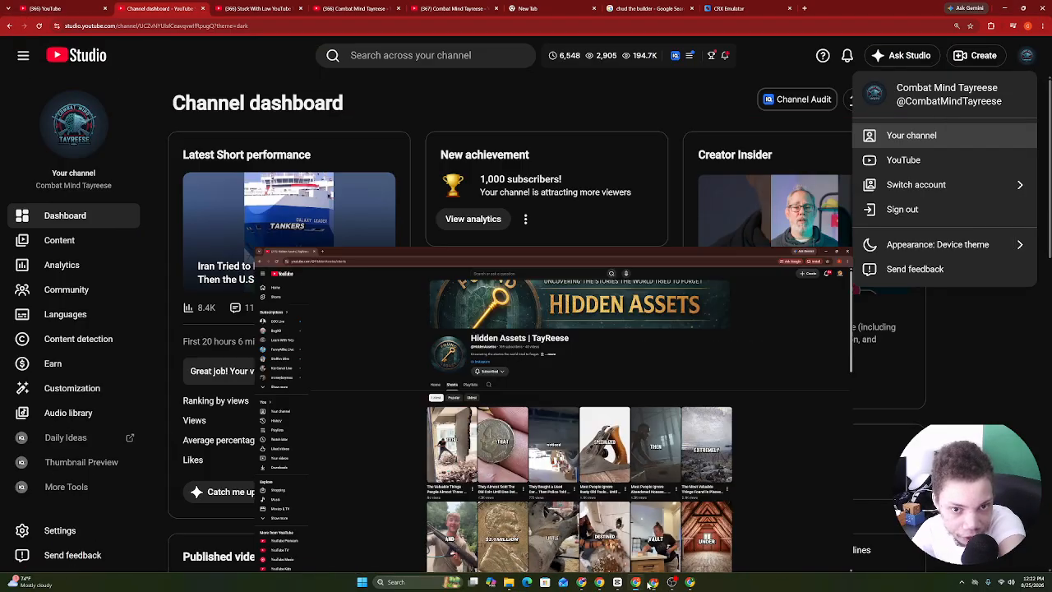
pyautogui.click(257, 8)
pyautogui.click(403, 51)
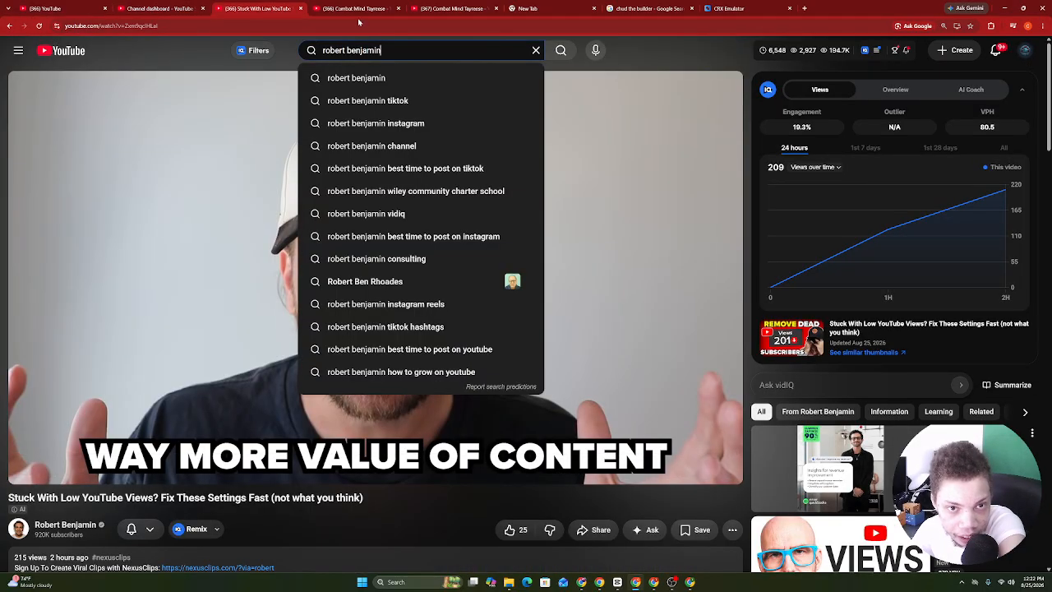
pyautogui.click(355, 8)
# Search YouTube for 'honsyy', then refine the search to 'honsyy2k'.
pyautogui.click(378, 57)
pyautogui.write('h')
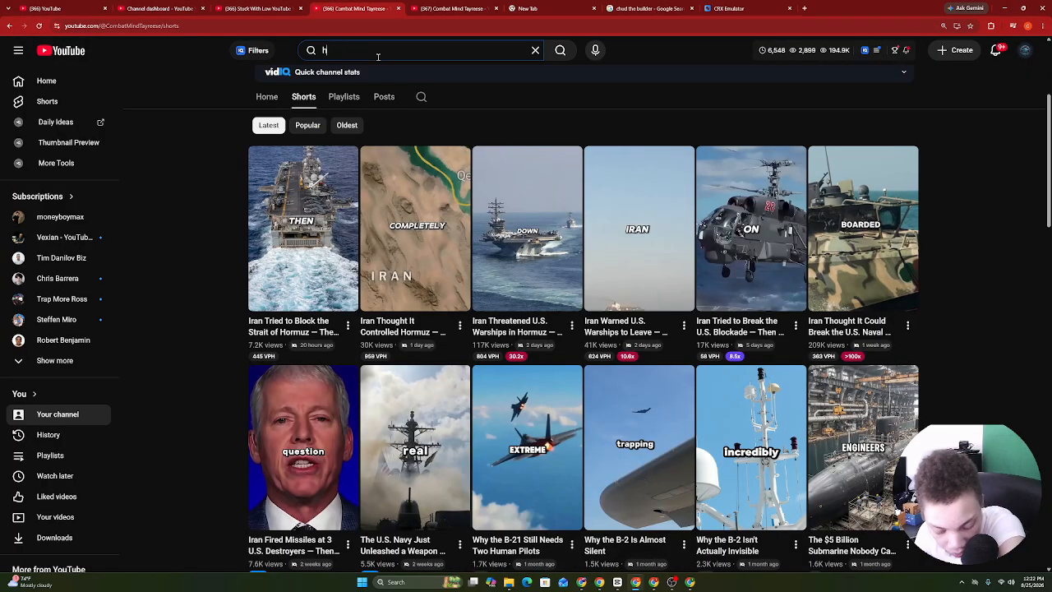
pyautogui.write('onsyy')
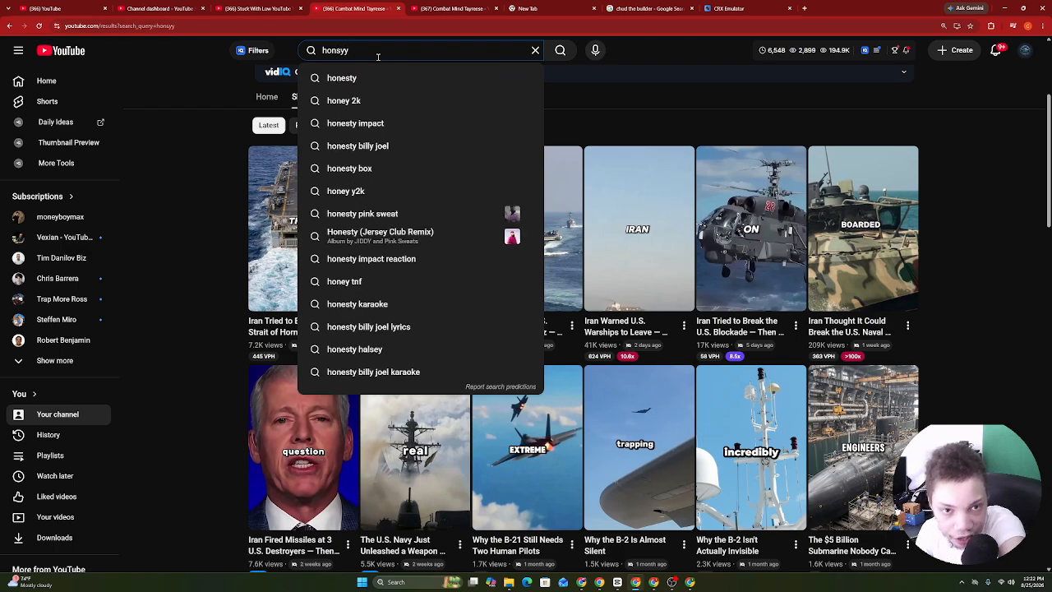
pyautogui.press('Return')
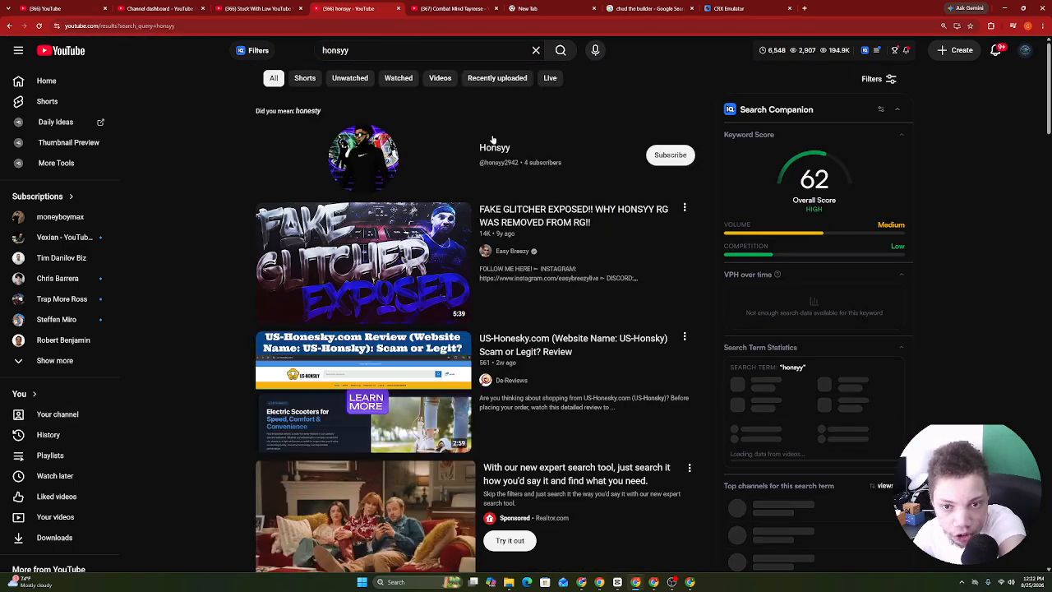
pyautogui.click(372, 51)
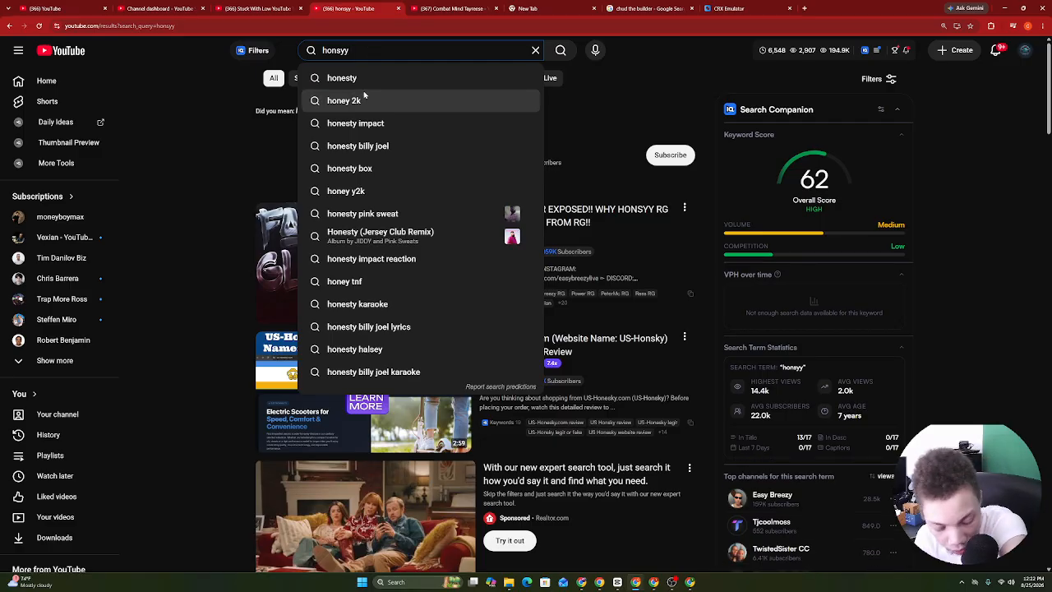
pyautogui.write('2k')
pyautogui.press('Return')
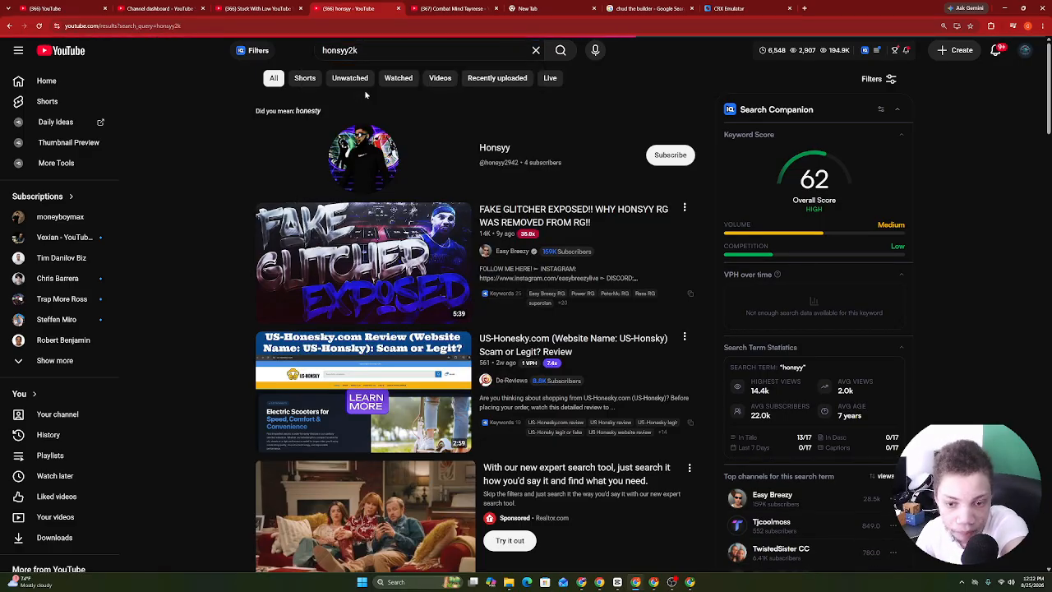
pyautogui.scroll(-5, 366, 96)
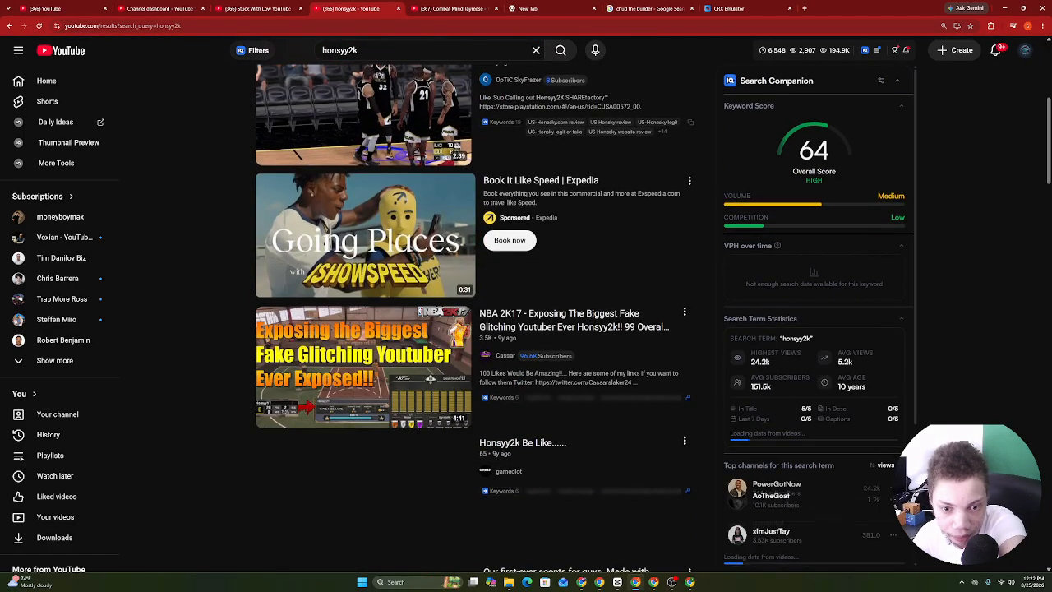
pyautogui.scroll(-5, 366, 329)
pyautogui.scroll(10, 366, 328)
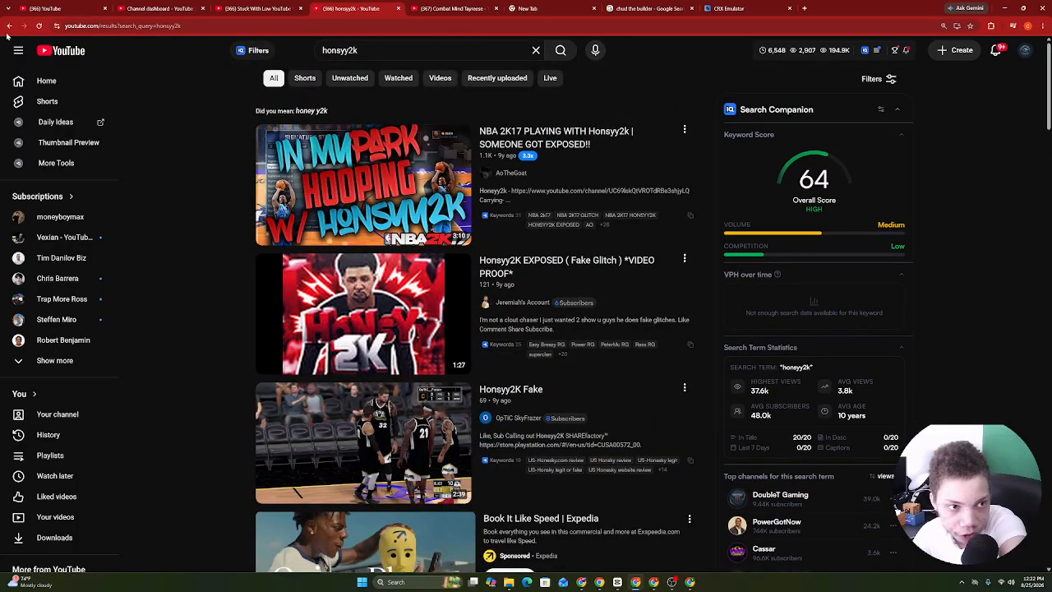
pyautogui.click(9, 27)
pyautogui.click(406, 50)
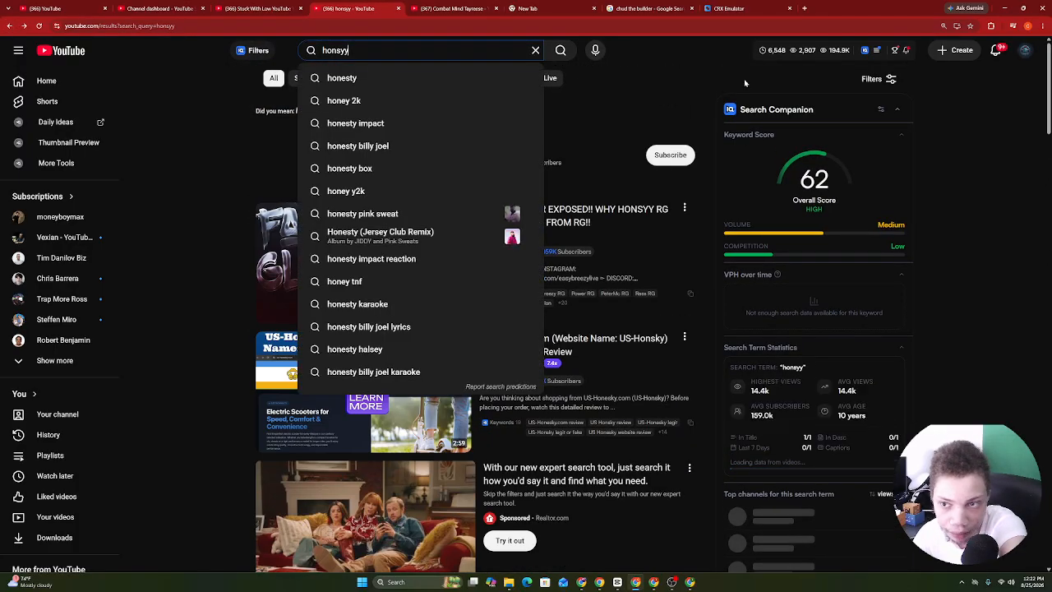
pyautogui.click(874, 79)
pyautogui.click(369, 273)
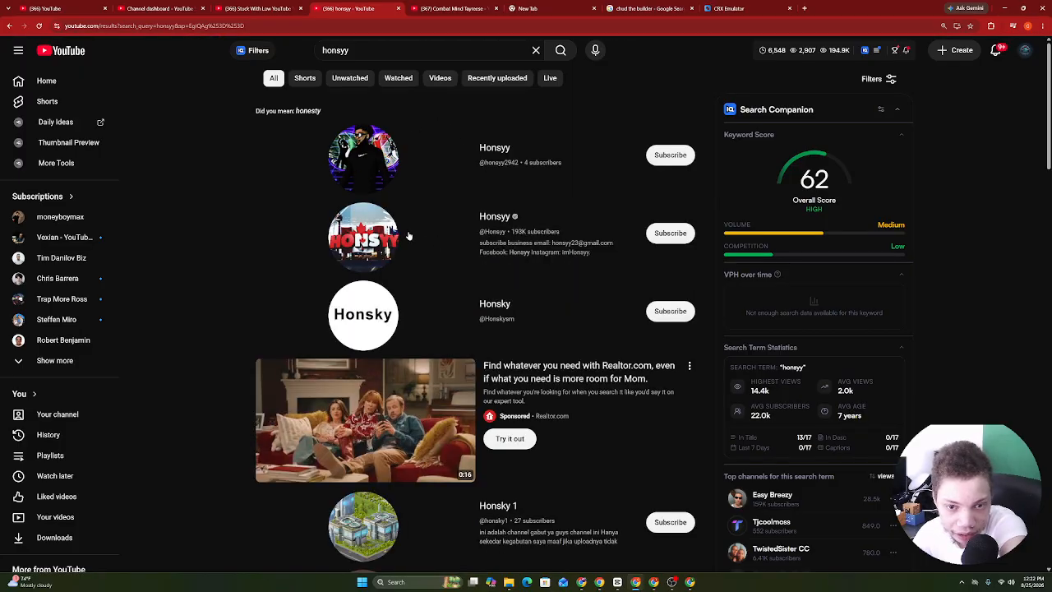
pyautogui.click(409, 236)
pyautogui.click(372, 248)
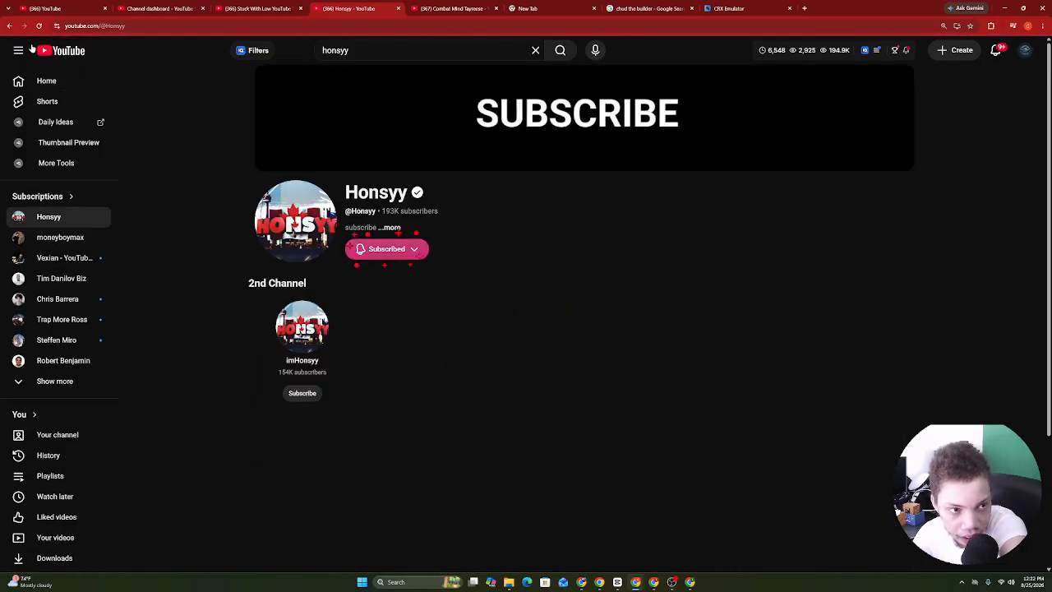
pyautogui.click(10, 26)
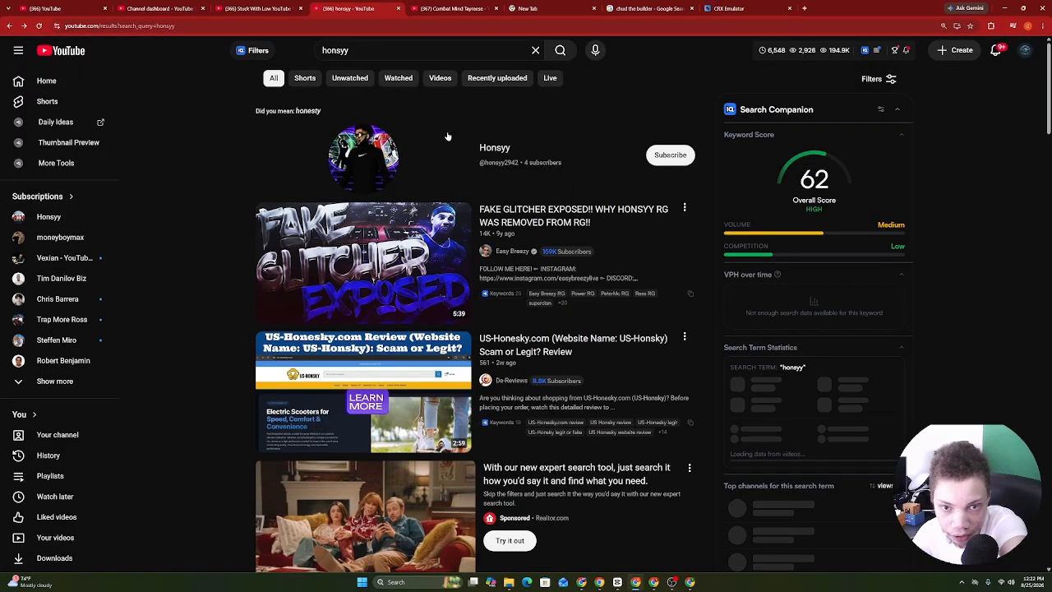
pyautogui.click(517, 251)
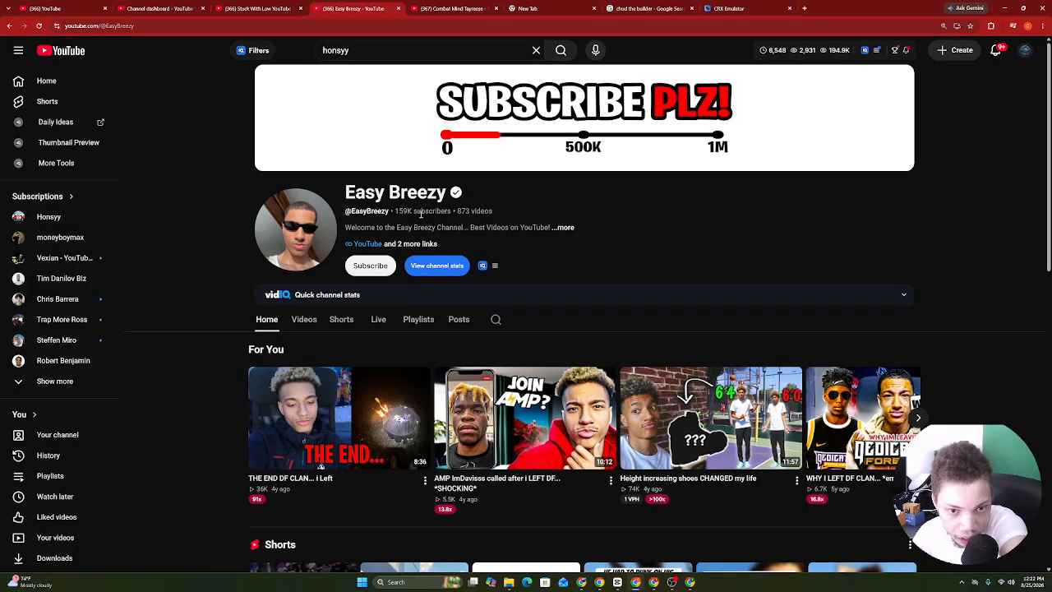
# View Easy Breezy's About details and its Videos tab.
pyautogui.click(413, 229)
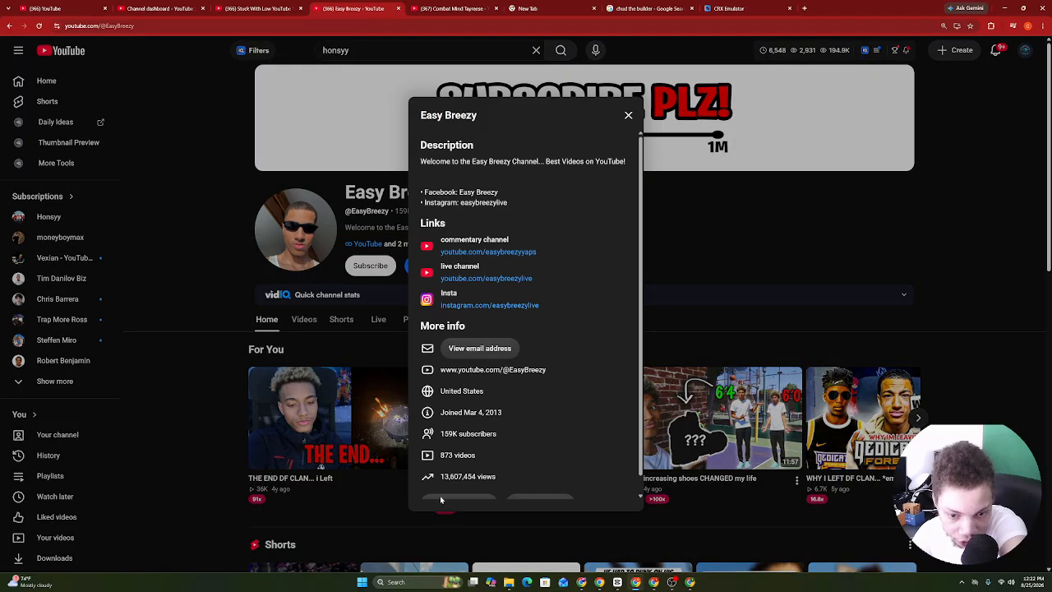
pyautogui.click(345, 434)
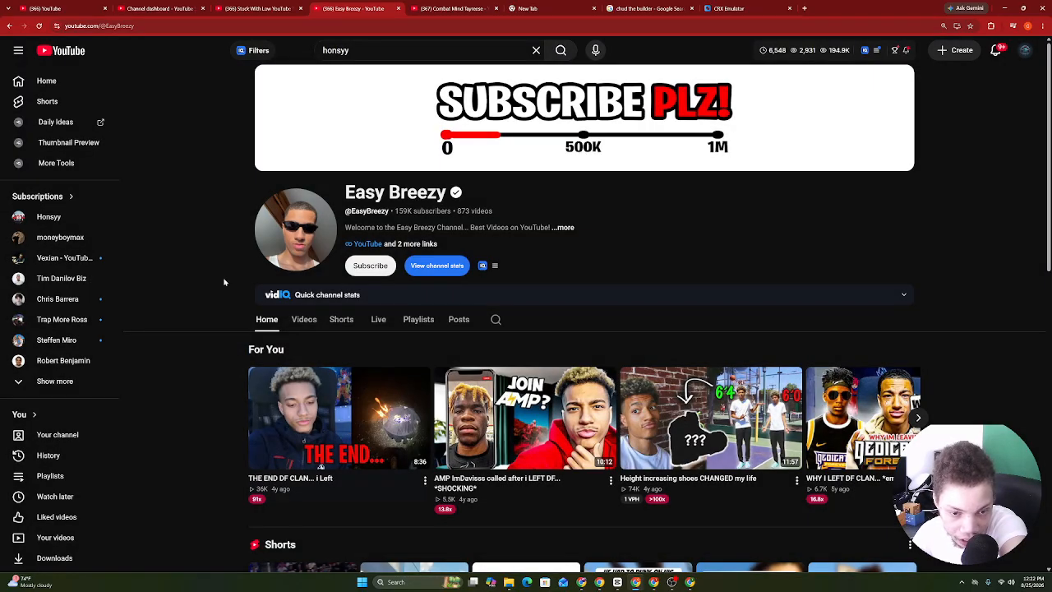
pyautogui.click(310, 326)
pyautogui.scroll(-5, 311, 327)
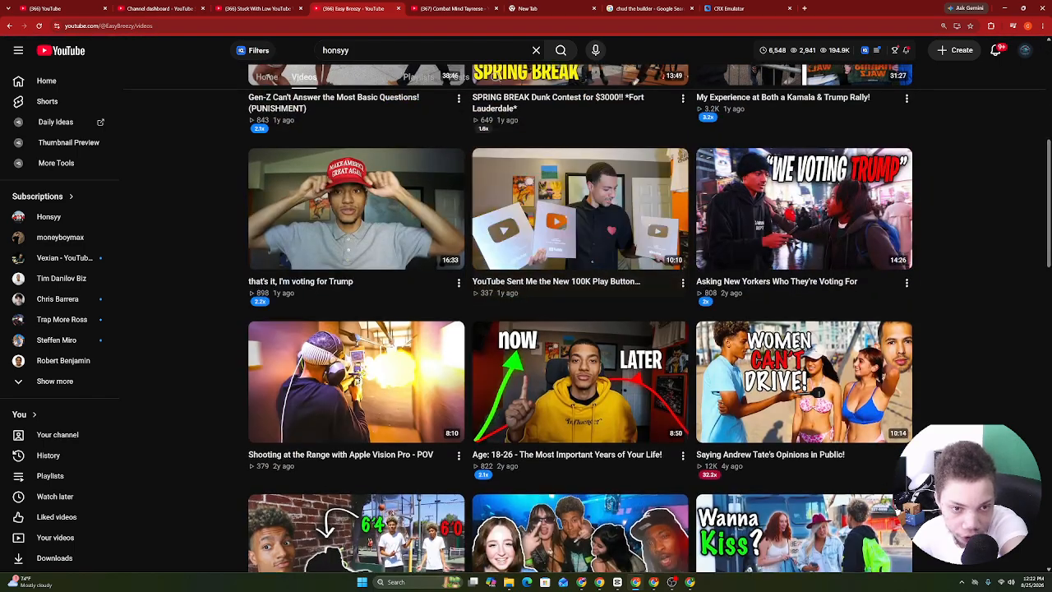
pyautogui.scroll(5, 582, 274)
# Browse Easy Breezy's Shorts, then go back toward the honsyy search results.
pyautogui.click(341, 321)
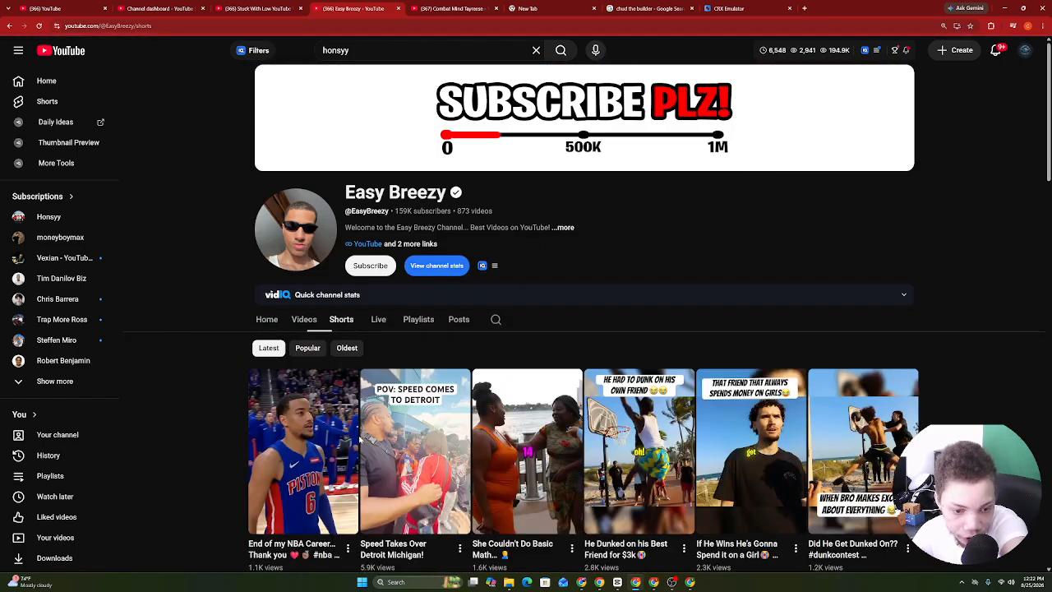
pyautogui.scroll(-5, 245, 264)
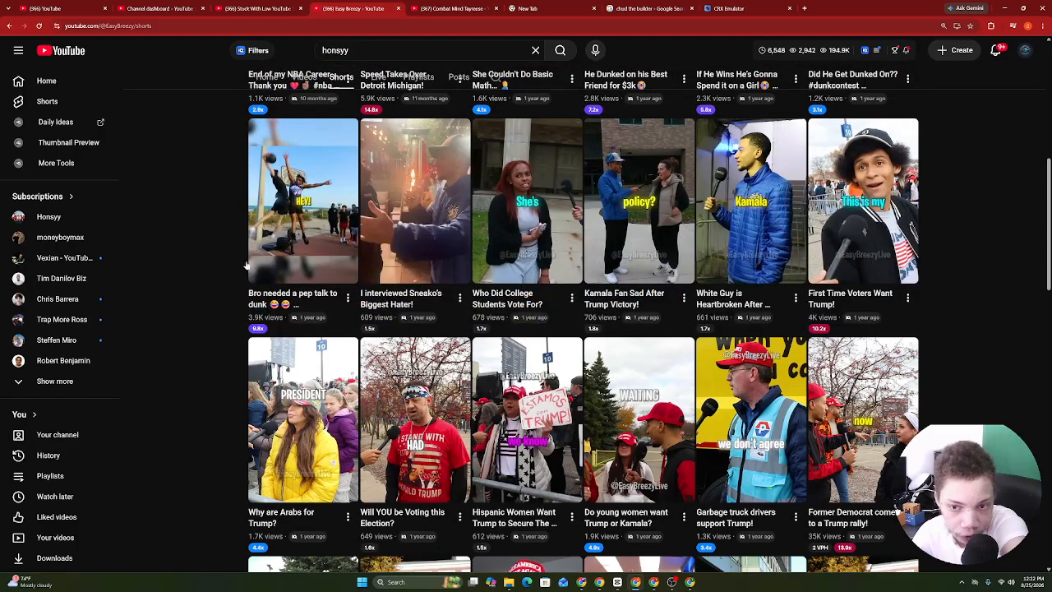
pyautogui.click(7, 25)
pyautogui.click(7, 25)
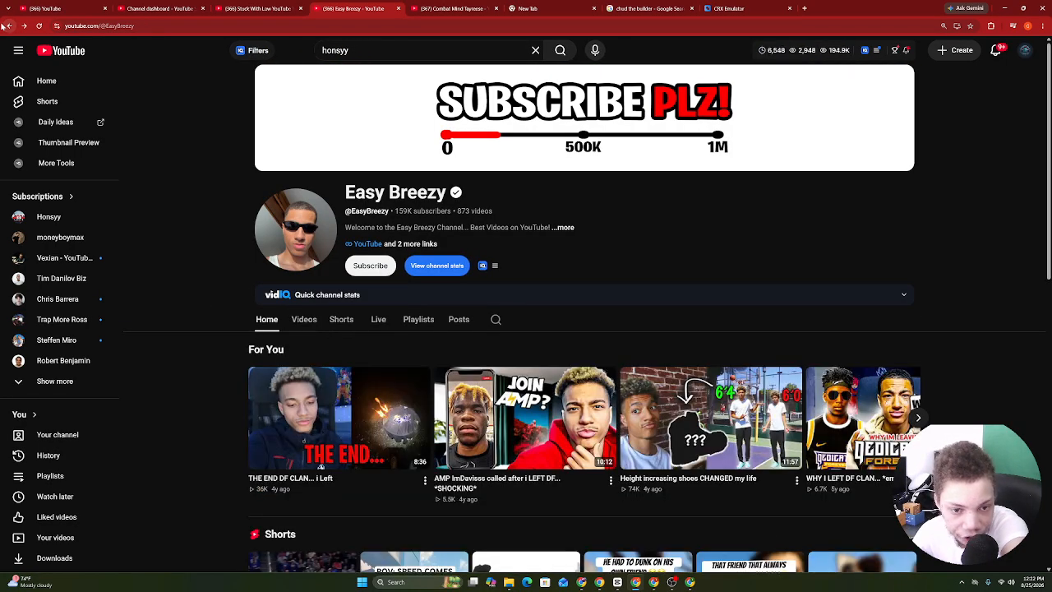
pyautogui.click(7, 25)
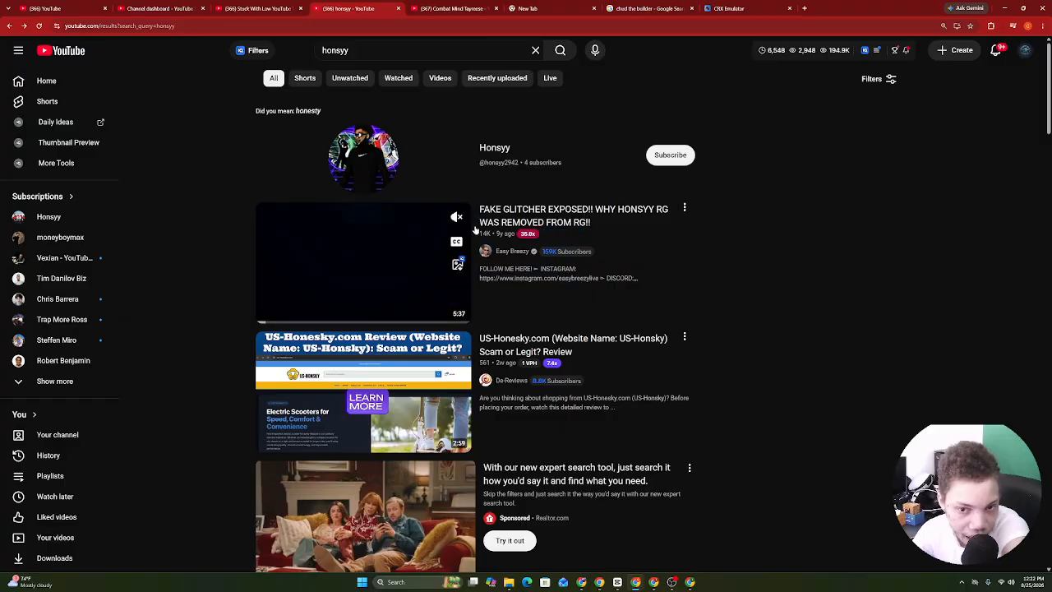
# Search 'honsyy2k', then go back to the honsyy results.
pyautogui.click(418, 50)
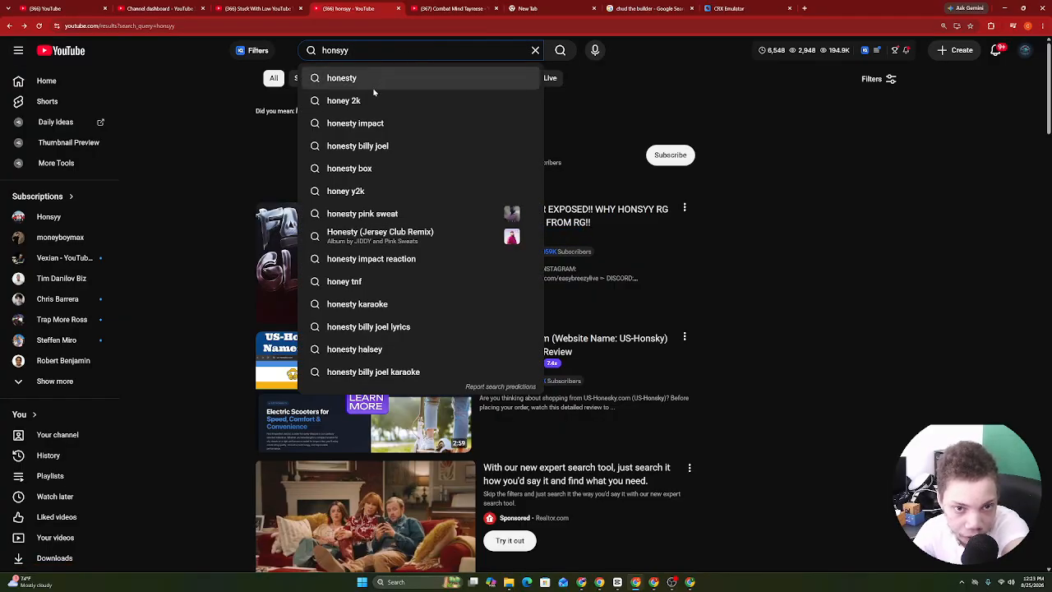
pyautogui.write('2')
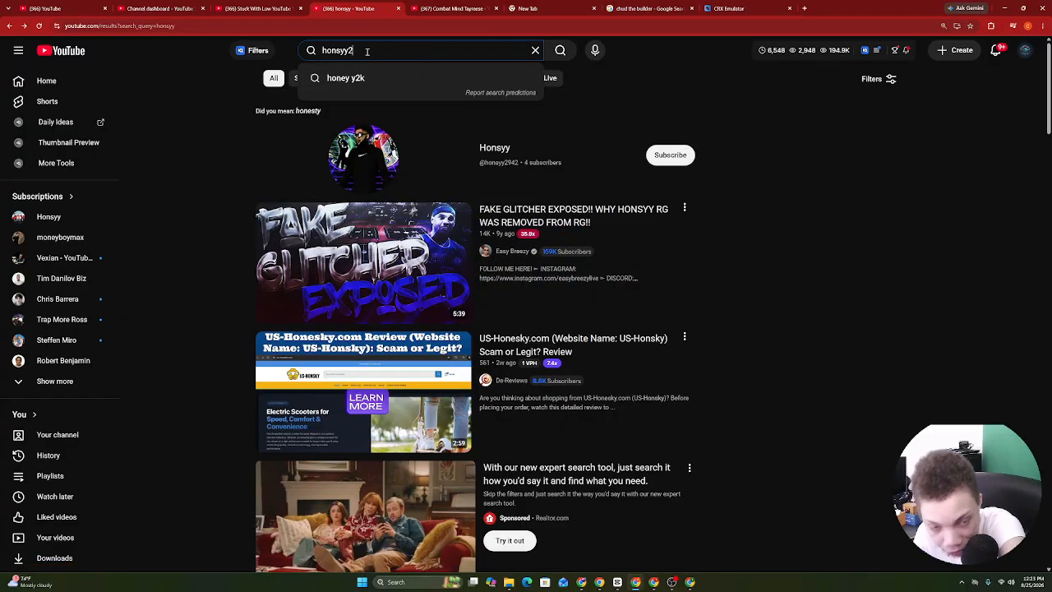
pyautogui.write('k')
pyautogui.press('Return')
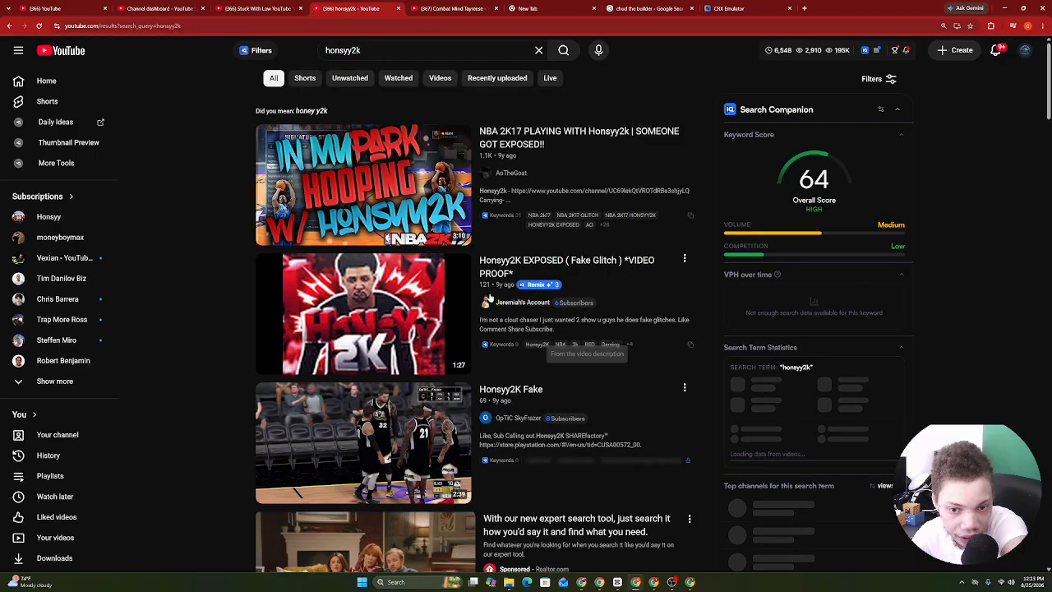
pyautogui.click(11, 25)
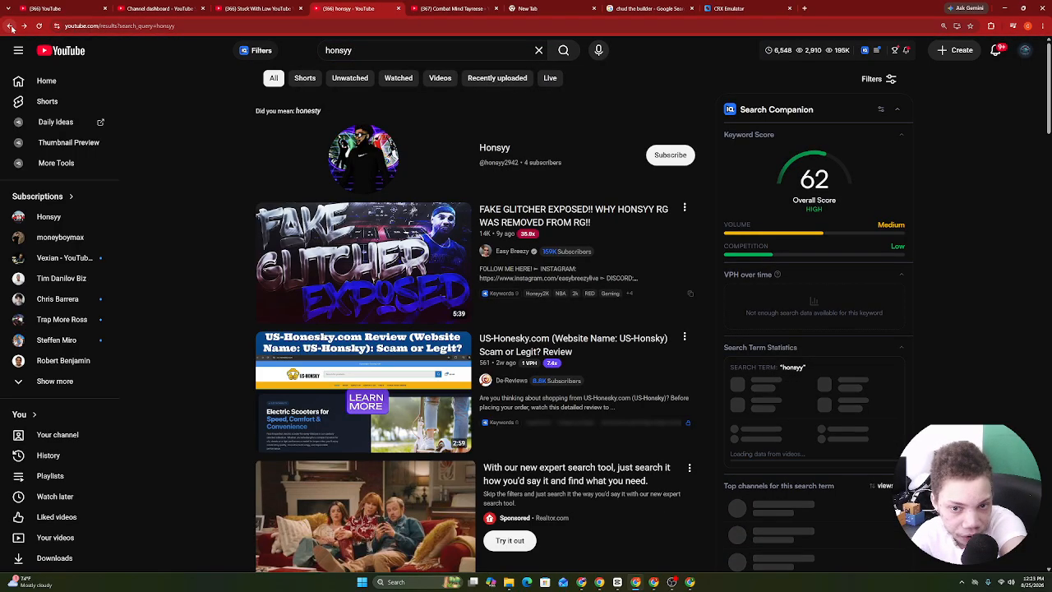
pyautogui.click(11, 26)
pyautogui.click(11, 25)
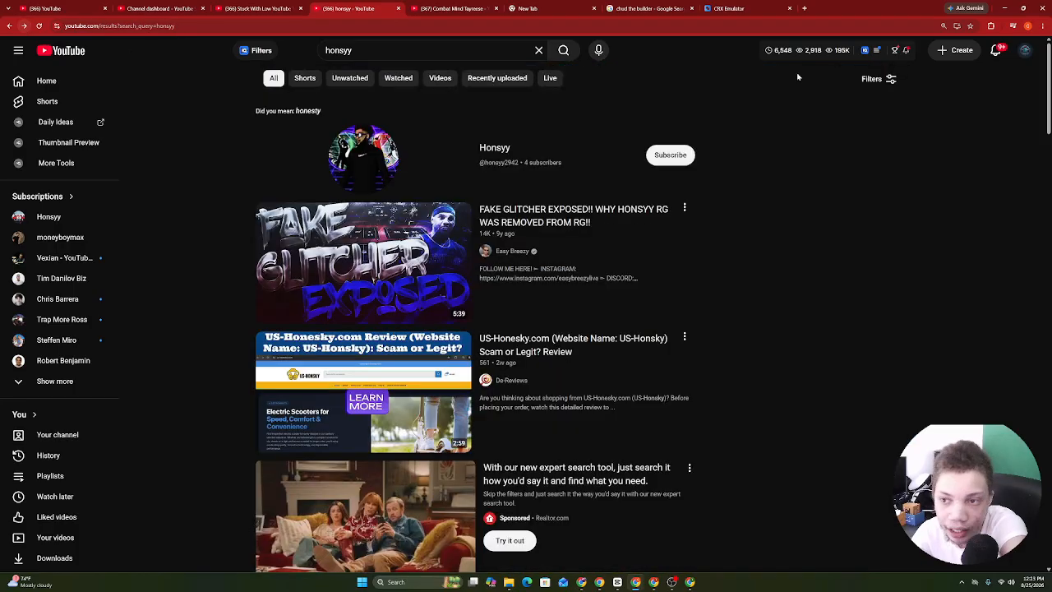
# Filter the results to channels and copy the Honsyy channel's link address.
pyautogui.click(876, 81)
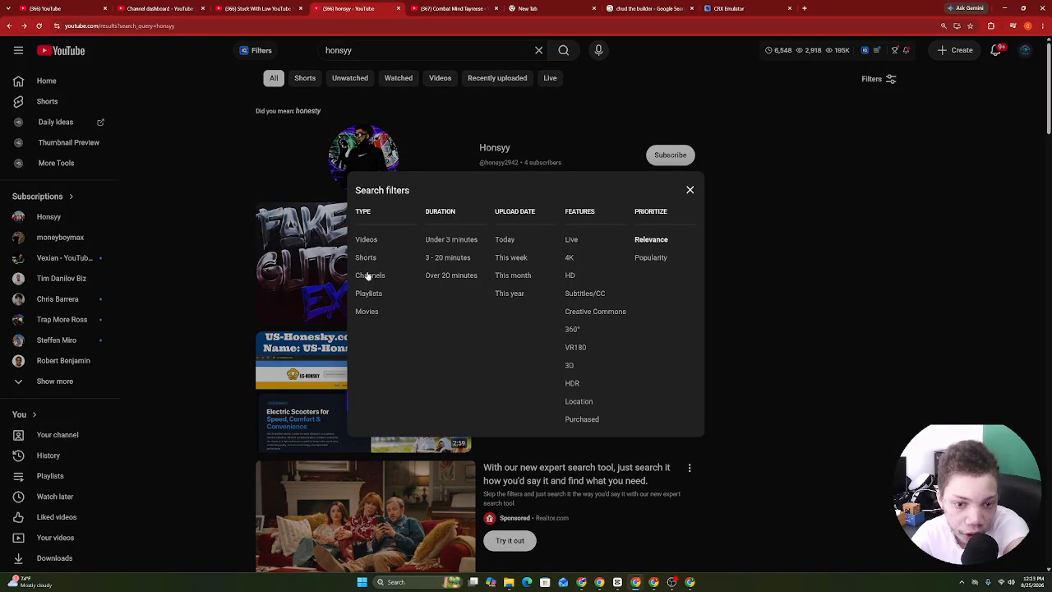
pyautogui.click(369, 275)
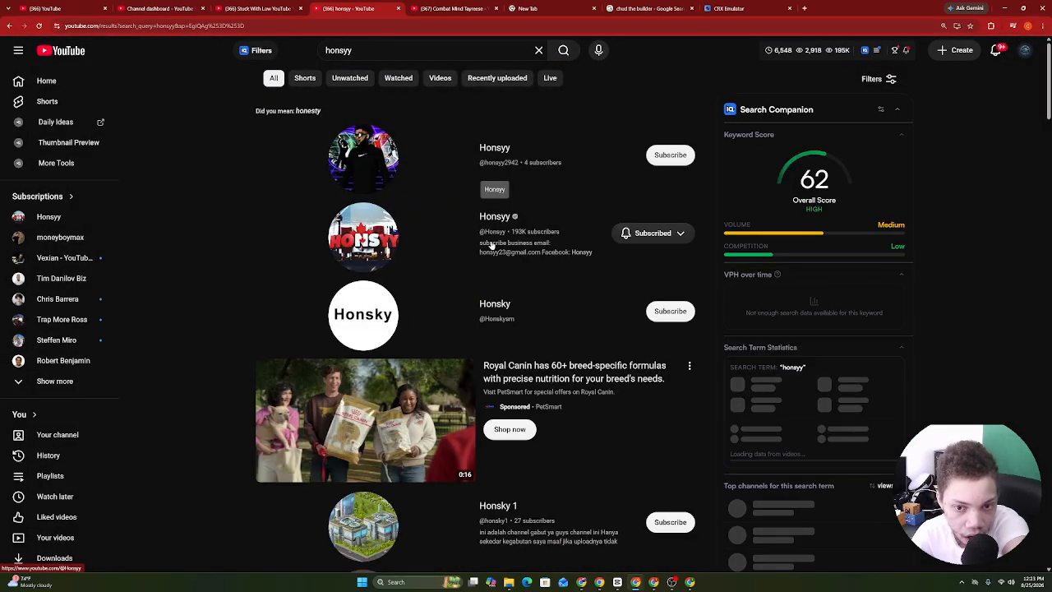
pyautogui.rightClick(496, 218)
pyautogui.click(532, 305)
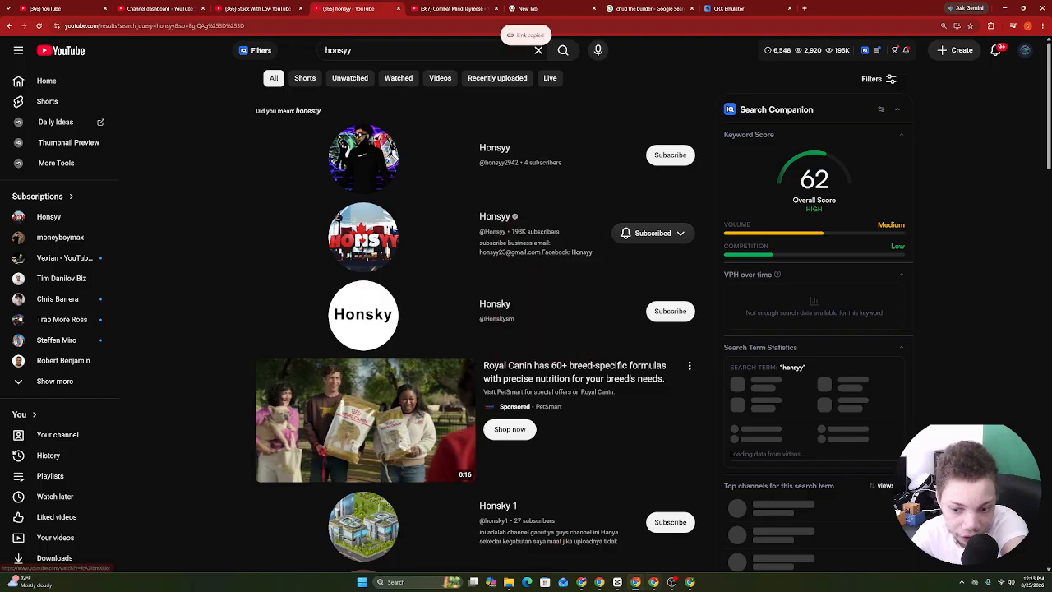
pyautogui.click(600, 582)
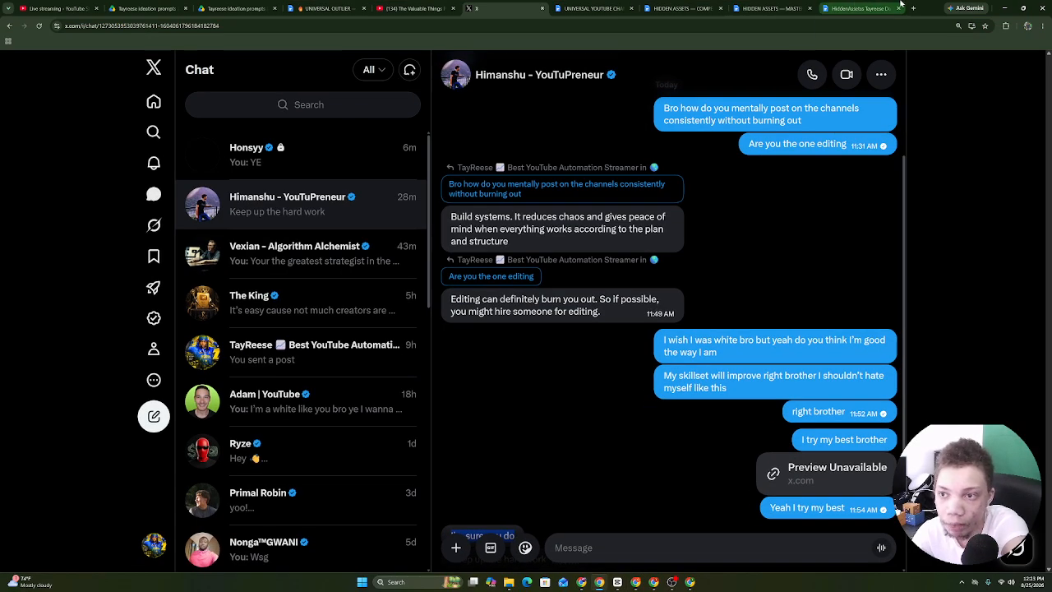
pyautogui.click(912, 7)
pyautogui.click(439, 6)
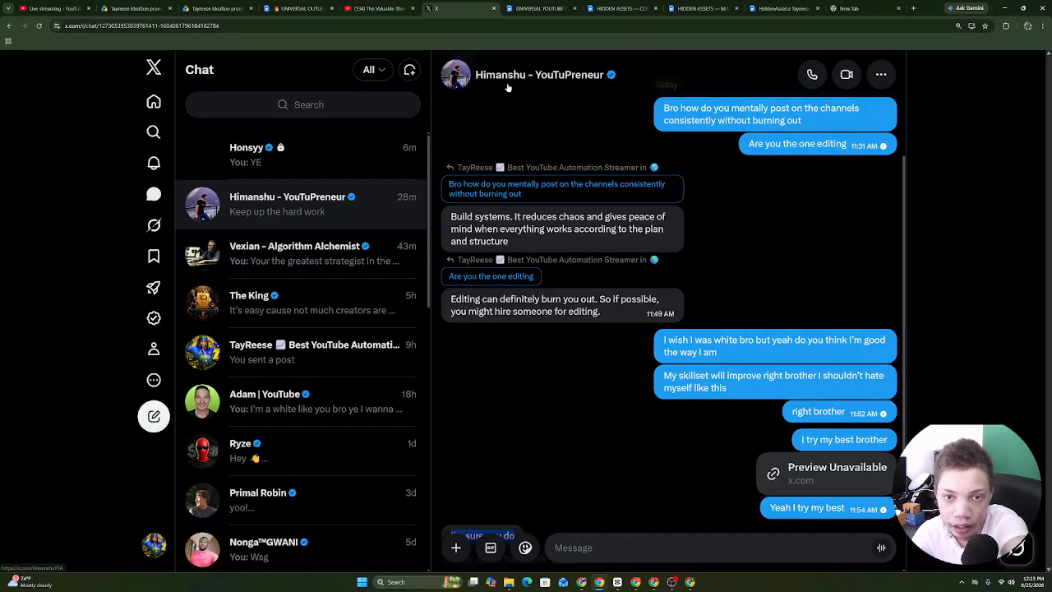
pyautogui.click(287, 164)
pyautogui.click(482, 75)
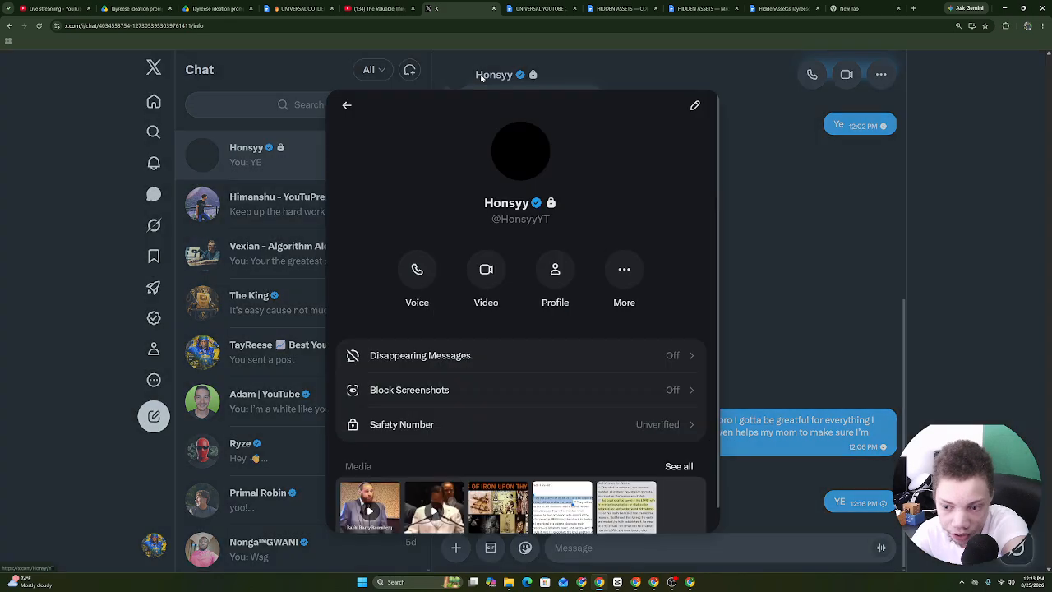
pyautogui.click(556, 276)
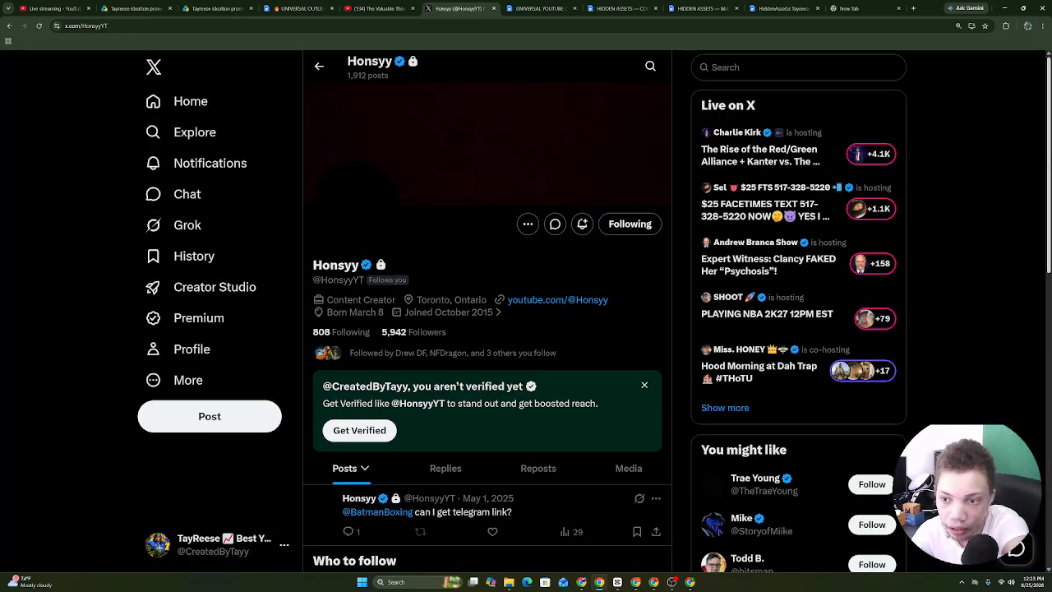
pyautogui.scroll(-5, 605, 328)
pyautogui.scroll(4, 605, 328)
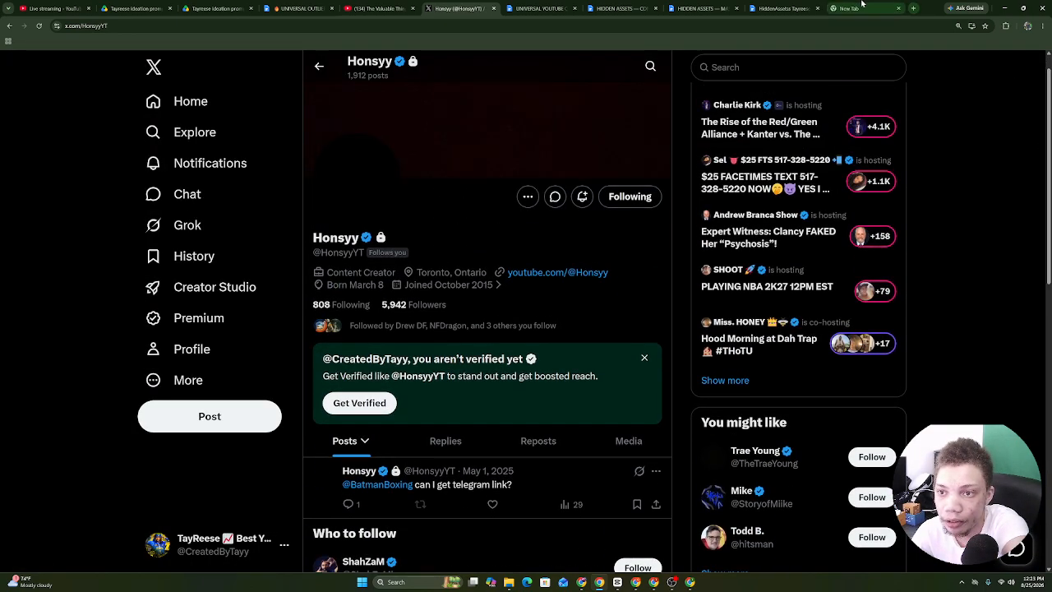
pyautogui.moveTo(861, 4); pyautogui.dragTo(457, 9)
pyautogui.rightClick(416, 32)
pyautogui.click(425, 69)
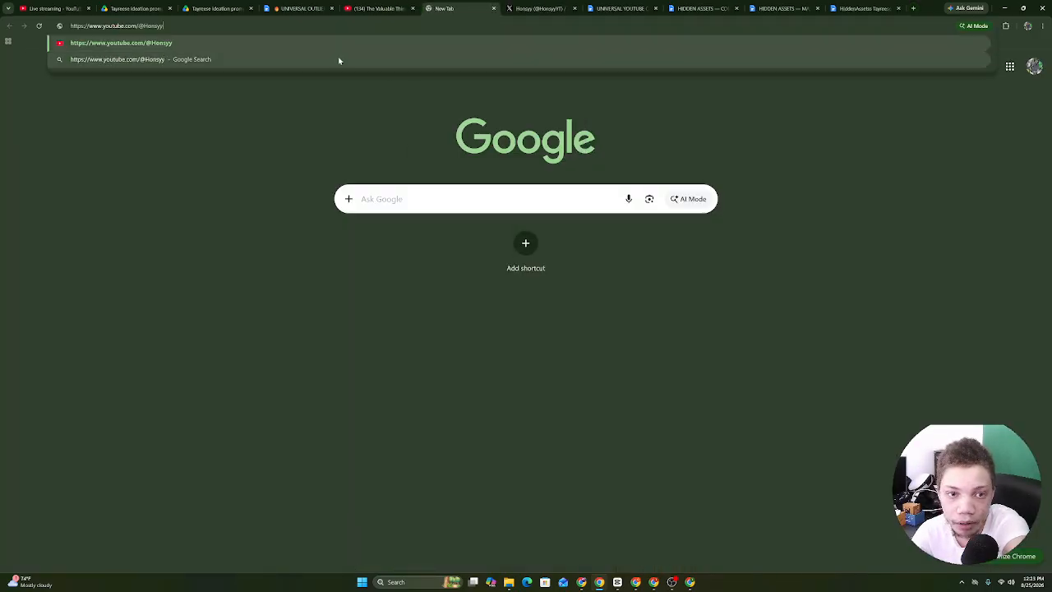
pyautogui.click(341, 45)
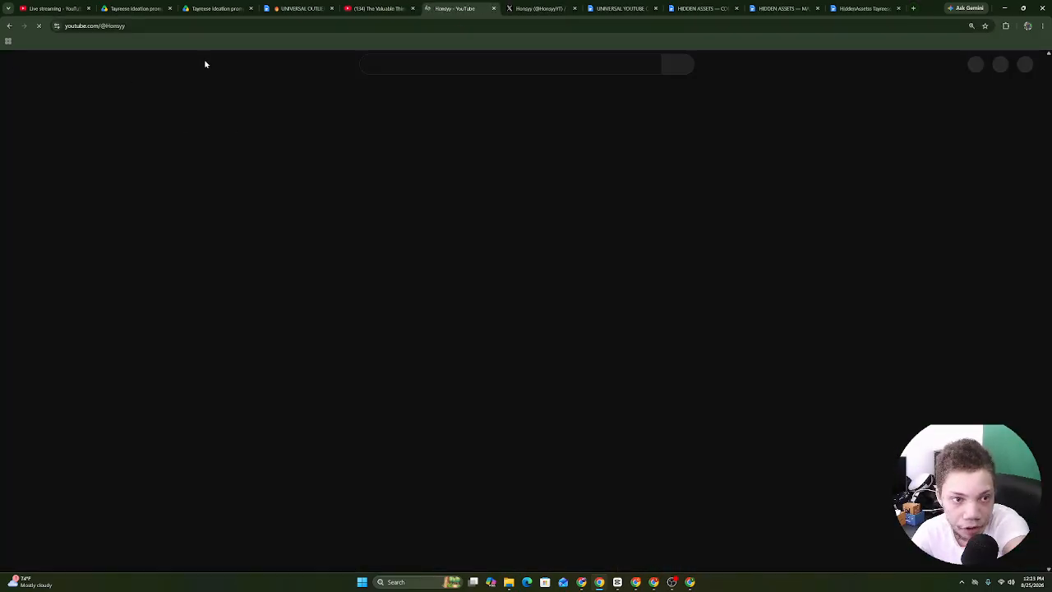
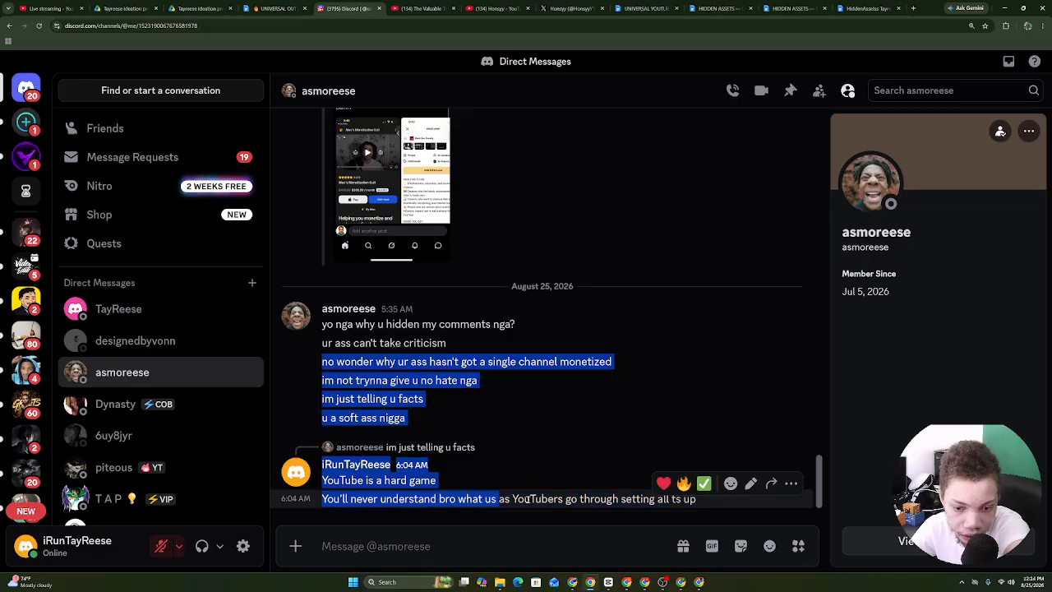
# Select the last DM messages, then switch to the YouTube Studio channel-appeal window.
pyautogui.moveTo(612, 499); pyautogui.dragTo(724, 503)
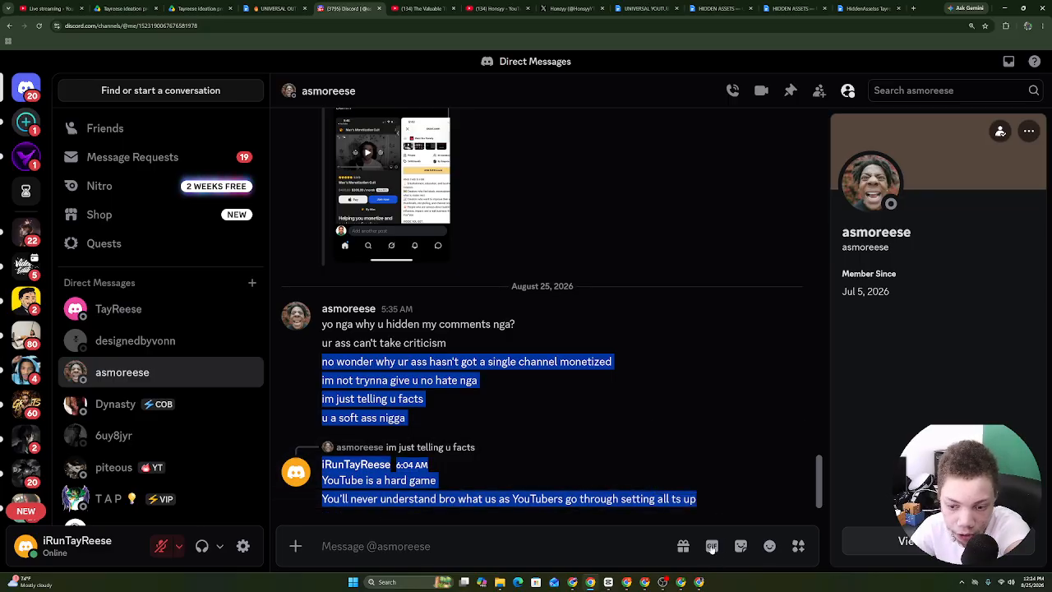
pyautogui.click(710, 581)
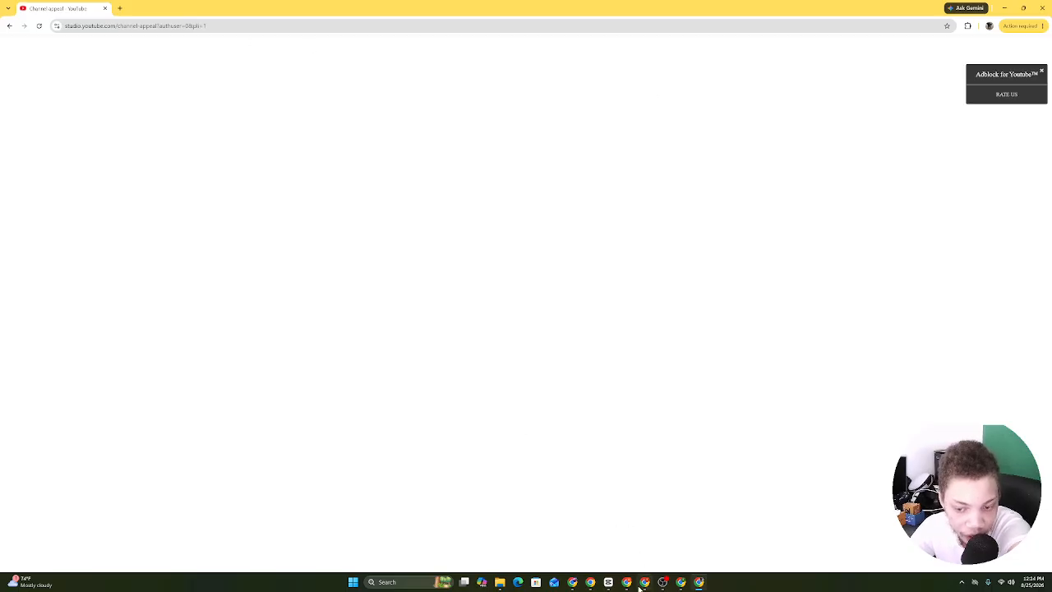
# Go back to ChatGPT and read the reply saying vidIQ lacked credits to scan.
pyautogui.click(680, 582)
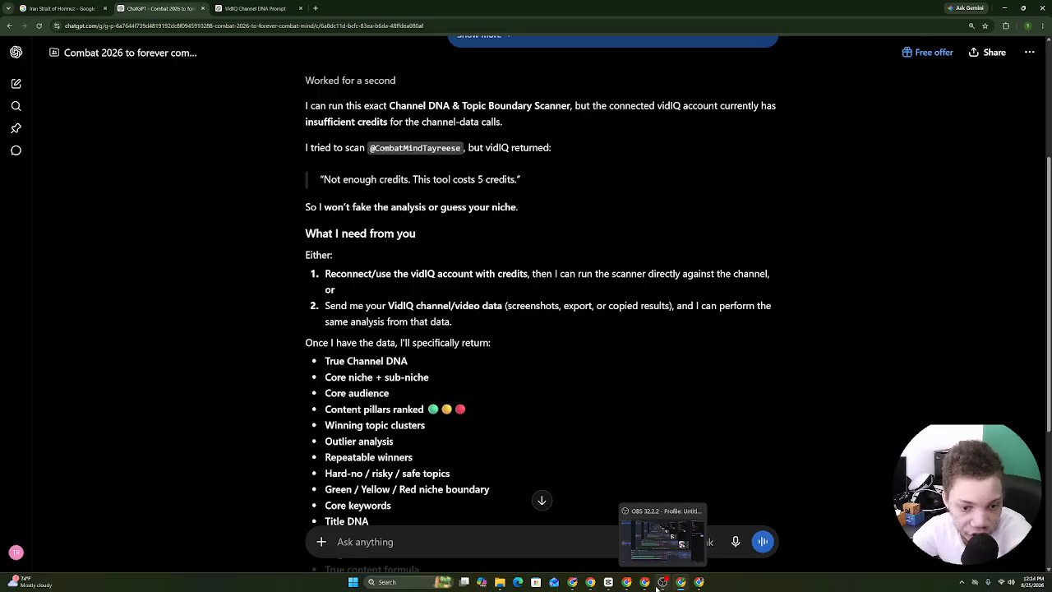
pyautogui.click(699, 582)
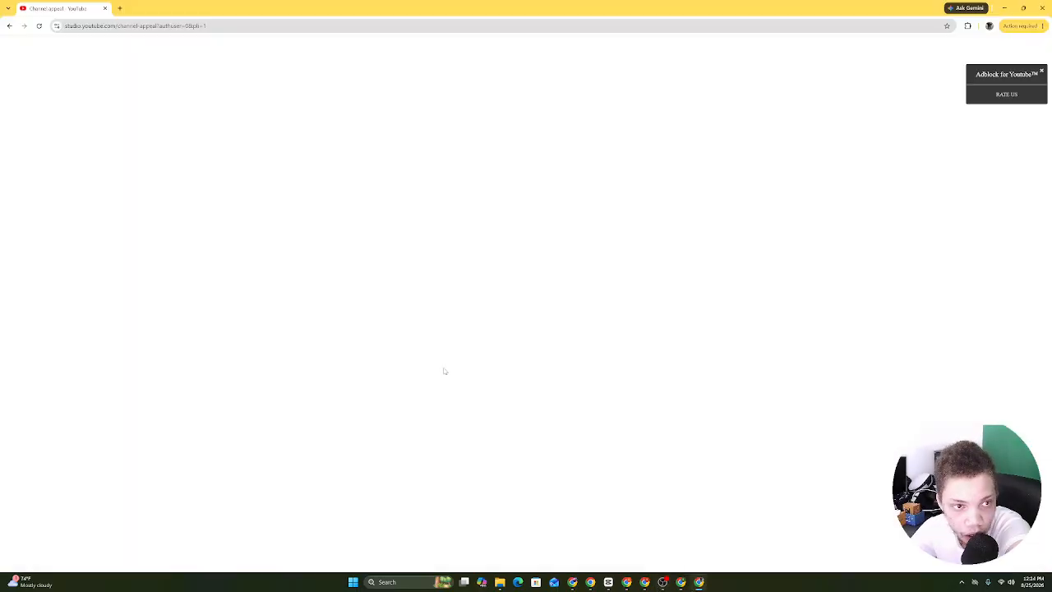
pyautogui.click(680, 582)
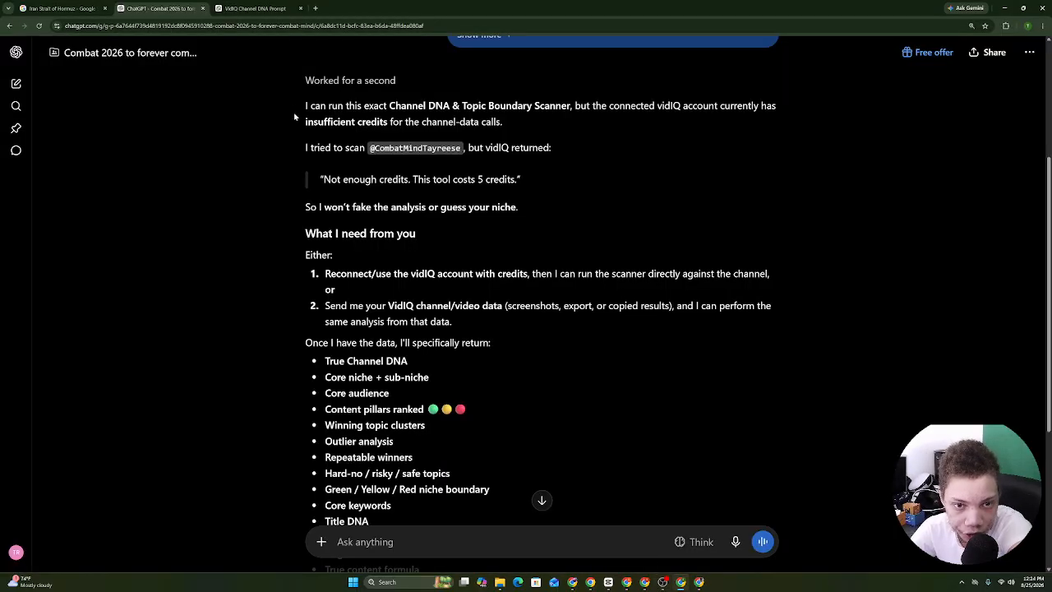
pyautogui.moveTo(339, 107); pyautogui.dragTo(682, 99)
pyautogui.moveTo(748, 102); pyautogui.dragTo(423, 252)
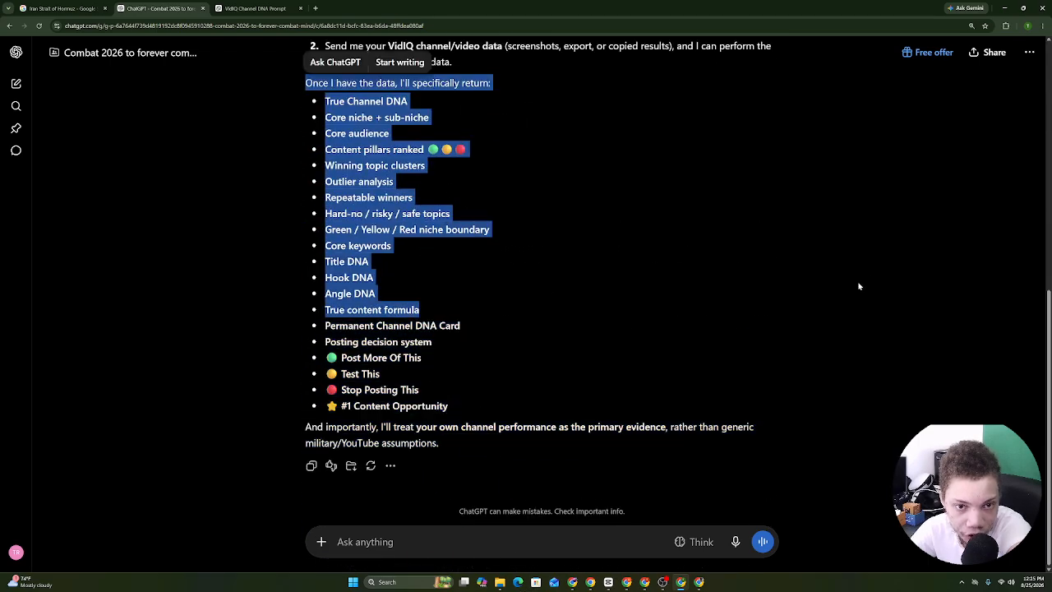
pyautogui.click(534, 200)
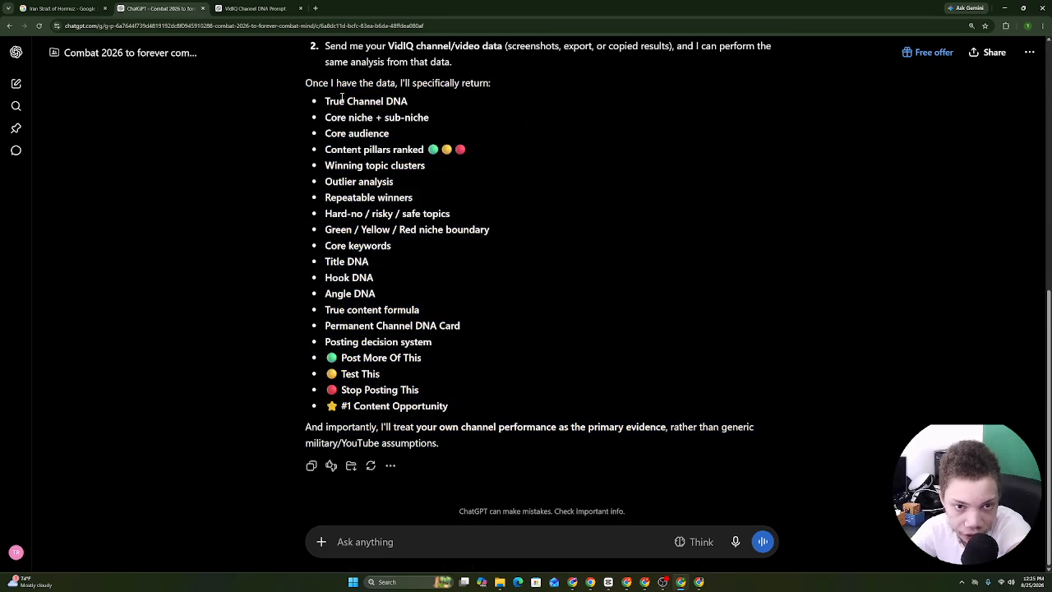
# Scroll through the rest of the reply, then return to the Discord conversation.
pyautogui.moveTo(444, 70); pyautogui.dragTo(320, 544)
pyautogui.scroll(-1, 350, 408)
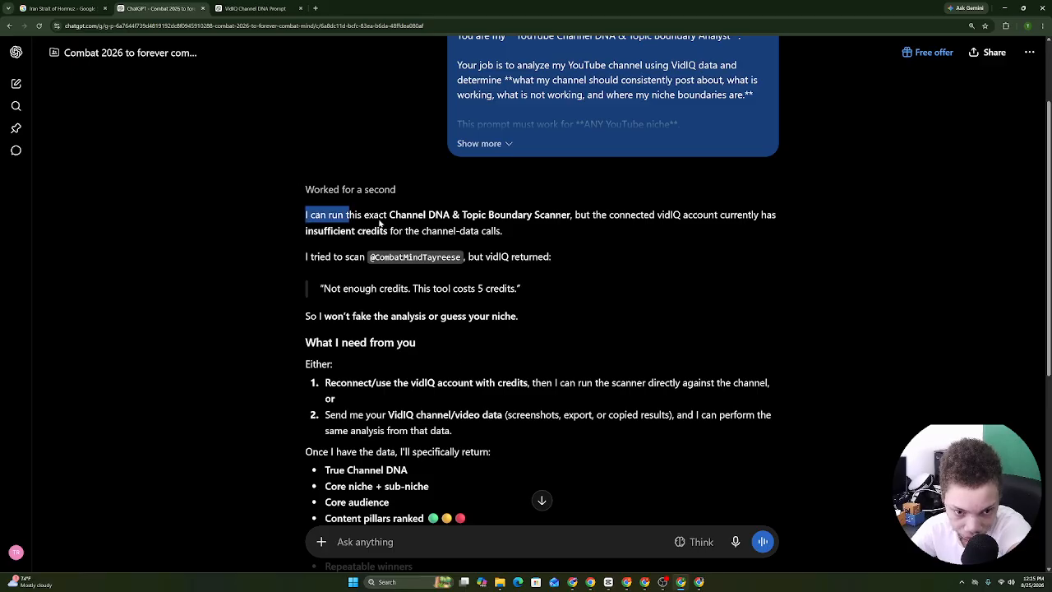
pyautogui.moveTo(380, 223); pyautogui.dragTo(442, 375)
pyautogui.click(442, 375)
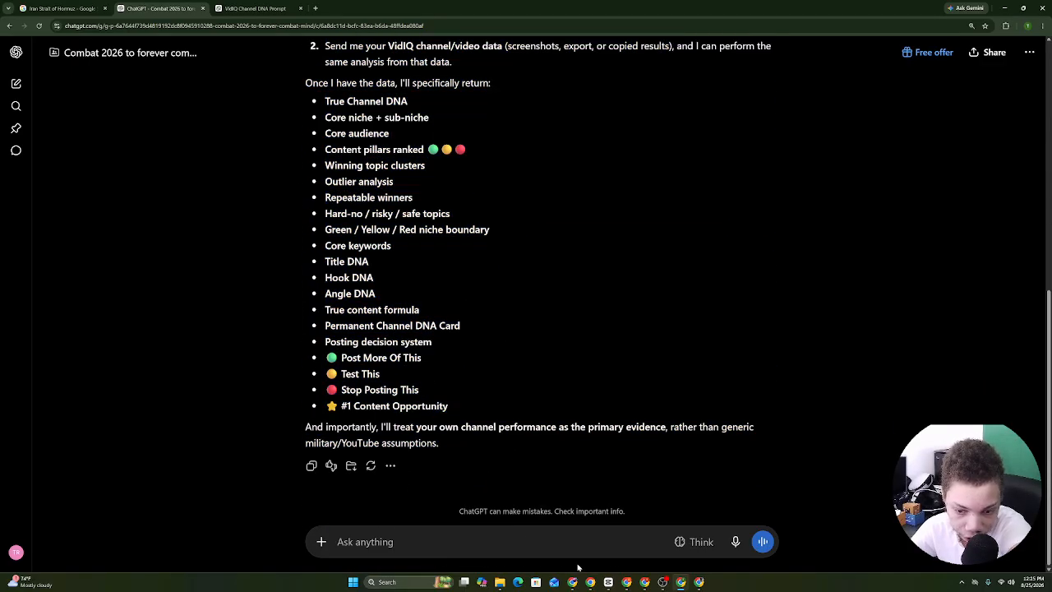
pyautogui.click(573, 582)
pyautogui.click(590, 582)
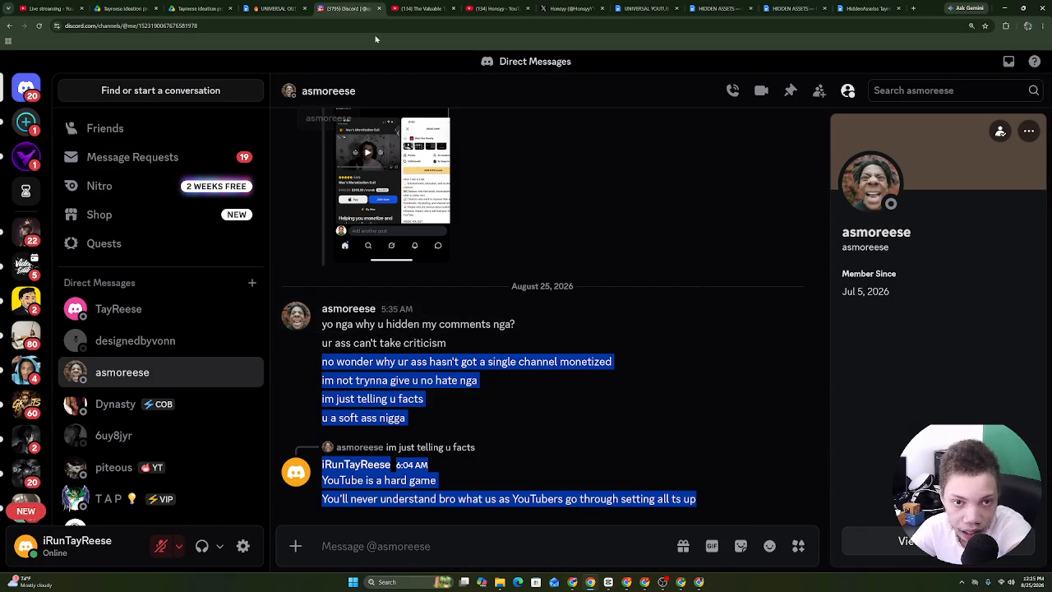
# Open COMBAT MIND — YOUR CHANNEL DNA (3) (1).docx from the Drive folder in Google Docs.
pyautogui.click(290, 5)
pyautogui.click(187, 5)
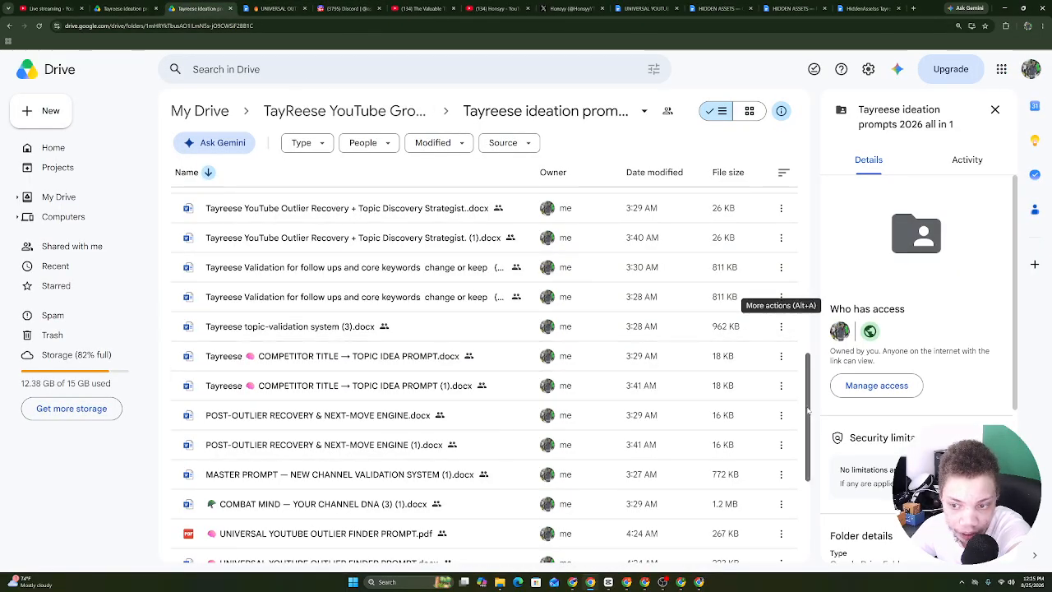
pyautogui.moveTo(808, 410); pyautogui.dragTo(826, 575)
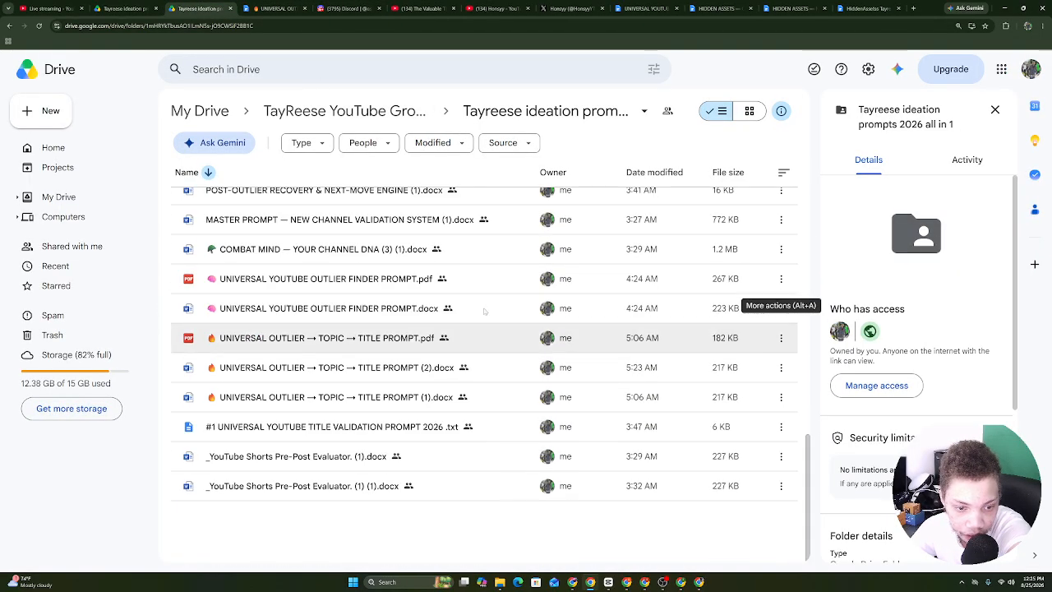
pyautogui.click(304, 253)
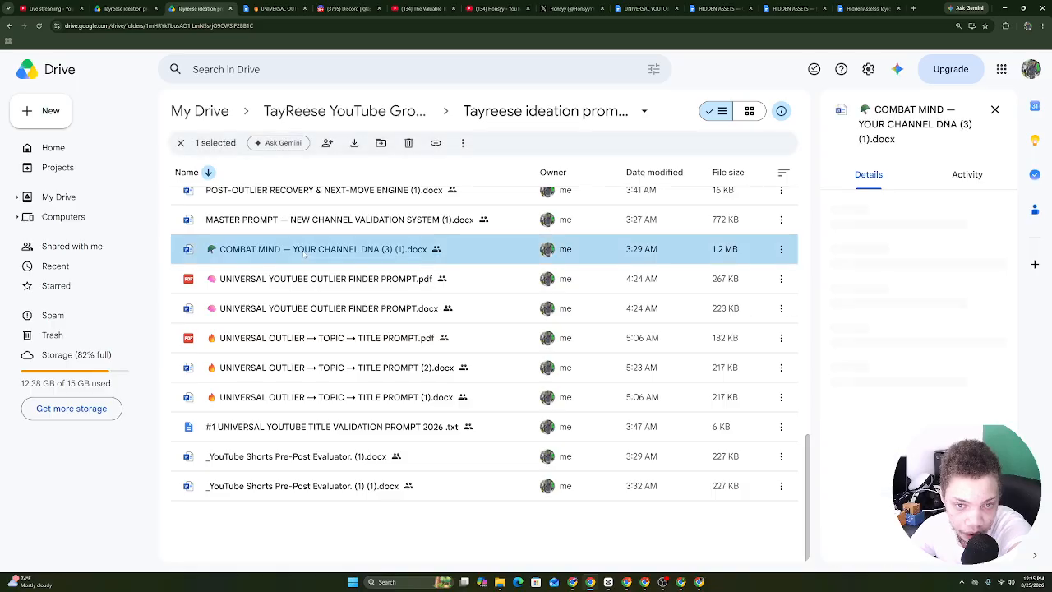
pyautogui.doubleClick(303, 253)
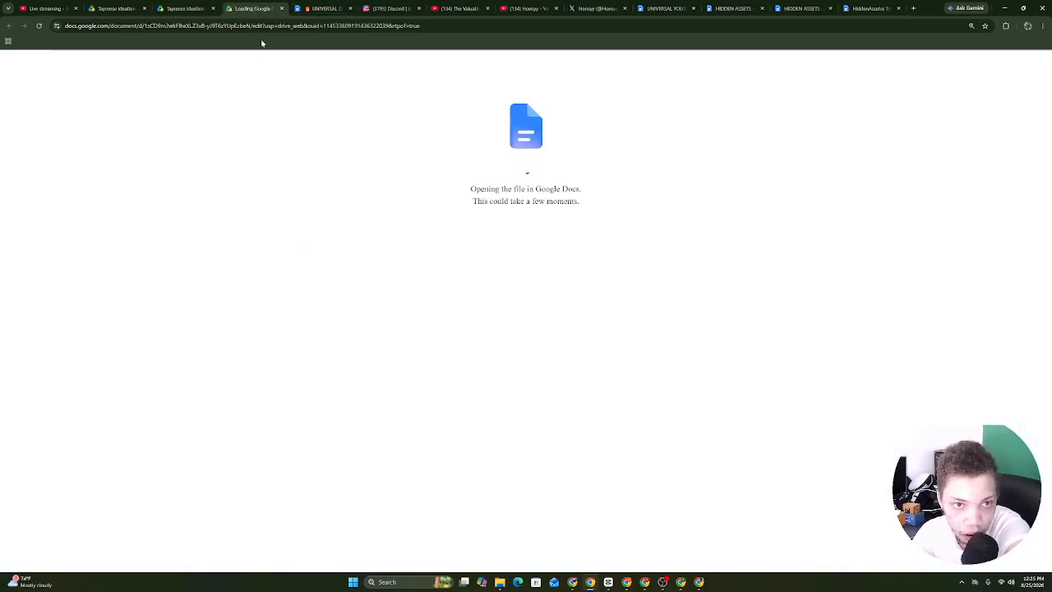
# Search Google Drive for 'combat'.
pyautogui.click(206, 8)
pyautogui.click(247, 65)
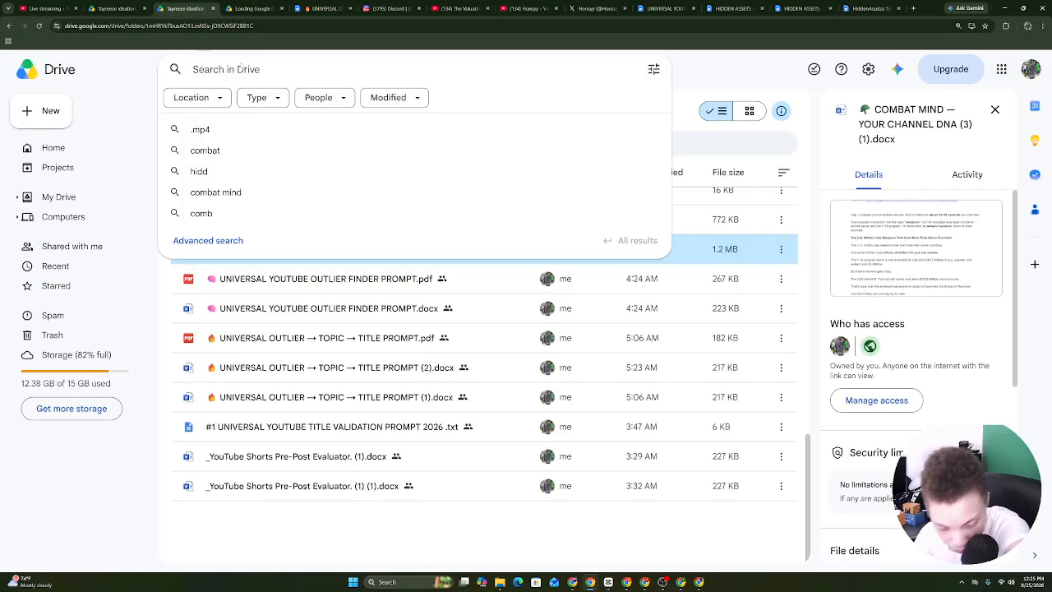
pyautogui.write('combaty')
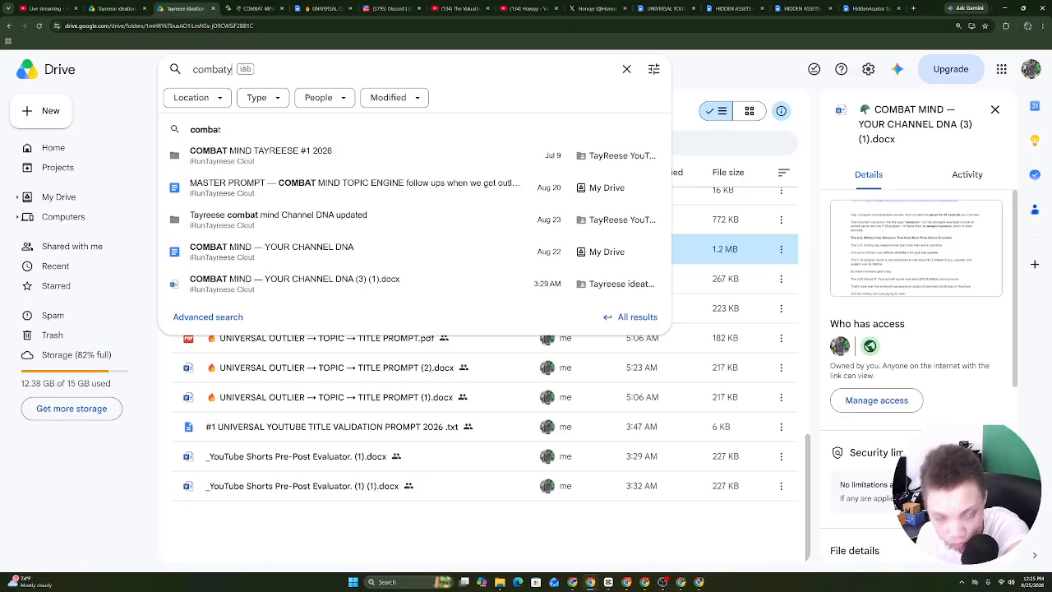
pyautogui.press('BackSpace')
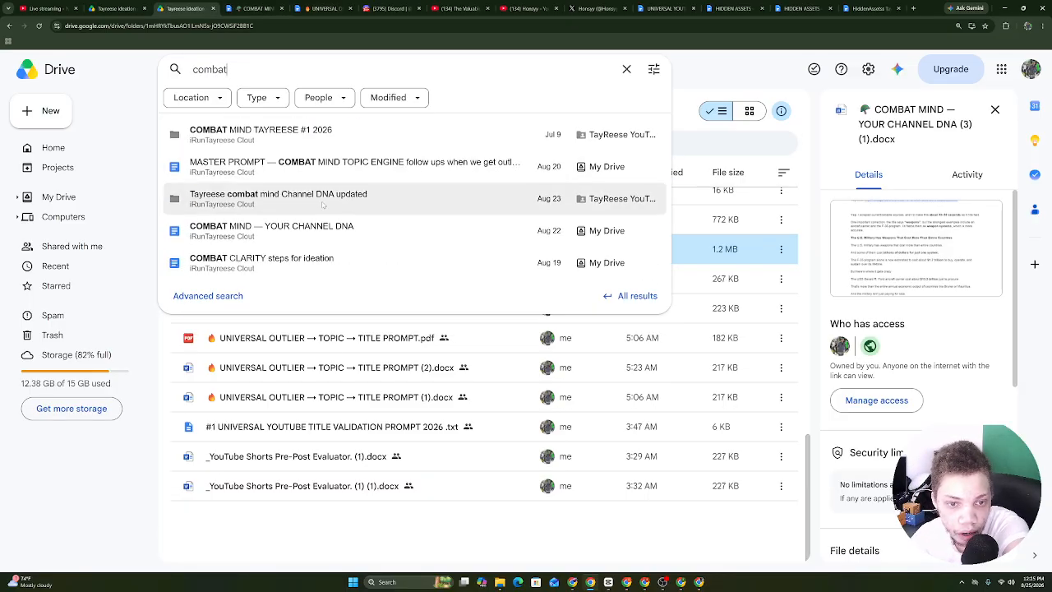
# Select all of the COMBAT MIND document and copy its text.
pyautogui.click(260, 7)
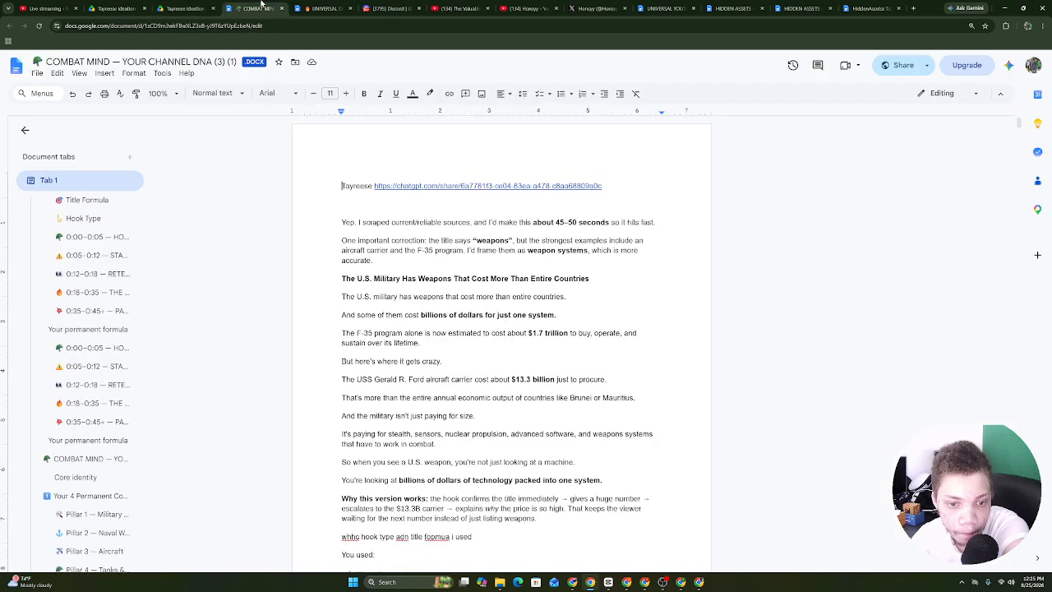
pyautogui.moveTo(1021, 124); pyautogui.dragTo(1019, 392)
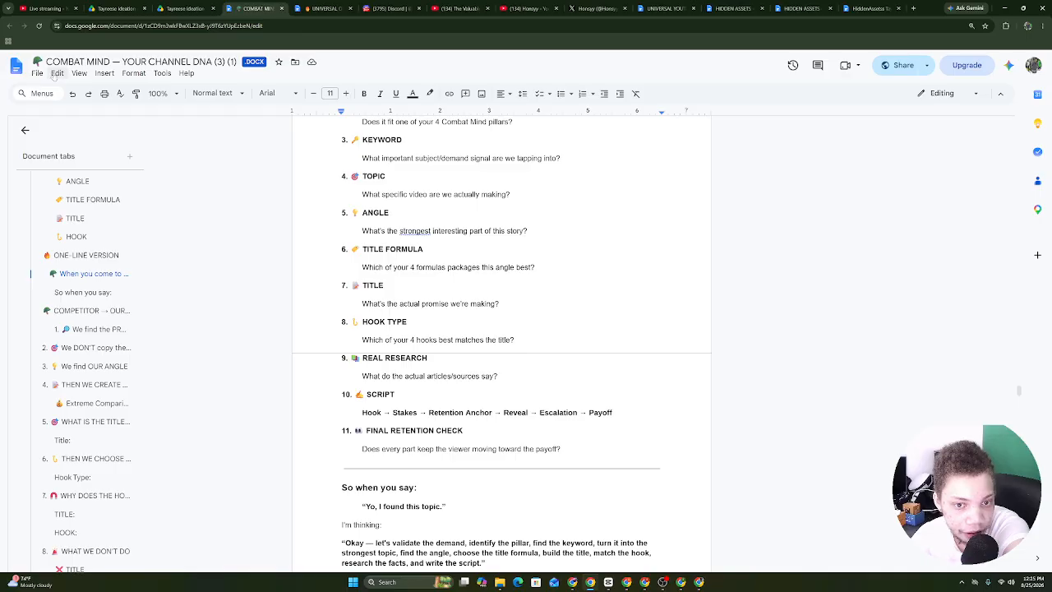
pyautogui.click(56, 73)
pyautogui.click(89, 205)
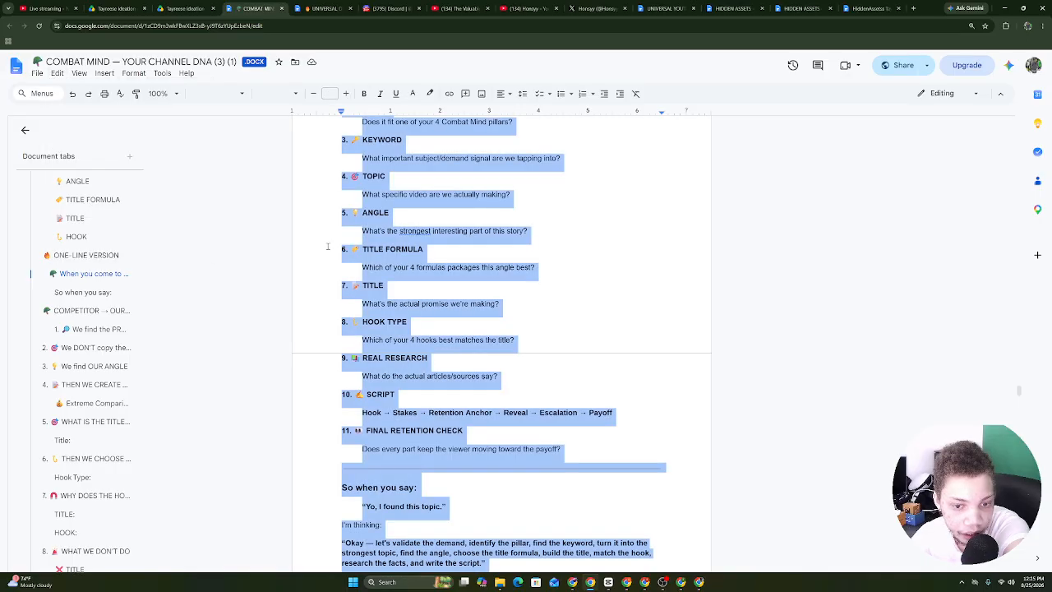
pyautogui.rightClick(478, 263)
pyautogui.click(479, 286)
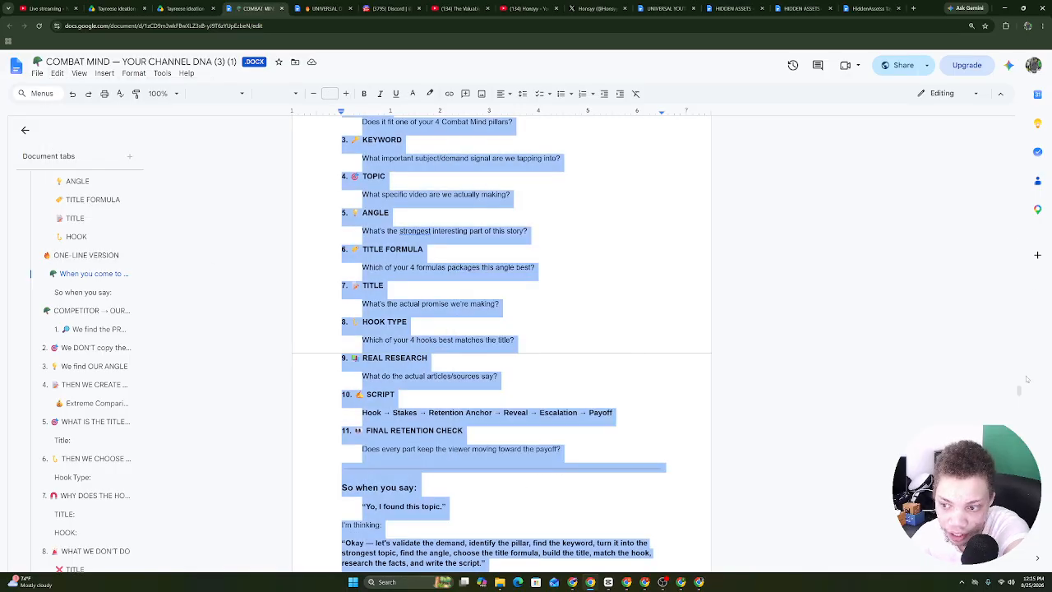
pyautogui.scroll(-10, 502, 329)
# Open the Channel DNA updated .docx from the Tayreese combat mind folder and copy all its text.
pyautogui.click(185, 8)
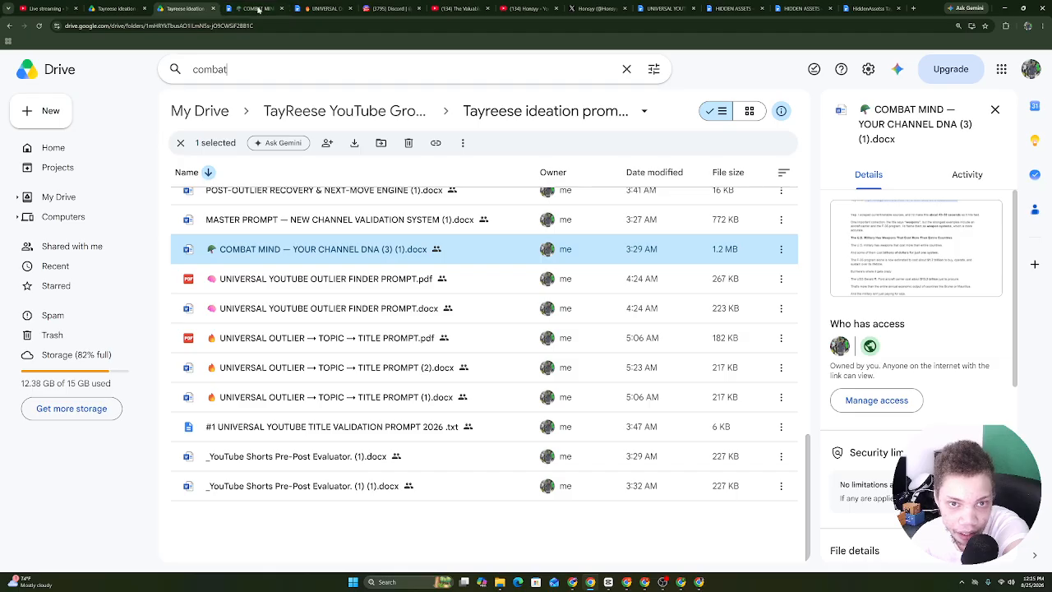
pyautogui.click(349, 67)
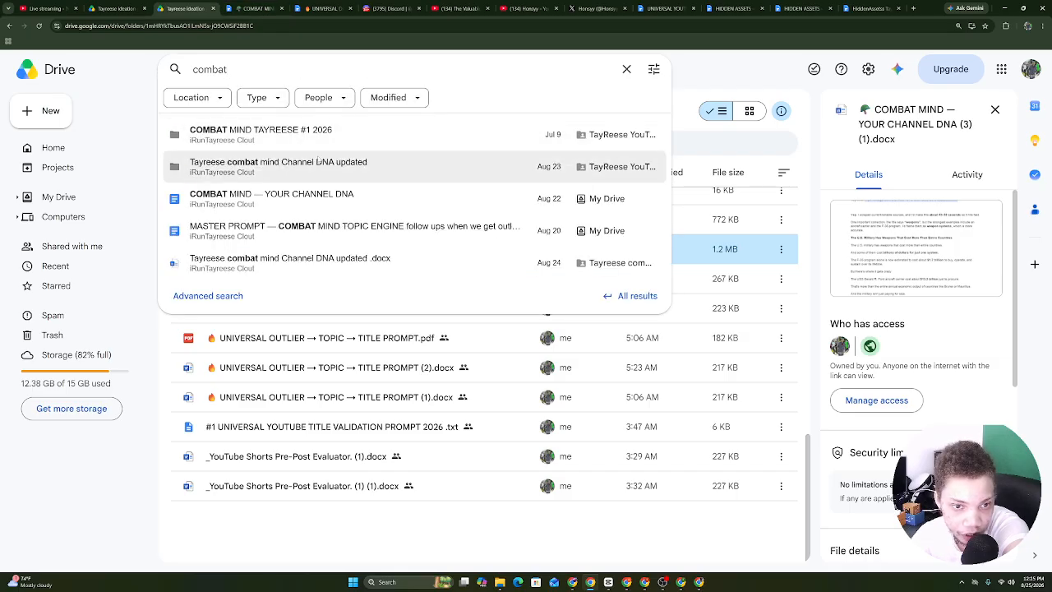
pyautogui.click(264, 168)
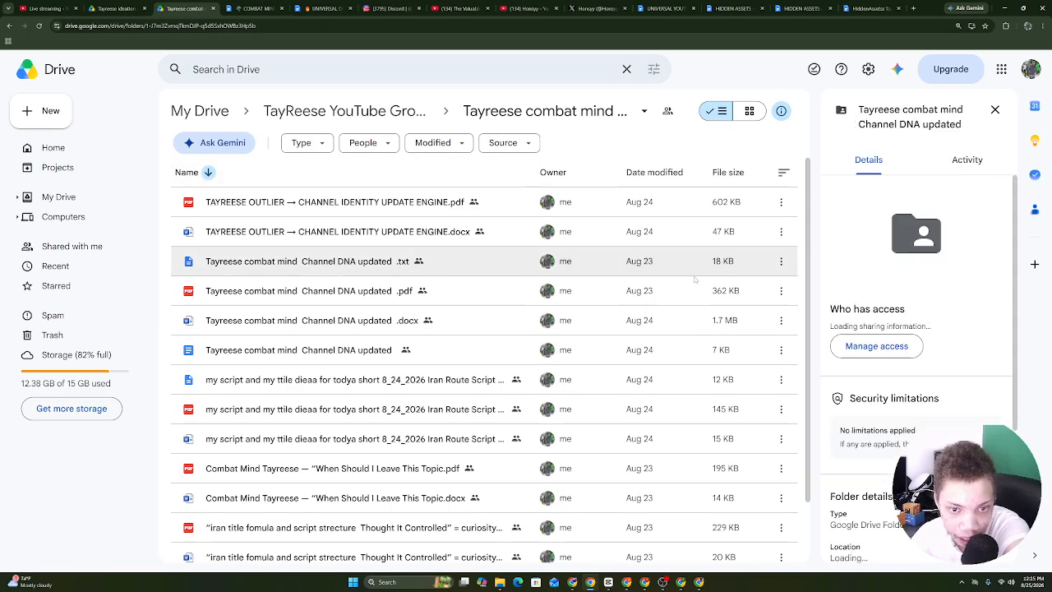
pyautogui.scroll(-1, 809, 409)
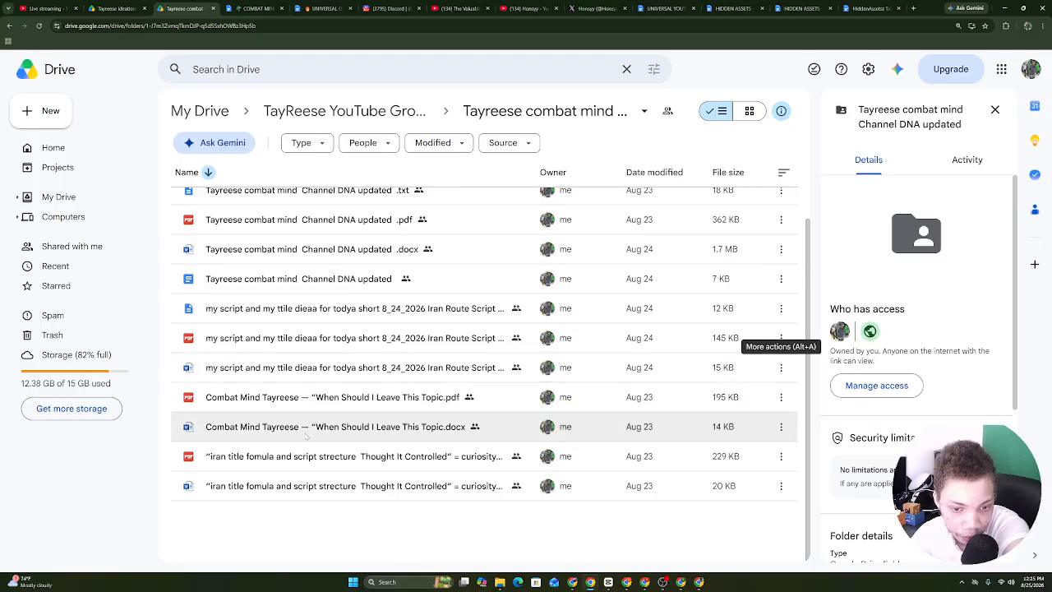
pyautogui.click(260, 250)
pyautogui.doubleClick(259, 251)
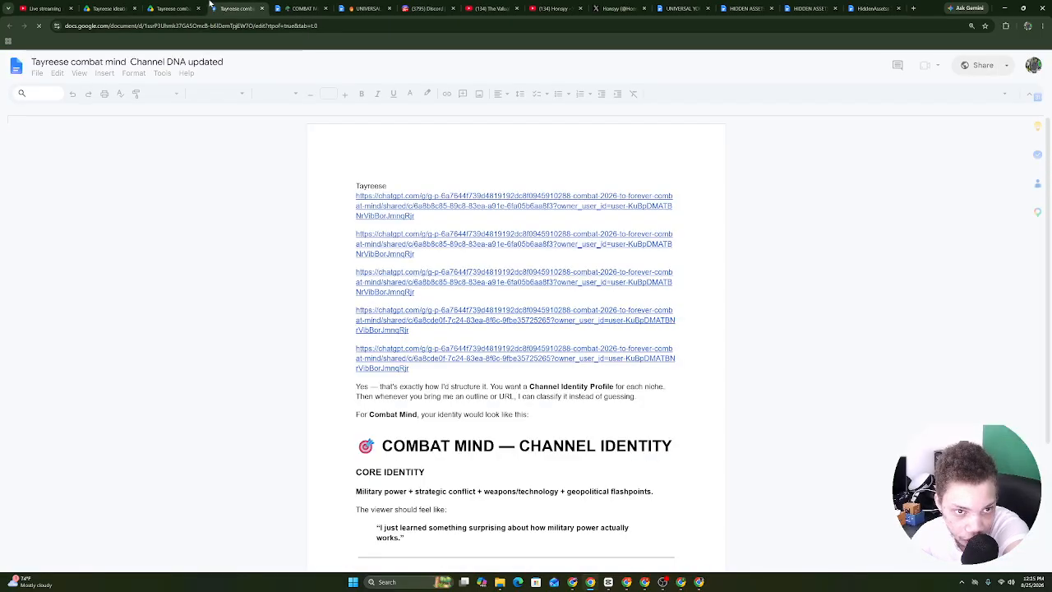
pyautogui.click(56, 72)
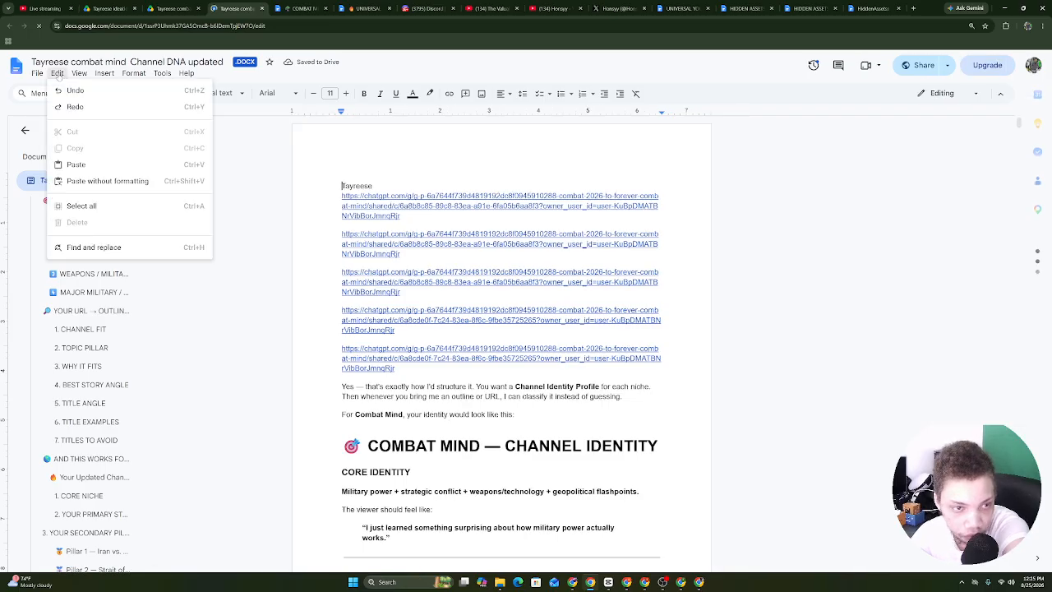
pyautogui.click(81, 205)
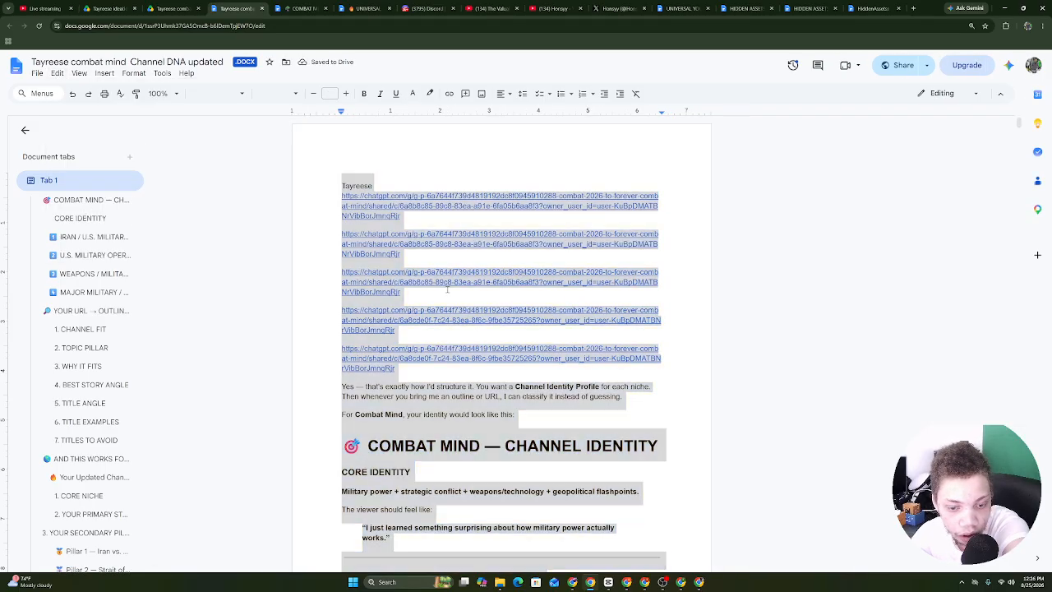
pyautogui.rightClick(449, 294)
pyautogui.click(474, 316)
# Paste the copied updated Channel DNA text into the ChatGPT message box.
pyautogui.click(682, 582)
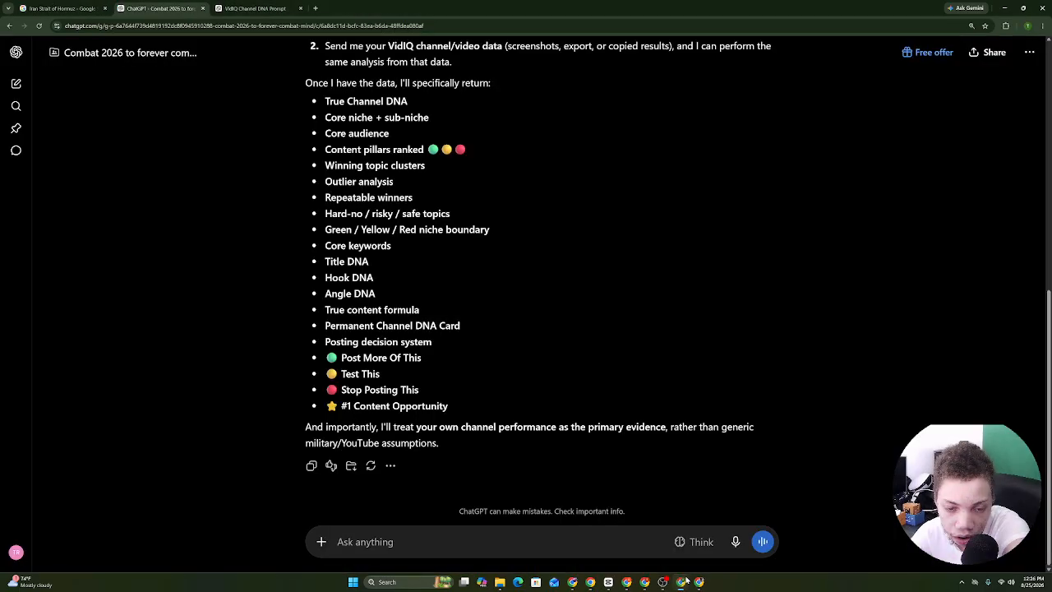
pyautogui.rightClick(597, 531)
pyautogui.click(639, 446)
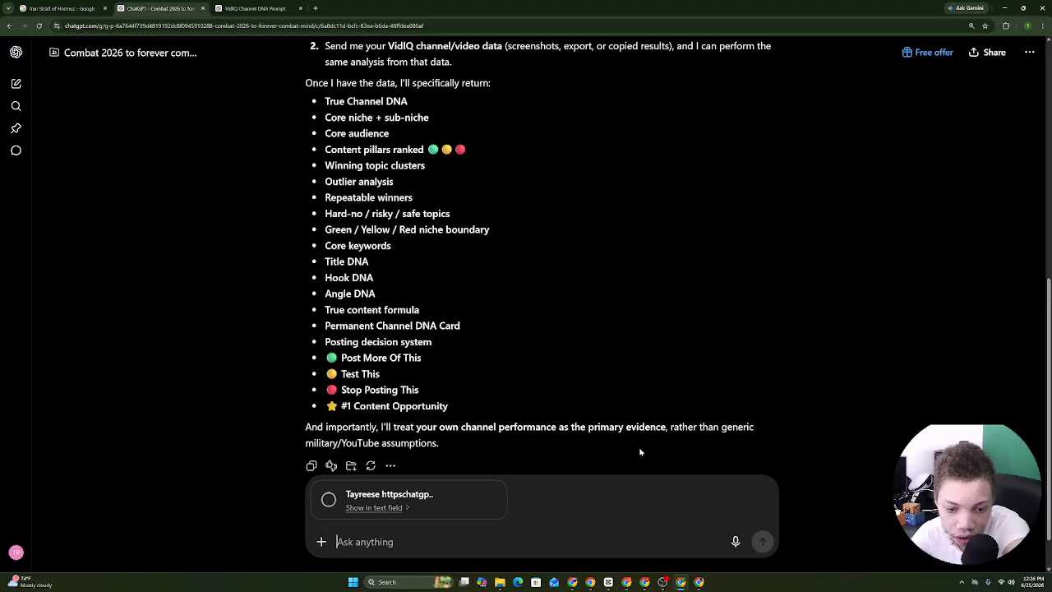
# Select all of the COMBAT MIND — YOUR CHANNEL DNA document and copy it.
pyautogui.click(590, 582)
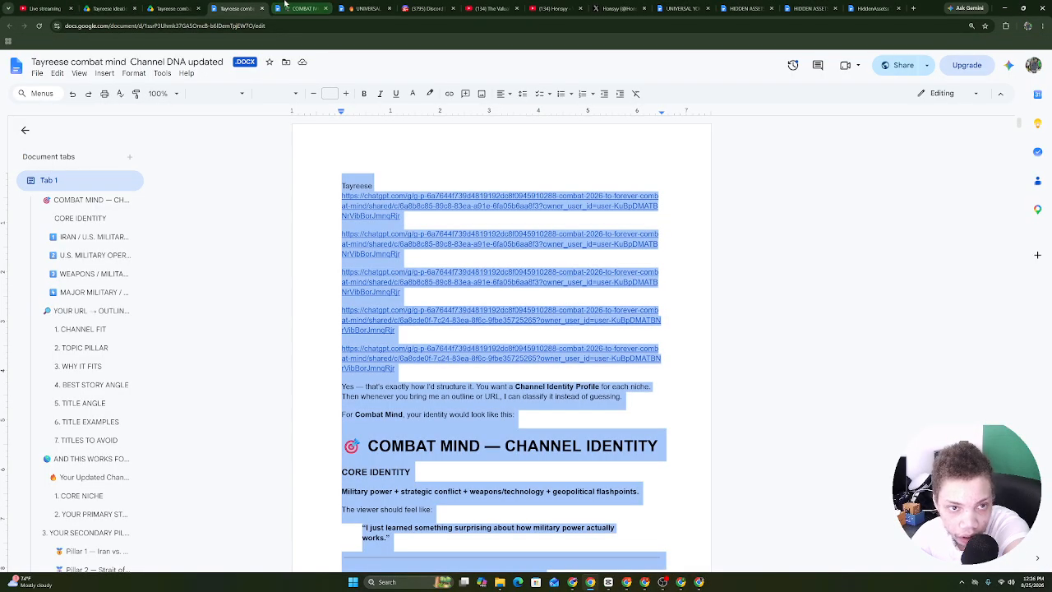
pyautogui.click(286, 7)
pyautogui.click(57, 72)
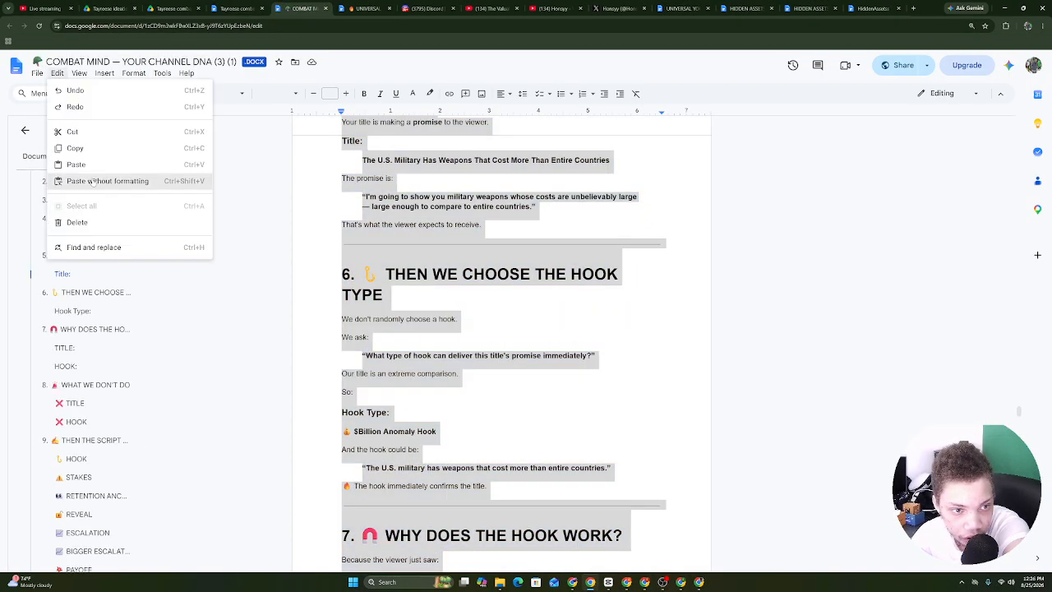
pyautogui.click(277, 150)
pyautogui.click(55, 73)
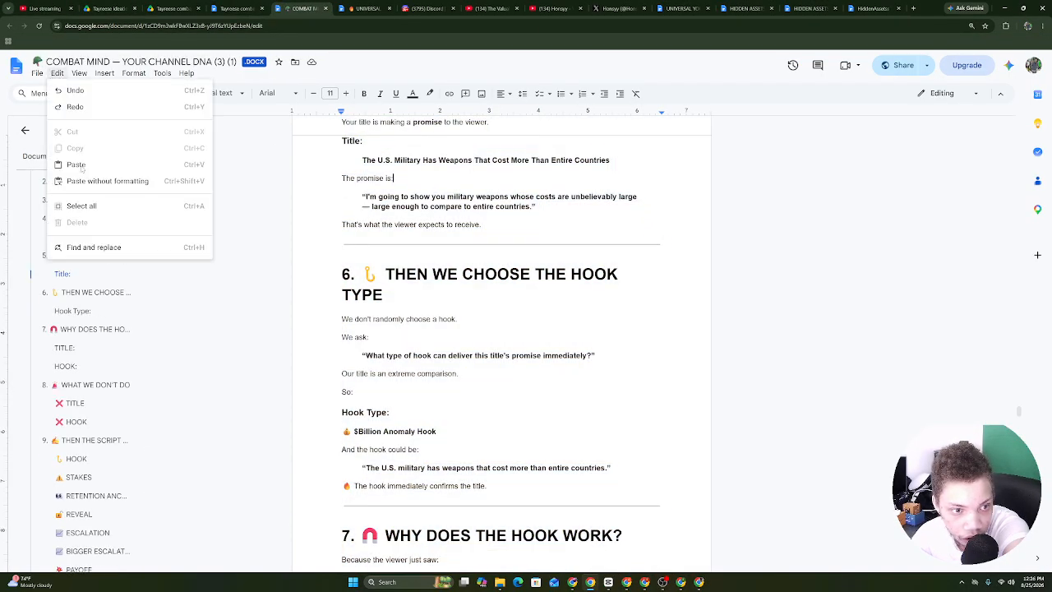
pyautogui.click(82, 209)
pyautogui.rightClick(354, 189)
pyautogui.click(378, 214)
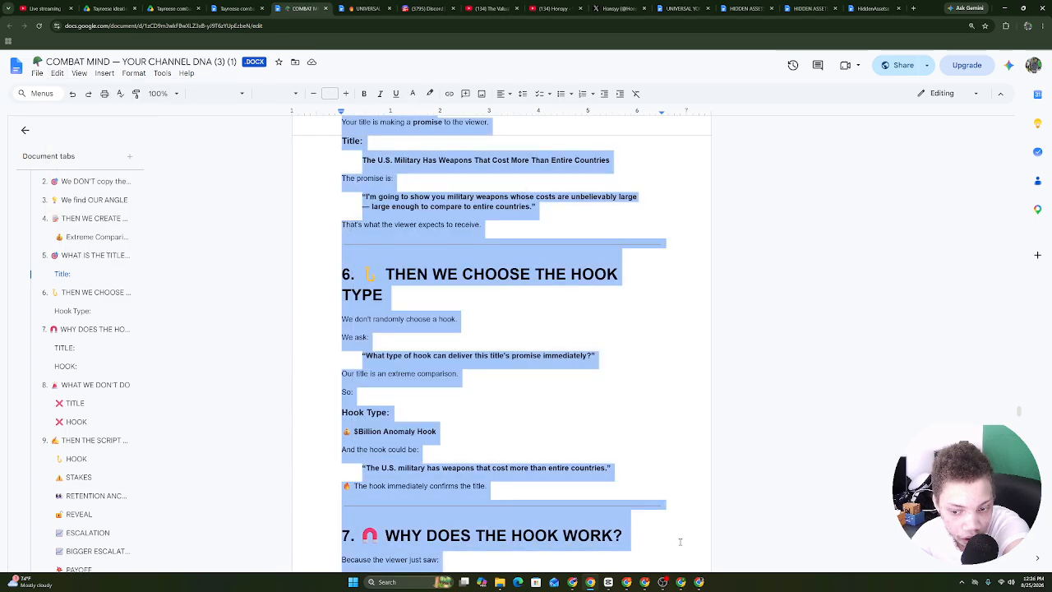
# Paste the COMBAT MIND document into ChatGPT as a second pasted-text attachment.
pyautogui.click(679, 584)
pyautogui.rightClick(524, 507)
pyautogui.rightClick(467, 526)
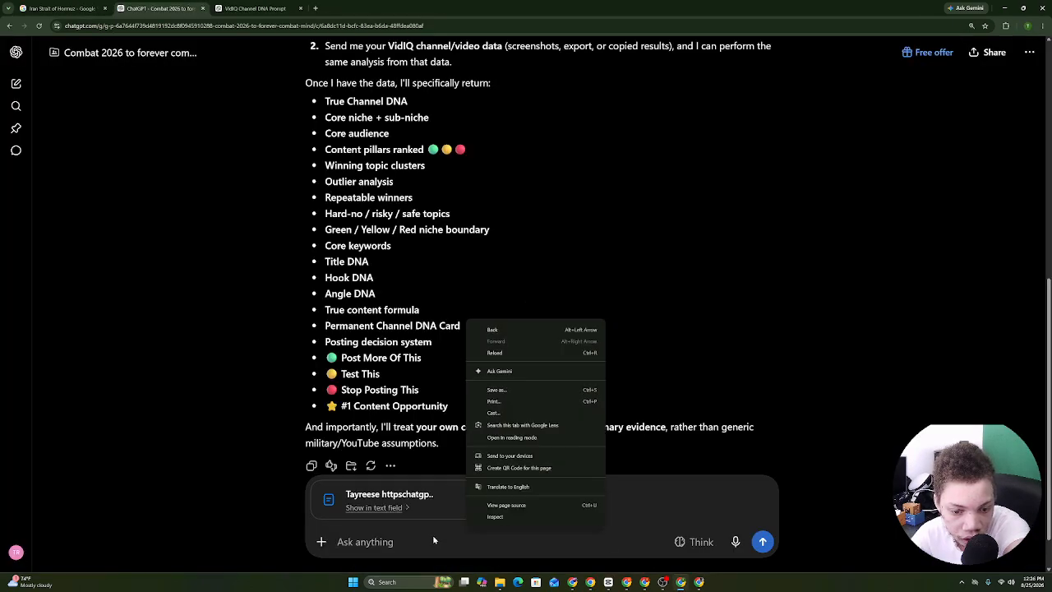
pyautogui.rightClick(433, 539)
pyautogui.click(478, 443)
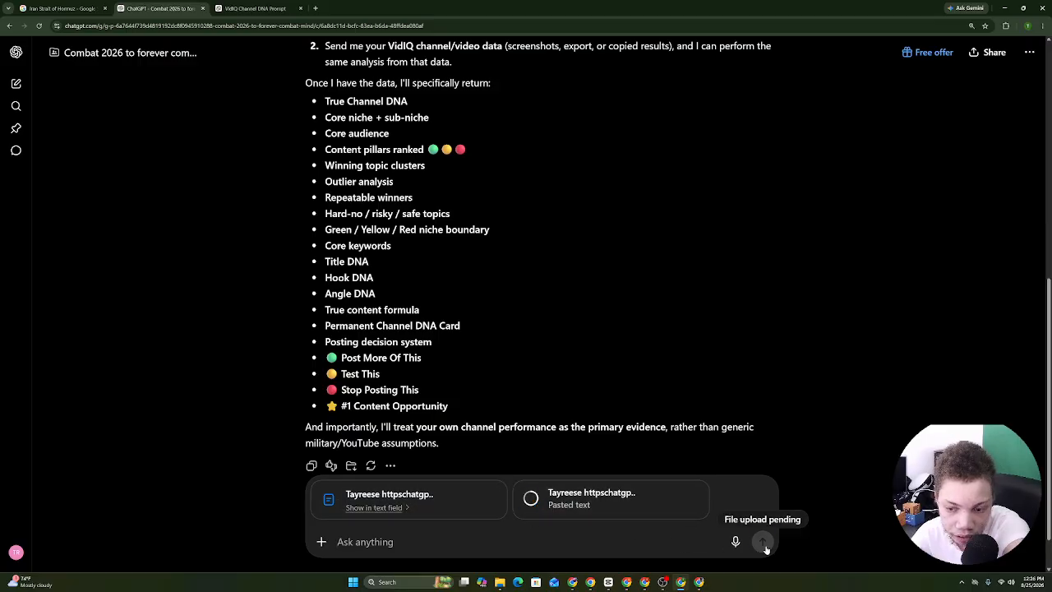
# Dictate a request asking ChatGPT to analyze both channel-DNA files.
pyautogui.click(736, 542)
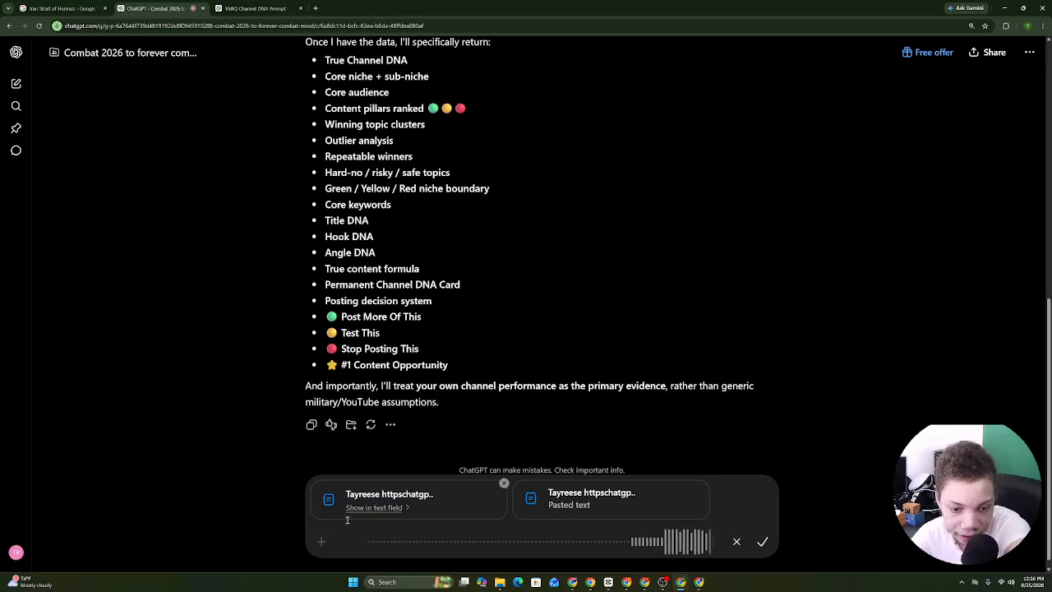
pyautogui.scroll(5, 1045, 247)
pyautogui.scroll(-4, 1046, 246)
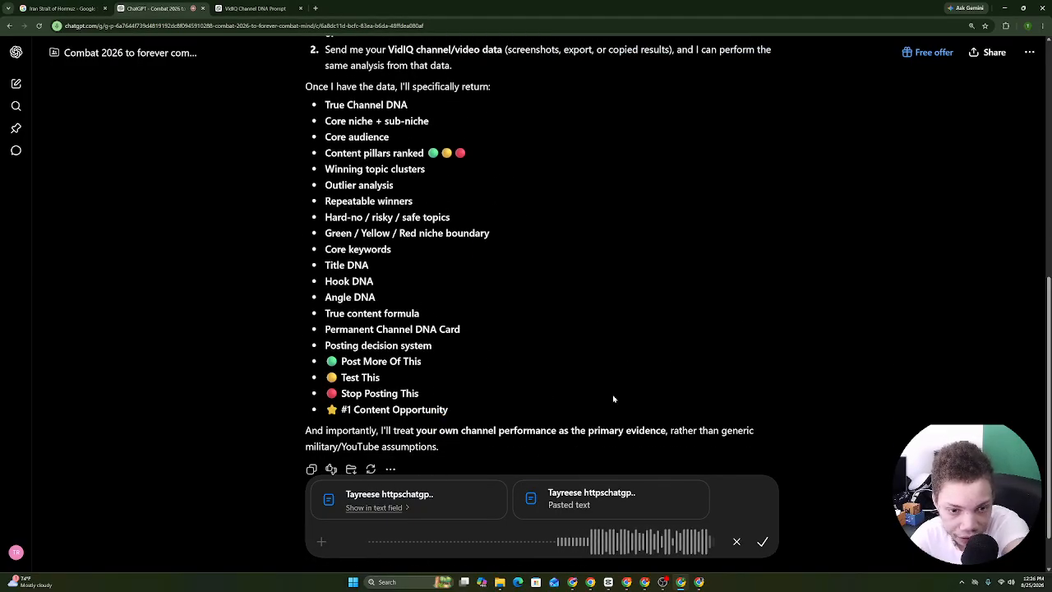
pyautogui.click(763, 541)
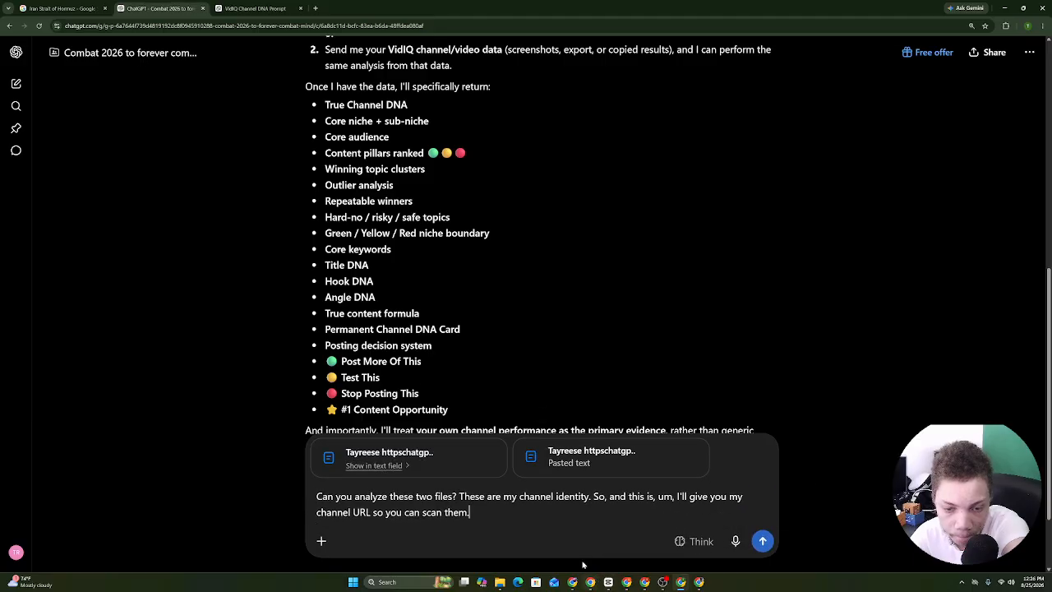
pyautogui.click(624, 586)
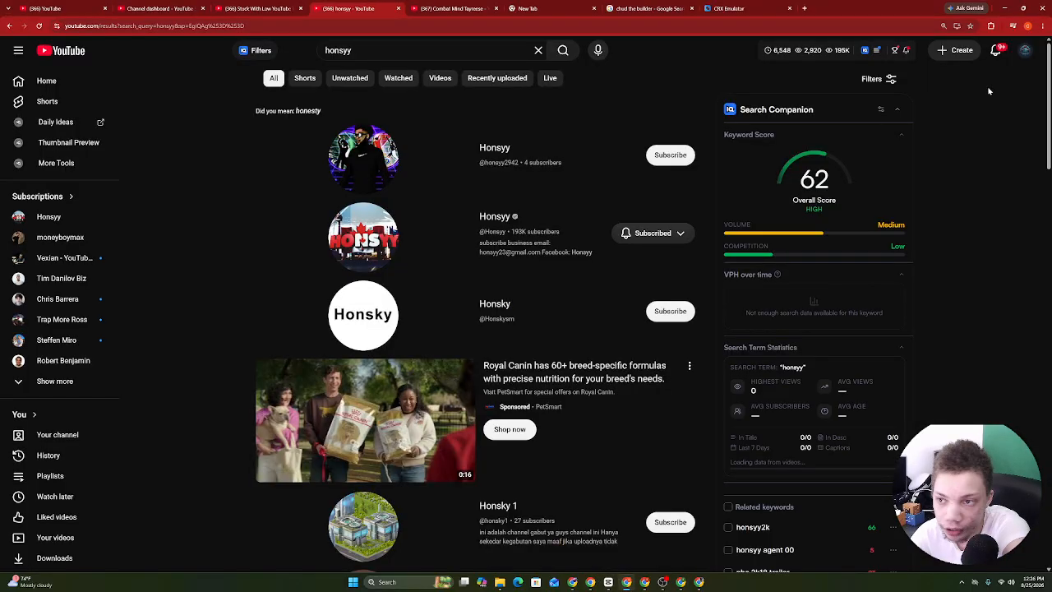
# Go to your own Combat Mind YouTube channel page and copy its web address.
pyautogui.click(1025, 50)
pyautogui.click(933, 101)
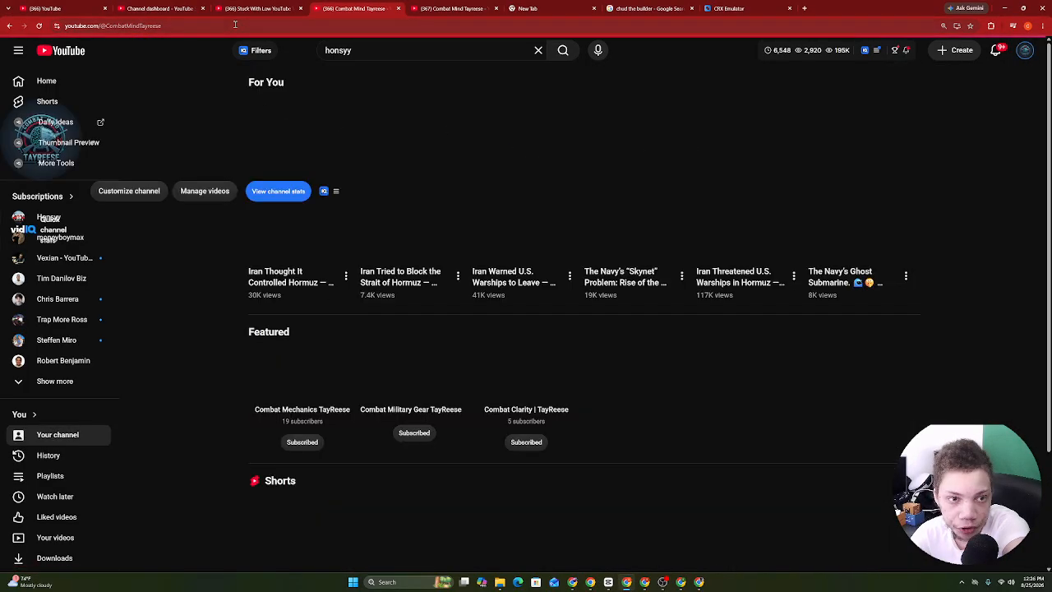
pyautogui.click(236, 26)
pyautogui.rightClick(235, 27)
pyautogui.click(263, 106)
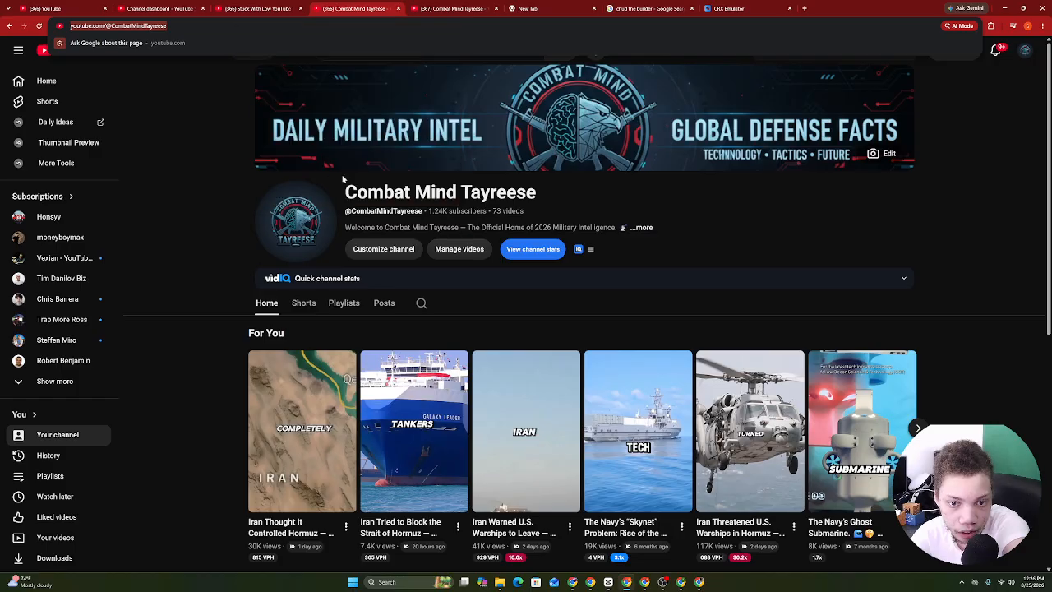
# Open the channel's full details and copy the Share channel link.
pyautogui.click(378, 230)
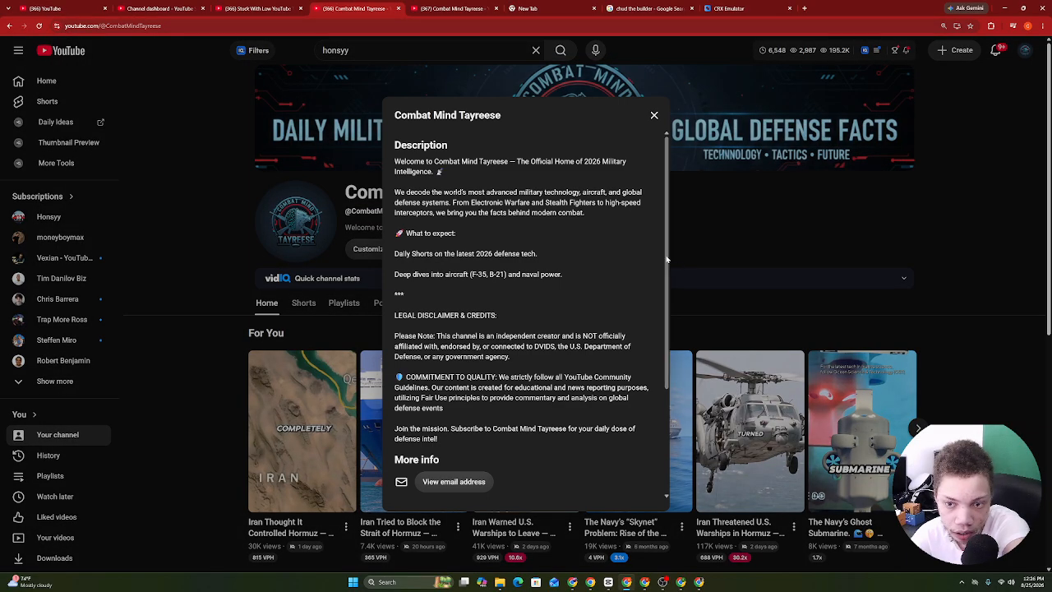
pyautogui.scroll(-3, 627, 257)
pyautogui.click(431, 487)
pyautogui.click(428, 510)
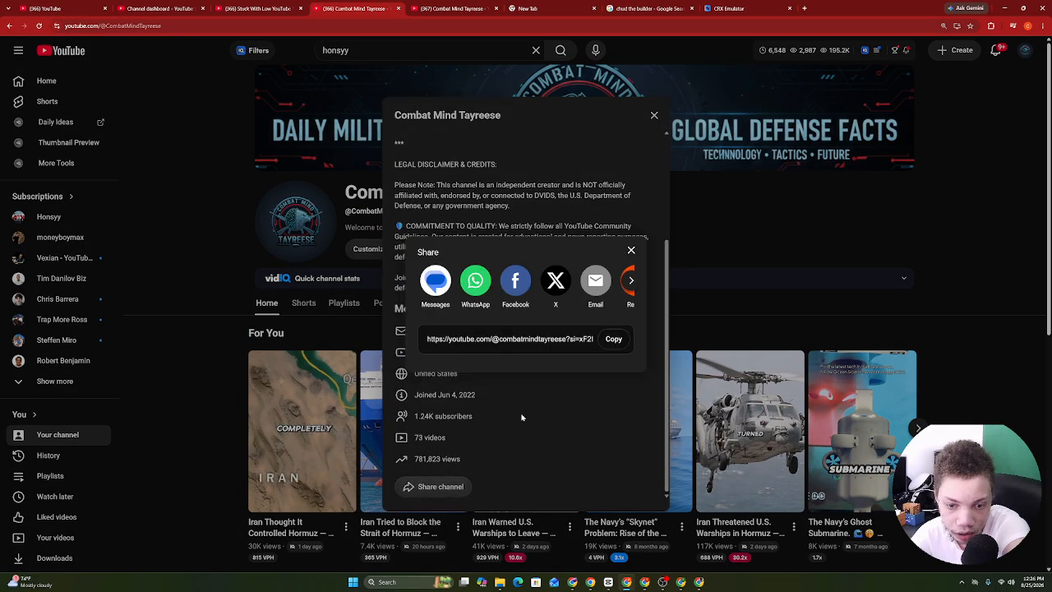
pyautogui.click(613, 339)
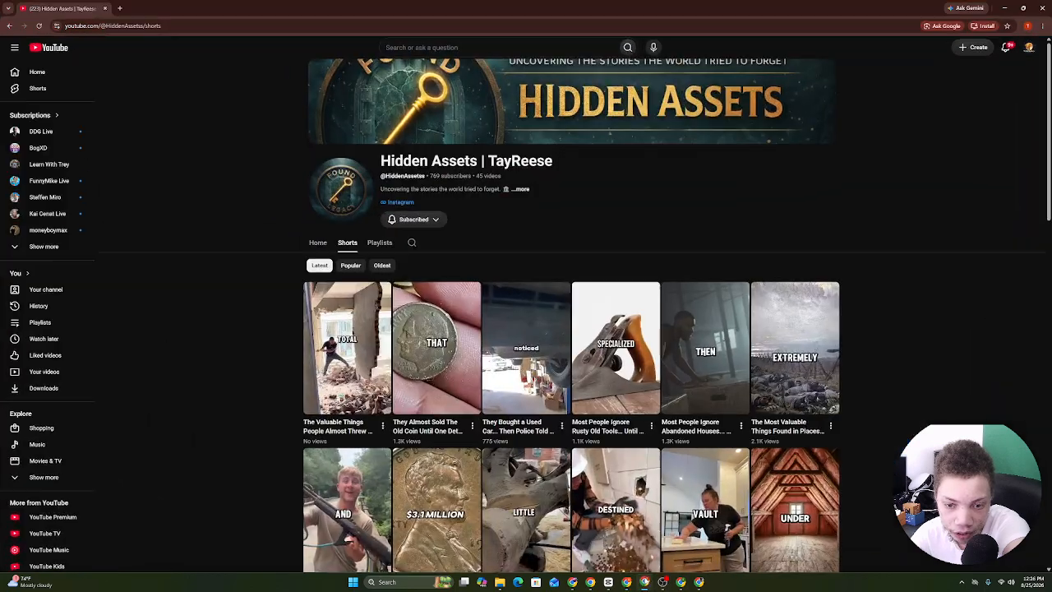
# Paste the channel link after the analysis request and send it to ChatGPT.
pyautogui.click(684, 587)
pyautogui.rightClick(511, 515)
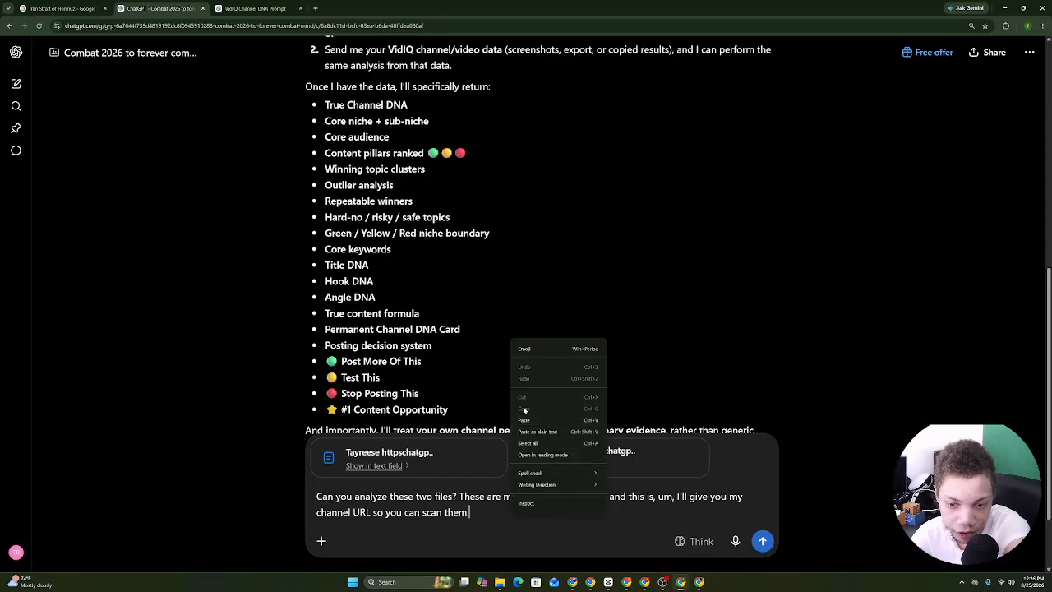
pyautogui.click(538, 418)
pyautogui.click(762, 541)
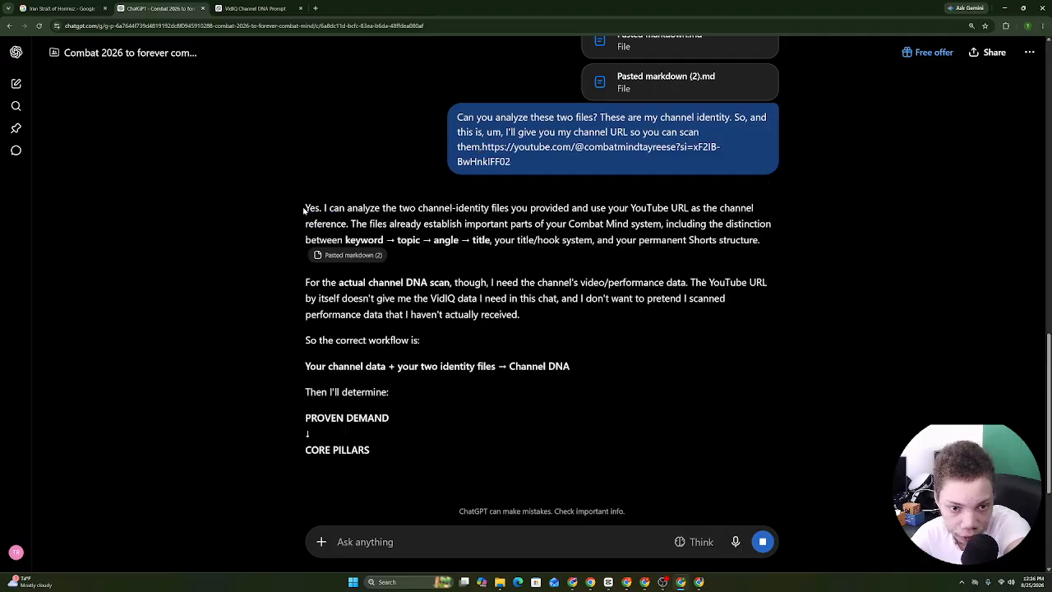
# Read ChatGPT's reply asking for a VidIQ export or screenshots, and start dictating a response.
pyautogui.moveTo(305, 208); pyautogui.dragTo(314, 300)
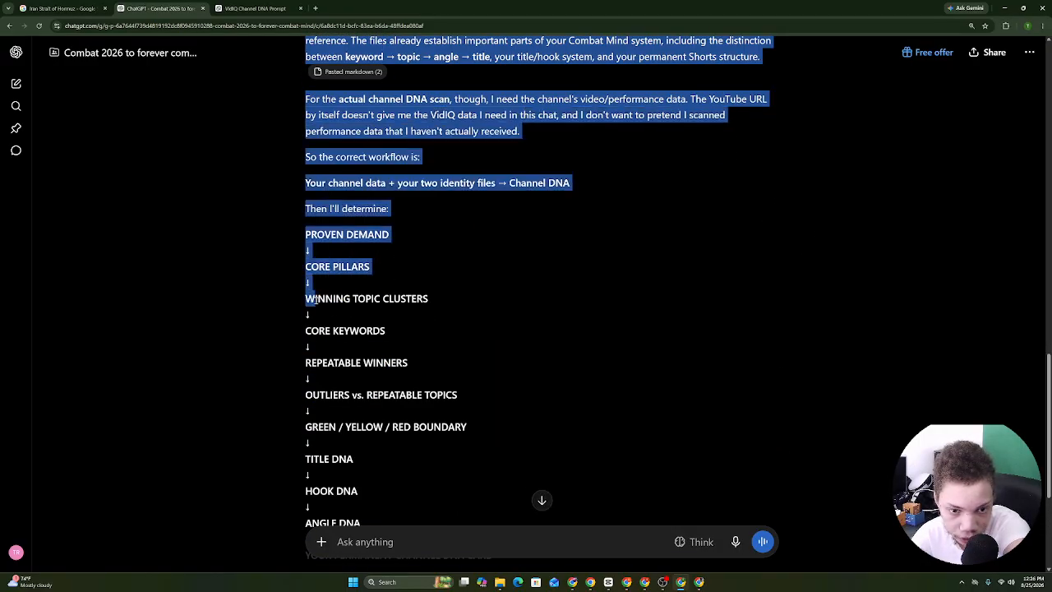
pyautogui.moveTo(348, 266); pyautogui.dragTo(396, 86)
pyautogui.click(736, 542)
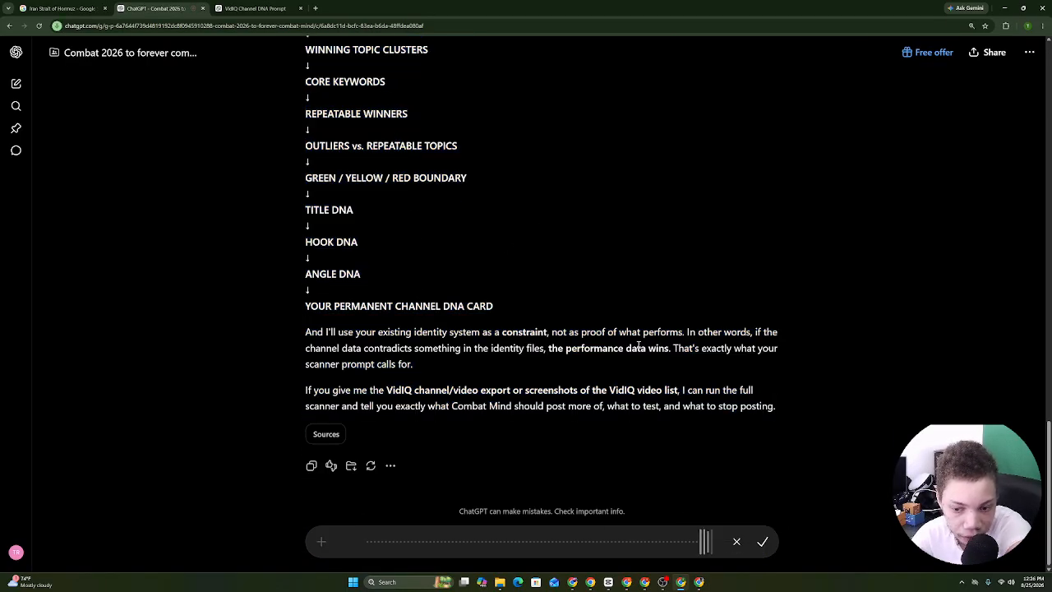
pyautogui.scroll(3, 993, 412)
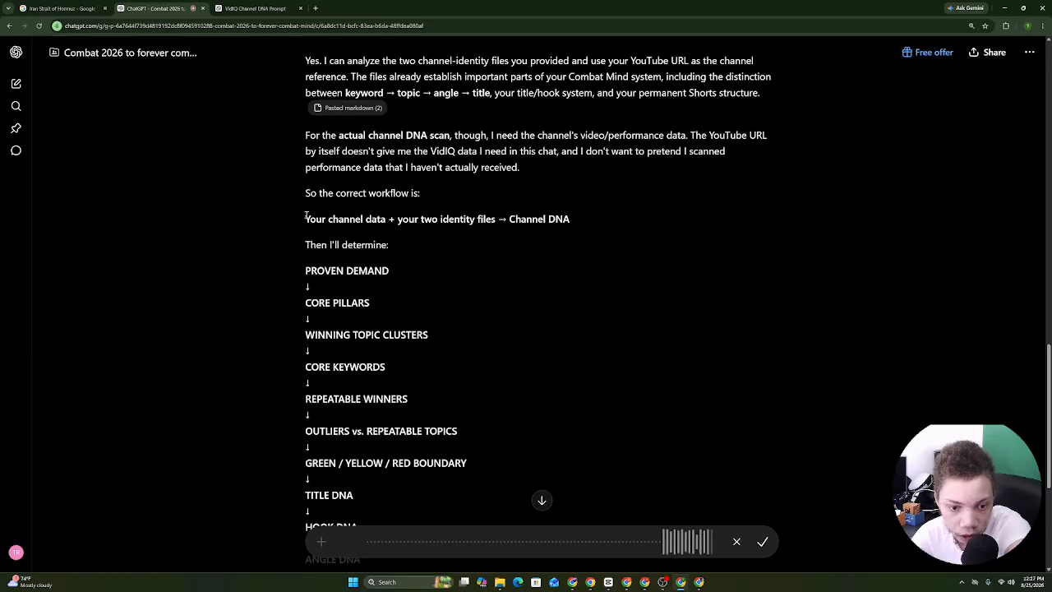
pyautogui.moveTo(305, 216); pyautogui.dragTo(759, 519)
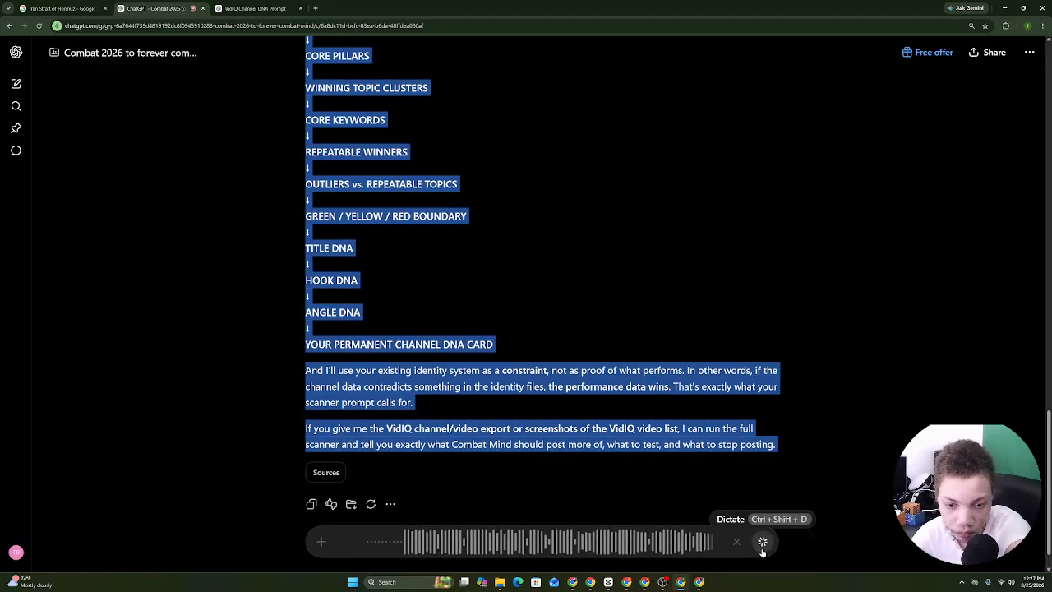
pyautogui.click(762, 542)
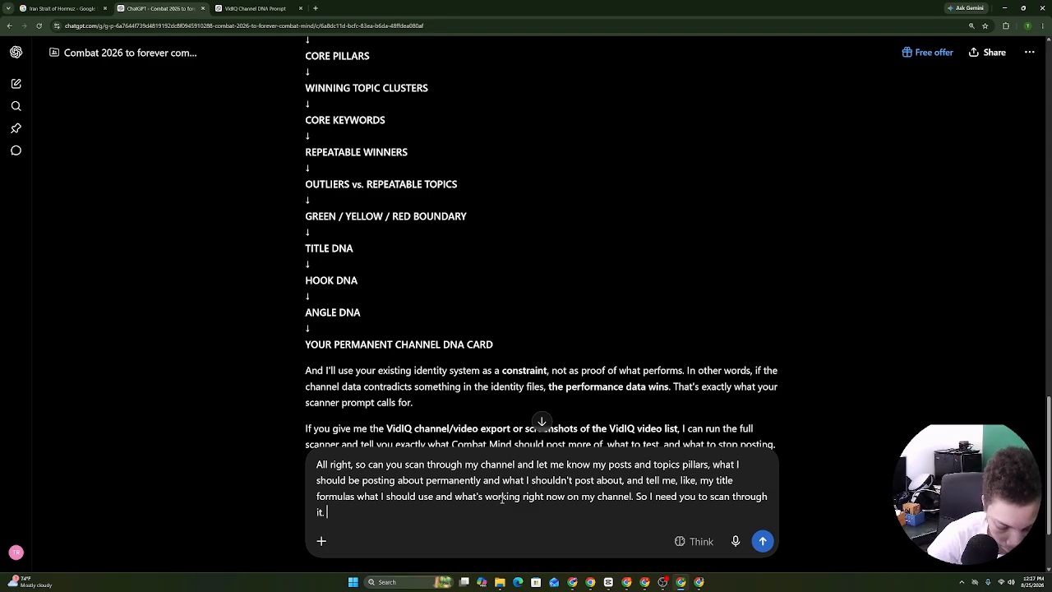
pyautogui.write('@mcp')
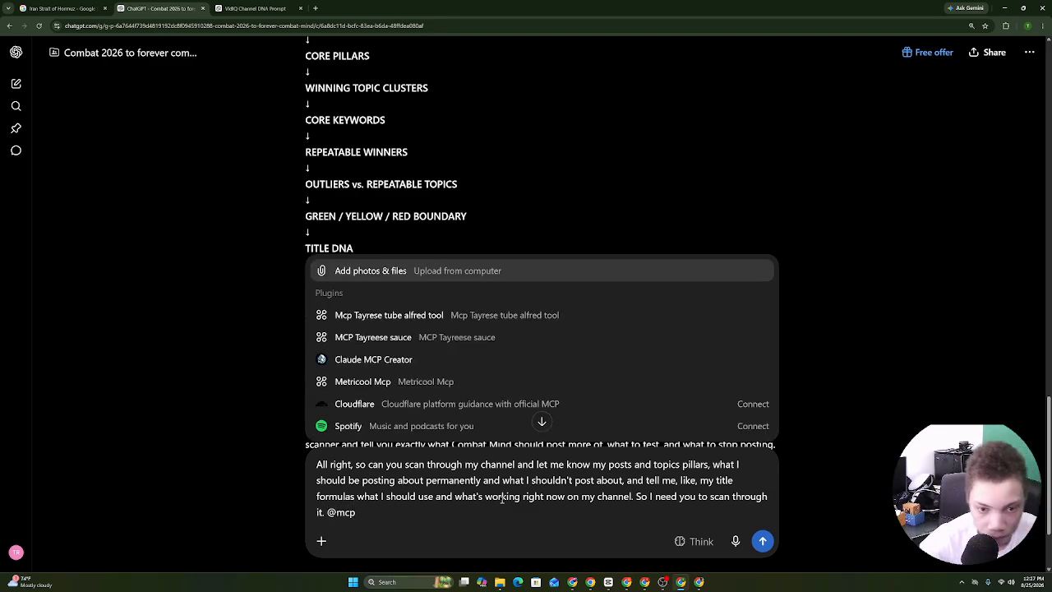
pyautogui.click(462, 322)
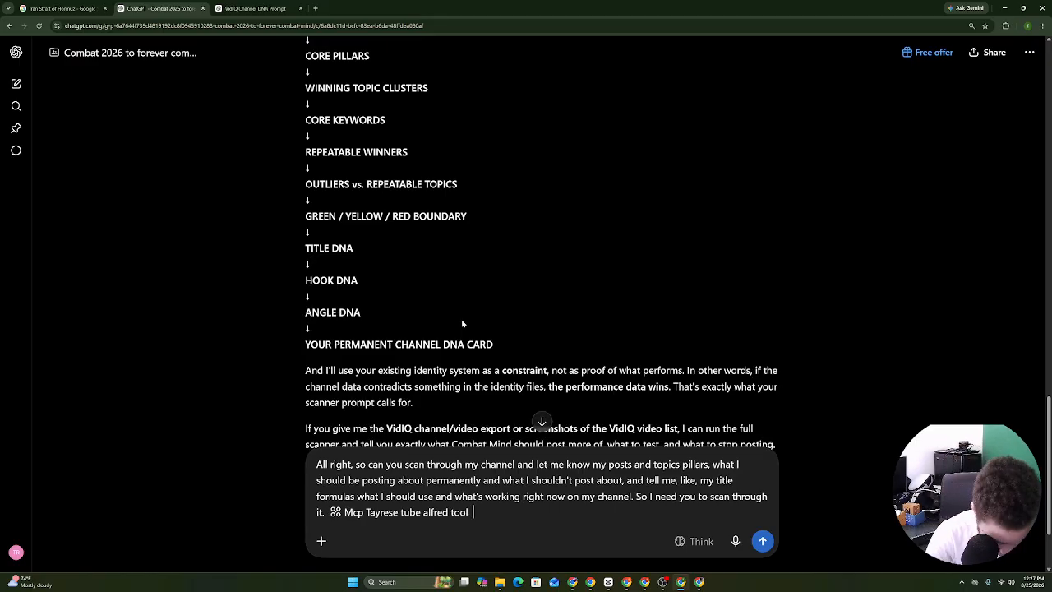
pyautogui.write('@v')
pyautogui.press('BackSpace')
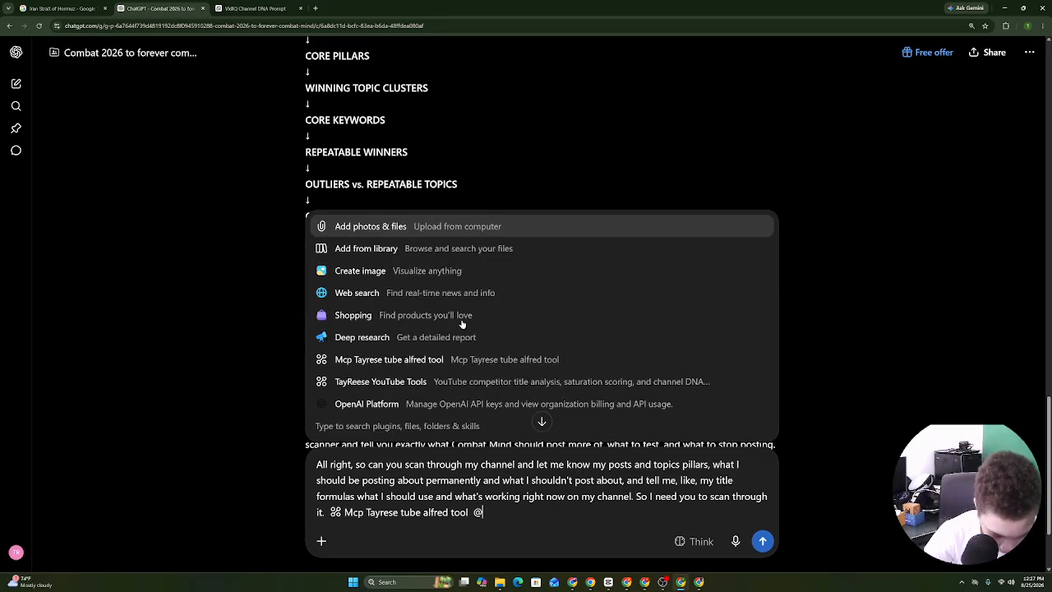
pyautogui.write('vidiq')
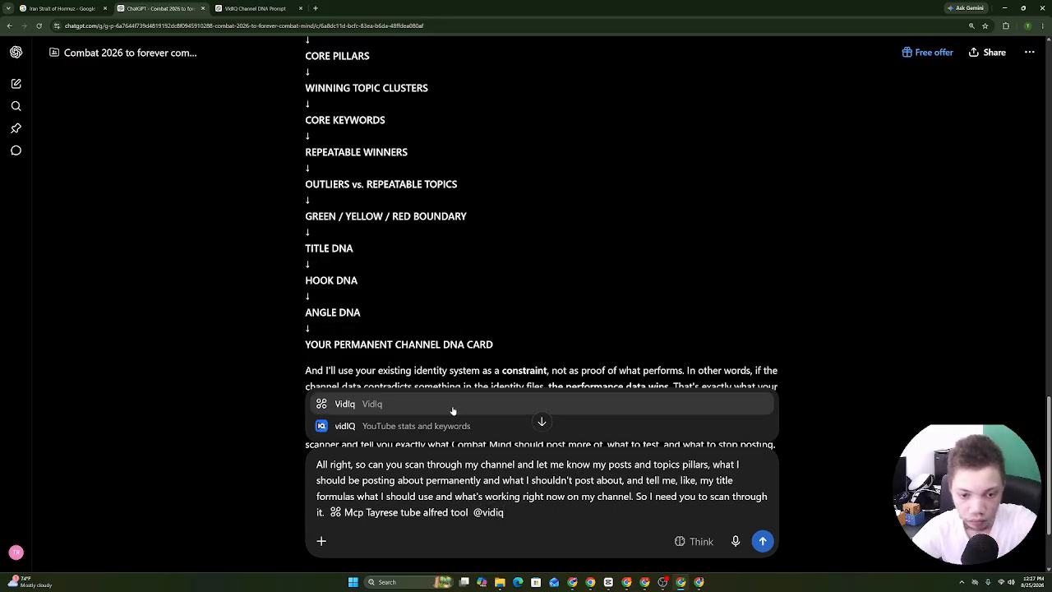
pyautogui.click(452, 407)
pyautogui.click(763, 541)
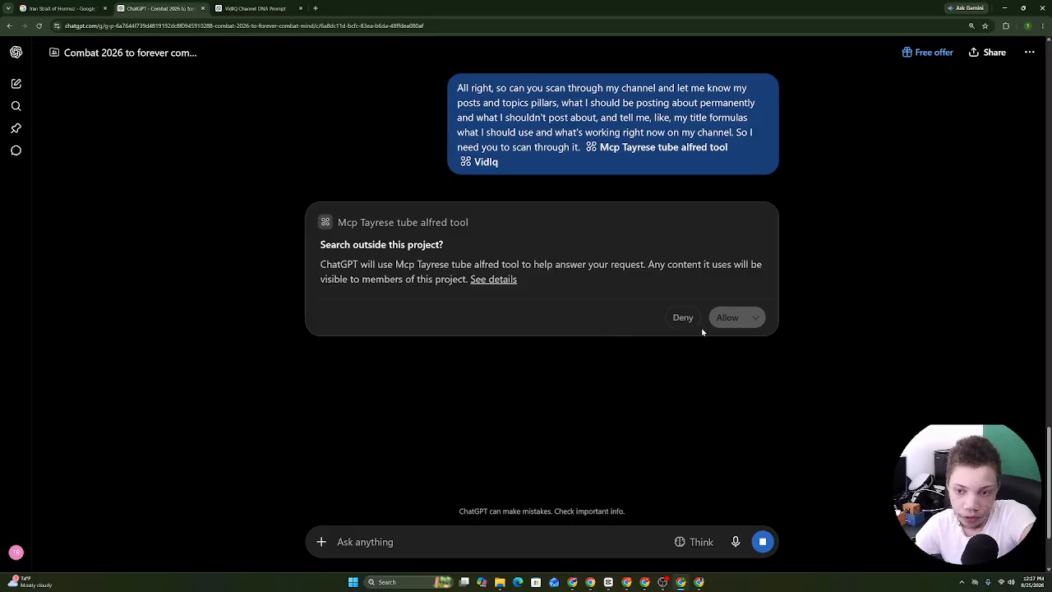
# Allow the channel tool to search outside the project.
pyautogui.click(728, 317)
pyautogui.rightClick(630, 323)
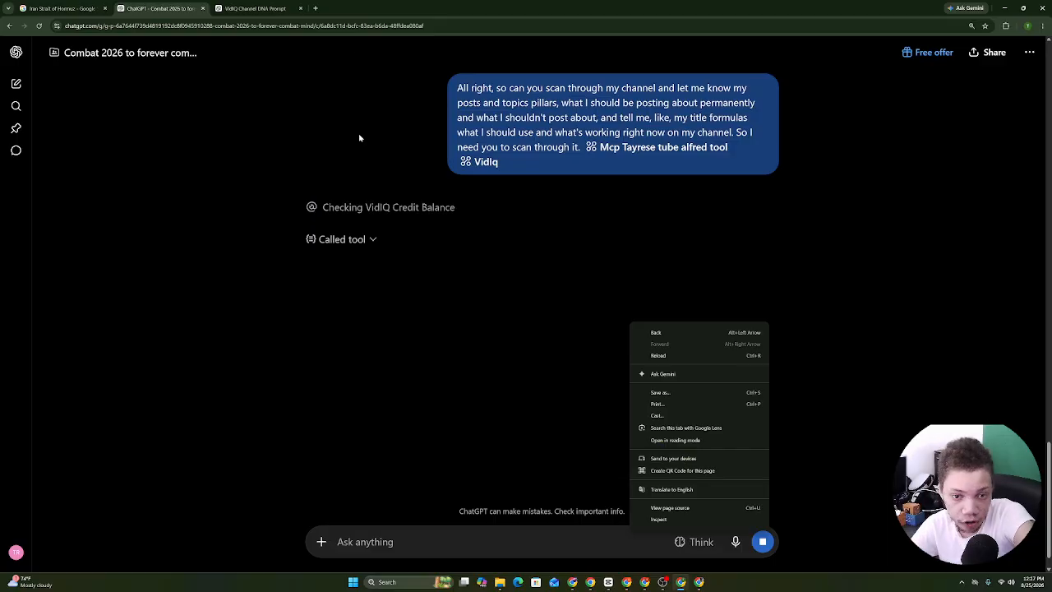
pyautogui.click(361, 247)
# Read the reply reporting 0 videos and 0 vidIQ credits, and start dictating a follow-up.
pyautogui.scroll(-3, 697, 383)
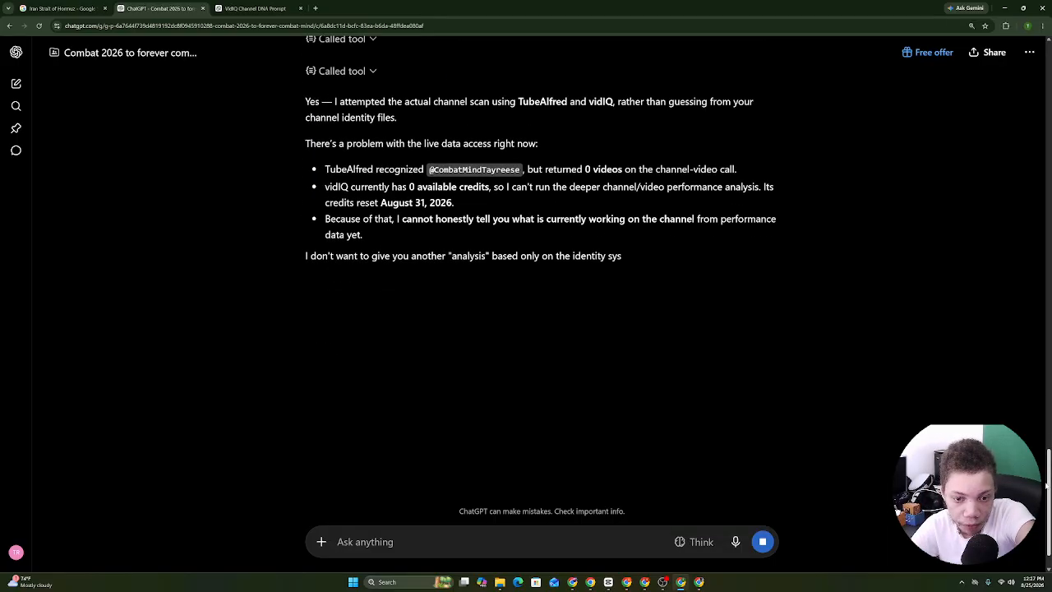
pyautogui.scroll(-5, 370, 213)
pyautogui.moveTo(337, 101); pyautogui.dragTo(556, 343)
pyautogui.scroll(3, 345, 139)
pyautogui.scroll(-3, 556, 342)
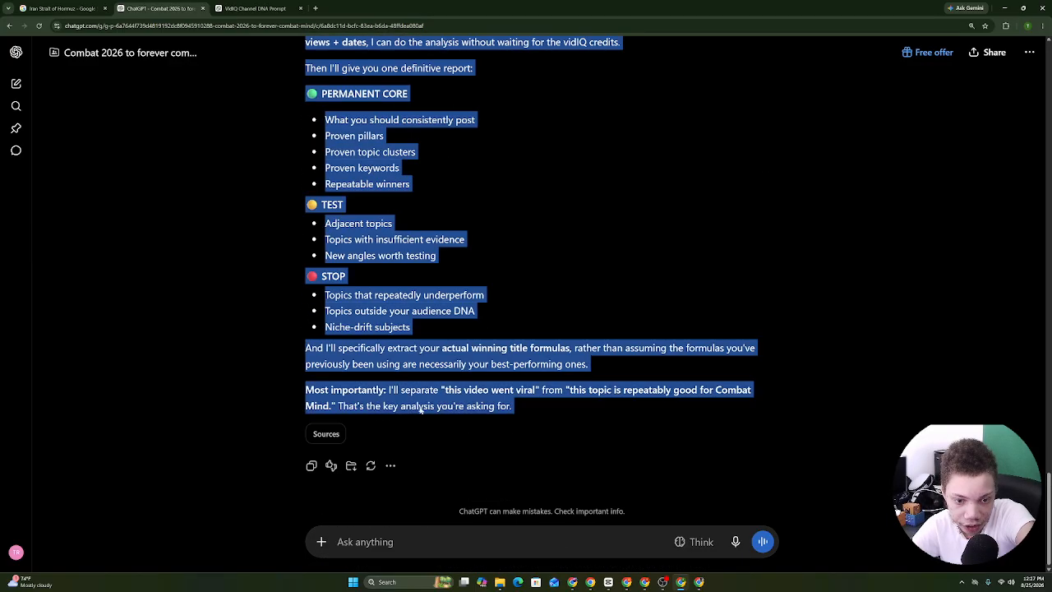
pyautogui.click(425, 251)
pyautogui.click(736, 541)
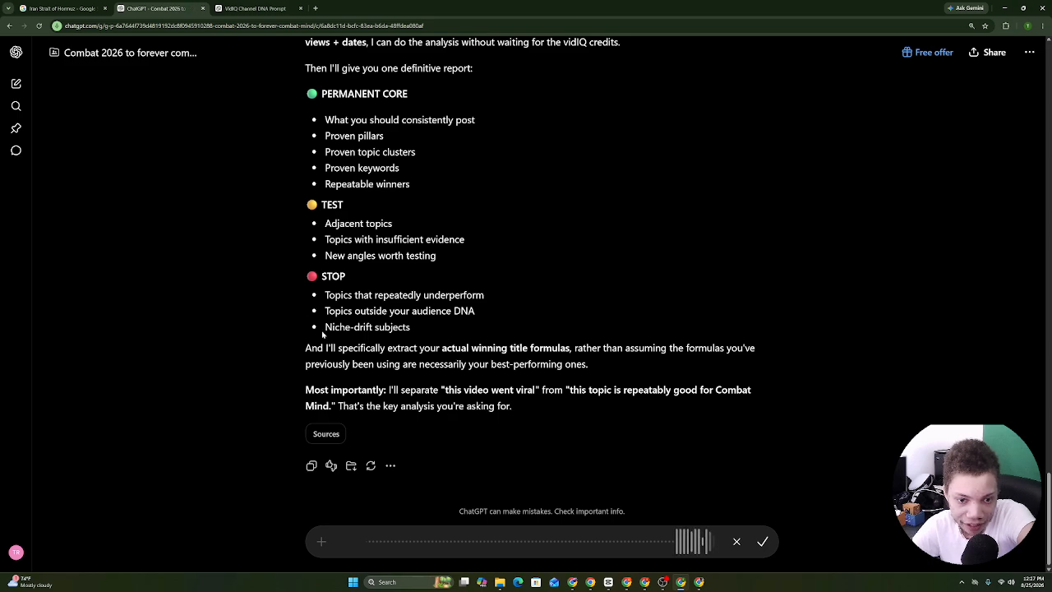
pyautogui.moveTo(319, 301); pyautogui.dragTo(485, 297)
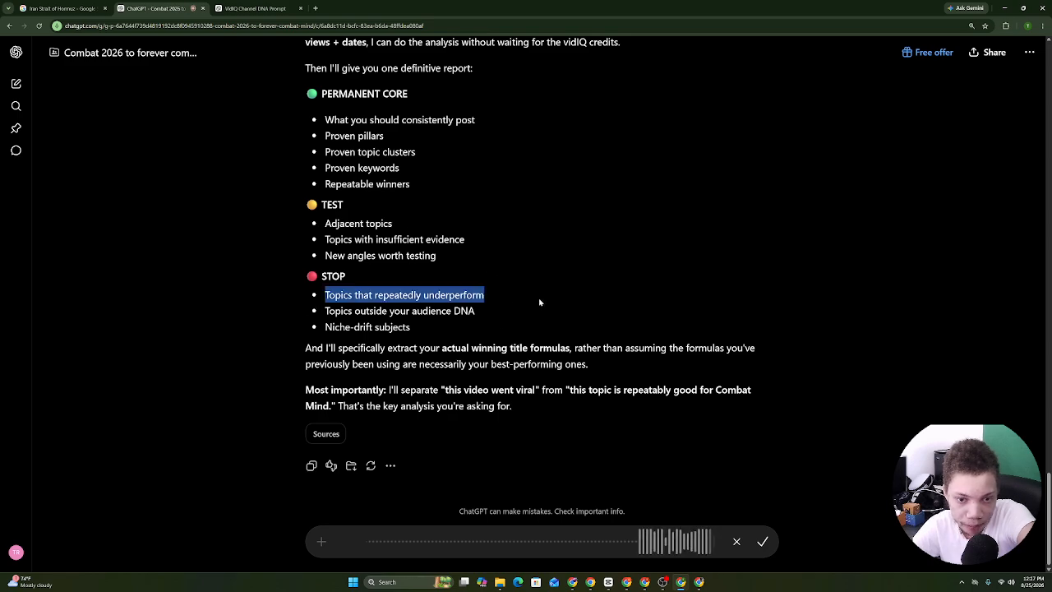
pyautogui.moveTo(322, 120); pyautogui.dragTo(411, 168)
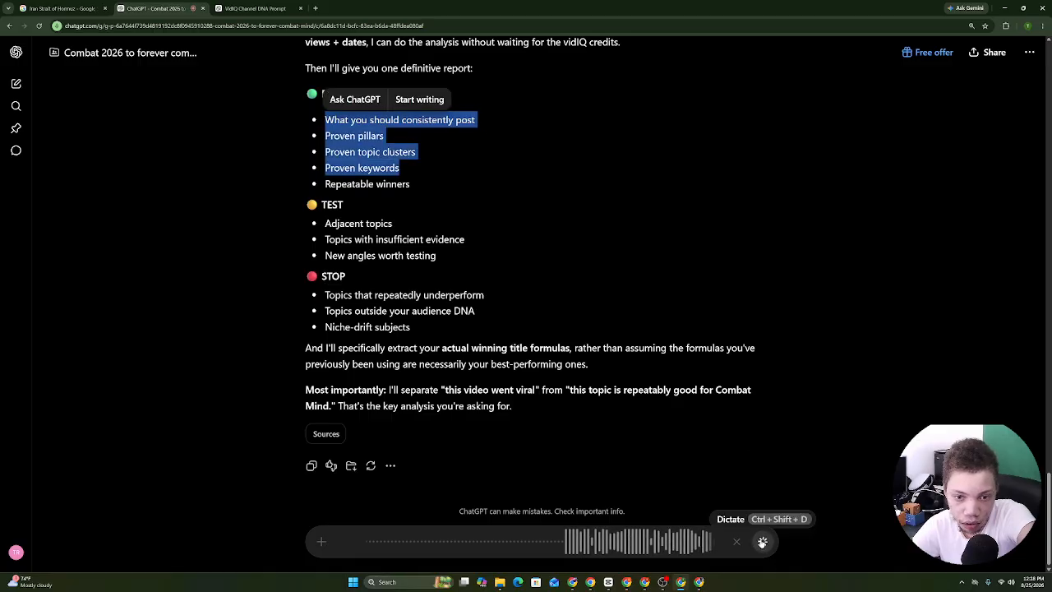
# Send the what-to-post question and read the breakdown: military technology, aircraft, ground warfare.
pyautogui.click(761, 543)
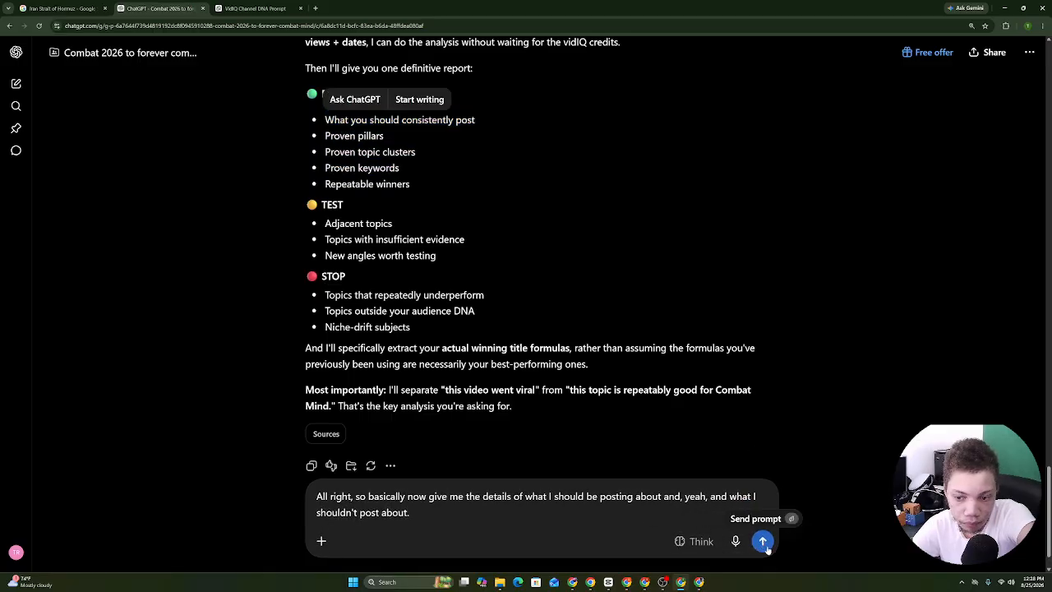
pyautogui.click(762, 543)
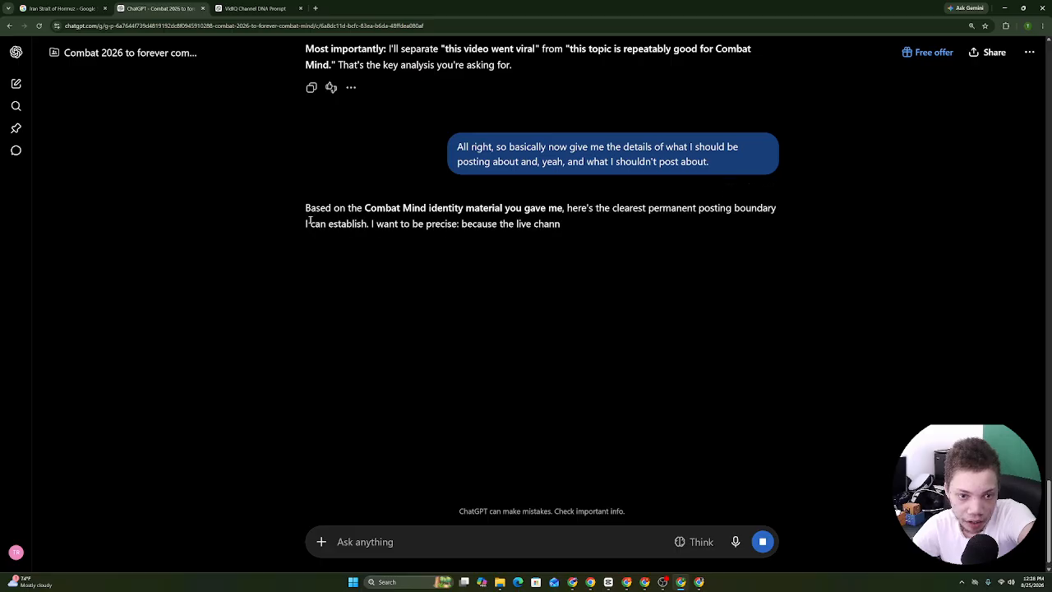
pyautogui.moveTo(306, 207); pyautogui.dragTo(492, 272)
pyautogui.moveTo(305, 294); pyautogui.dragTo(498, 300)
pyautogui.moveTo(313, 314); pyautogui.dragTo(422, 325)
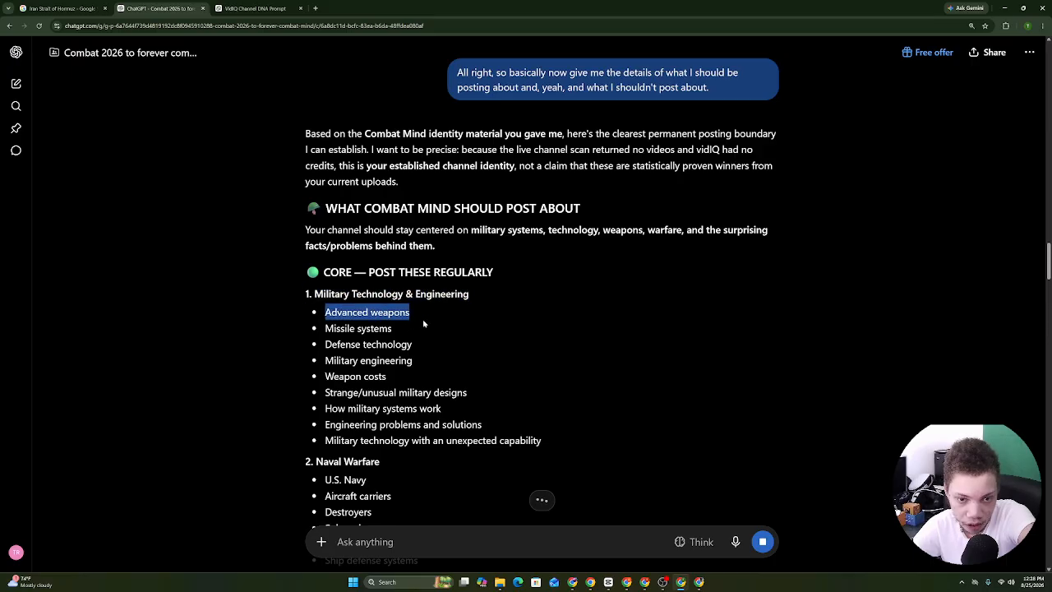
pyautogui.click(424, 323)
pyautogui.moveTo(306, 150); pyautogui.dragTo(332, 66)
pyautogui.moveTo(308, 230); pyautogui.dragTo(394, 237)
pyautogui.moveTo(312, 396); pyautogui.dragTo(337, 153)
pyautogui.click(519, 145)
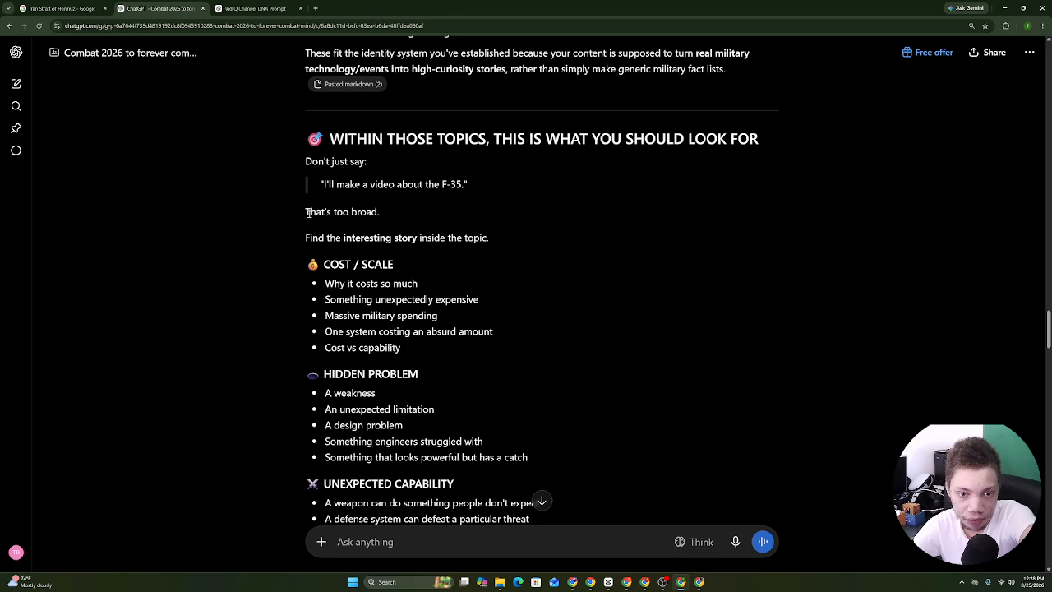
# Paste the 'what you should look for' section into a new message and start dictating.
pyautogui.moveTo(306, 213); pyautogui.dragTo(411, 212)
pyautogui.moveTo(287, 237); pyautogui.dragTo(386, 237)
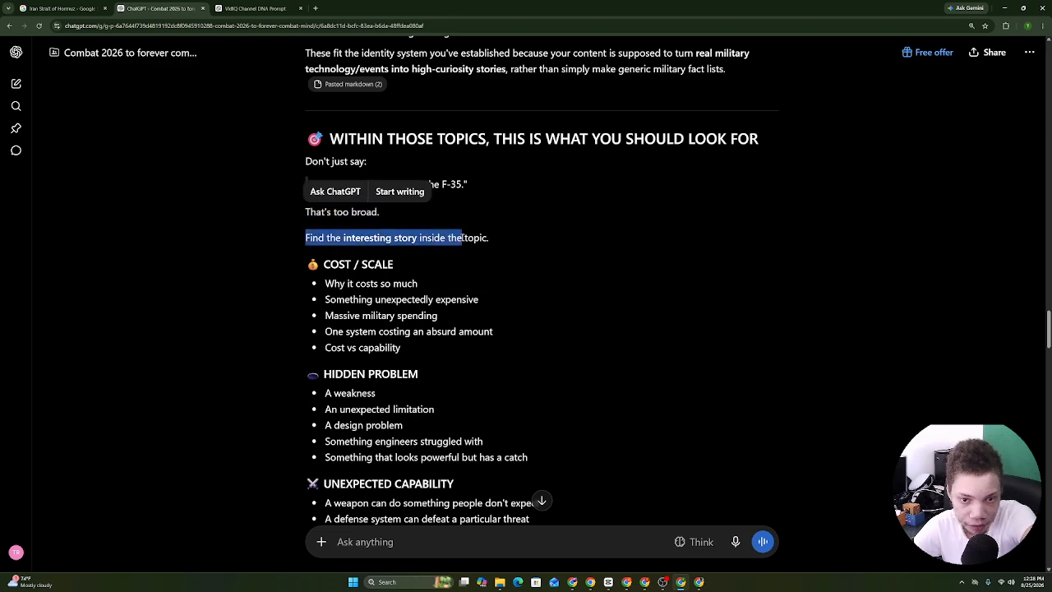
pyautogui.moveTo(306, 138); pyautogui.dragTo(490, 359)
pyautogui.scroll(-8, 540, 171)
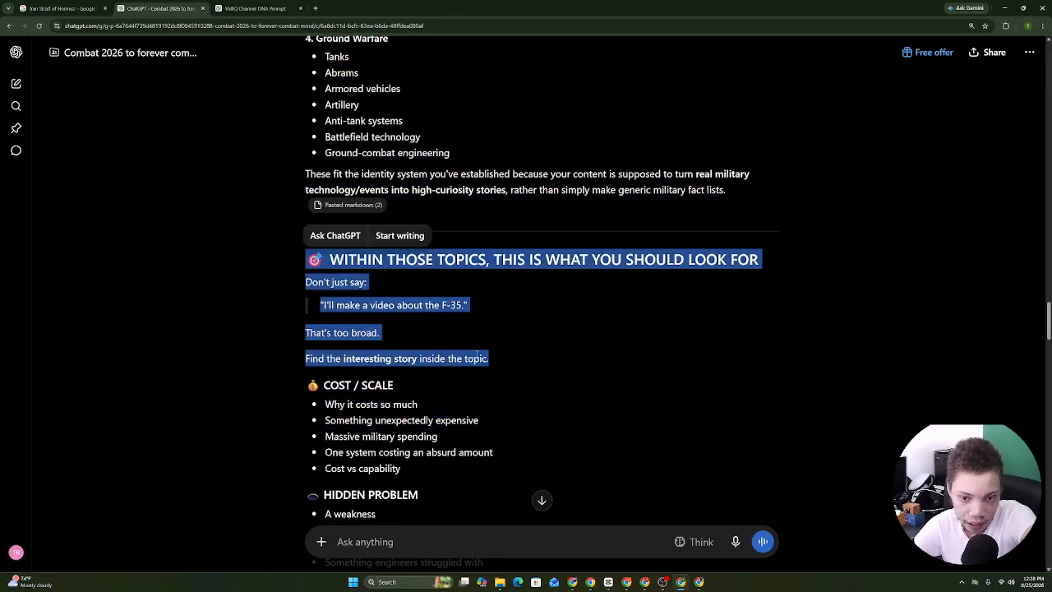
pyautogui.rightClick(395, 547)
pyautogui.click(424, 453)
pyautogui.click(735, 542)
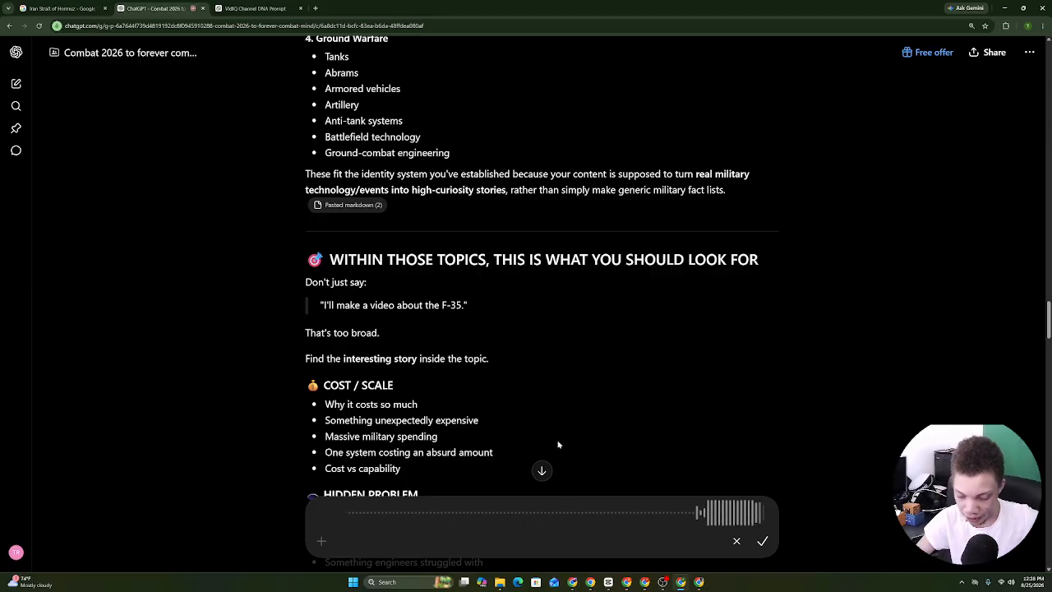
# Transcribe and send the question quoting the 'what you should look for' section, asking what it means.
pyautogui.click(765, 541)
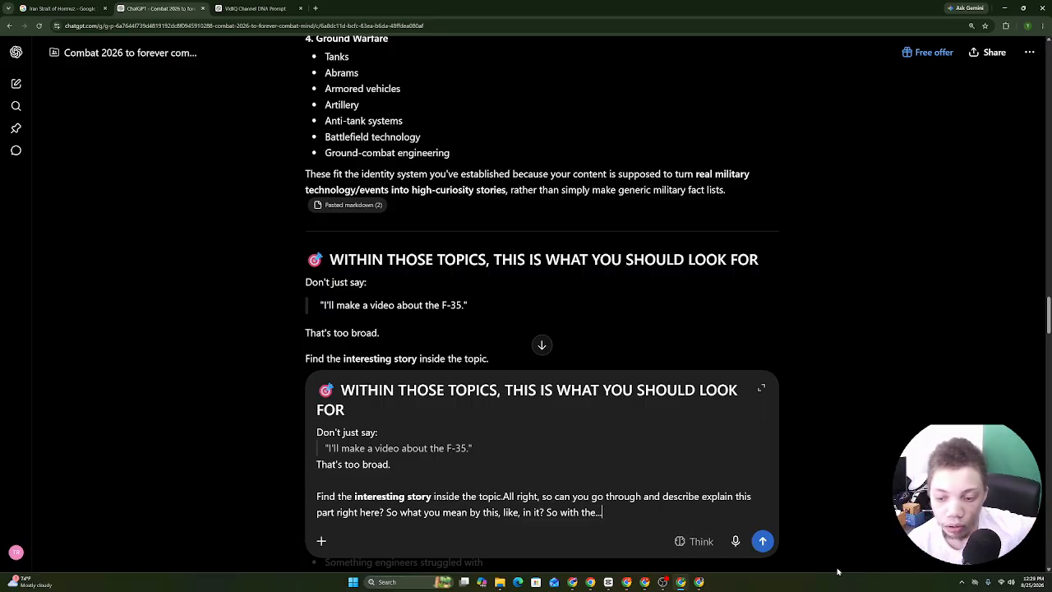
pyautogui.moveTo(333, 258); pyautogui.dragTo(454, 101)
pyautogui.click(761, 388)
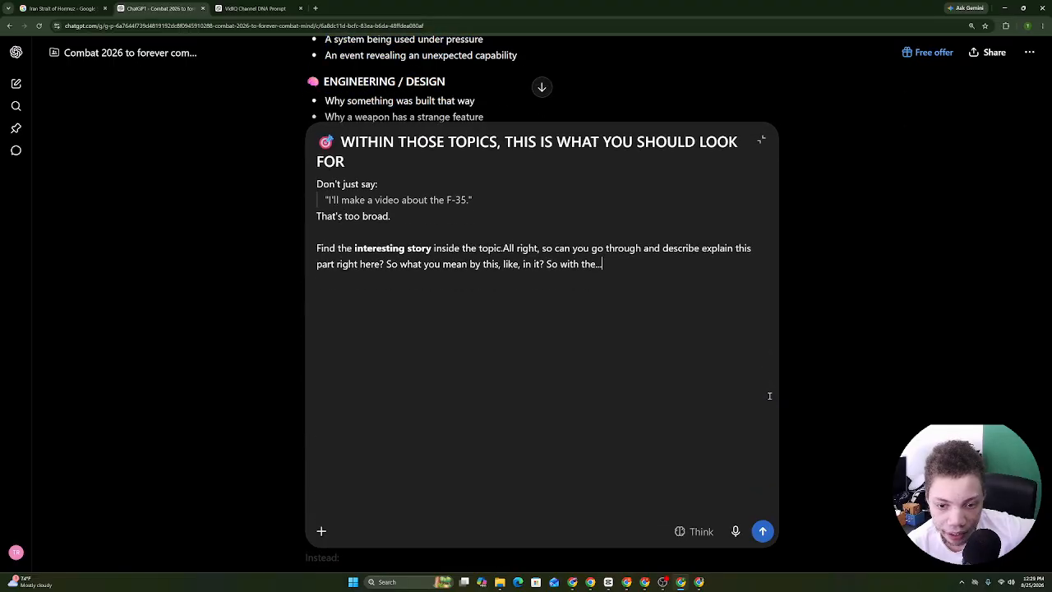
pyautogui.click(759, 138)
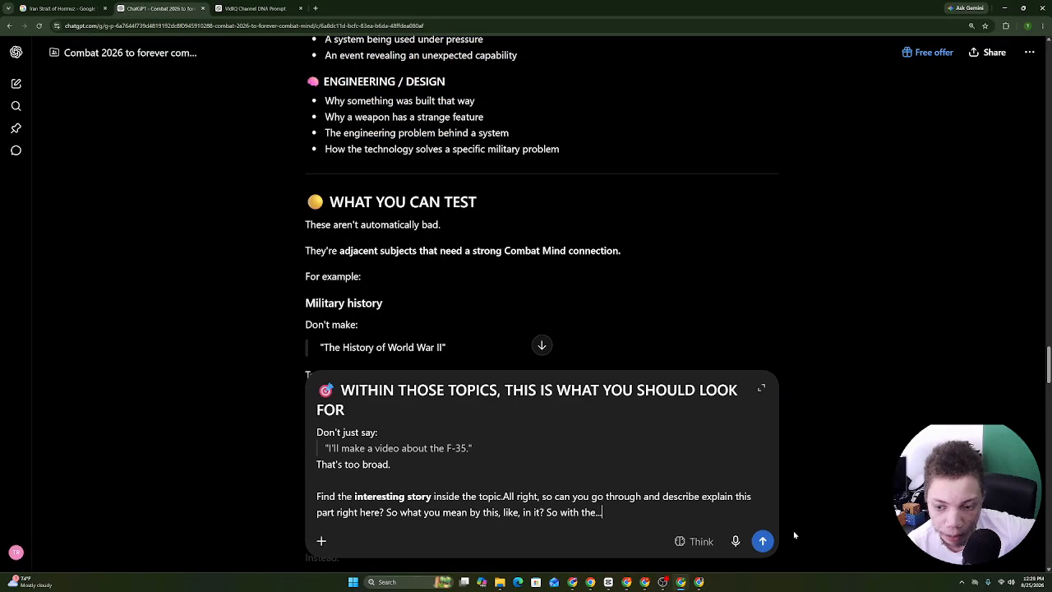
pyautogui.click(757, 541)
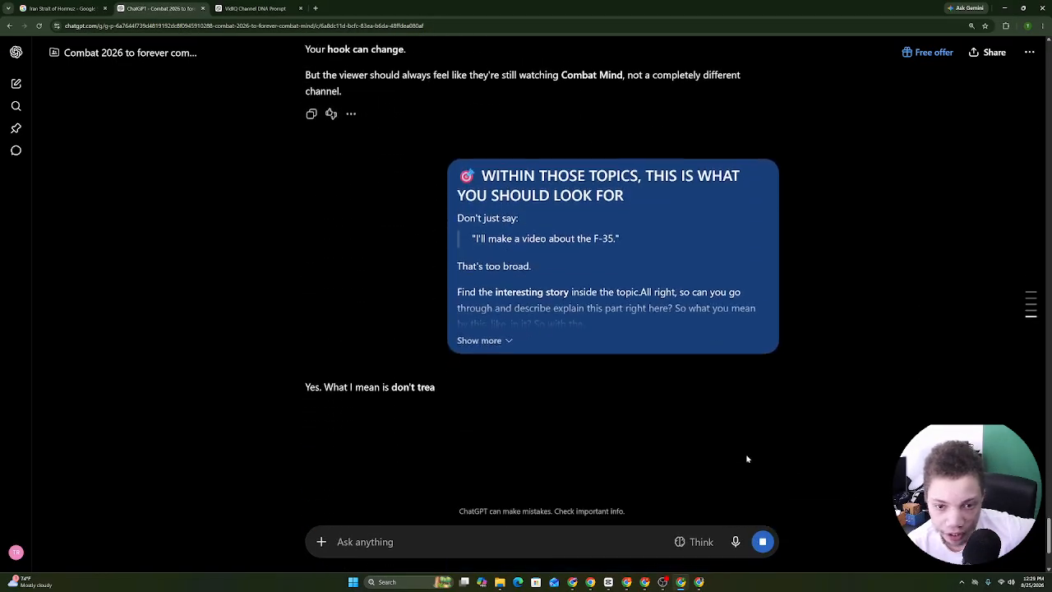
# Read the F-35 examples and topic-to-story workflow, then start dictating the next question.
pyautogui.moveTo(311, 331); pyautogui.dragTo(319, 200)
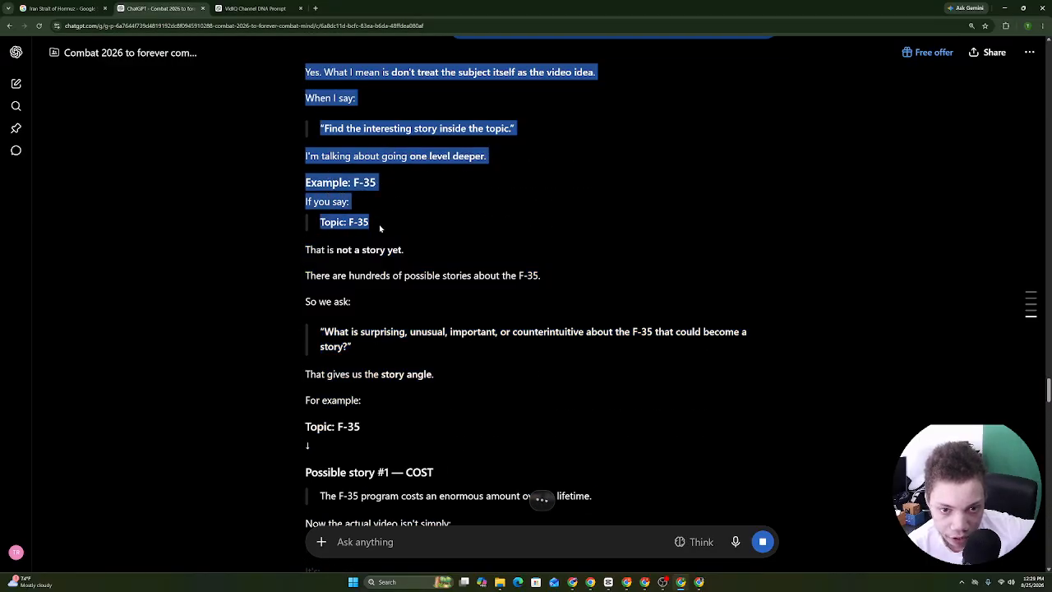
pyautogui.moveTo(380, 228); pyautogui.dragTo(333, 258)
pyautogui.moveTo(436, 256); pyautogui.dragTo(453, 315)
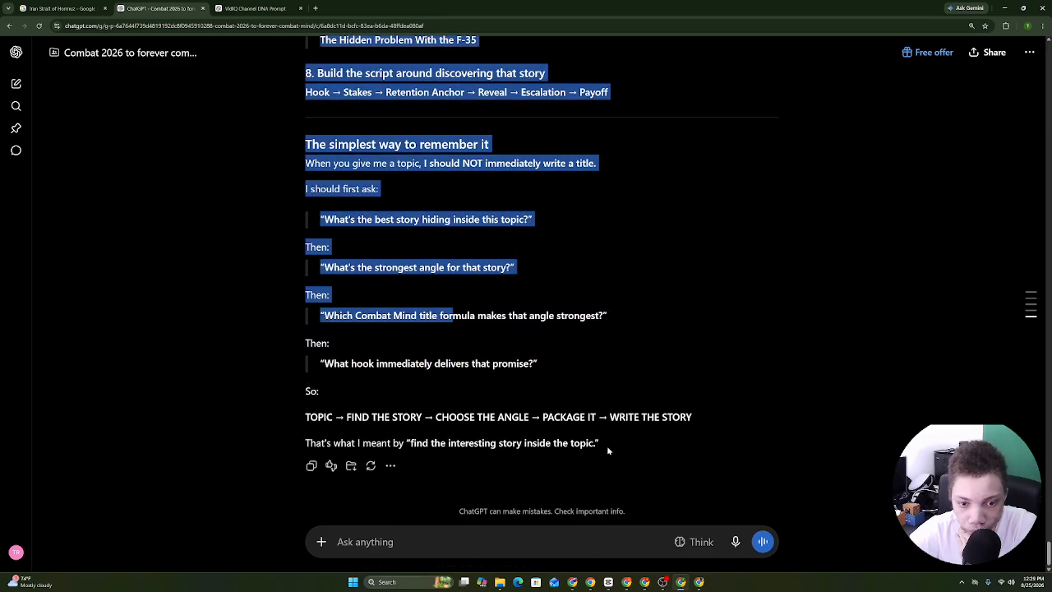
pyautogui.click(736, 542)
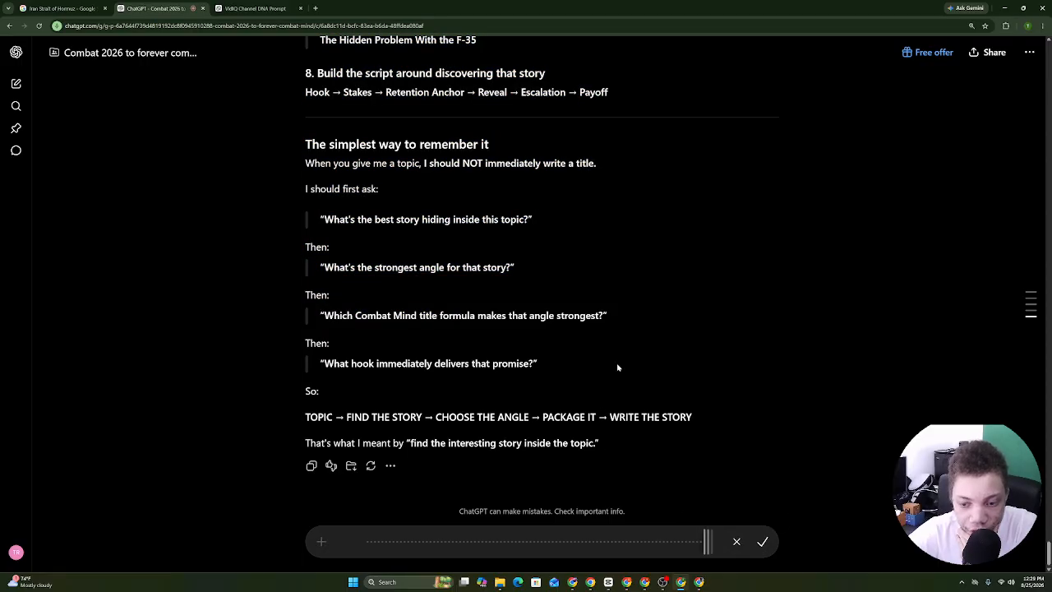
# Send a dictated request for 1–4 story, title formula, topic, hook type and angle pillars.
pyautogui.moveTo(304, 422); pyautogui.dragTo(730, 419)
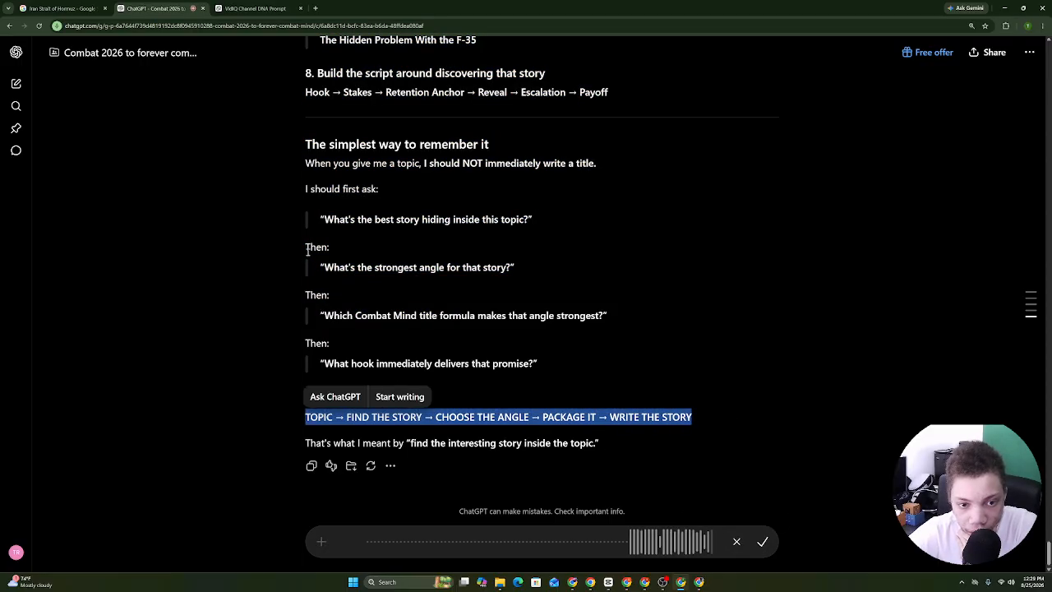
pyautogui.click(304, 250)
pyautogui.moveTo(353, 252); pyautogui.dragTo(503, 281)
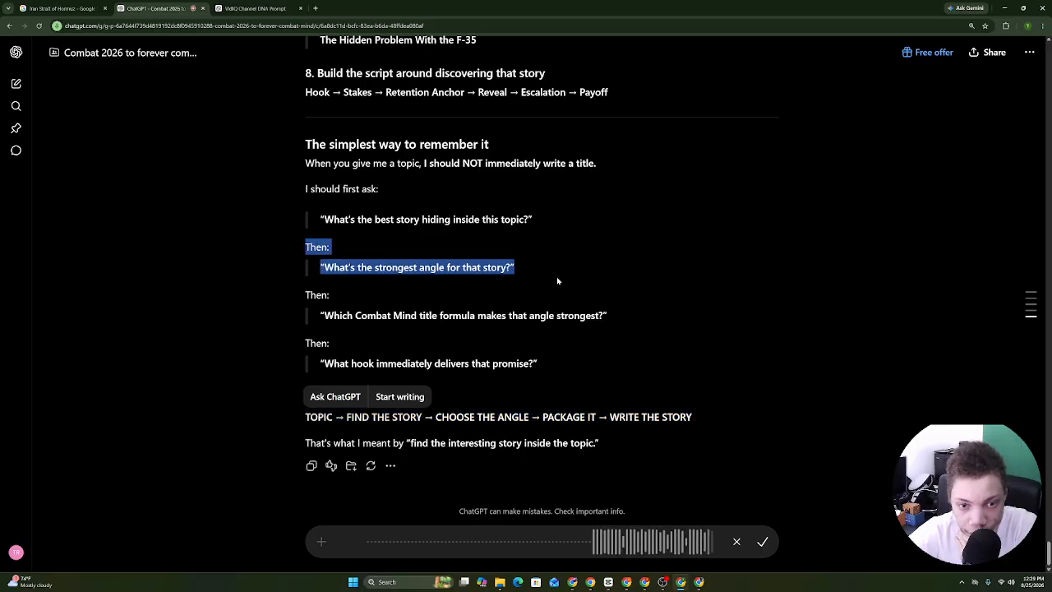
pyautogui.moveTo(304, 194); pyautogui.dragTo(528, 197)
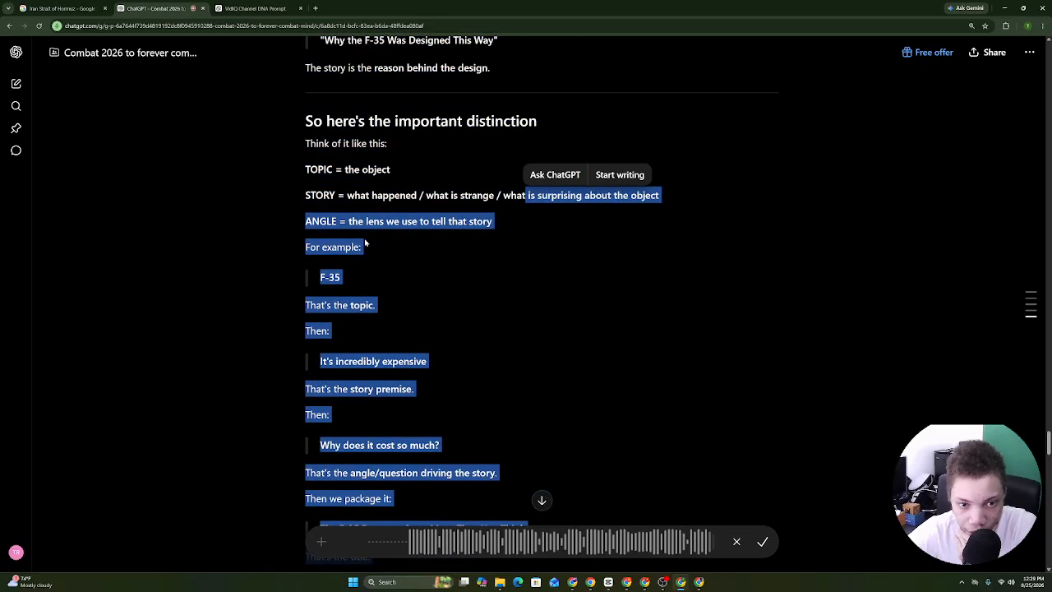
pyautogui.click(338, 234)
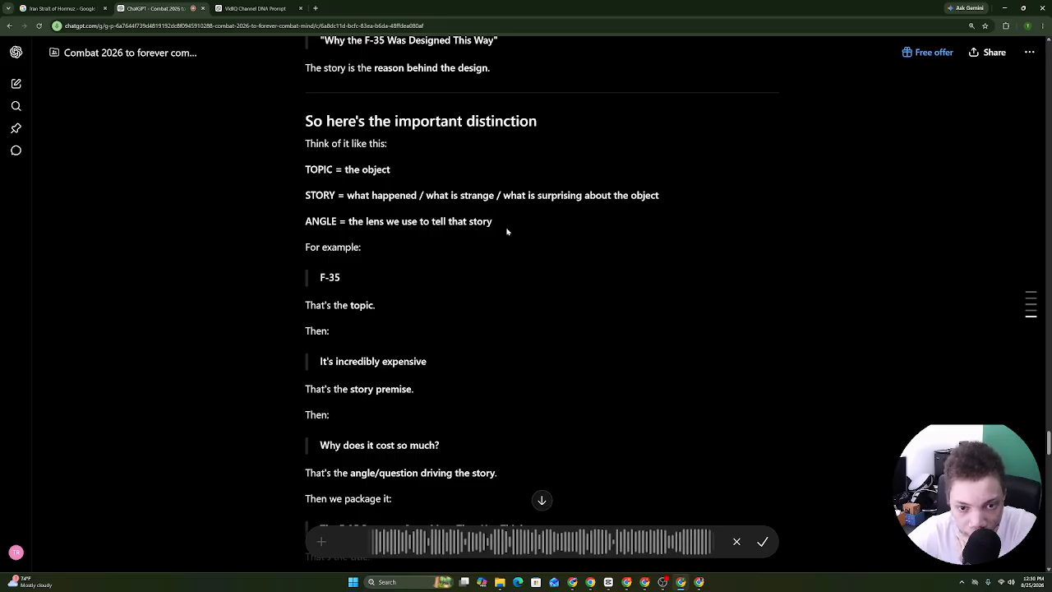
pyautogui.click(763, 542)
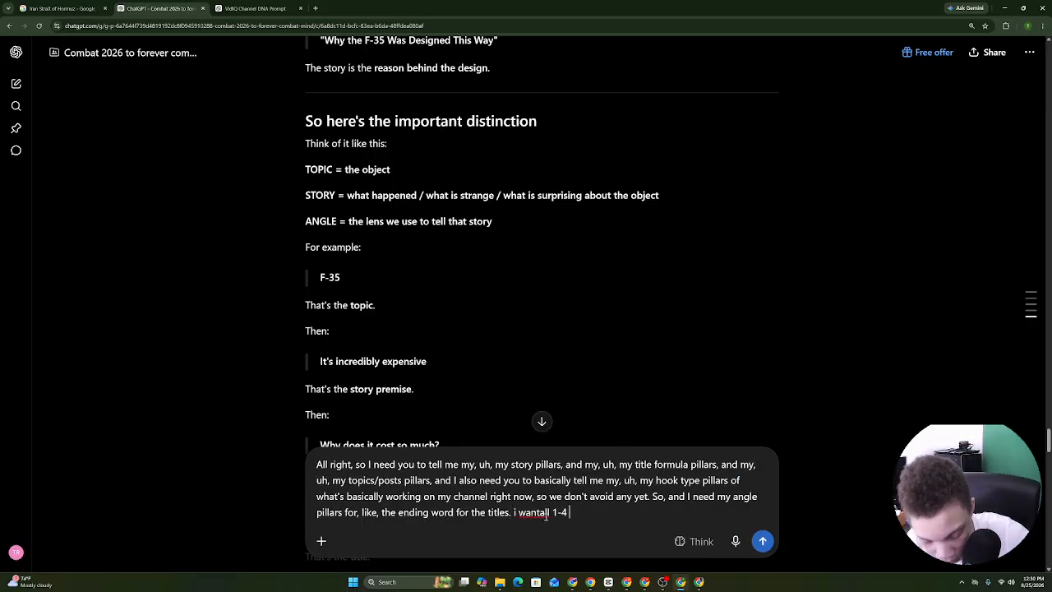
pyautogui.press('Return')
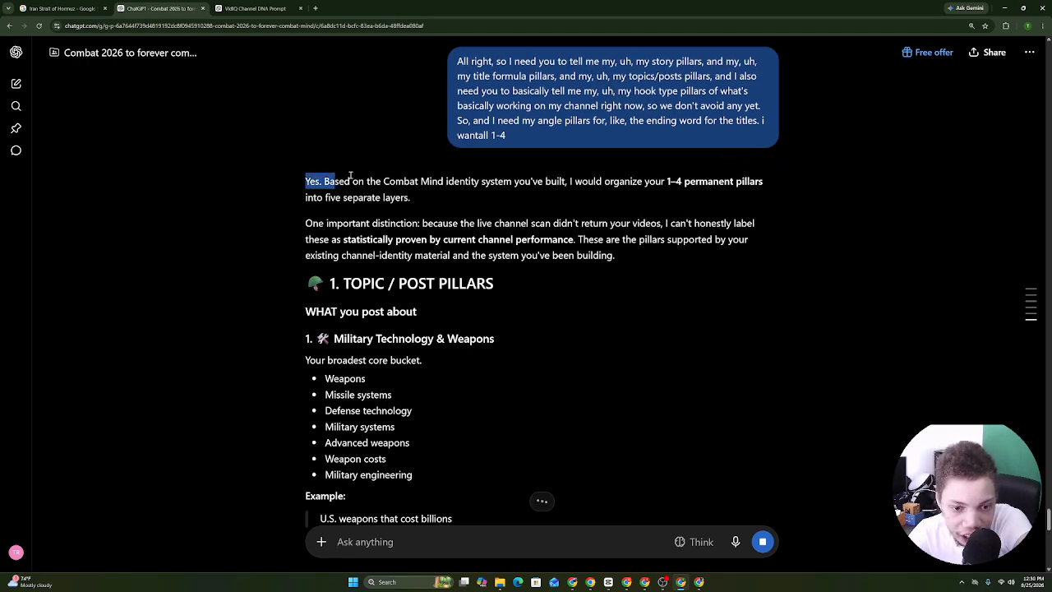
# Read the pillars reply, then select it from the 1–4 permanent map back up to 'Yes. Based…'.
pyautogui.moveTo(350, 175); pyautogui.dragTo(408, 303)
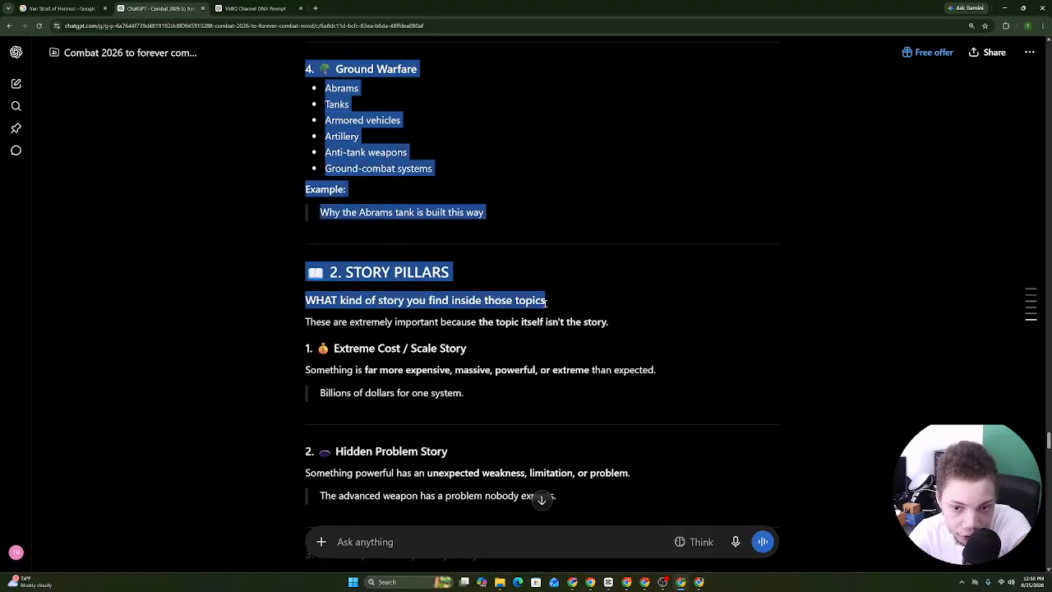
pyautogui.moveTo(545, 303); pyautogui.dragTo(406, 375)
pyautogui.moveTo(487, 385); pyautogui.dragTo(332, 289)
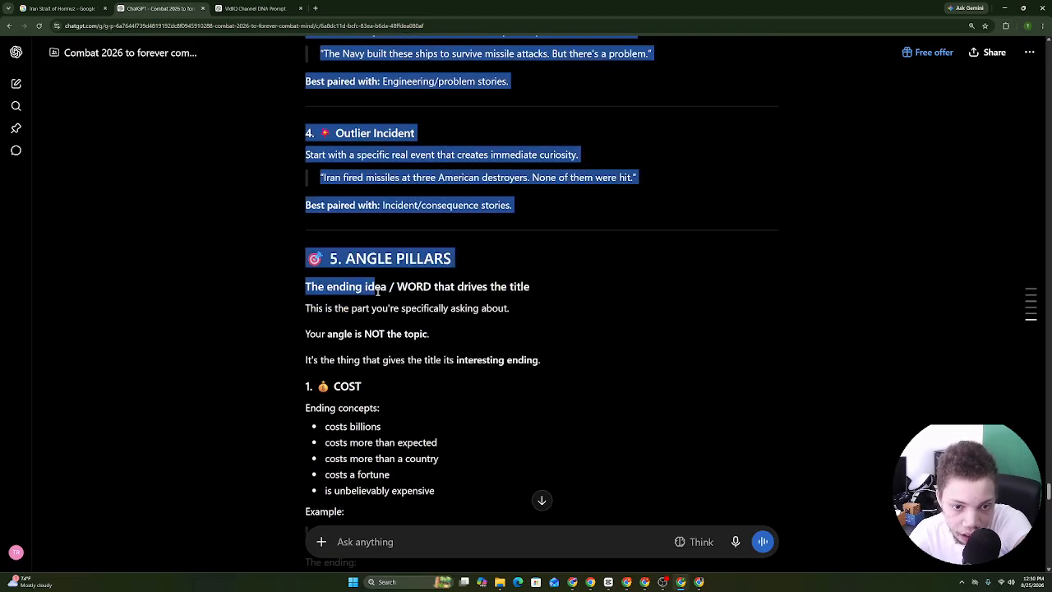
pyautogui.moveTo(430, 297); pyautogui.dragTo(368, 174)
pyautogui.click(346, 255)
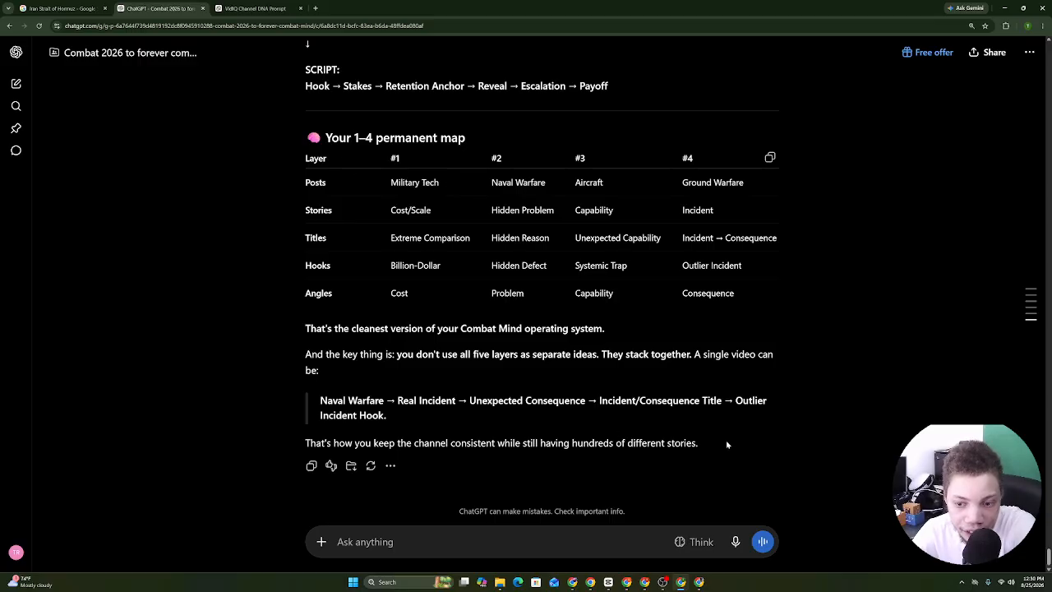
pyautogui.moveTo(702, 449); pyautogui.dragTo(308, 483)
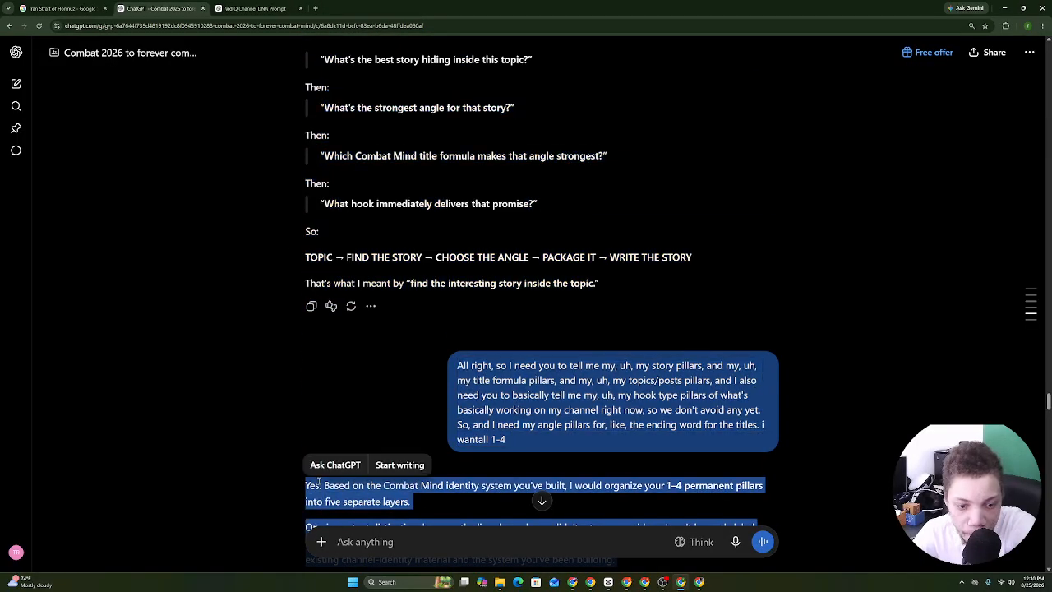
pyautogui.rightClick(335, 485)
# Copy the pillars reply and paste it at the end of the COMBAT MIND — YOUR CHANNEL DNA doc.
pyautogui.click(346, 383)
pyautogui.click(590, 581)
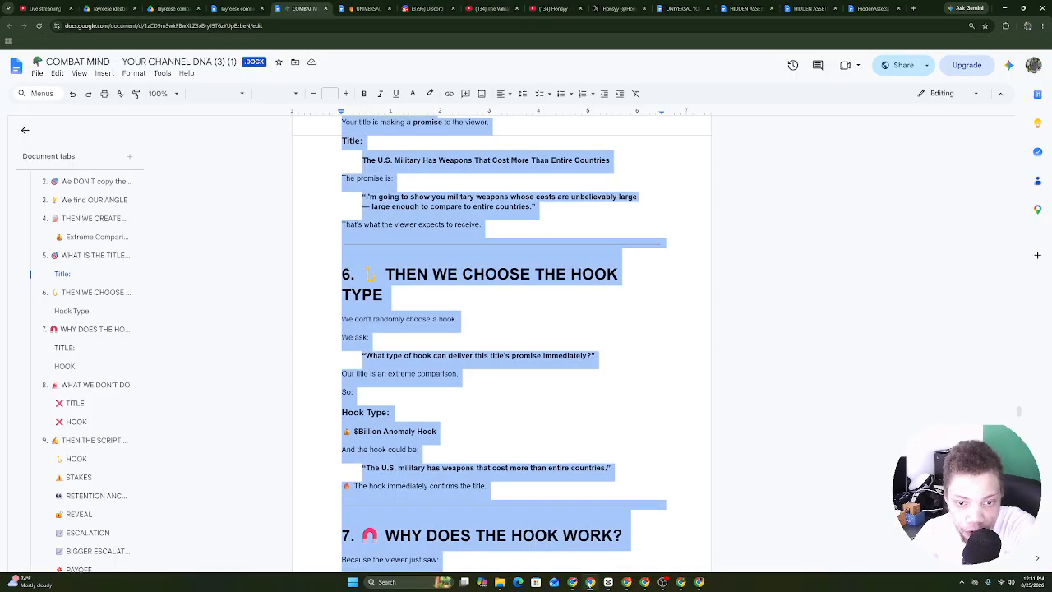
pyautogui.click(529, 254)
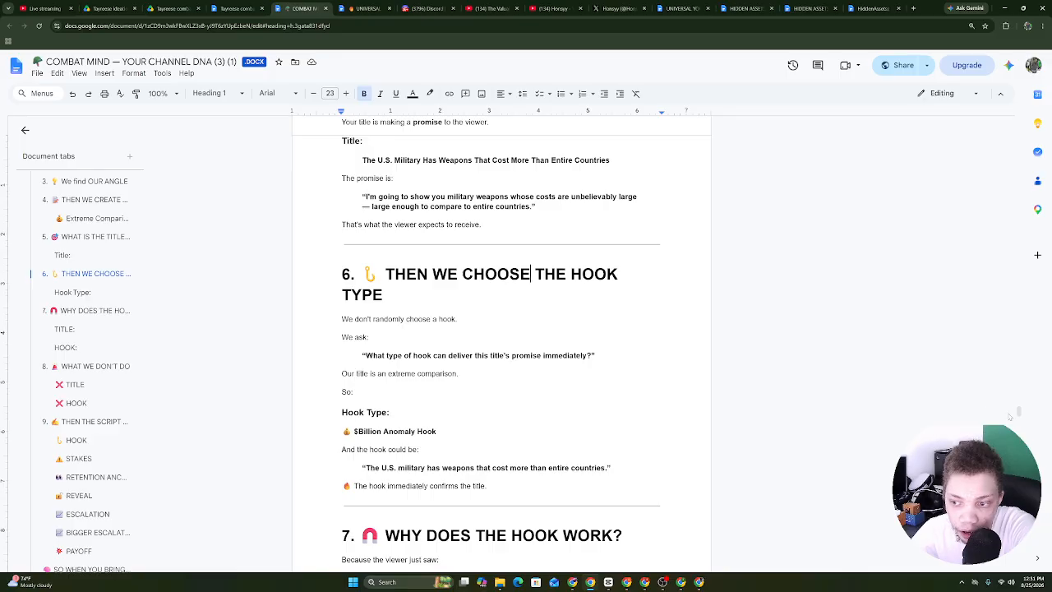
pyautogui.hotkey('ctrl', 'End')
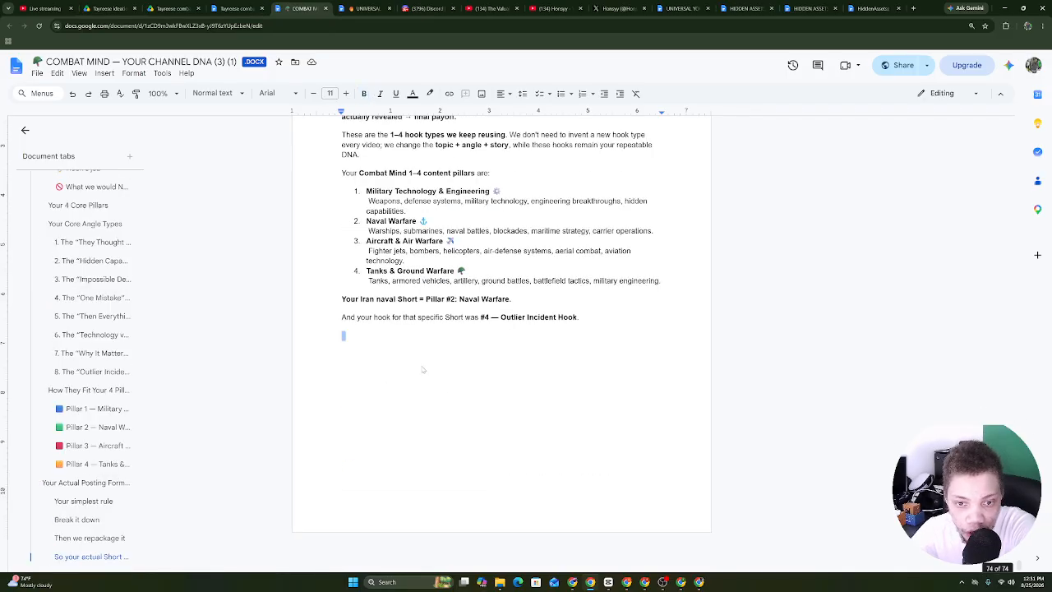
pyautogui.rightClick(405, 352)
pyautogui.click(434, 393)
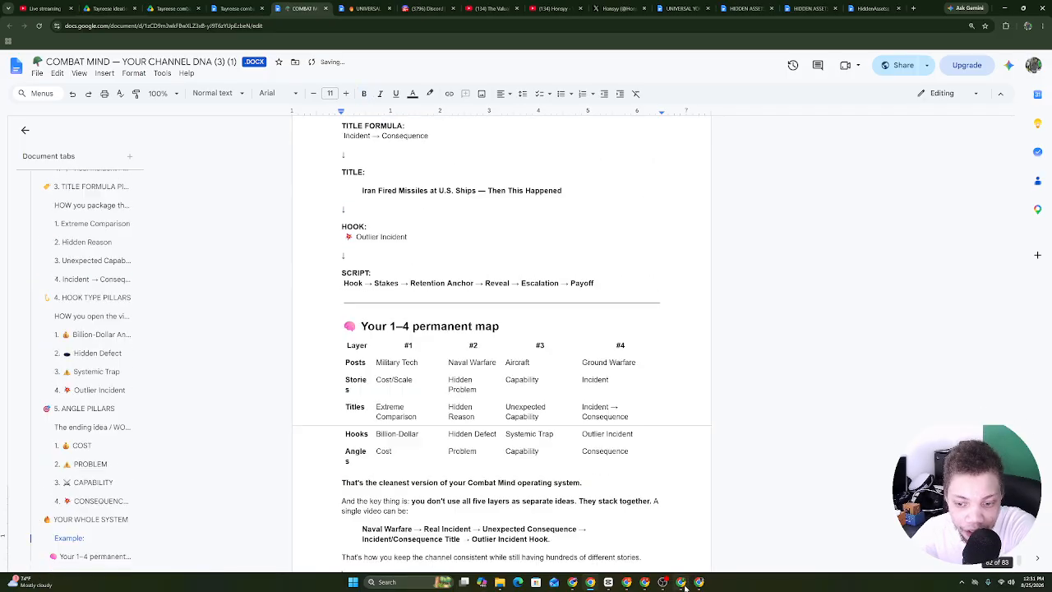
# Copy the channel-scan reply from ChatGPT and paste it at the end of the document.
pyautogui.hotkey('alt', 'Tab')
pyautogui.moveTo(600, 284); pyautogui.dragTo(333, 22)
pyautogui.moveTo(337, 5); pyautogui.dragTo(301, 276)
pyautogui.rightClick(339, 278)
pyautogui.click(353, 283)
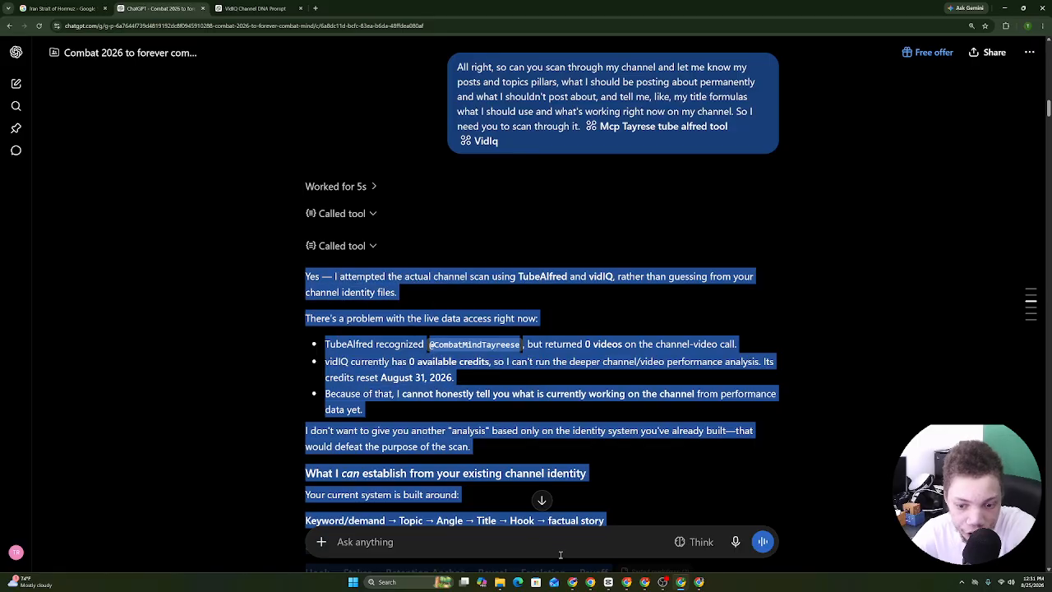
pyautogui.click(592, 583)
pyautogui.rightClick(466, 537)
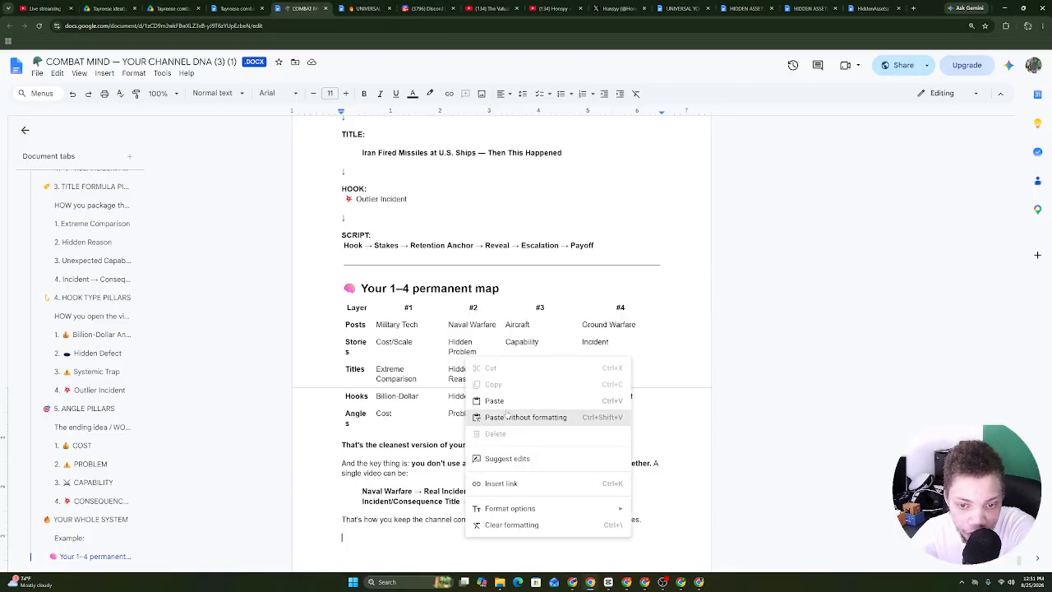
pyautogui.click(502, 400)
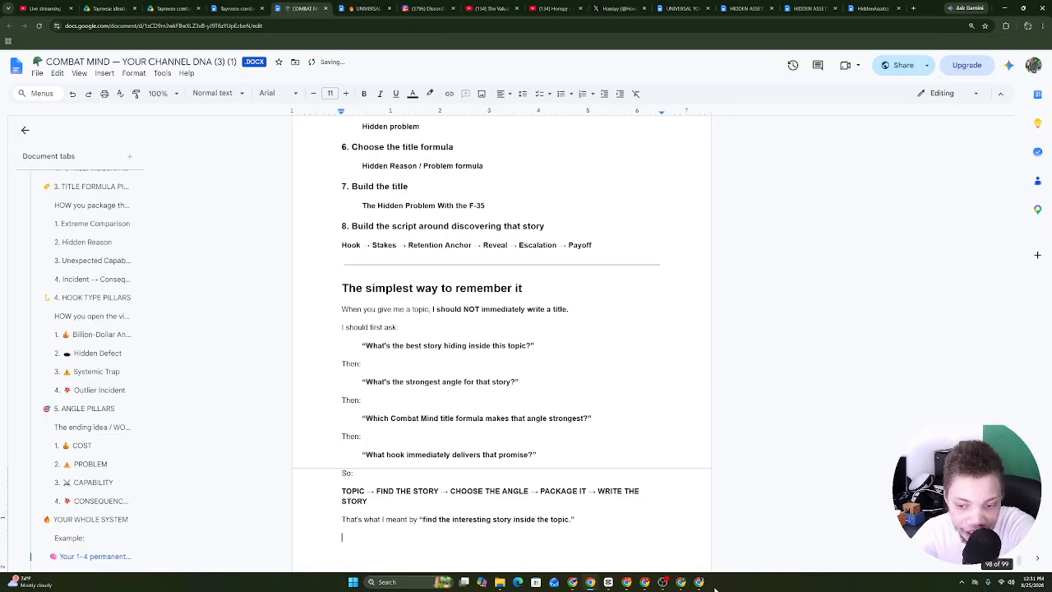
# Return to the ChatGPT conversation and start dictating a new message.
pyautogui.click(679, 583)
pyautogui.click(395, 391)
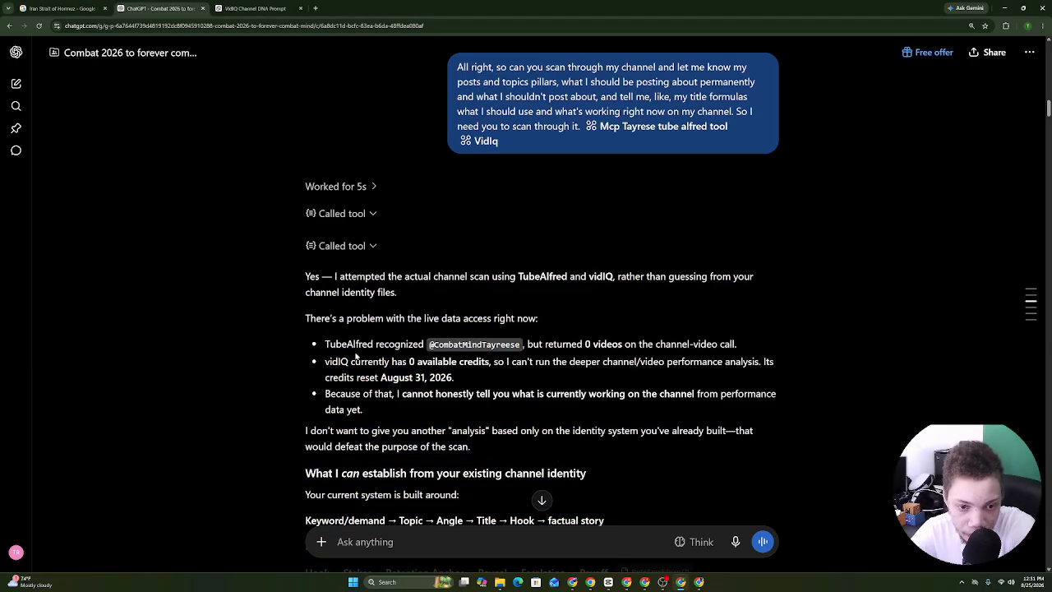
pyautogui.click(735, 542)
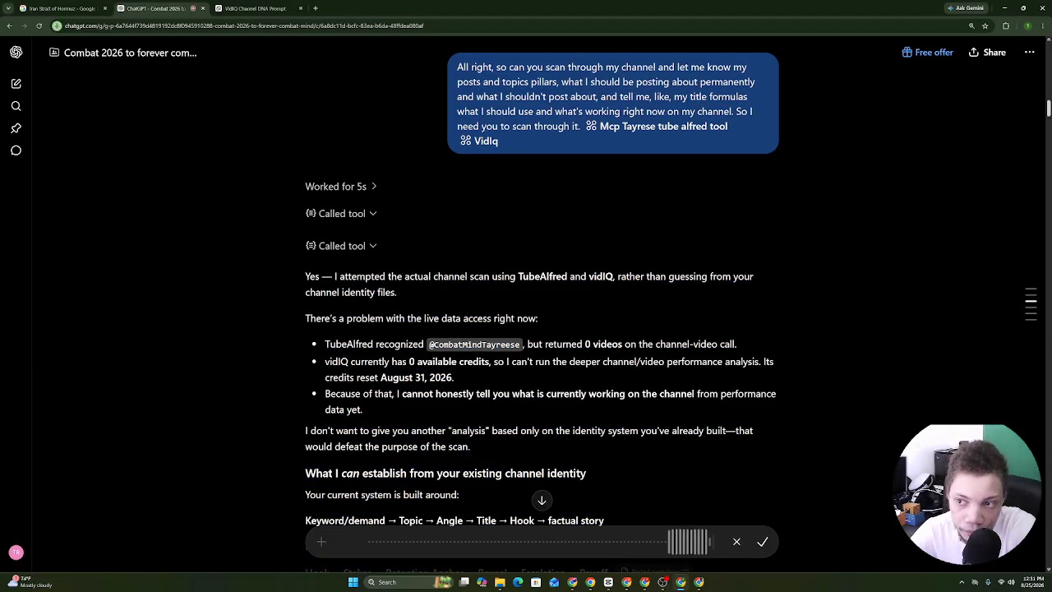
# Scroll down and finish the dictation so the spoken request becomes text.
pyautogui.scroll(-15, 328, 206)
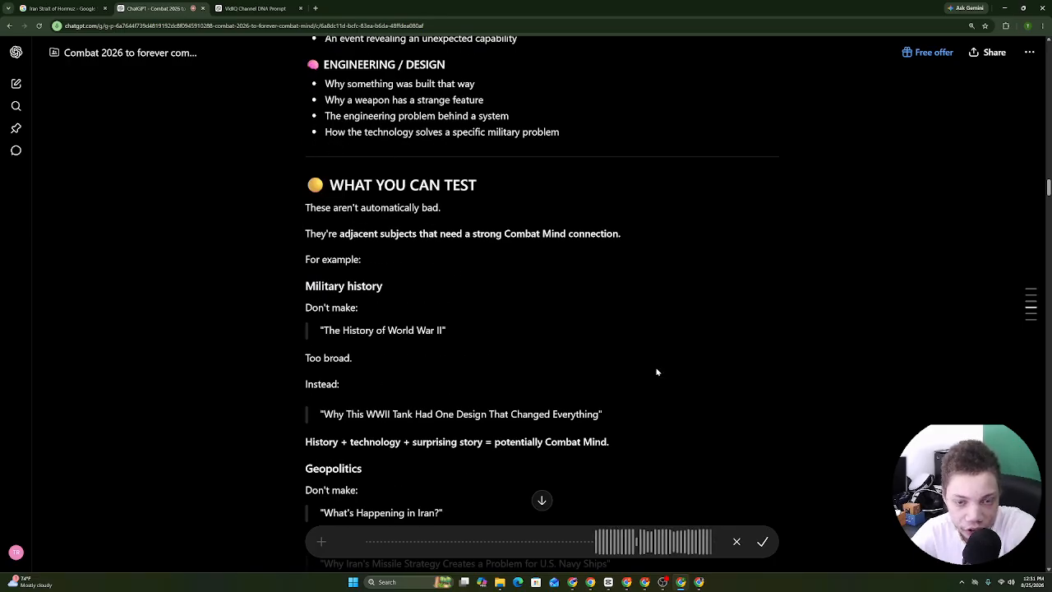
pyautogui.click(763, 542)
# Copy all text from the Combat Mind YouTube Studio dashboard, including latest Short stats, comments and analytics.
pyautogui.click(645, 583)
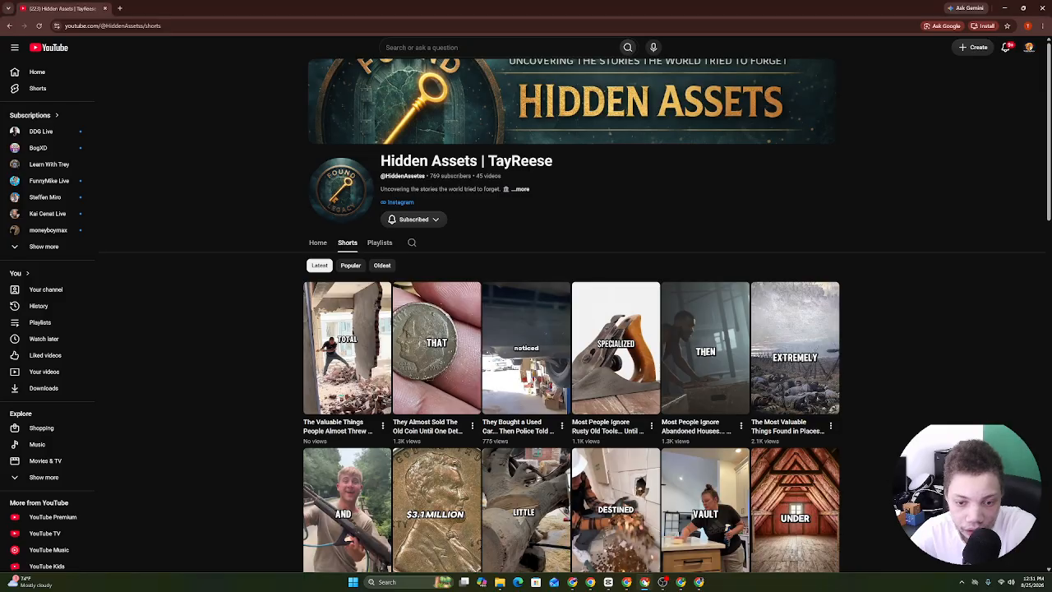
pyautogui.click(627, 583)
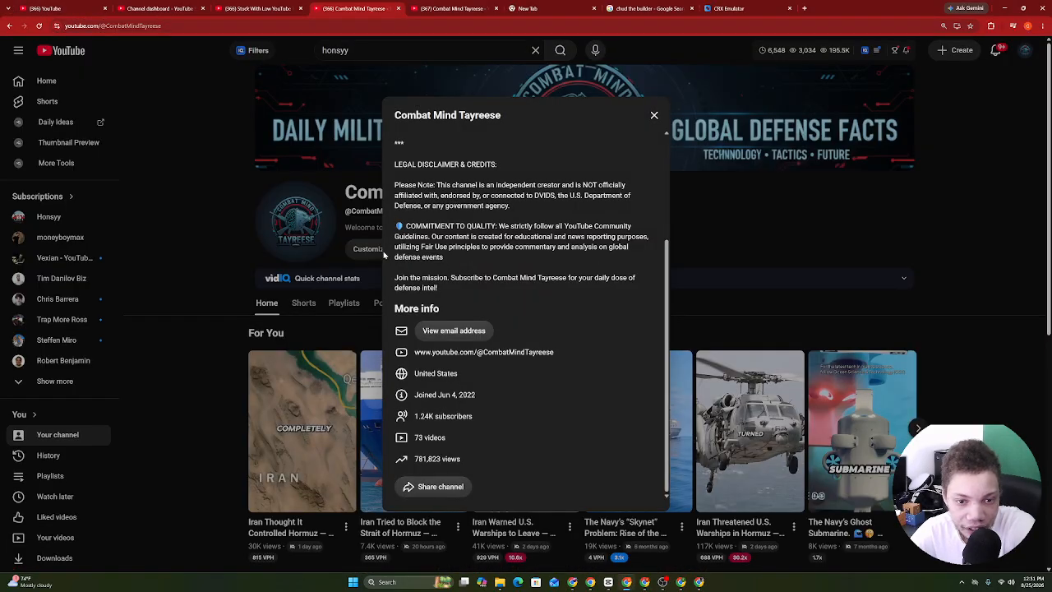
pyautogui.click(363, 252)
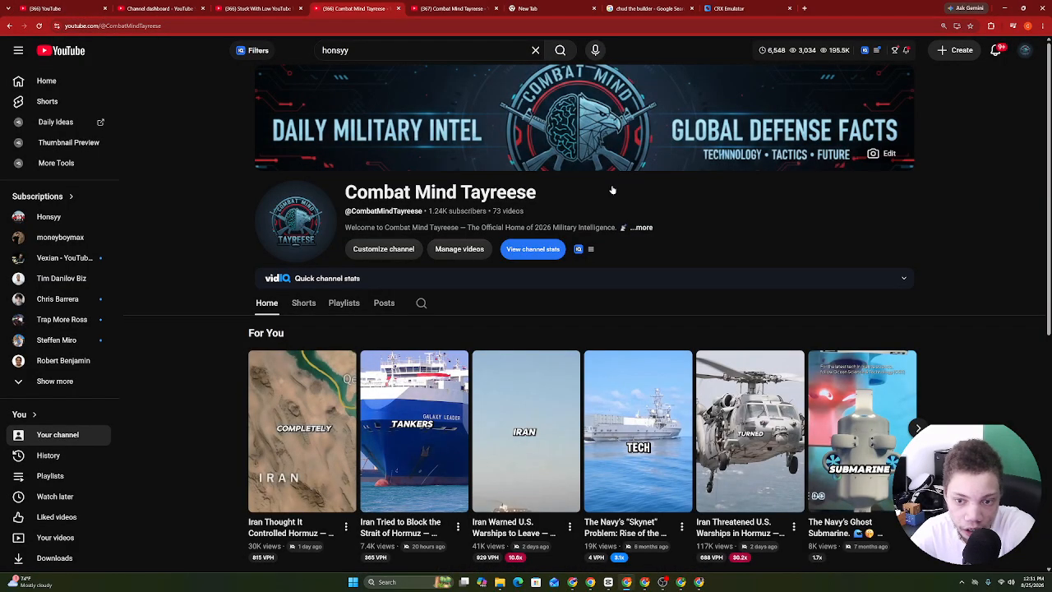
pyautogui.click(485, 246)
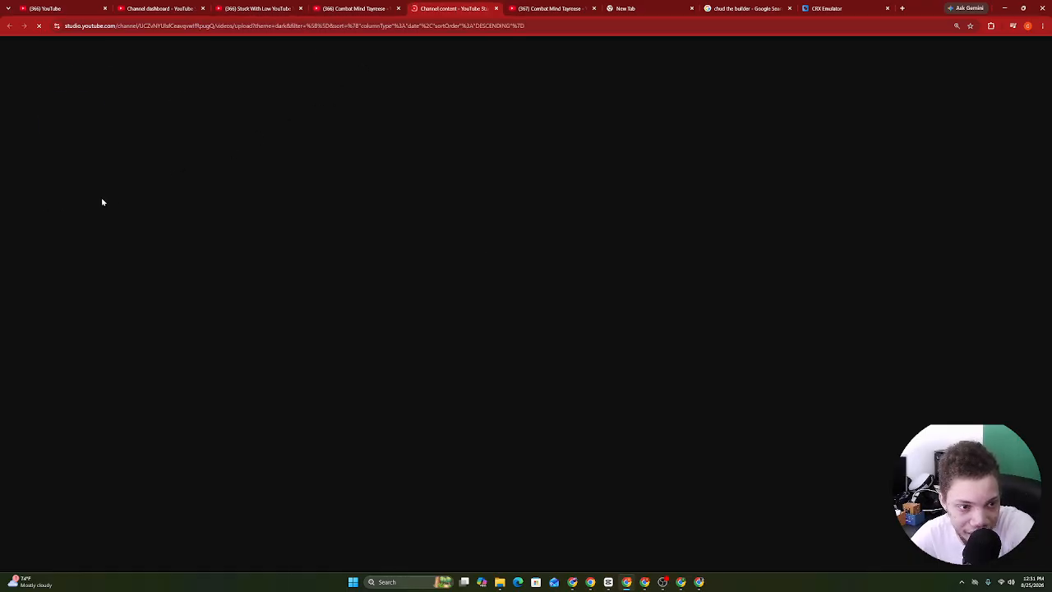
pyautogui.click(65, 215)
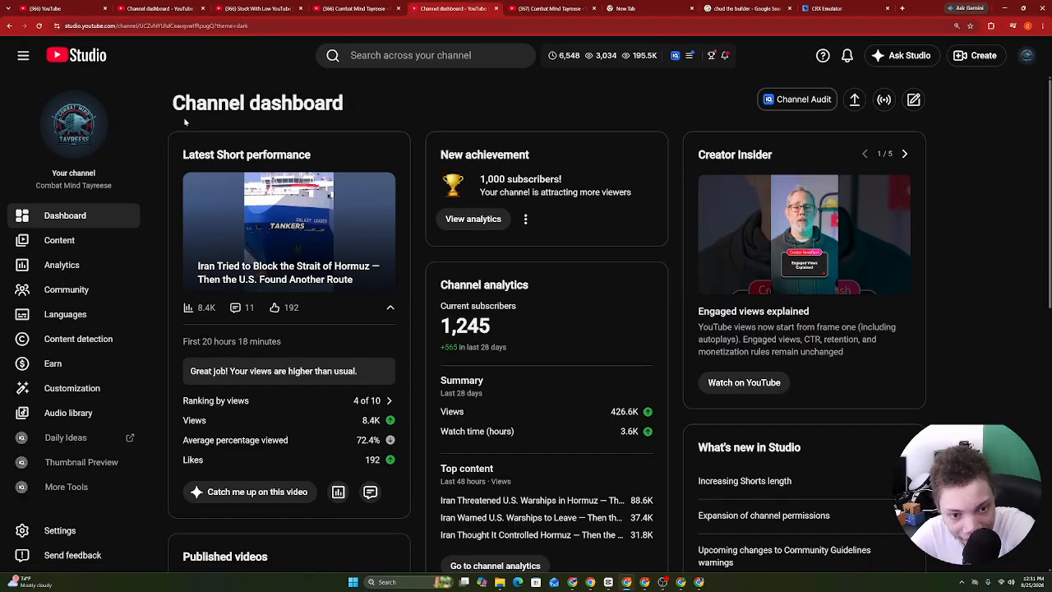
pyautogui.moveTo(185, 121); pyautogui.dragTo(666, 556)
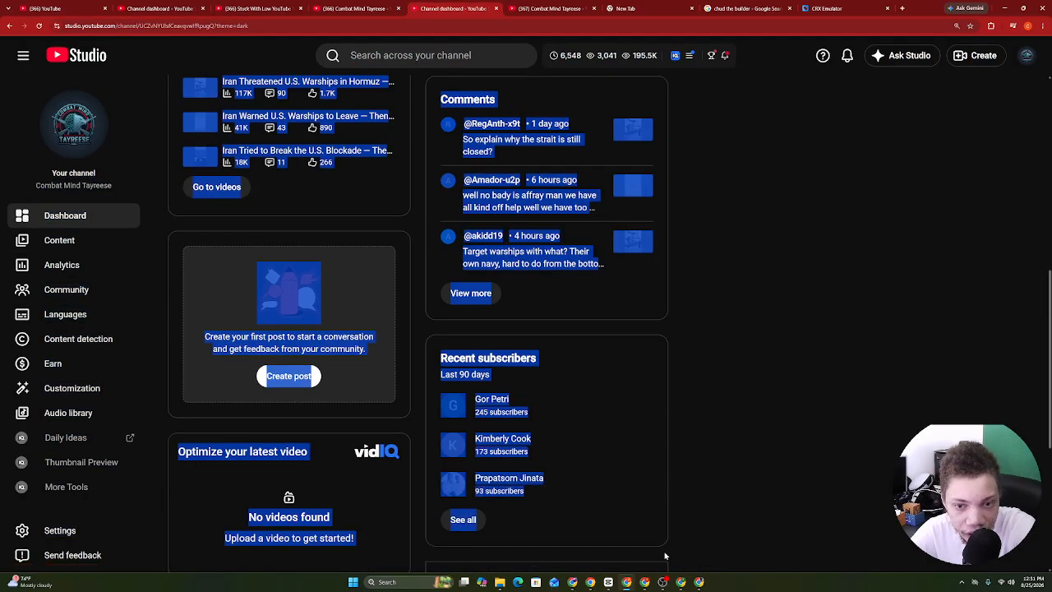
pyautogui.rightClick(469, 368)
pyautogui.click(496, 375)
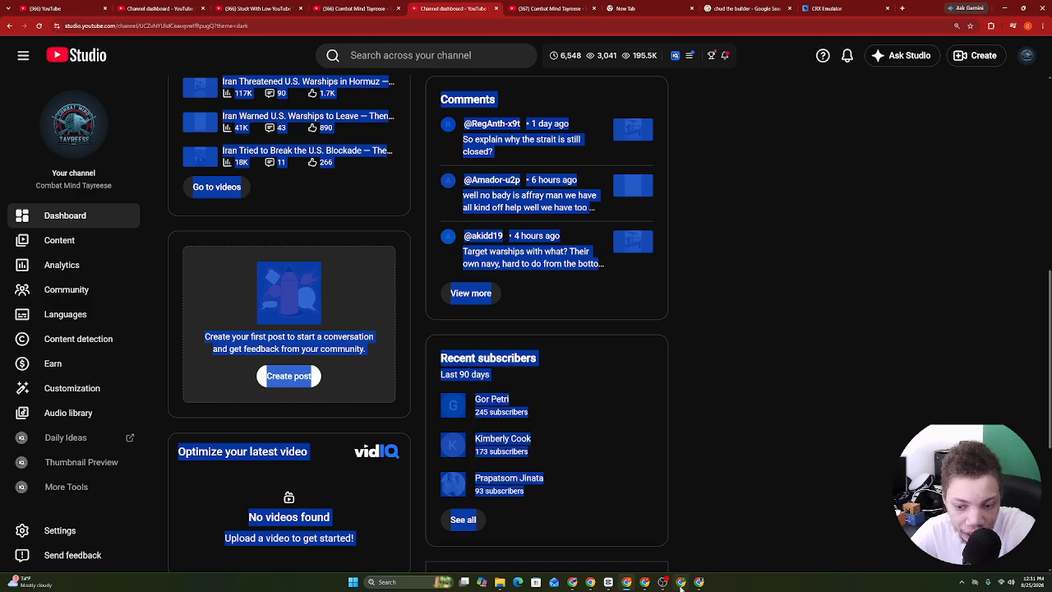
pyautogui.click(681, 582)
# Paste the copied dashboard into the message and send it, asking for the next video title.
pyautogui.rightClick(765, 512)
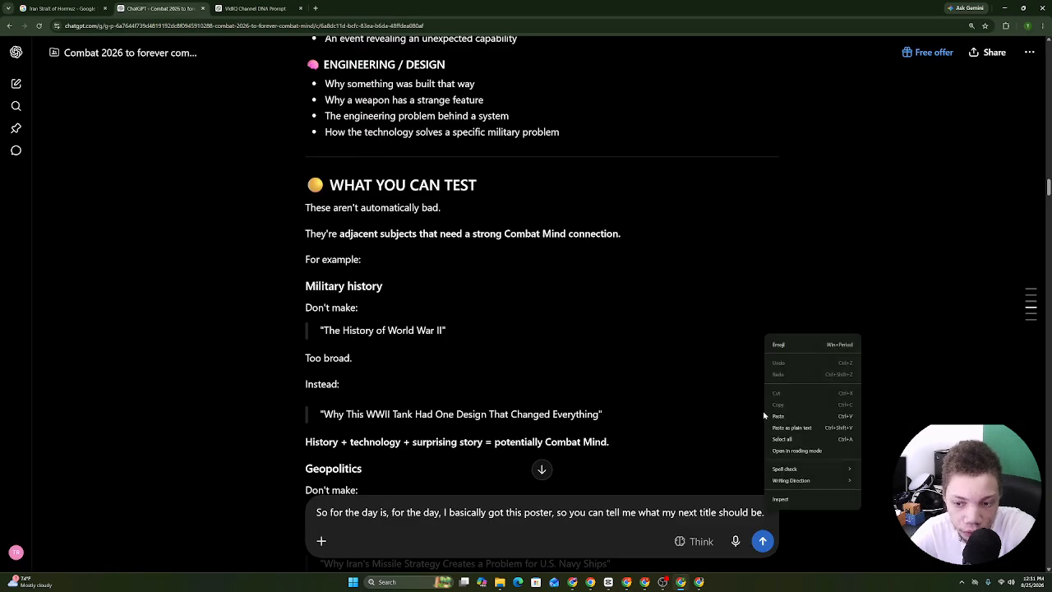
pyautogui.click(769, 416)
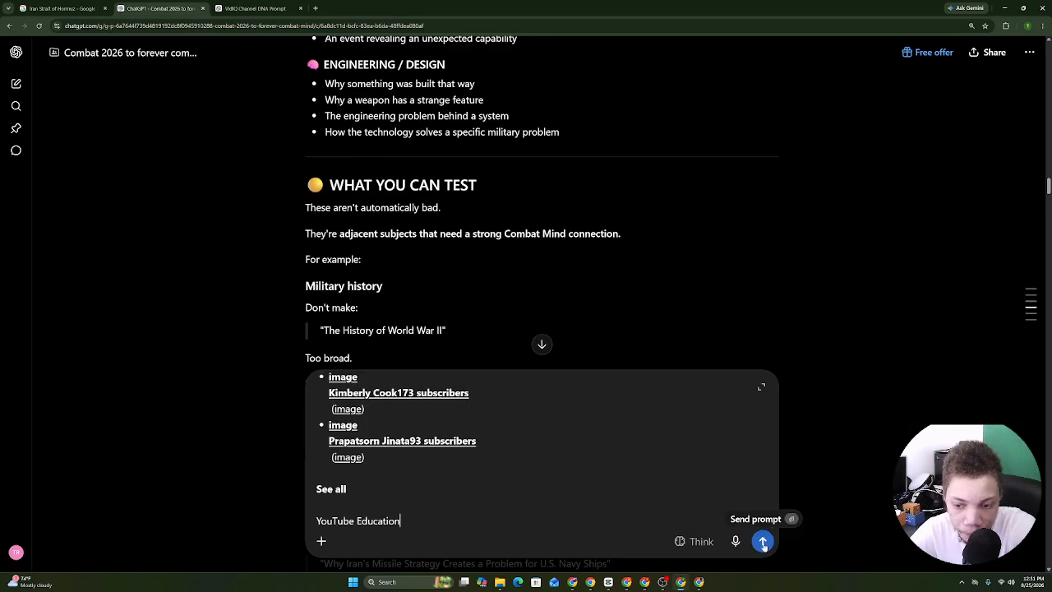
pyautogui.click(762, 542)
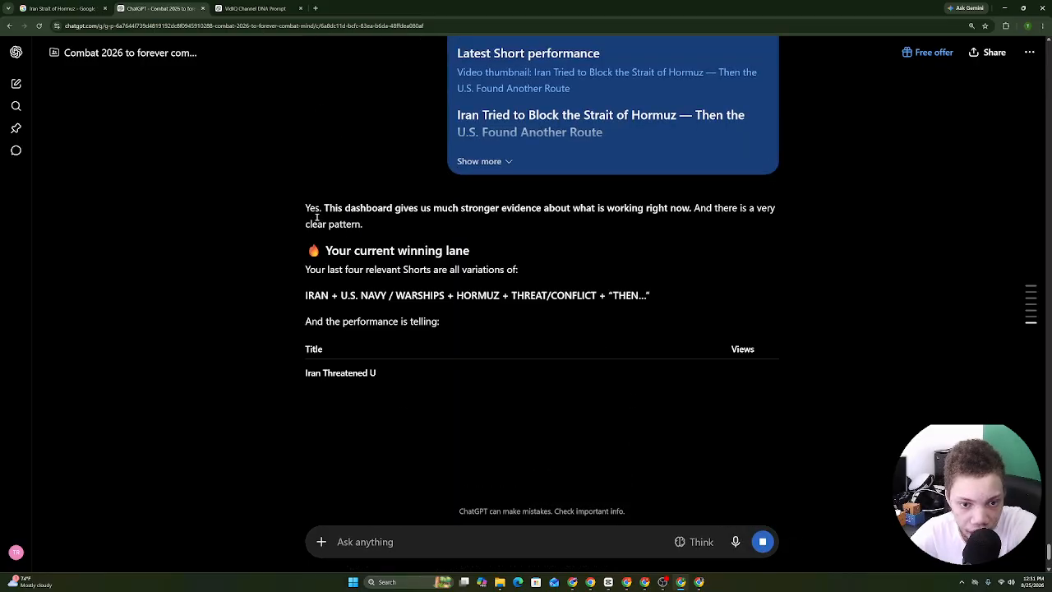
# Read the reply's winning-lane formula, title and views table, and next-title reasoning.
pyautogui.moveTo(311, 211); pyautogui.dragTo(434, 295)
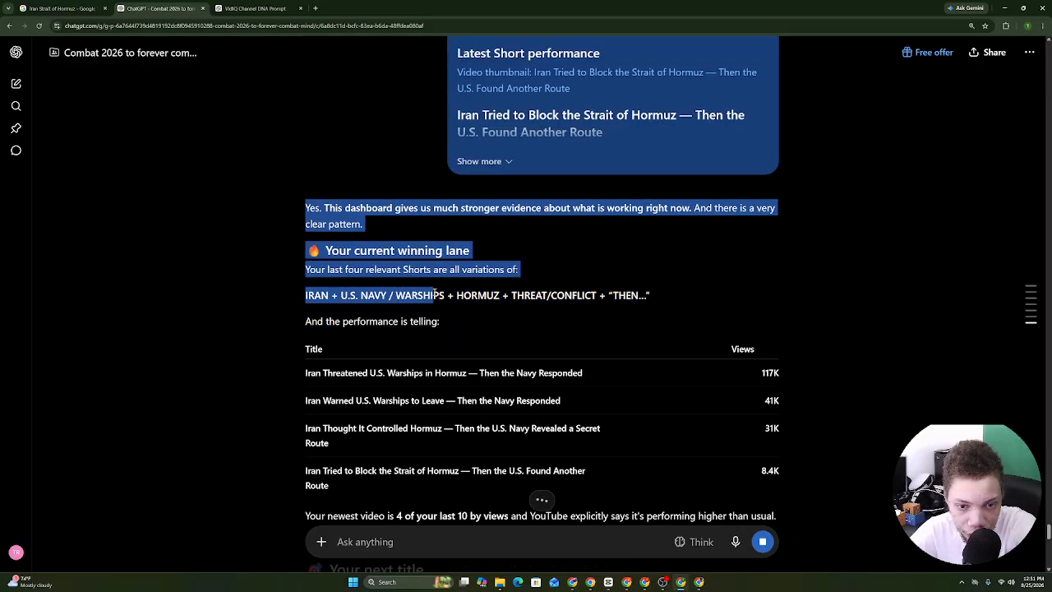
pyautogui.moveTo(524, 300); pyautogui.dragTo(559, 299)
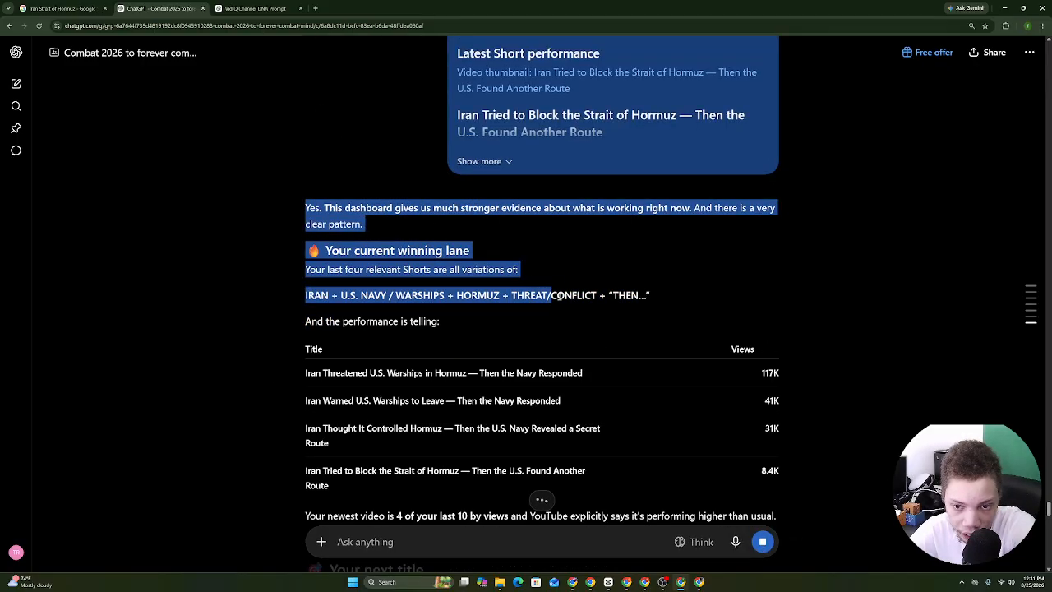
pyautogui.moveTo(633, 294); pyautogui.dragTo(414, 152)
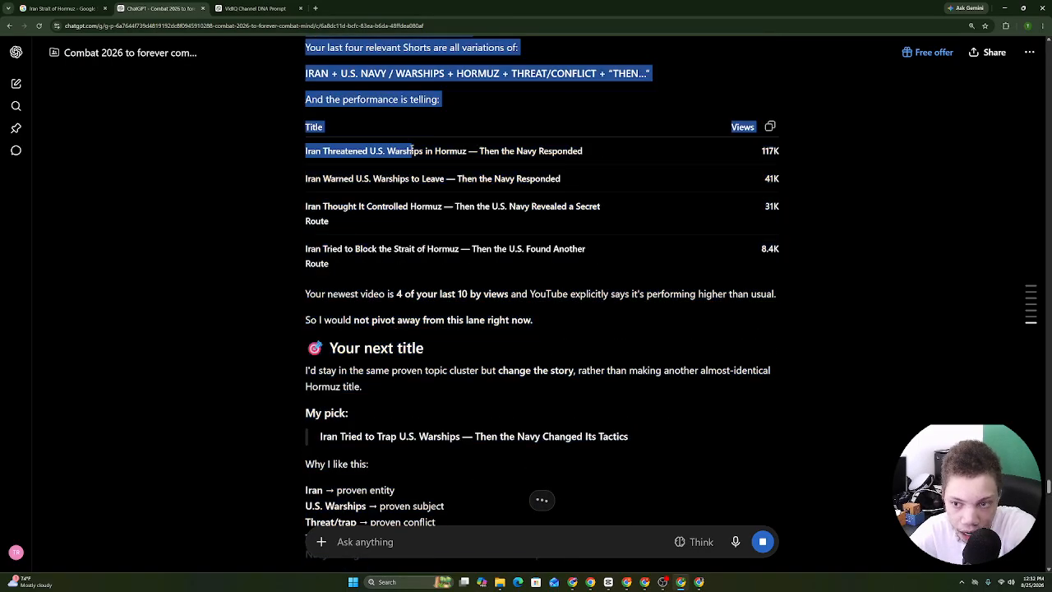
pyautogui.click(374, 154)
pyautogui.moveTo(291, 149); pyautogui.dragTo(773, 268)
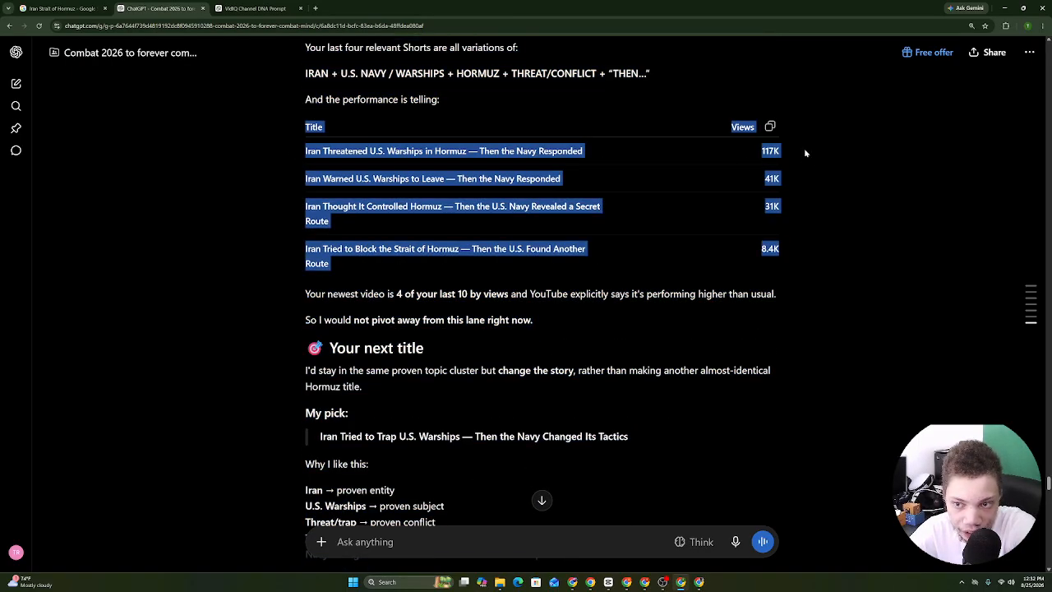
pyautogui.click(505, 253)
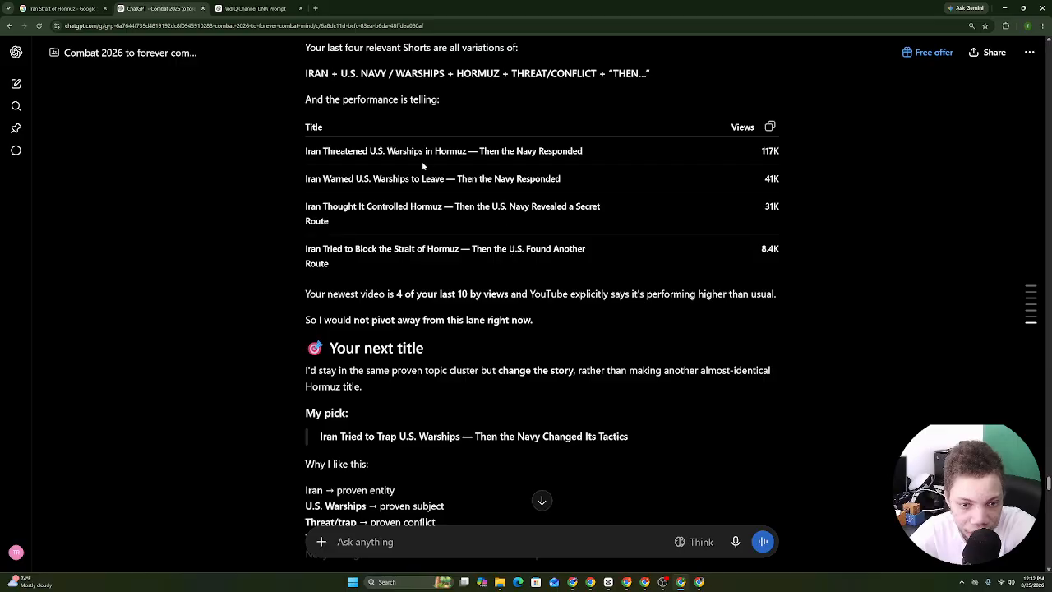
pyautogui.moveTo(293, 144); pyautogui.dragTo(332, 266)
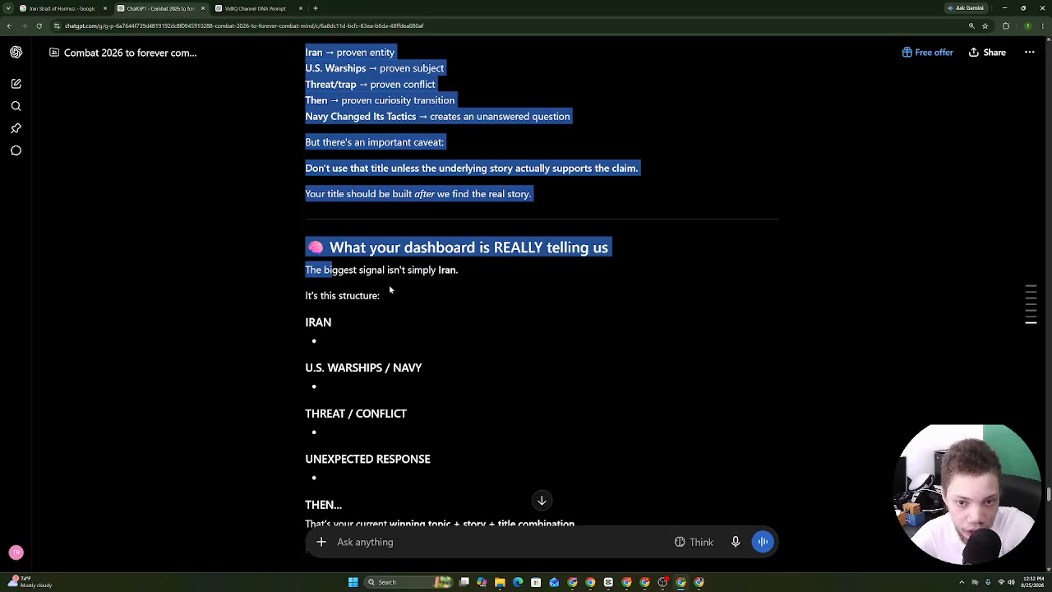
pyautogui.click(339, 274)
pyautogui.moveTo(294, 172); pyautogui.dragTo(449, 303)
pyautogui.click(366, 219)
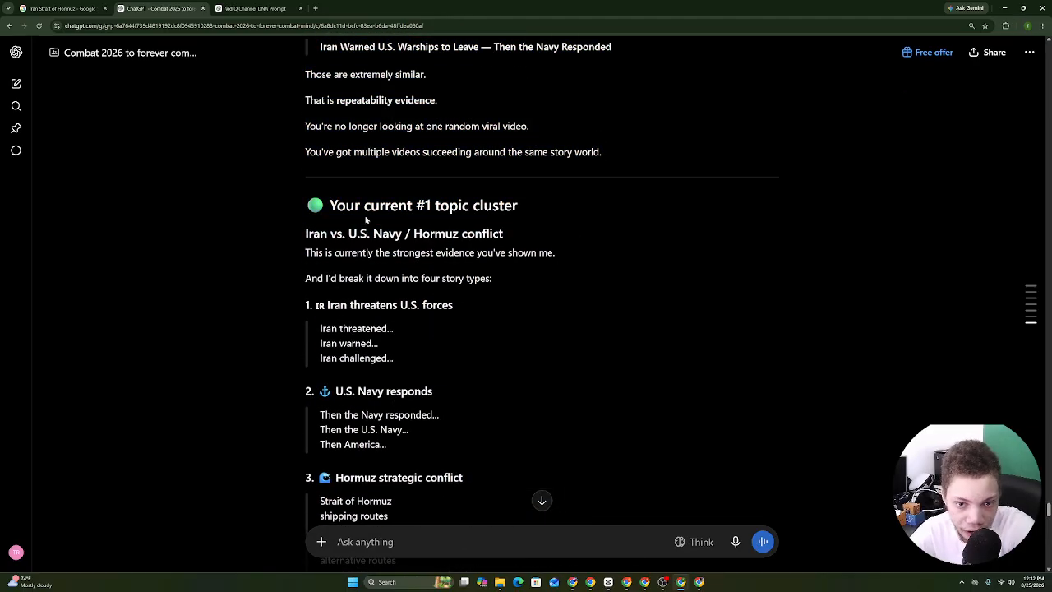
# Dictate a follow-up asking what a topic cluster is.
pyautogui.click(735, 548)
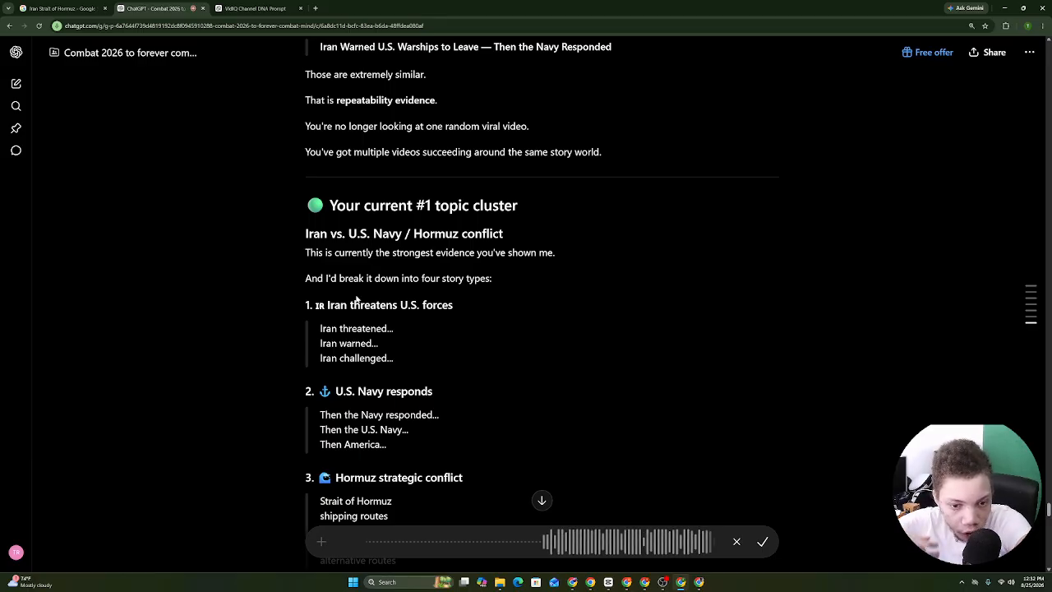
pyautogui.press('Return')
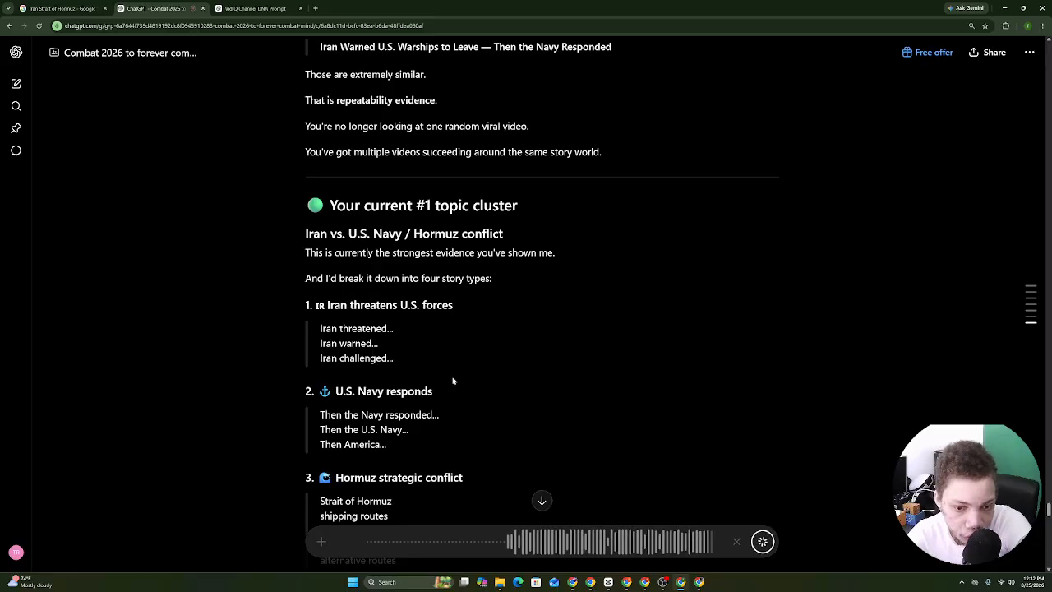
pyautogui.moveTo(319, 305); pyautogui.dragTo(340, 374)
# Send the topic-cluster question and read the reply's channel niche section.
pyautogui.moveTo(528, 357); pyautogui.dragTo(526, 375)
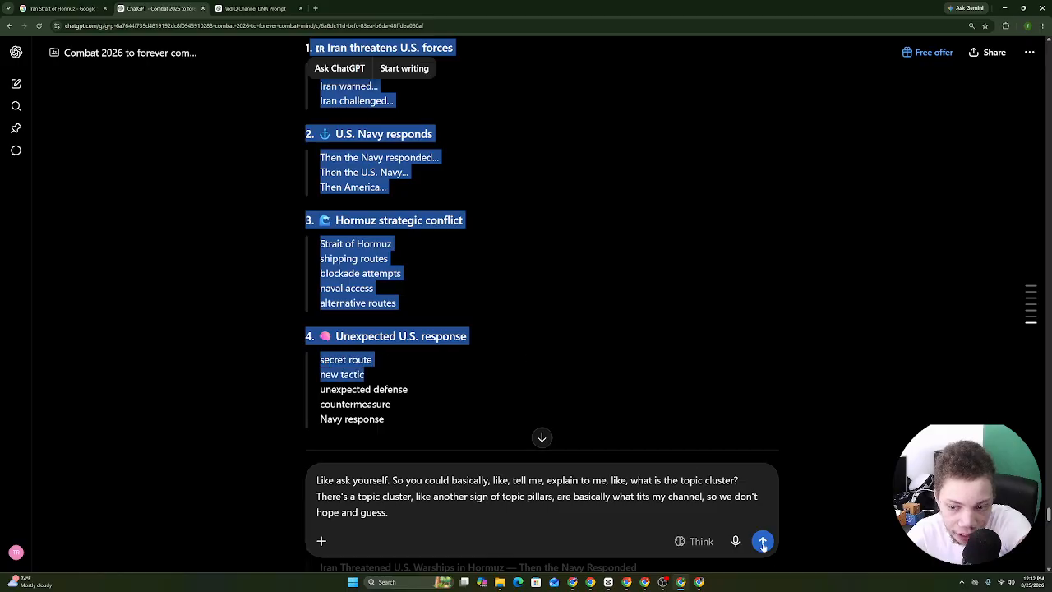
pyautogui.click(769, 555)
pyautogui.click(762, 542)
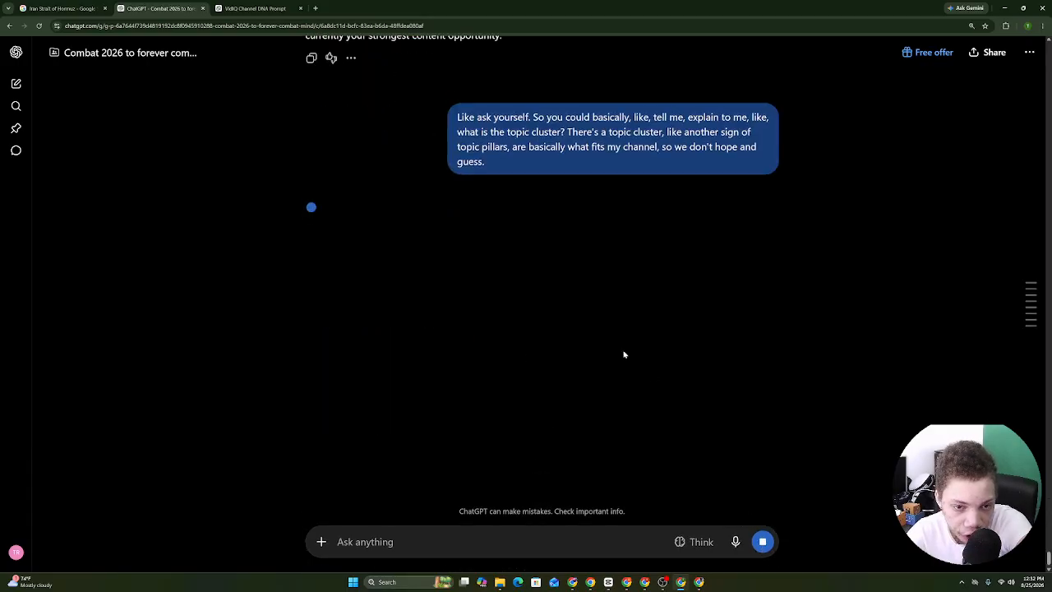
pyautogui.moveTo(305, 219); pyautogui.dragTo(462, 236)
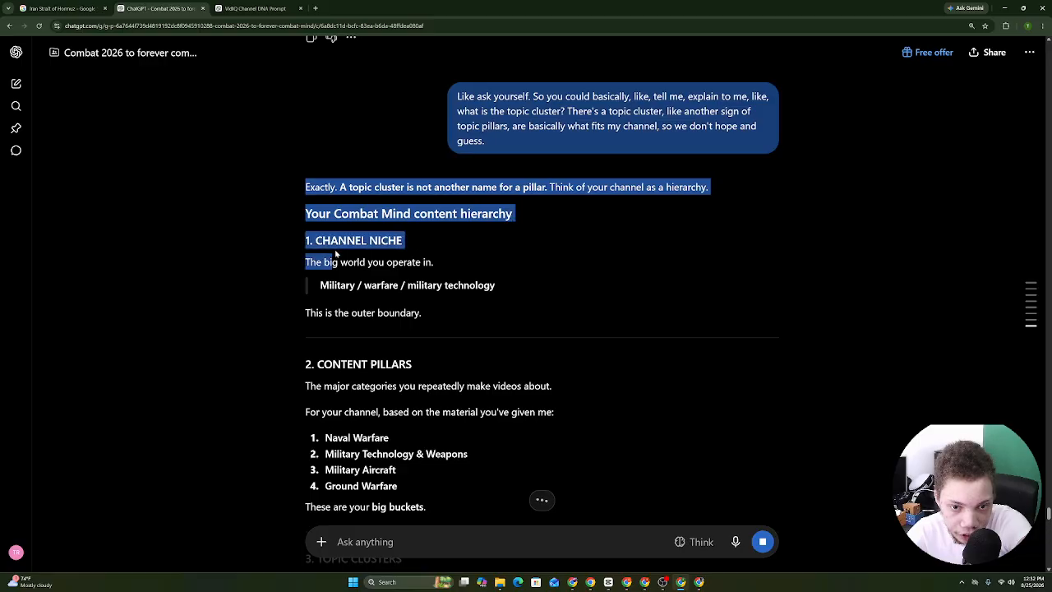
pyautogui.moveTo(336, 255)
pyautogui.mouseDown()
pyautogui.moveTo(382, 265)
pyautogui.moveTo(423, 505)
pyautogui.moveTo(335, 329)
pyautogui.moveTo(324, 262)
pyautogui.mouseUp()
pyautogui.moveTo(439, 267); pyautogui.dragTo(357, 250)
pyautogui.scroll(-5, 400, 148)
pyautogui.scroll(-4, 520, 322)
pyautogui.scroll(-9, 519, 323)
pyautogui.scroll(-6, 359, 145)
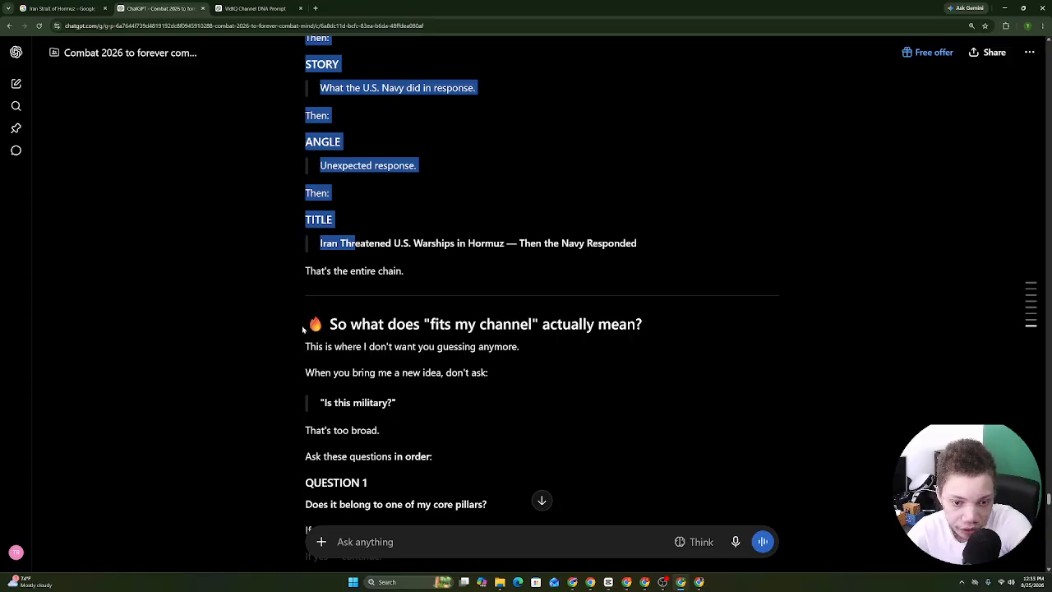
pyautogui.moveTo(303, 330); pyautogui.dragTo(414, 156)
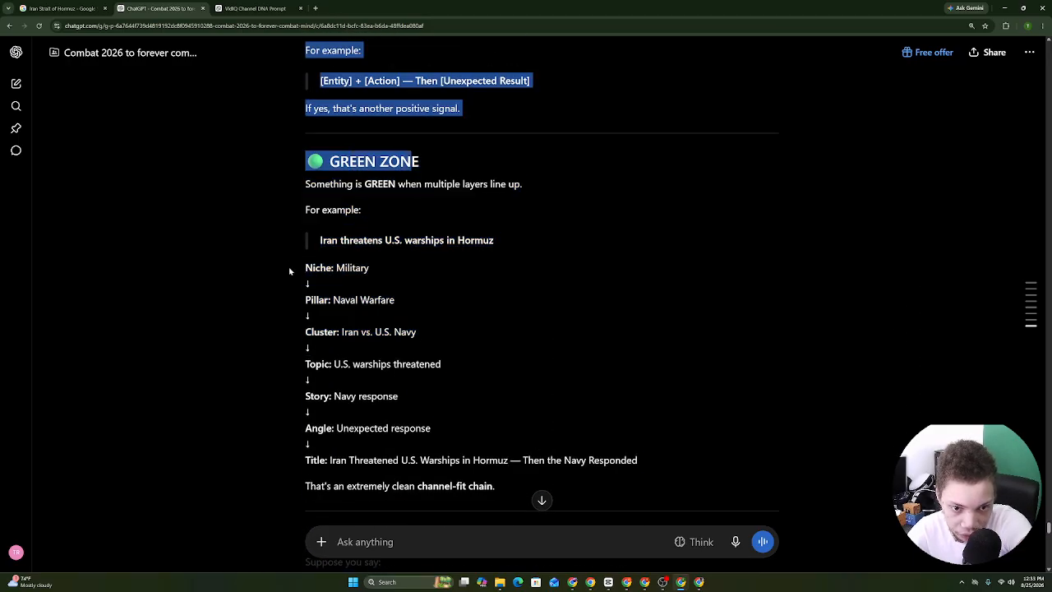
# Go through the GREEN ZONE chain: Military, Naval Warfare, Iran vs. U.S. Navy, Topic, Story, Angle.
pyautogui.moveTo(289, 271); pyautogui.dragTo(397, 270)
pyautogui.moveTo(306, 303); pyautogui.dragTo(493, 299)
pyautogui.click(291, 338)
pyautogui.moveTo(292, 338); pyautogui.dragTo(417, 349)
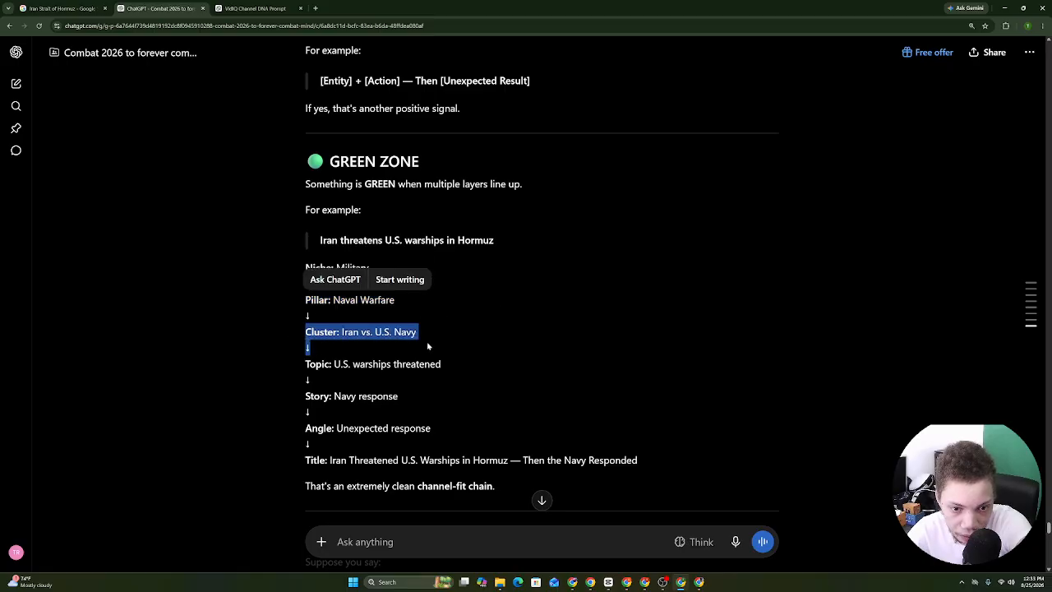
pyautogui.moveTo(299, 371); pyautogui.dragTo(427, 384)
pyautogui.moveTo(293, 404); pyautogui.dragTo(398, 403)
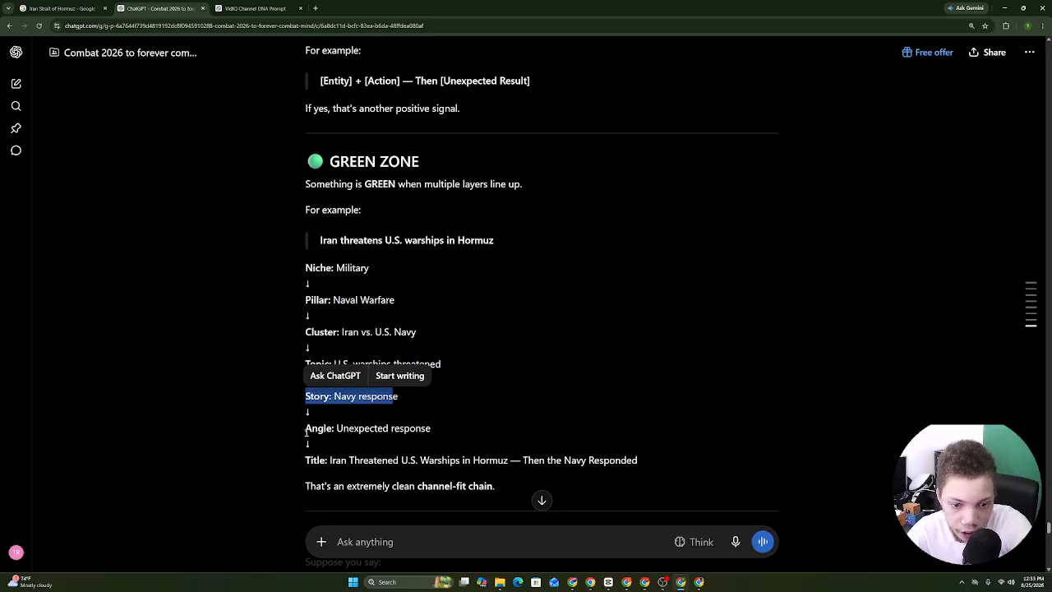
pyautogui.moveTo(306, 431); pyautogui.dragTo(432, 430)
pyautogui.click(635, 463)
# Dictate a question about the GREEN ZONE example while rereading its Topic, Story and Angle lines.
pyautogui.click(734, 541)
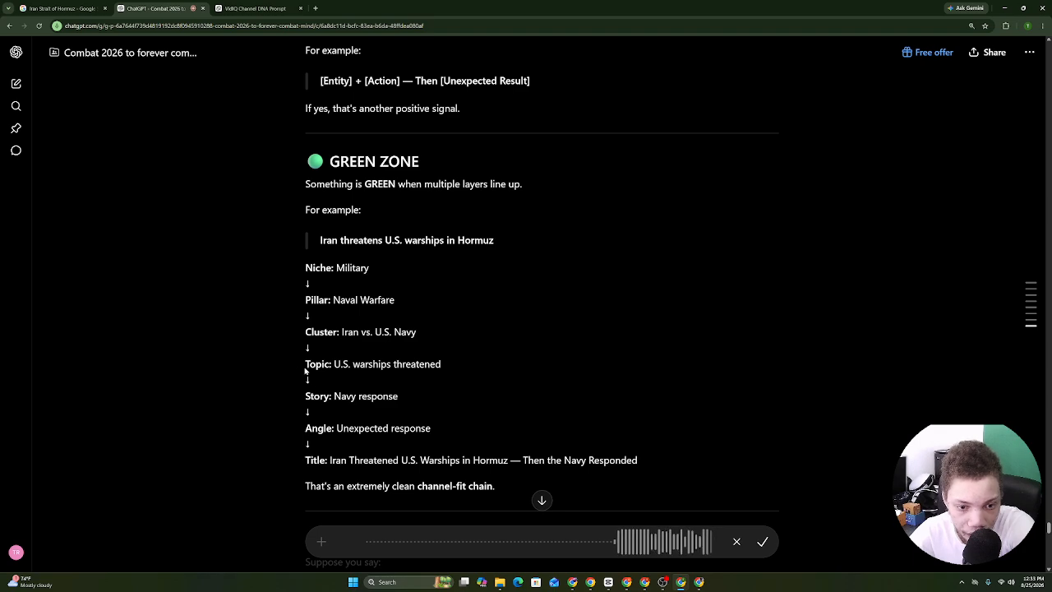
pyautogui.moveTo(305, 371); pyautogui.dragTo(461, 396)
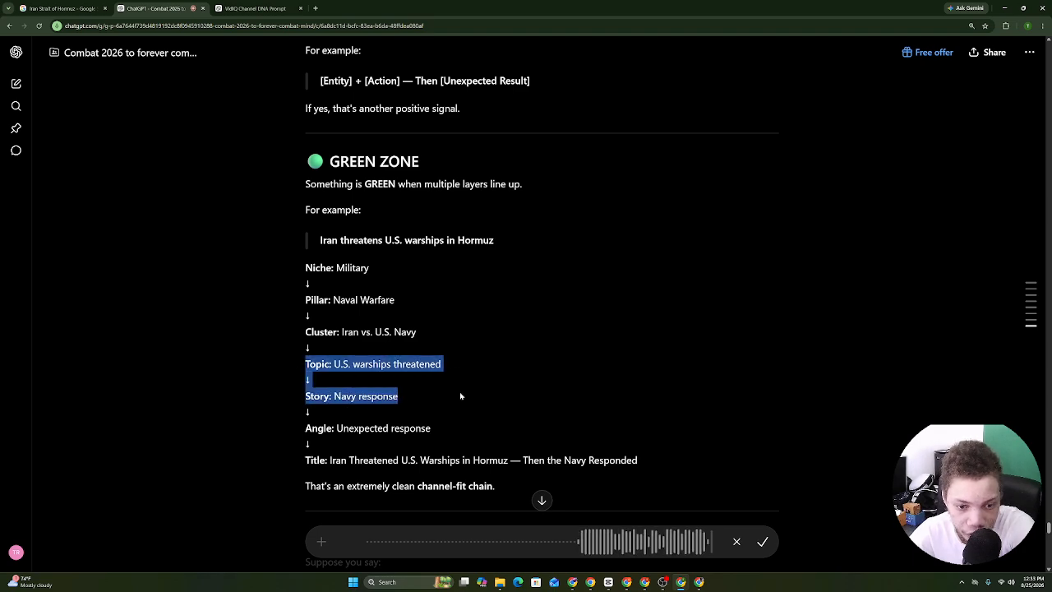
pyautogui.moveTo(354, 414); pyautogui.dragTo(461, 437)
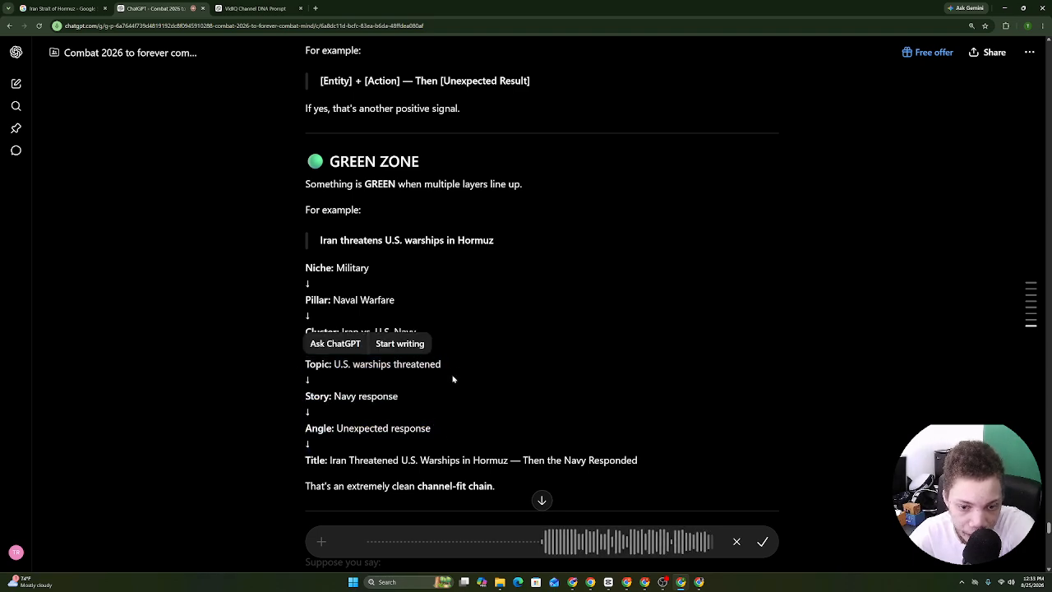
pyautogui.moveTo(453, 376); pyautogui.dragTo(305, 161)
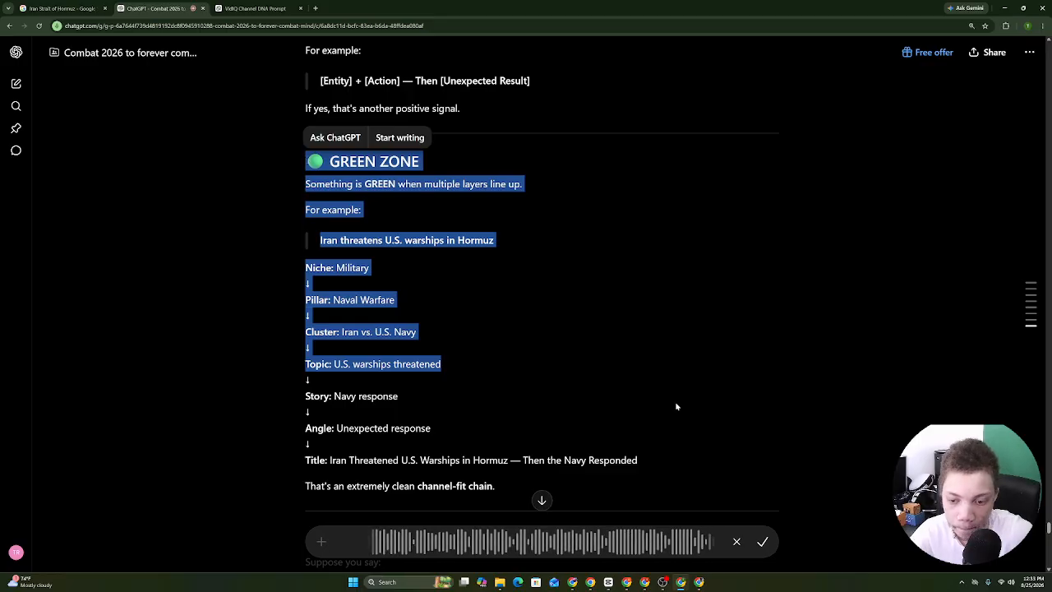
pyautogui.click(762, 540)
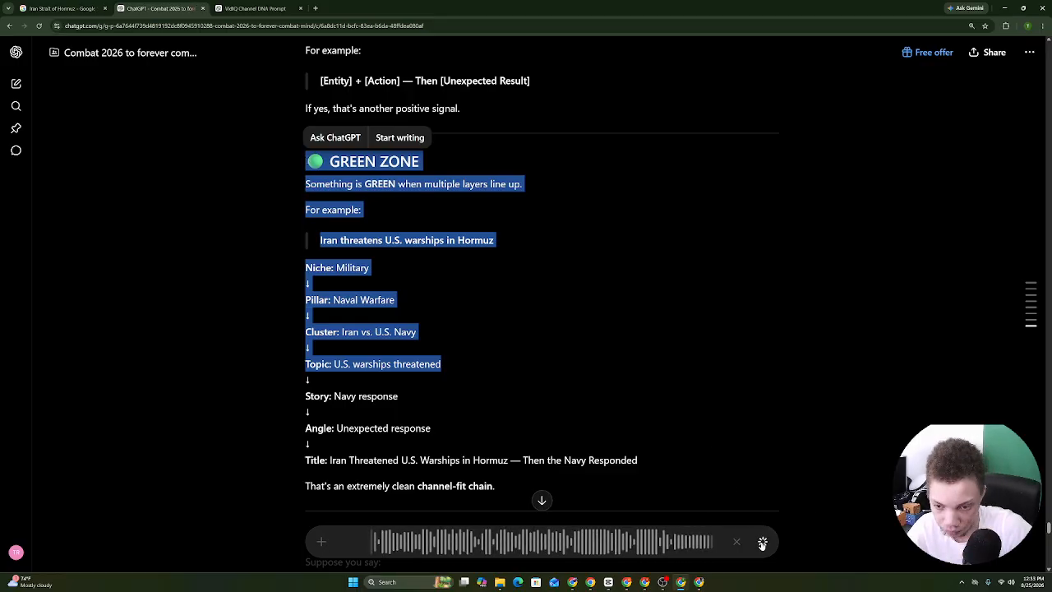
# Send the green-zone question and read the reply's opportunity list.
pyautogui.click(761, 544)
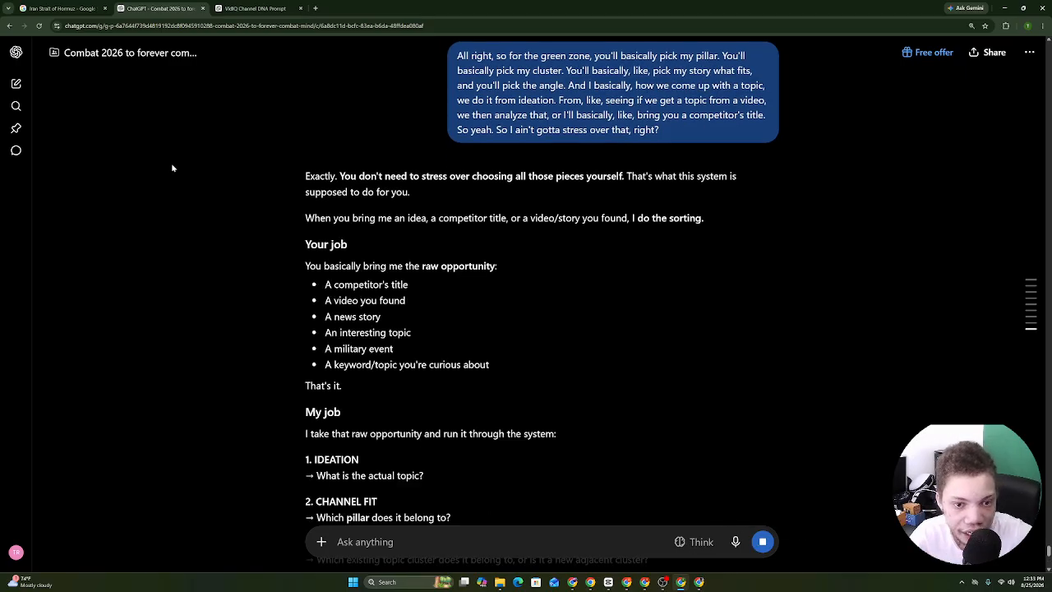
pyautogui.moveTo(304, 176); pyautogui.dragTo(403, 218)
pyautogui.moveTo(498, 219); pyautogui.dragTo(417, 245)
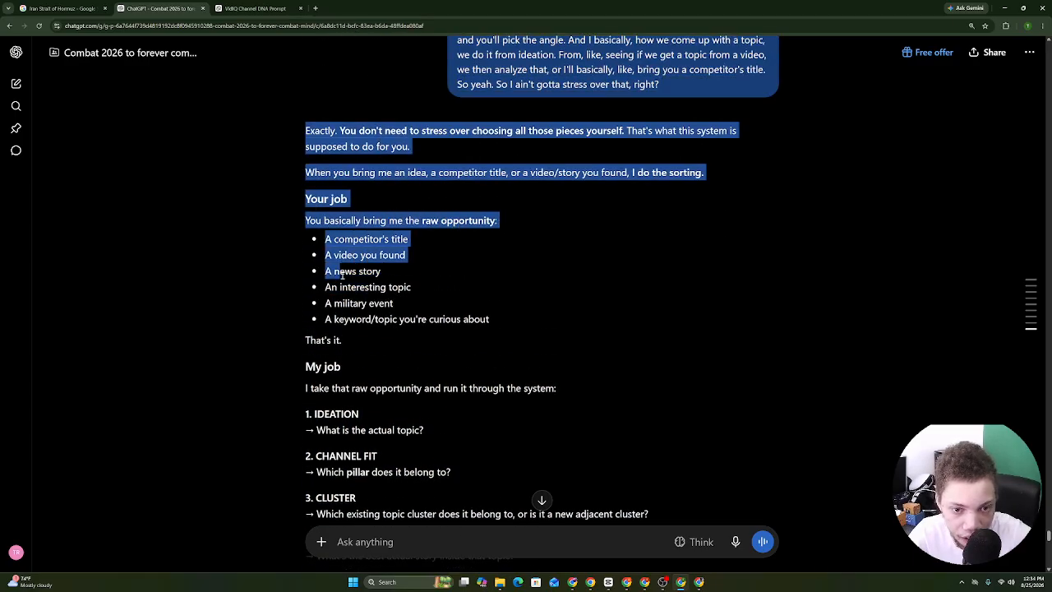
pyautogui.moveTo(329, 287); pyautogui.dragTo(436, 319)
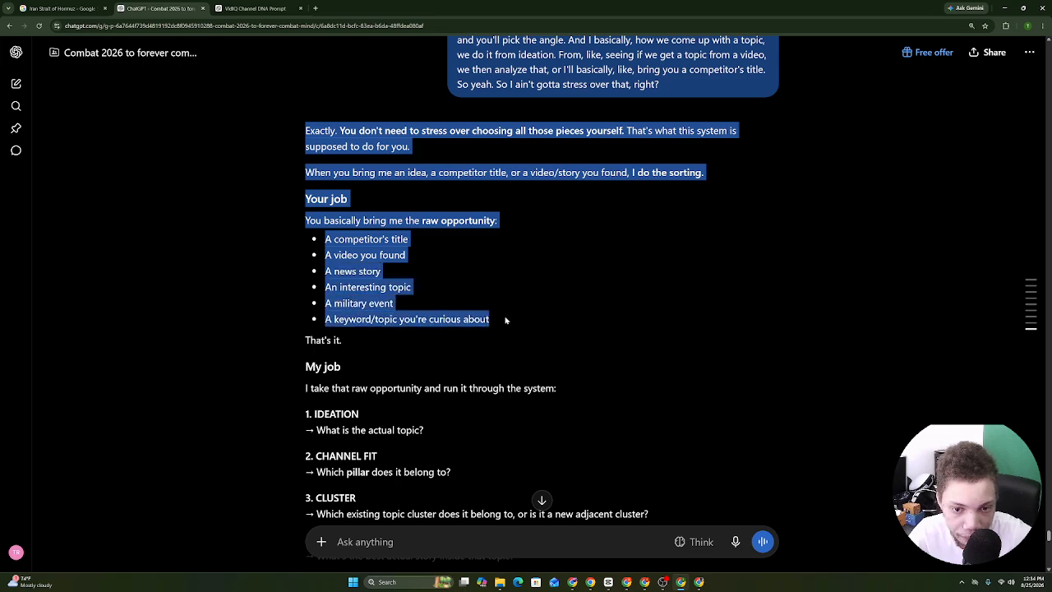
pyautogui.moveTo(507, 321); pyautogui.dragTo(408, 563)
pyautogui.click(509, 371)
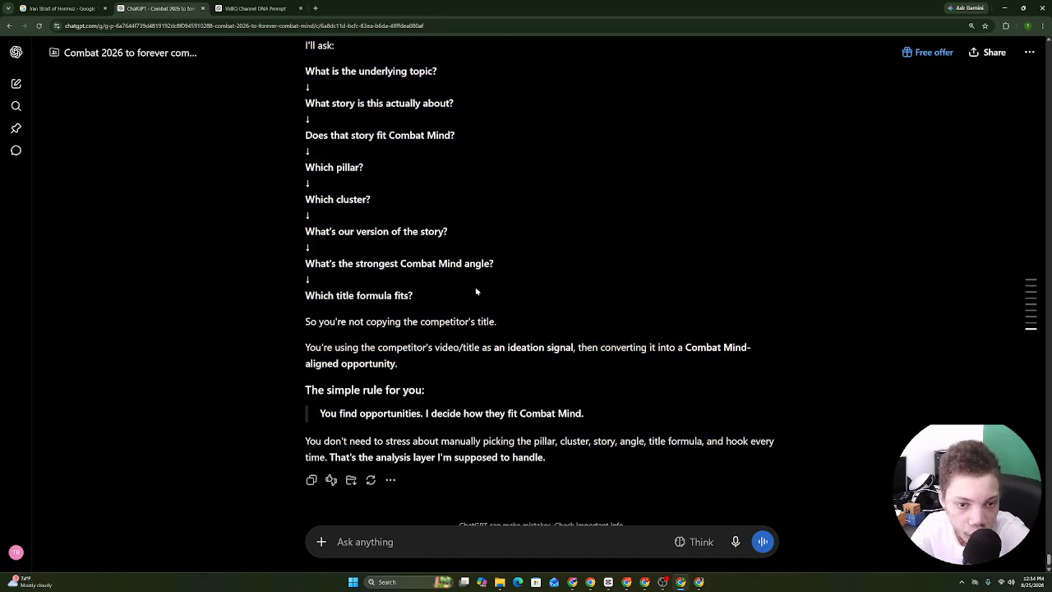
# Dictate a request for a lane-checking prompt with beginner tips on what fits the channel.
pyautogui.click(734, 541)
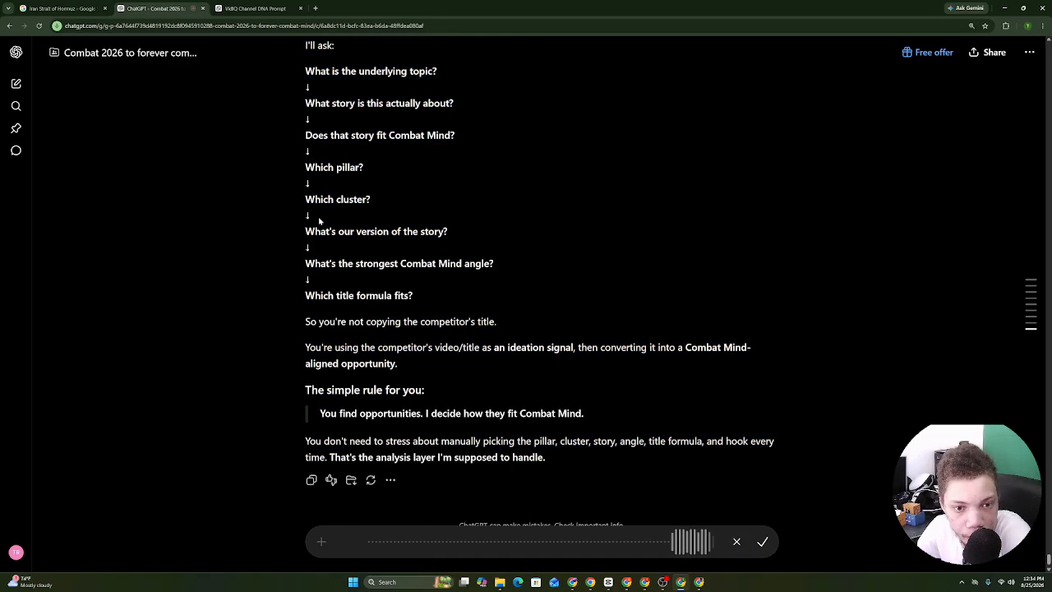
pyautogui.moveTo(307, 197); pyautogui.dragTo(365, 75)
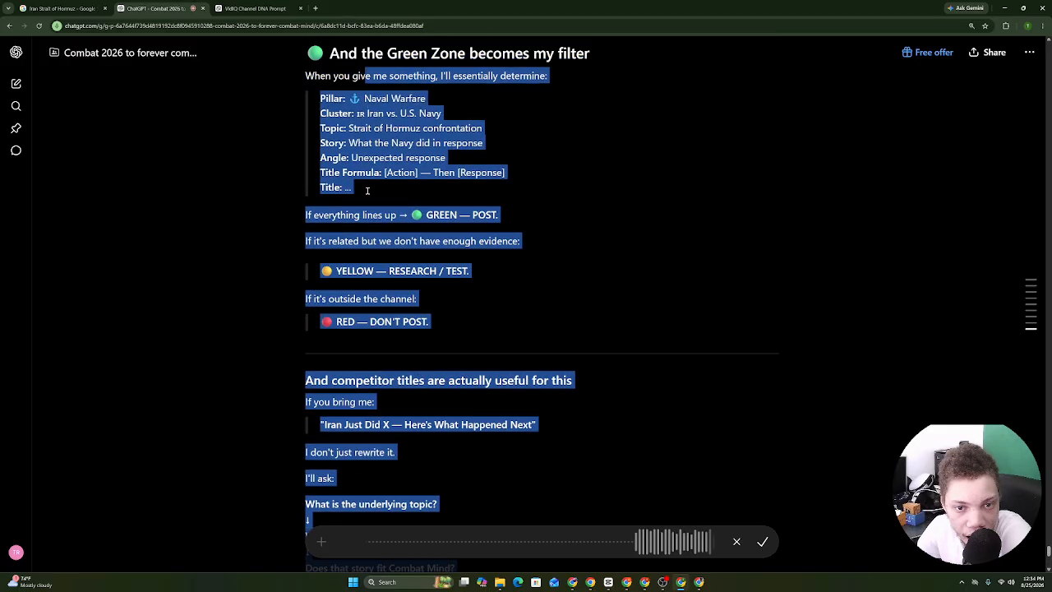
pyautogui.moveTo(368, 191); pyautogui.dragTo(319, 194)
pyautogui.click(762, 540)
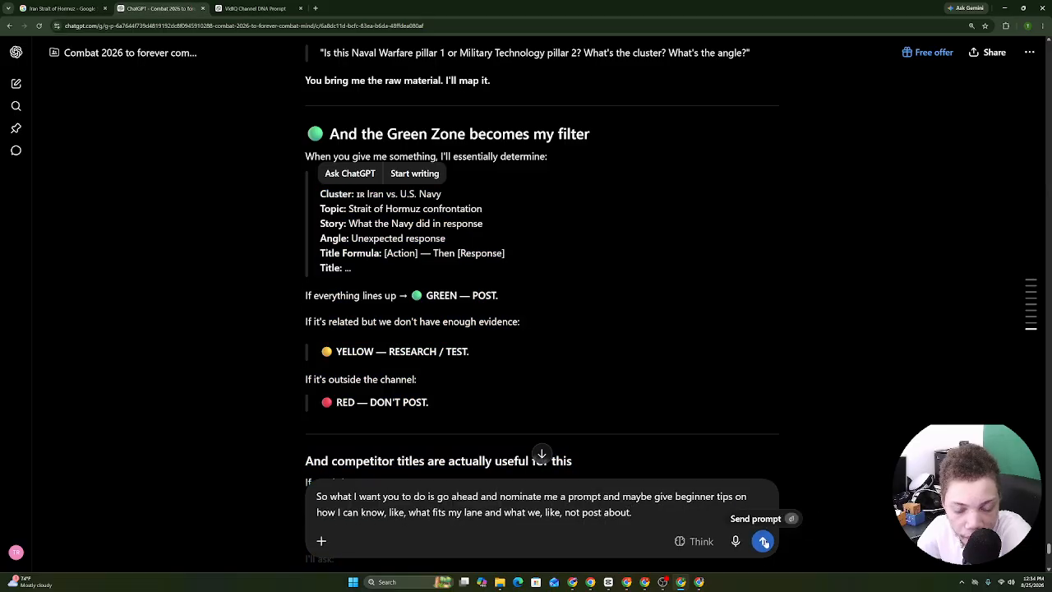
# Send the request for a simple Combat Mind Lane Checker prompt and select ChatGPT's reply.
pyautogui.click(763, 541)
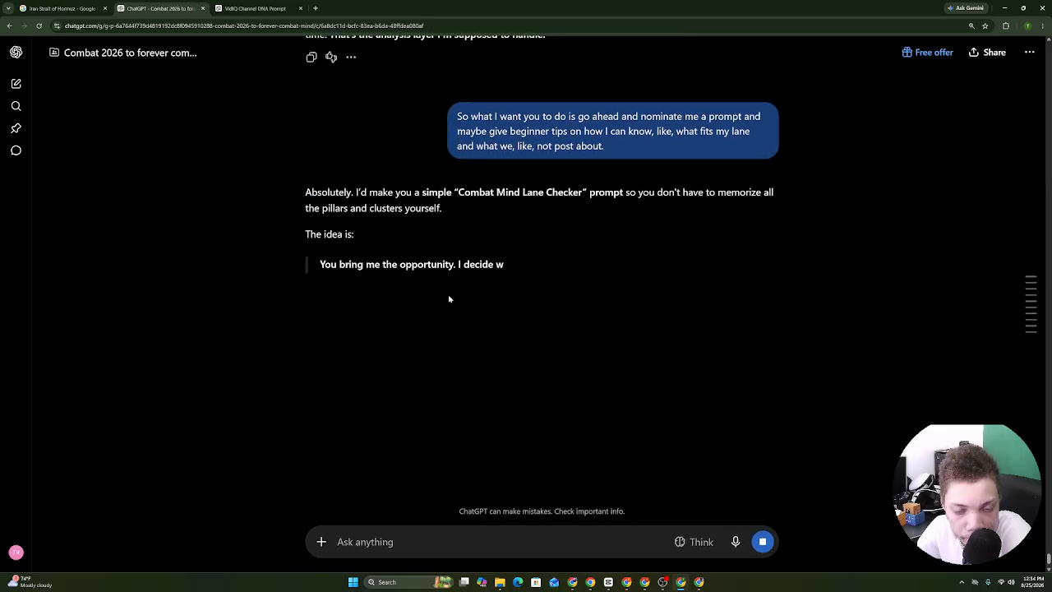
pyautogui.moveTo(302, 191); pyautogui.dragTo(534, 587)
pyautogui.moveTo(551, 441); pyautogui.dragTo(399, 85)
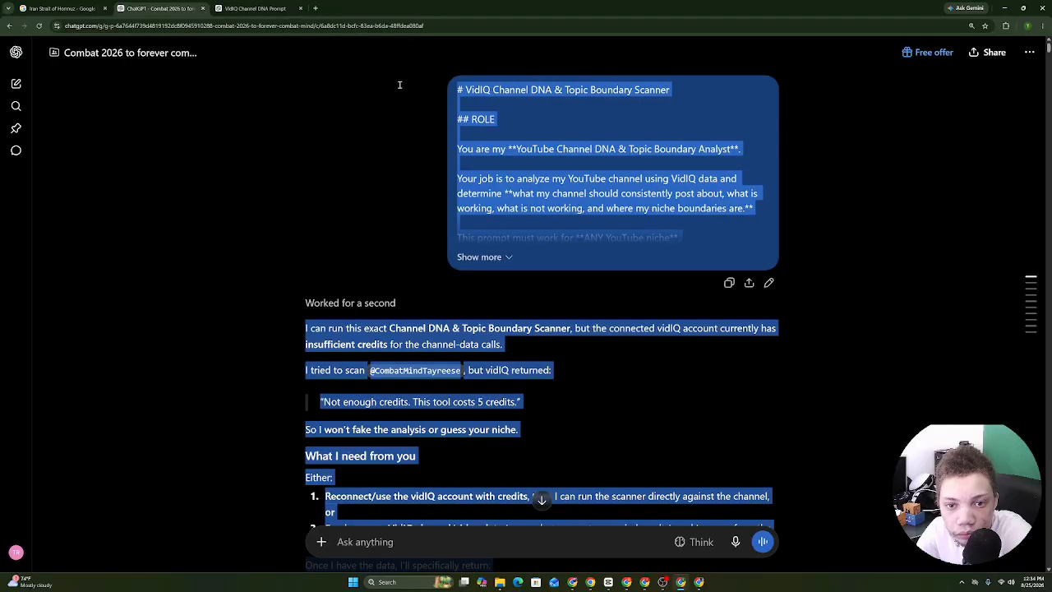
# Copy the lane-checker reply and bring up paste options at the end of the channel DNA doc.
pyautogui.rightClick(477, 85)
pyautogui.click(495, 99)
pyautogui.click(618, 580)
pyautogui.rightClick(536, 554)
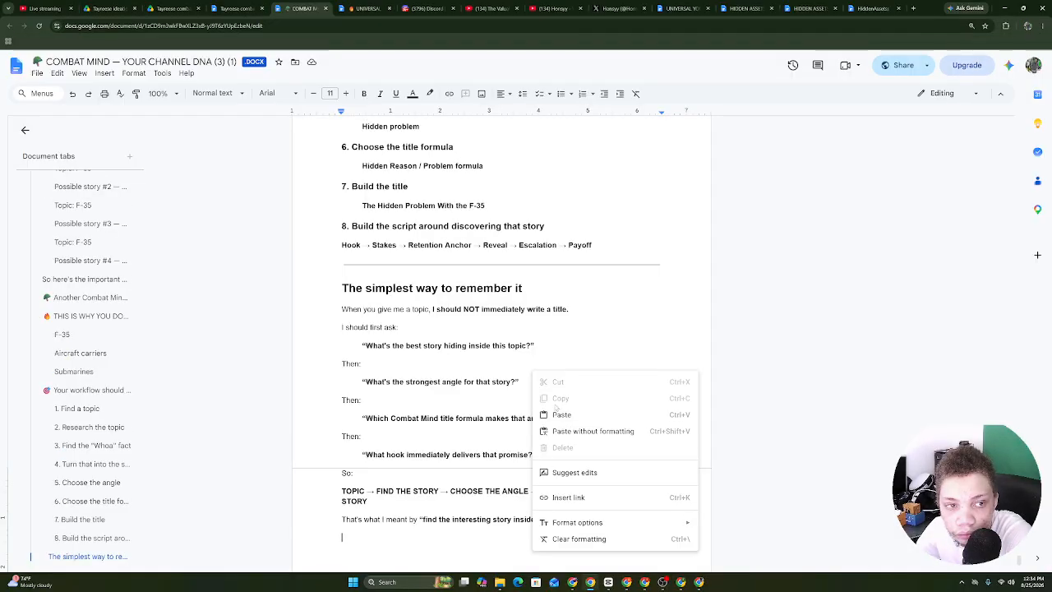
# Paste the lane-checker guide at the end of the channel DNA doc.
pyautogui.click(562, 414)
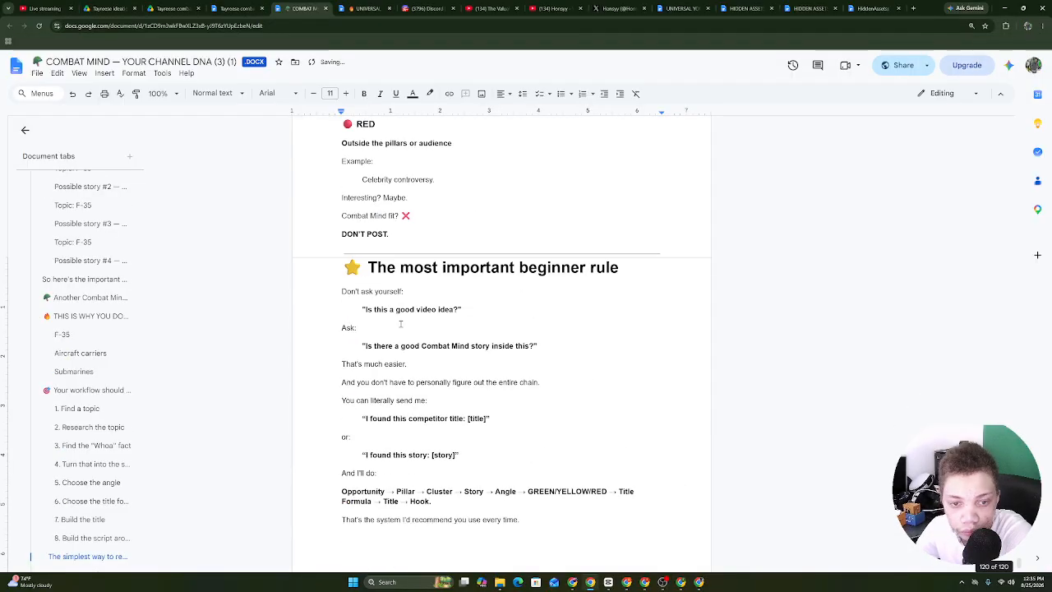
pyautogui.moveTo(367, 268); pyautogui.dragTo(345, 303)
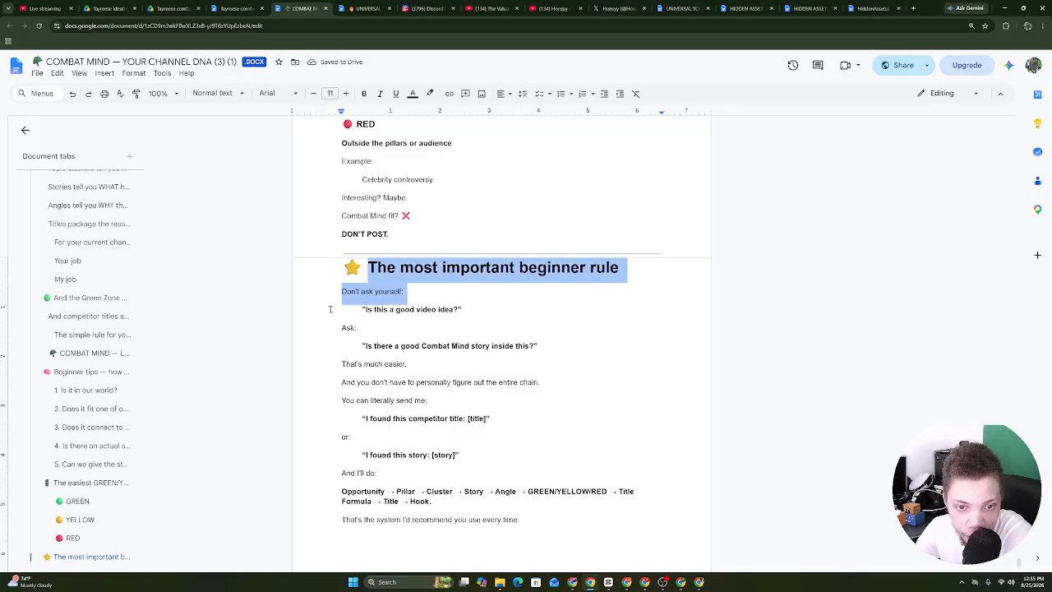
pyautogui.click(350, 291)
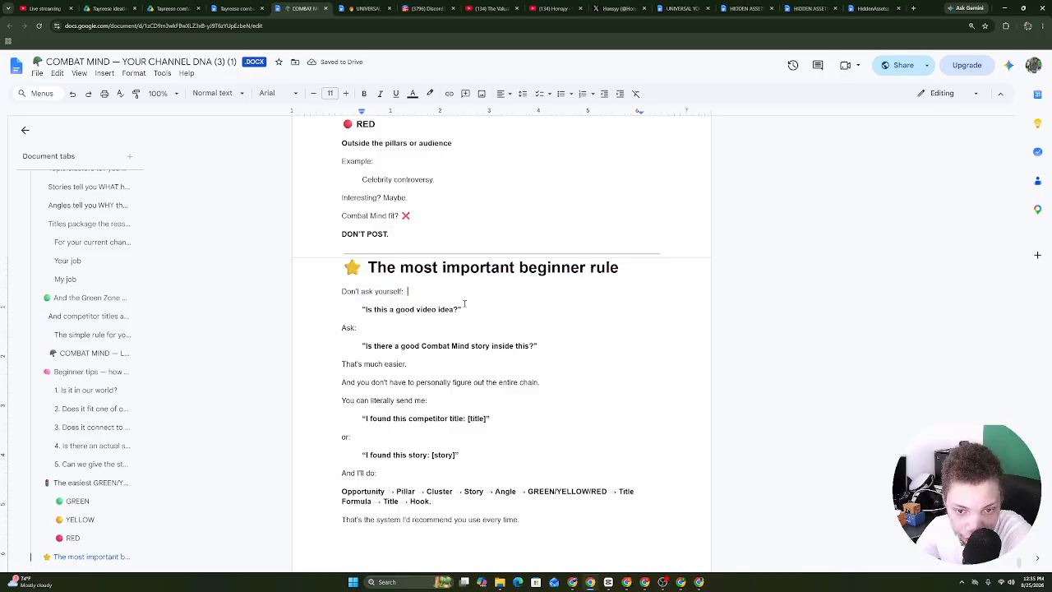
pyautogui.moveTo(472, 306); pyautogui.dragTo(360, 312)
pyautogui.click(342, 328)
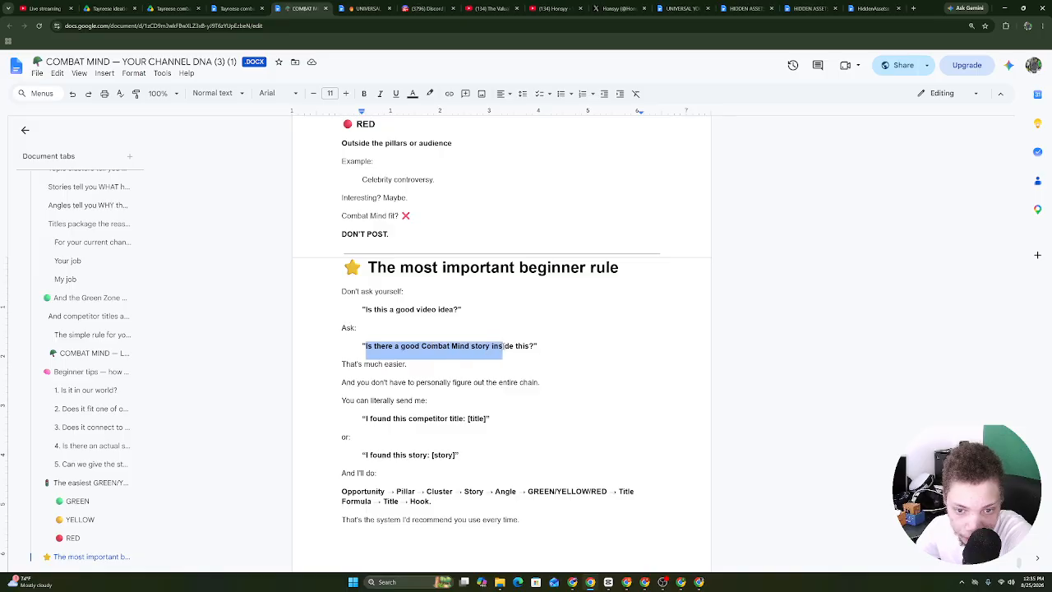
pyautogui.click(543, 346)
# Copy the 'most important beginner rule' section through the end of the doc.
pyautogui.moveTo(341, 266); pyautogui.dragTo(573, 575)
pyautogui.rightClick(503, 474)
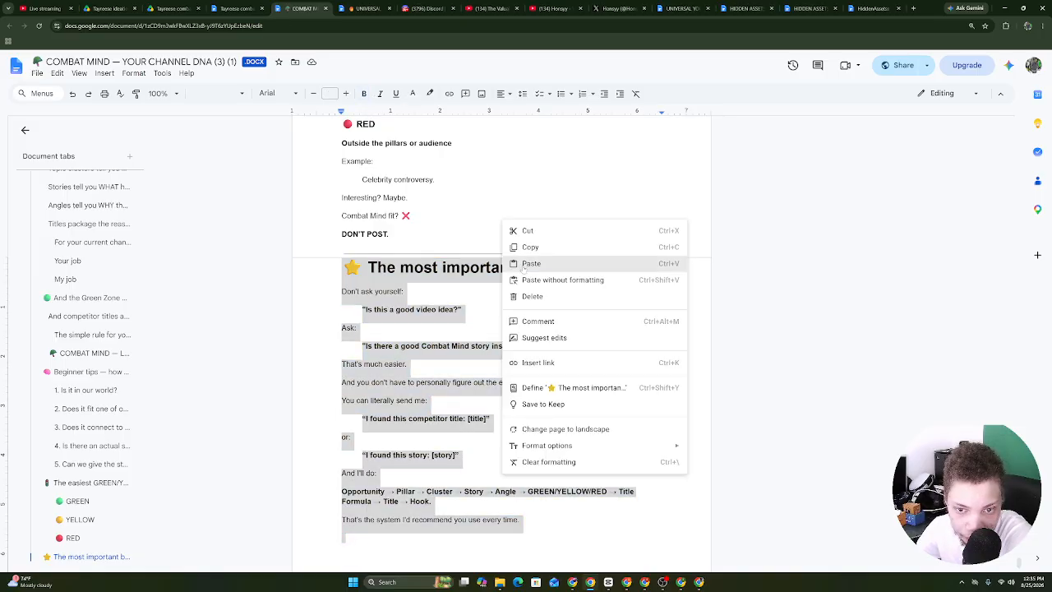
pyautogui.click(526, 246)
pyautogui.click(682, 581)
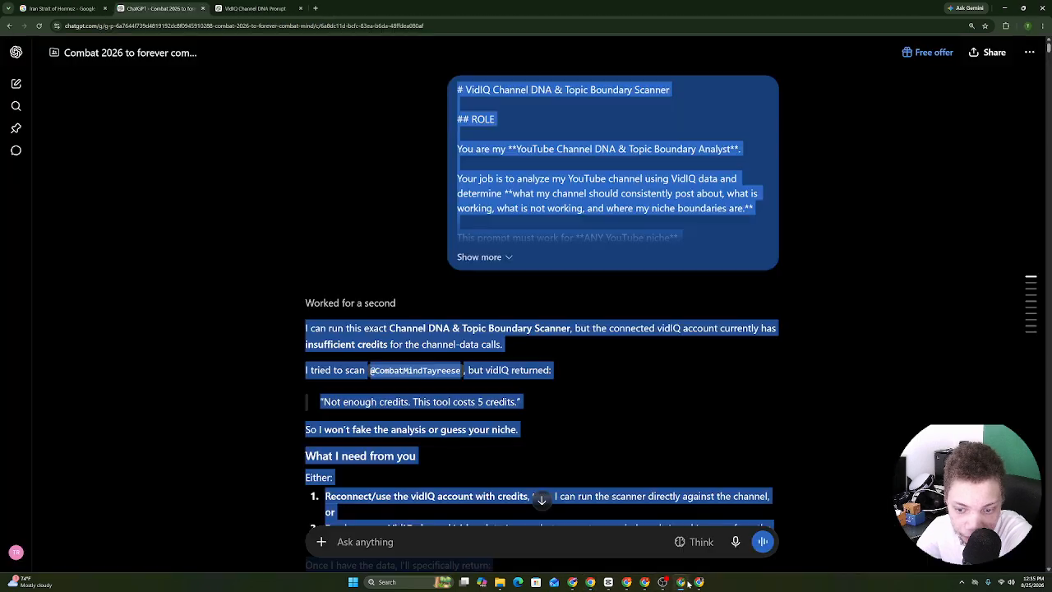
# Send the pasted beginner rule section with a dictated request for a clearer explanation.
pyautogui.rightClick(595, 540)
pyautogui.click(625, 469)
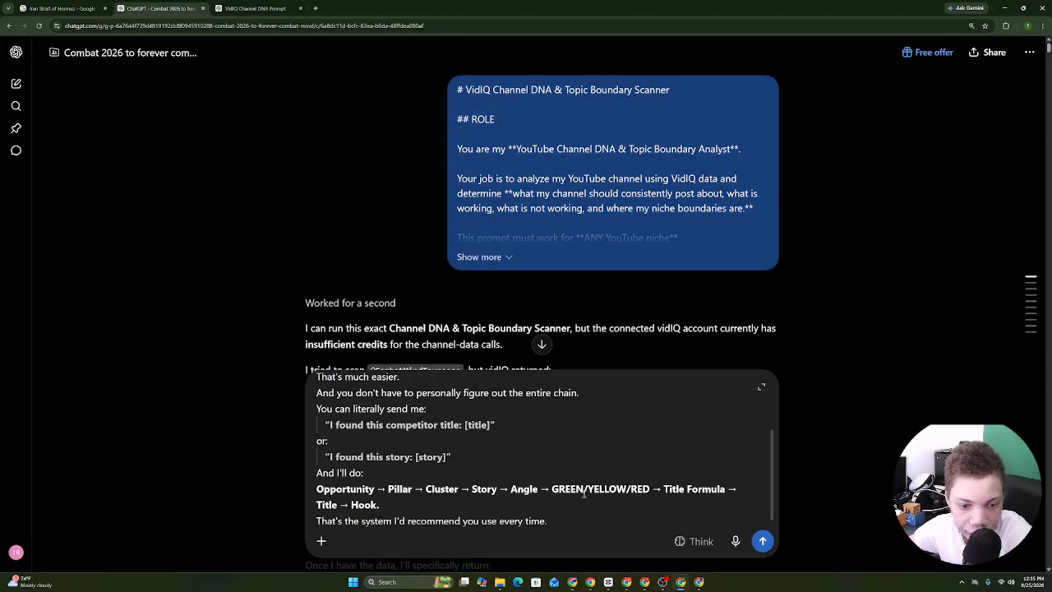
pyautogui.click(736, 541)
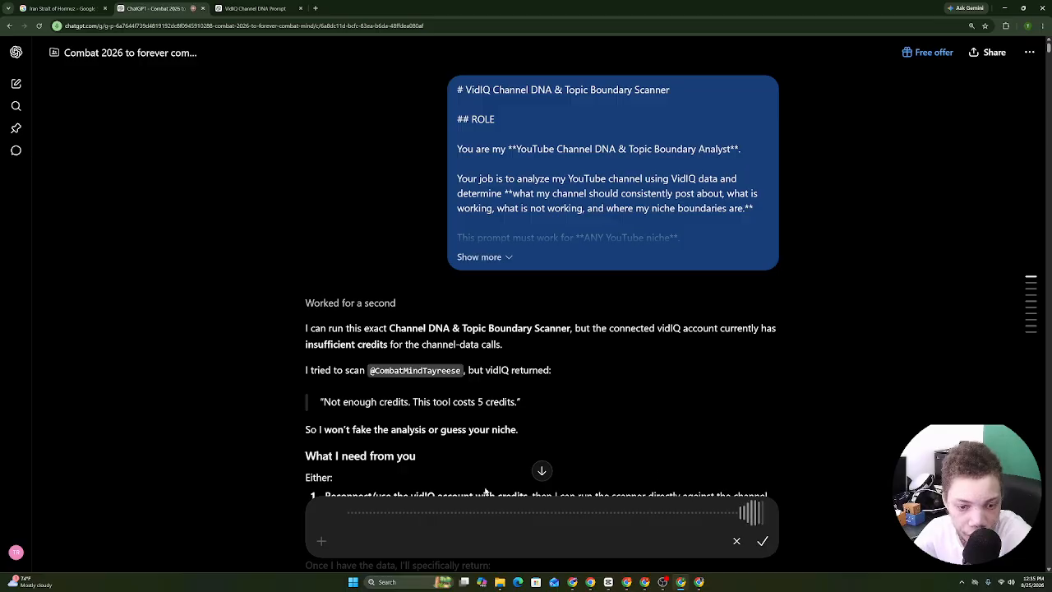
pyautogui.click(761, 541)
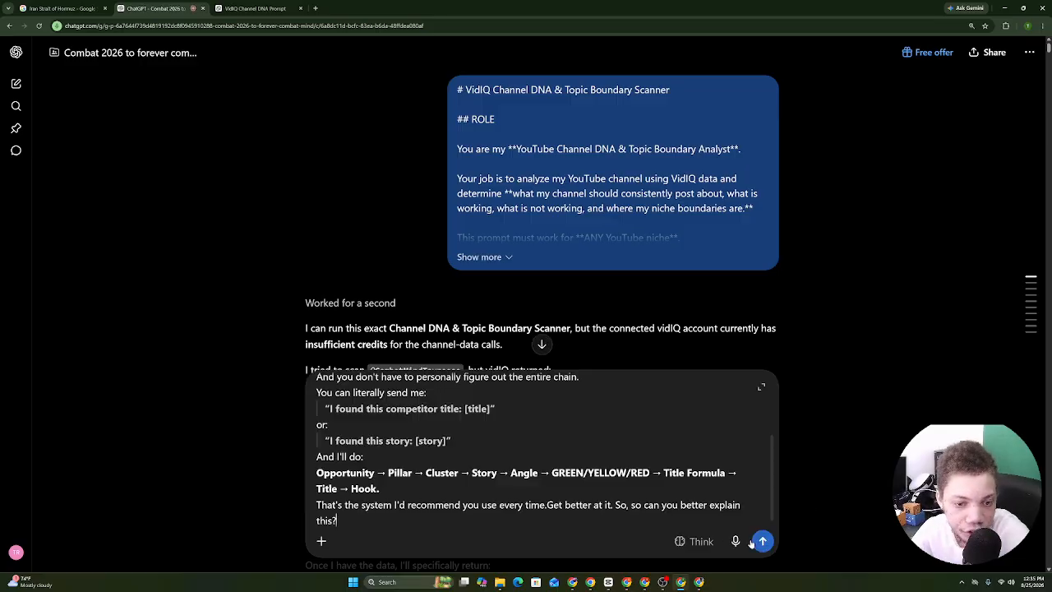
pyautogui.click(751, 542)
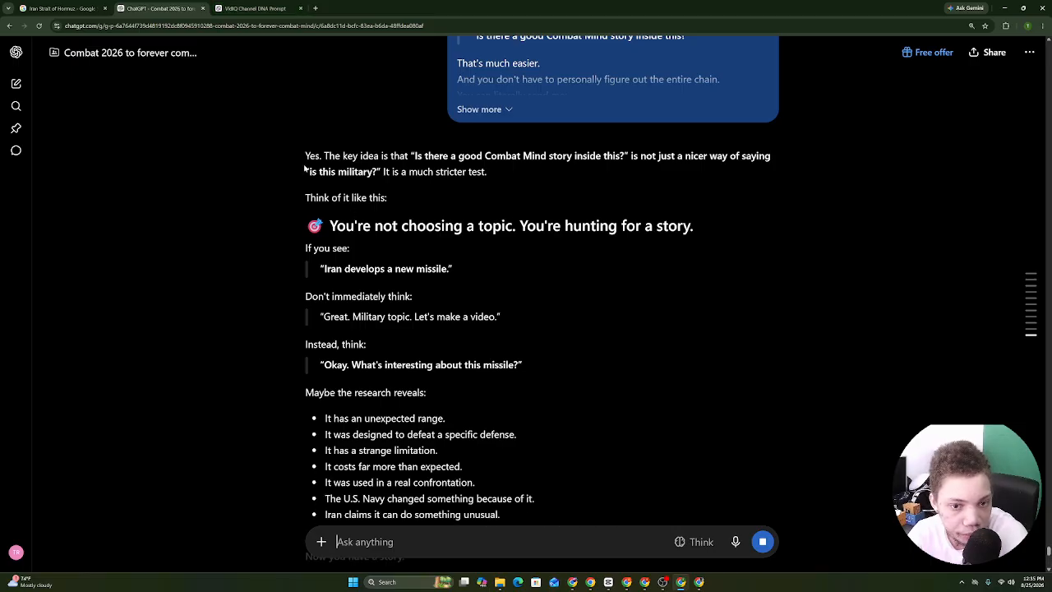
# Copy ChatGPT's explanation about hunting for a story instead of a topic.
pyautogui.moveTo(305, 155); pyautogui.dragTo(368, 283)
pyautogui.moveTo(464, 274); pyautogui.dragTo(406, 202)
pyautogui.scroll(-3, 442, 366)
pyautogui.click(542, 499)
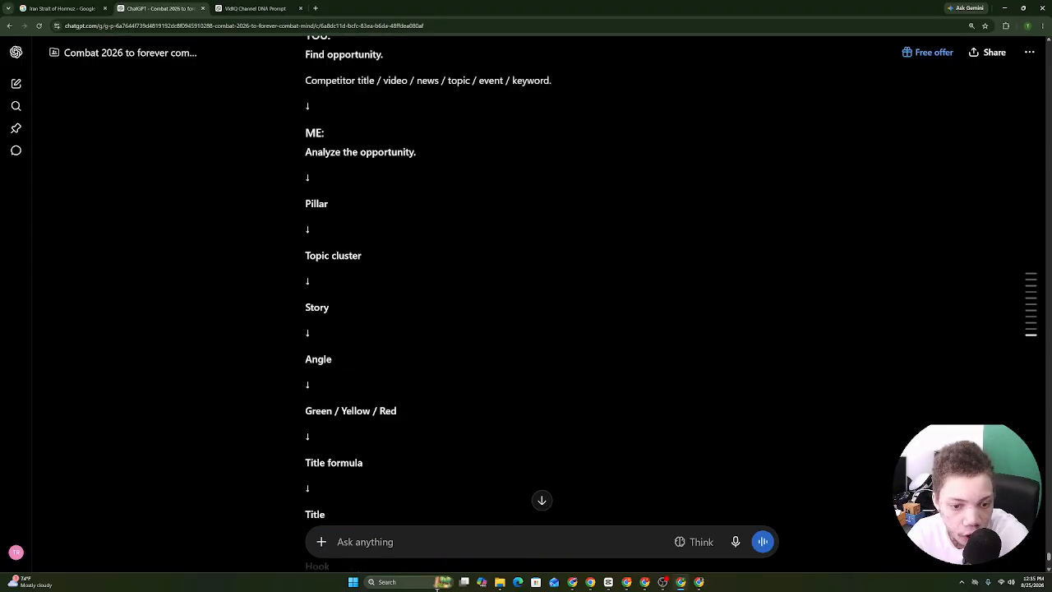
pyautogui.moveTo(428, 588); pyautogui.dragTo(540, 449)
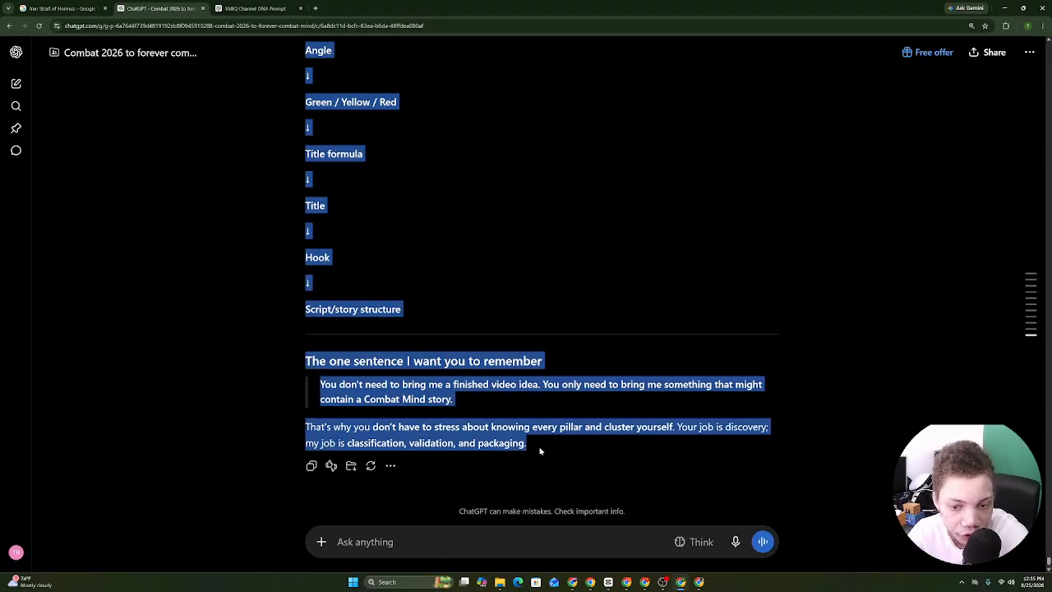
pyautogui.rightClick(474, 405)
pyautogui.click(501, 417)
# Paste the story-hunting explanation at the end of the channel DNA doc, then start a new ChatGPT dictation.
pyautogui.click(590, 582)
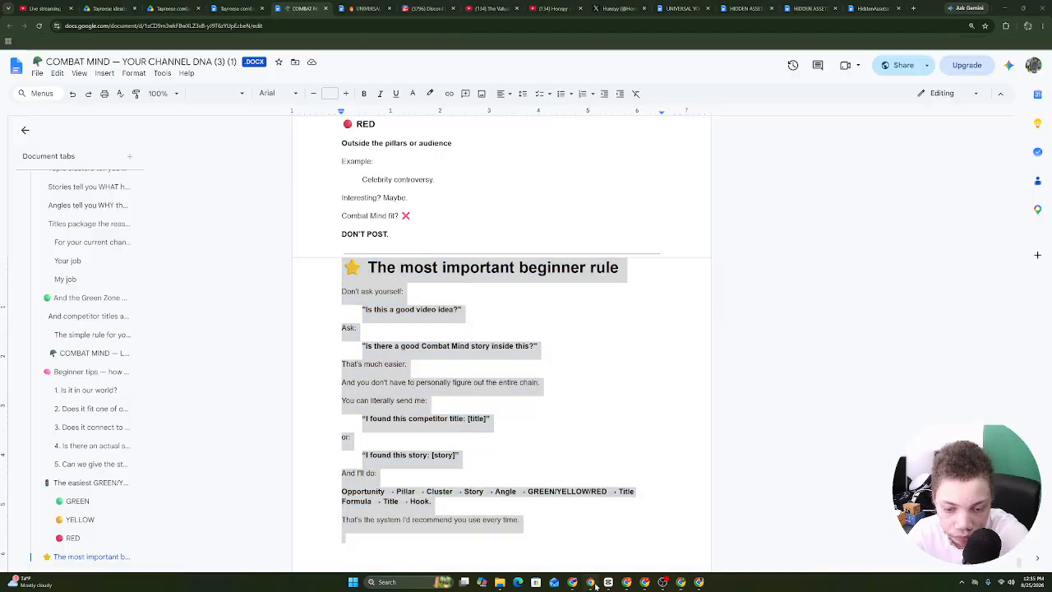
pyautogui.click(419, 552)
pyautogui.rightClick(383, 532)
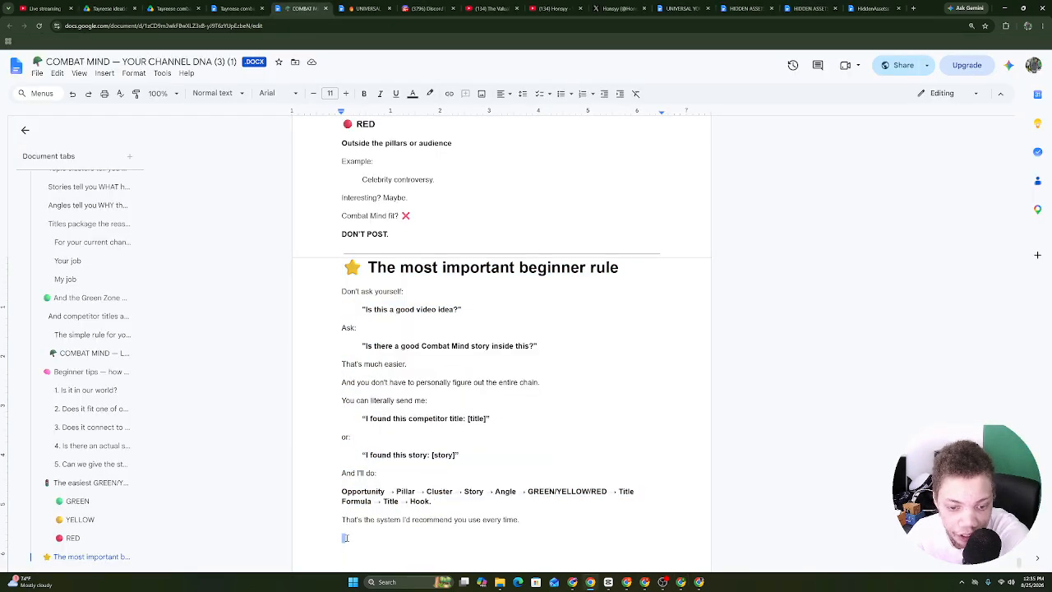
pyautogui.rightClick(345, 538)
pyautogui.rightClick(346, 538)
pyautogui.click(374, 401)
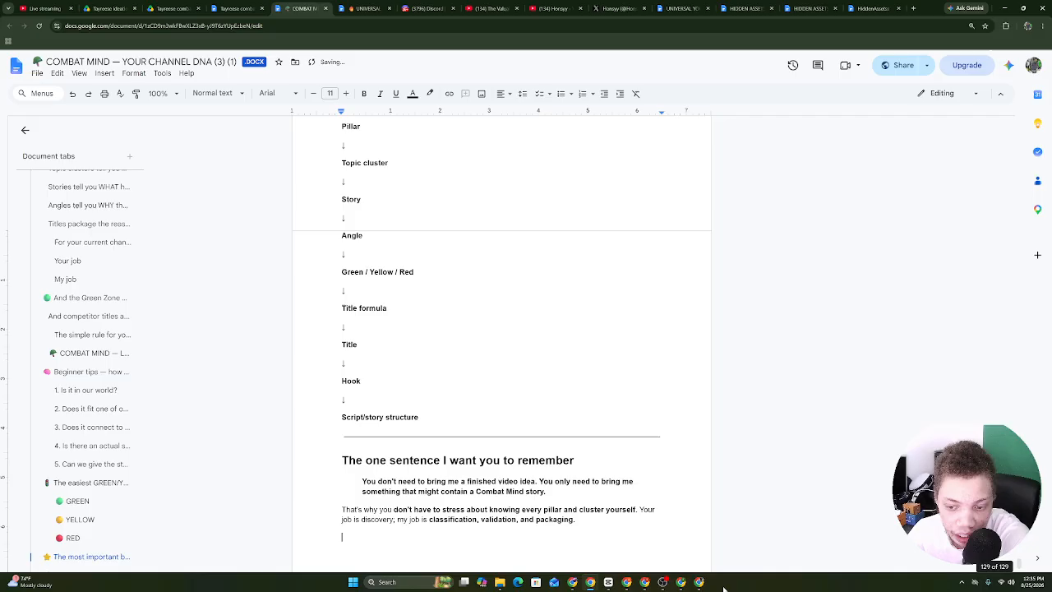
pyautogui.click(681, 582)
pyautogui.click(734, 543)
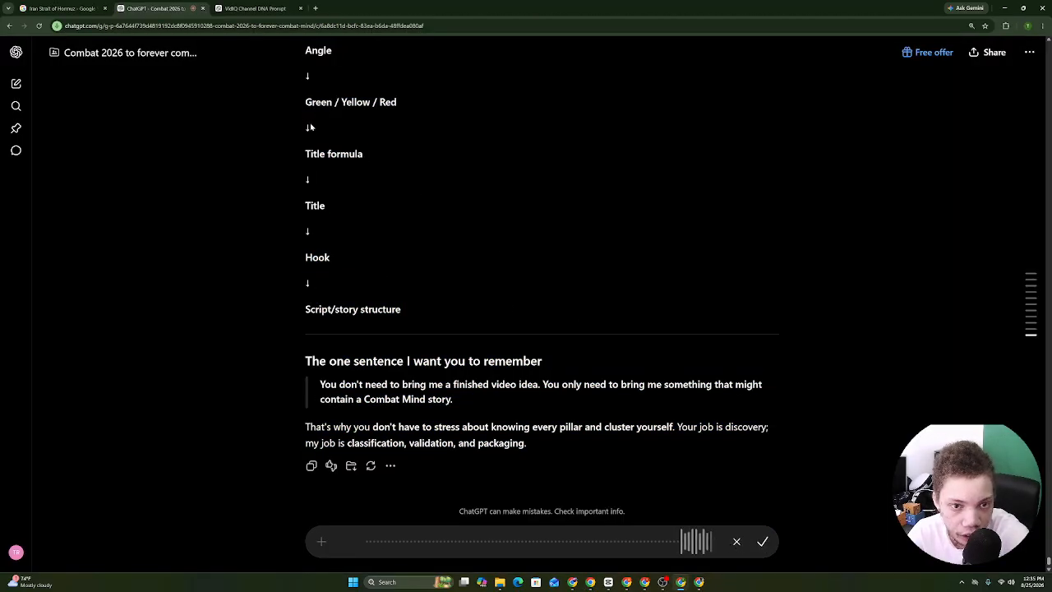
# Dictate a question about the Combat Mind story pillars and title system while reviewing the GREEN list.
pyautogui.moveTo(306, 102); pyautogui.dragTo(327, 359)
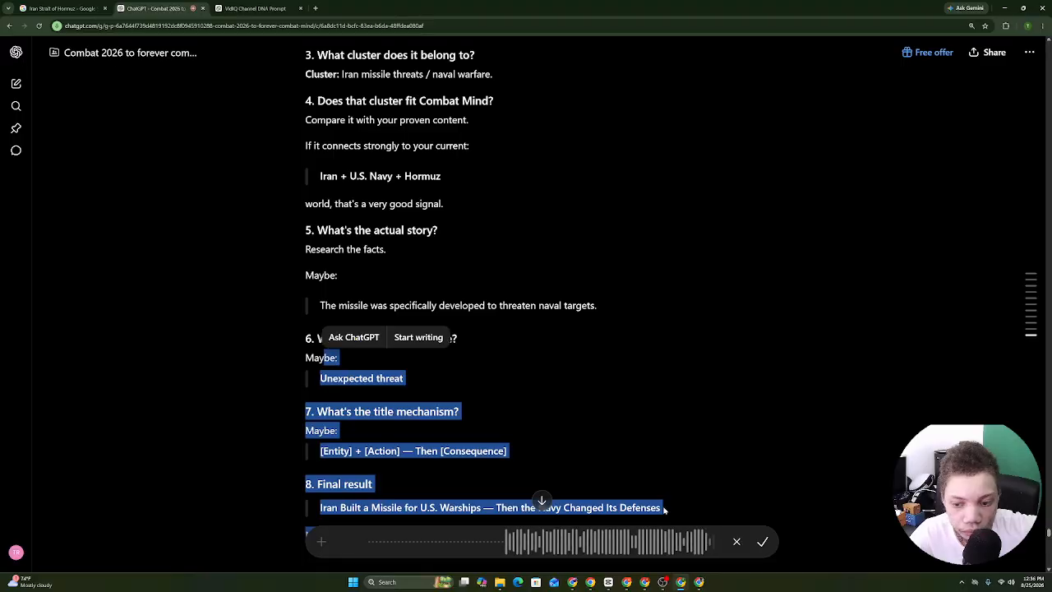
pyautogui.click(759, 541)
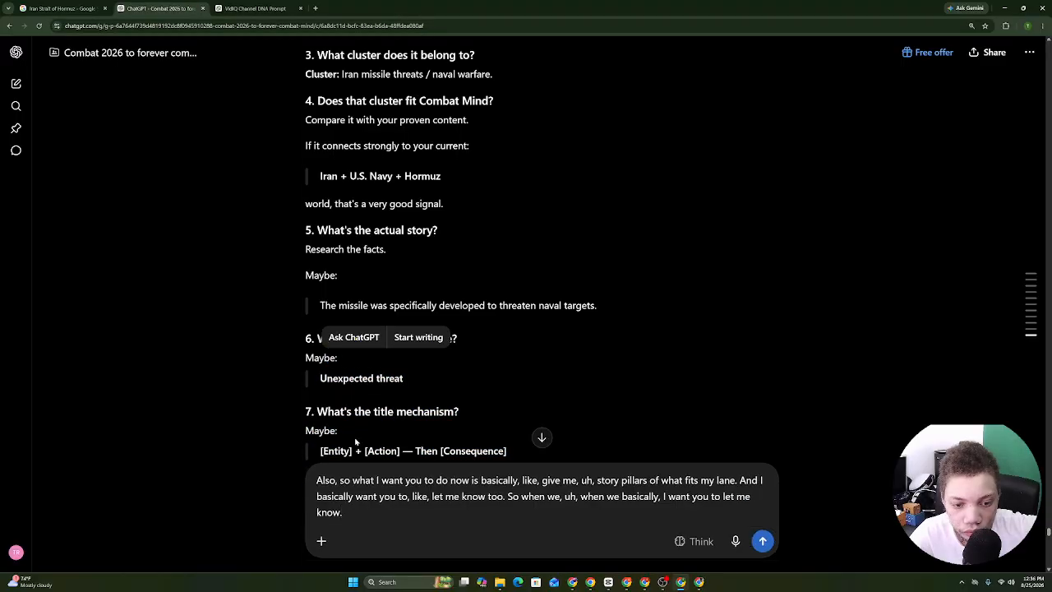
pyautogui.click(735, 541)
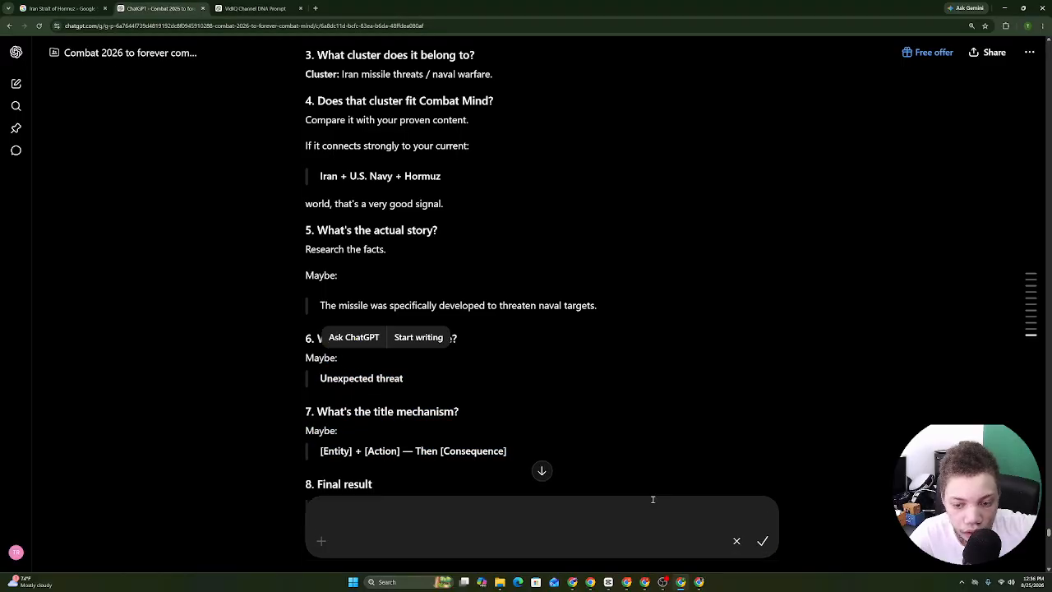
pyautogui.moveTo(306, 92); pyautogui.dragTo(321, 483)
pyautogui.click(321, 483)
pyautogui.scroll(-6, 321, 460)
pyautogui.moveTo(316, 325); pyautogui.dragTo(683, 453)
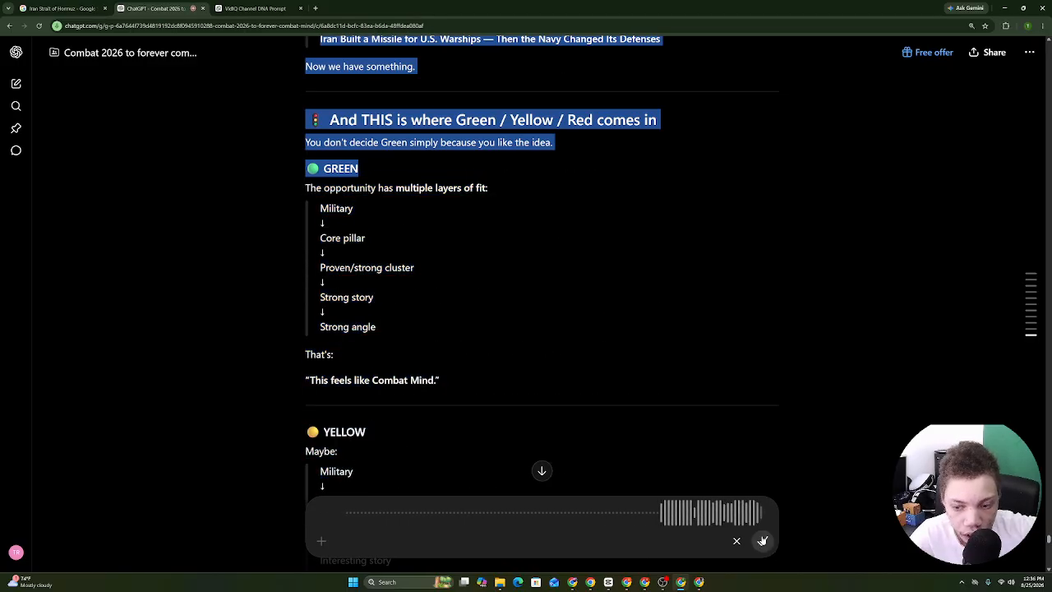
pyautogui.click(404, 361)
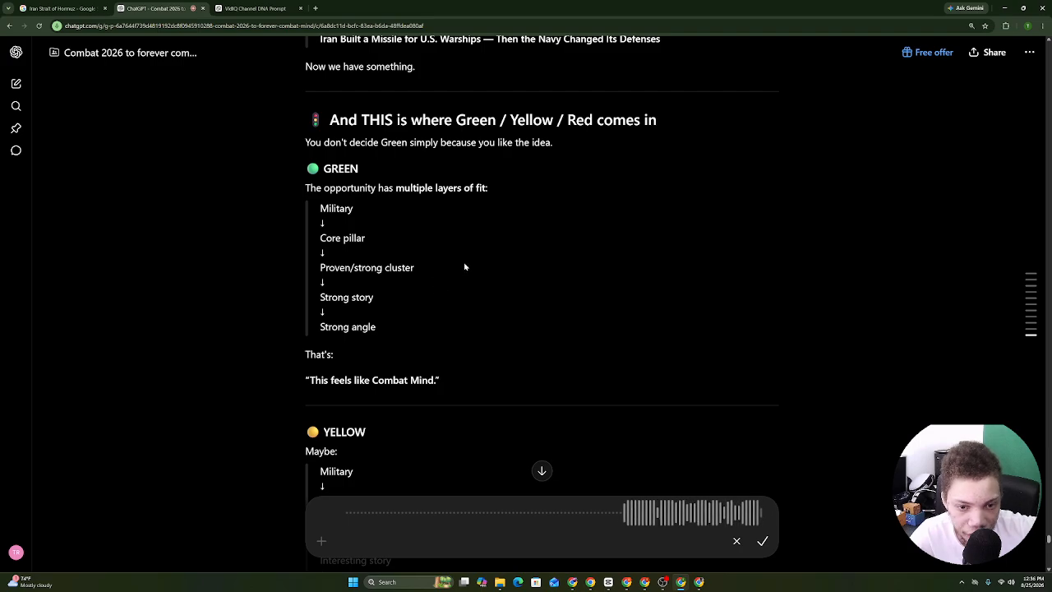
pyautogui.scroll(-1, 465, 267)
pyautogui.moveTo(302, 89); pyautogui.dragTo(508, 313)
pyautogui.click(381, 226)
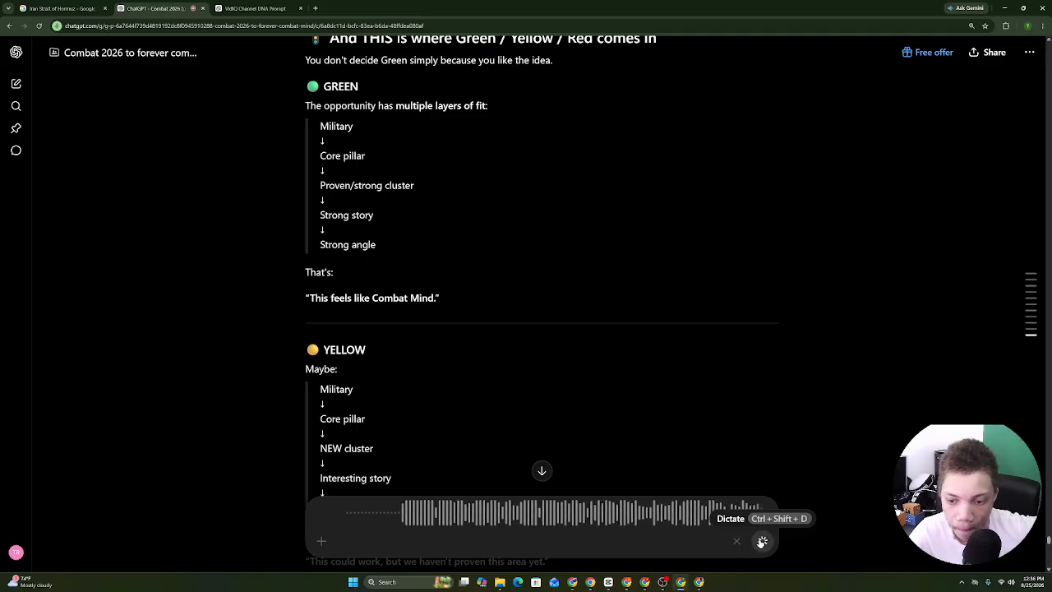
pyautogui.click(761, 542)
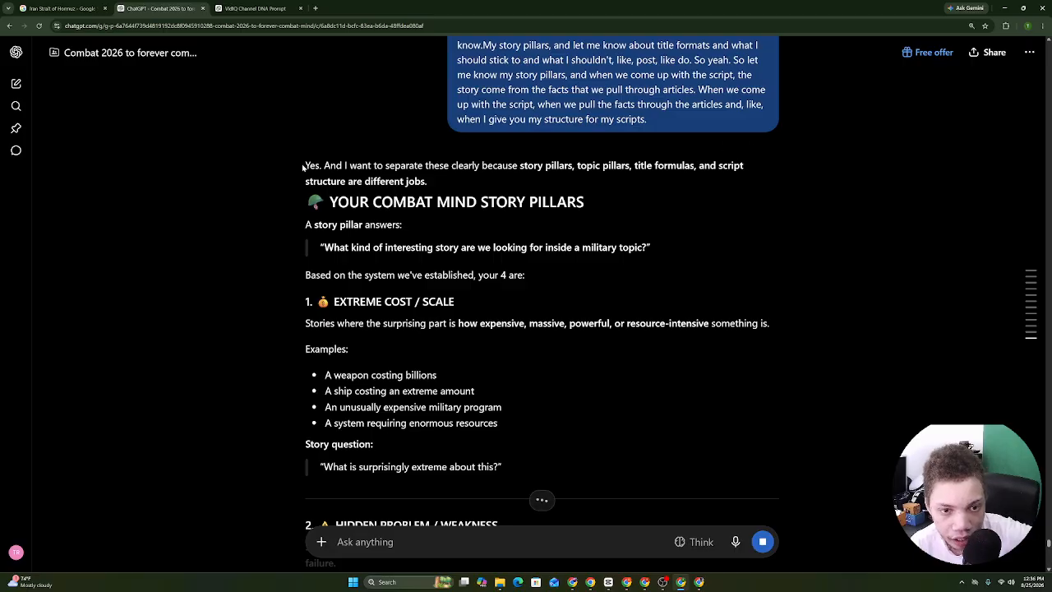
# Copy ChatGPT's full reply on the facts→story→angle→title flow, title formats and system recap.
pyautogui.moveTo(303, 167); pyautogui.dragTo(397, 192)
pyautogui.moveTo(329, 208); pyautogui.dragTo(414, 225)
pyautogui.scroll(-8, 414, 225)
pyautogui.scroll(-20, 543, 288)
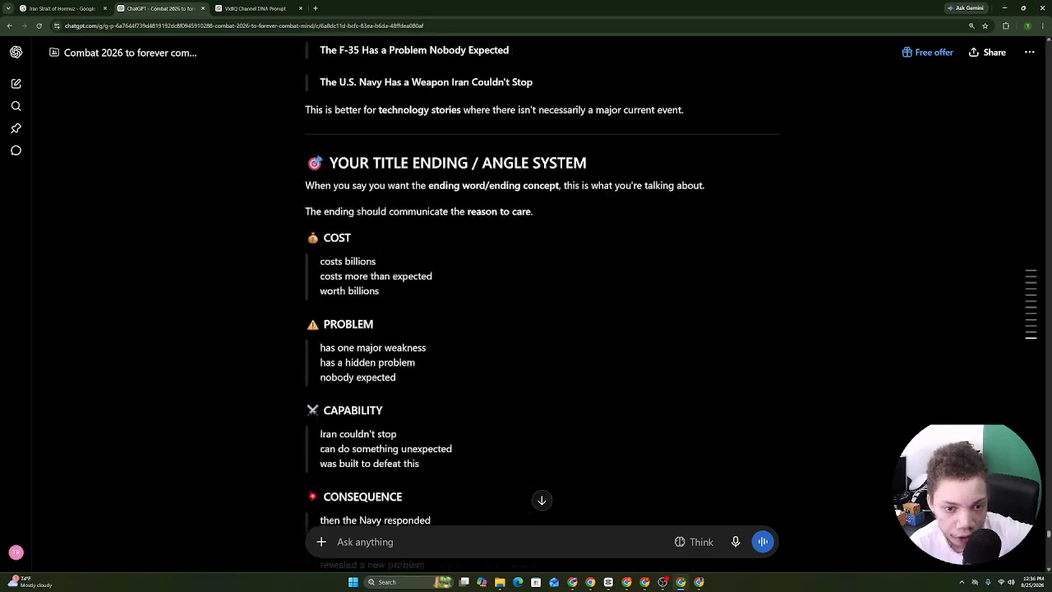
pyautogui.moveTo(428, 575); pyautogui.dragTo(434, 445)
pyautogui.rightClick(431, 429)
pyautogui.click(456, 440)
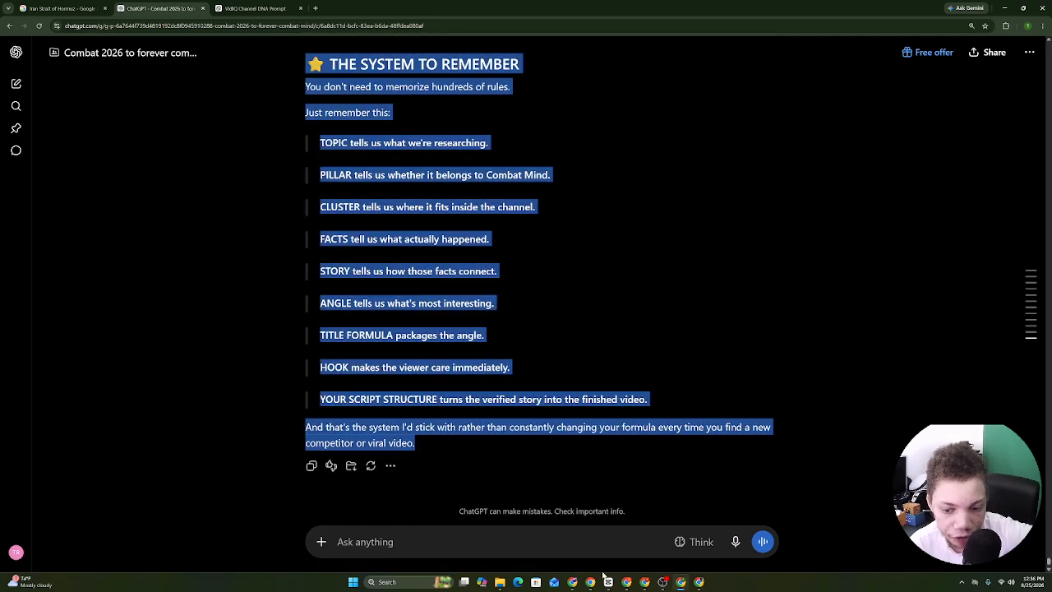
# Paste the story-pillar reply at the end of the channel DNA doc.
pyautogui.click(590, 581)
pyautogui.rightClick(447, 549)
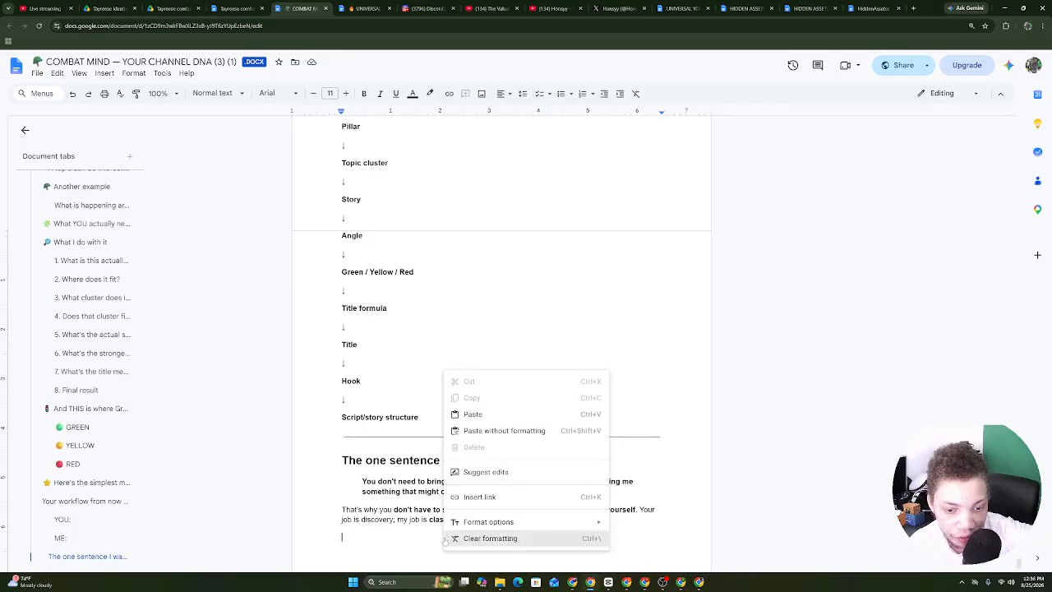
pyautogui.click(472, 414)
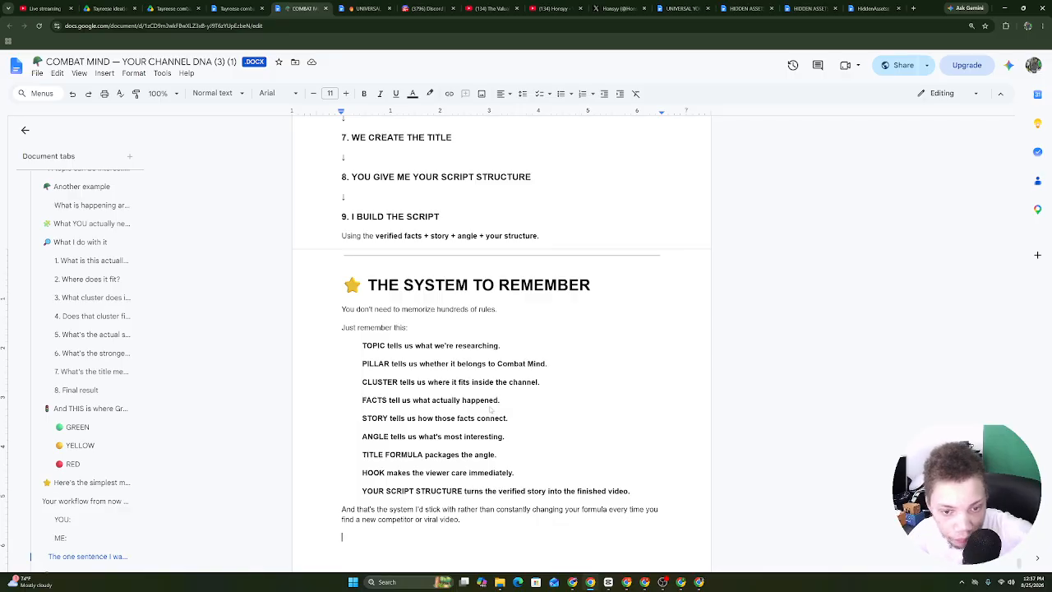
# Copy the THE SYSTEM TO REMEMBER section and bring up paste options in ChatGPT's message box.
pyautogui.moveTo(356, 330); pyautogui.dragTo(448, 367)
pyautogui.click(448, 368)
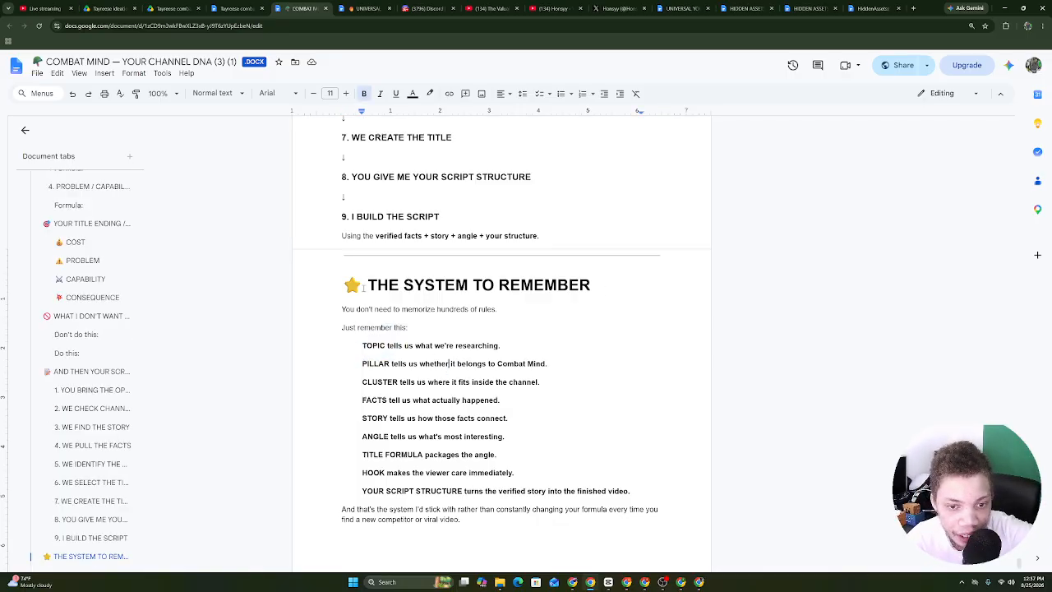
pyautogui.moveTo(343, 284); pyautogui.dragTo(345, 538)
pyautogui.rightClick(502, 492)
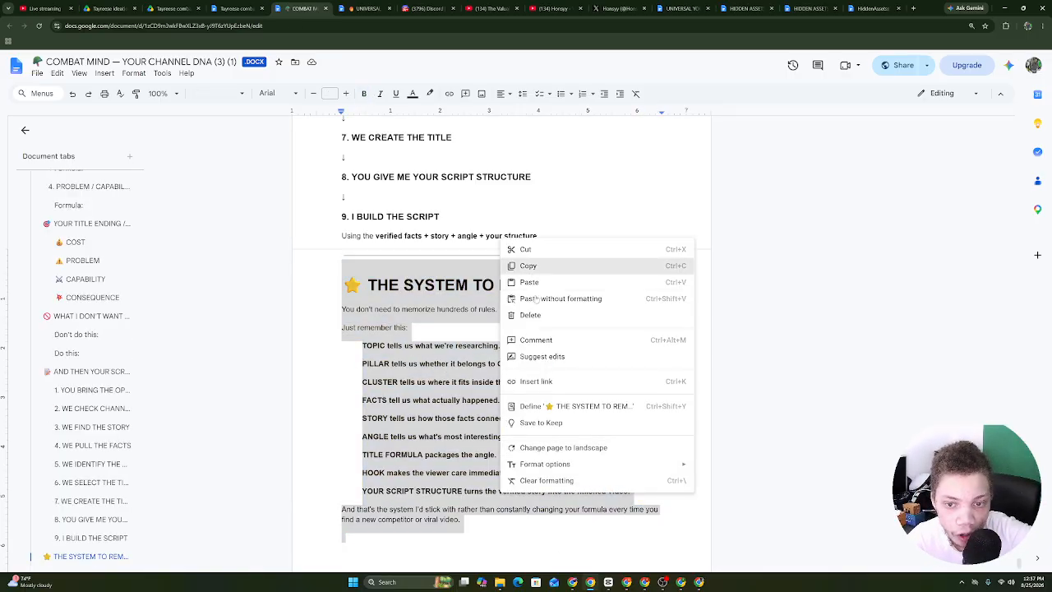
pyautogui.click(532, 267)
pyautogui.click(680, 582)
pyautogui.rightClick(563, 544)
# Send the pasted system section with a dictated request for a permanent Combat Mind content map.
pyautogui.click(593, 454)
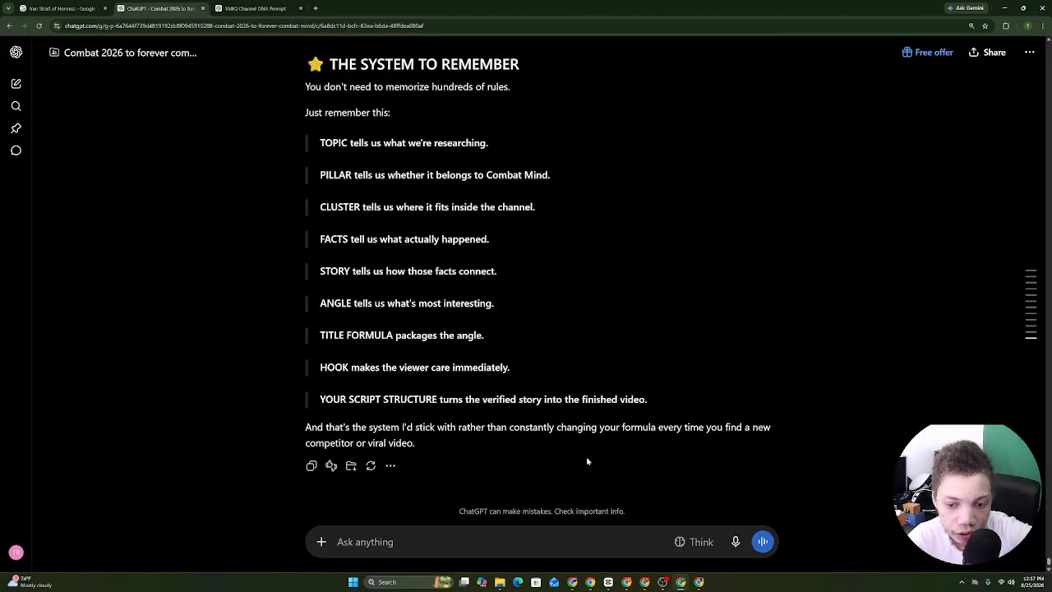
pyautogui.click(737, 542)
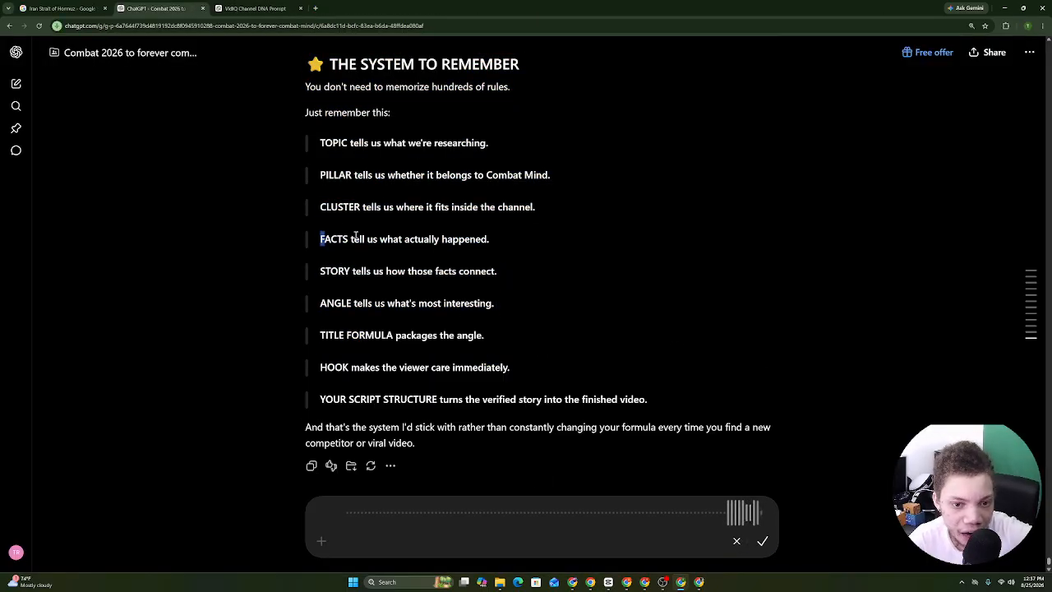
pyautogui.moveTo(356, 235); pyautogui.dragTo(502, 244)
pyautogui.moveTo(317, 274); pyautogui.dragTo(303, 298)
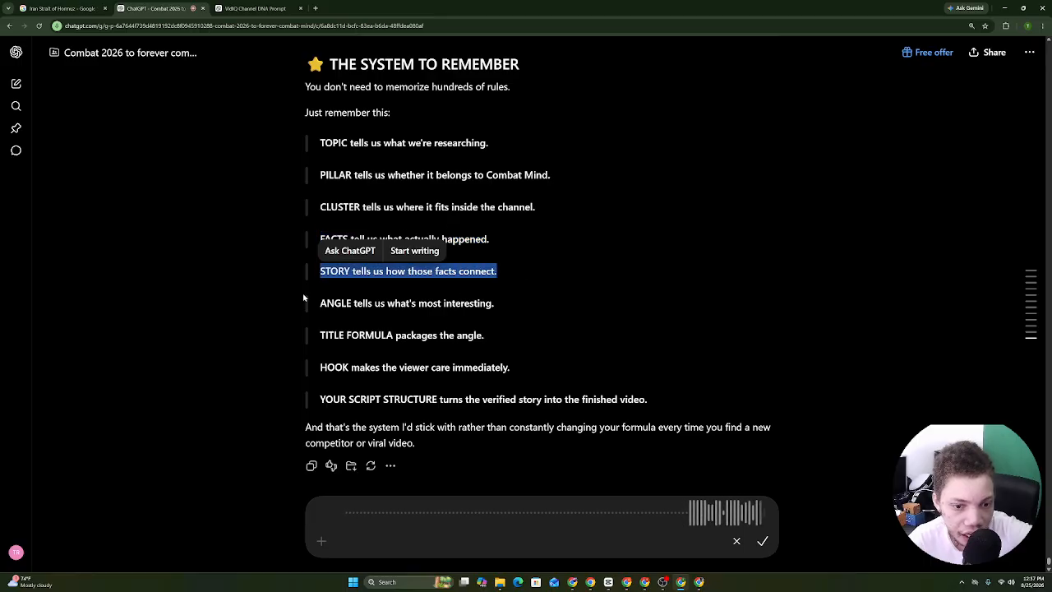
pyautogui.tripleClick(321, 340)
pyautogui.moveTo(326, 367); pyautogui.dragTo(559, 369)
pyautogui.moveTo(321, 409); pyautogui.dragTo(561, 401)
pyautogui.moveTo(647, 406); pyautogui.dragTo(647, 403)
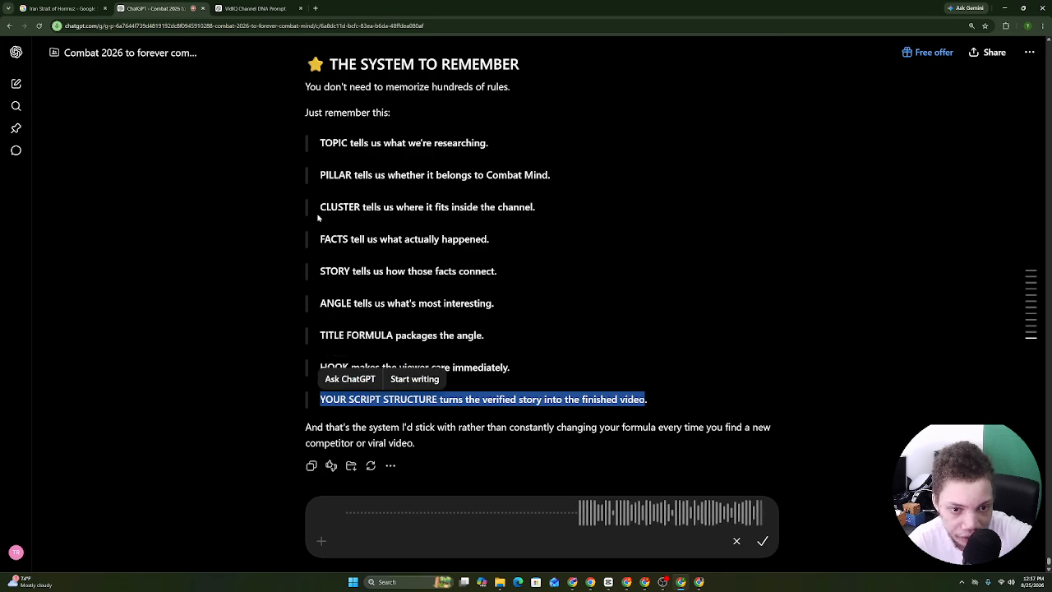
pyautogui.moveTo(317, 217); pyautogui.dragTo(568, 216)
pyautogui.moveTo(321, 175); pyautogui.dragTo(553, 178)
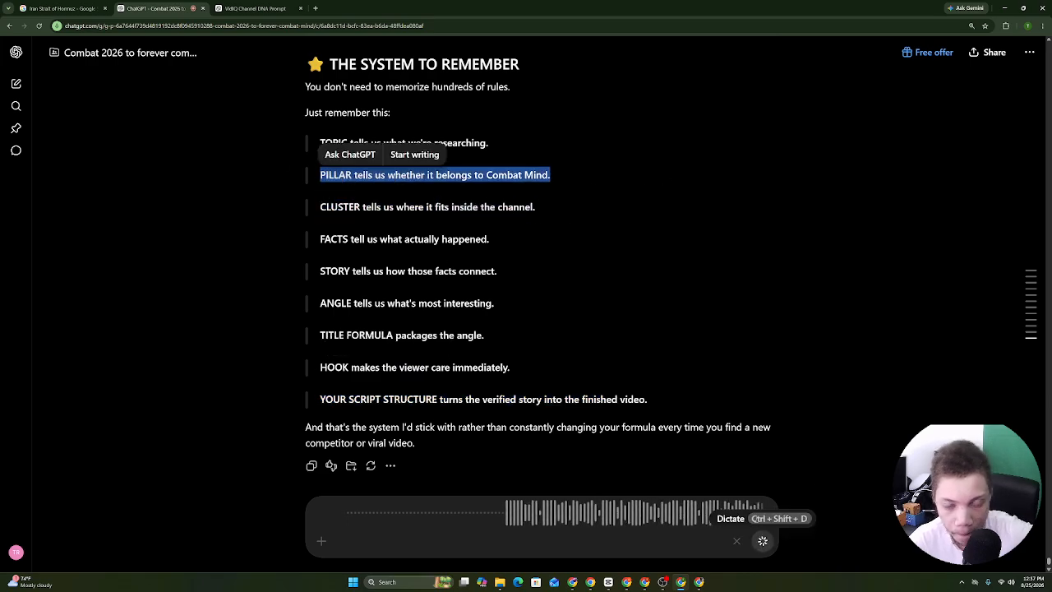
pyautogui.click(763, 543)
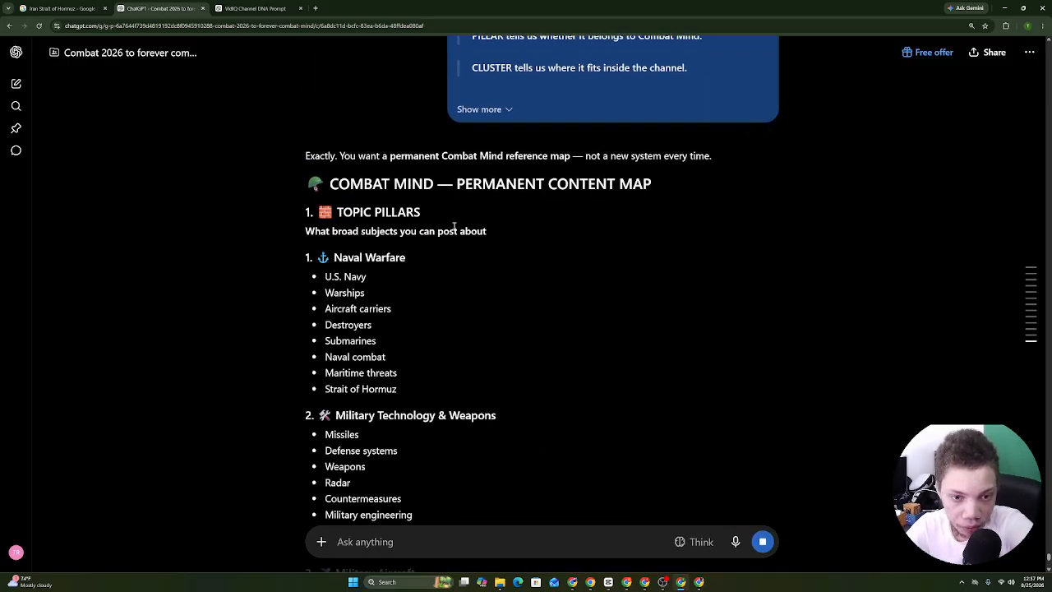
# Copy the content map reply and dictate a request for a more beginner-friendly explanation.
pyautogui.moveTo(301, 163); pyautogui.dragTo(459, 455)
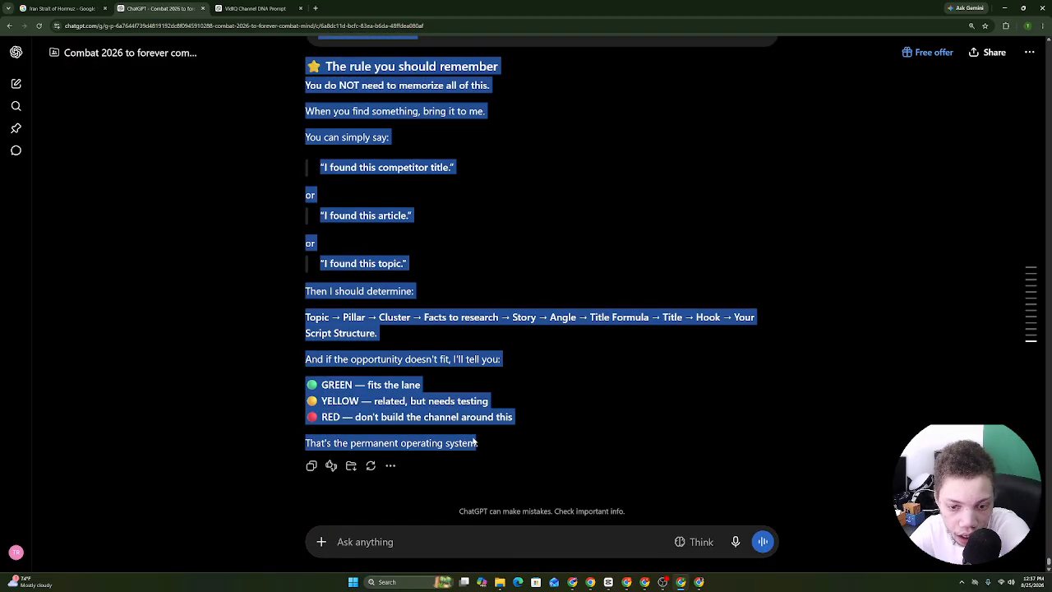
pyautogui.rightClick(474, 442)
pyautogui.click(493, 447)
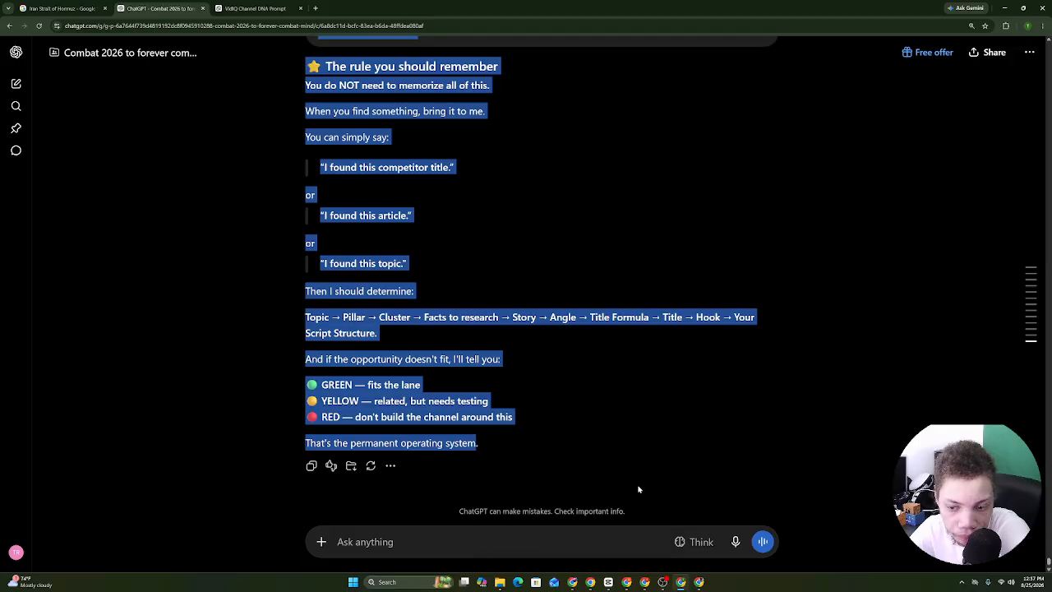
pyautogui.click(735, 542)
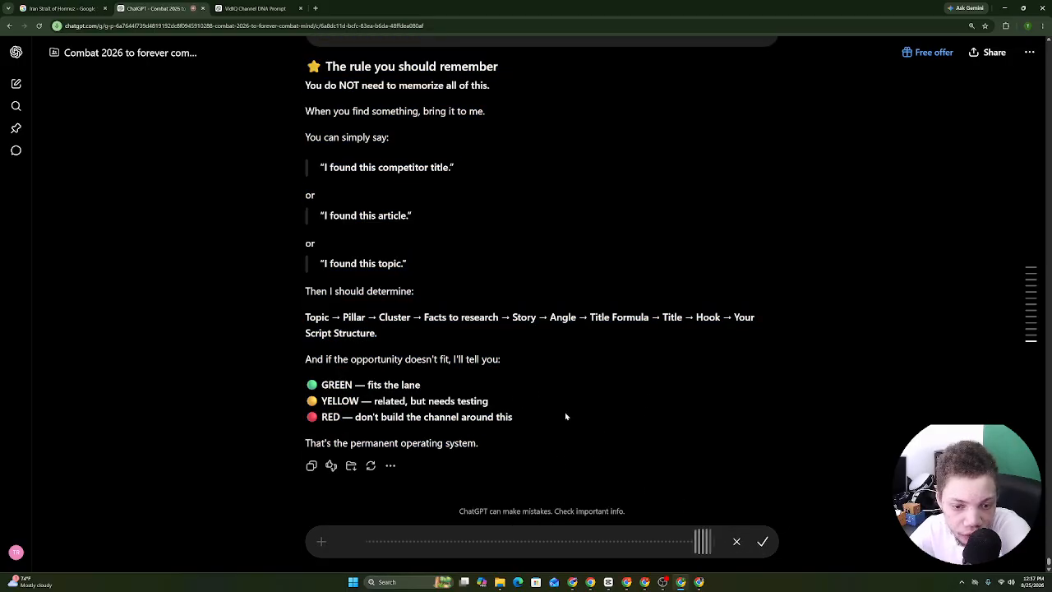
pyautogui.click(762, 542)
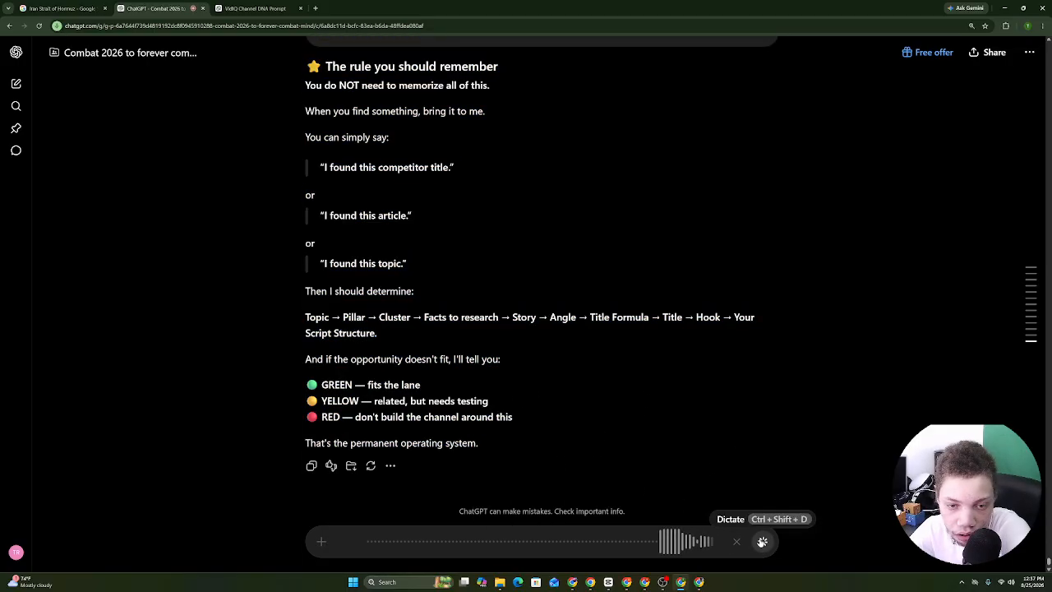
# Send the beginner-friendly request and paste the content map at the end of the channel DNA doc.
pyautogui.click(761, 541)
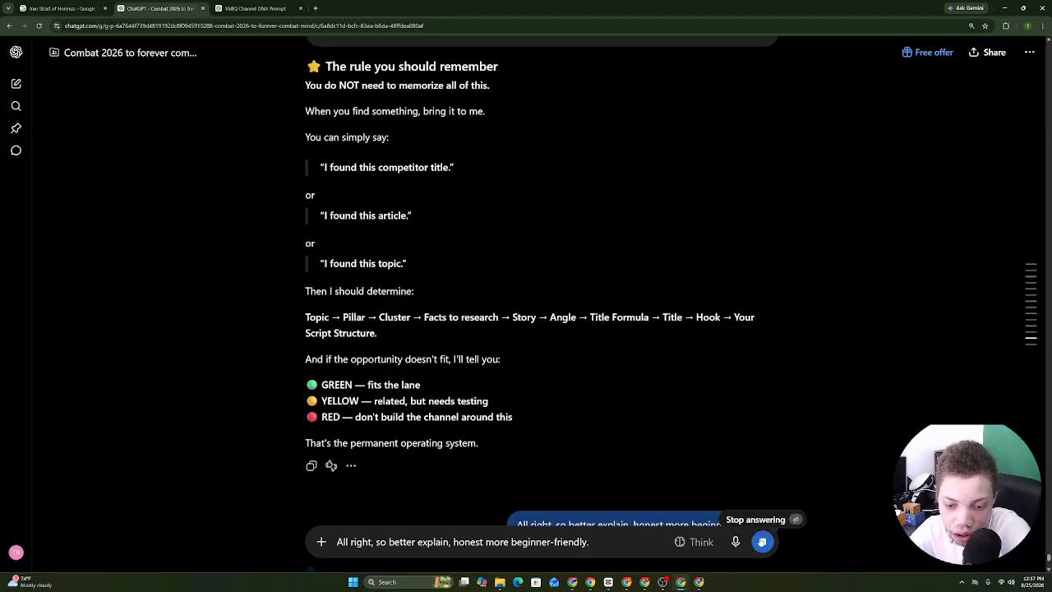
pyautogui.click(590, 582)
pyautogui.click(555, 567)
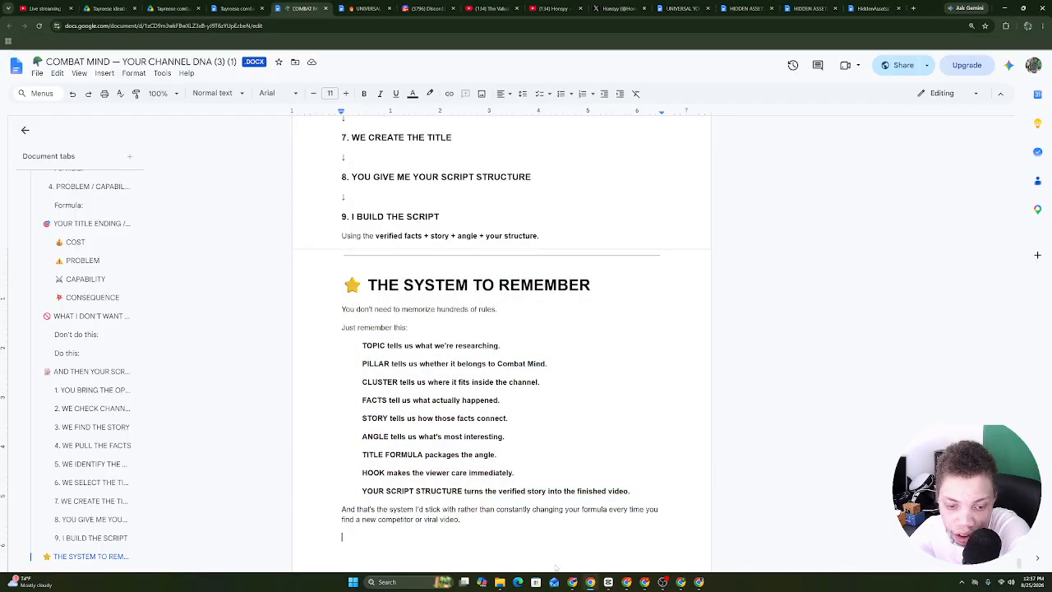
pyautogui.rightClick(554, 567)
pyautogui.click(576, 428)
pyautogui.click(680, 582)
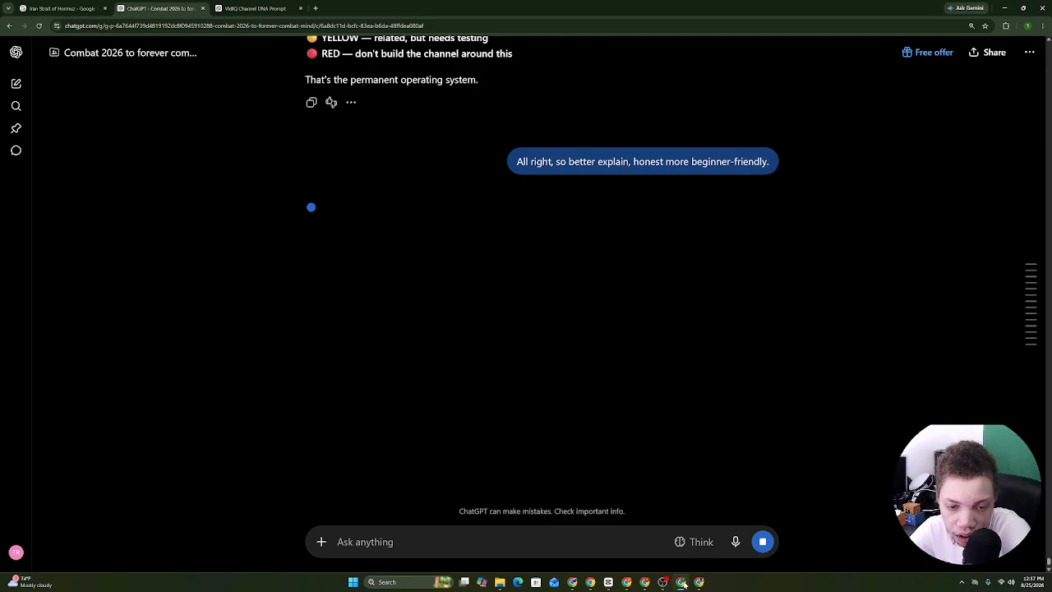
# Copy ChatGPT's beginner-friendly explanation of topic, pillar, cluster and the FIND SOMETHING → WE SCRIPT IT workflow.
pyautogui.moveTo(290, 208); pyautogui.dragTo(369, 173)
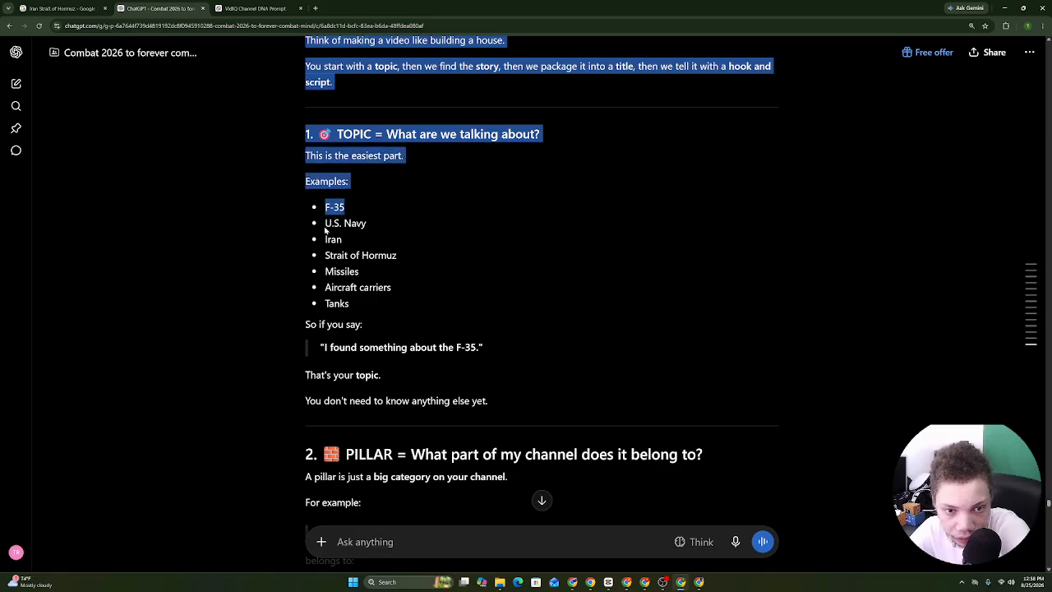
pyautogui.moveTo(336, 256); pyautogui.dragTo(402, 295)
pyautogui.moveTo(334, 307); pyautogui.dragTo(338, 359)
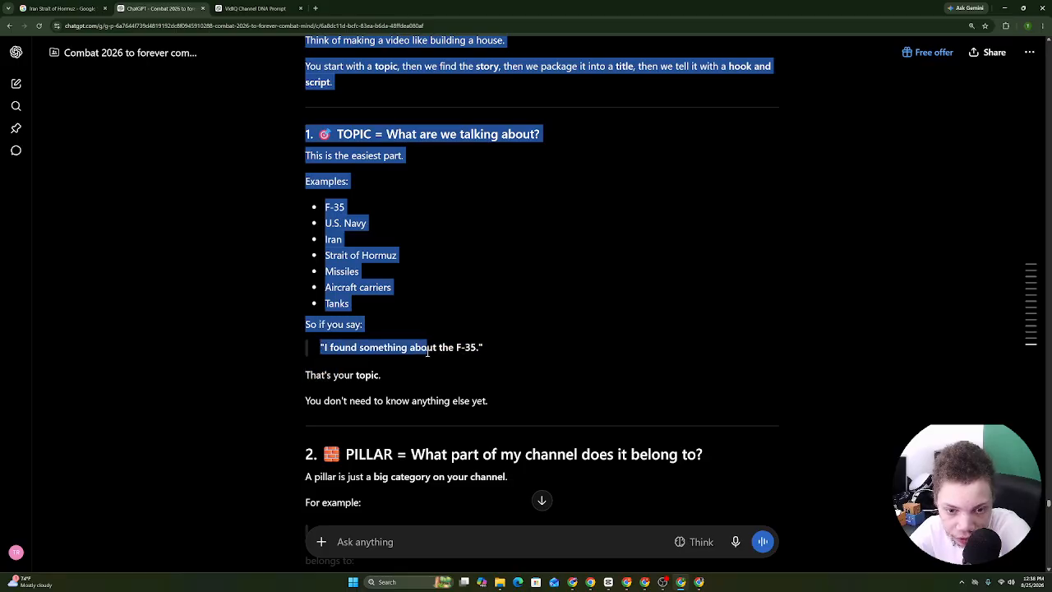
pyautogui.moveTo(466, 352); pyautogui.dragTo(355, 410)
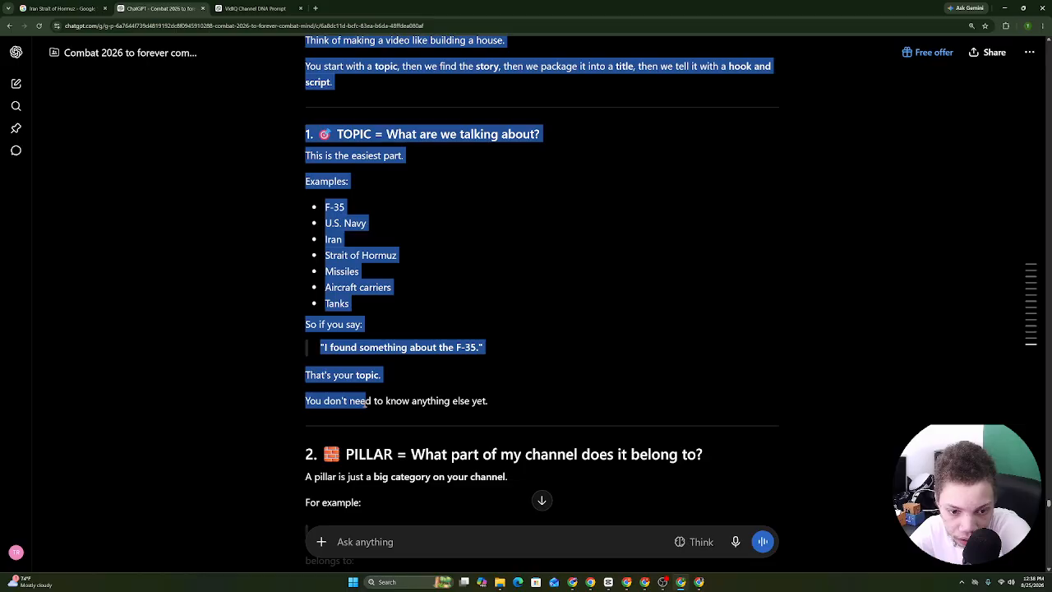
pyautogui.moveTo(467, 401); pyautogui.dragTo(601, 215)
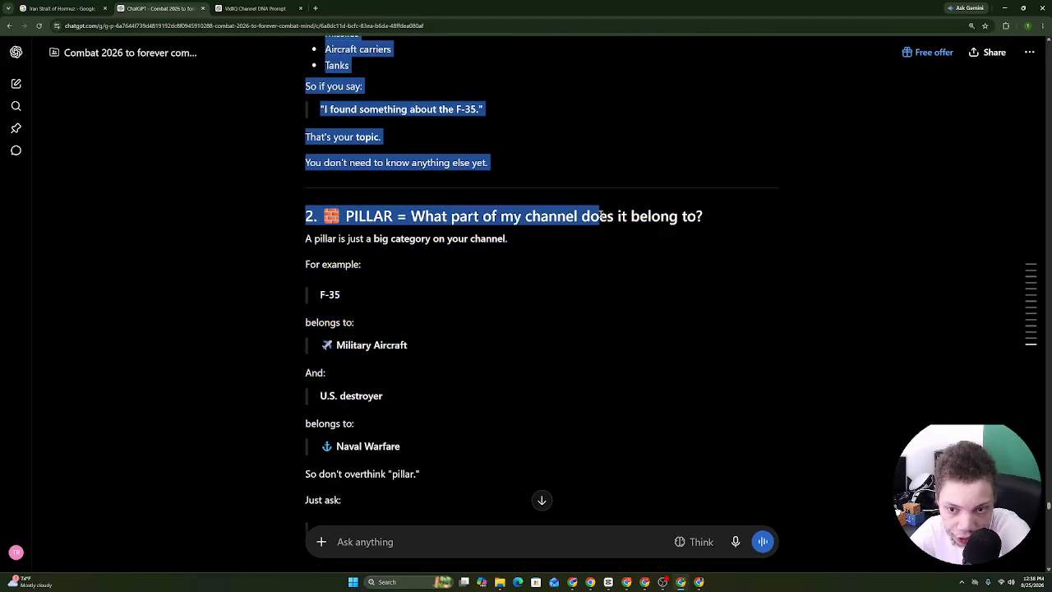
pyautogui.moveTo(528, 212)
pyautogui.mouseDown()
pyautogui.moveTo(396, 214)
pyautogui.moveTo(525, 212)
pyautogui.mouseUp()
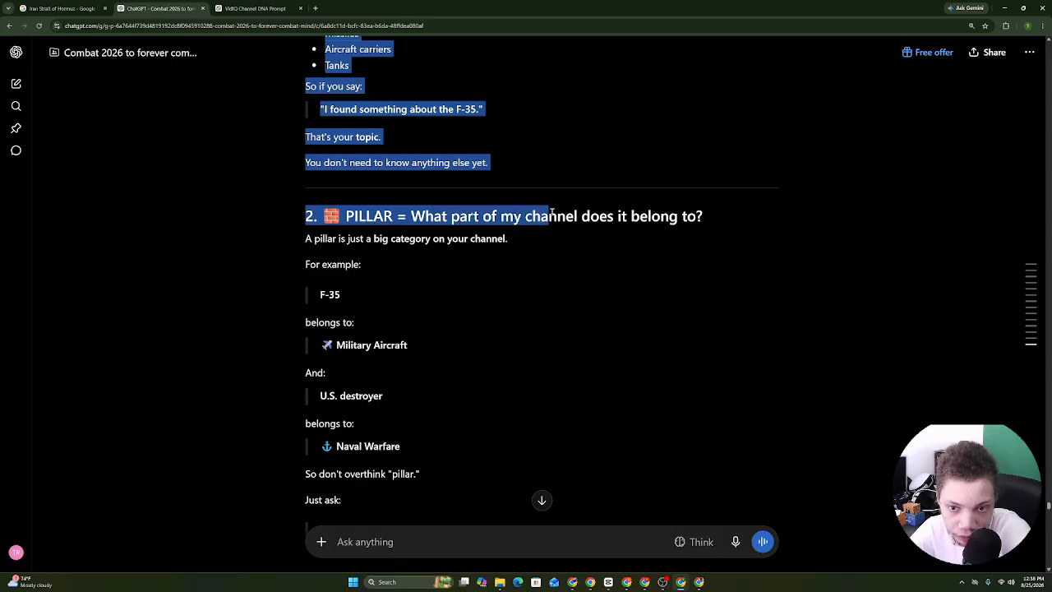
pyautogui.moveTo(635, 215); pyautogui.dragTo(437, 306)
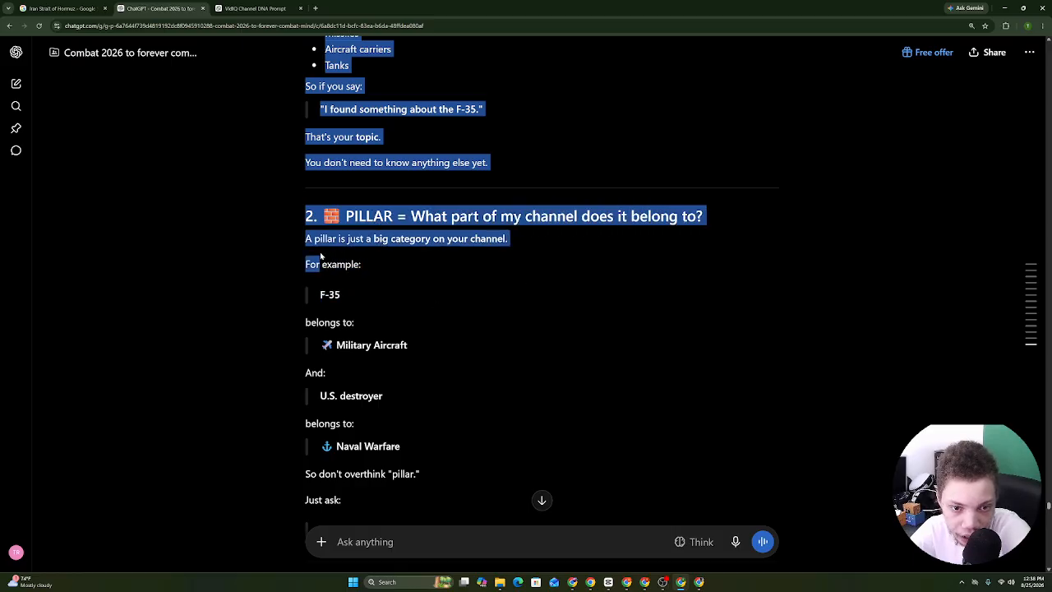
pyautogui.moveTo(320, 257); pyautogui.dragTo(404, 116)
pyautogui.moveTo(491, 123); pyautogui.dragTo(427, 454)
pyautogui.rightClick(389, 429)
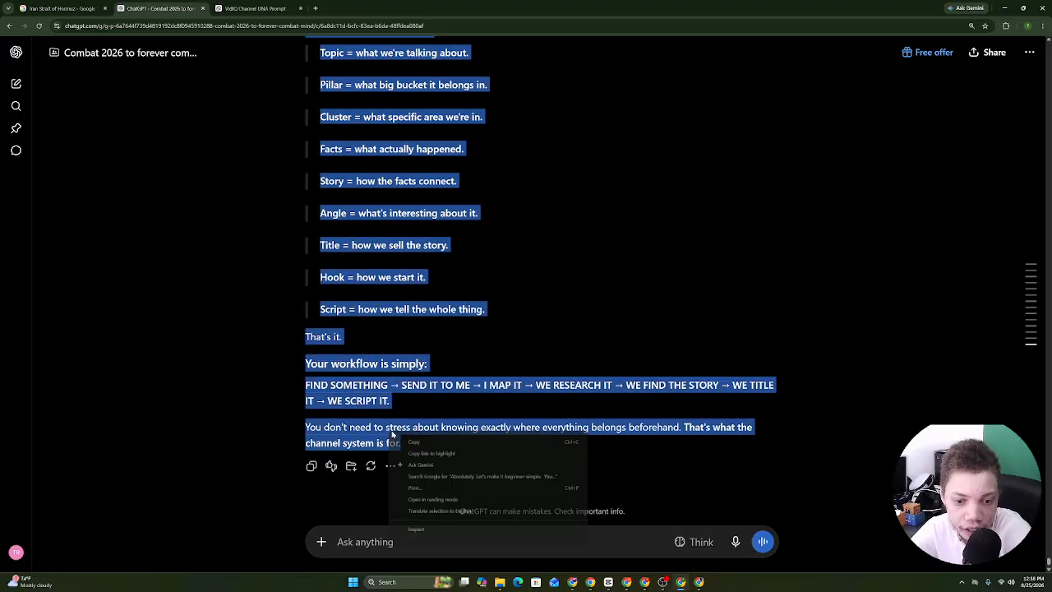
pyautogui.click(412, 439)
# Paste the 'easiest way to remember everything' explanation at the end of the channel DNA doc.
pyautogui.click(590, 581)
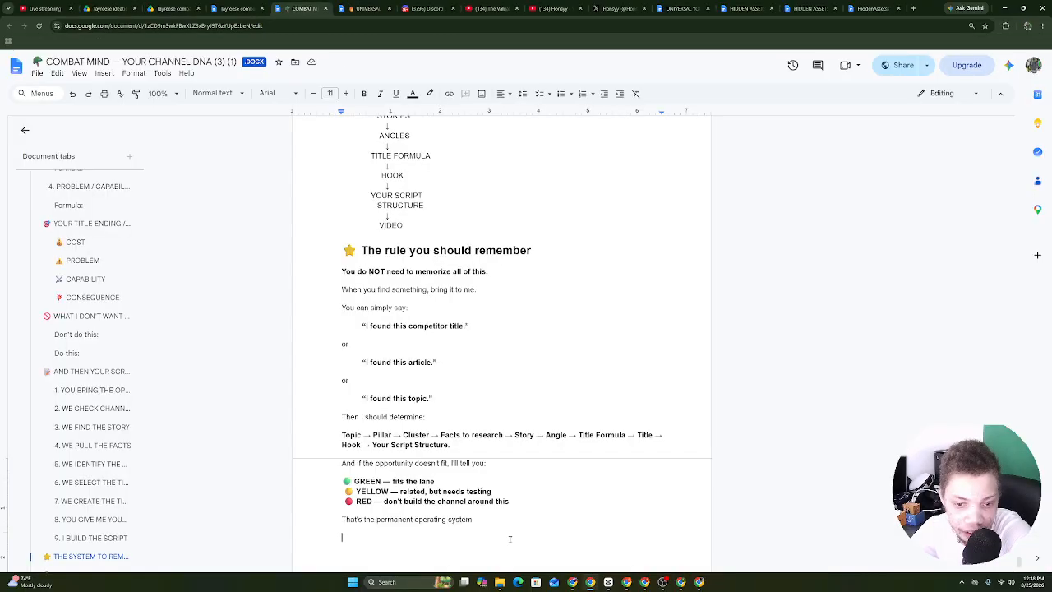
pyautogui.rightClick(490, 544)
pyautogui.click(526, 403)
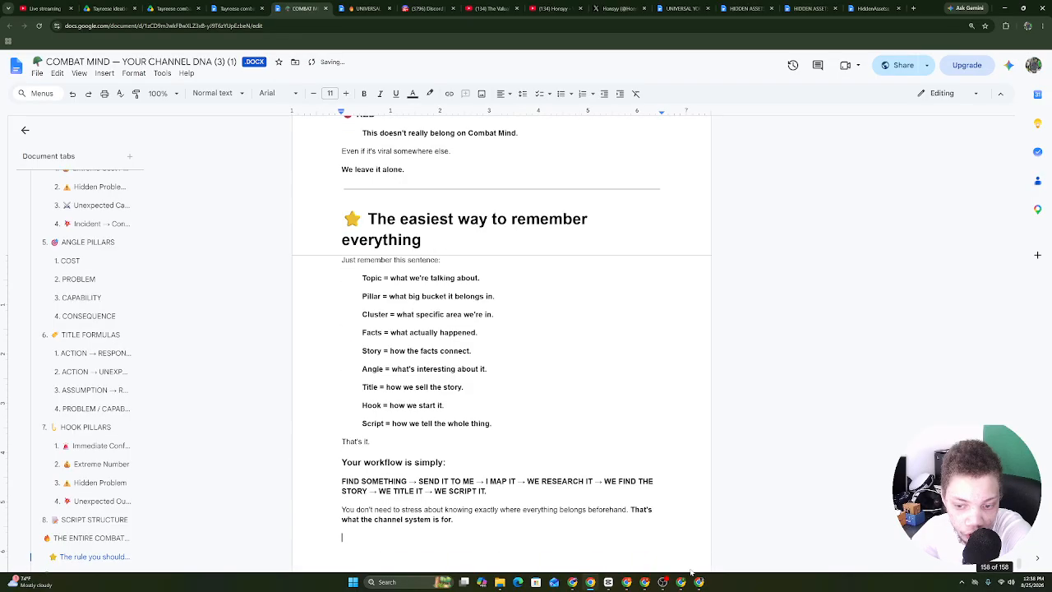
pyautogui.hotkey('alt', 'Tab')
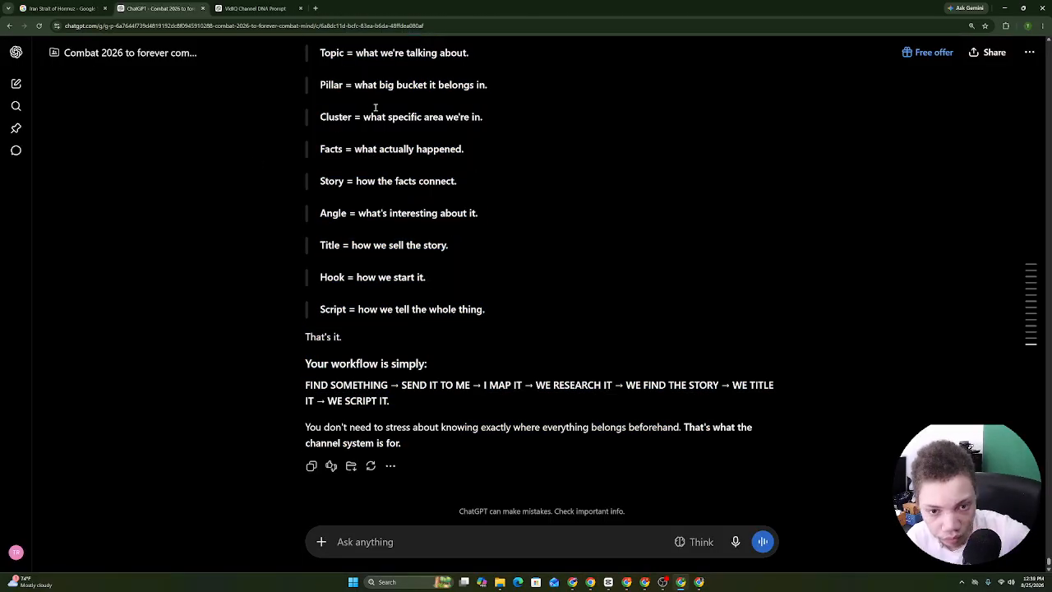
# Review the reply's Topic, Pillar, Cluster, Story and Hook definitions line by line.
pyautogui.moveTo(461, 195); pyautogui.dragTo(425, 291)
pyautogui.click(308, 243)
pyautogui.moveTo(307, 242); pyautogui.dragTo(462, 299)
pyautogui.moveTo(326, 321); pyautogui.dragTo(465, 319)
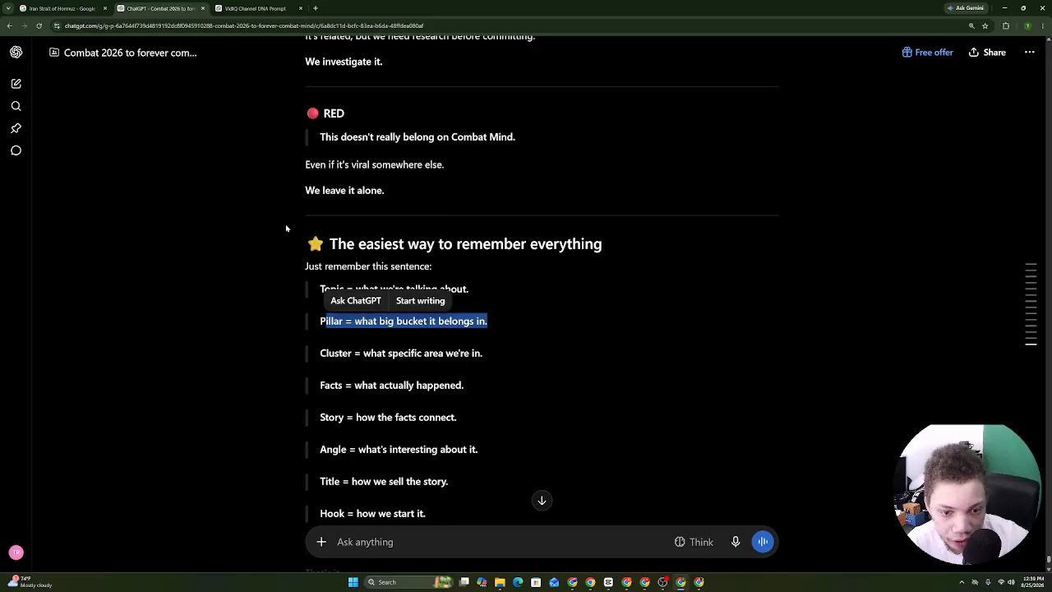
pyautogui.moveTo(286, 228); pyautogui.dragTo(395, 131)
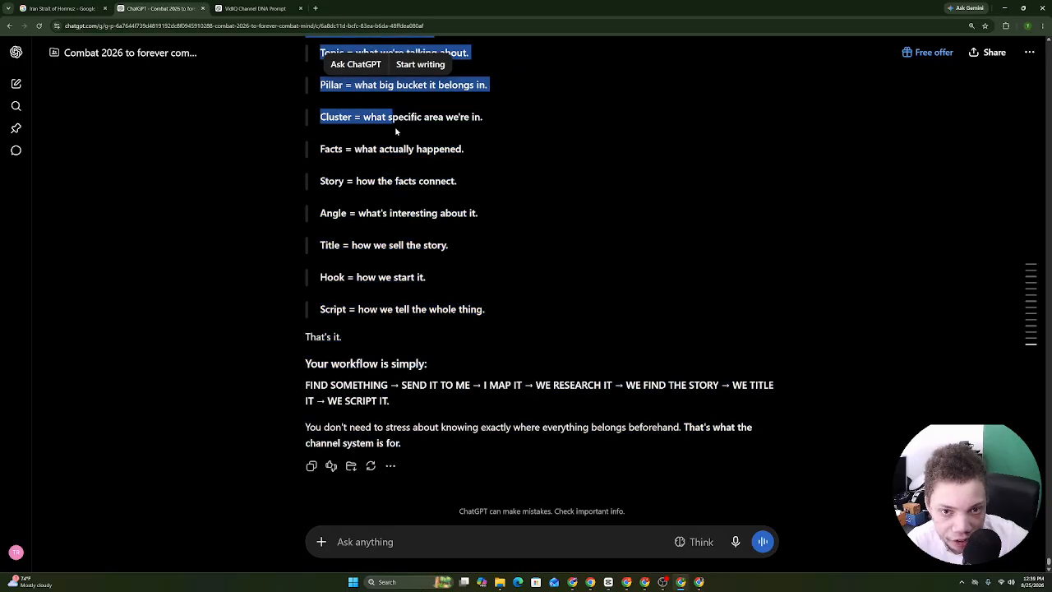
pyautogui.click(321, 151)
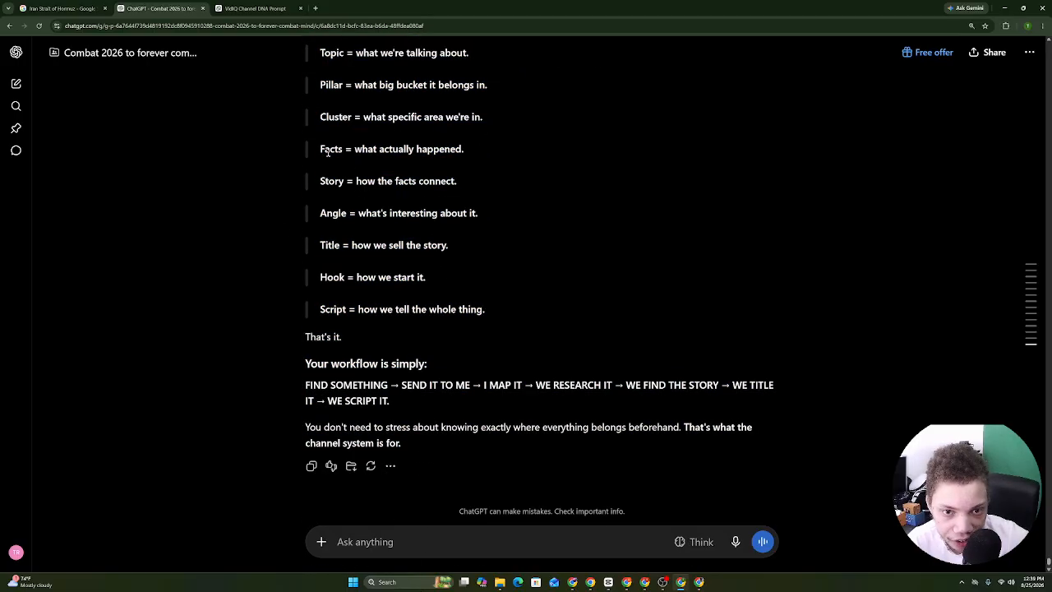
pyautogui.moveTo(314, 190); pyautogui.dragTo(395, 184)
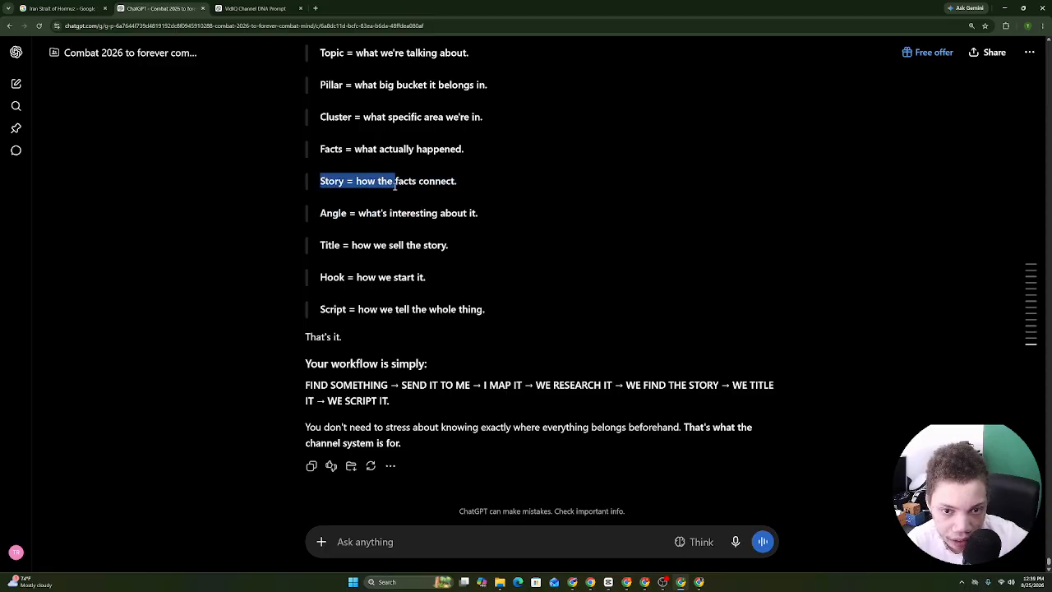
pyautogui.moveTo(471, 184); pyautogui.dragTo(471, 185)
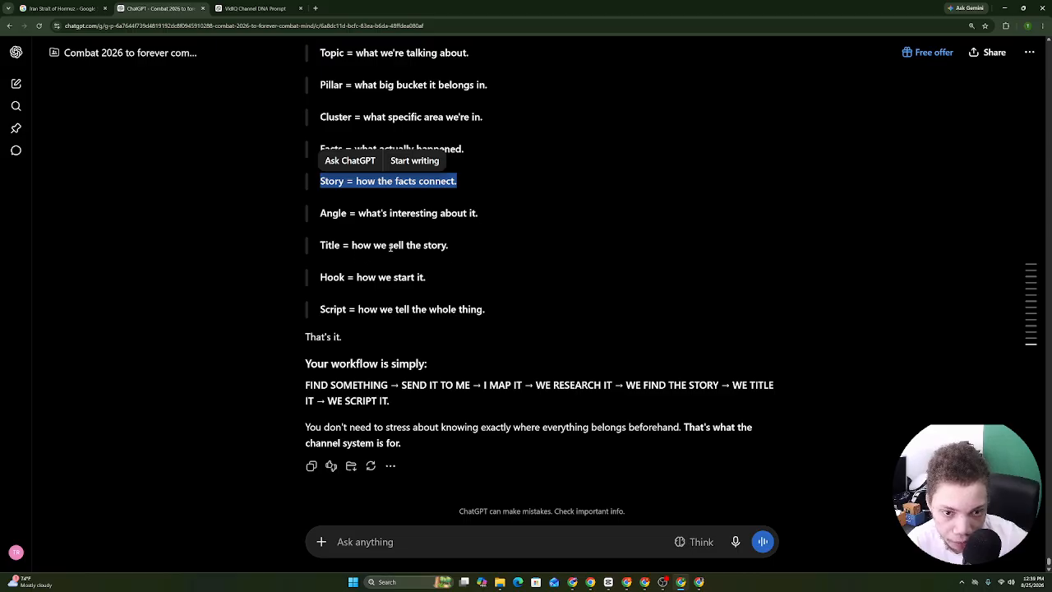
pyautogui.click(315, 278)
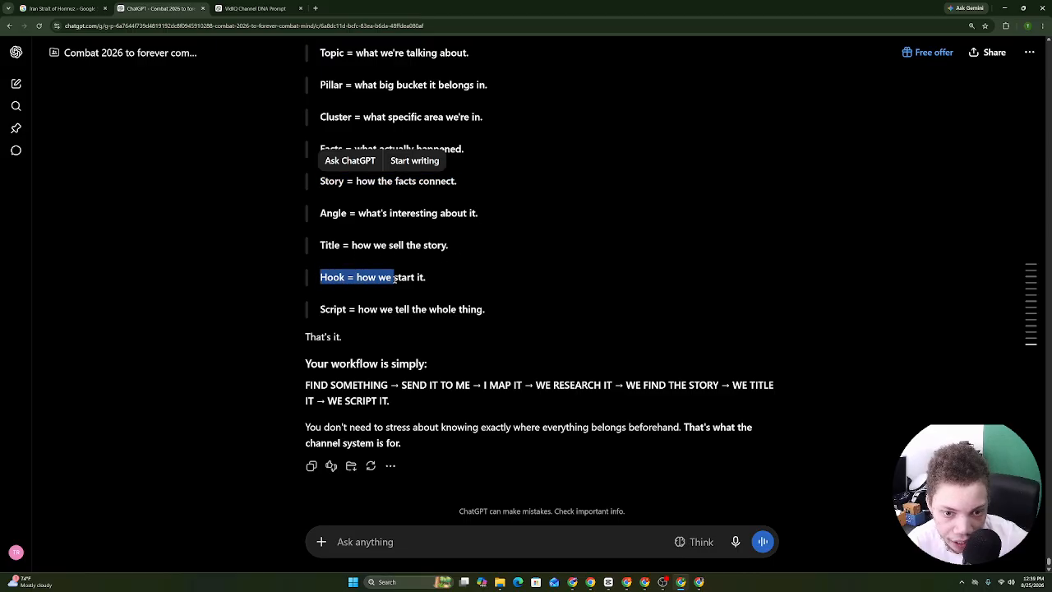
pyautogui.moveTo(395, 280); pyautogui.dragTo(361, 297)
pyautogui.click(361, 297)
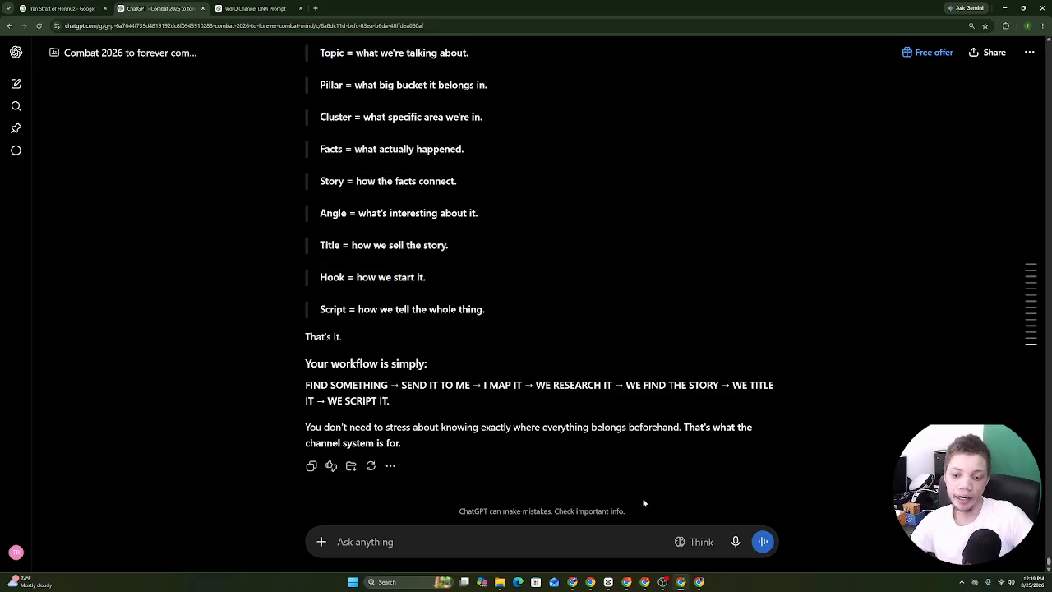
# Glance at the channel DNA doc, then start a new voice message to ChatGPT.
pyautogui.click(591, 585)
pyautogui.click(591, 585)
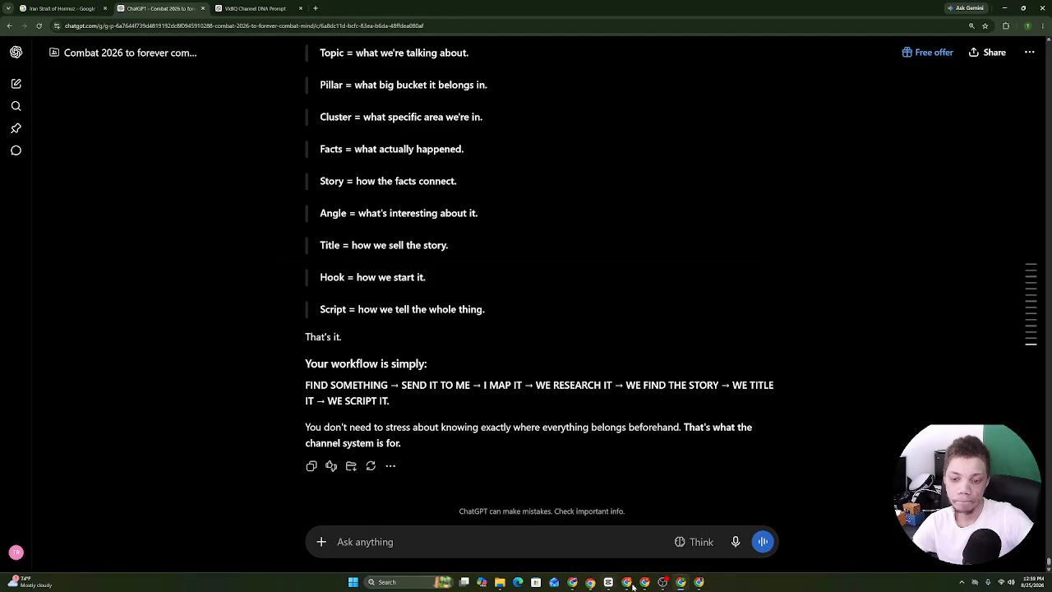
pyautogui.click(736, 542)
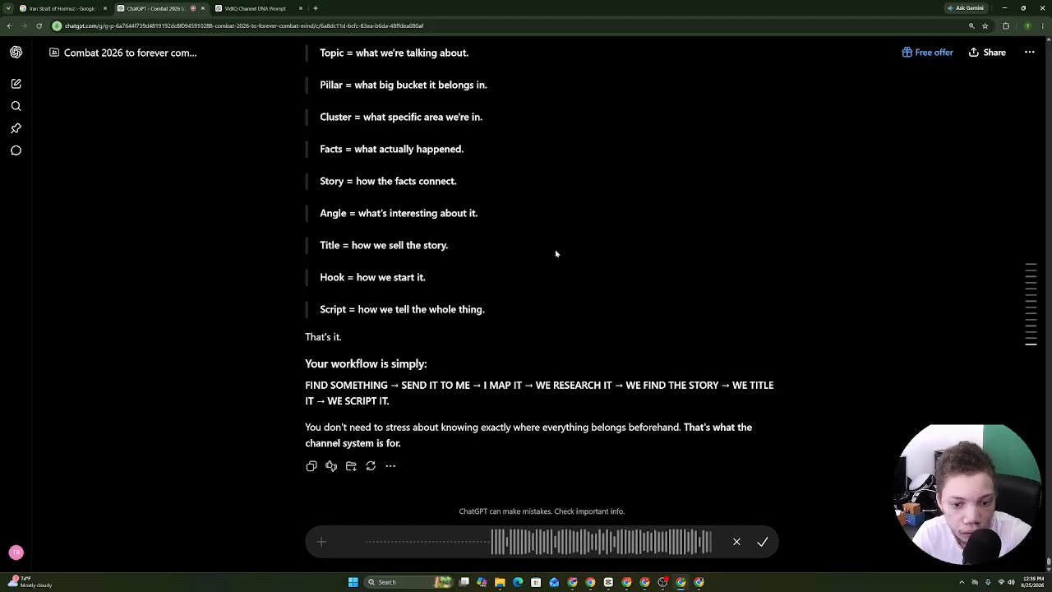
# Send the dictated question about pillars preventing off-topic posts, then select the ranked 'So what matters most?' reply.
pyautogui.press('Return')
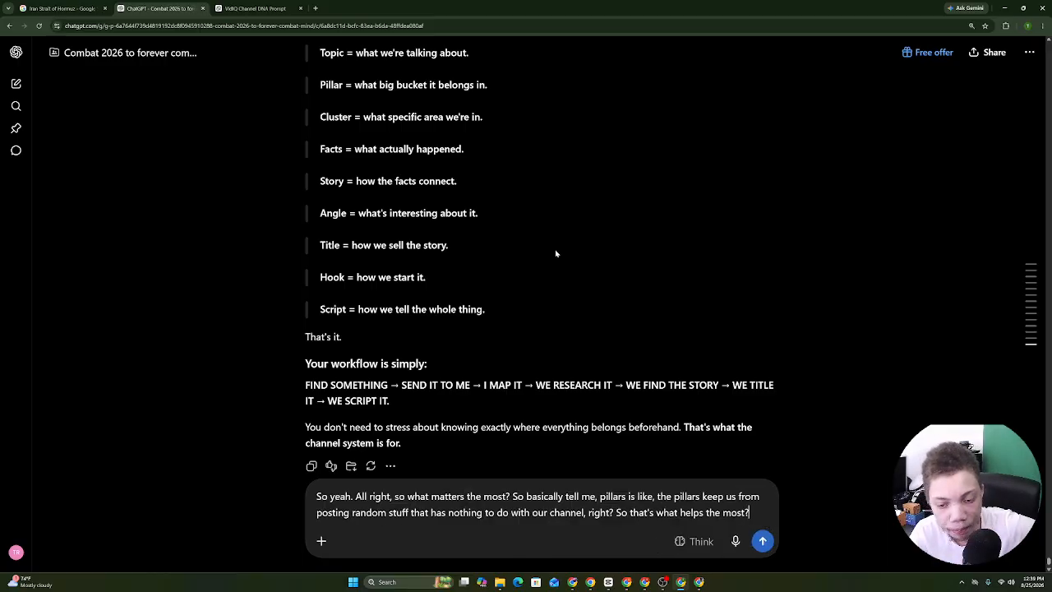
pyautogui.press('Return')
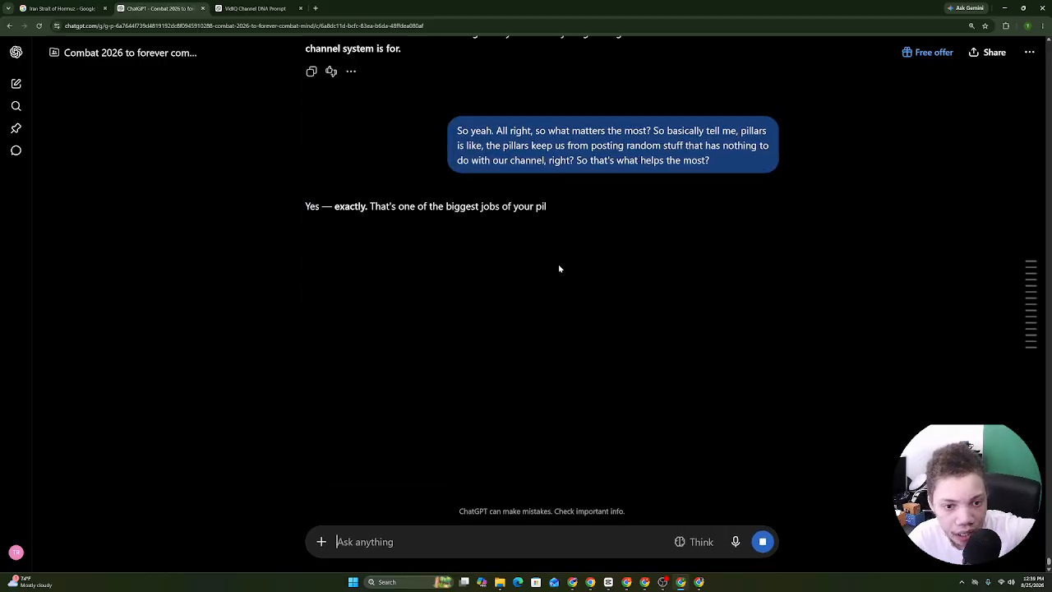
pyautogui.moveTo(305, 192); pyautogui.dragTo(338, 309)
pyautogui.scroll(-6, 436, 500)
pyautogui.scroll(-8, 396, 329)
pyautogui.scroll(2, 367, 67)
pyautogui.scroll(6, 411, 60)
pyautogui.moveTo(415, 309); pyautogui.dragTo(509, 262)
pyautogui.scroll(-11, 439, 386)
pyautogui.scroll(-2, 432, 170)
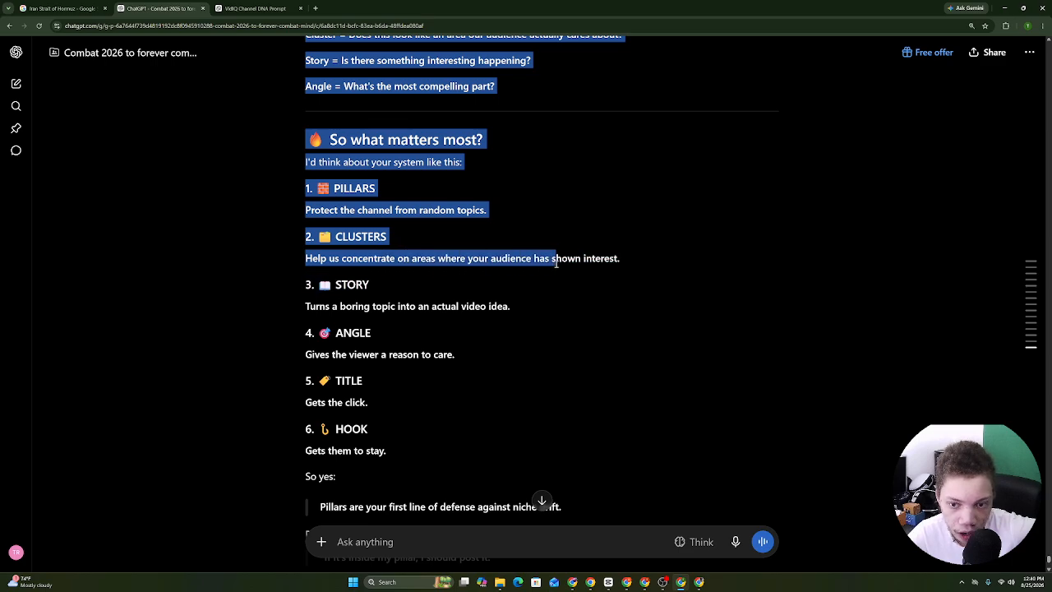
# Copy the reply through the 'Pillars keep us in our lane' rule and paste it at the document's end.
pyautogui.moveTo(600, 266); pyautogui.dragTo(777, 438)
pyautogui.scroll(-3, 542, 498)
pyautogui.rightClick(742, 434)
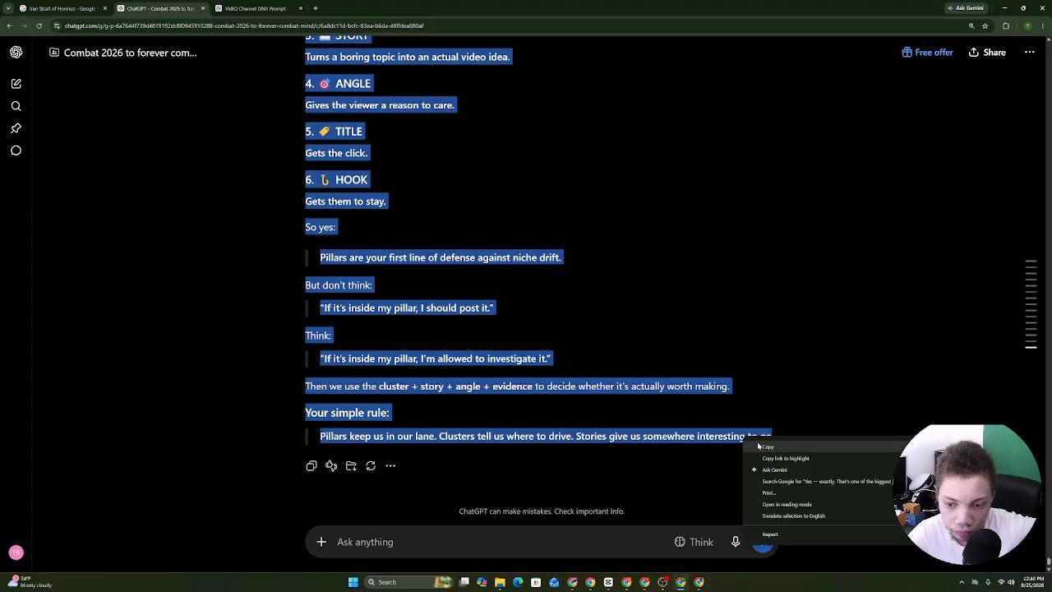
pyautogui.click(772, 445)
pyautogui.click(597, 580)
pyautogui.rightClick(544, 365)
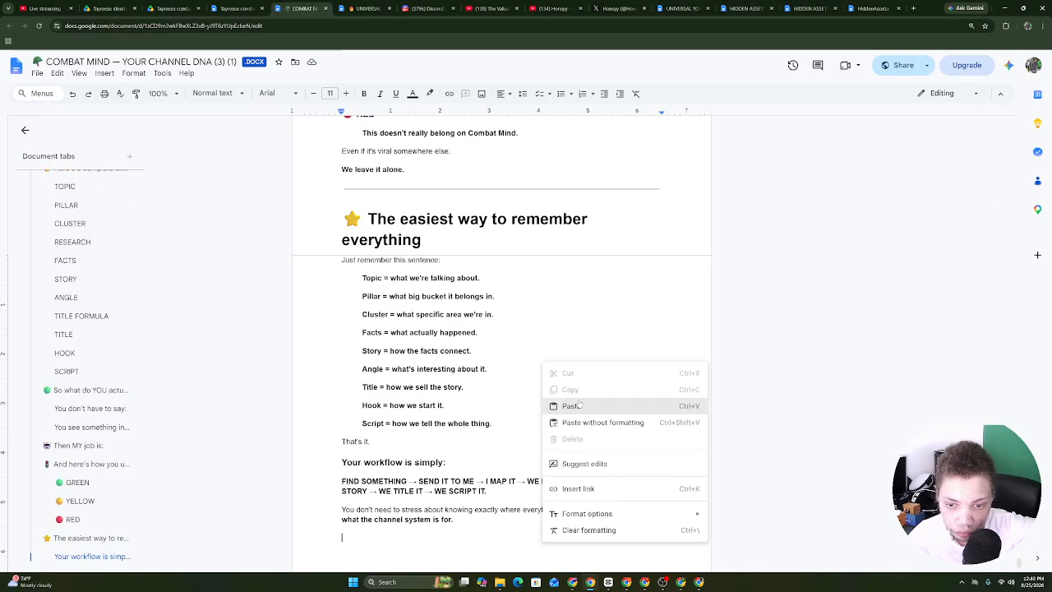
pyautogui.click(623, 404)
# Return to ChatGPT and start a new voice dictation.
pyautogui.click(681, 581)
pyautogui.click(734, 540)
pyautogui.click(487, 436)
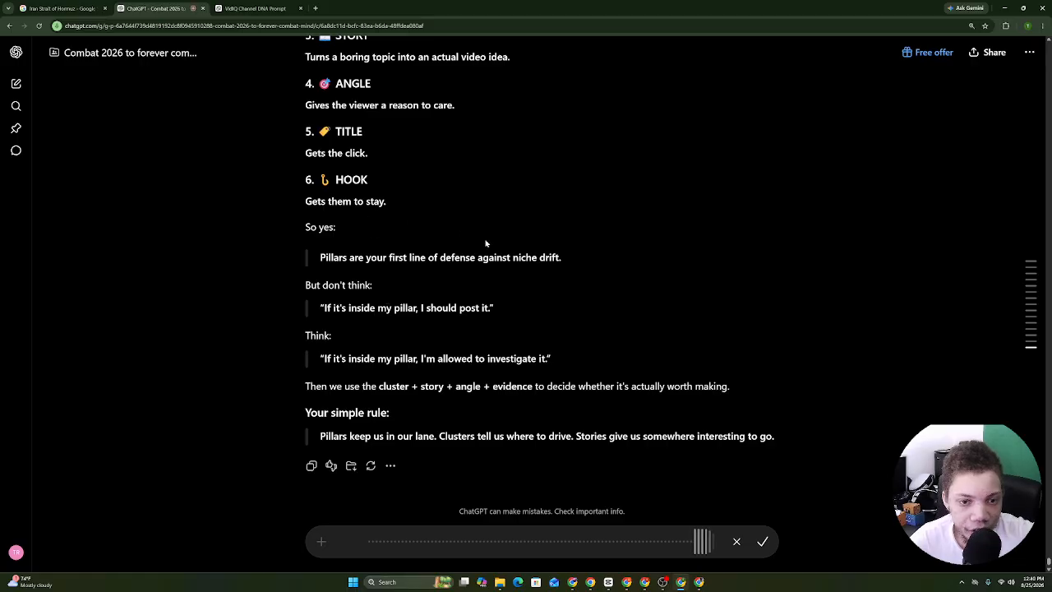
# Finish dictating the request for a reusable prompt and send it.
pyautogui.moveTo(305, 203); pyautogui.dragTo(401, 307)
pyautogui.scroll(6, 395, 238)
pyautogui.scroll(-7, 362, 328)
pyautogui.click(325, 329)
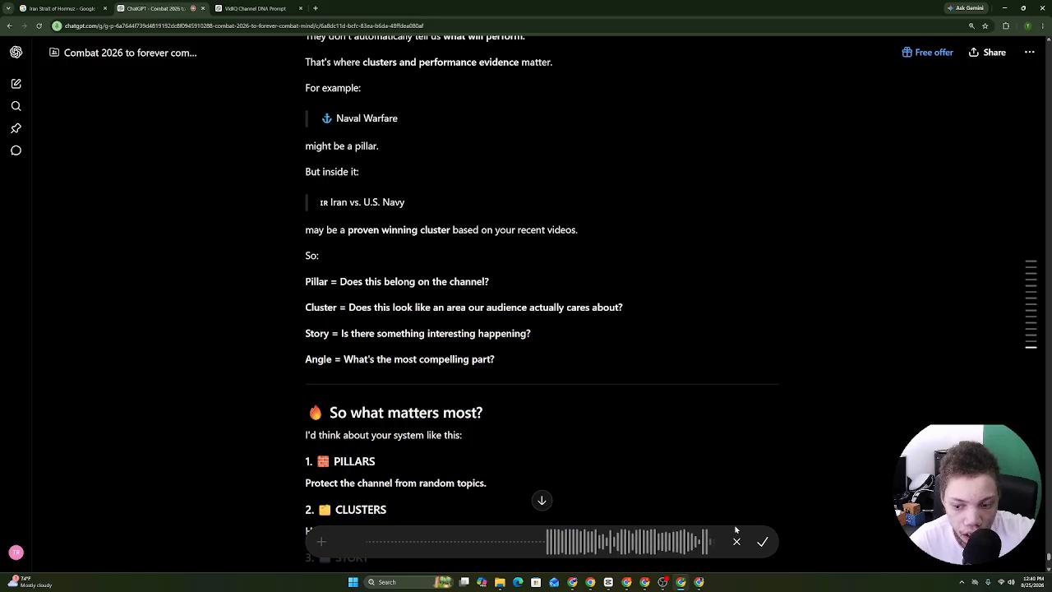
pyautogui.click(763, 542)
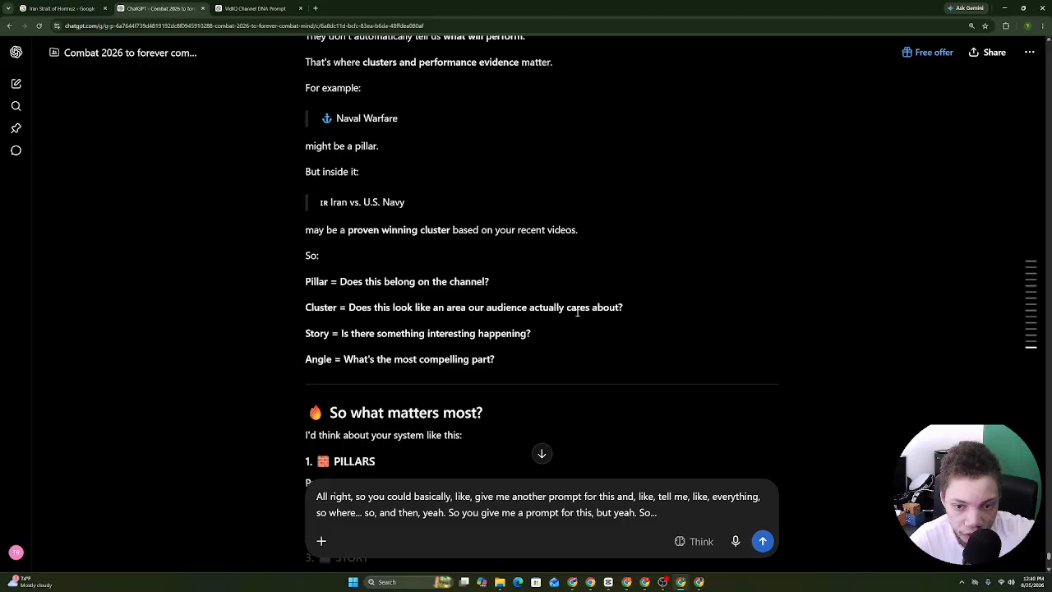
pyautogui.moveTo(629, 313); pyautogui.dragTo(257, 258)
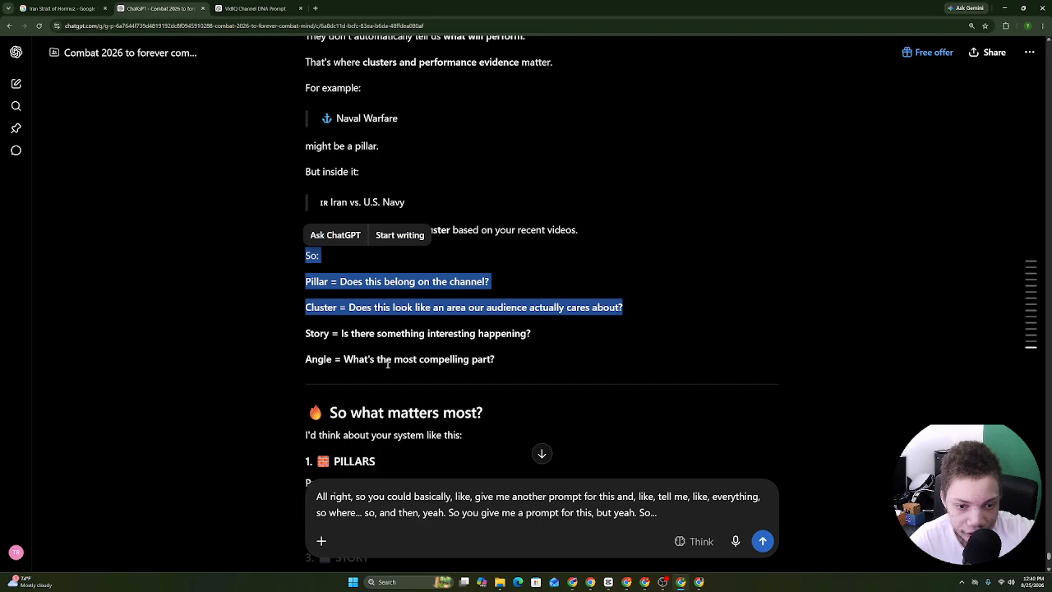
pyautogui.click(335, 360)
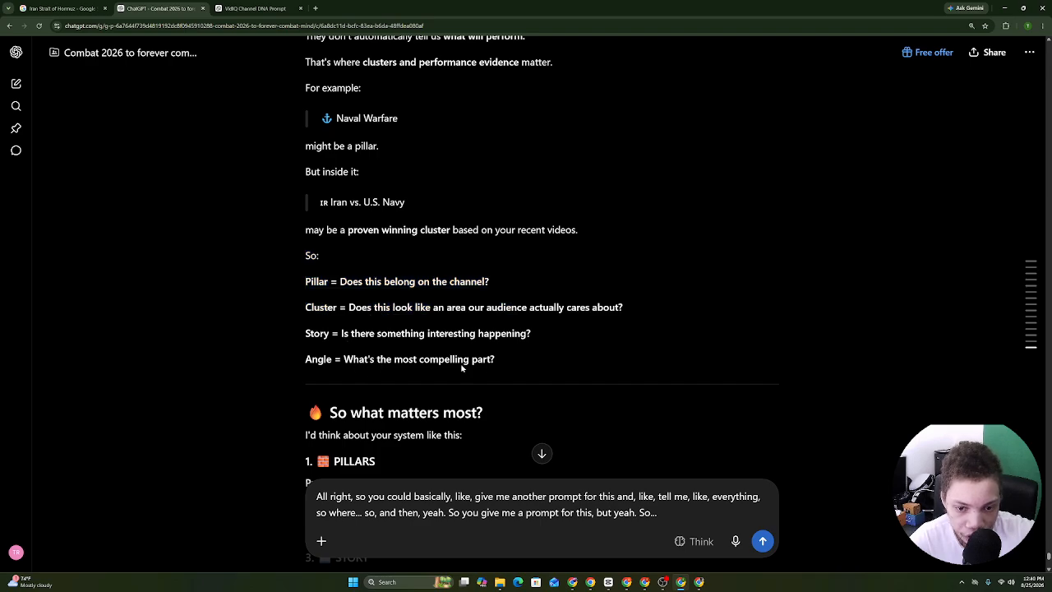
pyautogui.click(760, 547)
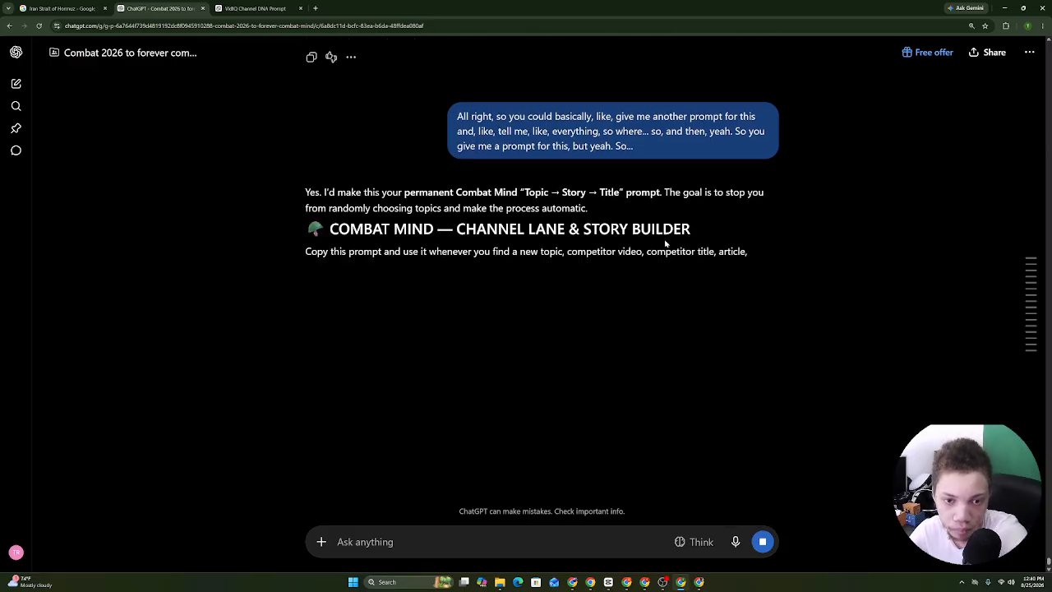
# Select the whole Channel Lane & Story Builder reply down to 'Your job vs. my job'.
pyautogui.moveTo(305, 188); pyautogui.dragTo(716, 250)
pyautogui.click(717, 251)
pyautogui.scroll(-20, 716, 251)
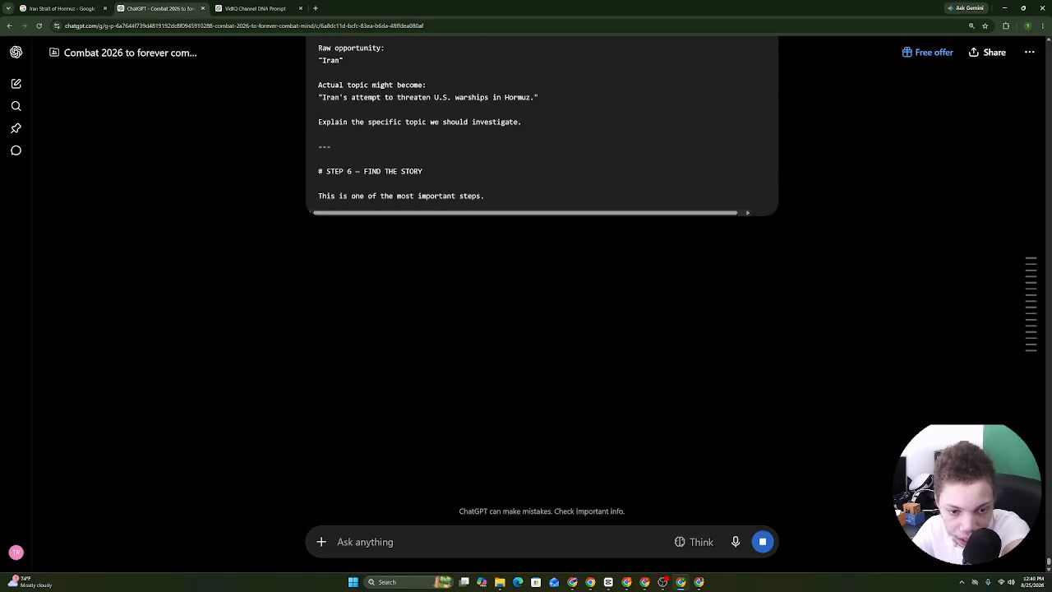
pyautogui.moveTo(422, 570); pyautogui.dragTo(393, 147)
pyautogui.moveTo(479, 145); pyautogui.dragTo(732, 437)
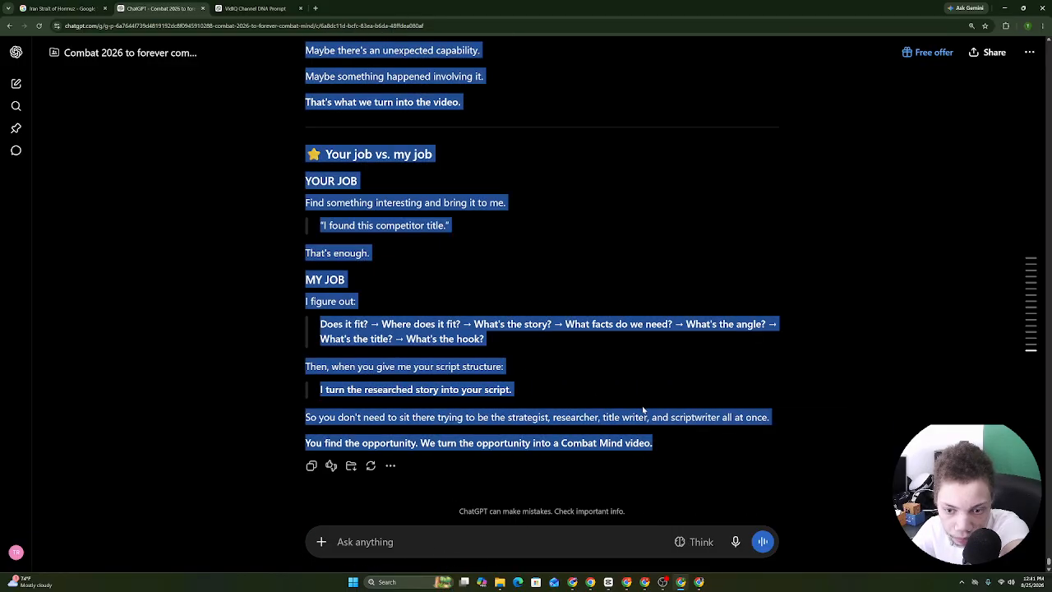
# Paste the Story Builder prompt reply at the end of the channel DNA doc, then return to ChatGPT.
pyautogui.click(589, 581)
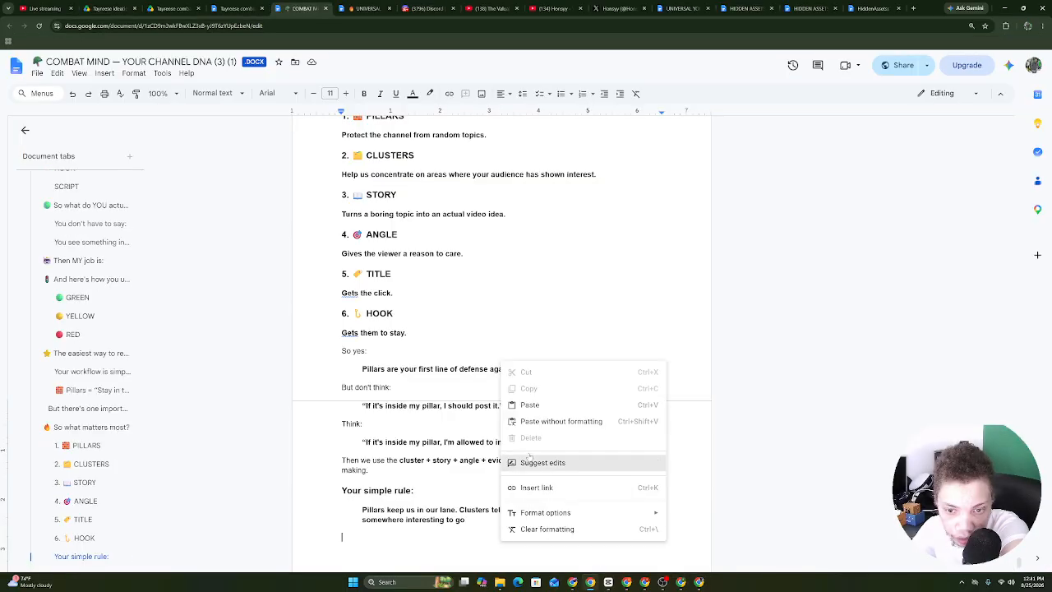
pyautogui.rightClick(503, 541)
pyautogui.click(530, 405)
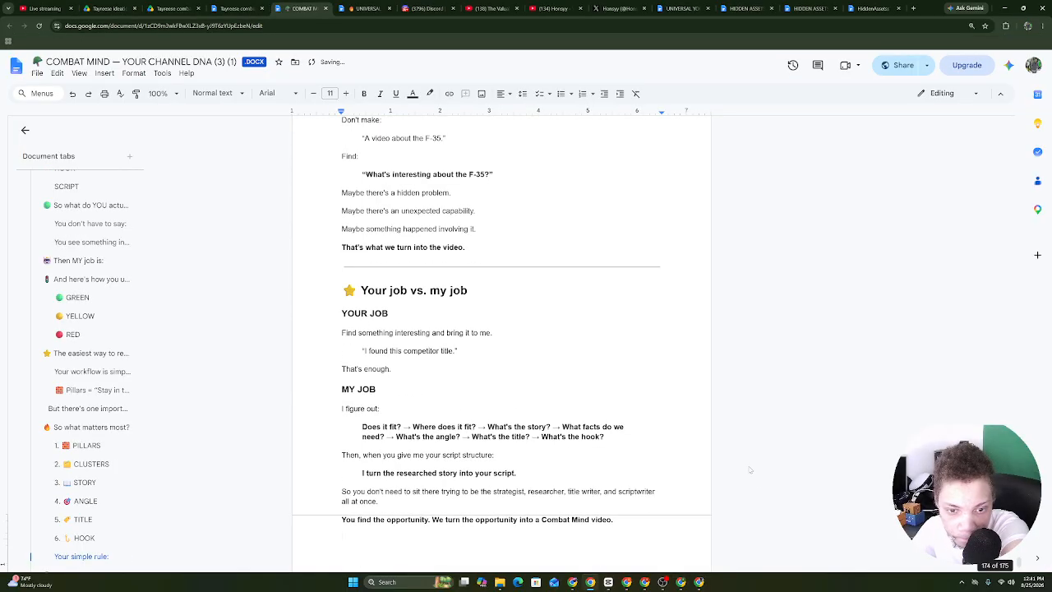
pyautogui.click(681, 581)
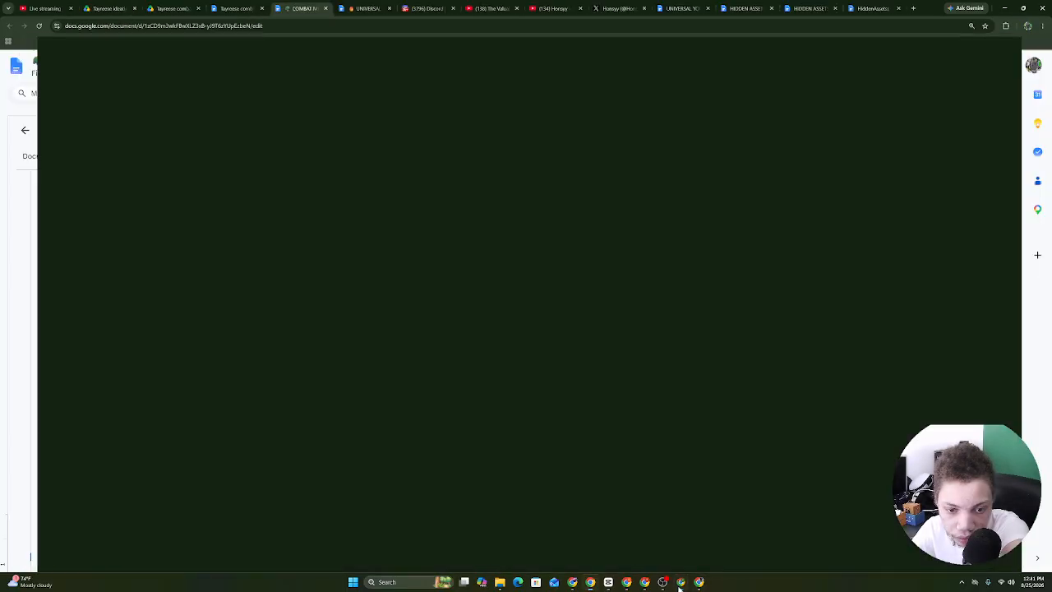
pyautogui.click(681, 582)
pyautogui.click(517, 418)
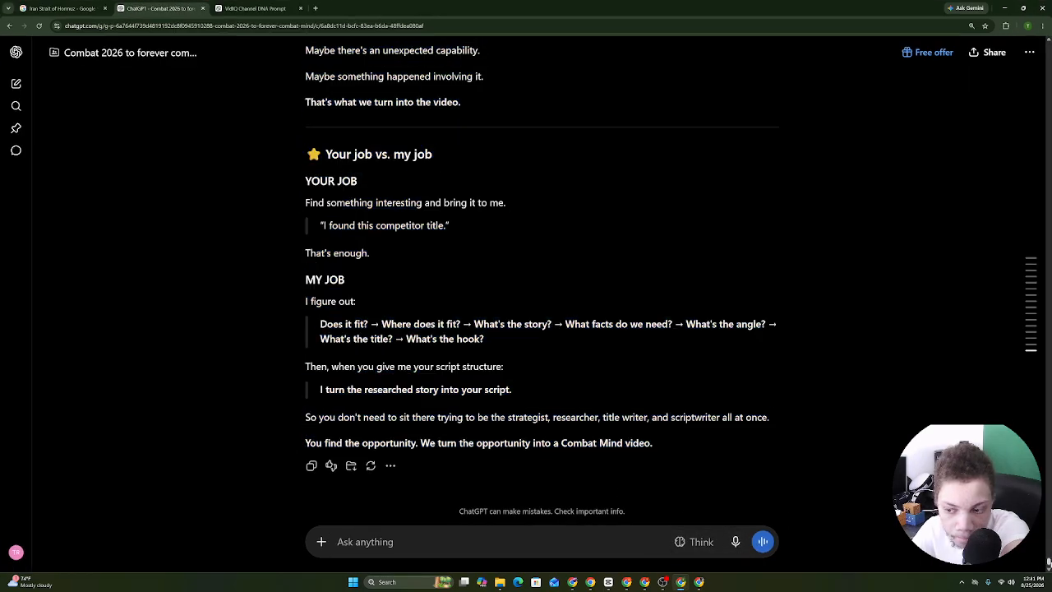
# Send a question quoting the Cluster definition line with a dictated request to explain clusters.
pyautogui.moveTo(1049, 563); pyautogui.dragTo(1049, 486)
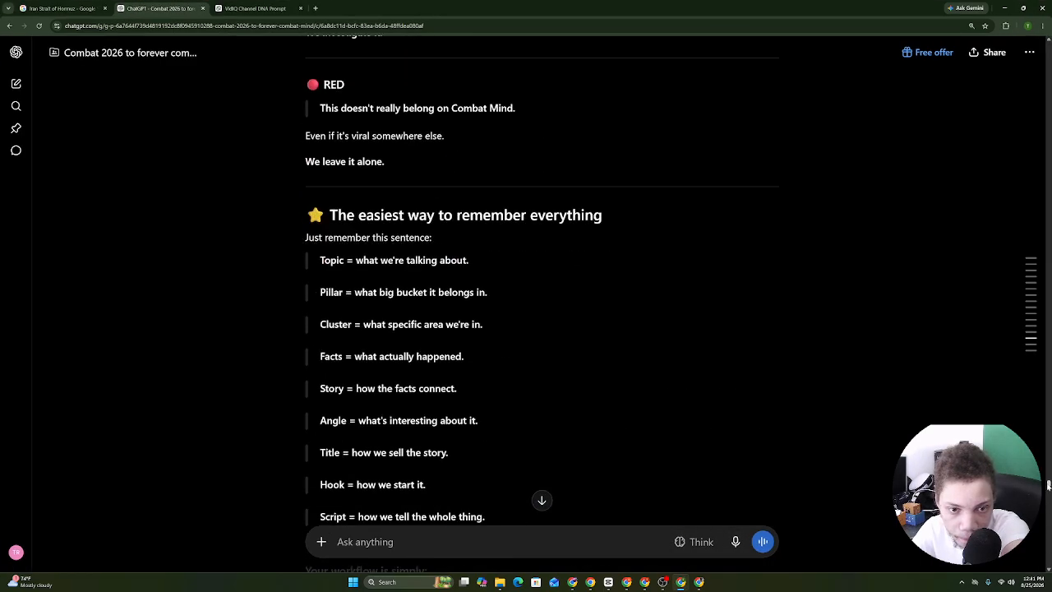
pyautogui.scroll(-2, 1049, 485)
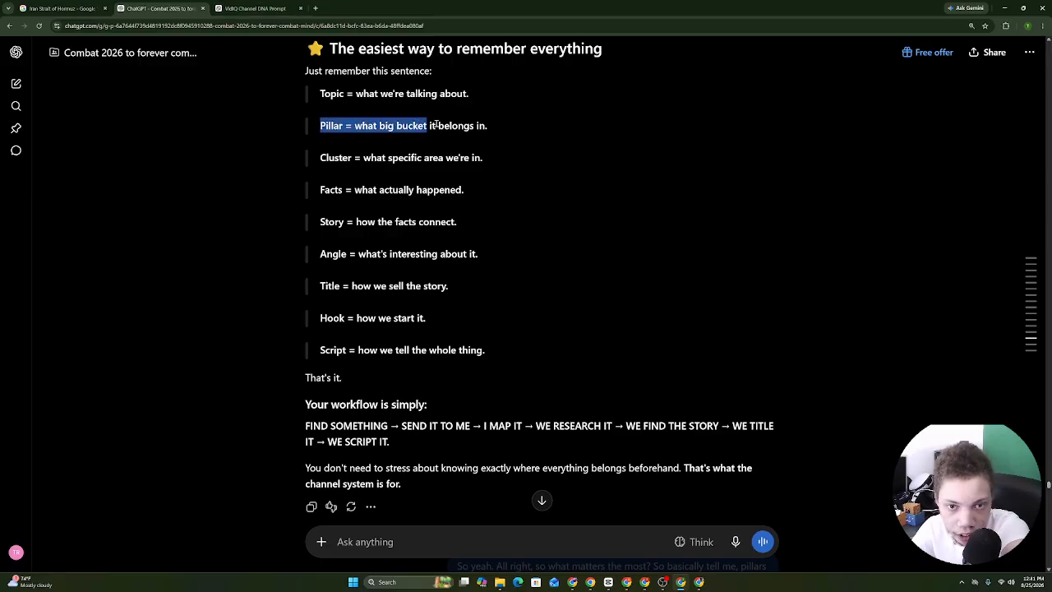
pyautogui.moveTo(320, 158); pyautogui.dragTo(371, 158)
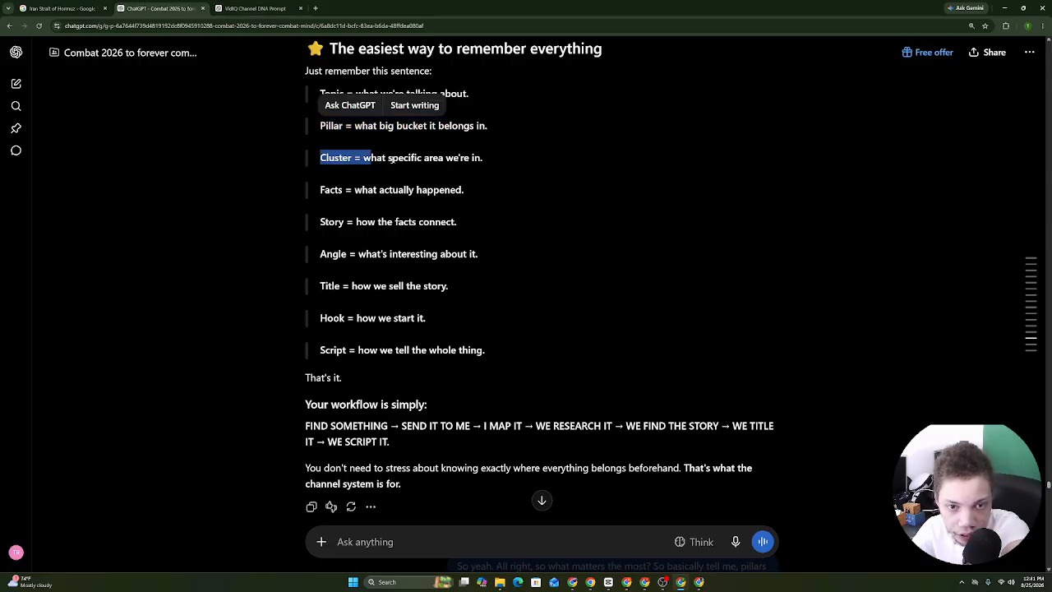
pyautogui.moveTo(479, 159); pyautogui.dragTo(483, 159)
pyautogui.rightClick(474, 161)
pyautogui.click(495, 171)
pyautogui.rightClick(383, 543)
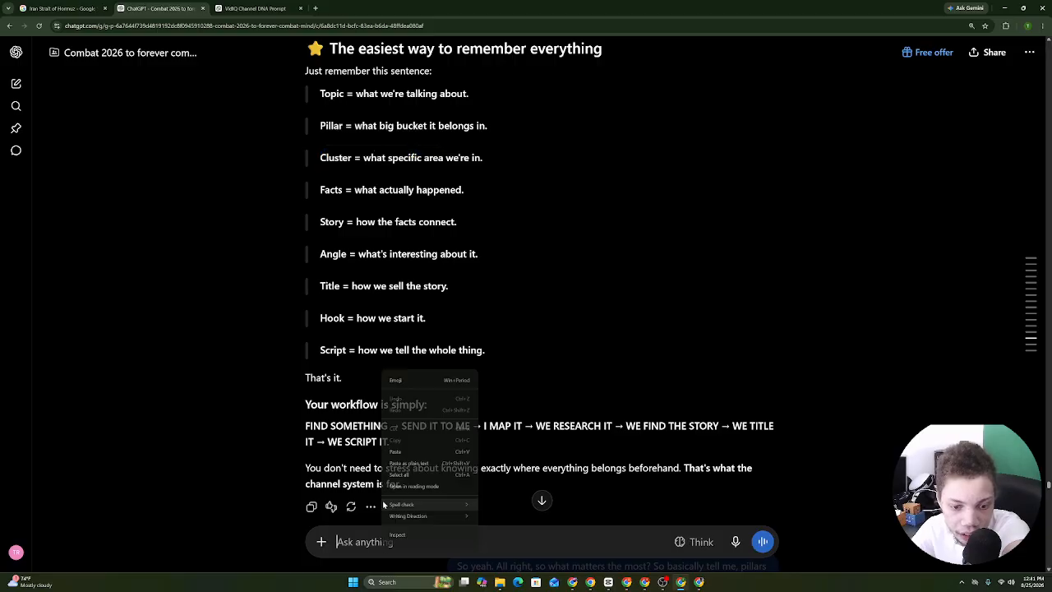
pyautogui.click(400, 463)
pyautogui.click(735, 542)
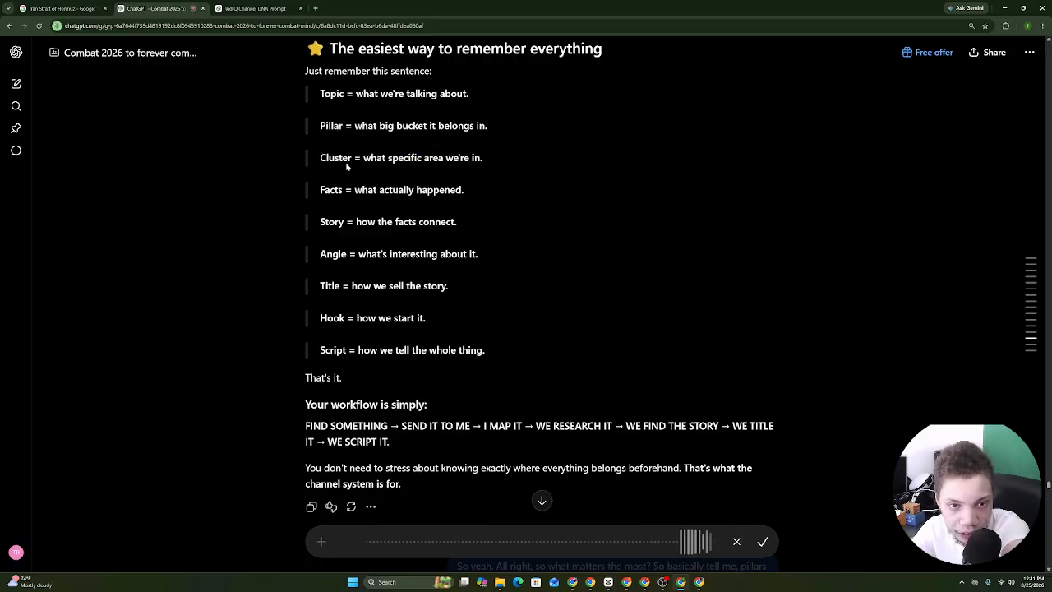
pyautogui.click(763, 542)
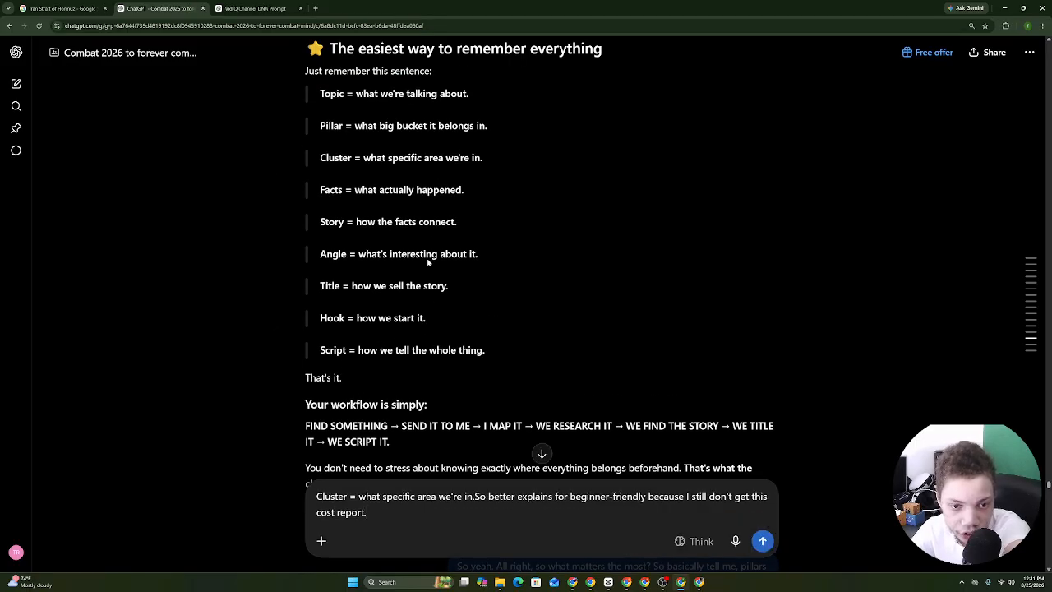
pyautogui.click(763, 543)
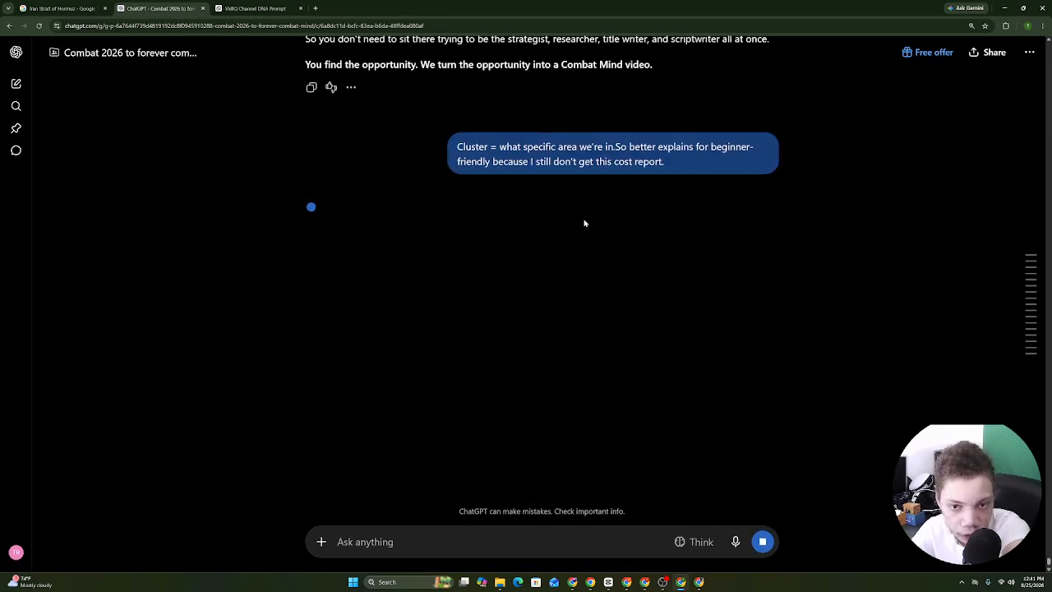
# Select the reply from the easiest-way section through the Hormuz example to 'That's all you need to remember.'.
pyautogui.moveTo(306, 191); pyautogui.dragTo(357, 88)
pyautogui.scroll(-5, 400, 502)
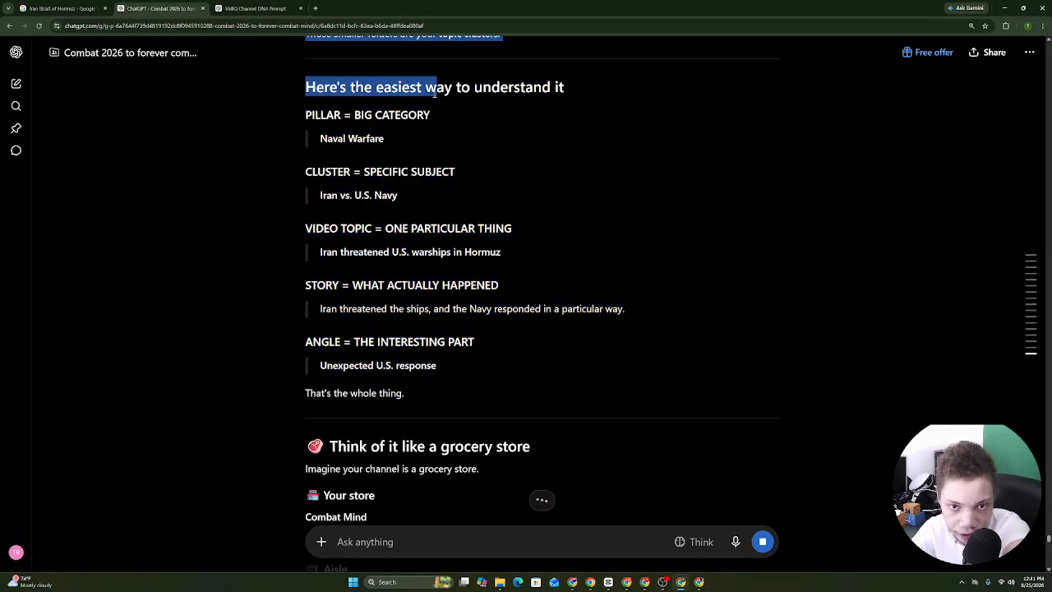
pyautogui.moveTo(436, 93); pyautogui.dragTo(386, 120)
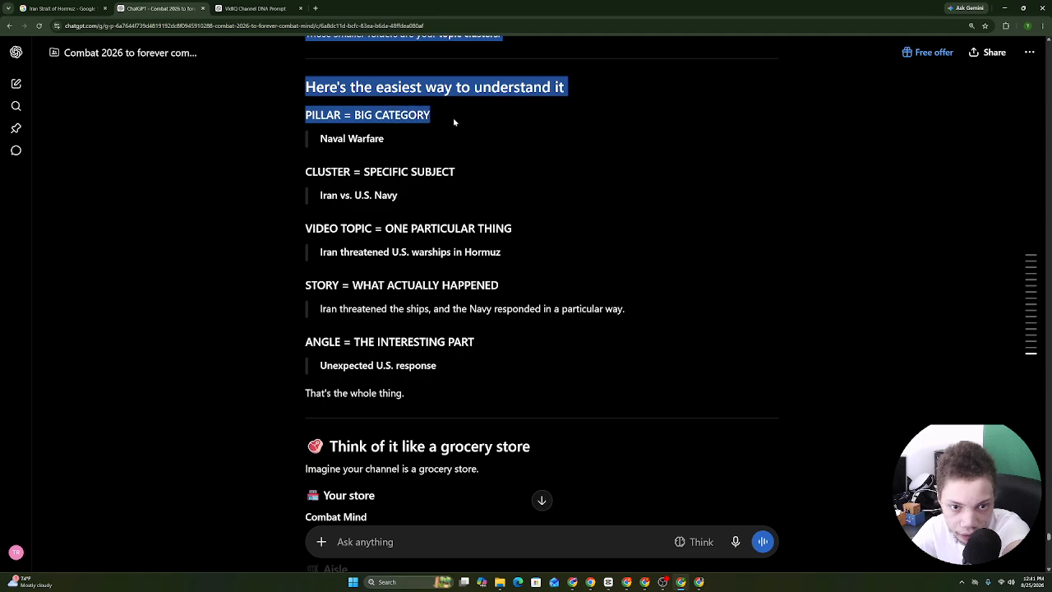
pyautogui.moveTo(454, 121); pyautogui.dragTo(340, 230)
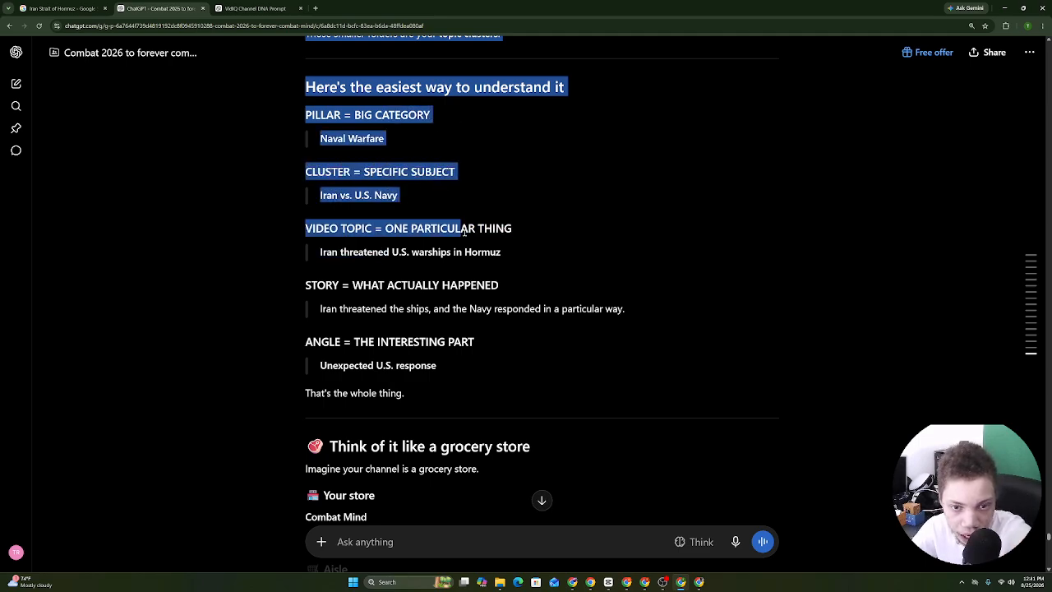
pyautogui.moveTo(519, 235); pyautogui.dragTo(416, 171)
pyautogui.click(510, 291)
pyautogui.scroll(-10, 510, 291)
pyautogui.scroll(-3, 416, 171)
pyautogui.click(419, 168)
pyautogui.scroll(-3, 420, 164)
pyautogui.moveTo(411, 123); pyautogui.dragTo(408, 73)
pyautogui.scroll(-2, 408, 73)
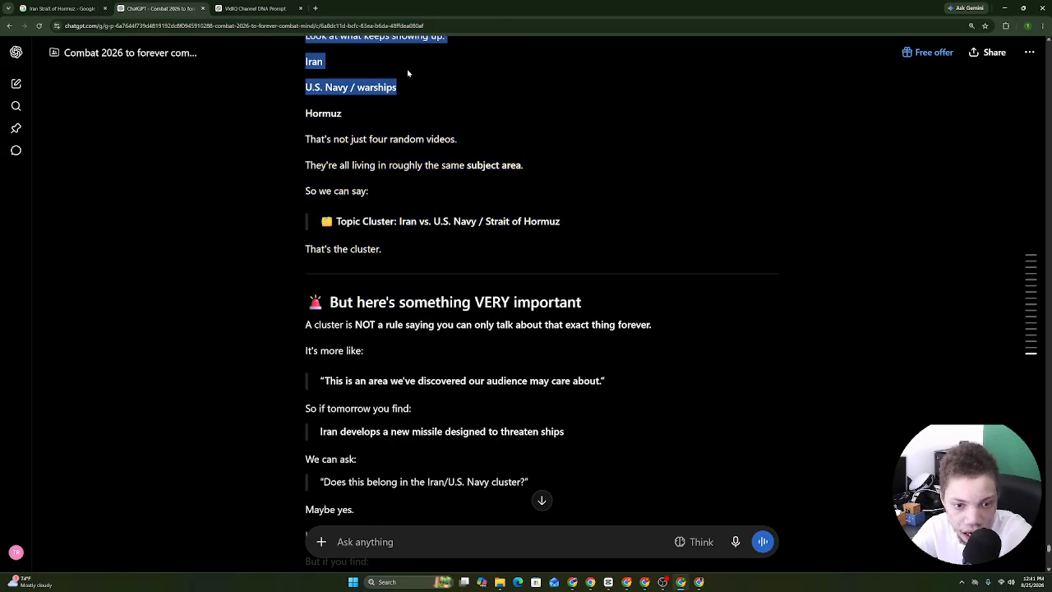
pyautogui.click(409, 70)
pyautogui.scroll(4, 408, 66)
pyautogui.moveTo(408, 26); pyautogui.dragTo(490, 212)
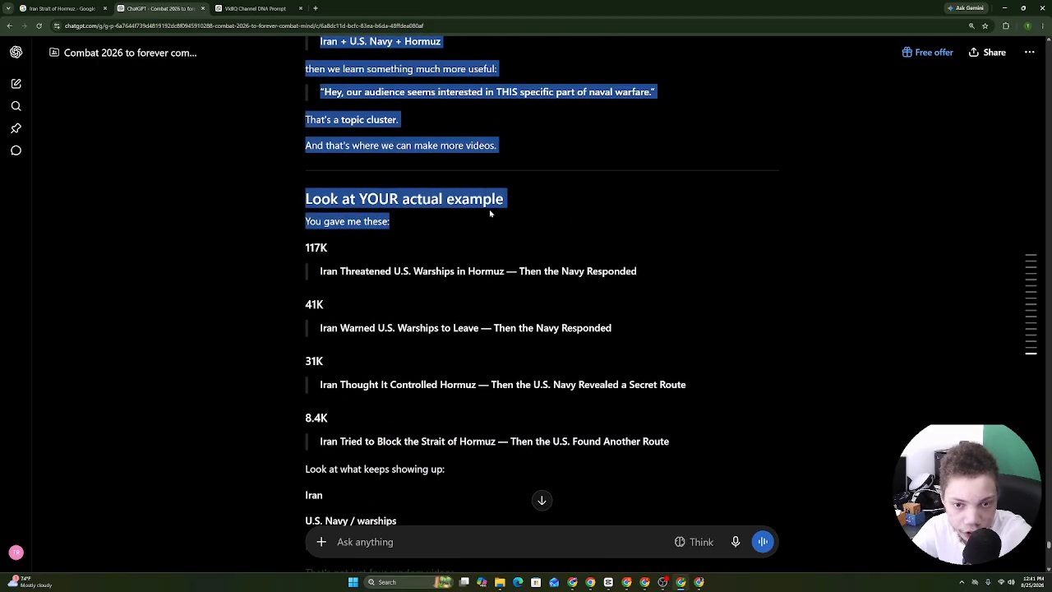
pyautogui.moveTo(317, 238); pyautogui.dragTo(388, 108)
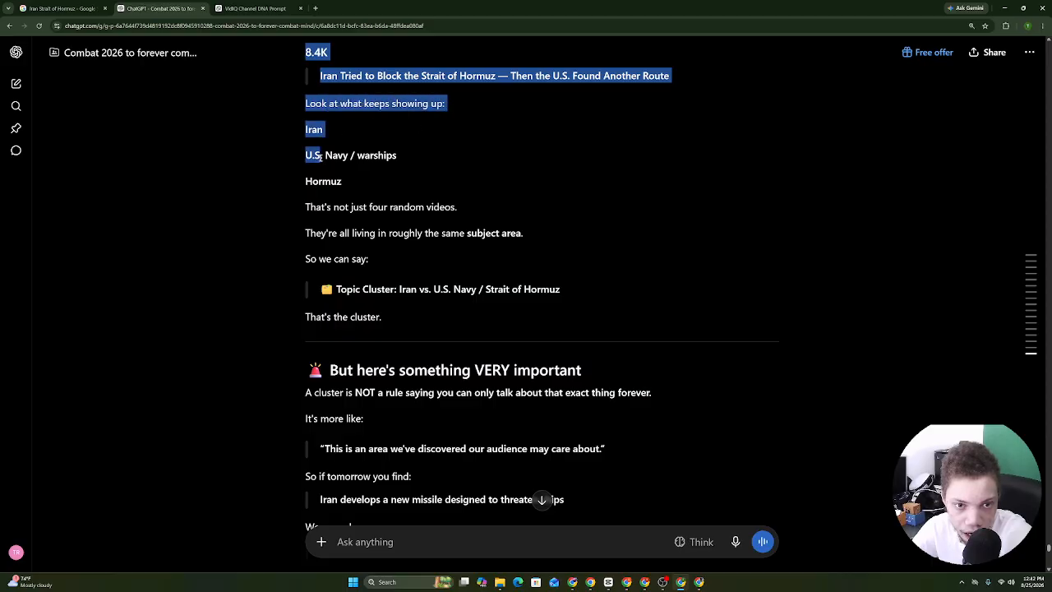
pyautogui.moveTo(320, 156); pyautogui.dragTo(415, 166)
pyautogui.moveTo(331, 181); pyautogui.dragTo(449, 236)
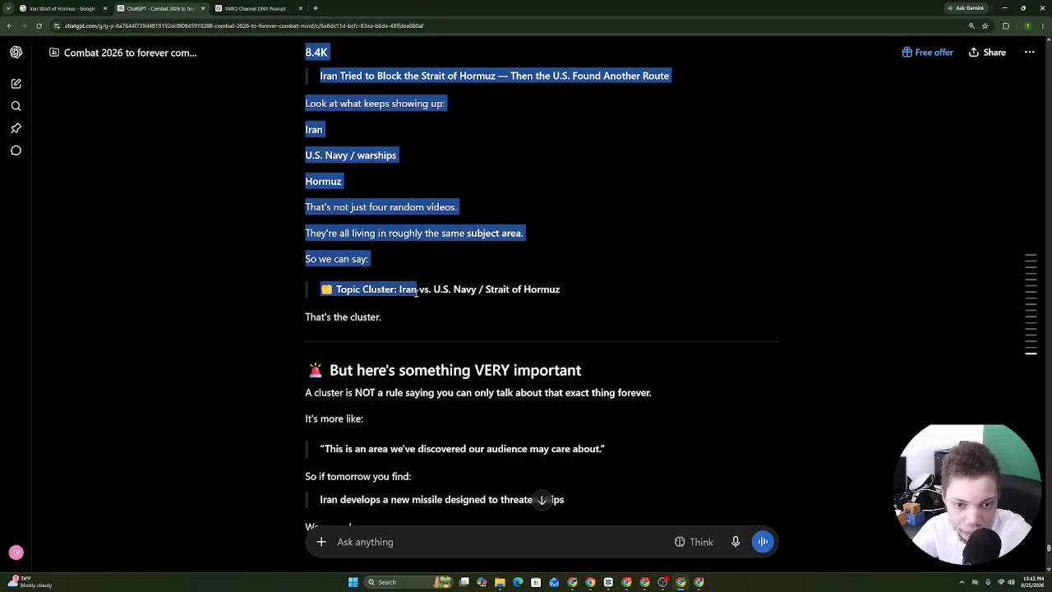
pyautogui.moveTo(400, 291); pyautogui.dragTo(434, 460)
pyautogui.scroll(-5, 357, 253)
pyautogui.scroll(-15, 395, 213)
# Copy the selected cluster explanation and paste it at the end of the channel DNA document.
pyautogui.rightClick(426, 400)
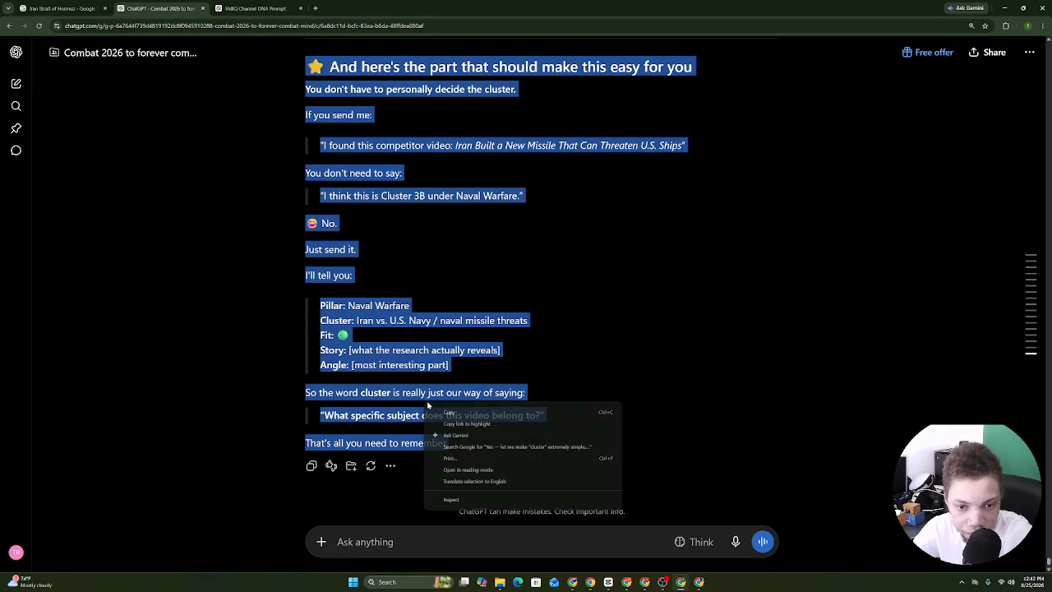
pyautogui.click(446, 411)
pyautogui.click(590, 583)
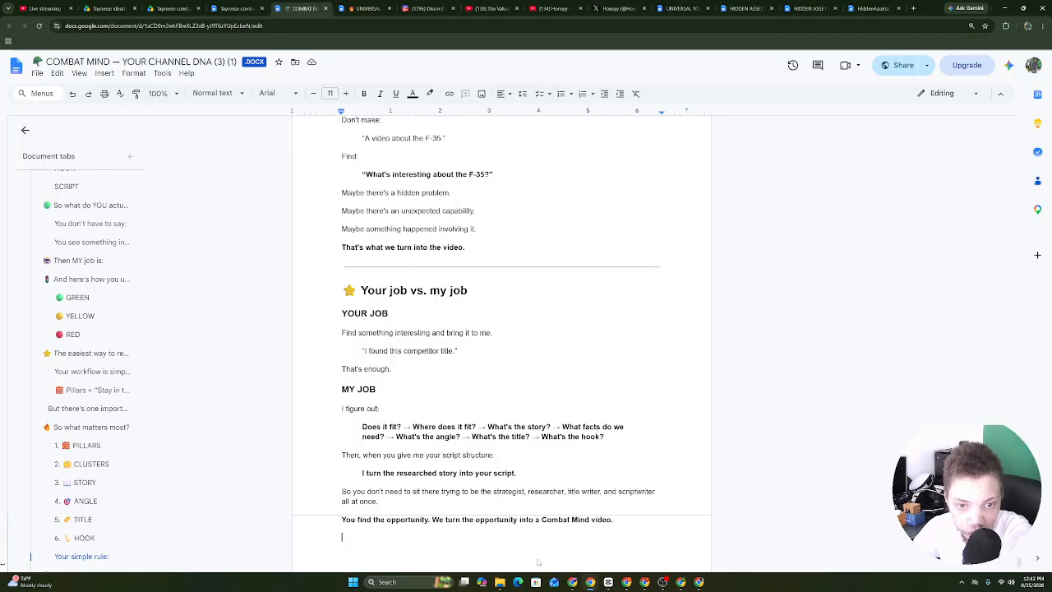
pyautogui.rightClick(470, 539)
pyautogui.click(508, 404)
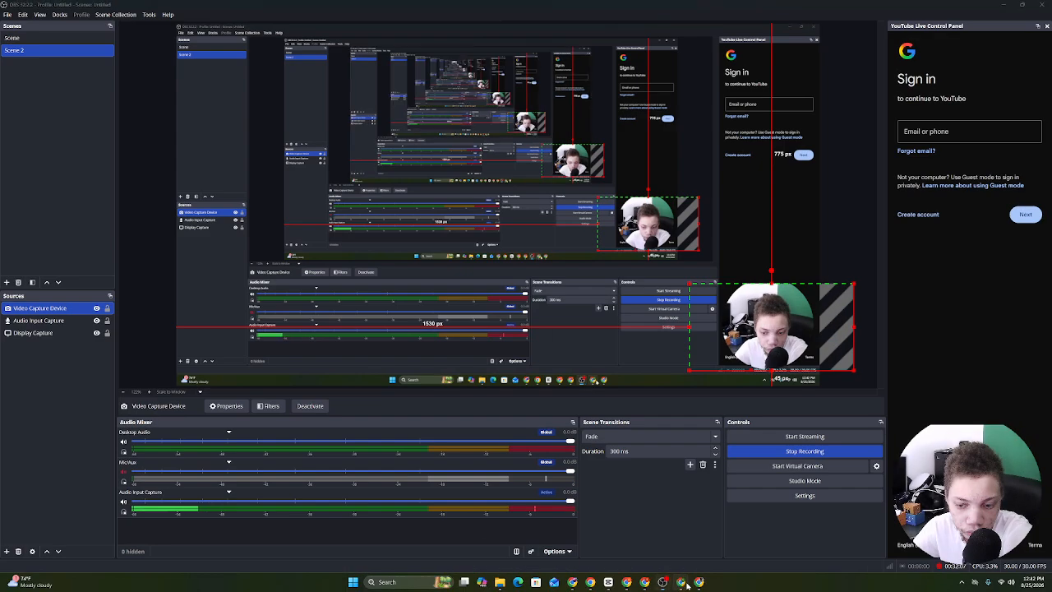
# Switch back to the ChatGPT chat window from the taskbar.
pyautogui.click(581, 577)
pyautogui.click(579, 580)
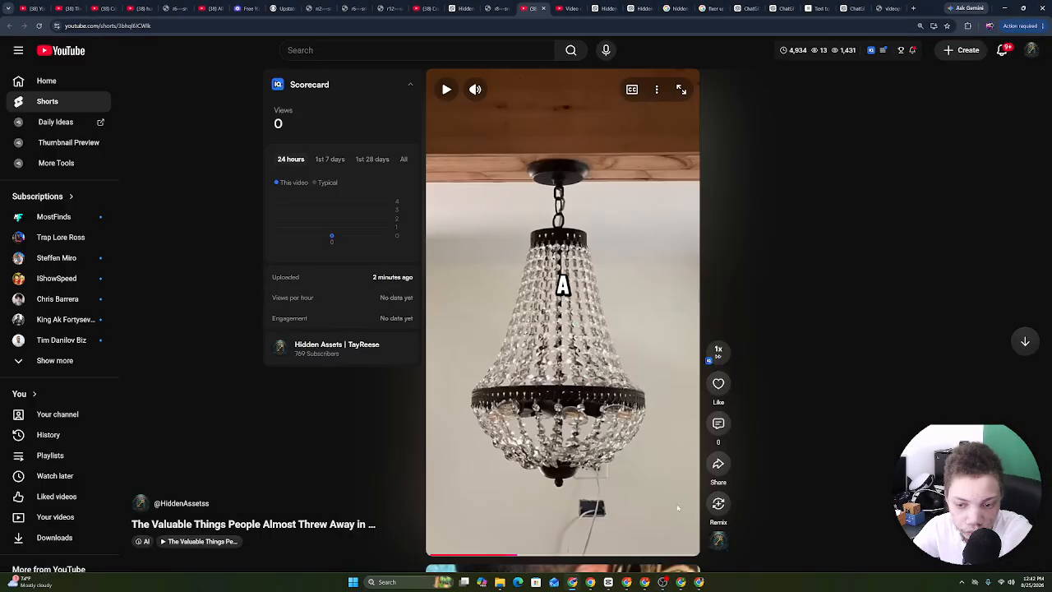
pyautogui.click(598, 575)
pyautogui.click(646, 580)
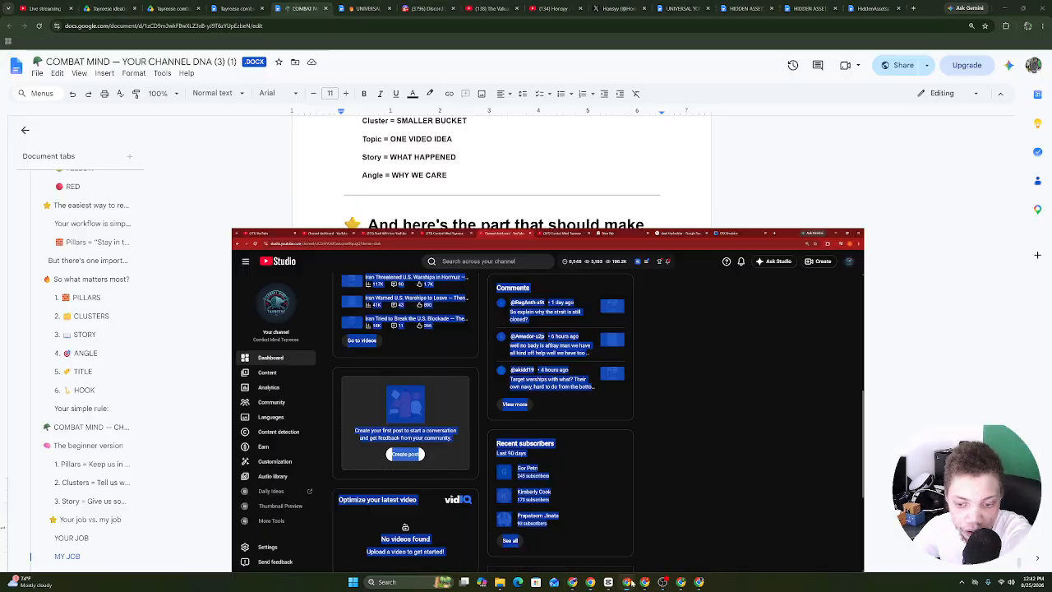
pyautogui.click(681, 582)
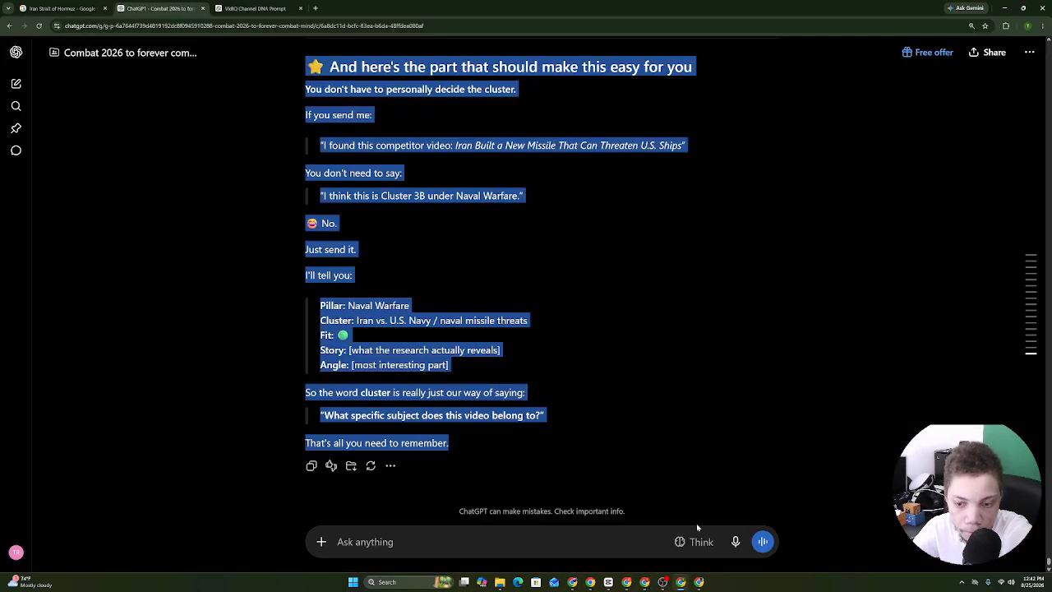
# Dictate and send the question whether topic clusters are just more angles on one topic.
pyautogui.click(734, 544)
pyautogui.scroll(2, 372, 276)
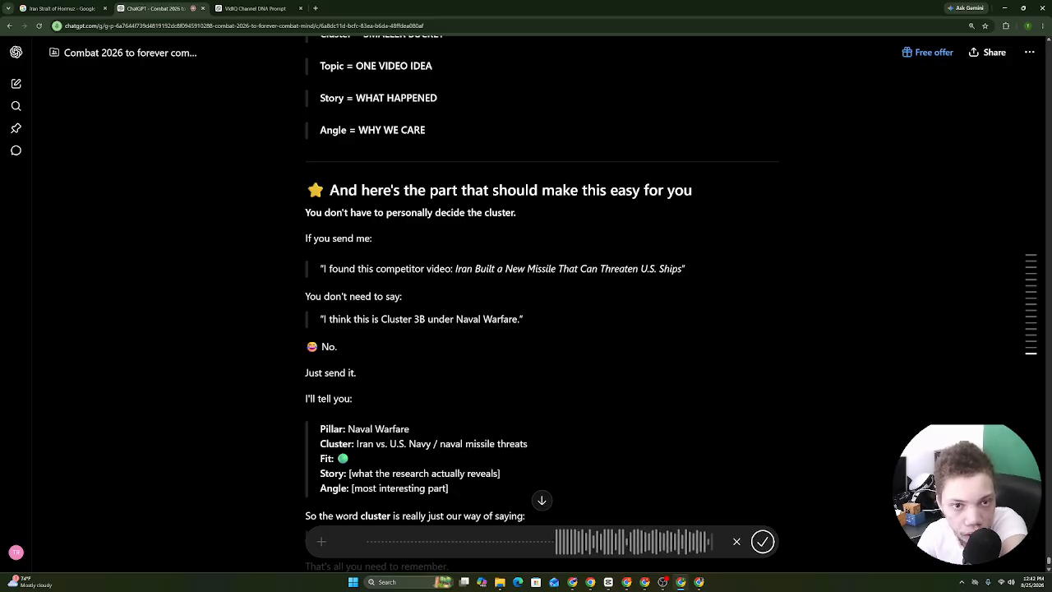
pyautogui.click(763, 541)
pyautogui.press('Return')
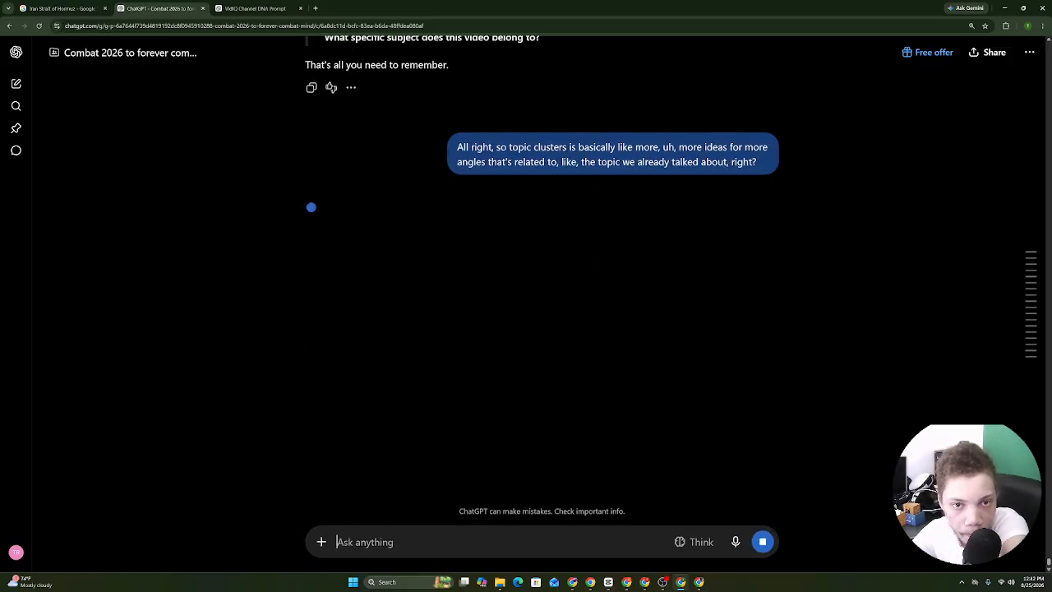
# Read the PILLAR → CLUSTER → TOPIC → ANGLE answer and select it from 'Almost' onward.
pyautogui.moveTo(492, 147); pyautogui.dragTo(416, 227)
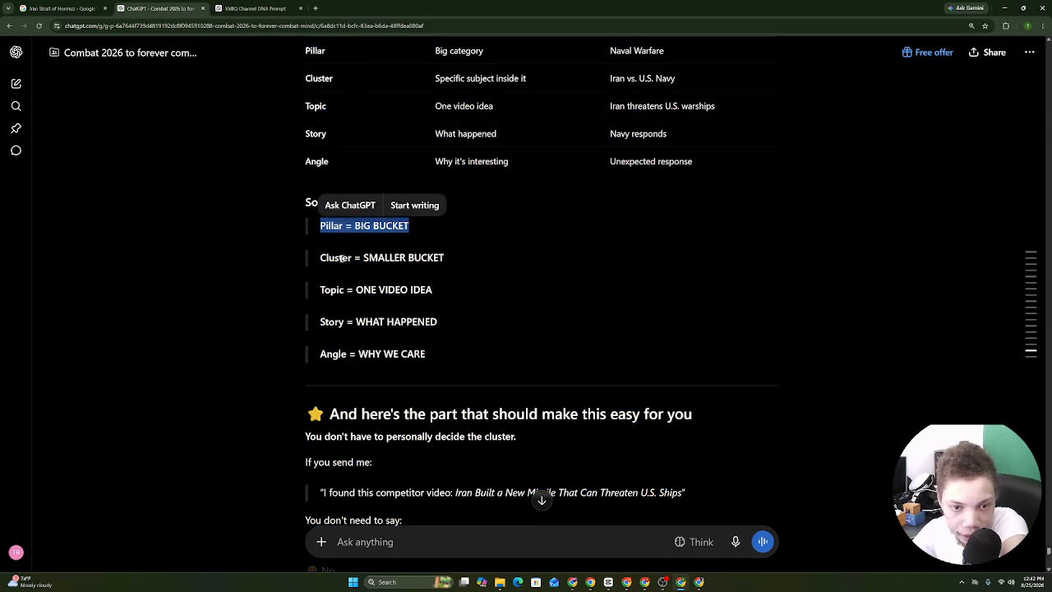
pyautogui.moveTo(319, 257); pyautogui.dragTo(442, 260)
pyautogui.click(314, 296)
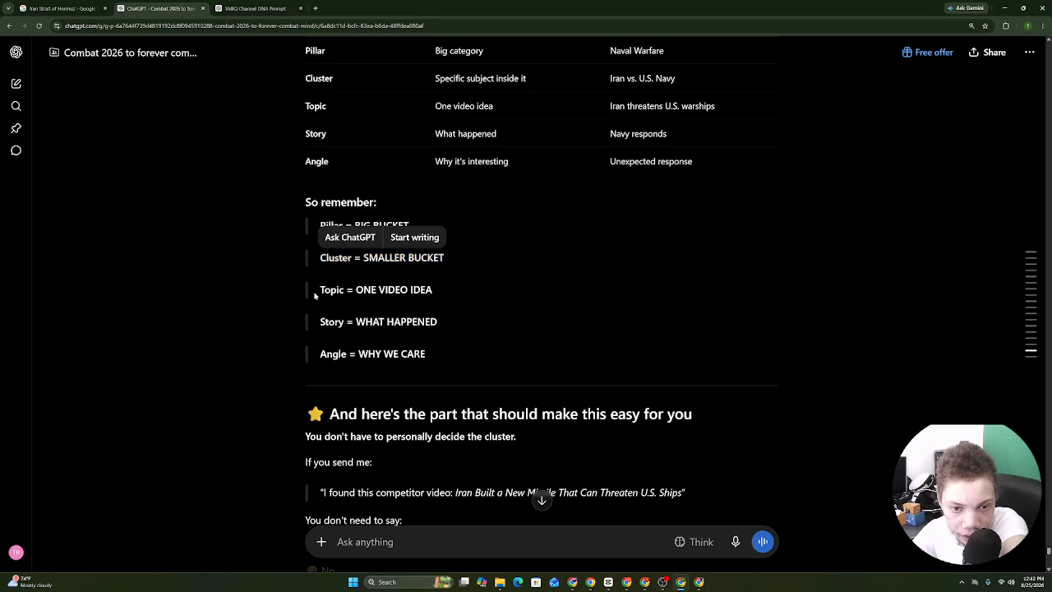
pyautogui.moveTo(318, 322); pyautogui.dragTo(448, 329)
pyautogui.moveTo(318, 354); pyautogui.dragTo(370, 144)
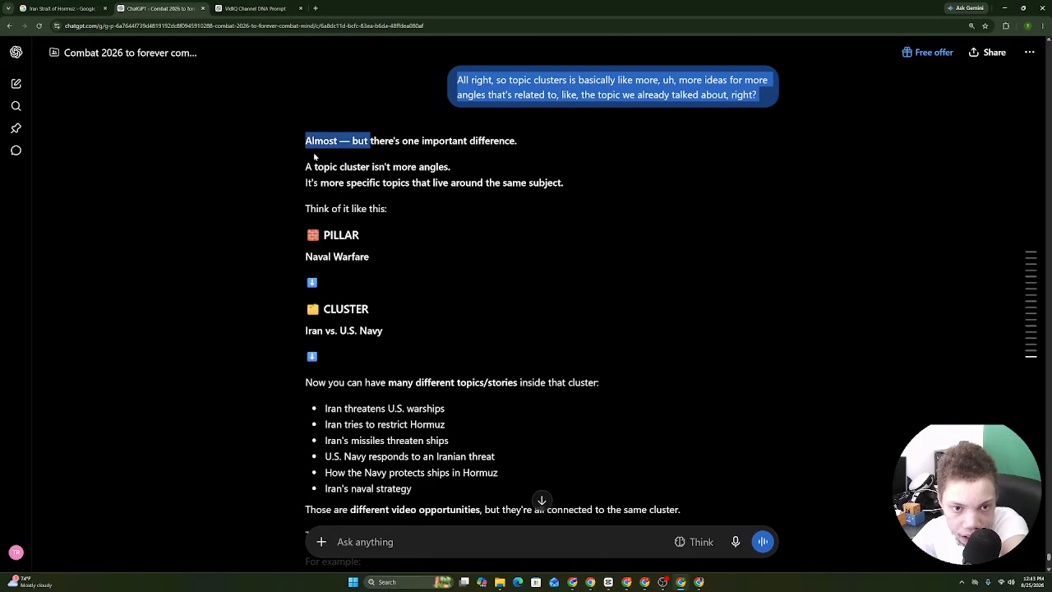
pyautogui.click(314, 156)
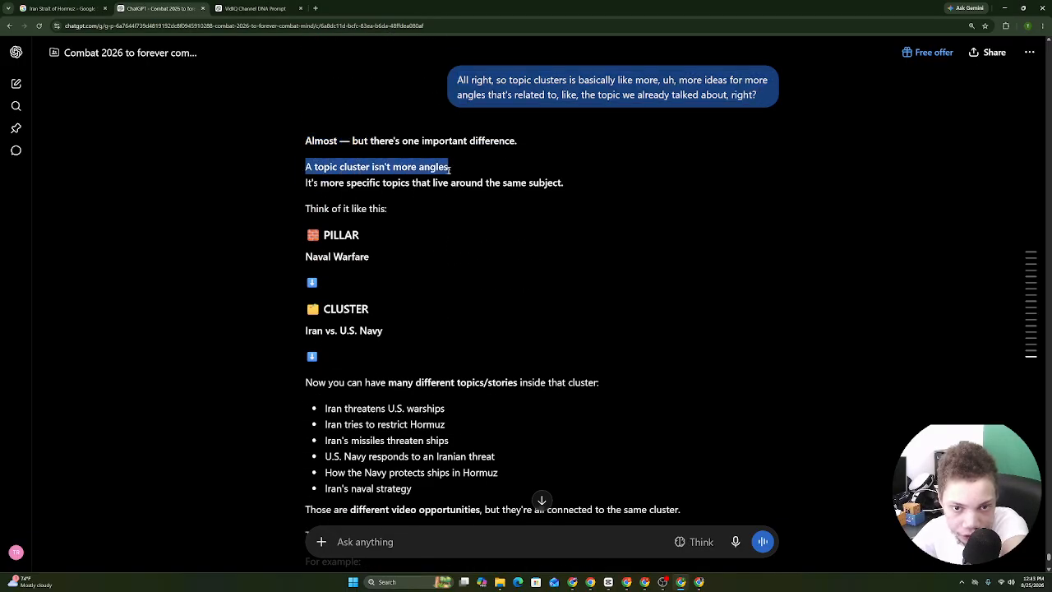
pyautogui.moveTo(449, 168); pyautogui.dragTo(342, 185)
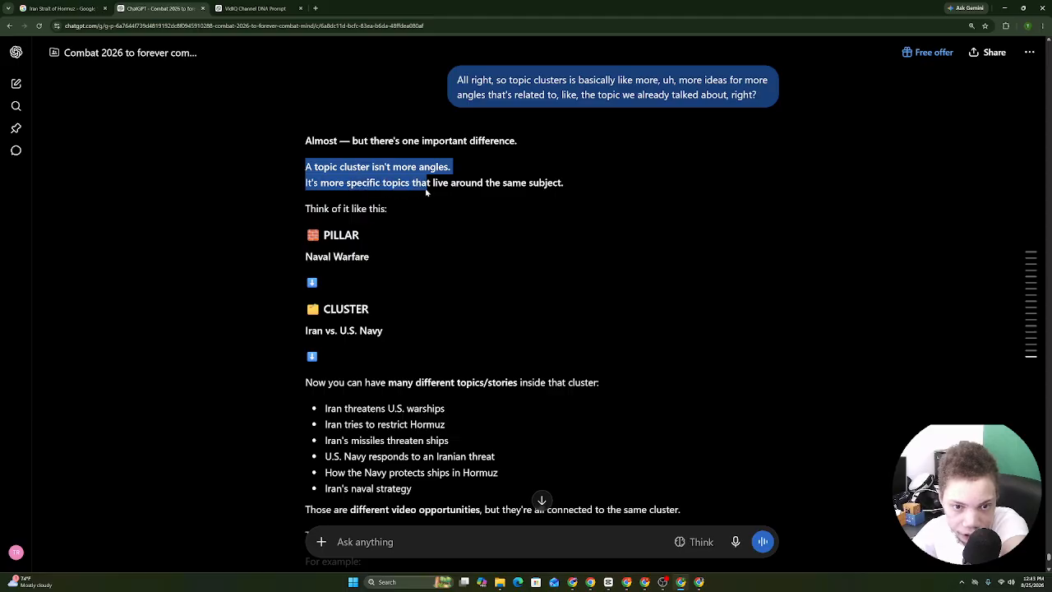
pyautogui.moveTo(504, 185); pyautogui.dragTo(552, 185)
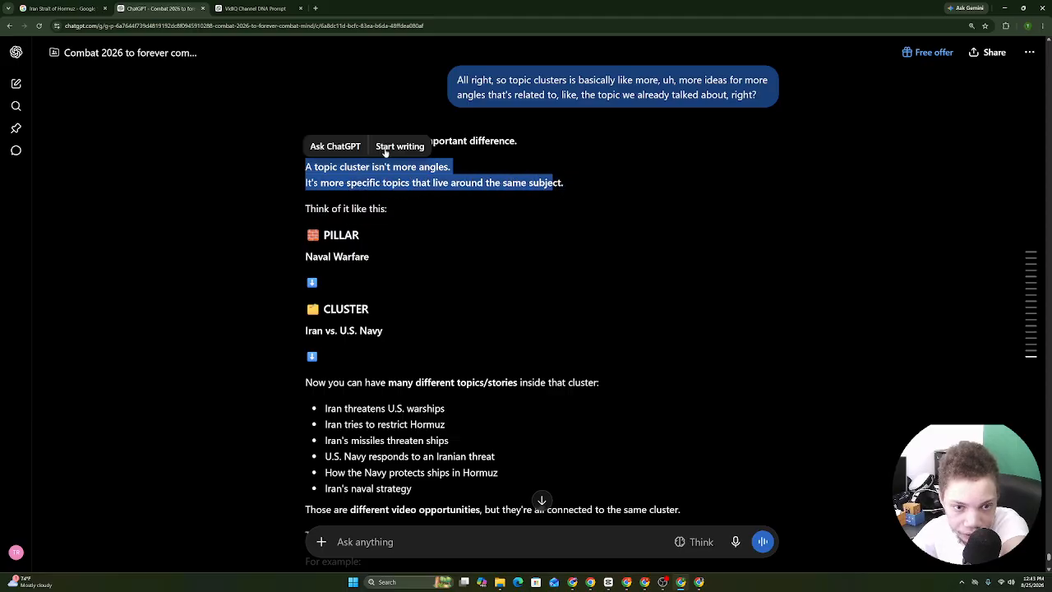
pyautogui.moveTo(309, 129); pyautogui.dragTo(449, 506)
# Copy the clusters-vs-angles answer and paste it at the end of the channel DNA doc.
pyautogui.rightClick(402, 397)
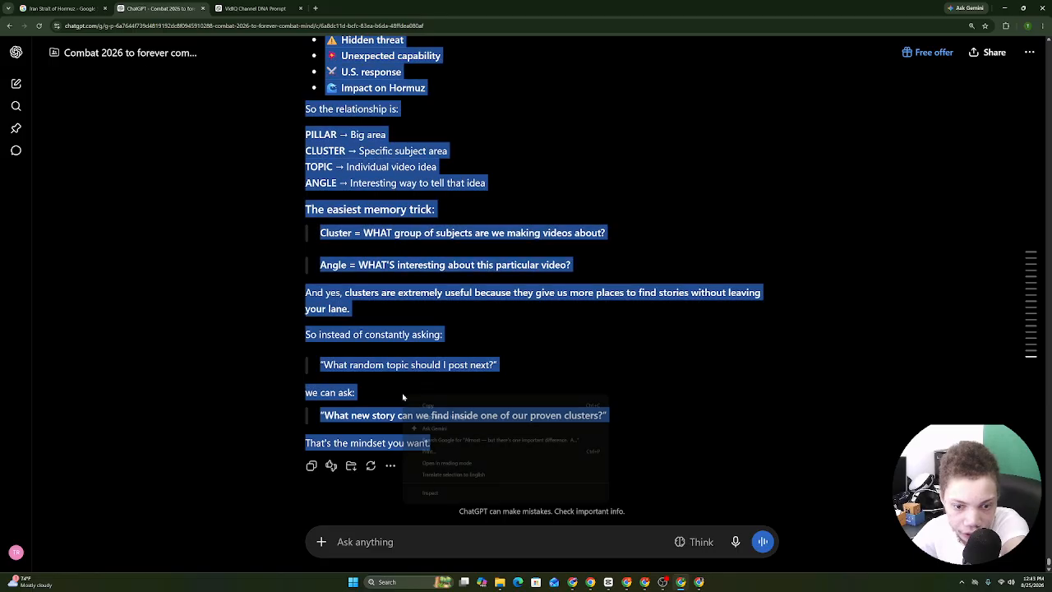
pyautogui.click(426, 407)
pyautogui.moveTo(590, 580)
pyautogui.click(575, 535)
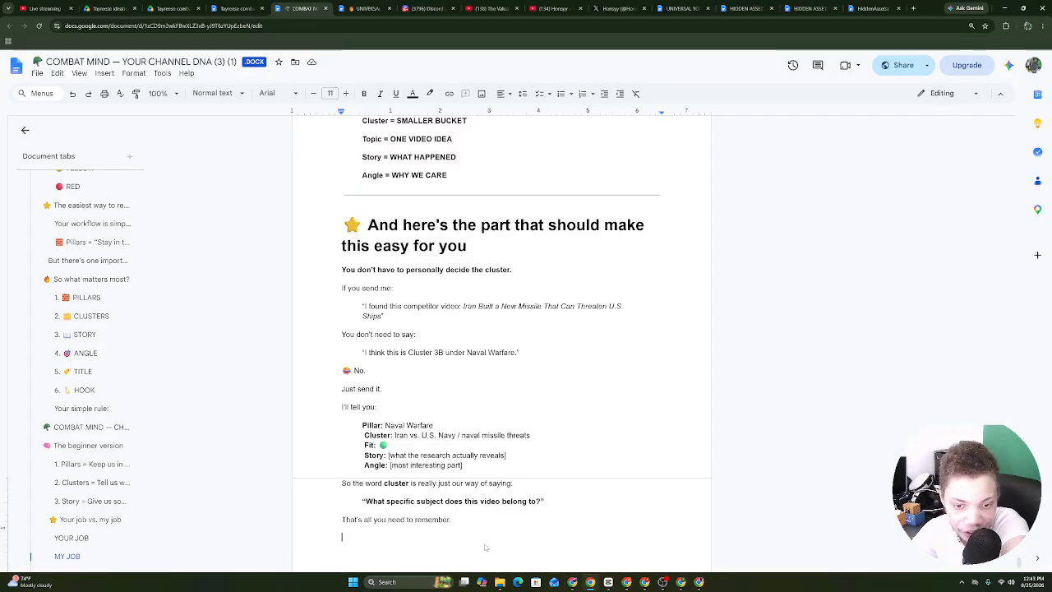
pyautogui.rightClick(485, 543)
pyautogui.click(511, 406)
# Back in ChatGPT, dictate and send a request for the channel's pillars.
pyautogui.click(681, 581)
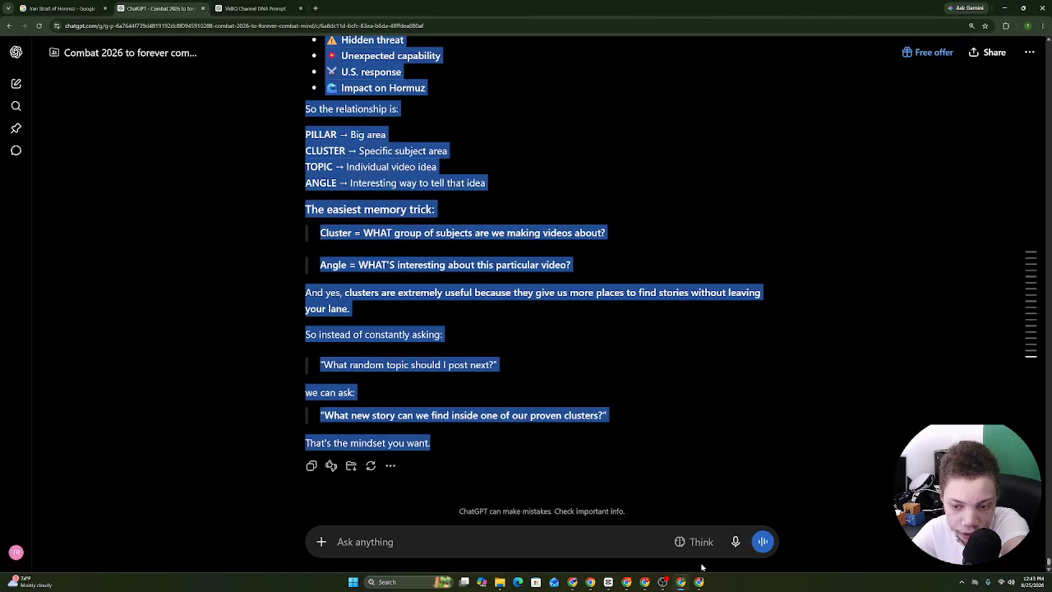
pyautogui.click(735, 542)
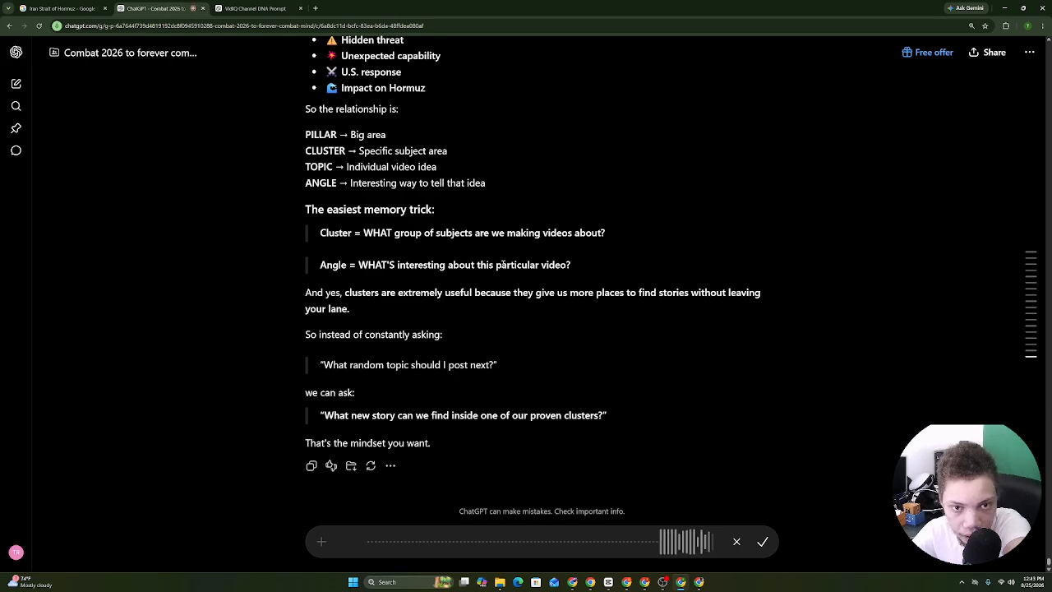
pyautogui.click(762, 542)
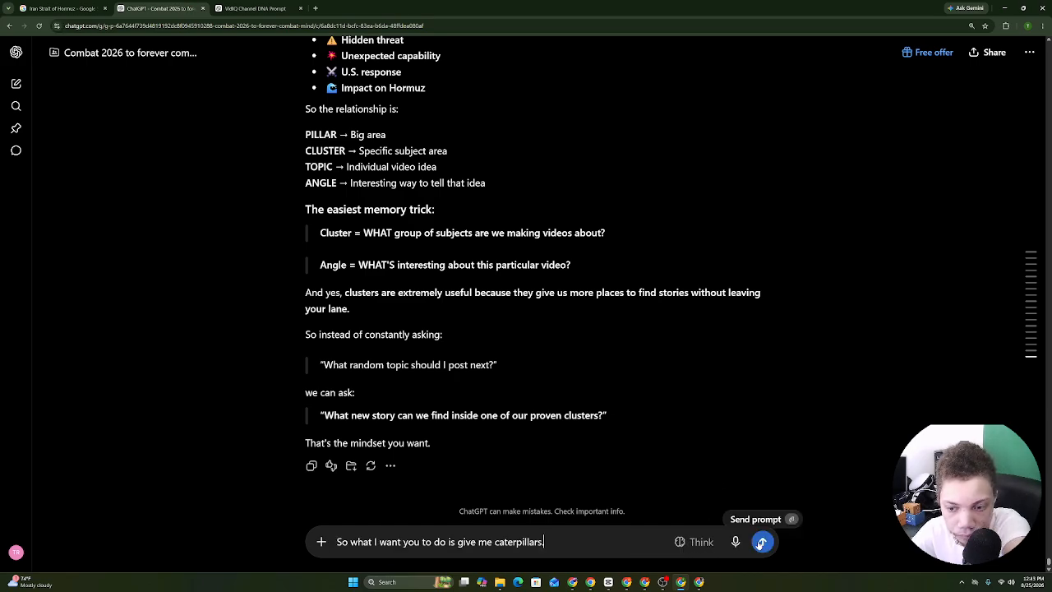
pyautogui.click(762, 542)
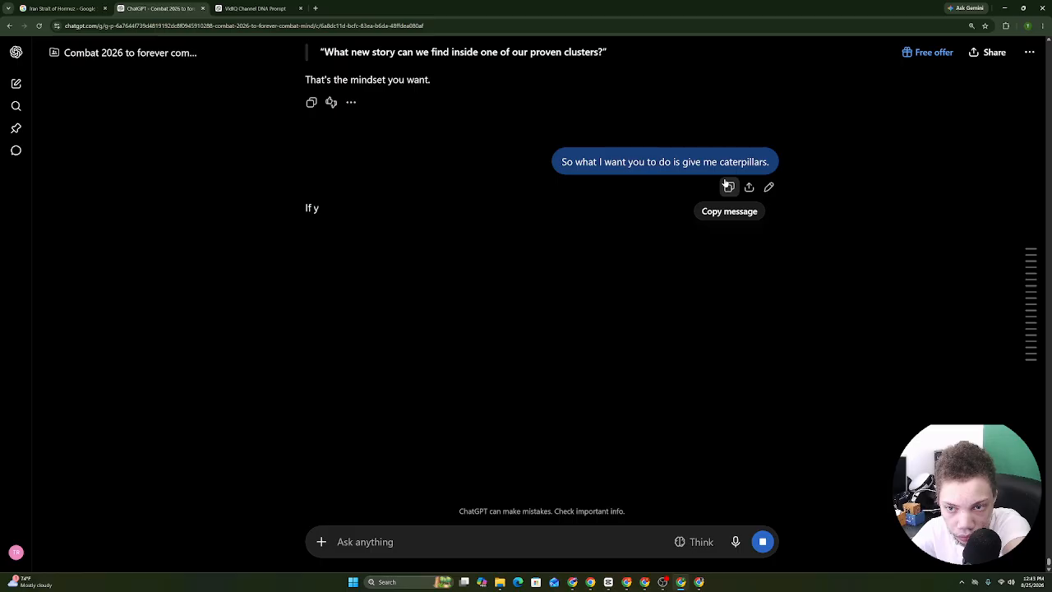
# Copy the four-pillar response and paste it at the end of the channel DNA document.
pyautogui.moveTo(292, 211); pyautogui.dragTo(814, 210)
pyautogui.click(813, 210)
pyautogui.scroll(-10, 814, 210)
pyautogui.moveTo(575, 567); pyautogui.dragTo(618, 385)
pyautogui.rightClick(606, 374)
pyautogui.click(622, 382)
pyautogui.click(591, 582)
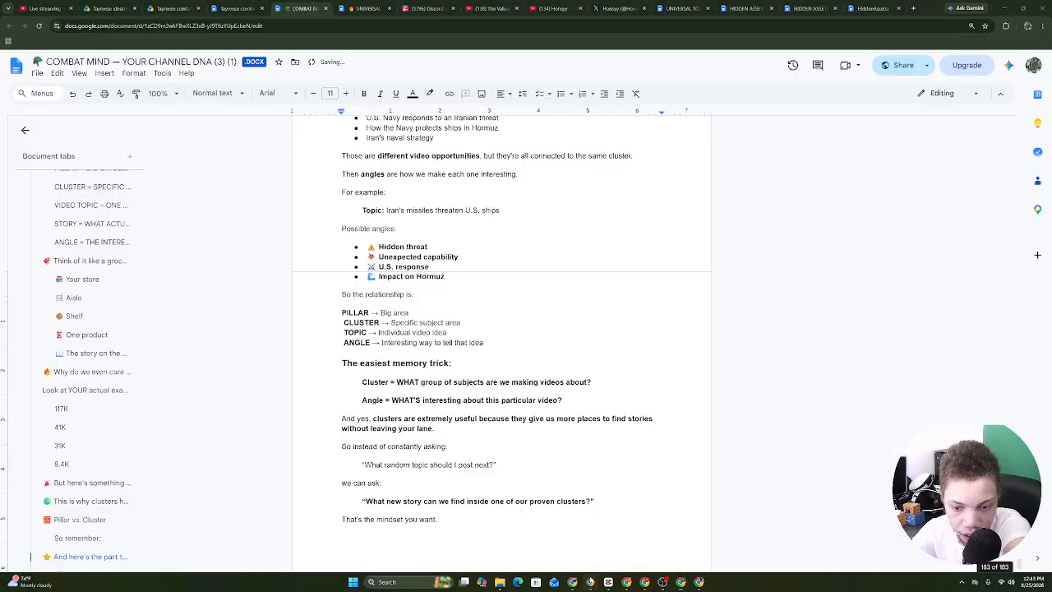
pyautogui.rightClick(437, 502)
pyautogui.rightClick(383, 535)
pyautogui.rightClick(362, 541)
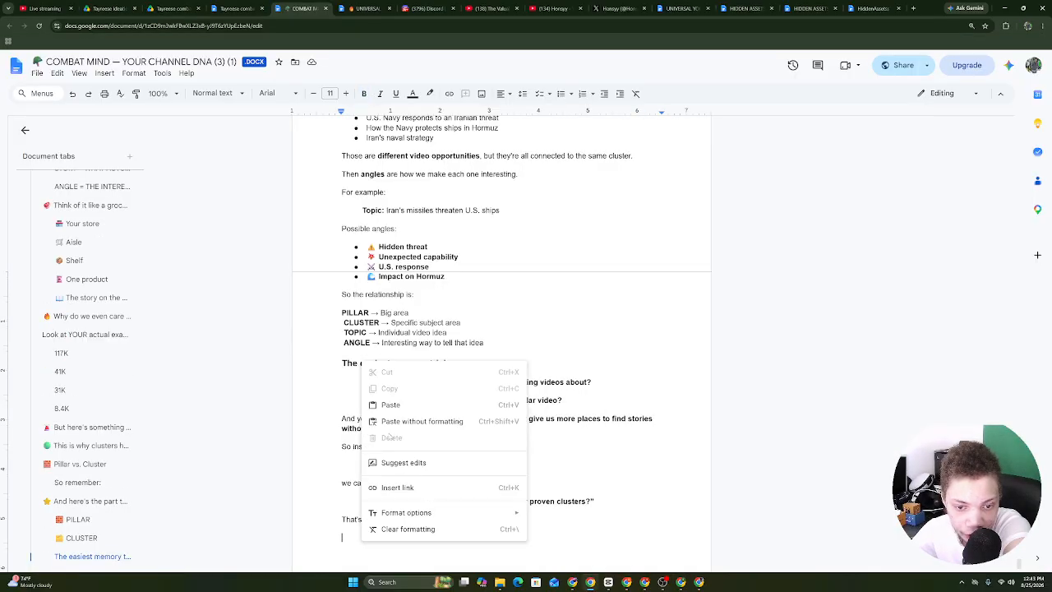
pyautogui.click(391, 404)
pyautogui.click(626, 582)
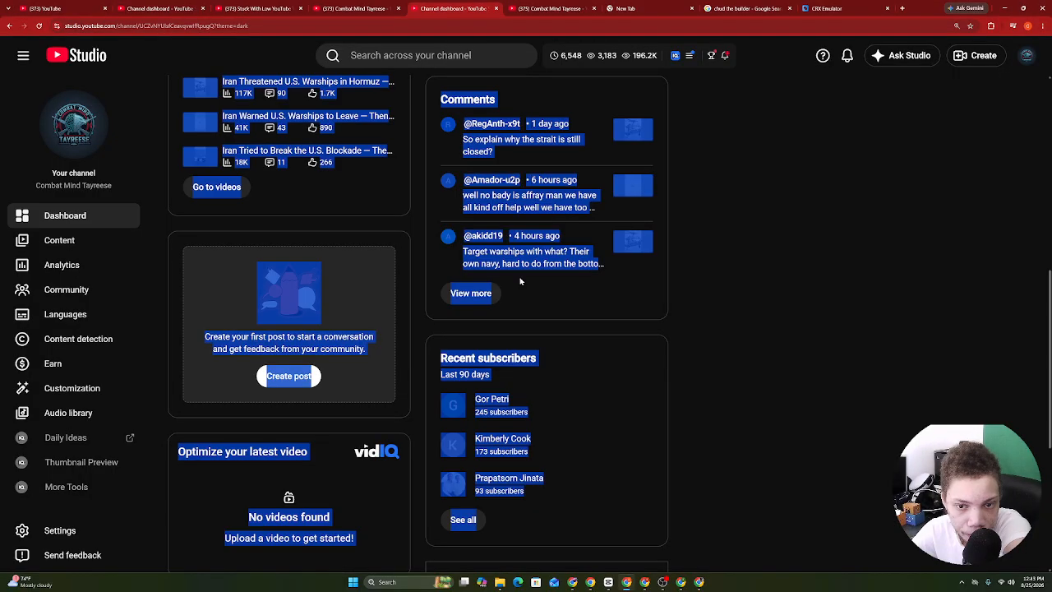
# Open the Hidden Assets channel's Studio dashboard via its Shorts page and Manage videos.
pyautogui.click(590, 582)
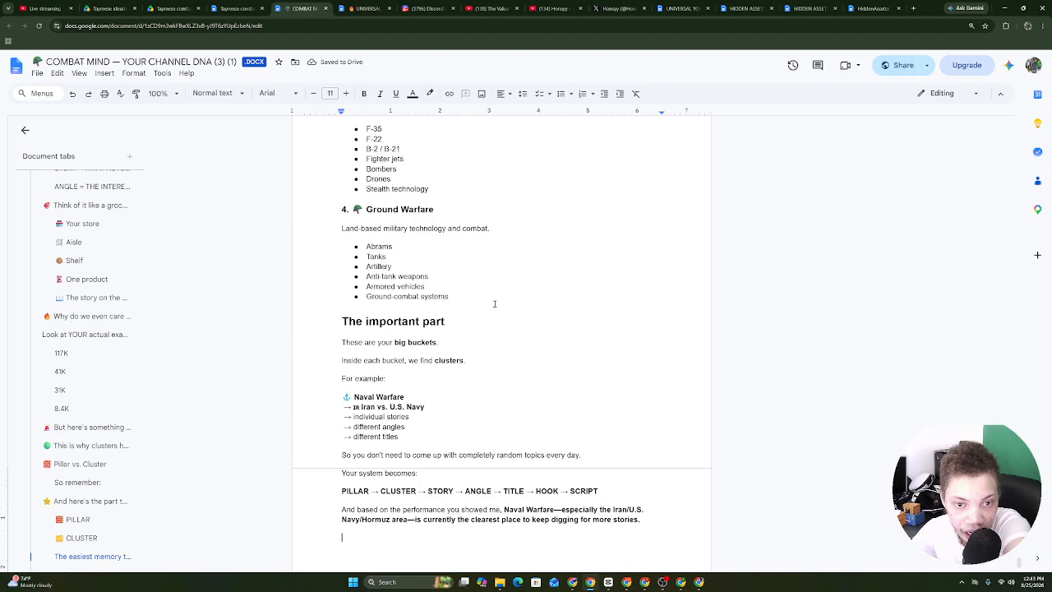
pyautogui.click(572, 580)
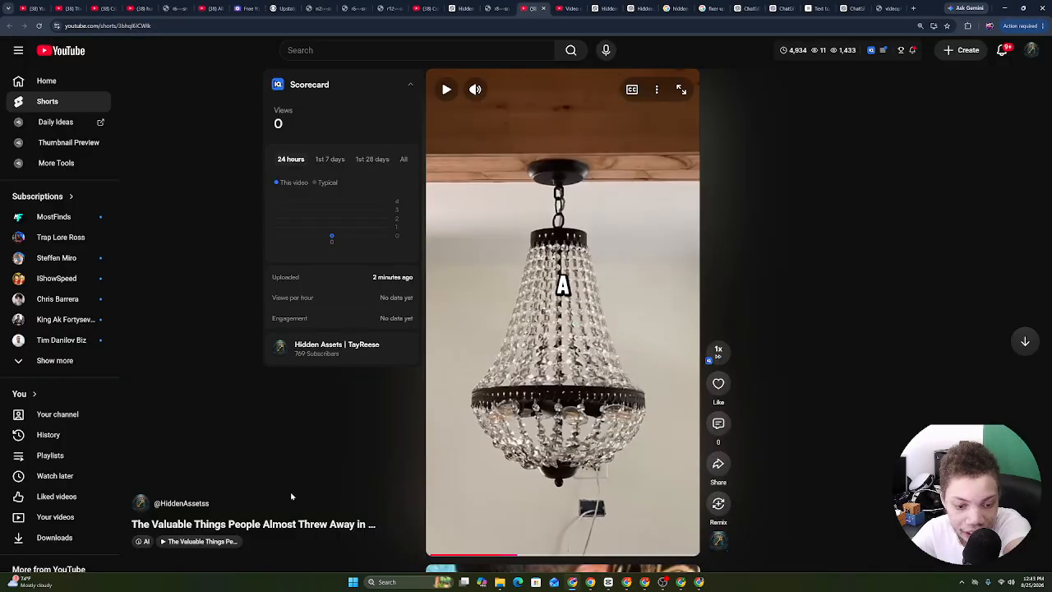
pyautogui.click(188, 504)
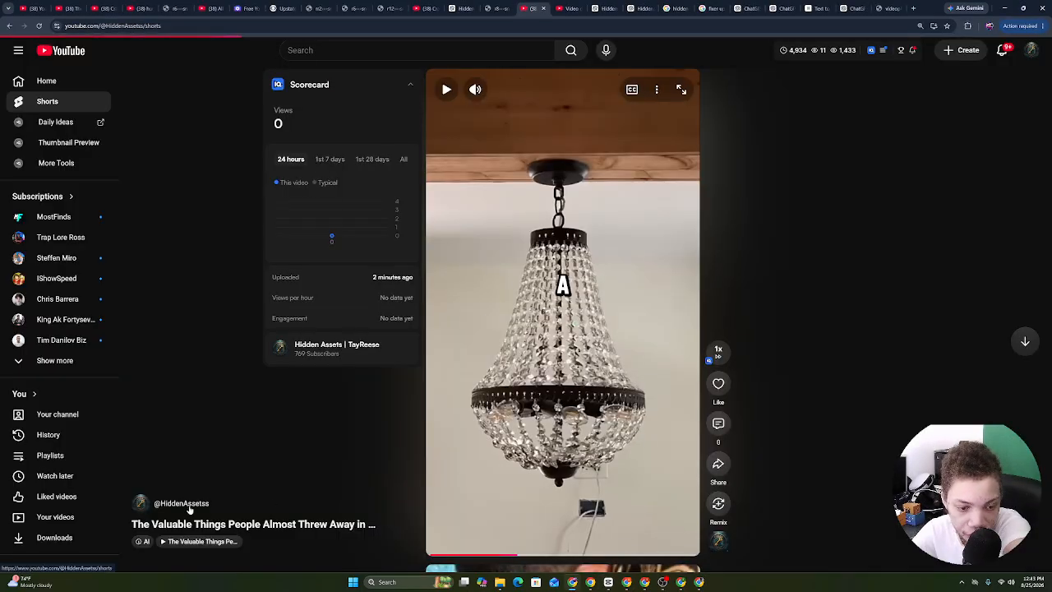
pyautogui.click(489, 263)
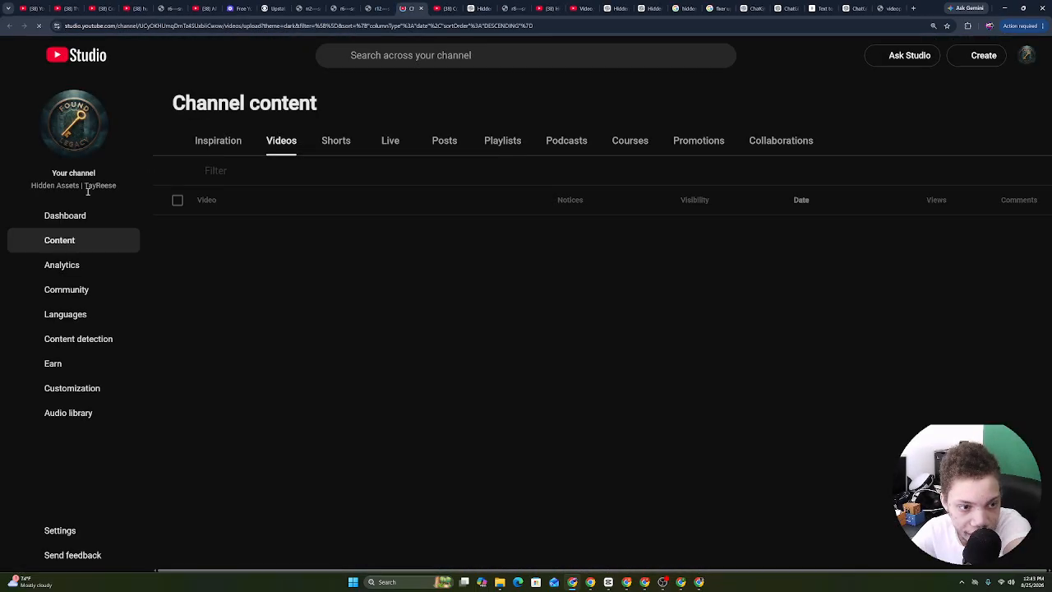
pyautogui.click(82, 213)
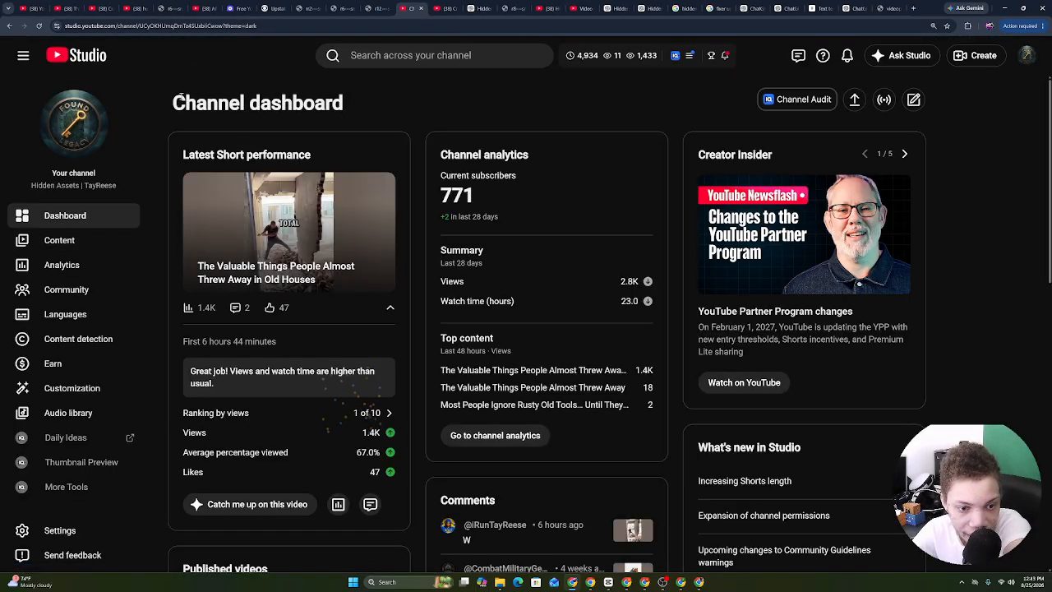
# Open the top Short's analytics and view its Engagement metrics.
pyautogui.moveTo(372, 433)
pyautogui.scroll(-2, 403, 268)
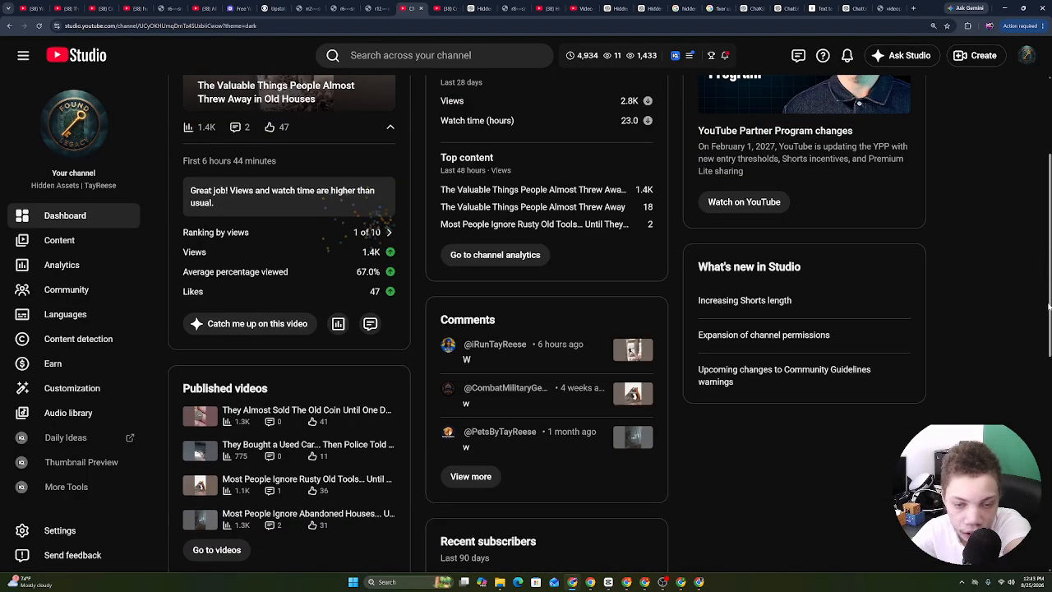
pyautogui.click(338, 321)
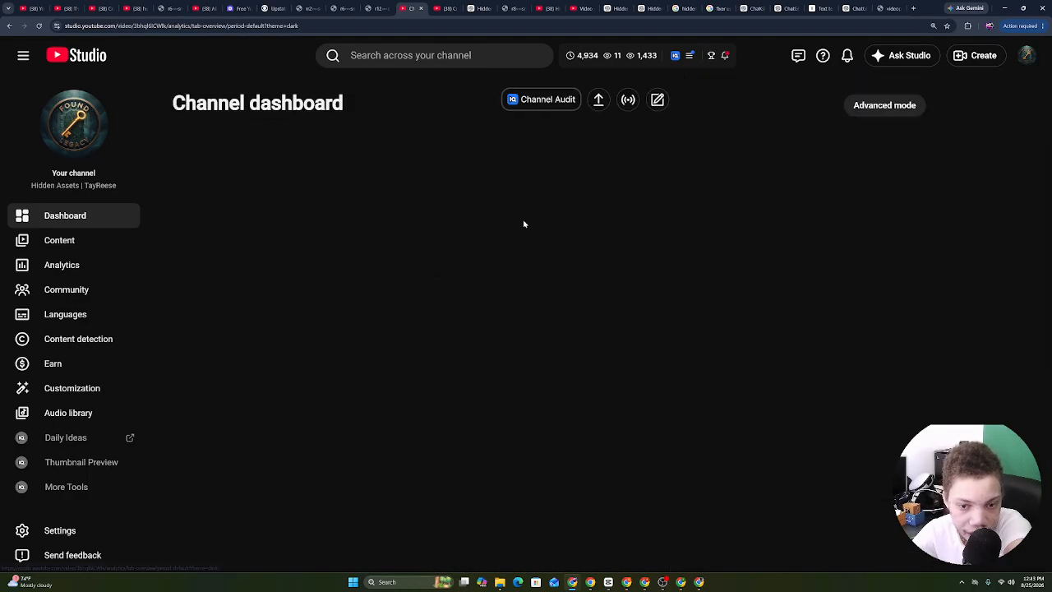
pyautogui.click(329, 148)
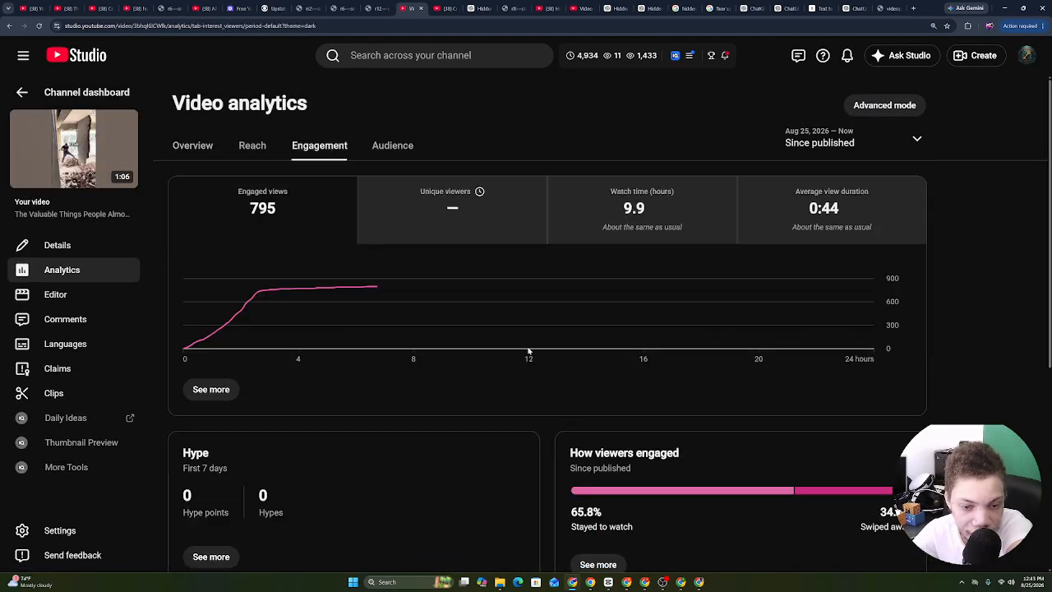
# Look back over the angles explanation in the channel DNA document.
pyautogui.click(626, 582)
pyautogui.click(590, 582)
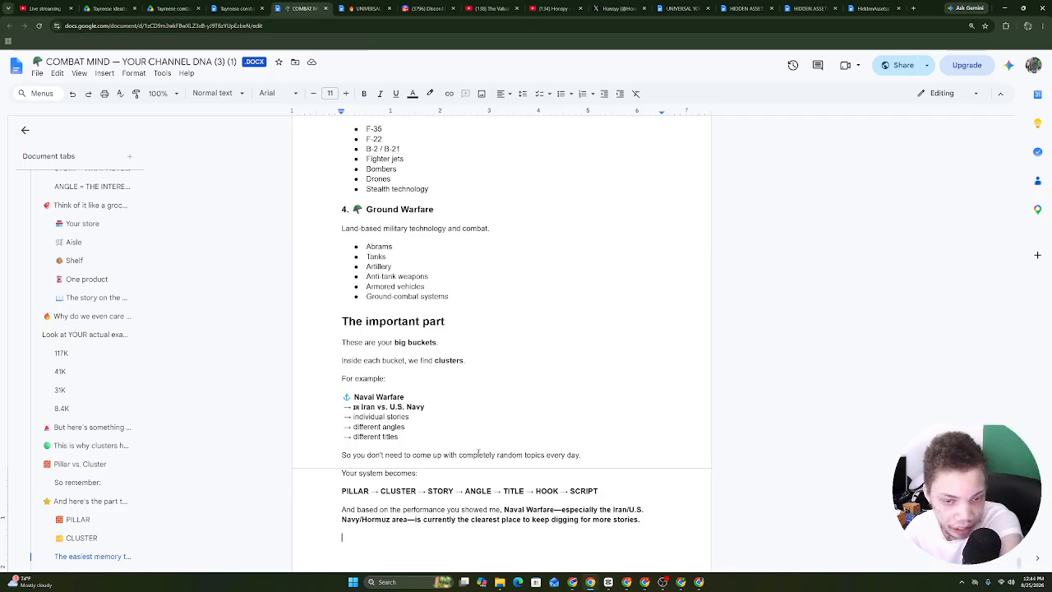
pyautogui.click(626, 582)
pyautogui.click(591, 582)
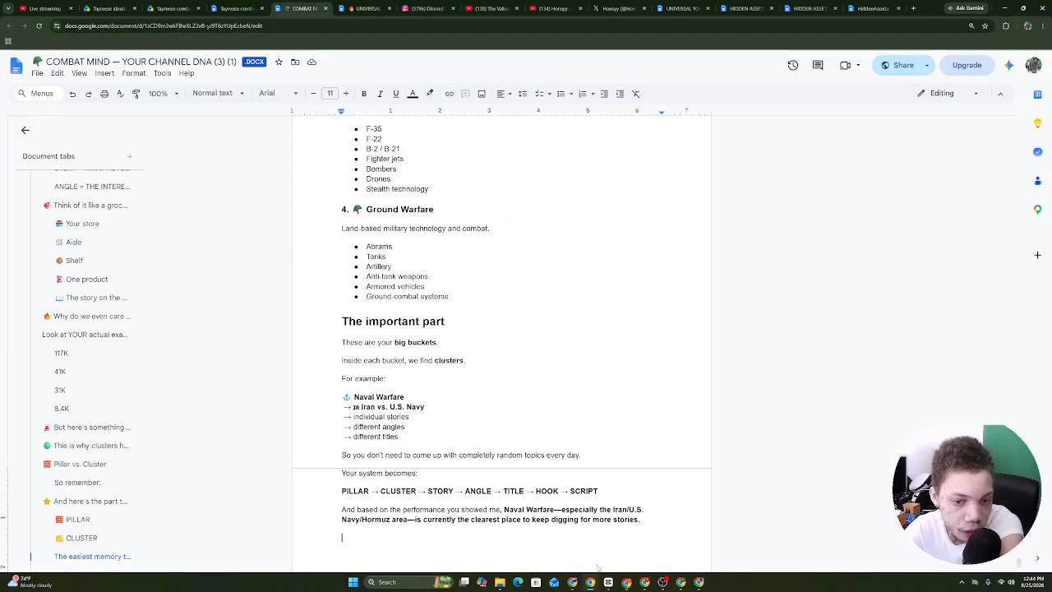
pyautogui.moveTo(585, 452); pyautogui.dragTo(349, 165)
pyautogui.click(371, 224)
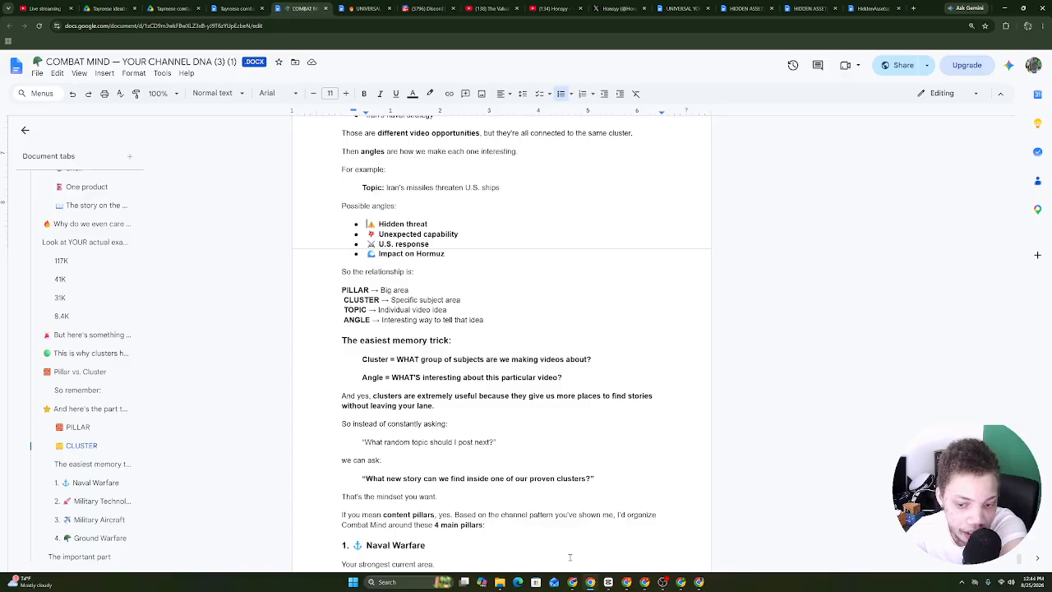
# Check the Short's Overview analytics showing 1.4K views, 17% above usual.
pyautogui.click(574, 584)
pyautogui.click(210, 146)
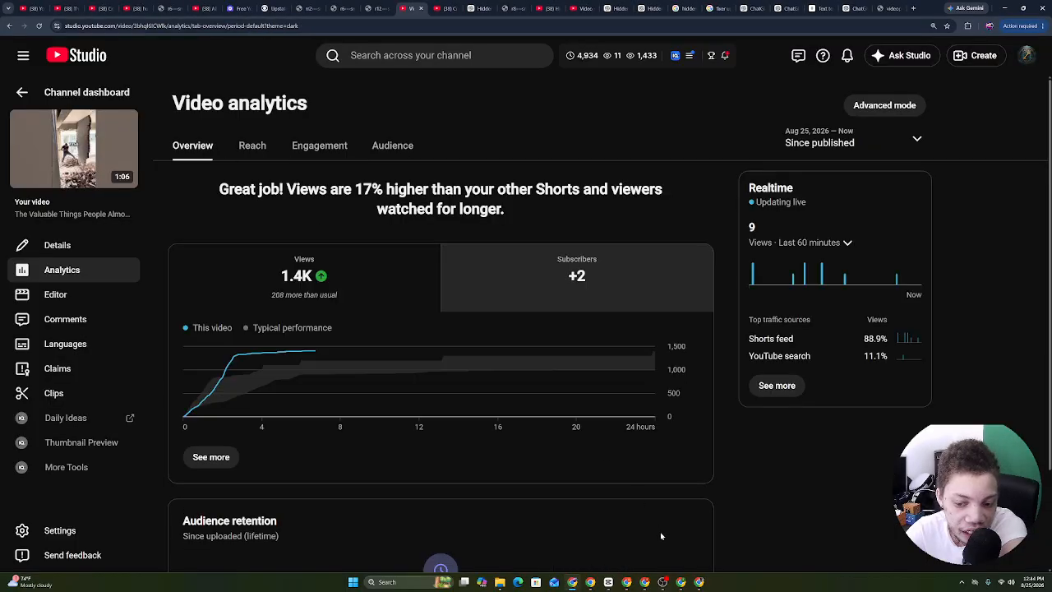
pyautogui.click(645, 582)
# Browse Combat Mind's Shorts under Content, then open its public channel page via Your channel.
pyautogui.click(626, 582)
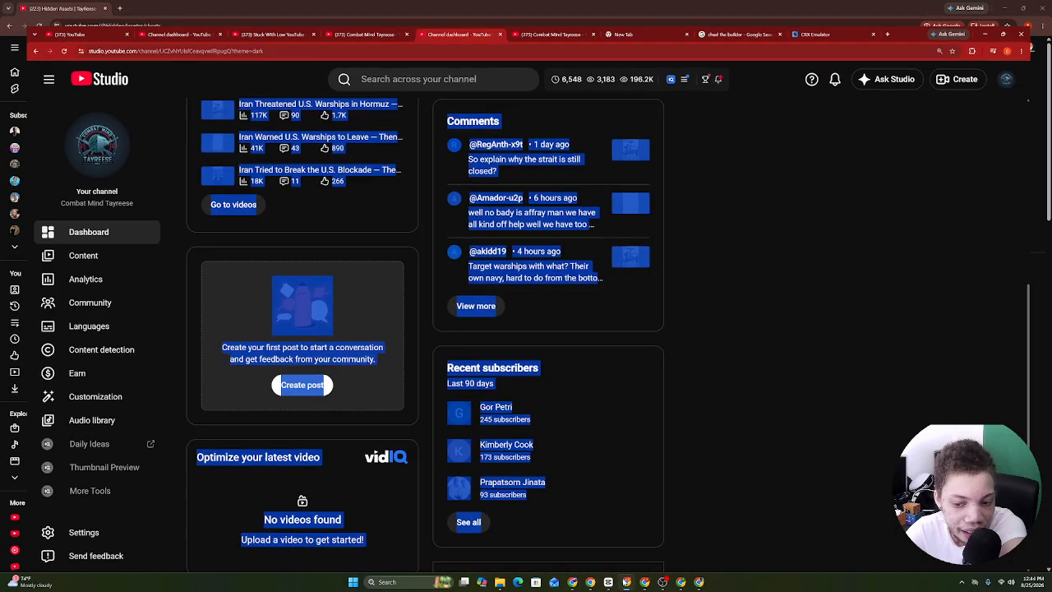
pyautogui.click(116, 246)
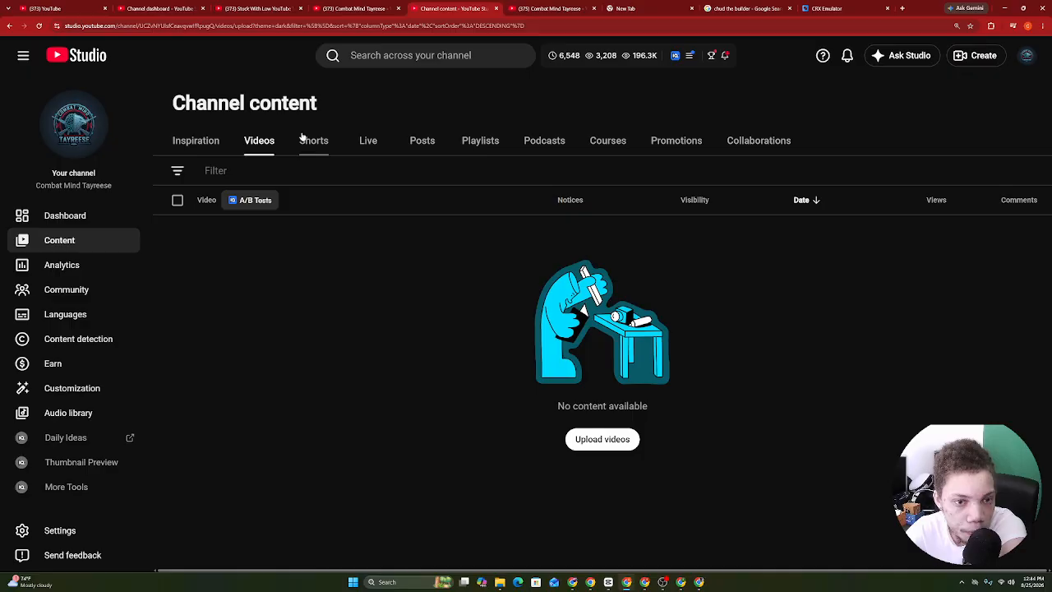
pyautogui.click(305, 139)
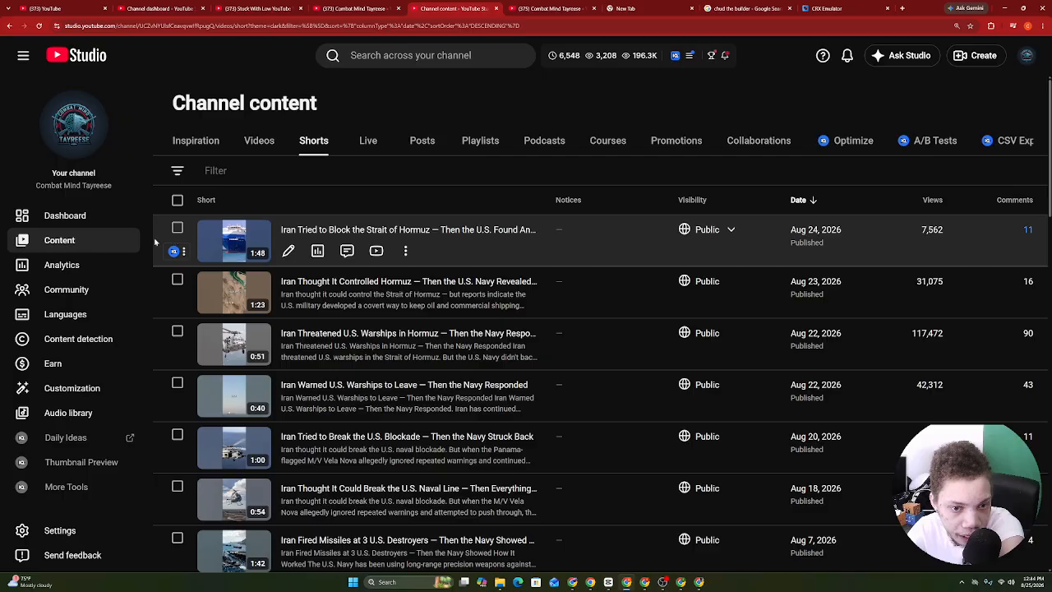
pyautogui.click(83, 221)
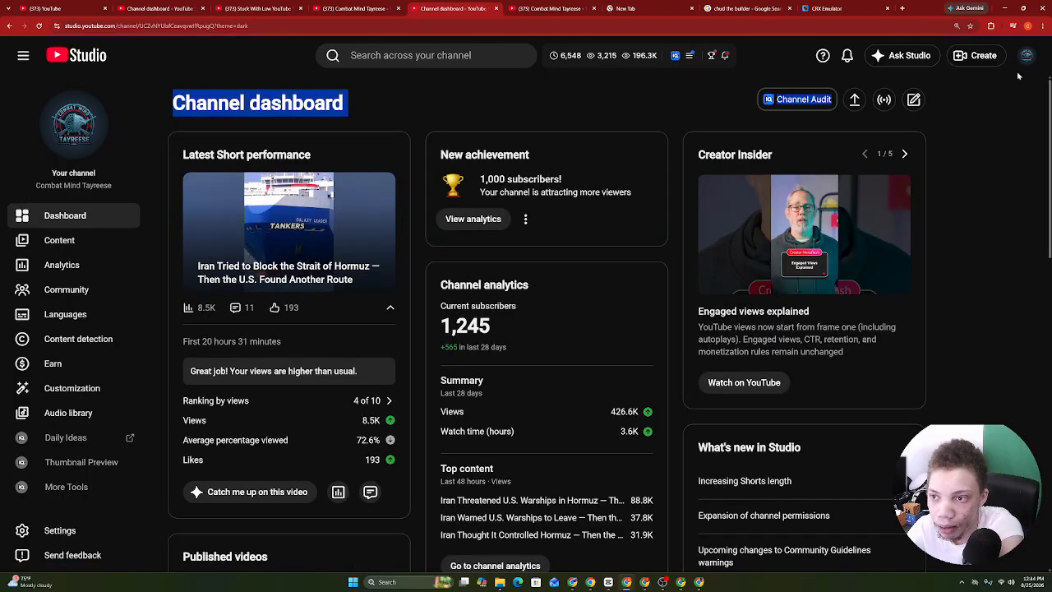
pyautogui.click(1027, 56)
pyautogui.click(896, 134)
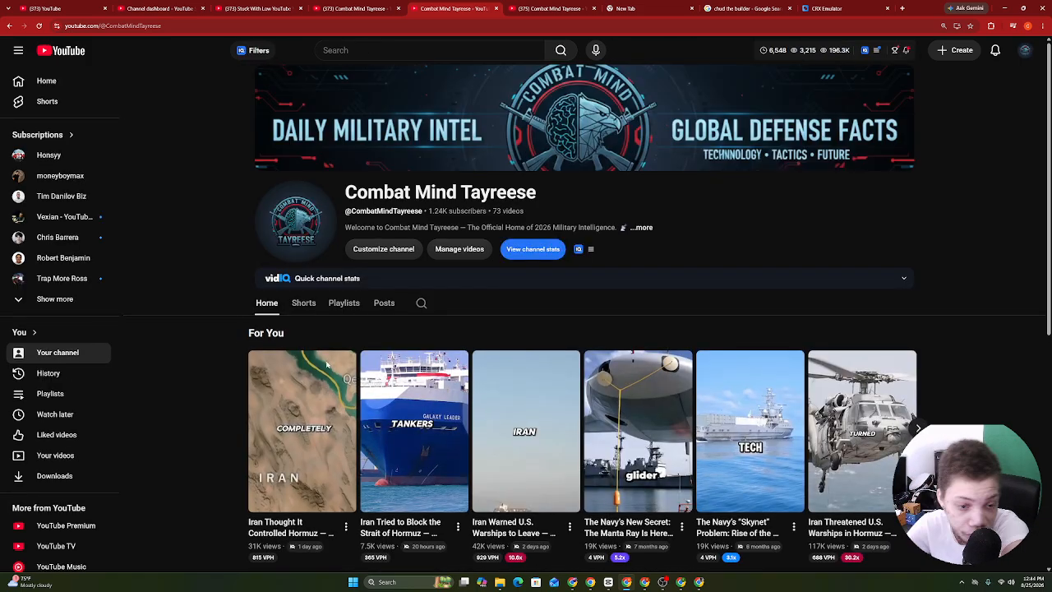
# Show the Combat Mind channel's Shorts and read its full channel description.
pyautogui.click(304, 303)
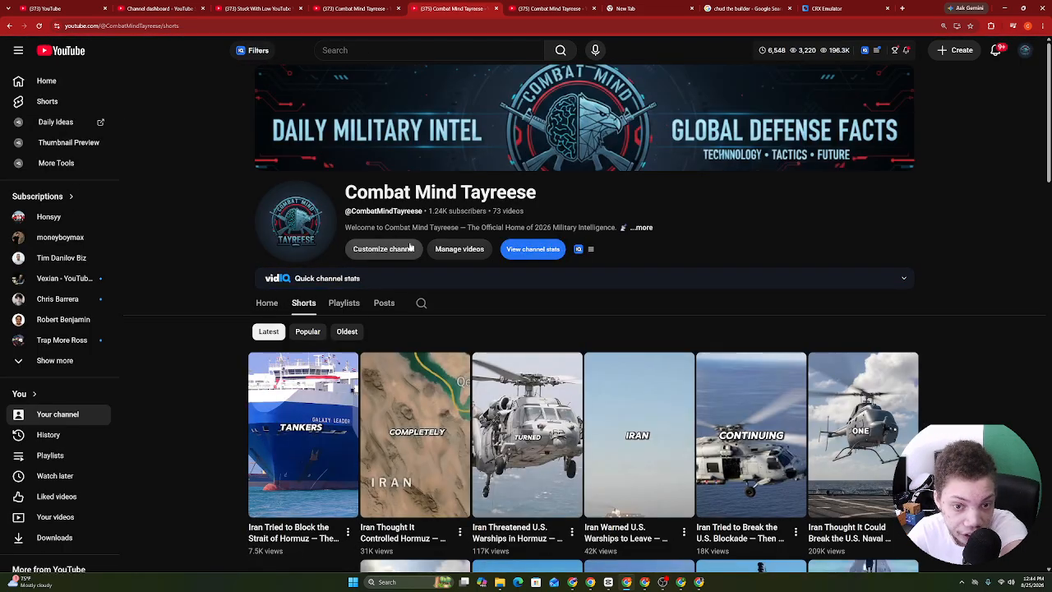
pyautogui.click(641, 227)
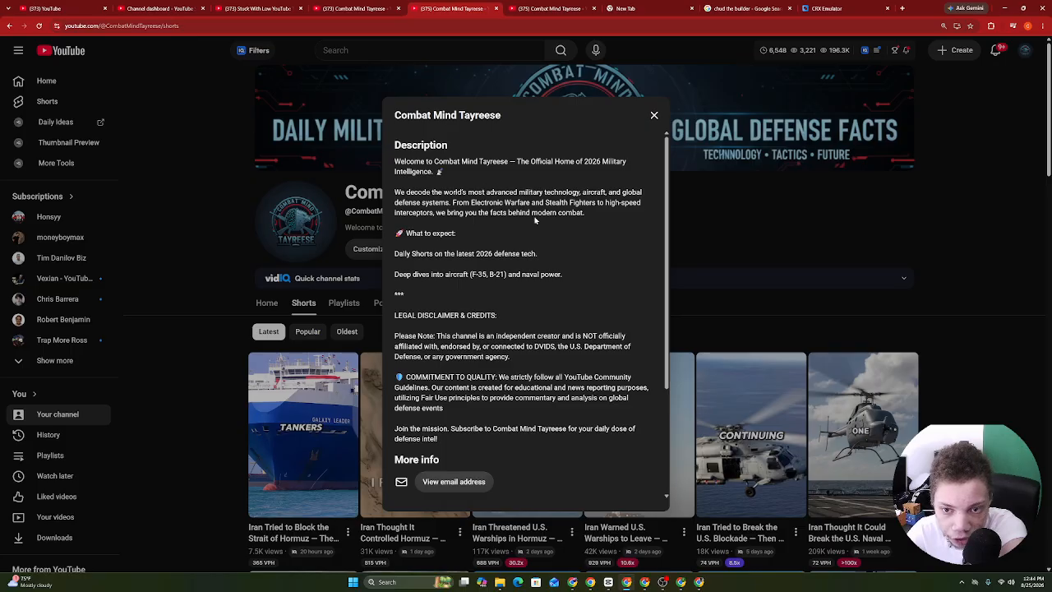
pyautogui.moveTo(545, 206); pyautogui.dragTo(663, 206)
pyautogui.click(600, 221)
pyautogui.moveTo(390, 162); pyautogui.dragTo(492, 266)
pyautogui.click(453, 253)
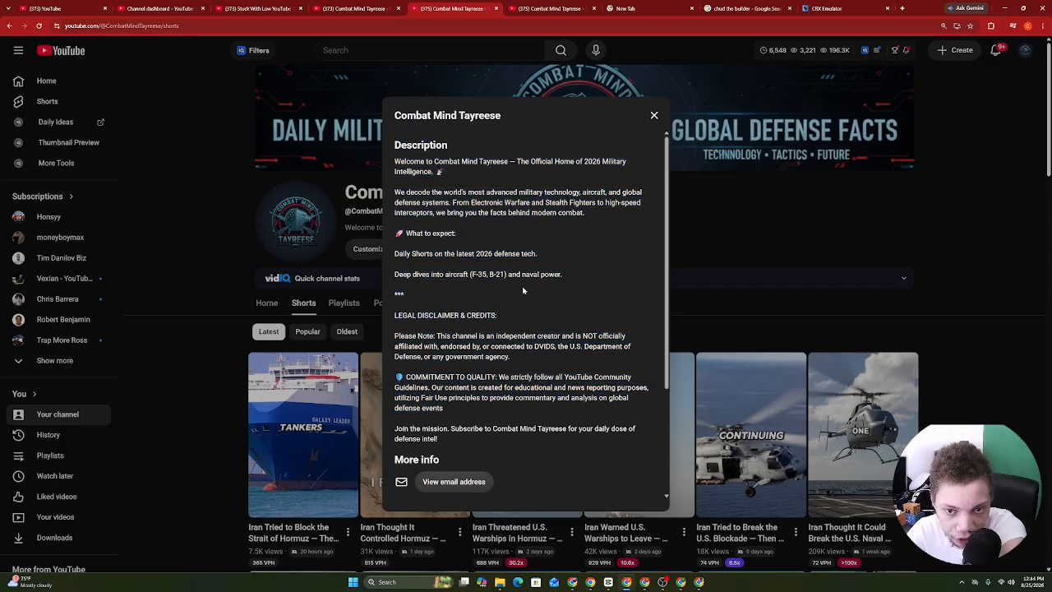
pyautogui.click(320, 337)
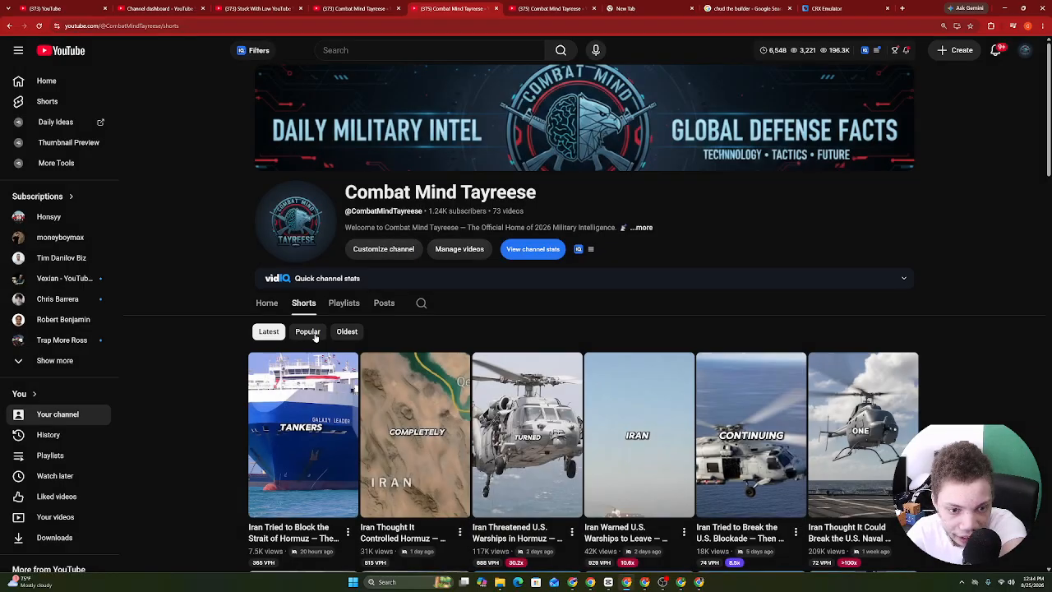
pyautogui.scroll(-5, 625, 329)
pyautogui.scroll(2, 625, 328)
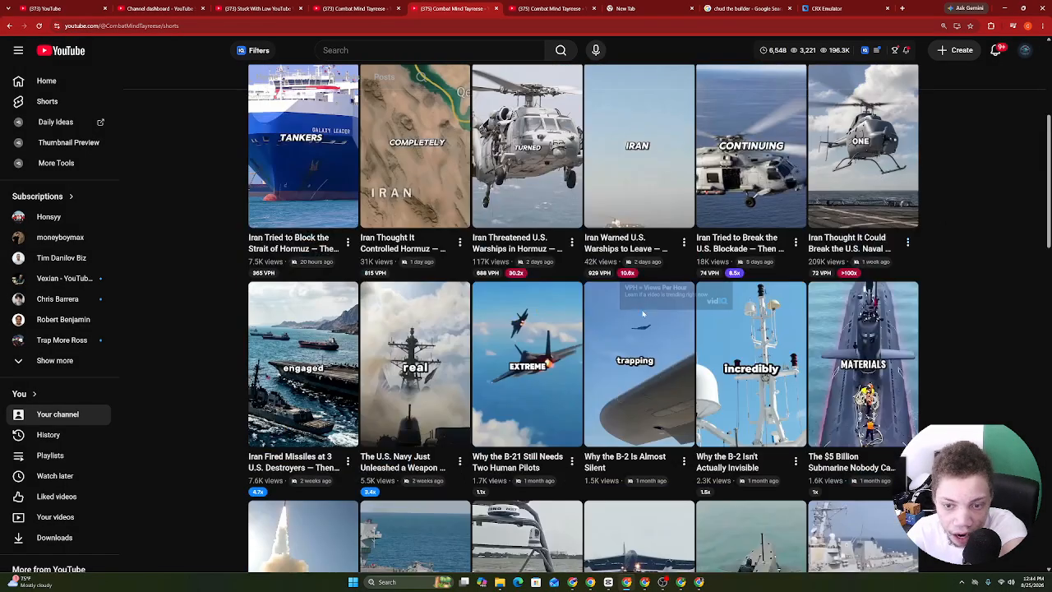
pyautogui.scroll(2, 610, 346)
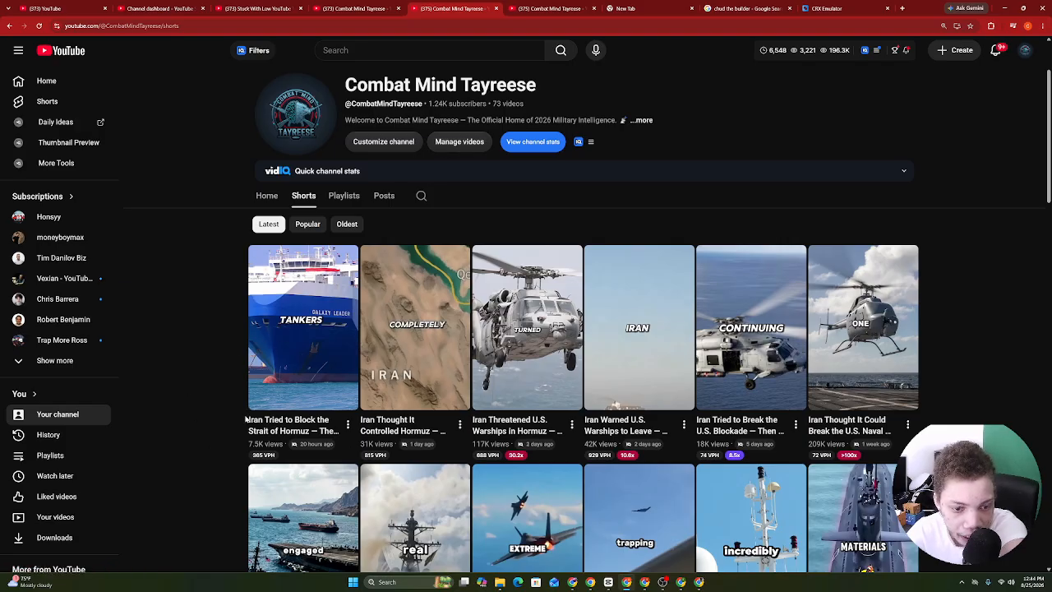
# Select all text on the YouTube Studio channel dashboard and copy it.
pyautogui.click(331, 7)
pyautogui.click(462, 7)
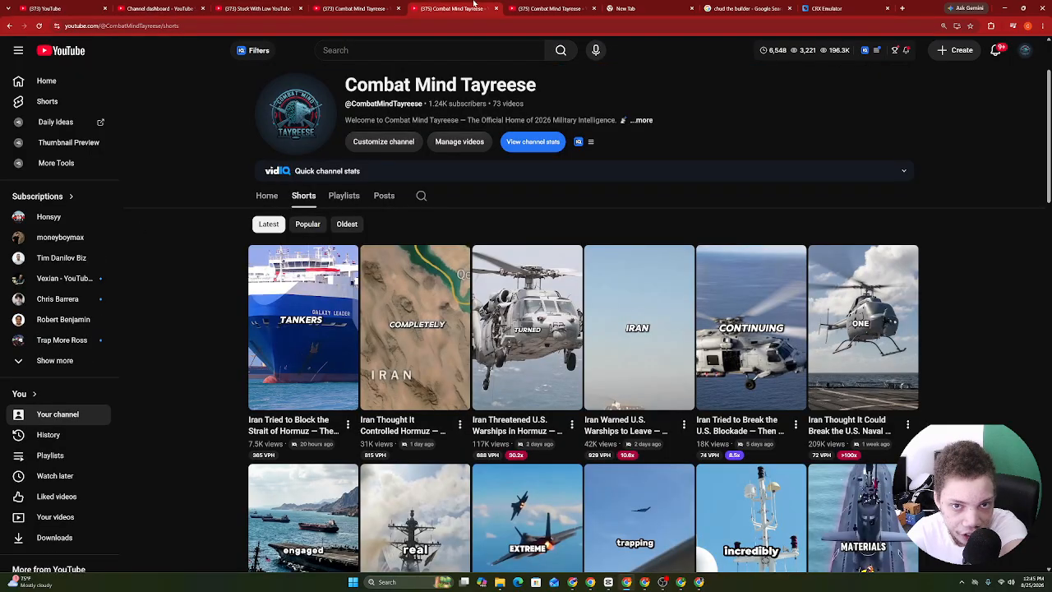
pyautogui.moveTo(474, 4); pyautogui.dragTo(247, 7)
pyautogui.click(160, 8)
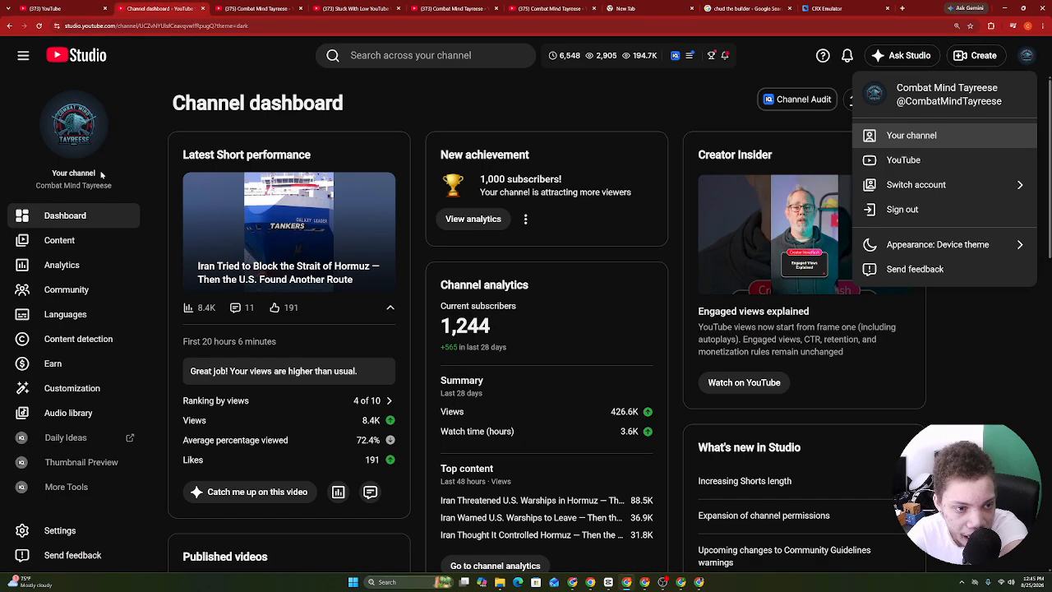
pyautogui.click(190, 99)
pyautogui.hotkey('ctrl', 'a')
pyautogui.scroll(-4, 573, 458)
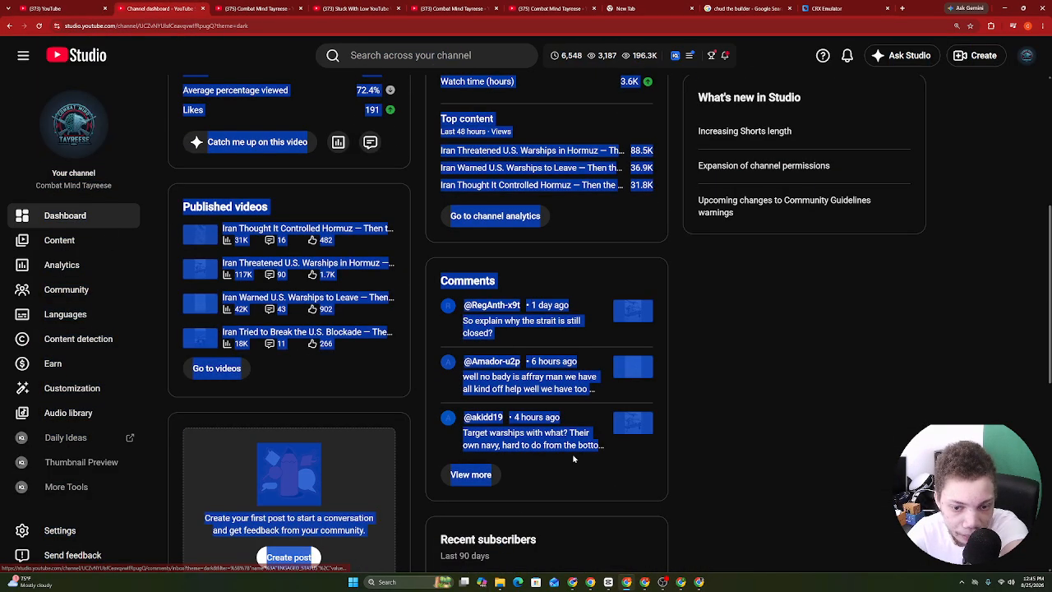
pyautogui.rightClick(508, 389)
pyautogui.click(515, 403)
# Go to the ChatGPT Combat 2026 to forever combat mind project and bring up its Project settings.
pyautogui.click(681, 582)
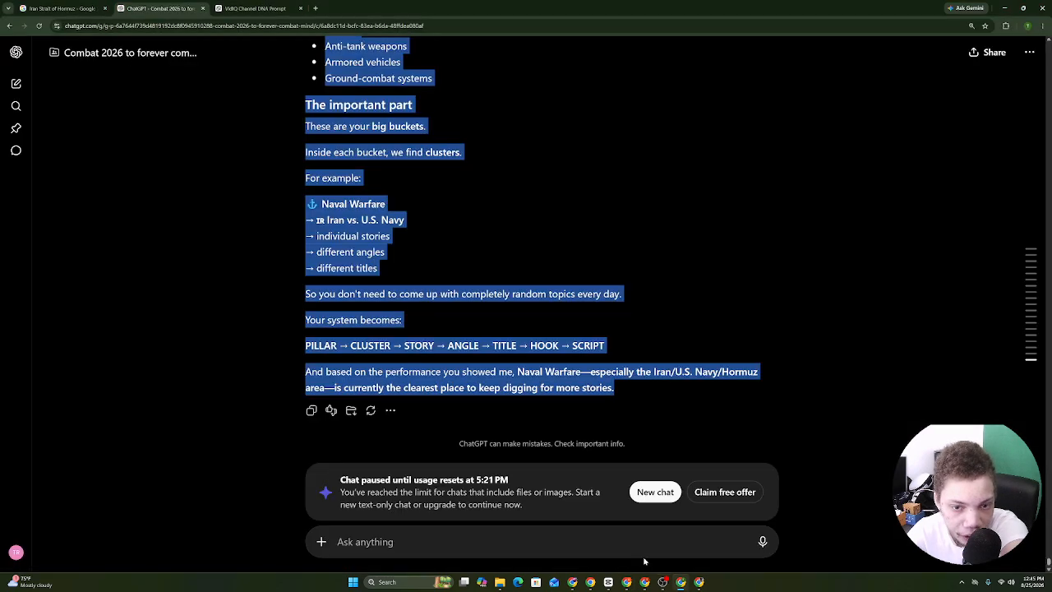
pyautogui.click(331, 8)
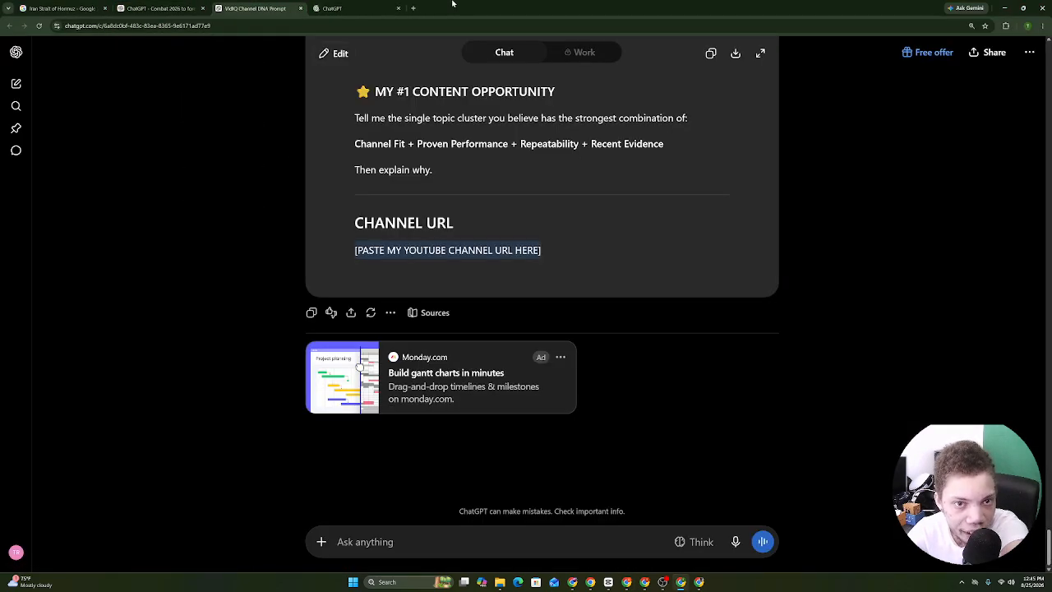
pyautogui.moveTo(332, 6); pyautogui.dragTo(229, 4)
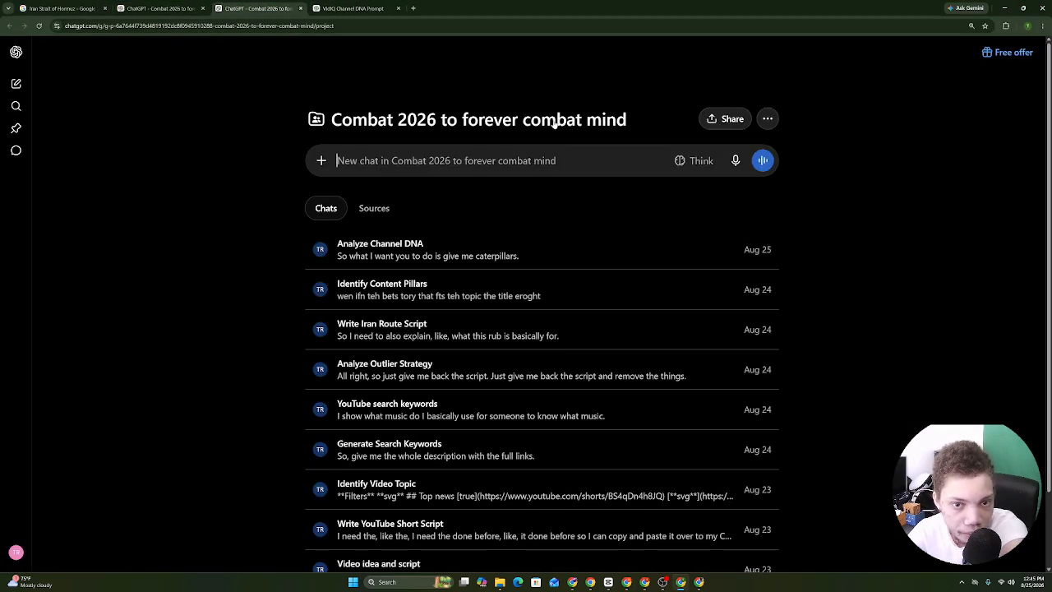
pyautogui.click(767, 119)
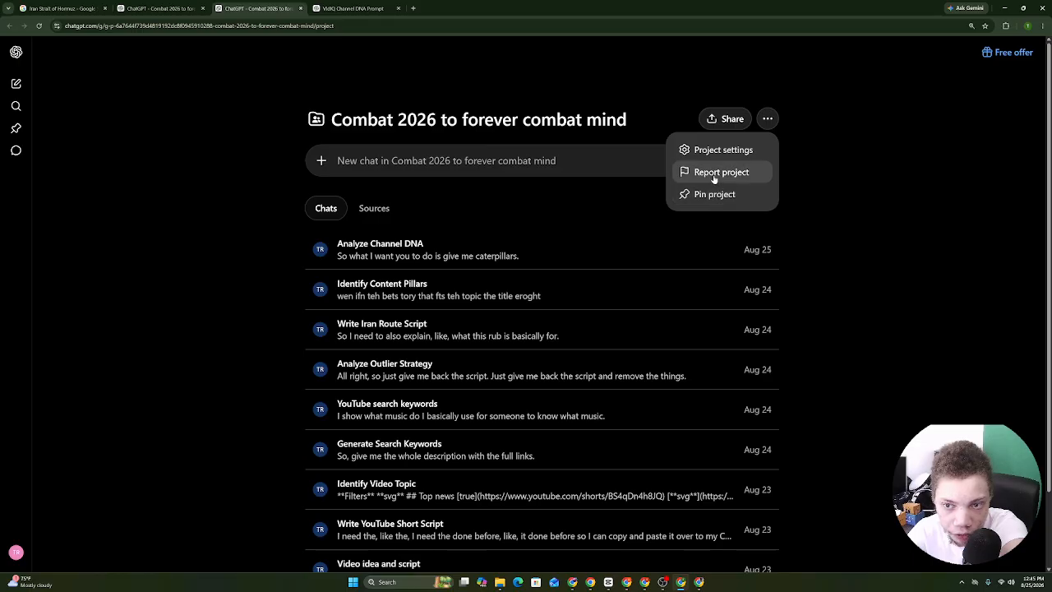
pyautogui.click(712, 150)
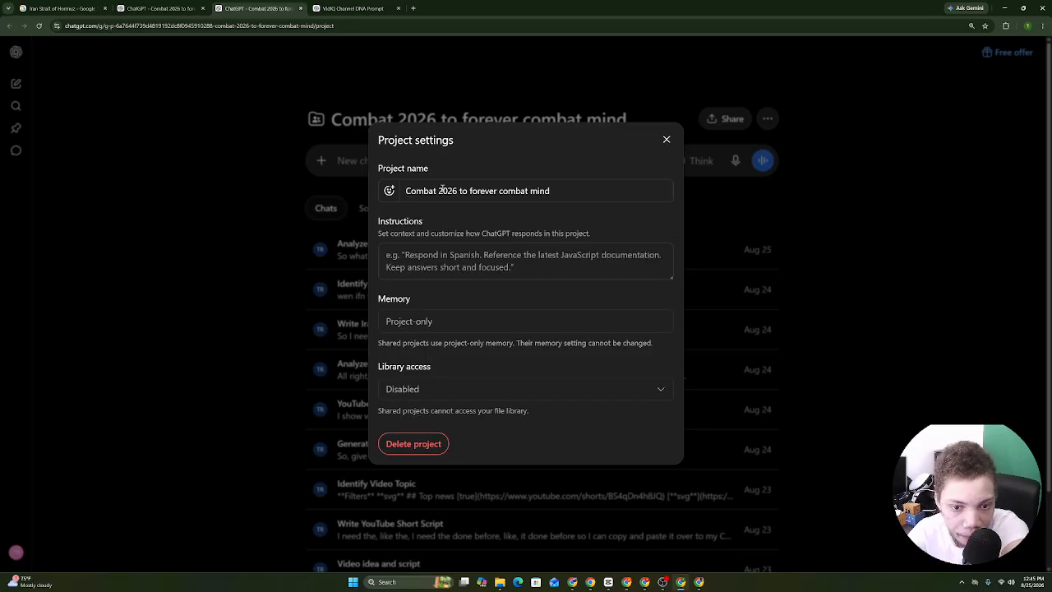
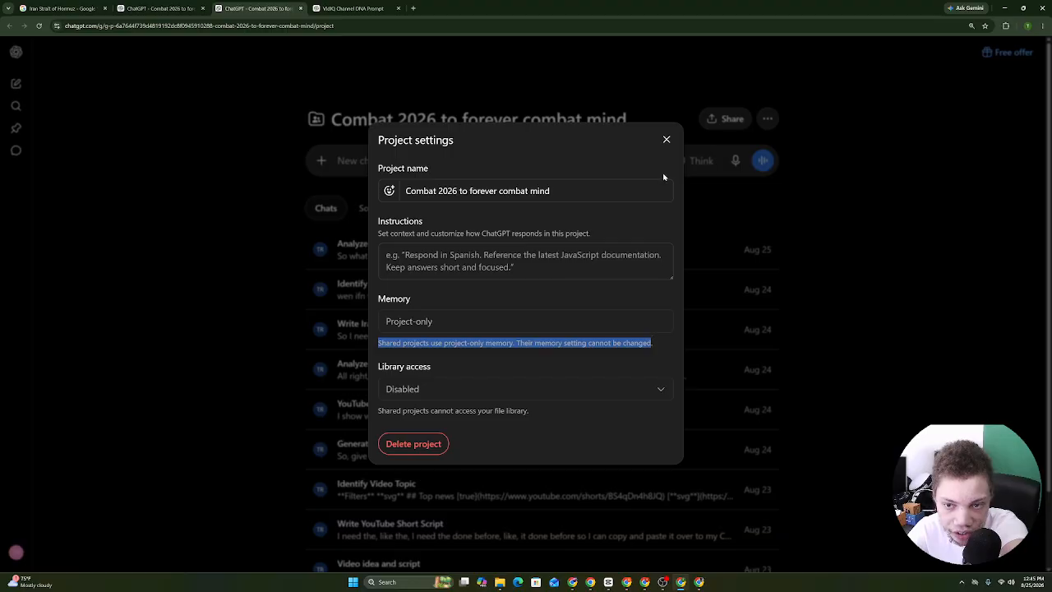
# Close Project settings and paste the copied YouTube viewer comment and its link into the message box.
pyautogui.click(666, 139)
pyautogui.rightClick(451, 155)
pyautogui.click(472, 235)
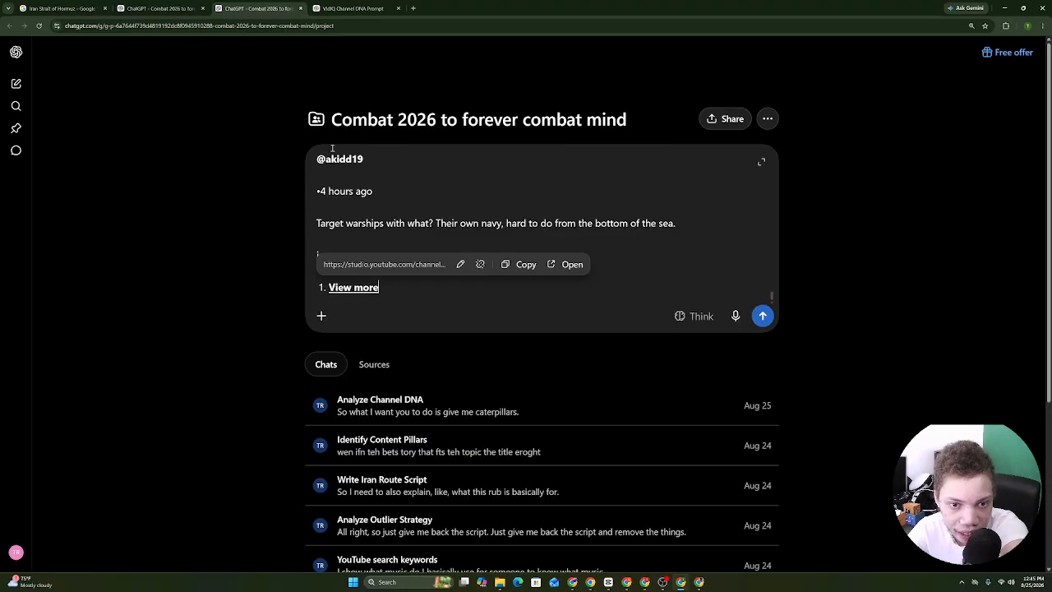
# Dictate and send a request for the next video title based on the channel's DNA.
pyautogui.click(736, 316)
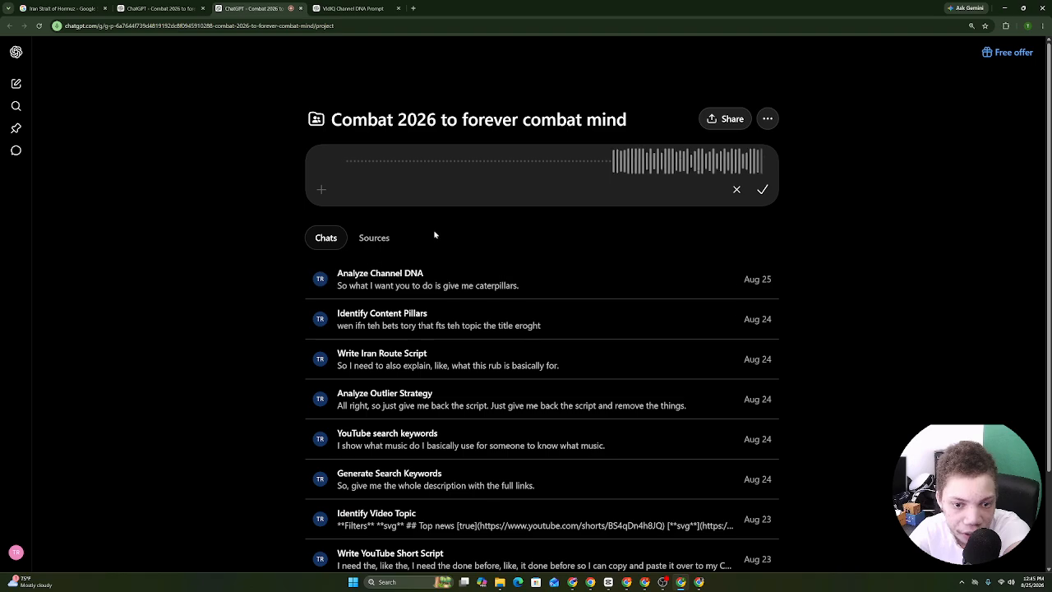
pyautogui.click(763, 189)
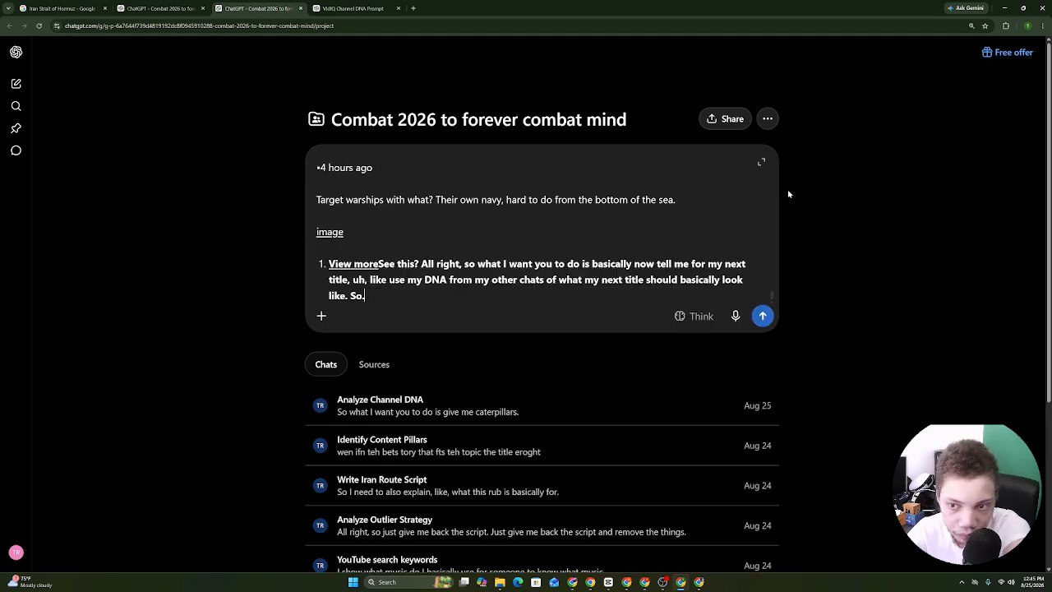
pyautogui.click(763, 316)
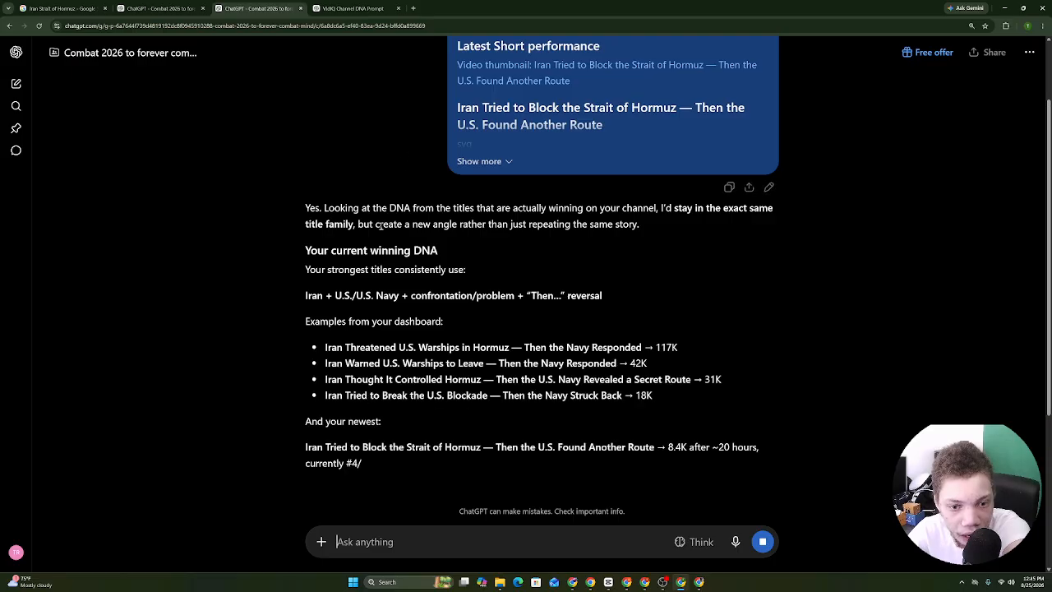
pyautogui.scroll(-7, 881, 527)
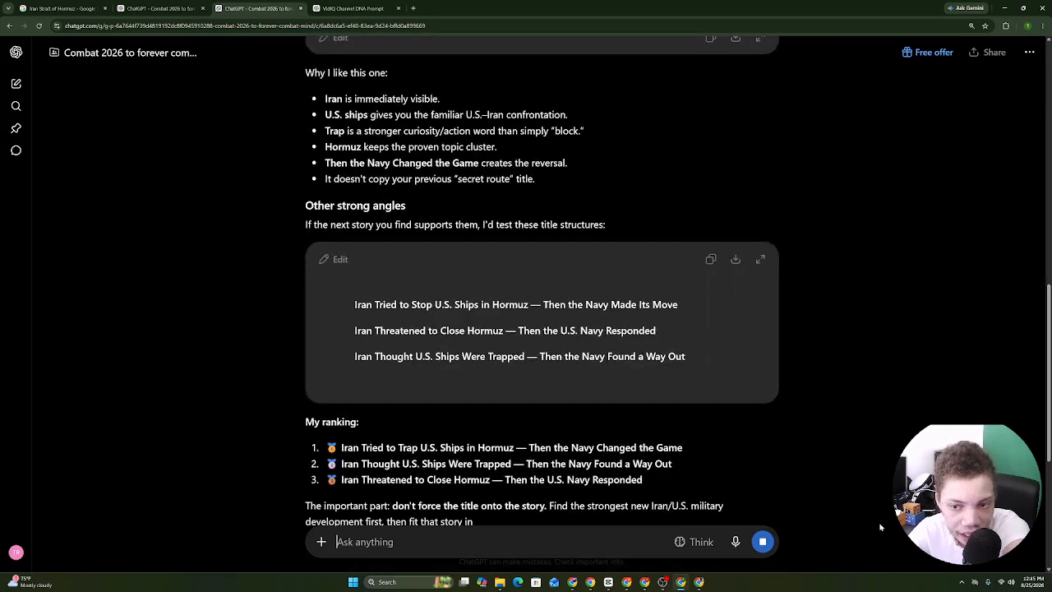
# Dictate a follow-up asking ChatGPT to scan articles and YouTube data while reviewing the three ranked titles.
pyautogui.click(733, 545)
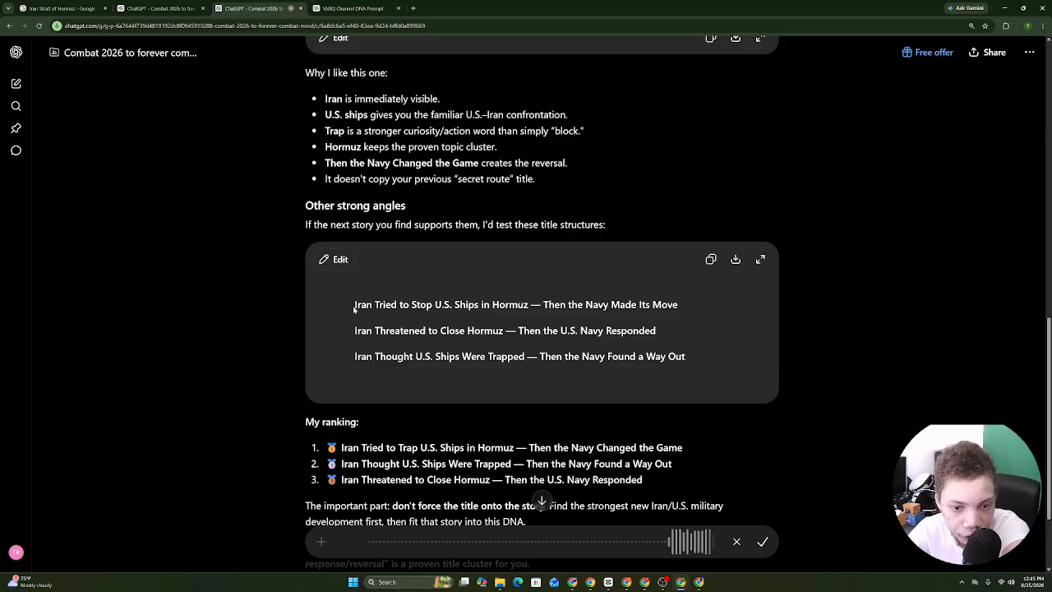
pyautogui.moveTo(354, 305); pyautogui.dragTo(677, 304)
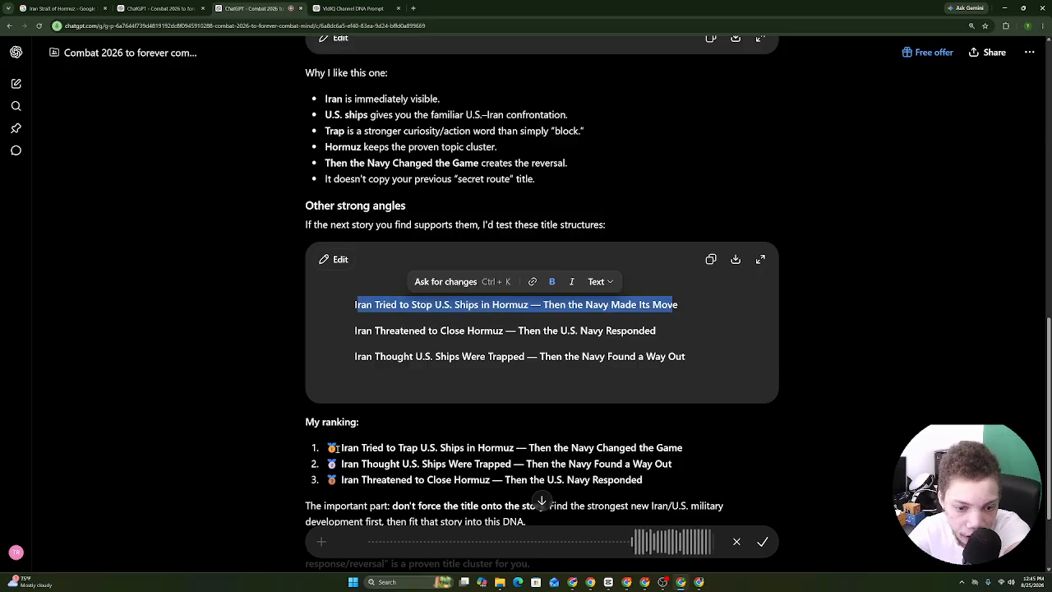
pyautogui.moveTo(329, 448); pyautogui.dragTo(404, 316)
pyautogui.scroll(-2, 700, 482)
pyautogui.click(403, 317)
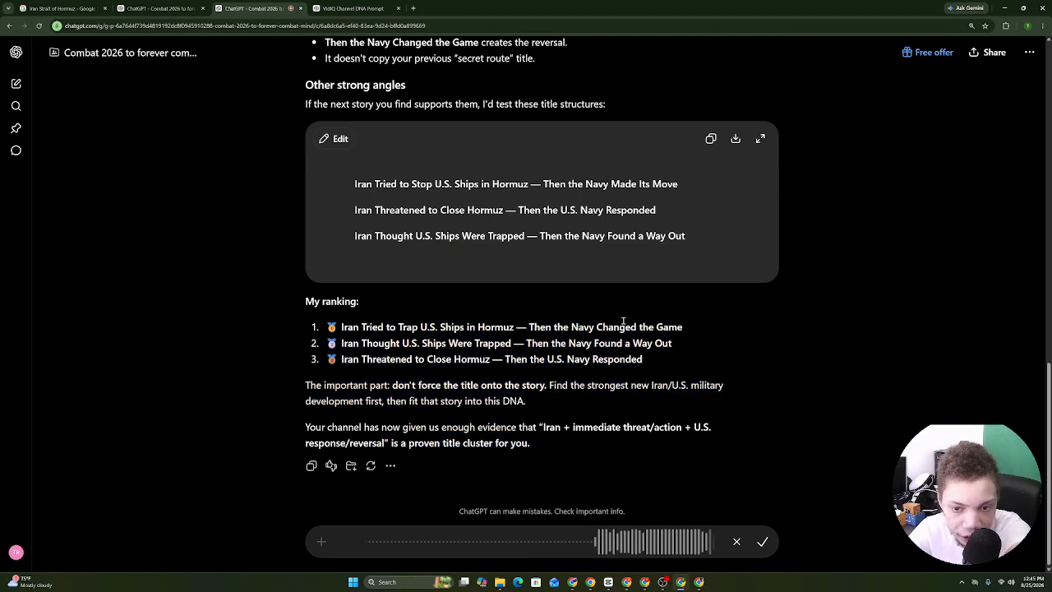
pyautogui.click(763, 540)
pyautogui.moveTo(340, 327); pyautogui.dragTo(521, 333)
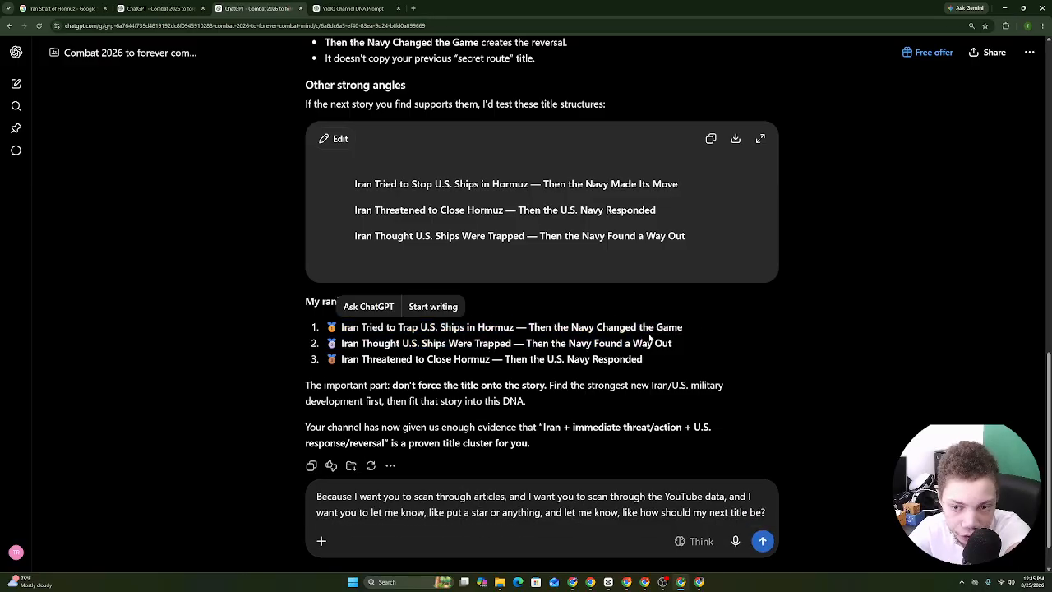
# Send the follow-up, check a cited Hormuz news article, and return to the chat.
pyautogui.moveTo(647, 343); pyautogui.dragTo(654, 344)
pyautogui.click(761, 540)
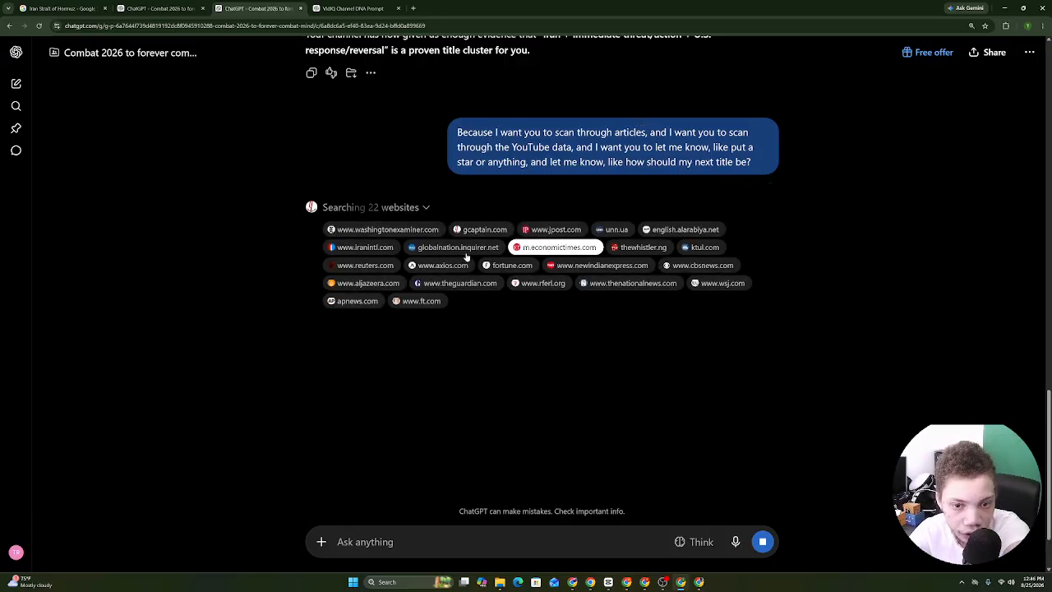
pyautogui.click(361, 229)
pyautogui.click(284, 6)
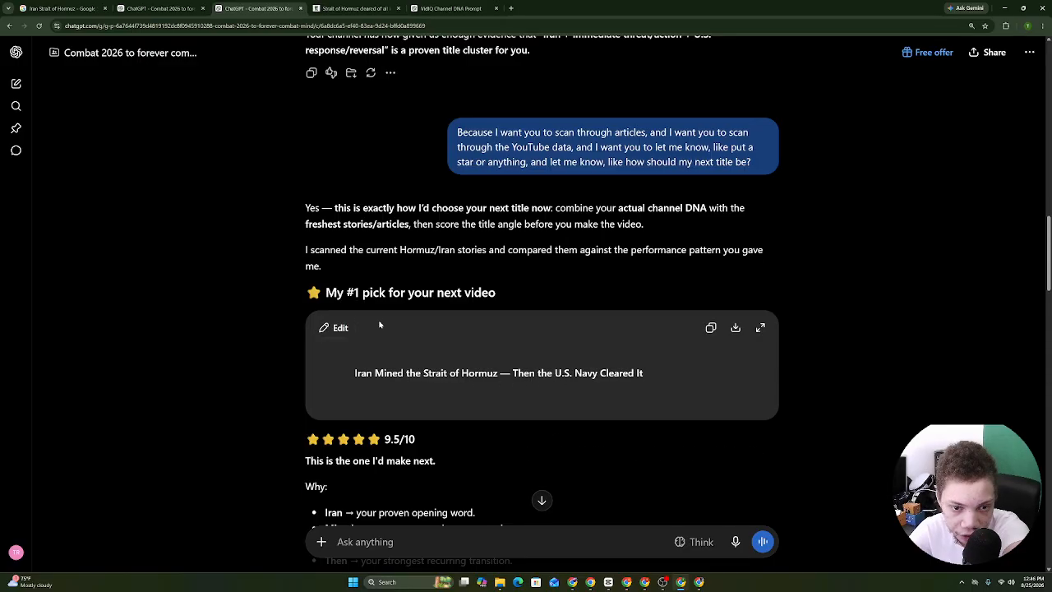
# Review the star-rated reasoning, highlighting the lines about Iran and the word 'Mined'.
pyautogui.moveTo(318, 289); pyautogui.dragTo(538, 289)
pyautogui.scroll(-3, 538, 289)
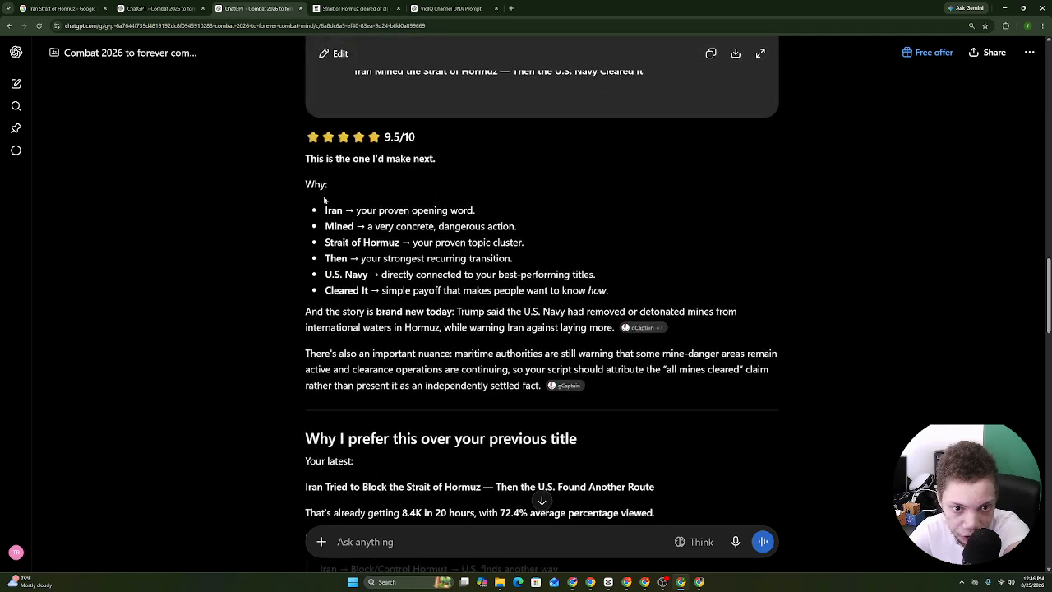
pyautogui.moveTo(314, 207); pyautogui.dragTo(478, 212)
pyautogui.moveTo(325, 231); pyautogui.dragTo(536, 227)
pyautogui.click(325, 244)
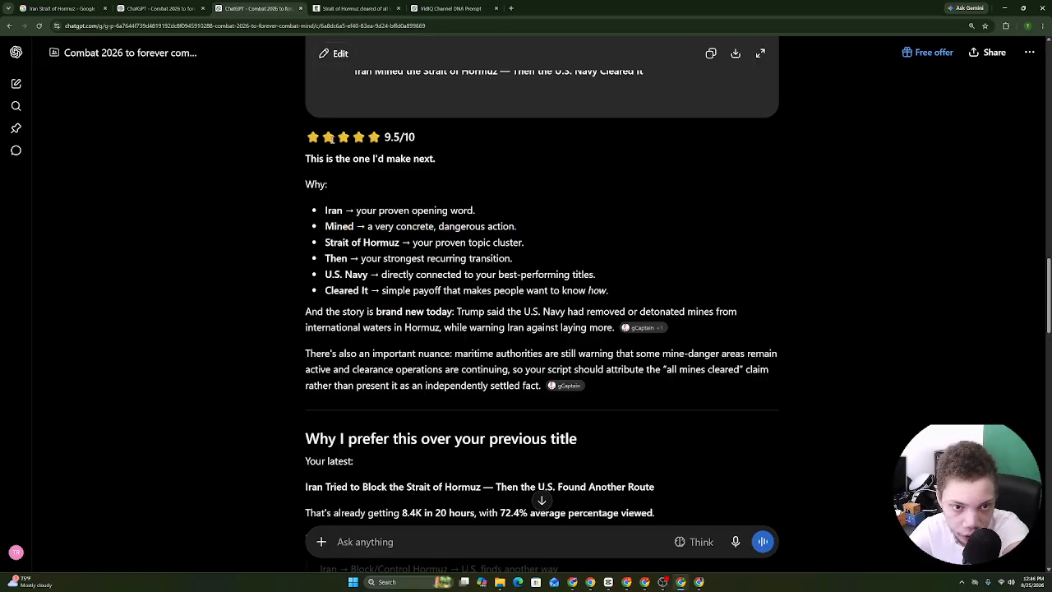
# Select the whole title-ranking reply and copy it.
pyautogui.moveTo(303, 136); pyautogui.dragTo(535, 89)
pyautogui.scroll(-13, 518, 460)
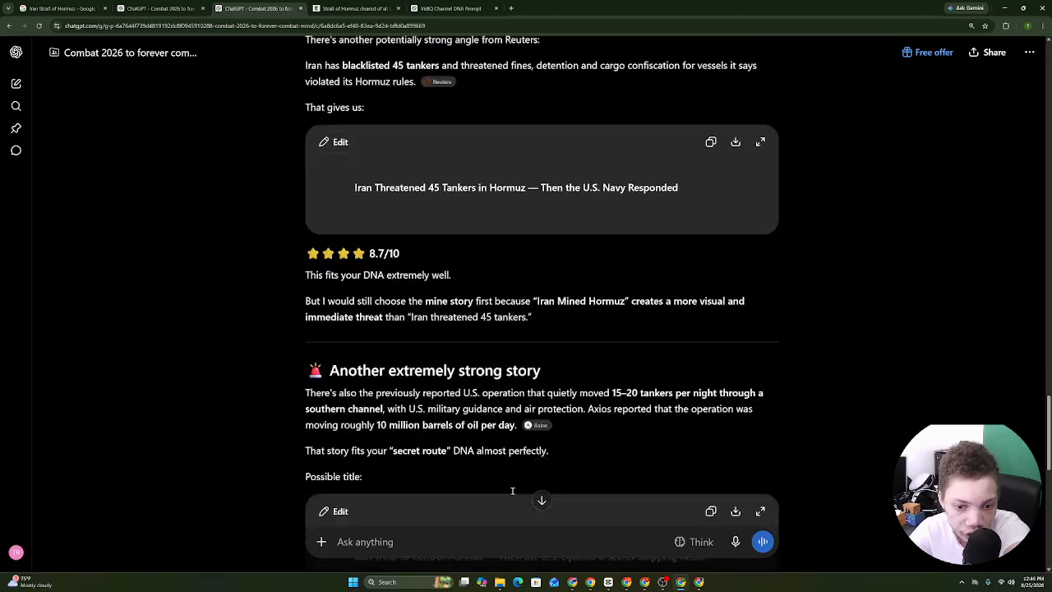
pyautogui.moveTo(453, 557); pyautogui.dragTo(496, 406)
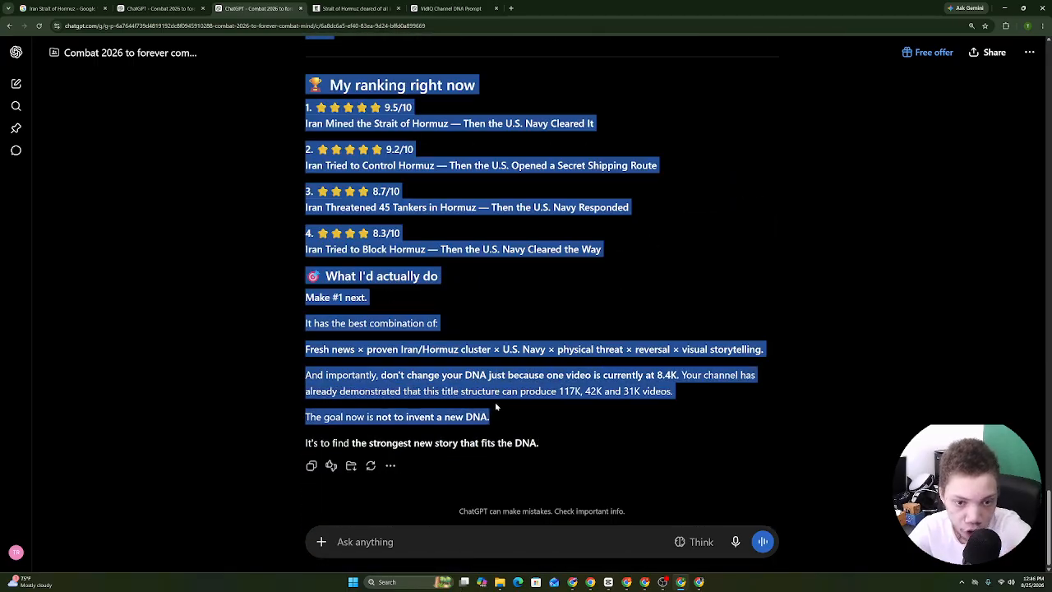
pyautogui.moveTo(567, 427); pyautogui.dragTo(268, 305)
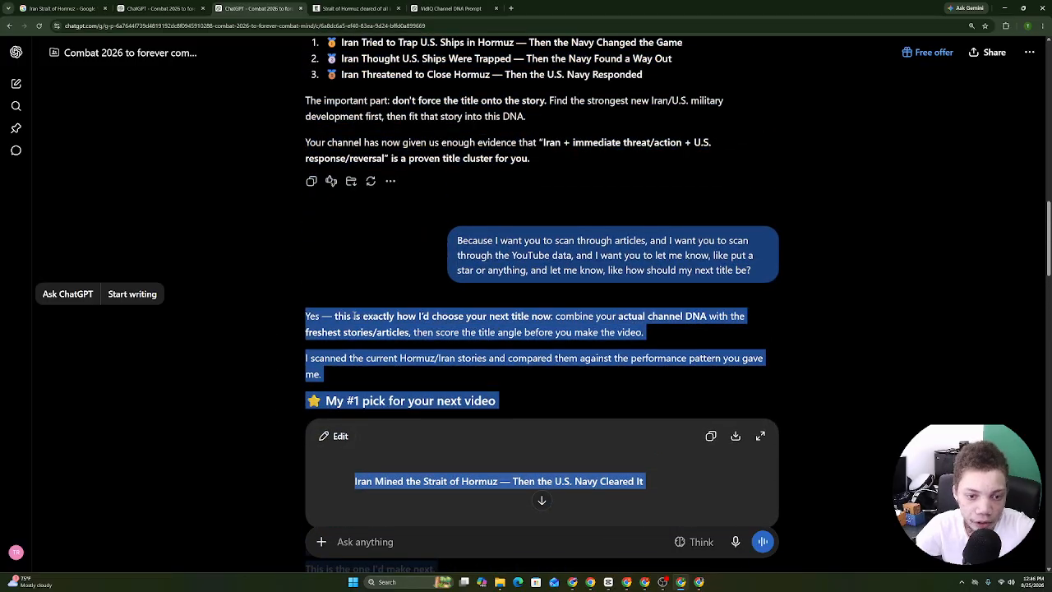
pyautogui.rightClick(355, 316)
pyautogui.click(381, 327)
# Paste the title ranking at the end of the COMBAT MIND channel DNA doc, then go back to ChatGPT.
pyautogui.click(590, 582)
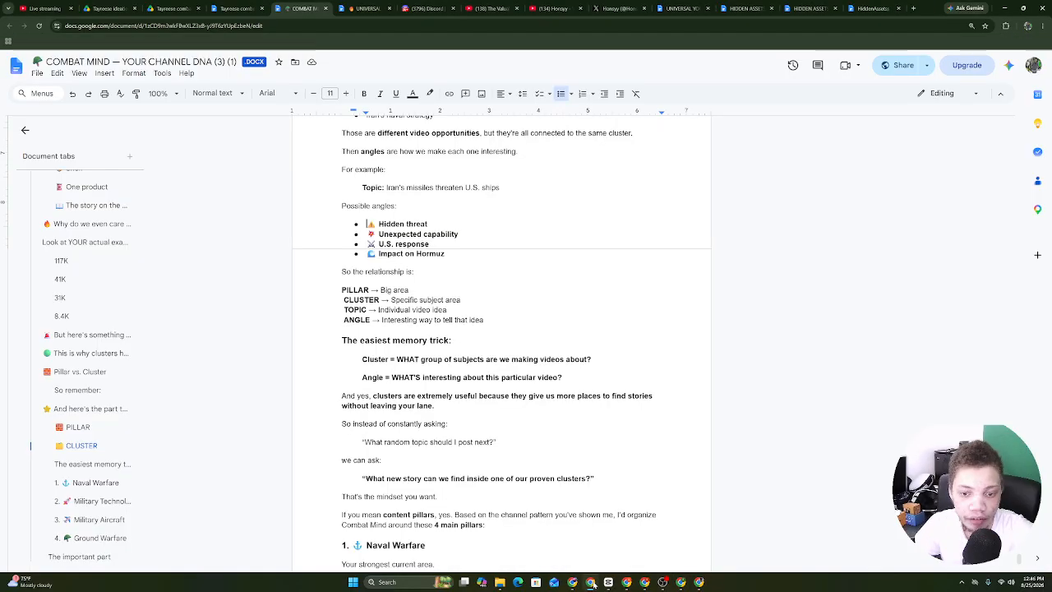
pyautogui.scroll(-15, 632, 483)
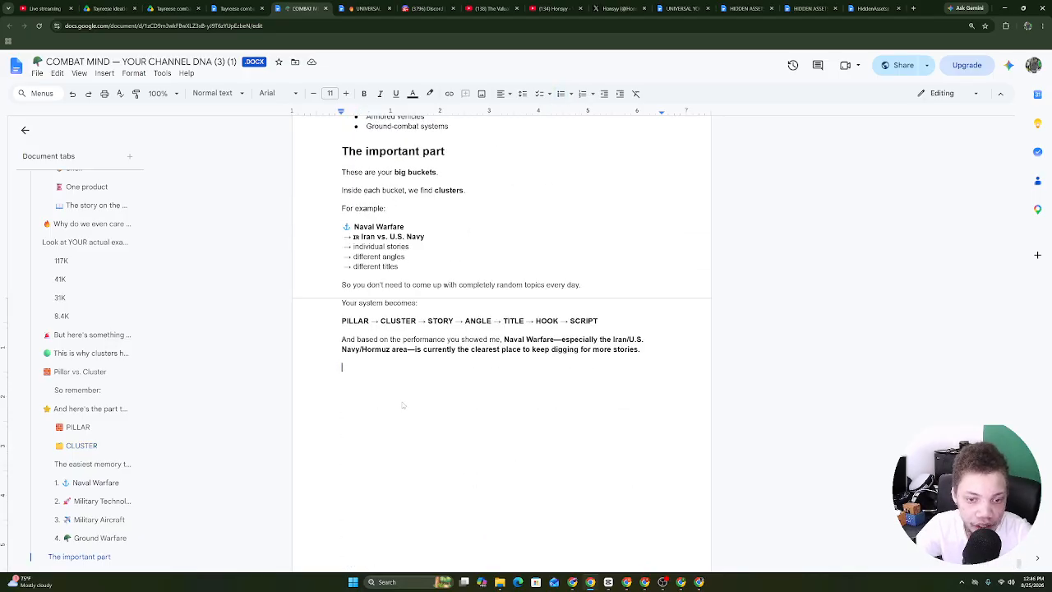
pyautogui.rightClick(403, 406)
pyautogui.click(432, 264)
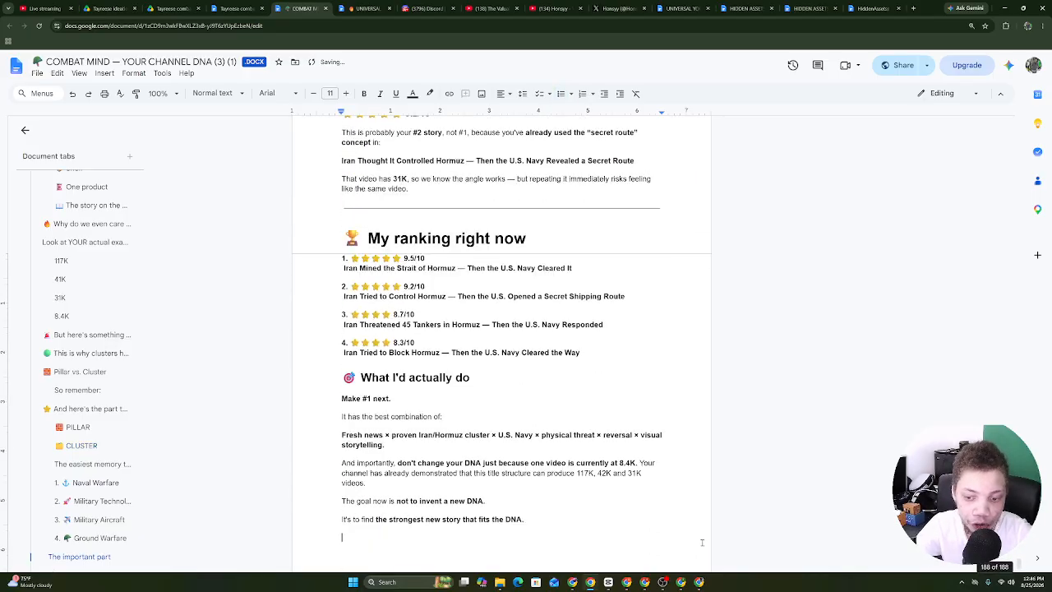
pyautogui.click(681, 582)
pyautogui.click(588, 381)
# Copy the #1 ranked title 'Iran Mined the Strait of Hormuz — Then the U.S. Navy Cleared It'.
pyautogui.scroll(-3, 839, 259)
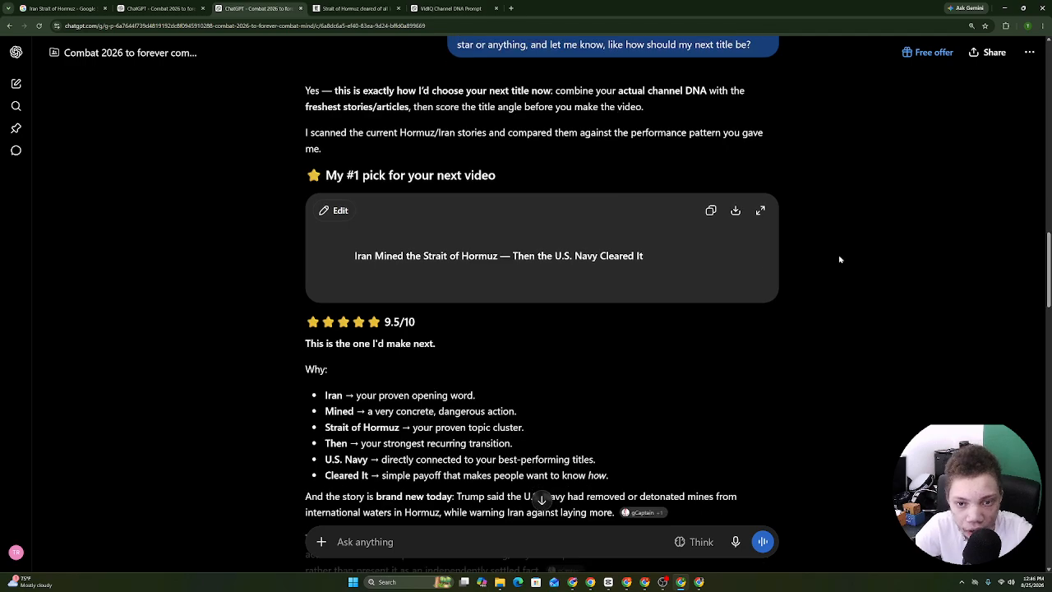
pyautogui.moveTo(684, 259); pyautogui.dragTo(353, 257)
pyautogui.rightClick(392, 263)
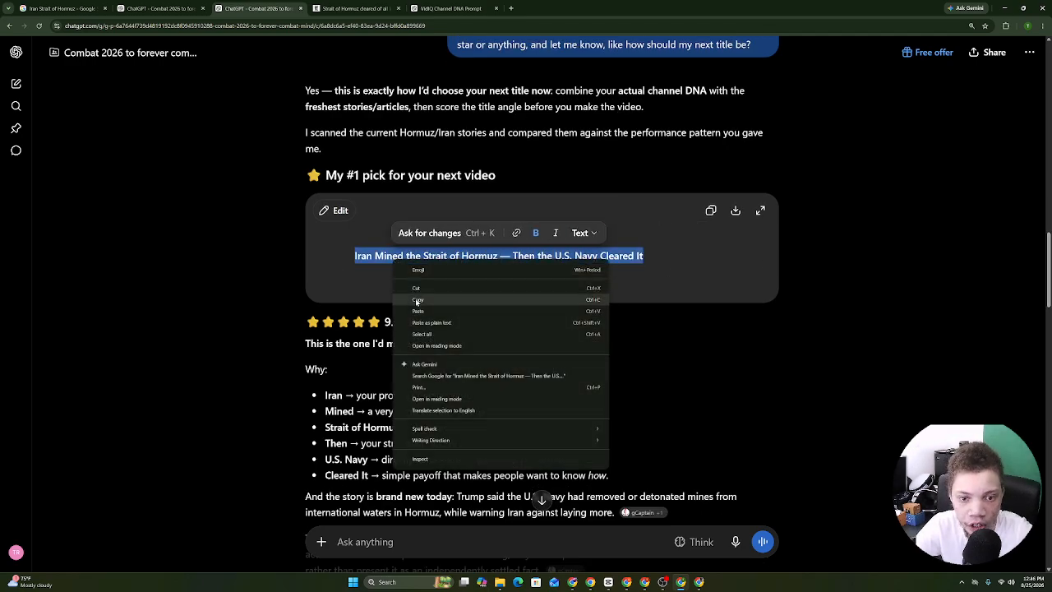
pyautogui.click(419, 301)
# Open the Combat 2026 to forever combat mind project in a new tab from the other conversation.
pyautogui.moveTo(1049, 271); pyautogui.dragTo(1048, 156)
pyautogui.click(373, 4)
pyautogui.click(156, 4)
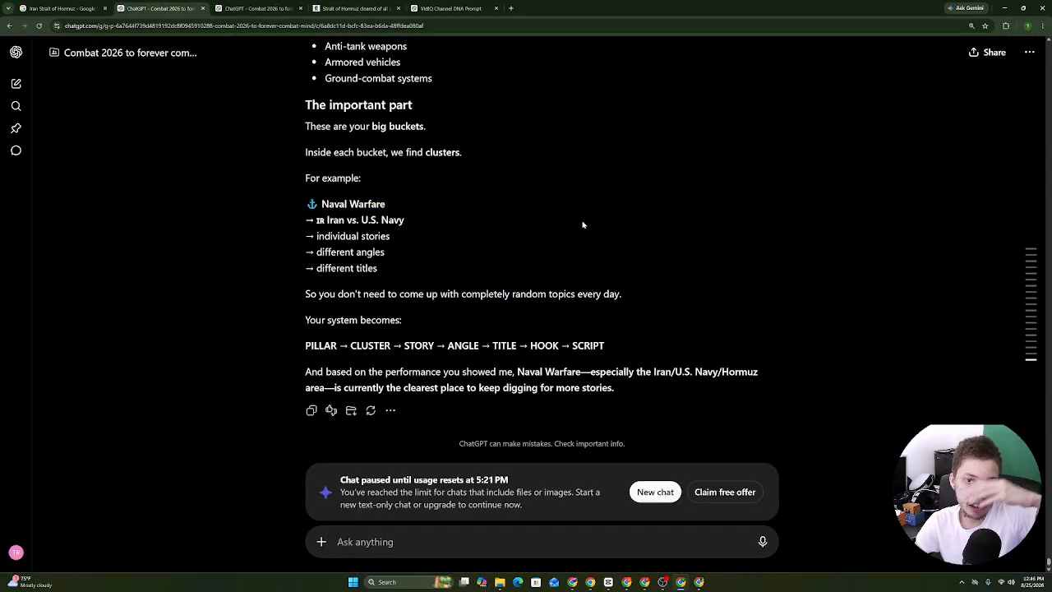
pyautogui.scroll(15, 583, 224)
pyautogui.scroll(-5, 164, 63)
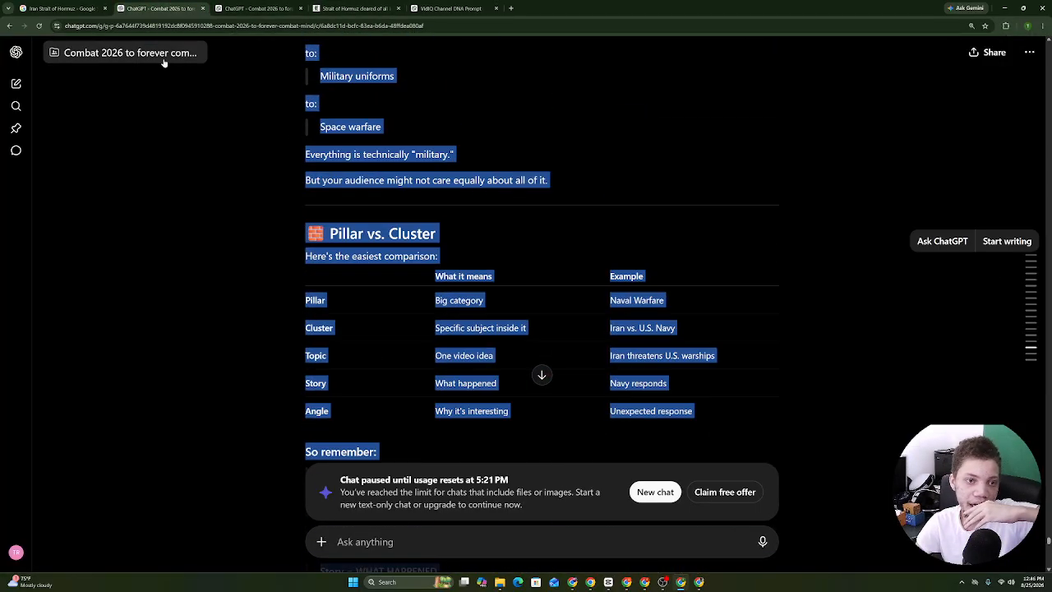
pyautogui.rightClick(142, 55)
pyautogui.click(159, 69)
pyautogui.click(265, 4)
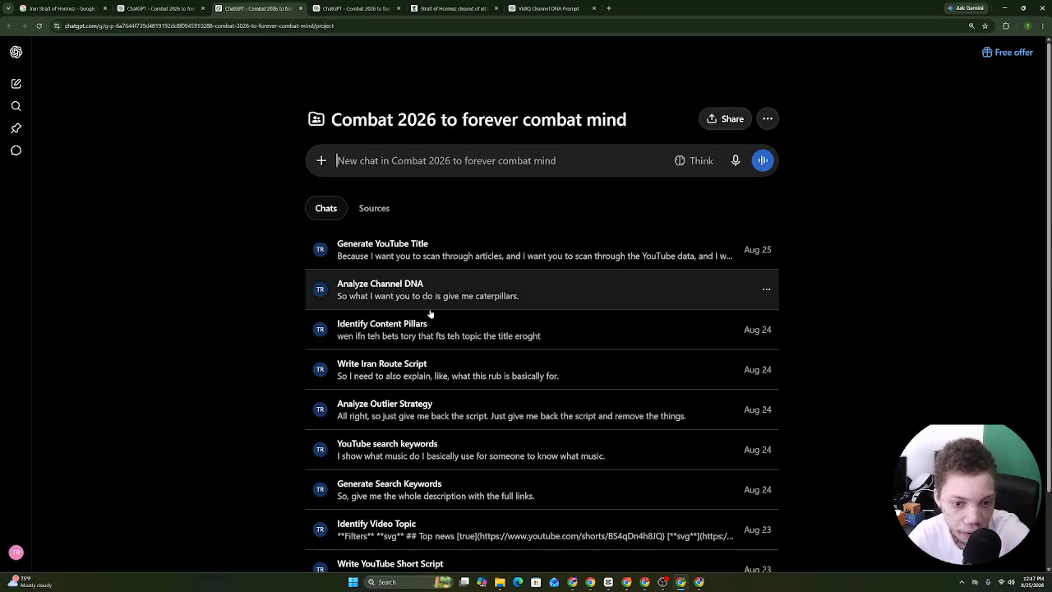
# Open the Identify Content Pillars chat and scroll through it.
pyautogui.click(380, 319)
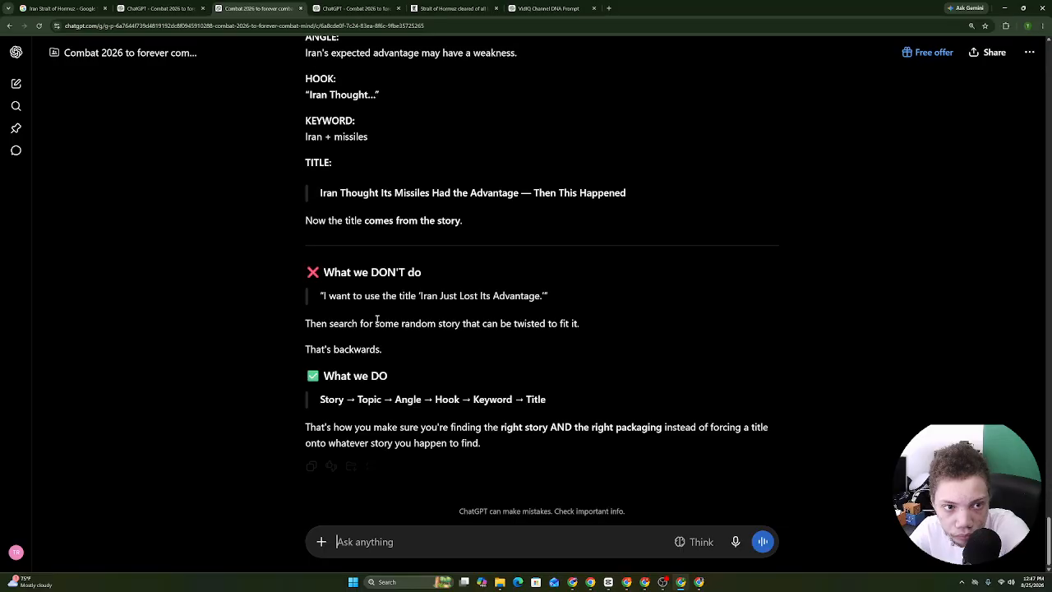
pyautogui.scroll(15, 541, 287)
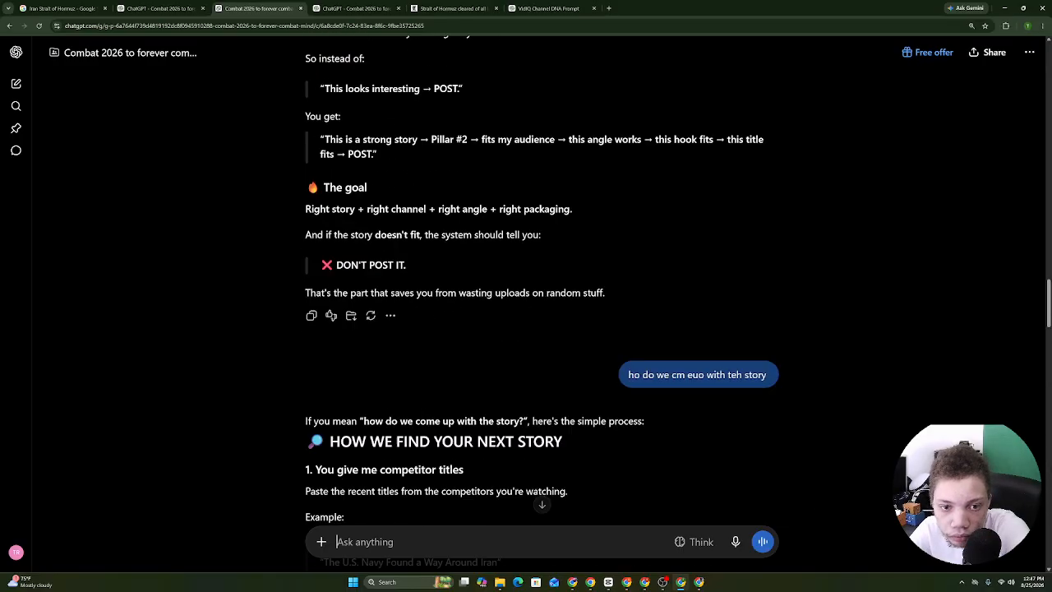
pyautogui.scroll(10, 484, 108)
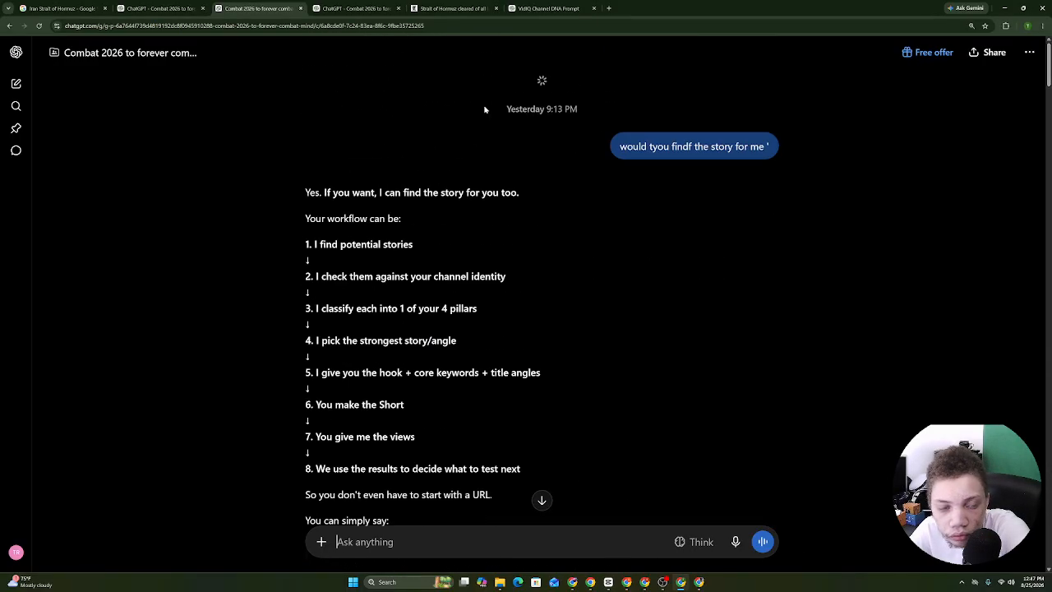
pyautogui.moveTo(1048, 401); pyautogui.dragTo(1049, 70)
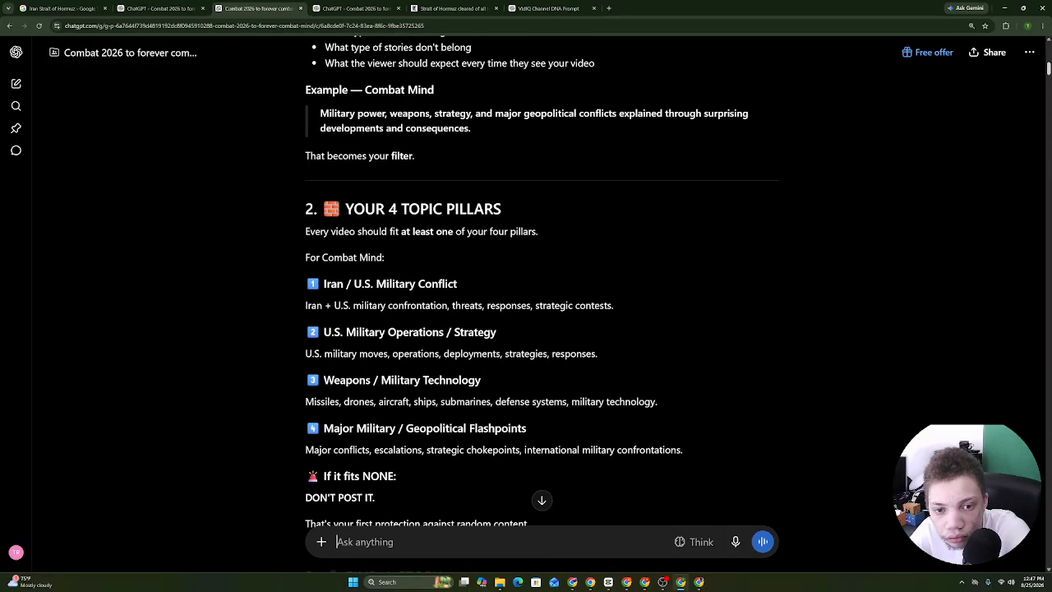
pyautogui.click(158, 8)
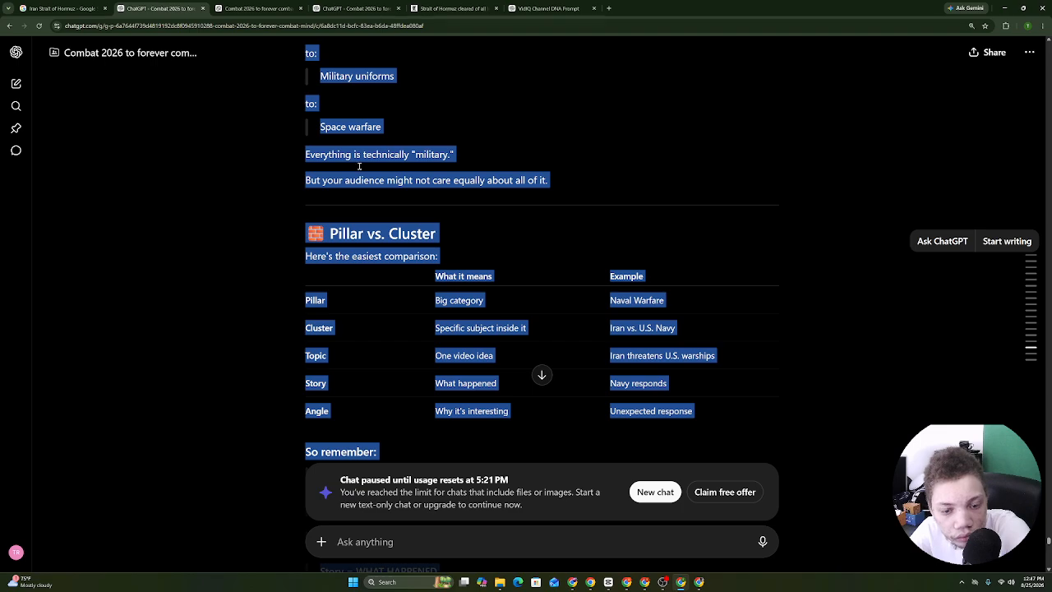
pyautogui.click(251, 7)
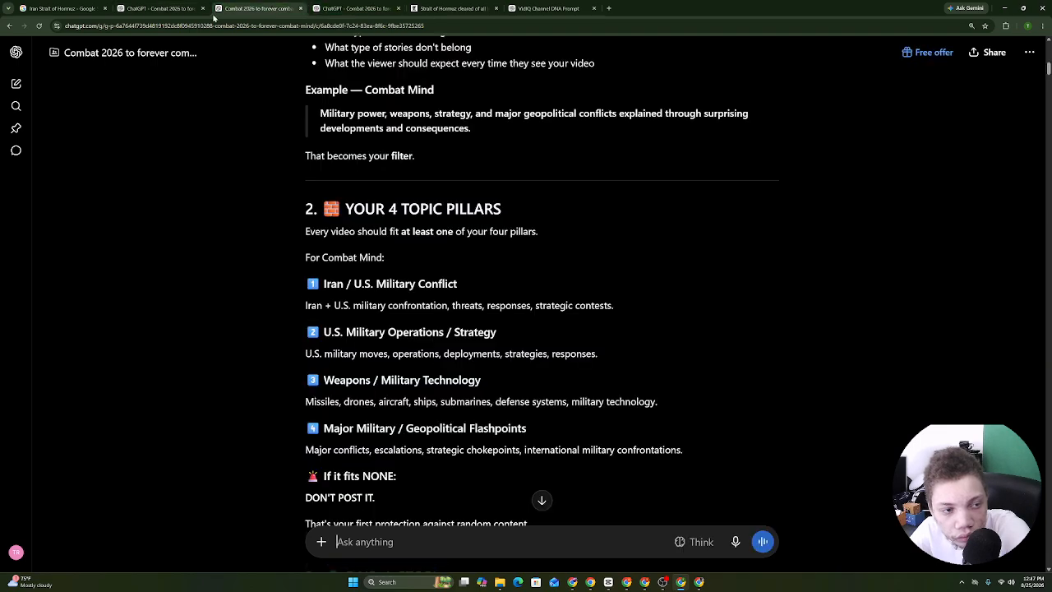
# Browse the Analyze Outlier Strategy and Identify Content Pillars chats from the project list.
pyautogui.click(8, 28)
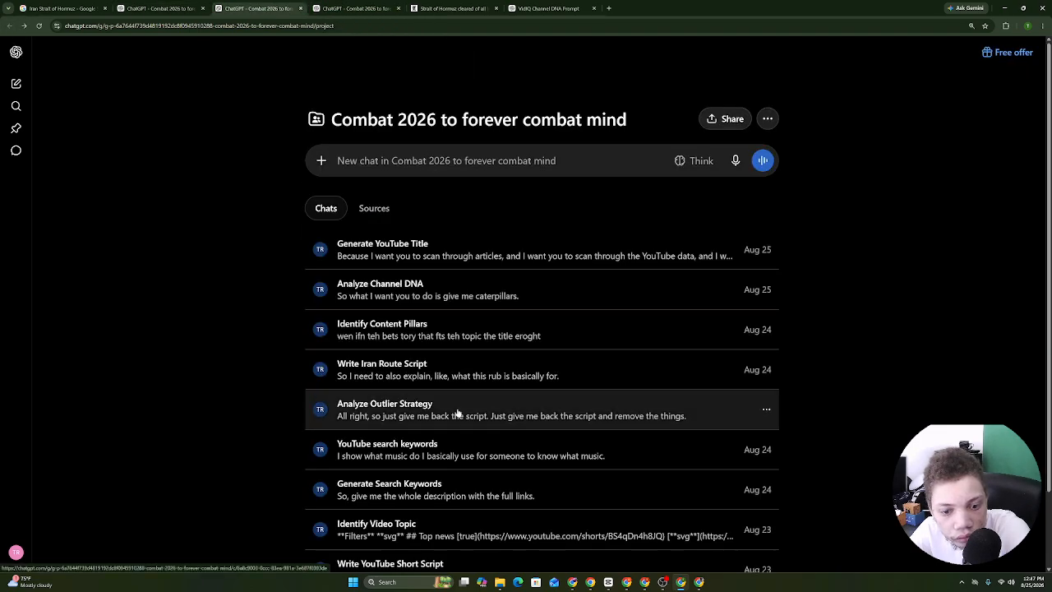
pyautogui.click(458, 412)
pyautogui.moveTo(590, 580)
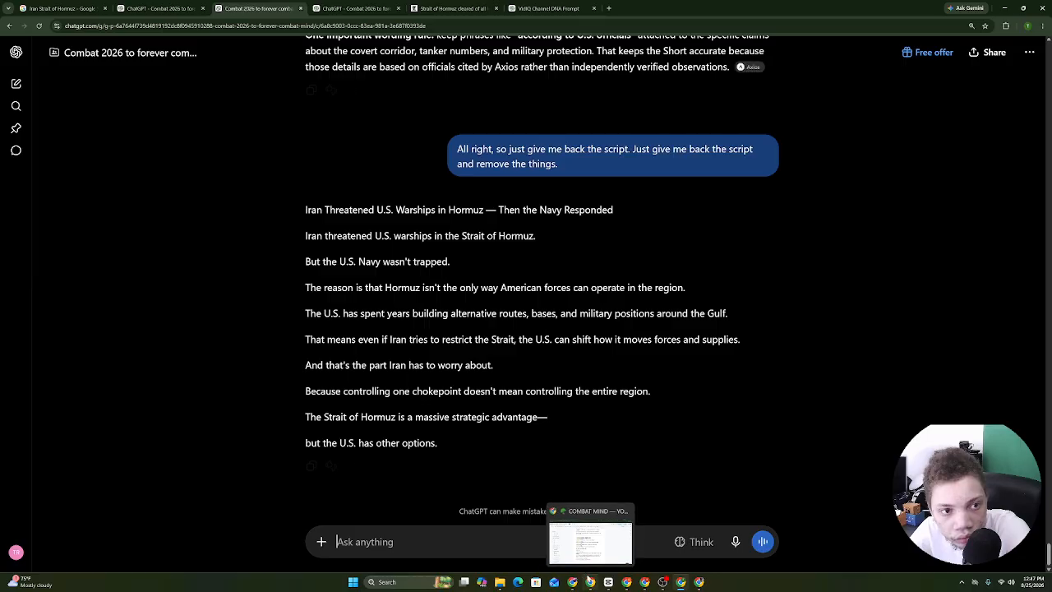
pyautogui.moveTo(534, 437); pyautogui.dragTo(329, 24)
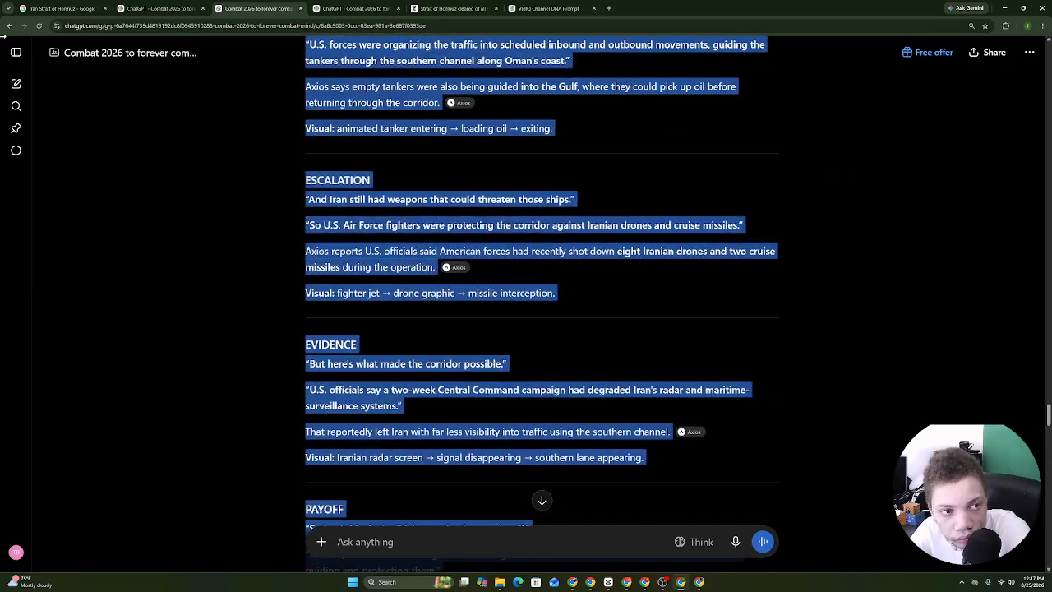
pyautogui.click(7, 28)
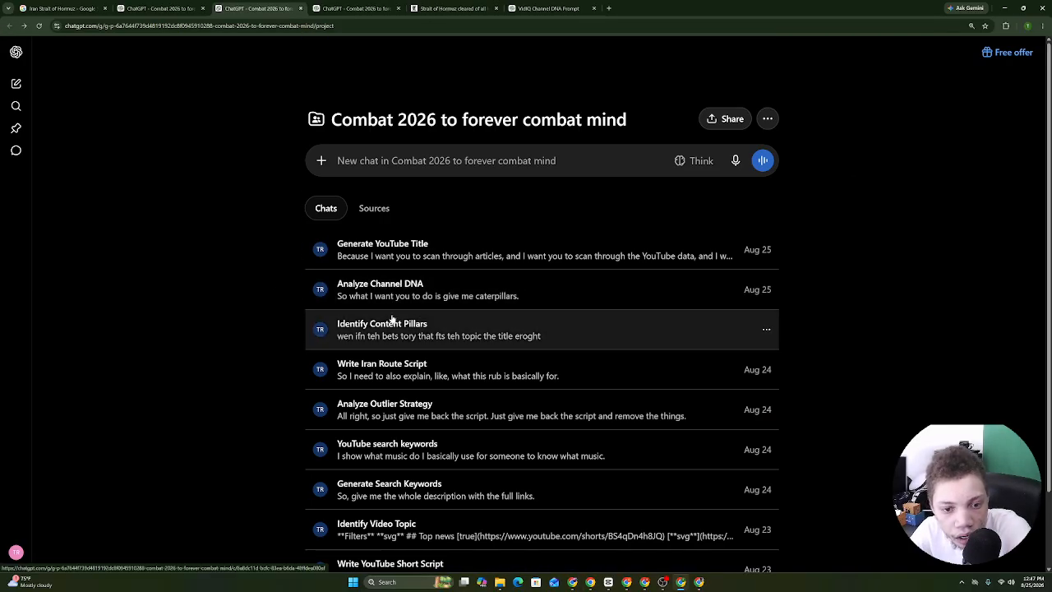
pyautogui.click(387, 325)
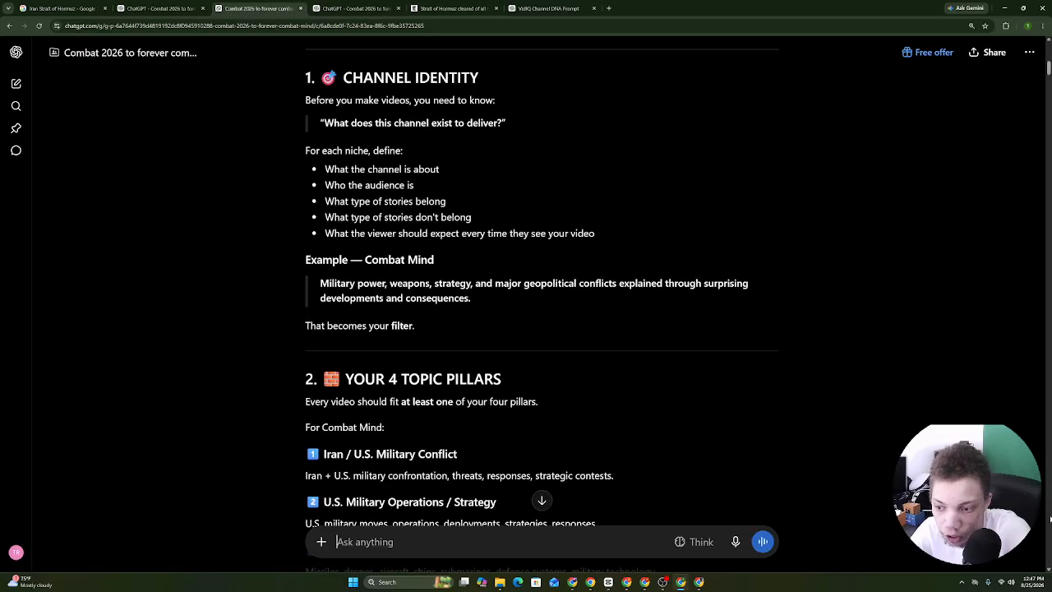
pyautogui.moveTo(1048, 71); pyautogui.dragTo(1048, 37)
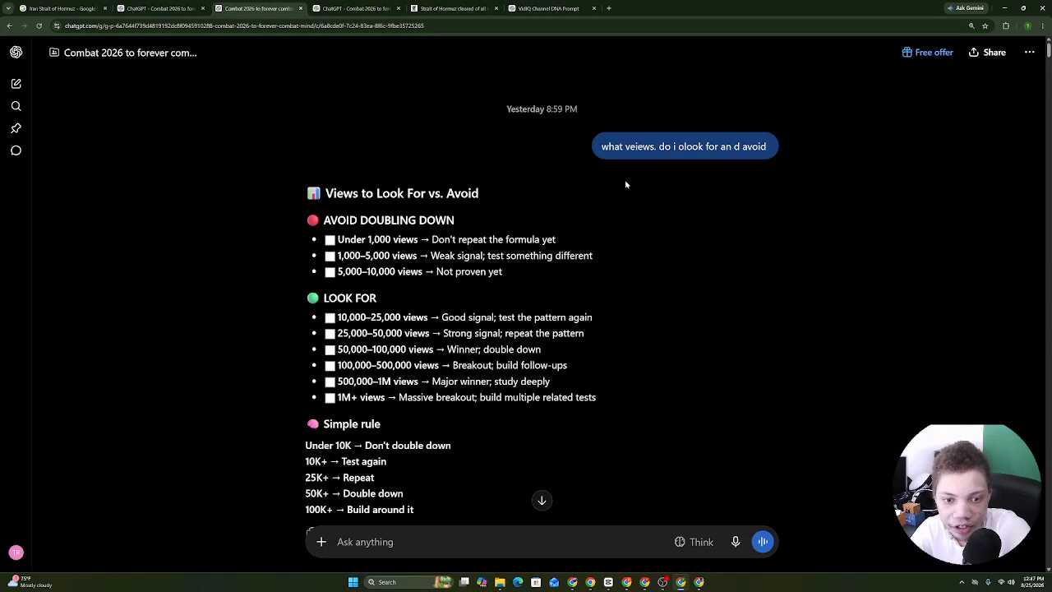
pyautogui.click(7, 26)
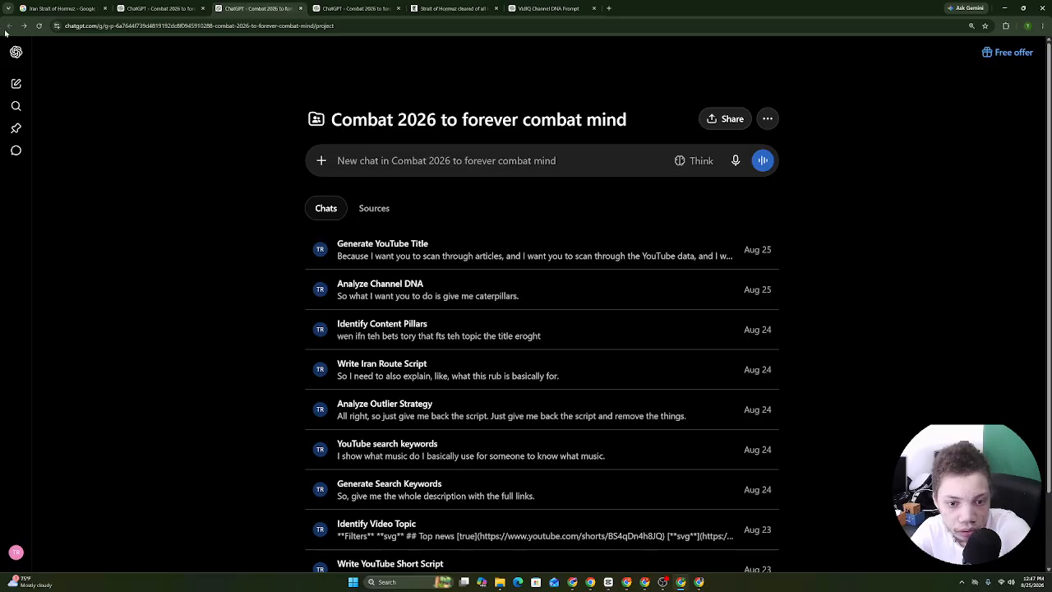
pyautogui.click(366, 323)
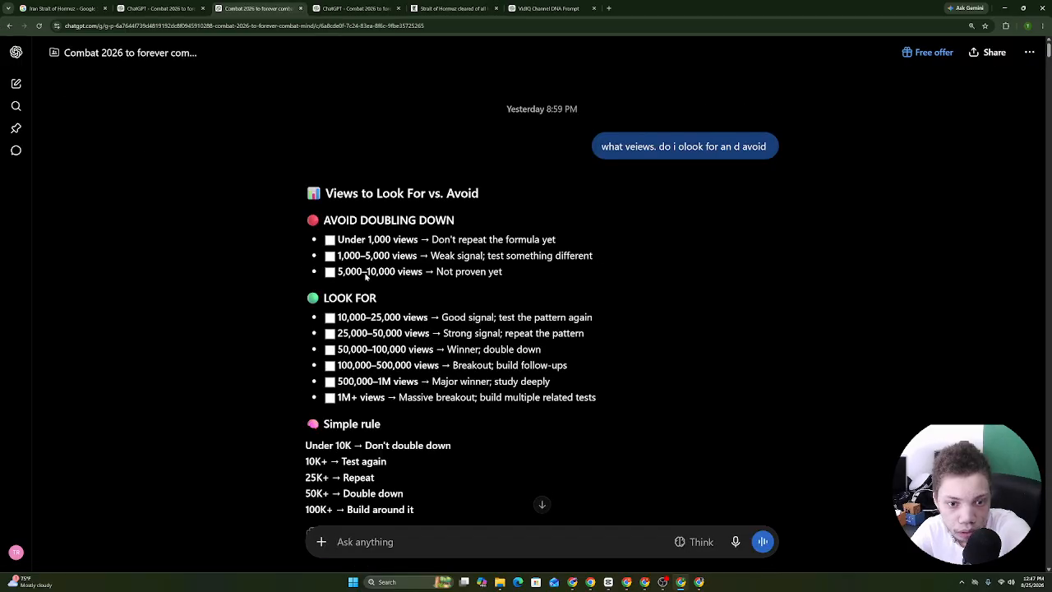
pyautogui.click(10, 26)
# Copy the top-pick title from the Generate YouTube Title chat and return to the YouTube window.
pyautogui.click(358, 249)
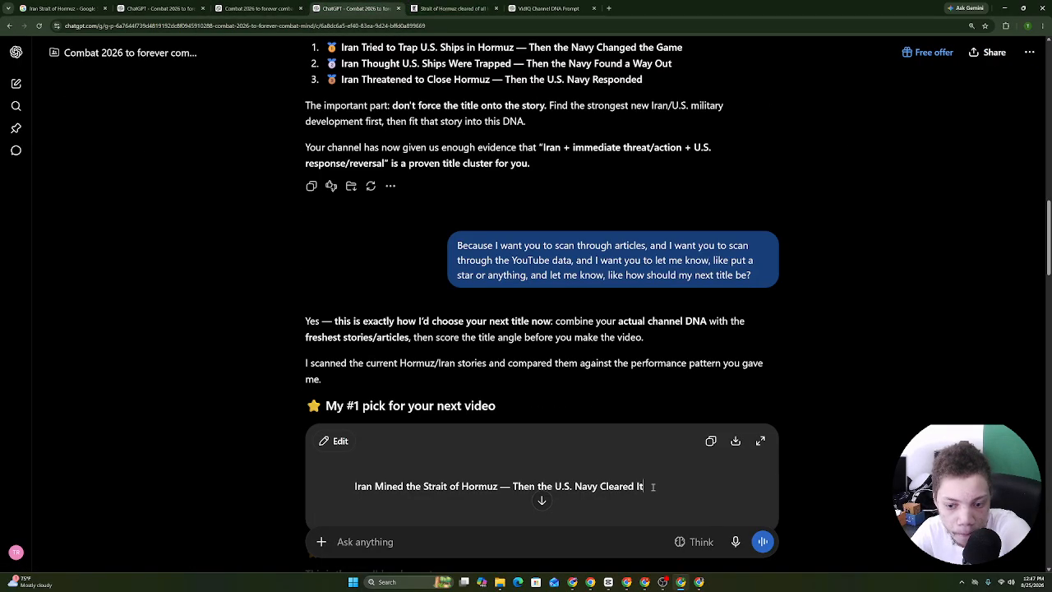
pyautogui.moveTo(652, 487); pyautogui.dragTo(353, 490)
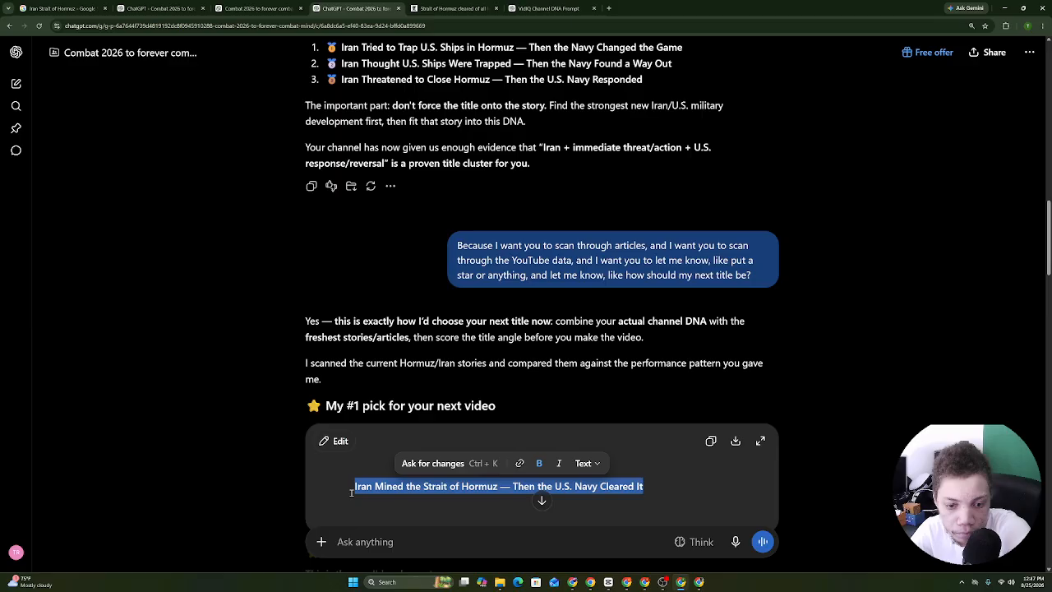
pyautogui.rightClick(485, 491)
pyautogui.click(521, 320)
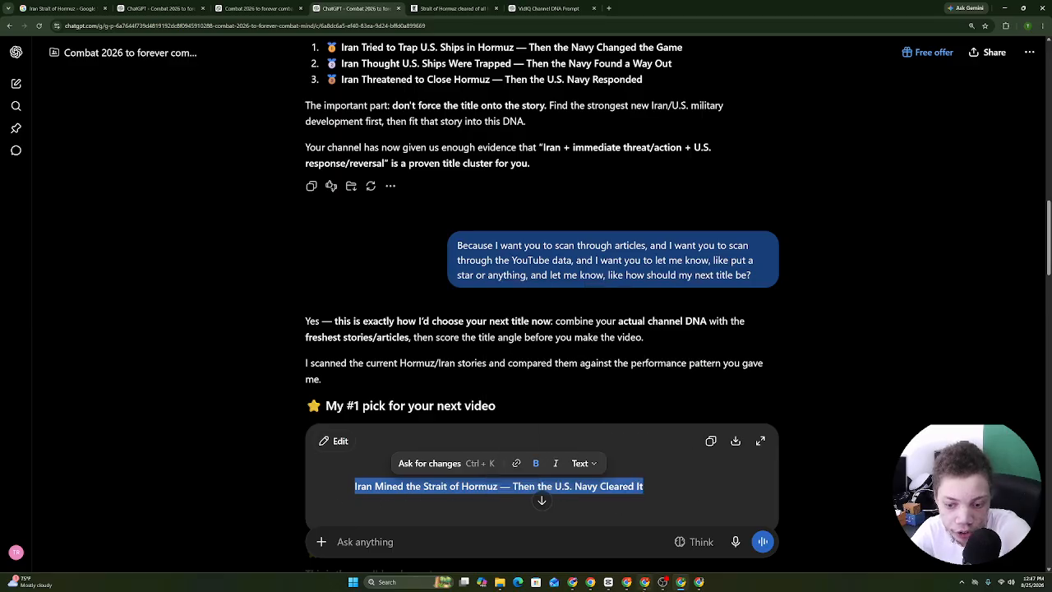
pyautogui.click(645, 582)
pyautogui.click(627, 582)
# Search YouTube for 'Iran Mined the Strait of Hormuz — Then the U.S. Navy Cleared It'.
pyautogui.click(394, 8)
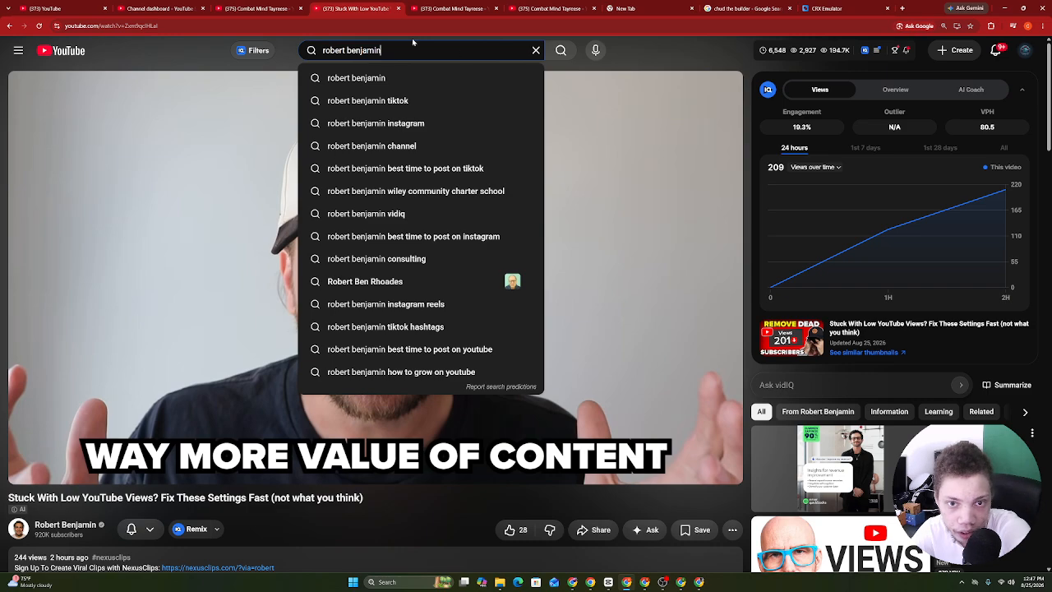
pyautogui.click(284, 5)
pyautogui.rightClick(533, 52)
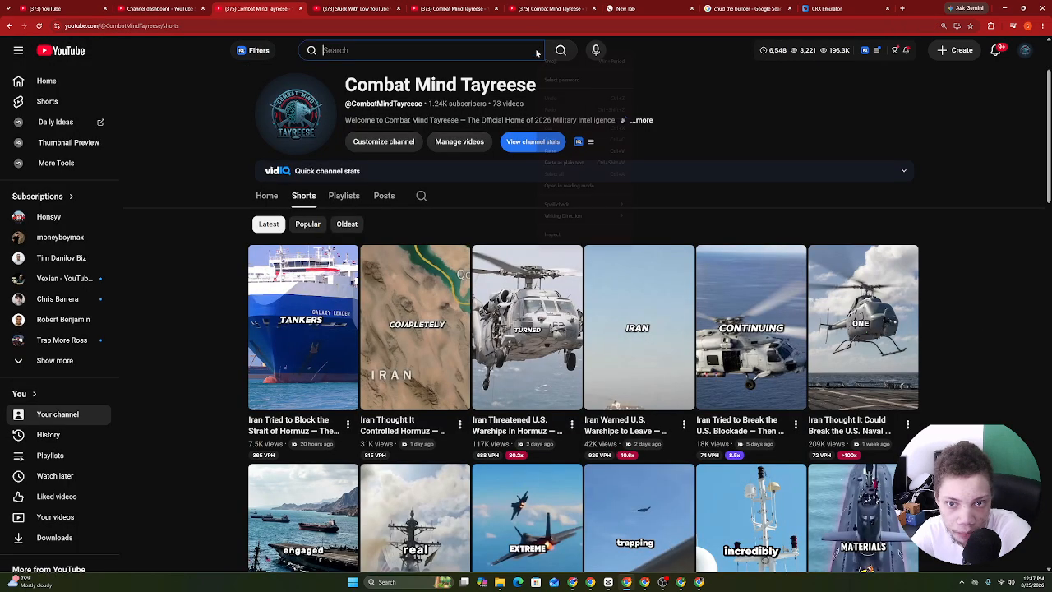
pyautogui.click(564, 150)
pyautogui.click(564, 51)
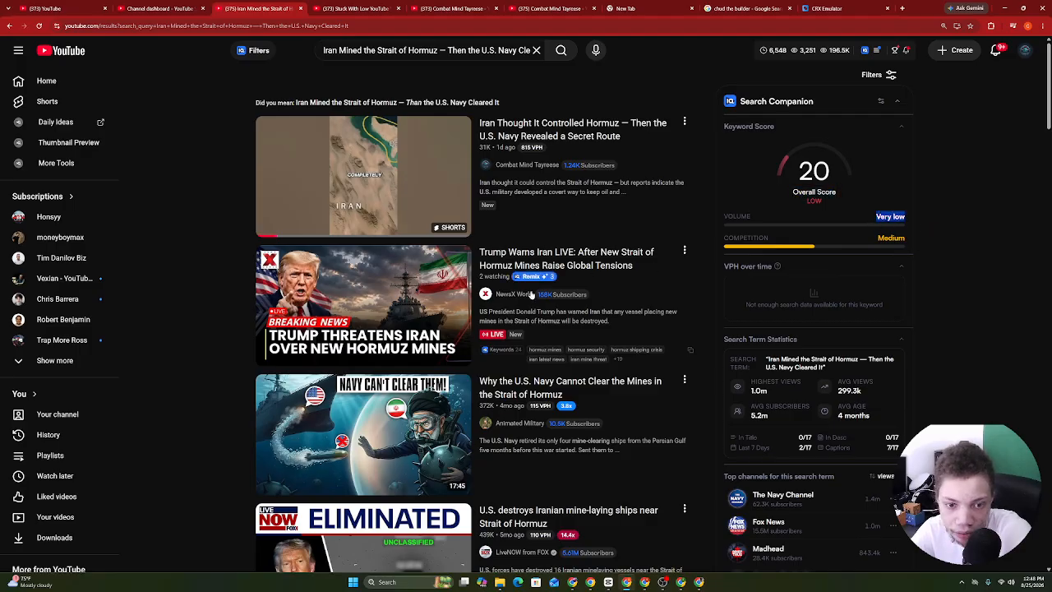
pyautogui.scroll(-5, 1028, 216)
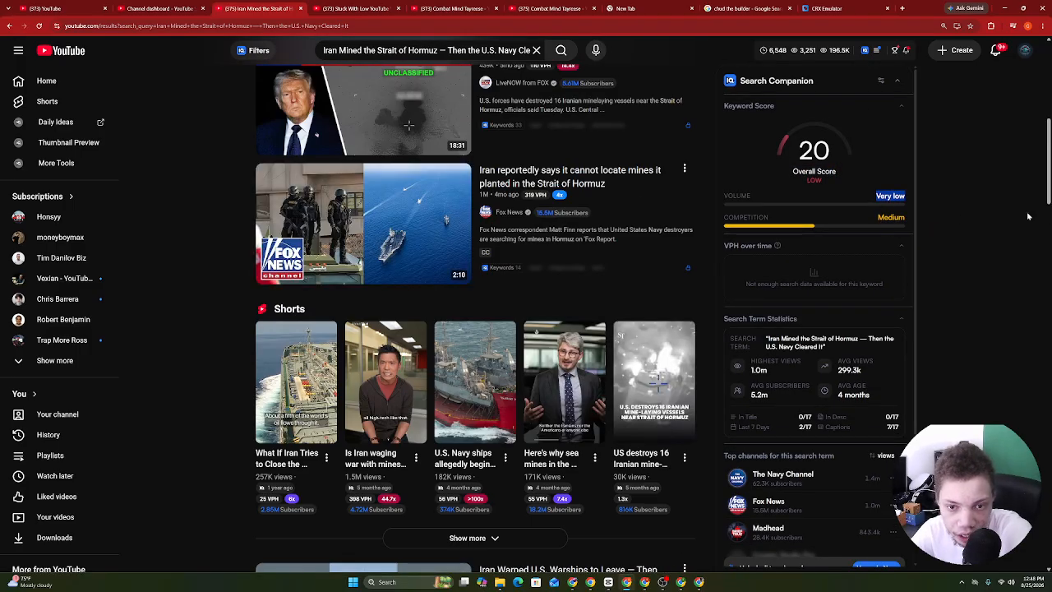
pyautogui.scroll(4, 1028, 216)
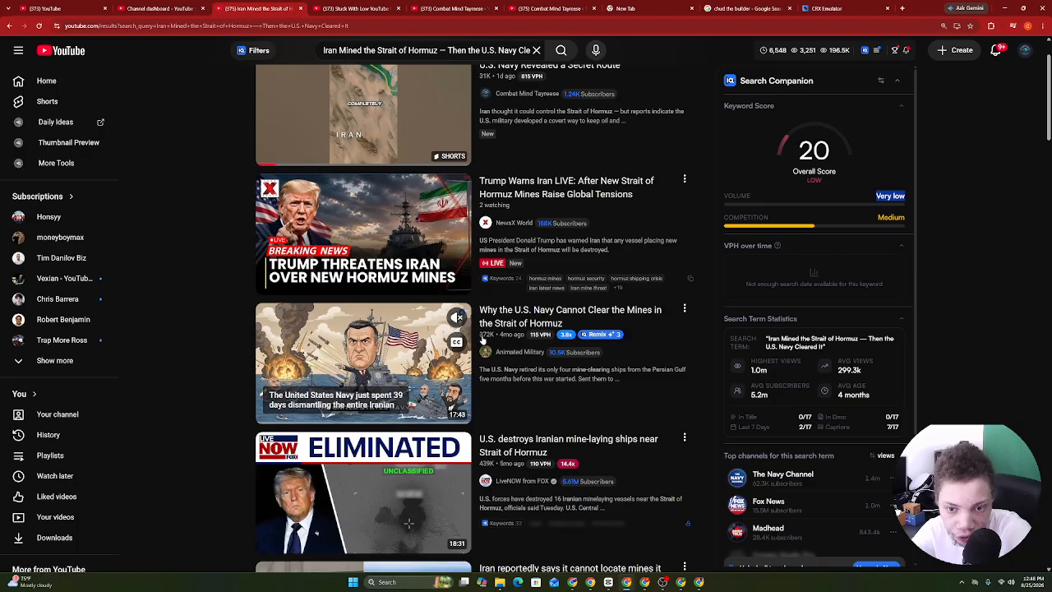
pyautogui.scroll(1, 934, 36)
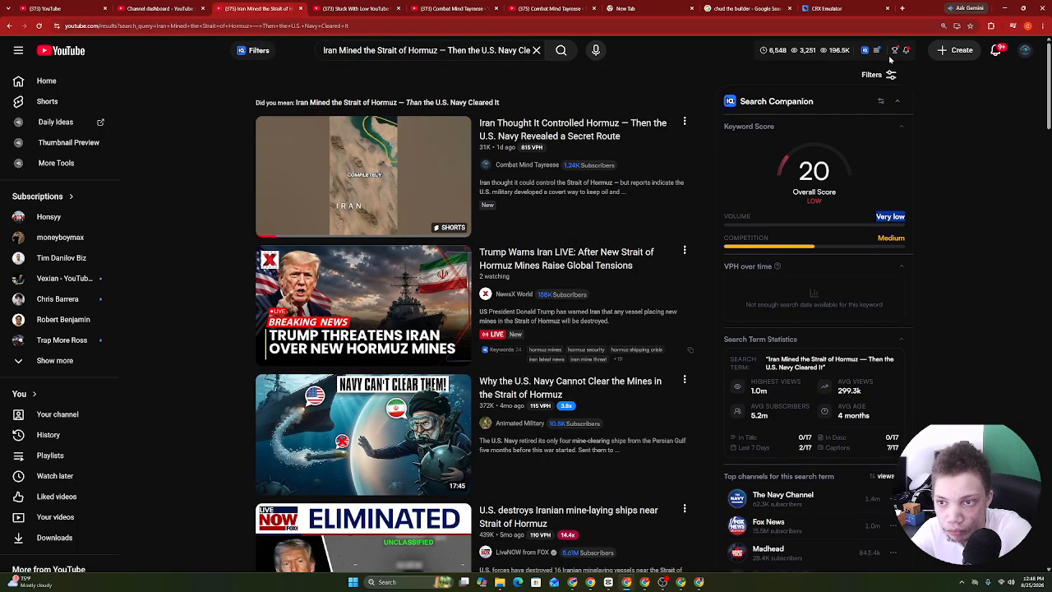
# Filter the search results to Shorts only and scroll through them.
pyautogui.click(886, 74)
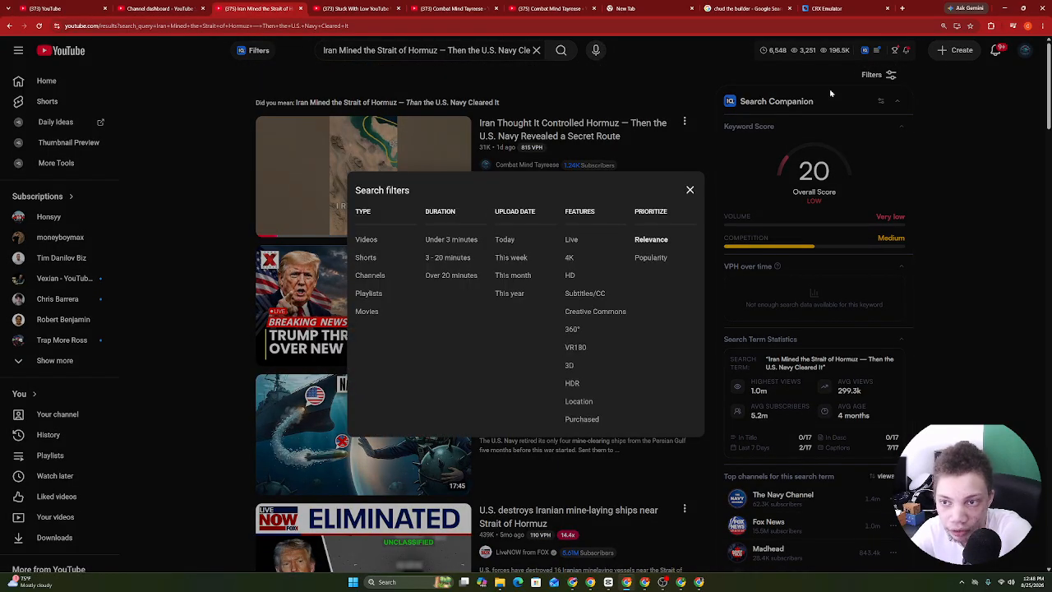
pyautogui.click(366, 257)
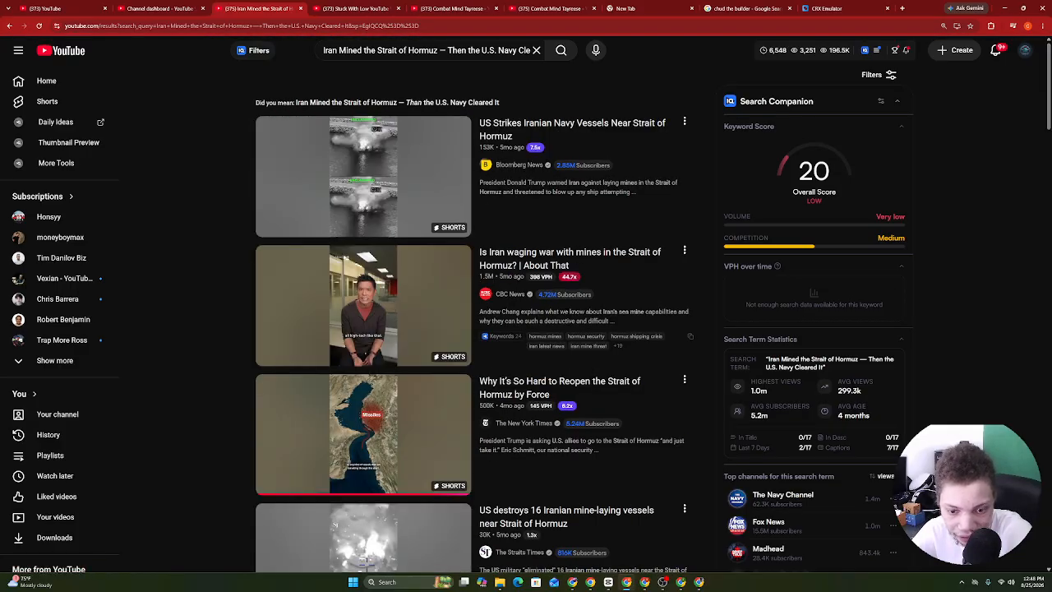
pyautogui.scroll(-5, 846, 351)
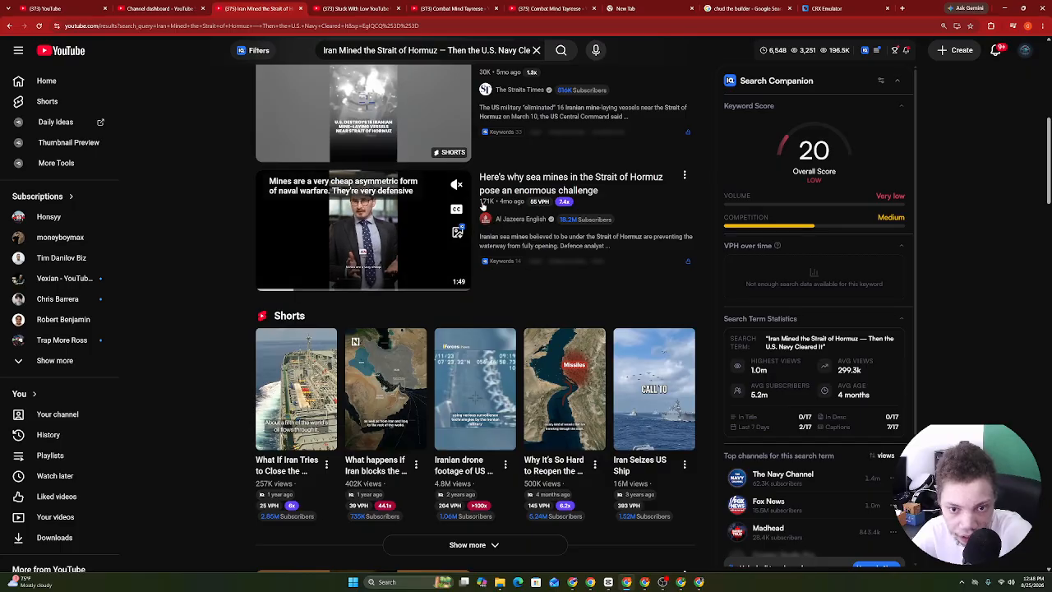
pyautogui.scroll(-5, 581, 368)
pyautogui.scroll(-5, 765, 409)
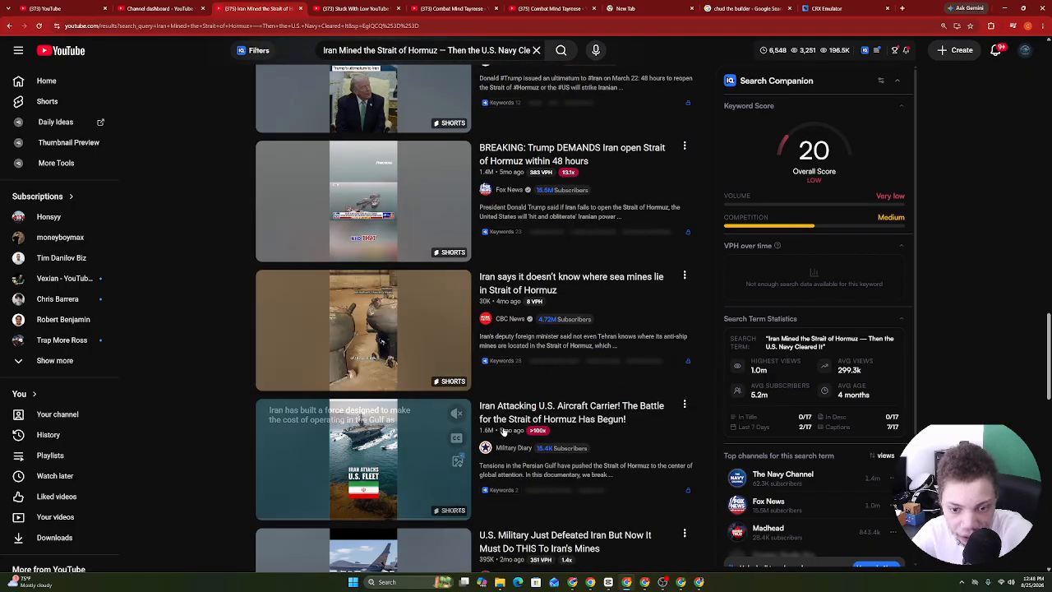
pyautogui.click(354, 8)
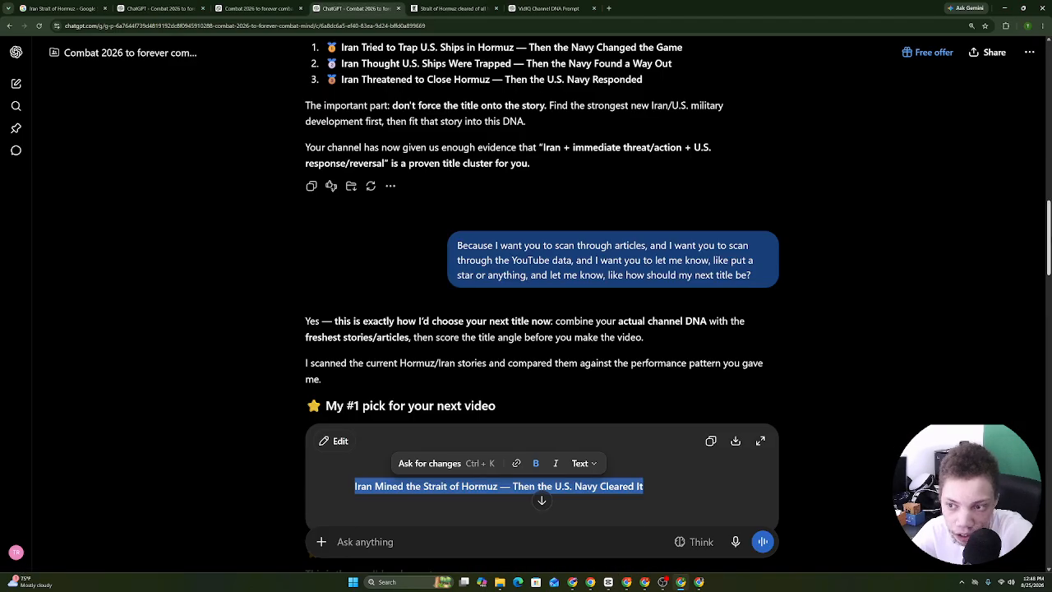
# Highlight the Combat Mind story-builder response in the other ChatGPT tab, then go back to YouTube.
pyautogui.scroll(12, 519, 110)
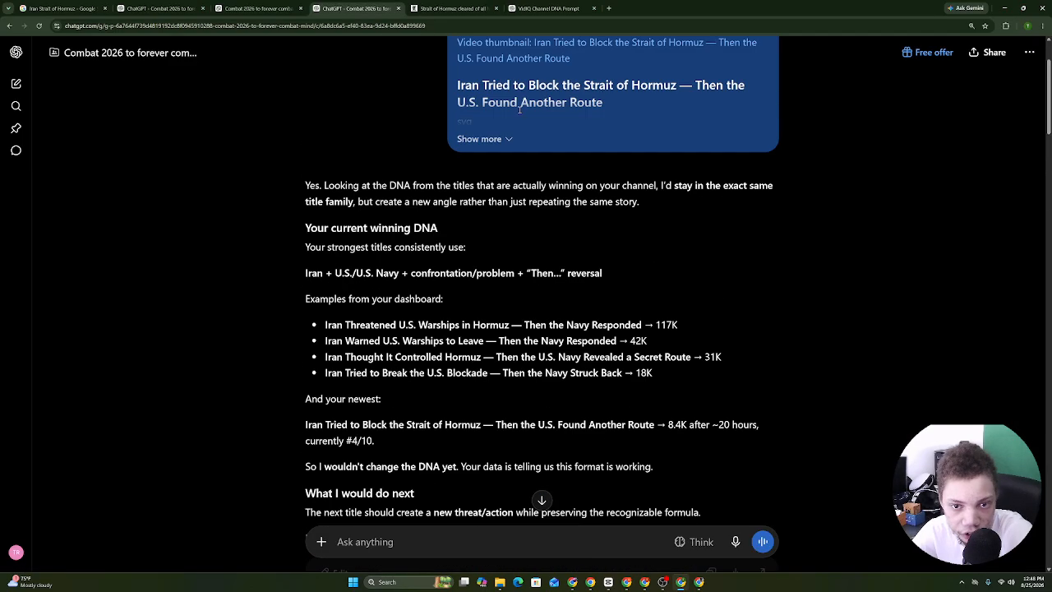
pyautogui.click(234, 7)
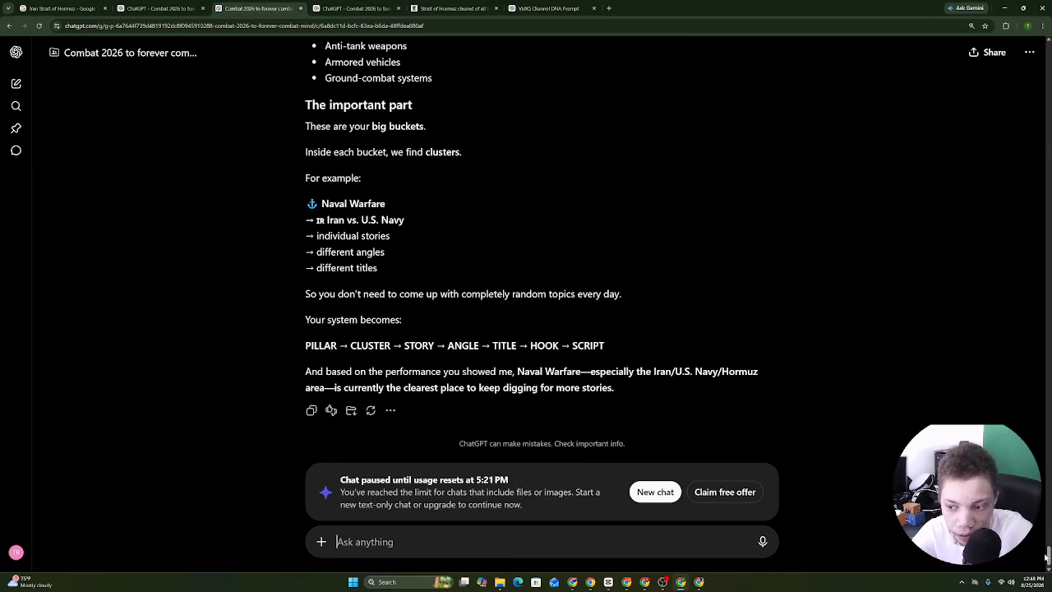
pyautogui.moveTo(1048, 556); pyautogui.dragTo(1049, 107)
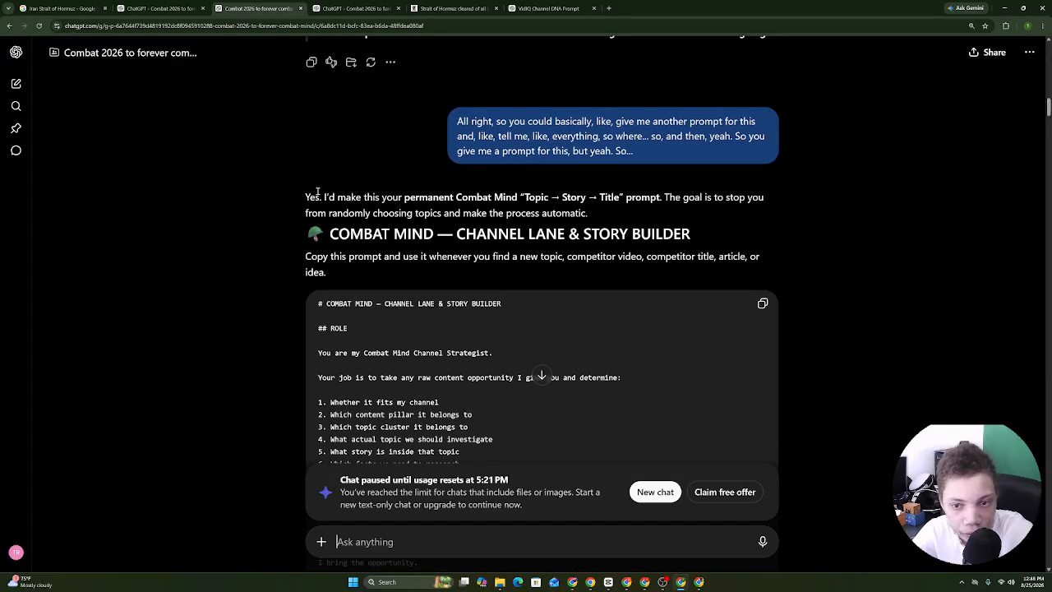
pyautogui.moveTo(326, 166); pyautogui.dragTo(344, 202)
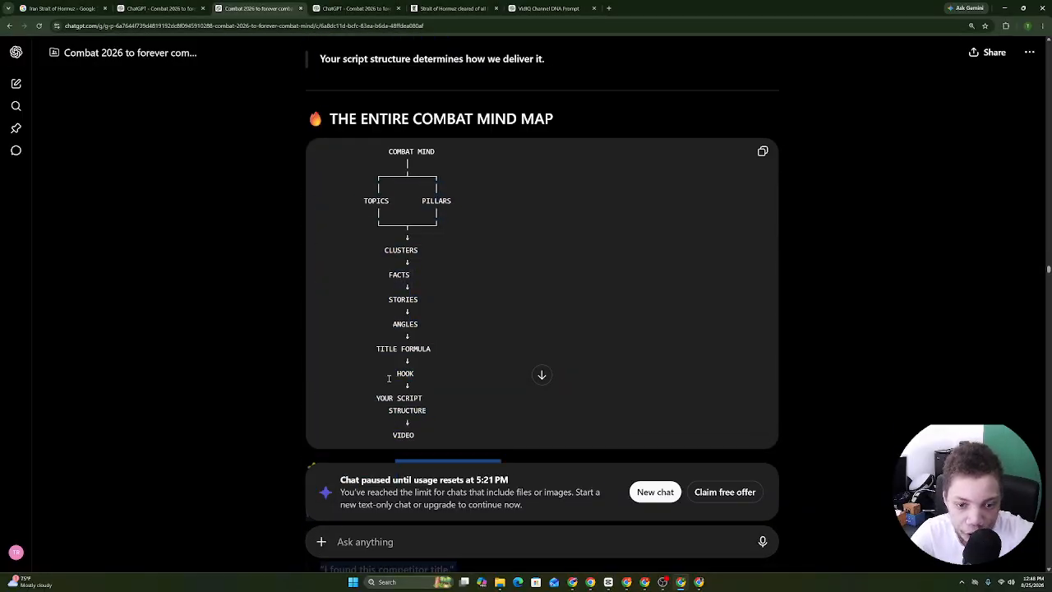
pyautogui.moveTo(389, 377); pyautogui.dragTo(355, 146)
pyautogui.moveTo(348, 56); pyautogui.dragTo(373, 80)
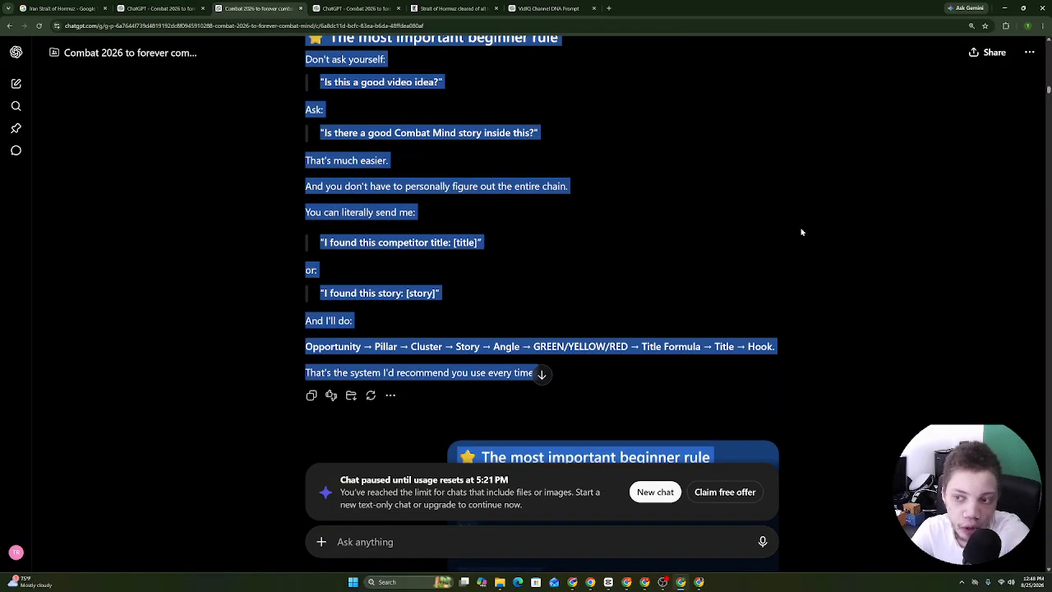
pyautogui.click(627, 582)
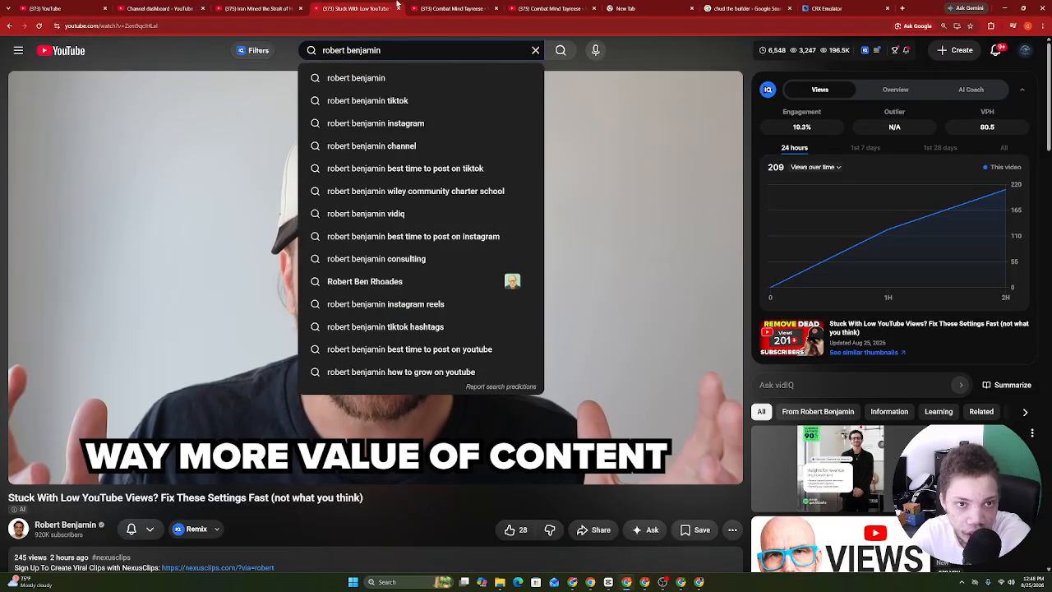
# Open the Combat Mind Tayreese channel page and browse its Shorts.
pyautogui.click(297, 5)
pyautogui.click(385, 4)
pyautogui.click(476, 7)
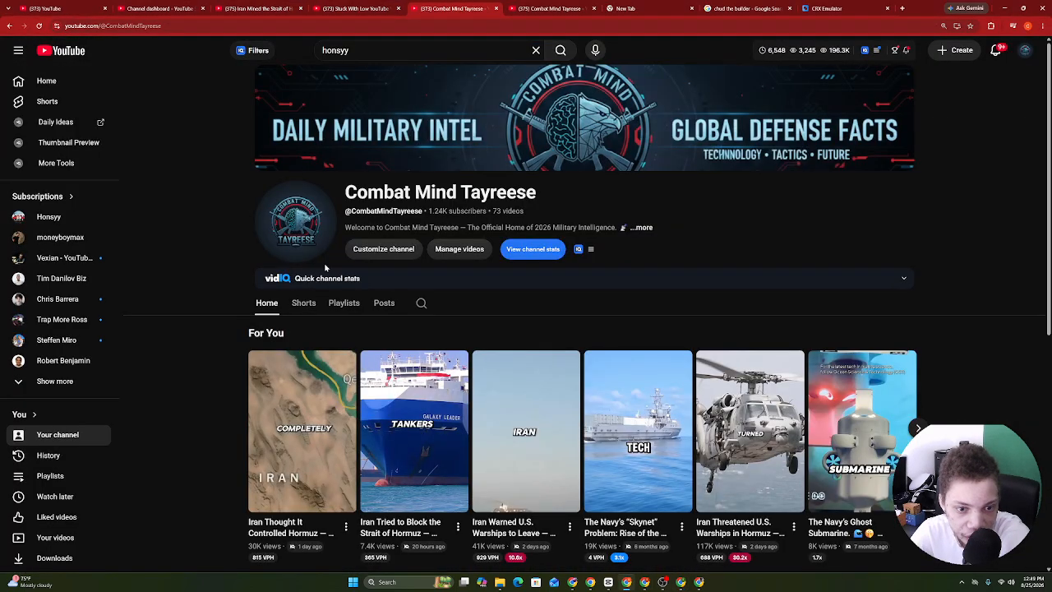
pyautogui.click(304, 303)
pyautogui.scroll(-2, 355, 460)
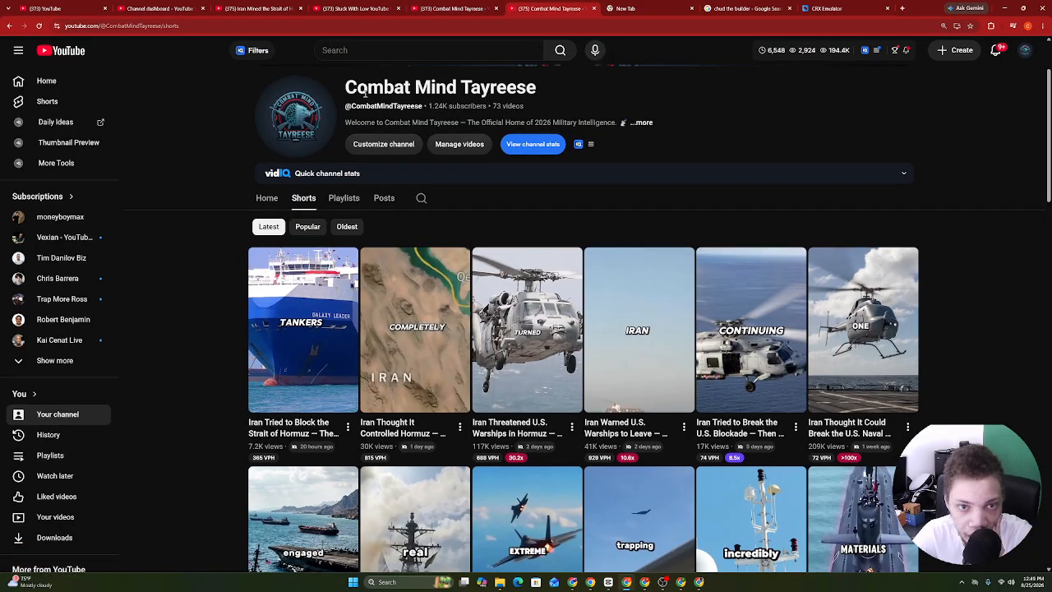
# List the channel's Shorts under YouTube Studio Content, then return to the dashboard.
pyautogui.click(190, 6)
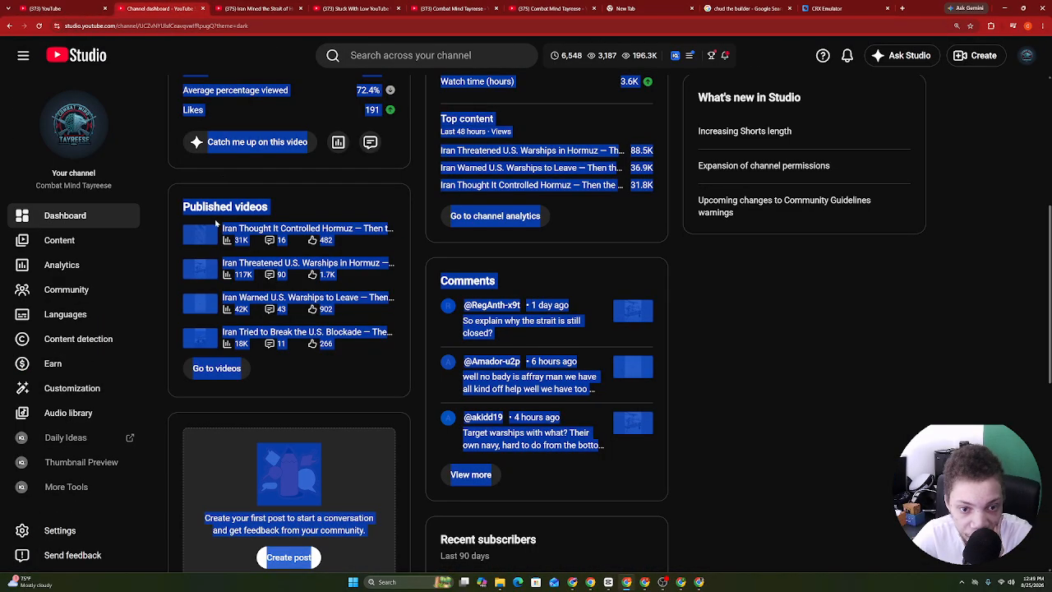
pyautogui.click(77, 263)
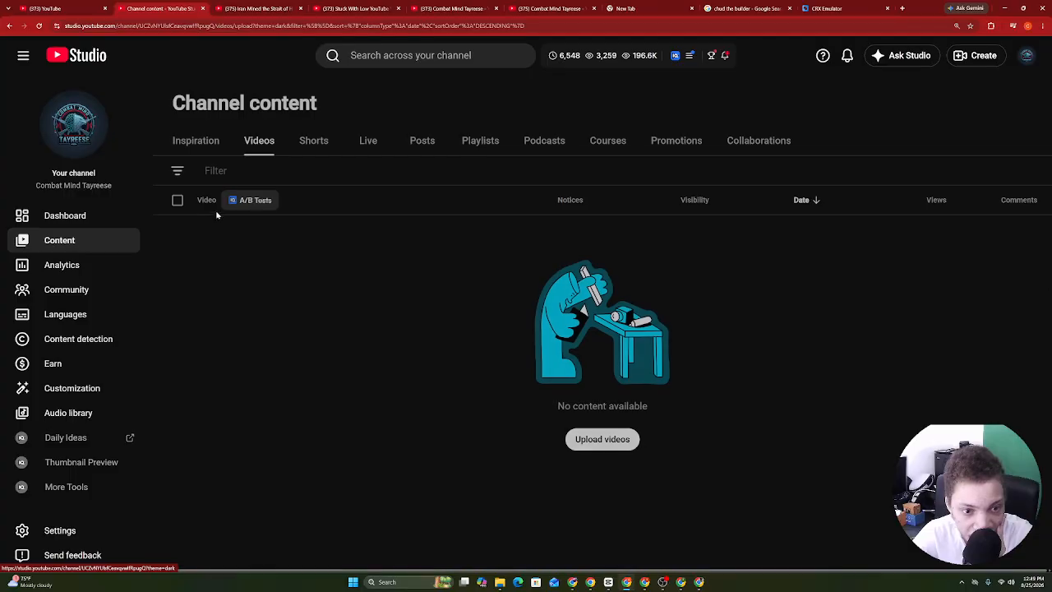
pyautogui.click(313, 141)
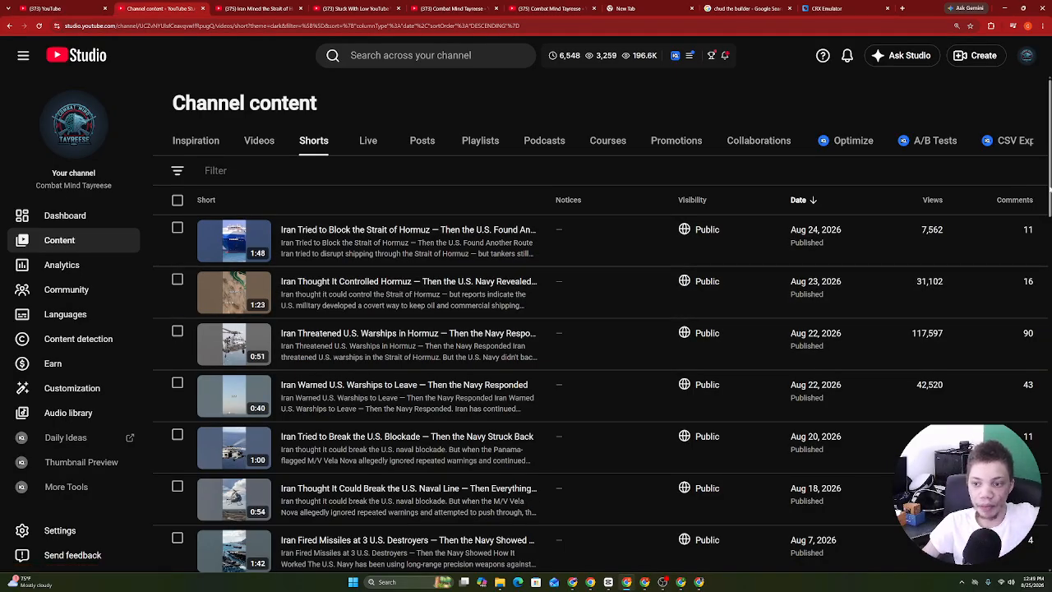
pyautogui.click(119, 217)
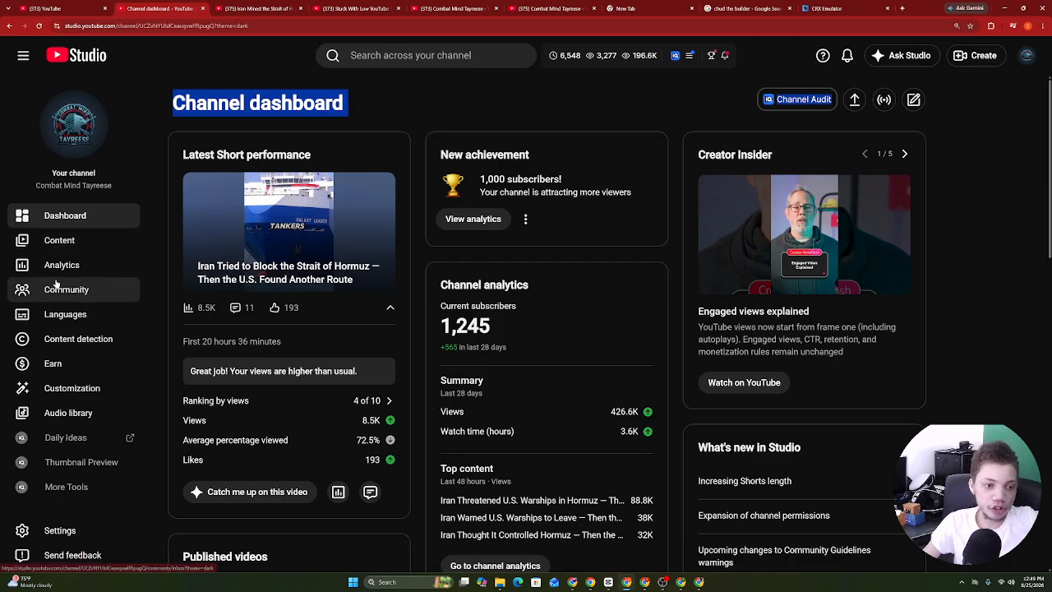
# Show Lifetime analytics (793,921 views) and top content, then bring up the channel DNA doc.
pyautogui.click(54, 265)
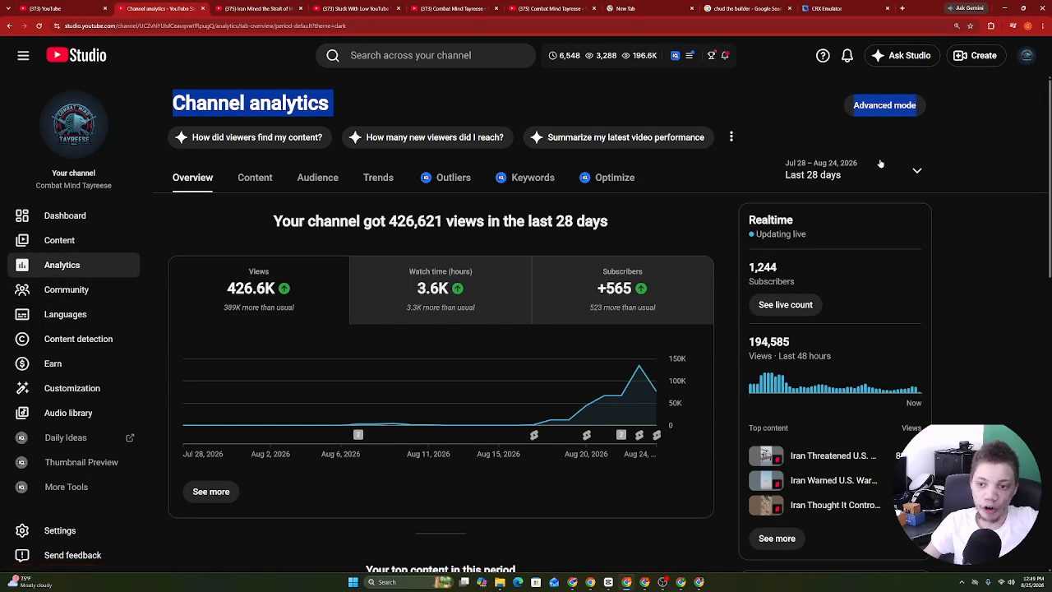
pyautogui.click(851, 174)
pyautogui.click(836, 248)
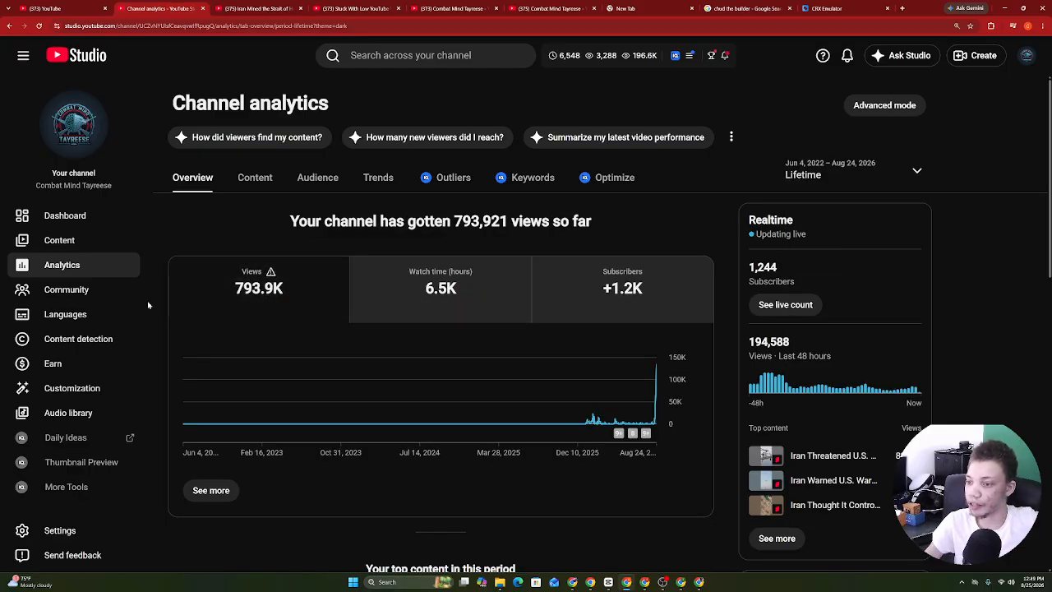
pyautogui.scroll(-9, 801, 503)
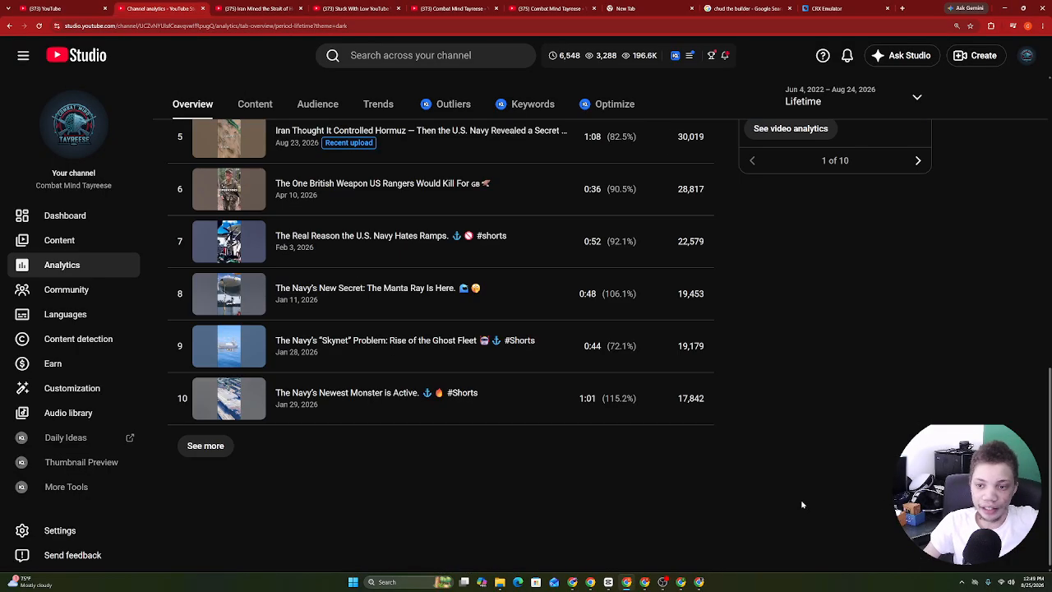
pyautogui.scroll(4, 801, 503)
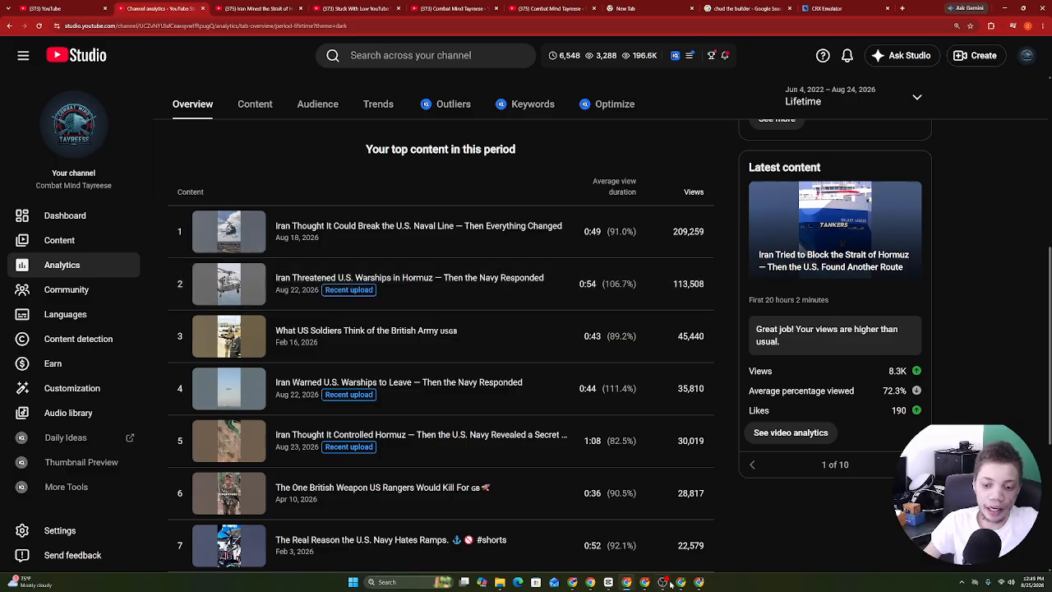
pyautogui.click(590, 582)
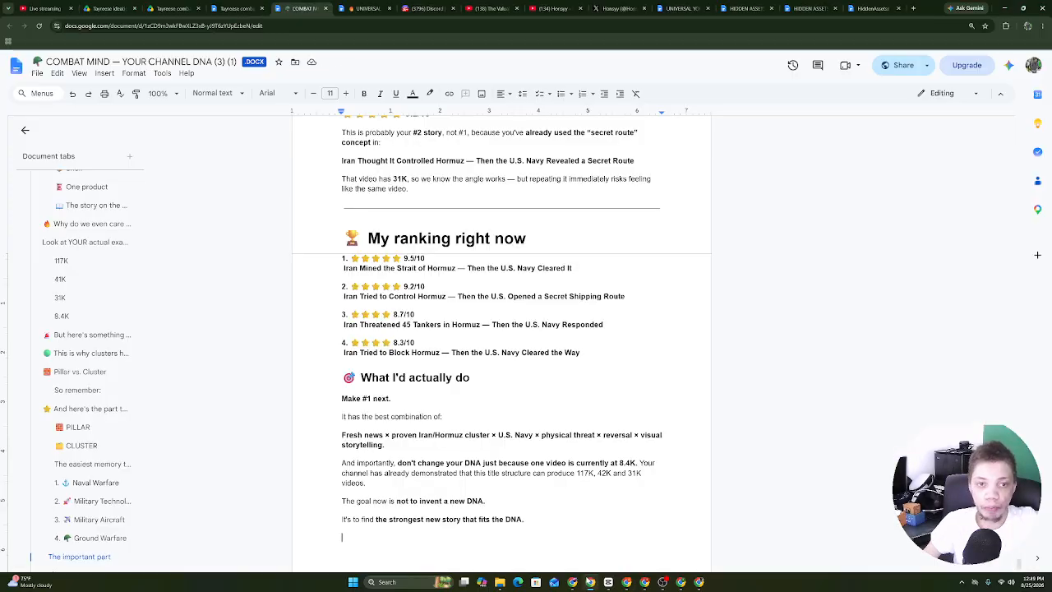
# Back in ChatGPT, open the Combat 2026 to forever combat mind project in a new tab.
pyautogui.click(438, 292)
pyautogui.click(183, 8)
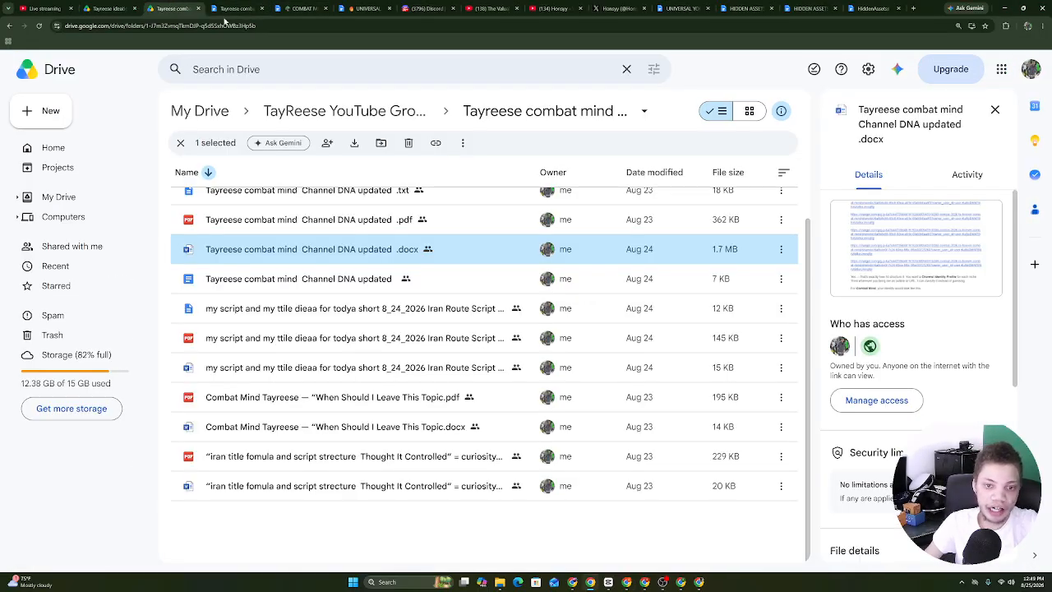
pyautogui.click(680, 582)
pyautogui.click(500, 277)
pyautogui.rightClick(164, 64)
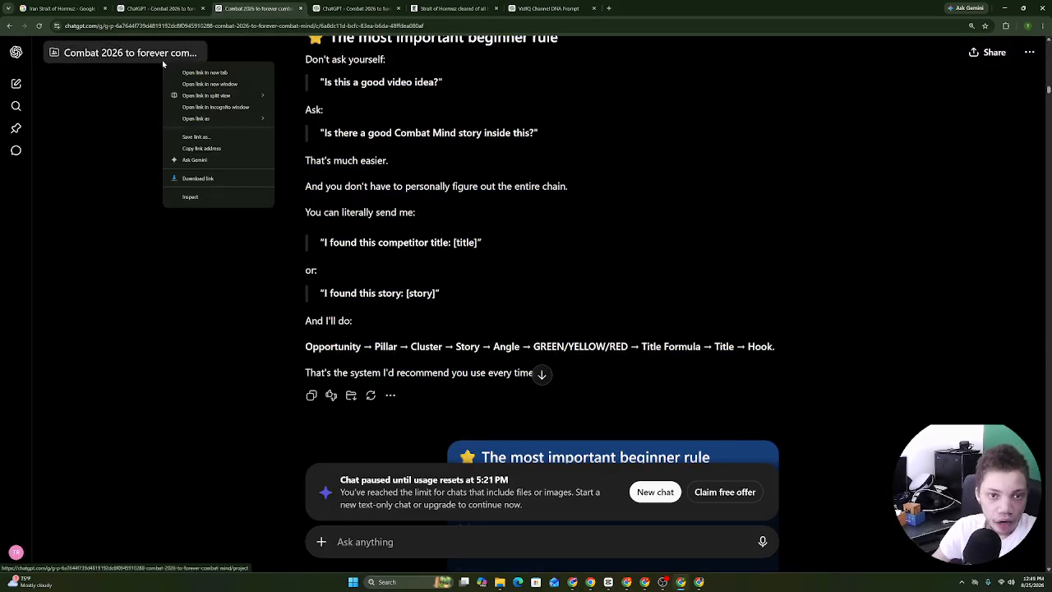
pyautogui.click(209, 74)
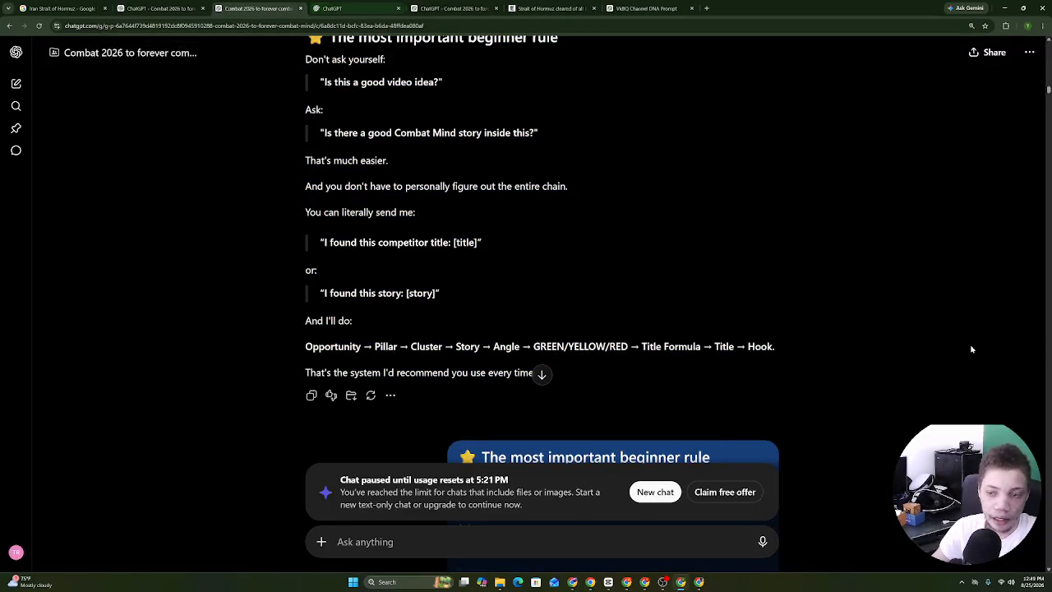
# Copy the topic-cluster excerpt from the Lane Checker reply and paste it into the project's message box.
pyautogui.scroll(15, 313, 305)
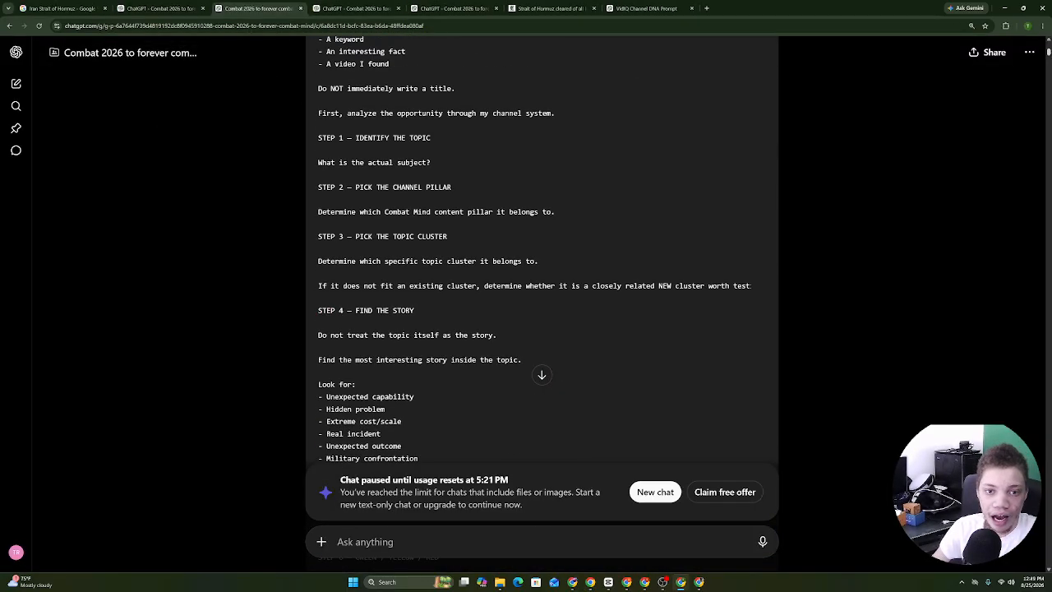
pyautogui.moveTo(305, 299); pyautogui.dragTo(559, 369)
pyautogui.rightClick(517, 320)
pyautogui.click(542, 329)
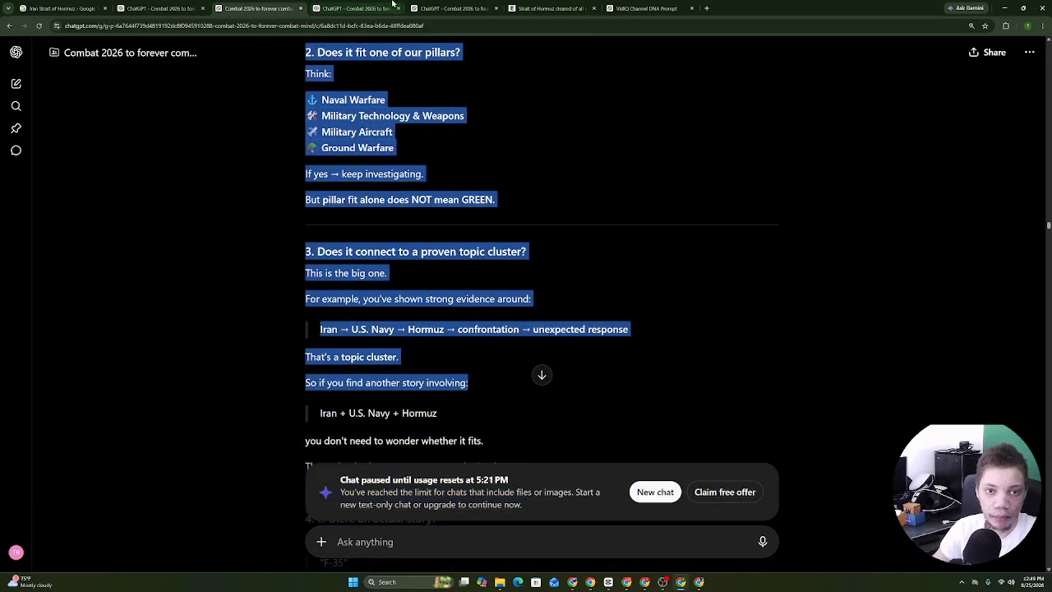
pyautogui.hotkey('ctrl', 'Tab')
pyautogui.rightClick(416, 161)
# Paste the prompt, dictate a request for an any-niche version, and read ChatGPT's Universal Lane Checker reply.
pyautogui.click(447, 255)
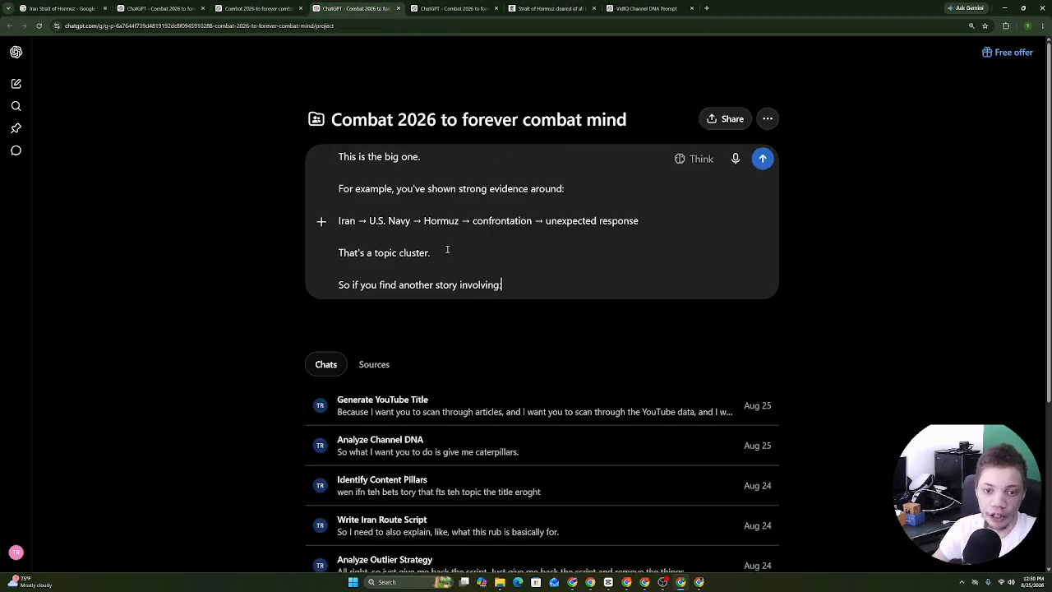
pyautogui.click(742, 317)
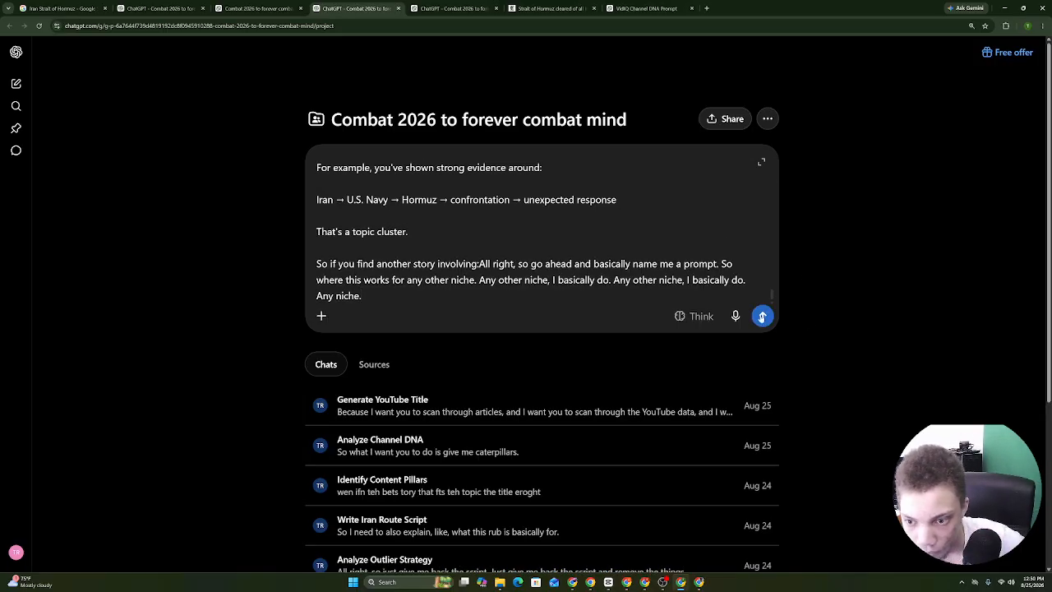
pyautogui.click(762, 317)
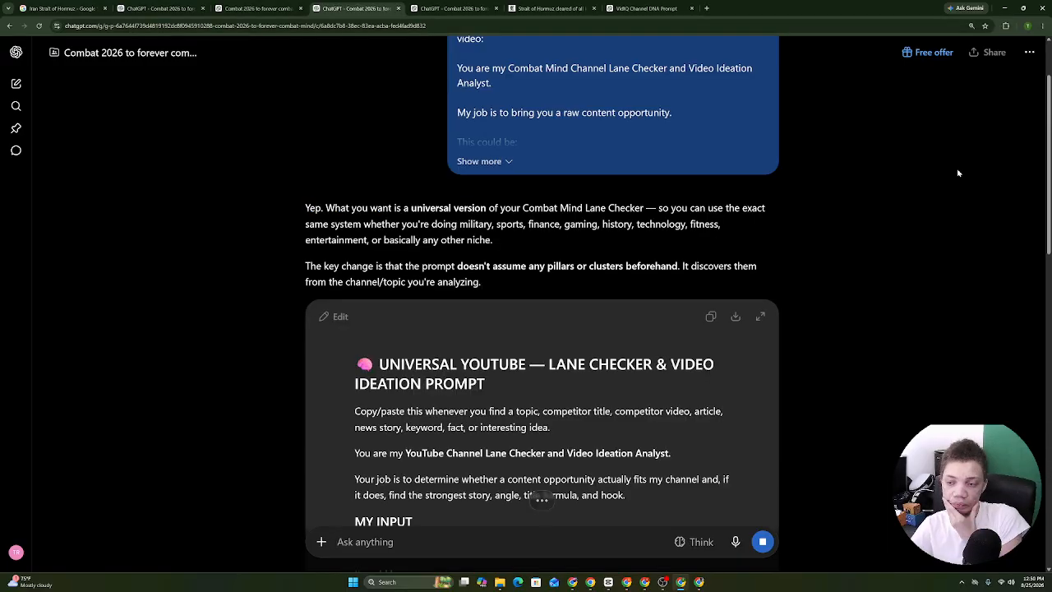
pyautogui.scroll(2, 872, 182)
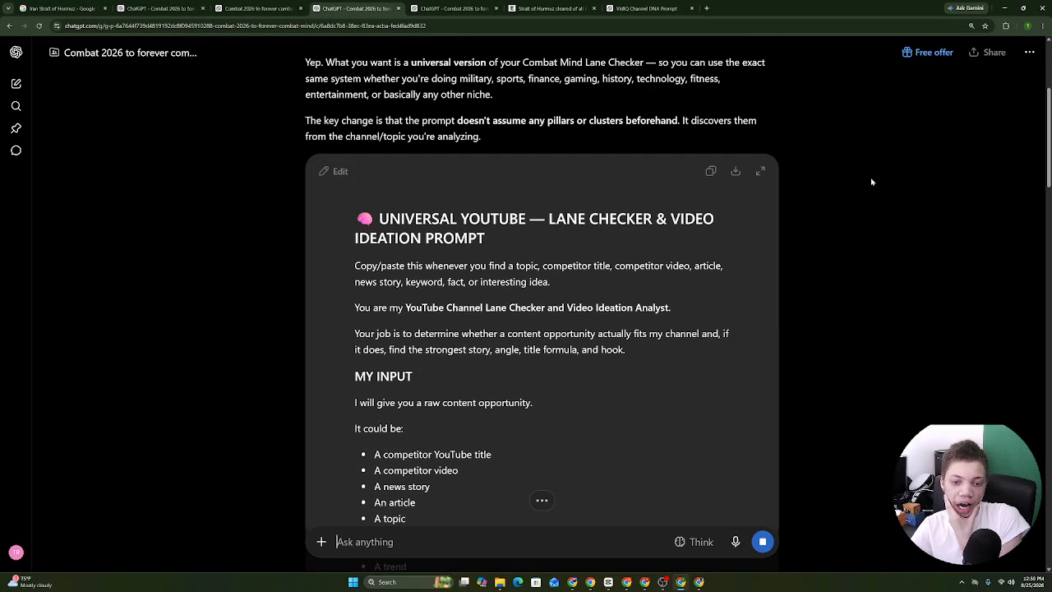
pyautogui.click(544, 500)
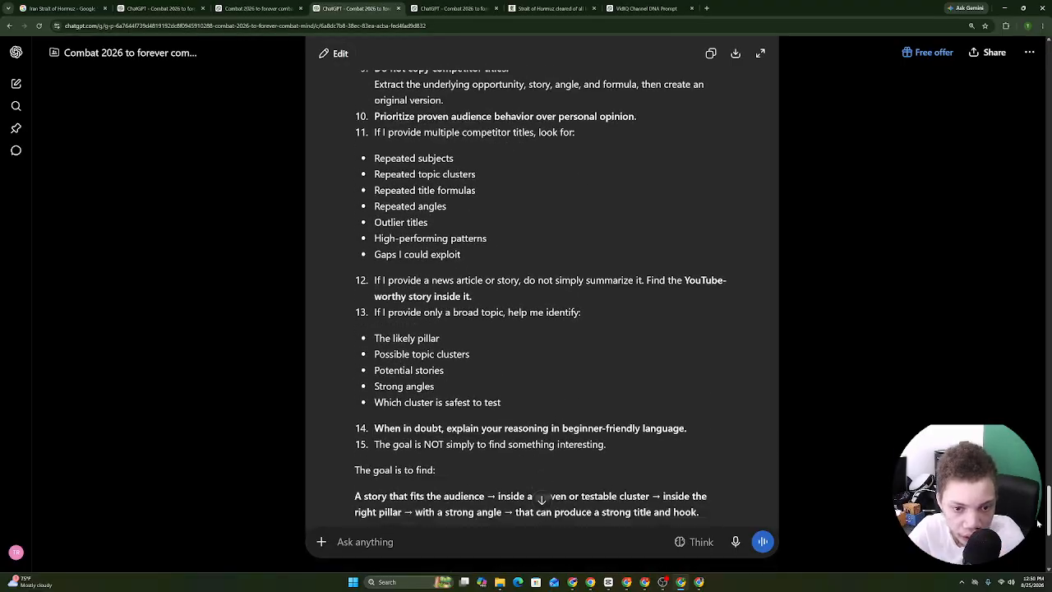
pyautogui.scroll(-4, 1038, 524)
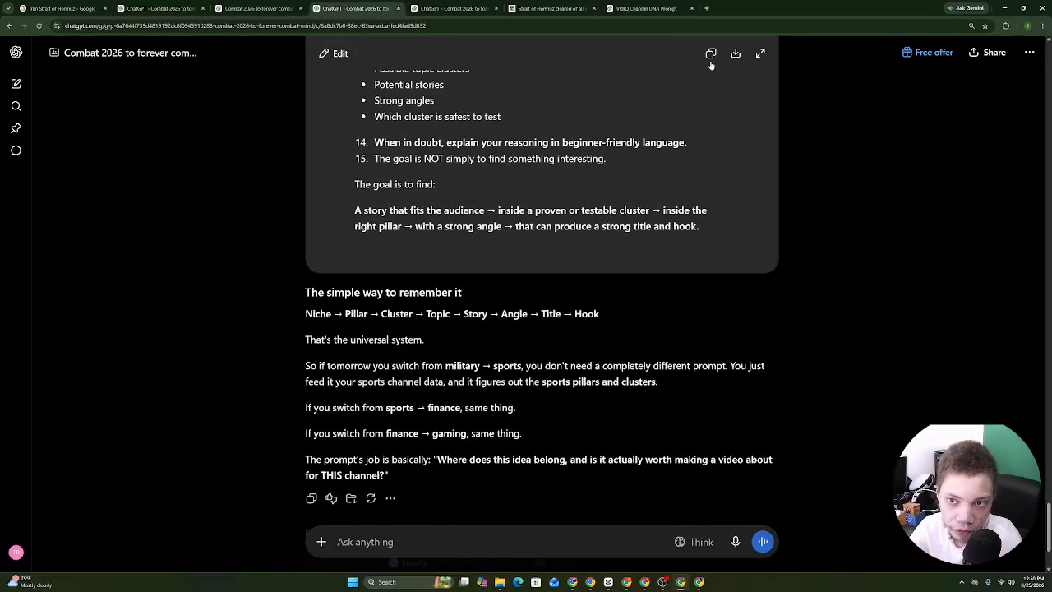
pyautogui.click(626, 582)
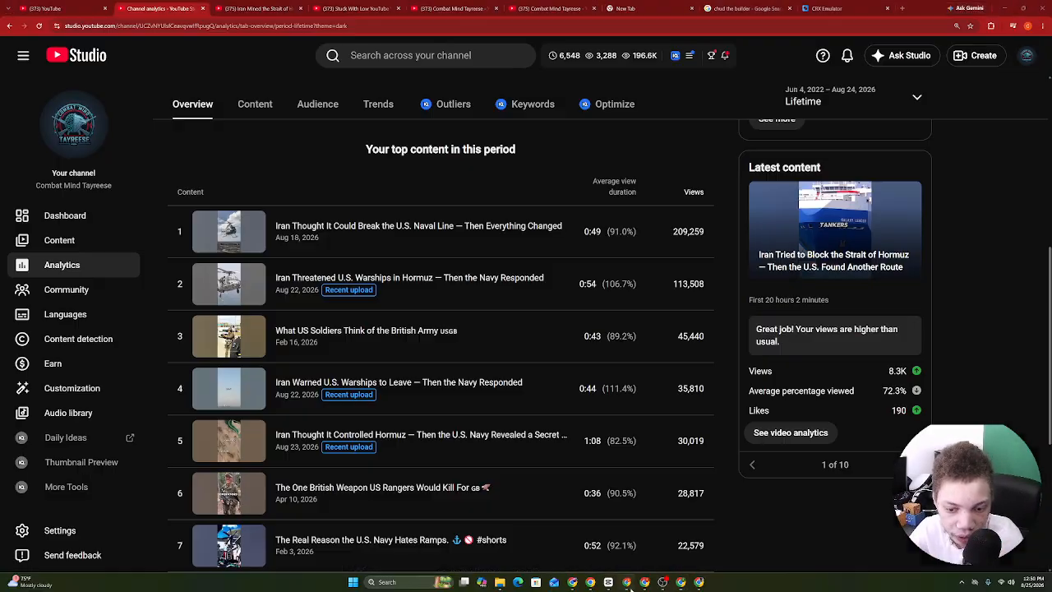
# Create a new blank Google Doc and paste the universal Lane Checker prompt into it.
pyautogui.click(580, 587)
pyautogui.click(588, 585)
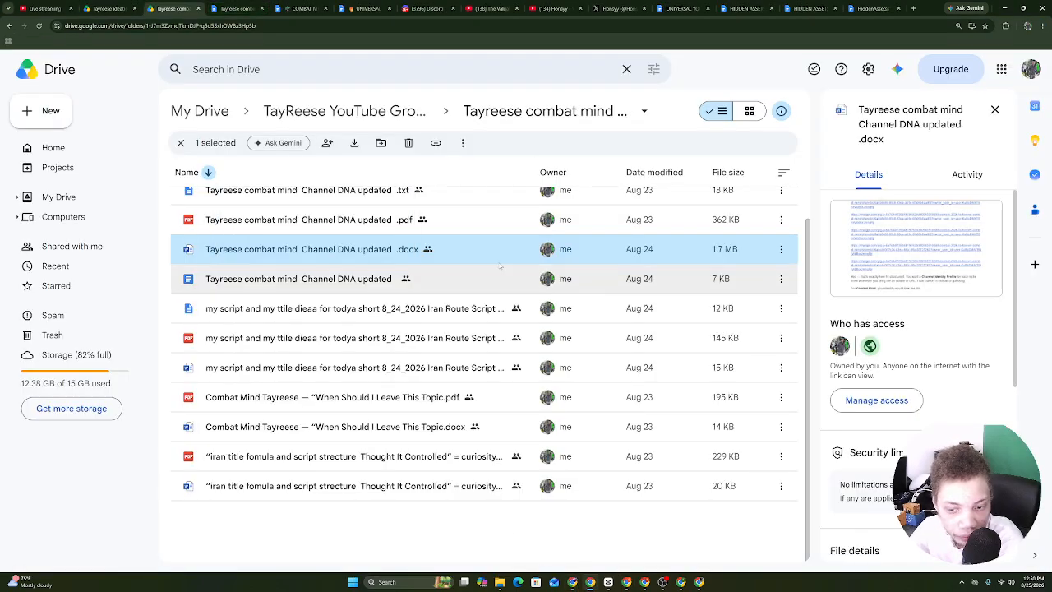
pyautogui.click(236, 6)
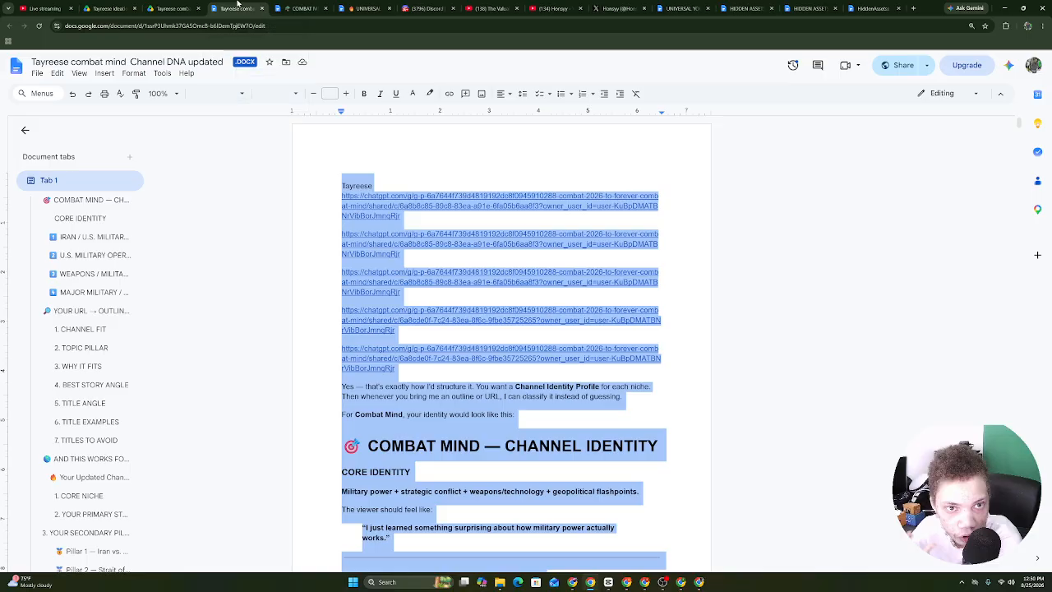
pyautogui.click(37, 72)
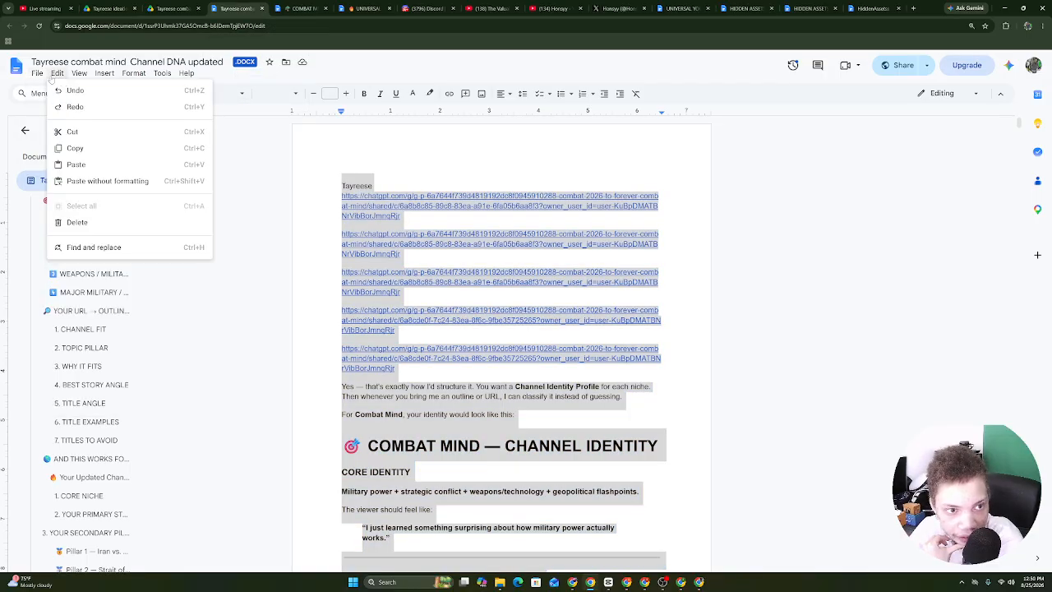
pyautogui.moveTo(55, 90)
pyautogui.click(245, 95)
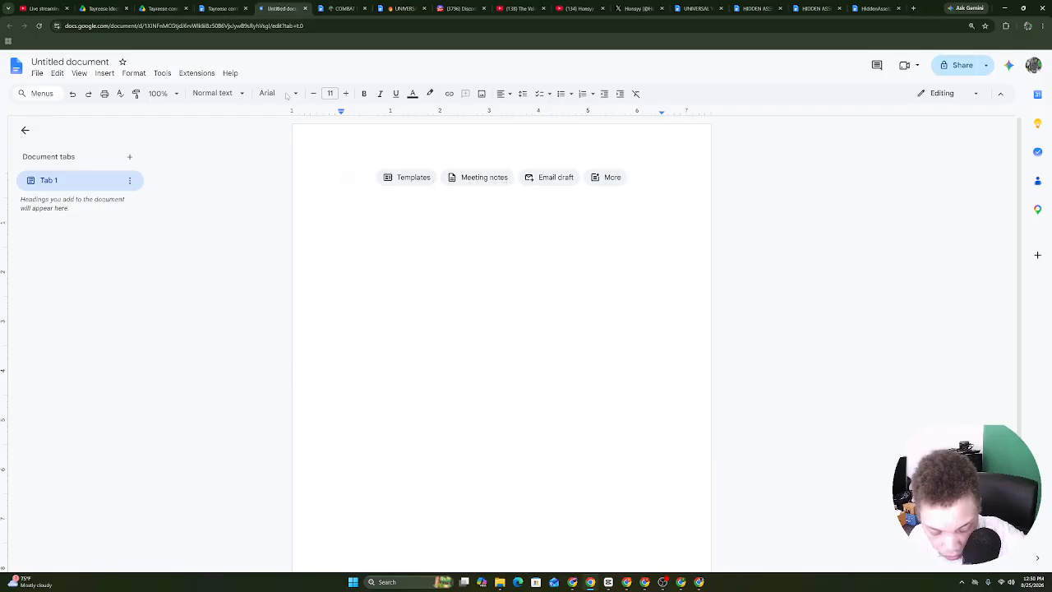
pyautogui.hotkey('ctrl', 'v')
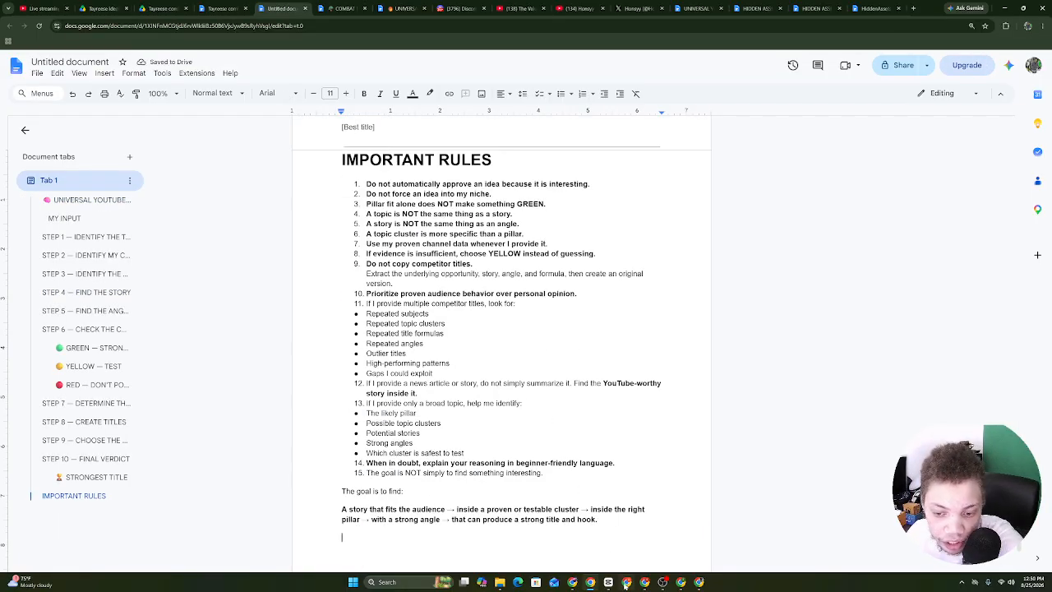
pyautogui.click(626, 584)
pyautogui.click(256, 8)
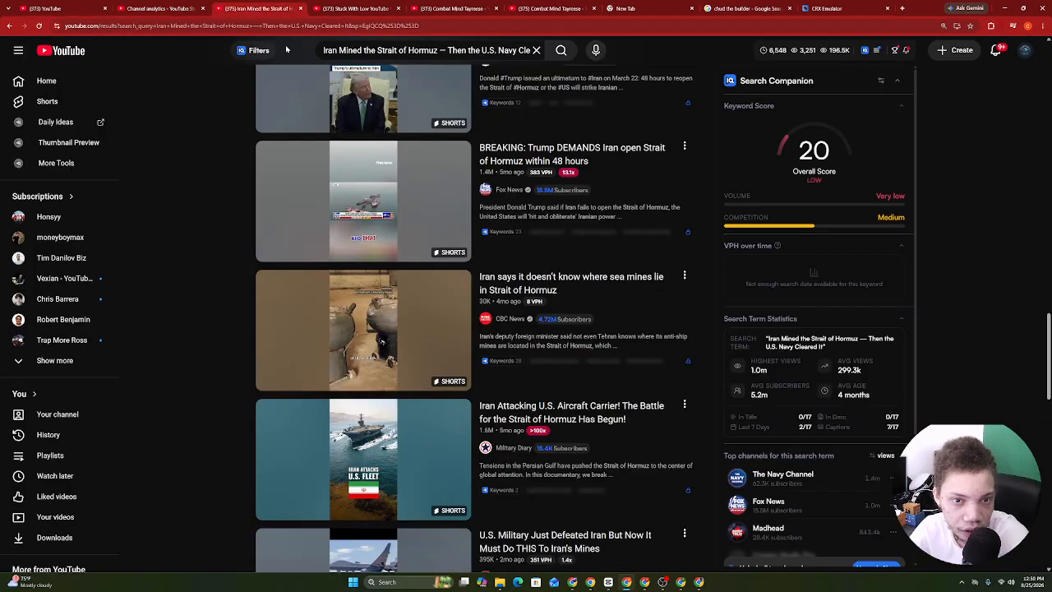
# Search YouTube for 'armed storiers' and open the Armed Stories channel with its full description.
pyautogui.click(536, 51)
pyautogui.write('ar')
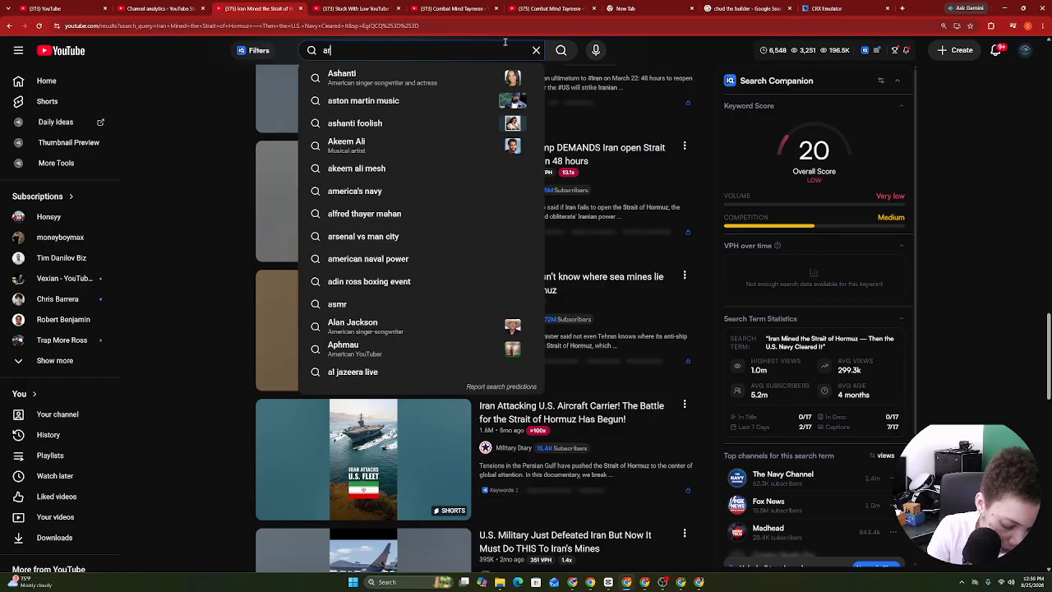
pyautogui.write('med storiers')
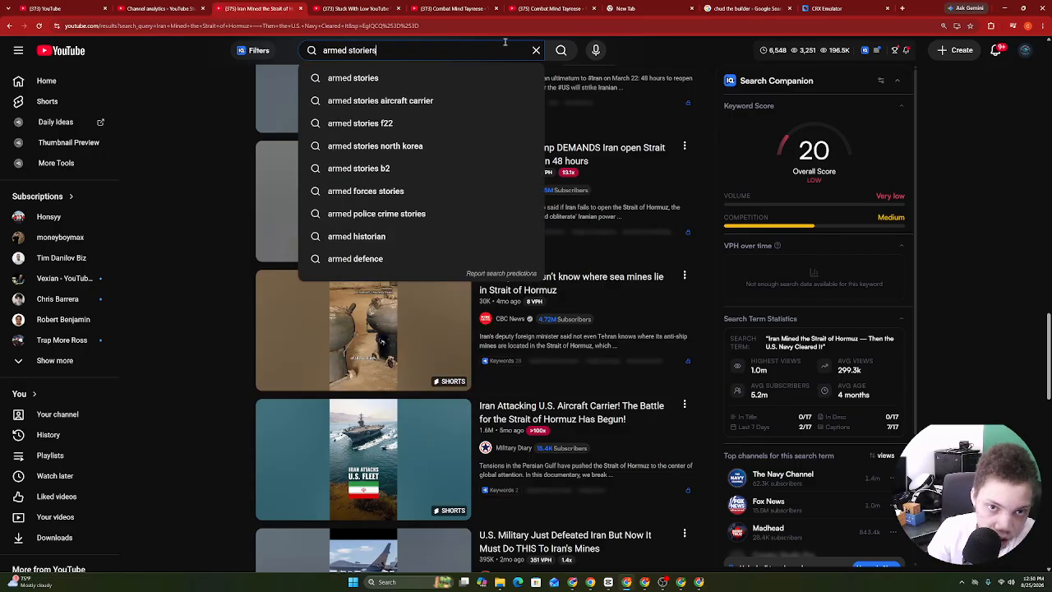
pyautogui.press('Return')
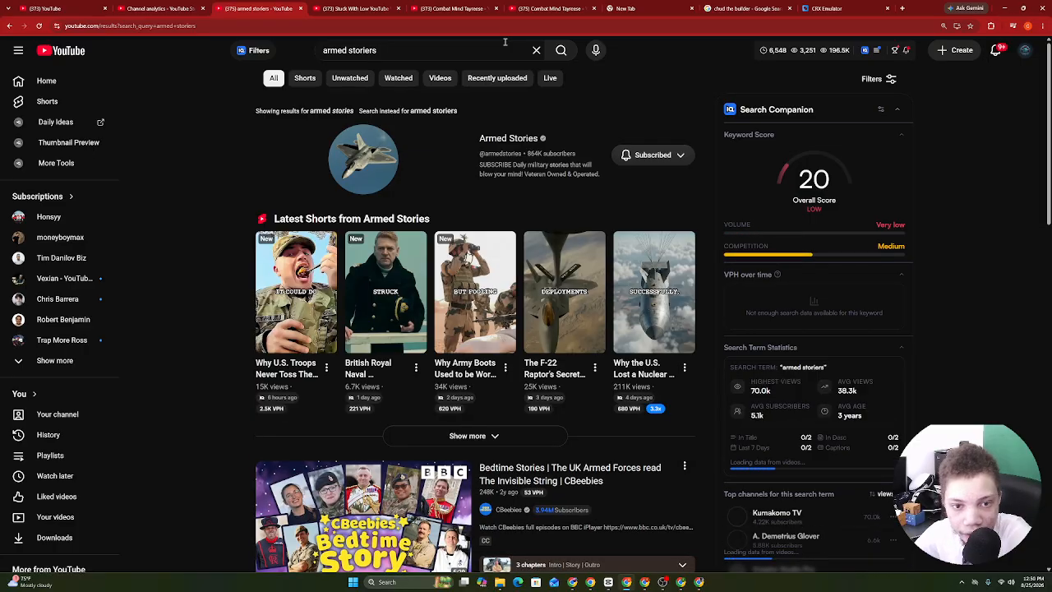
pyautogui.click(530, 139)
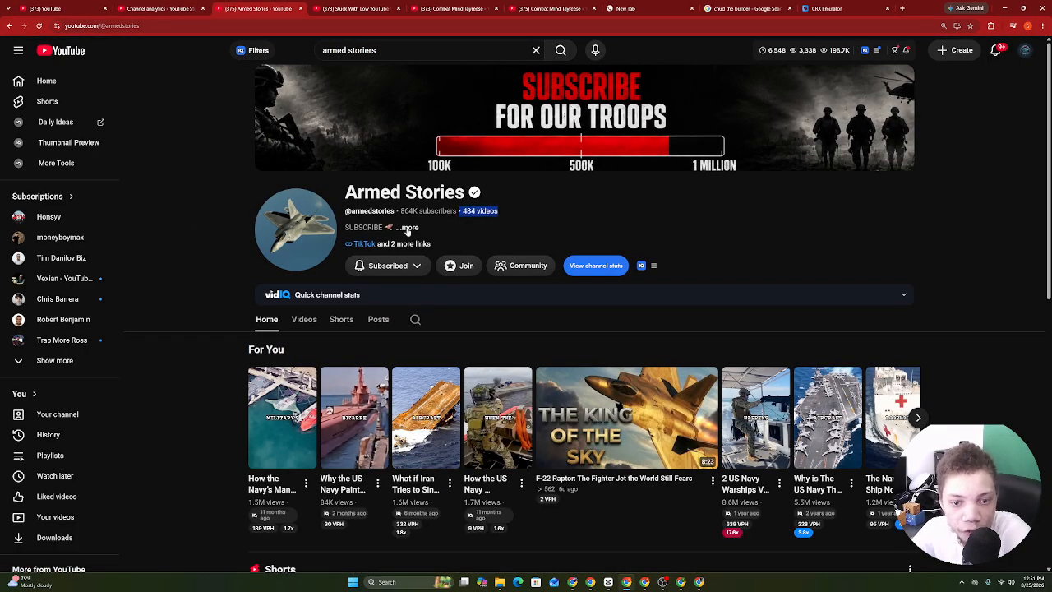
pyautogui.click(407, 228)
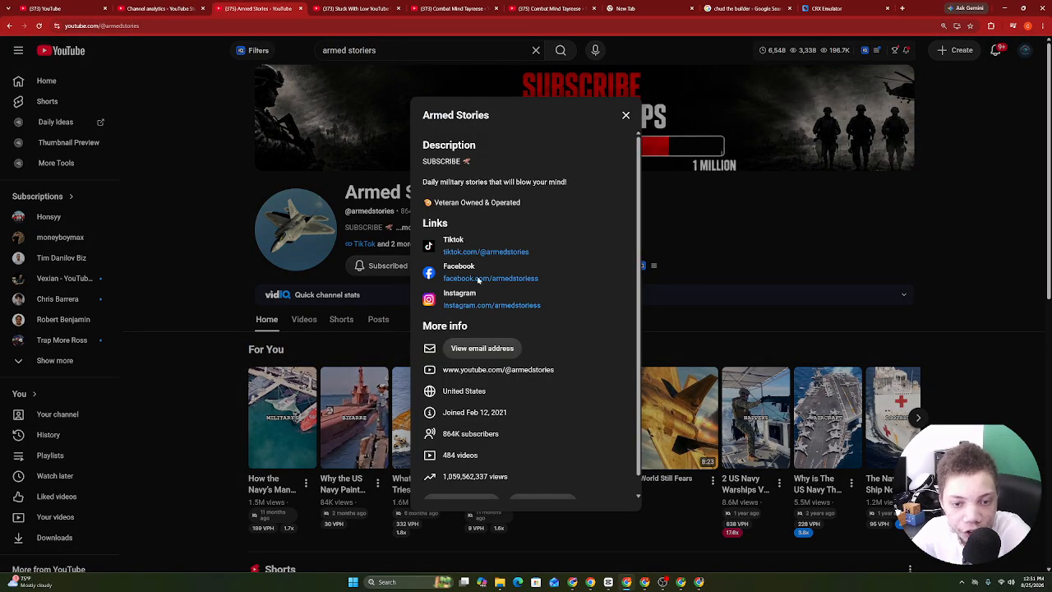
# Open the Armed Stories Shorts tab and scroll through its videos.
pyautogui.click(340, 323)
pyautogui.click(341, 321)
pyautogui.scroll(-4, 413, 257)
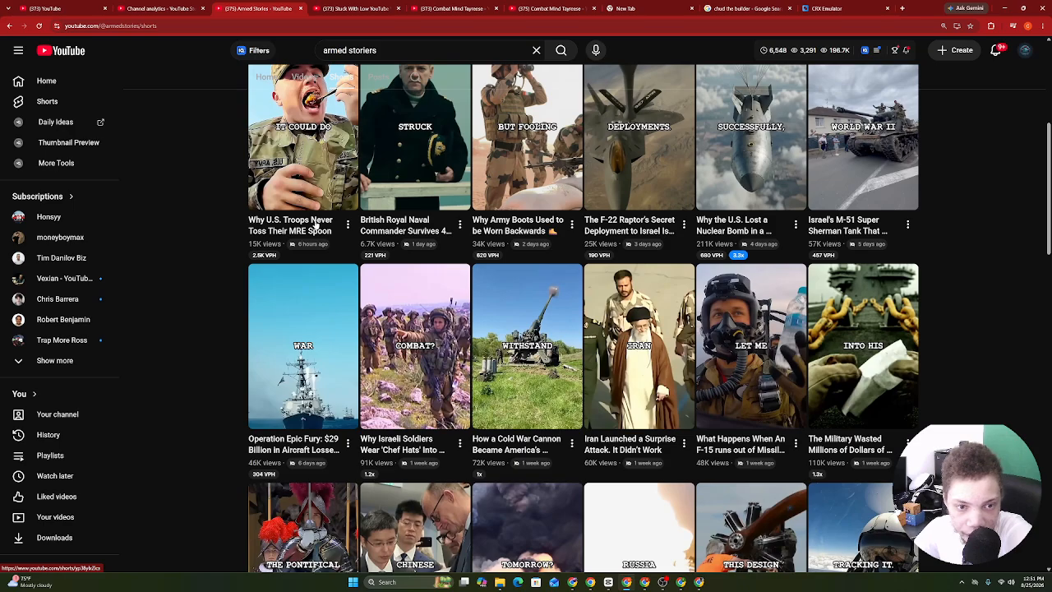
pyautogui.rightClick(458, 218)
pyautogui.click(1038, 202)
pyautogui.moveTo(1047, 204); pyautogui.dragTo(1026, 391)
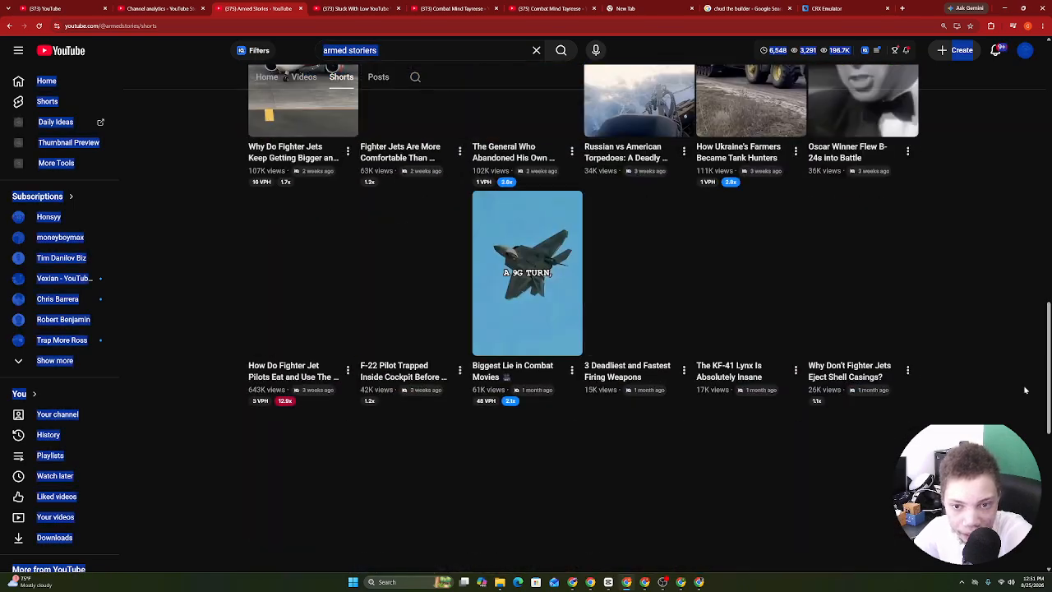
pyautogui.click(1025, 247)
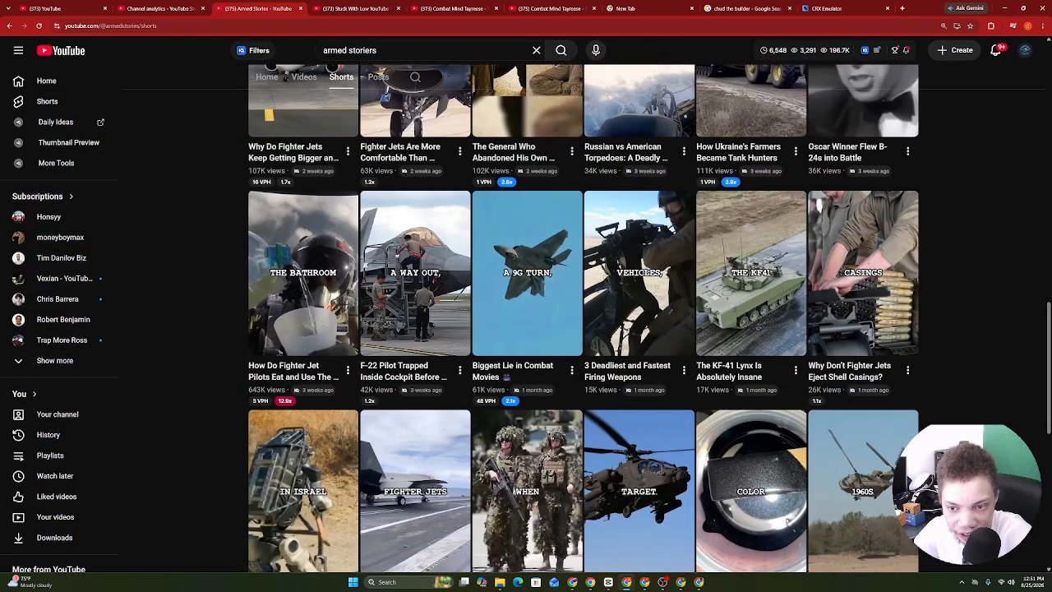
pyautogui.scroll(10, 899, 161)
pyautogui.scroll(4, 564, 248)
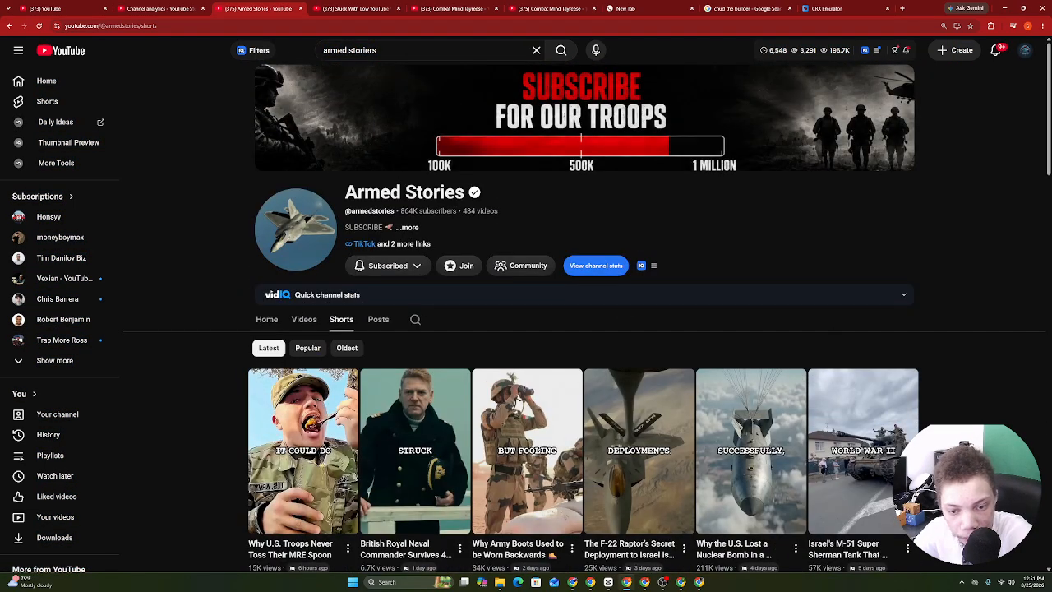
pyautogui.scroll(-8, 804, 351)
pyautogui.scroll(10, 480, 374)
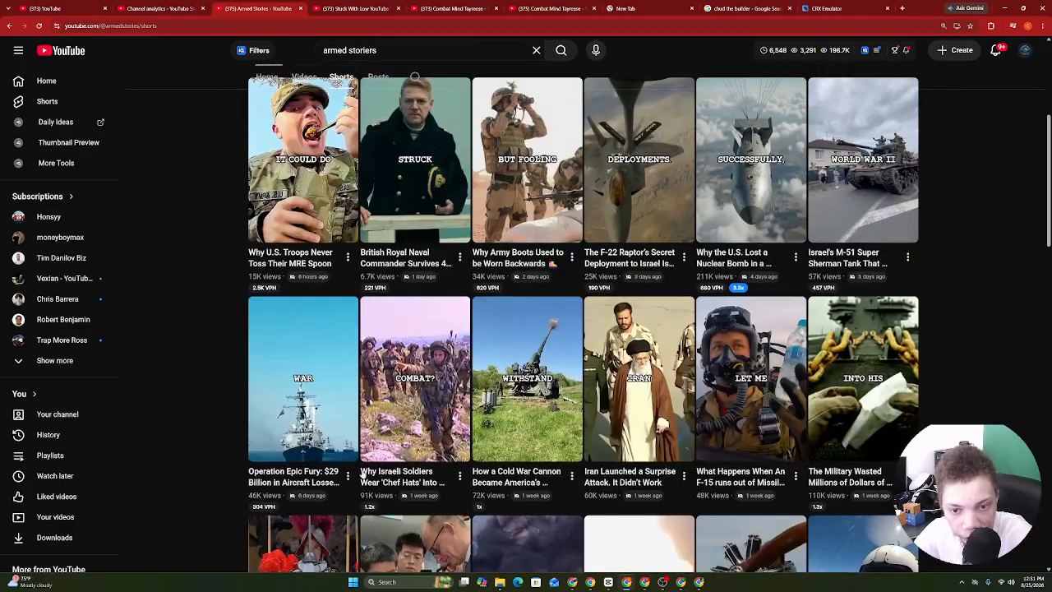
pyautogui.moveTo(1043, 152); pyautogui.dragTo(1014, 228)
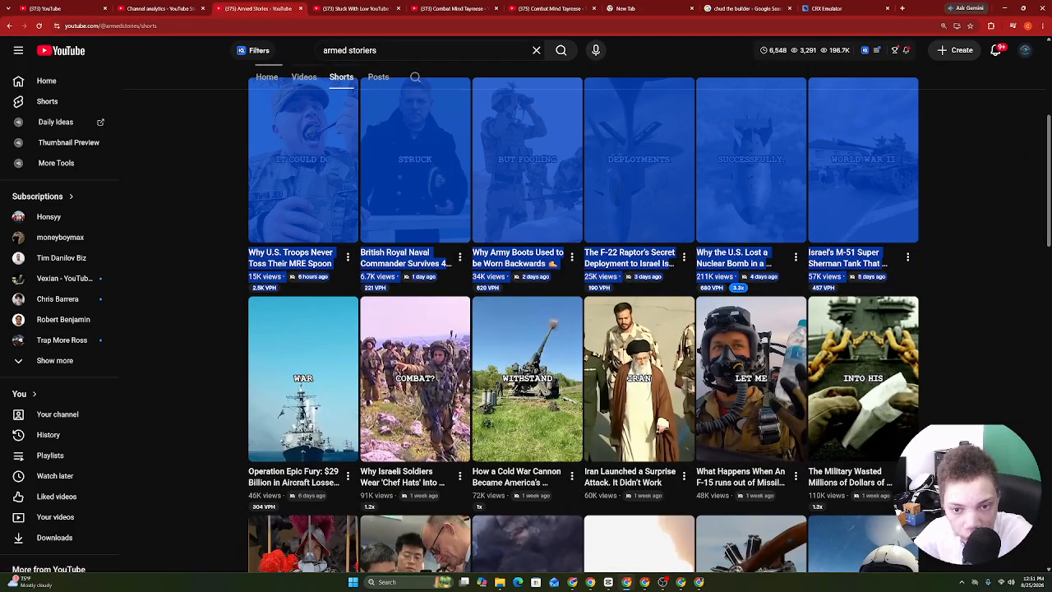
pyautogui.scroll(2, 1014, 228)
pyautogui.click(1014, 228)
# Recheck the channel details and copy the Armed Stories channel page URL.
pyautogui.click(424, 128)
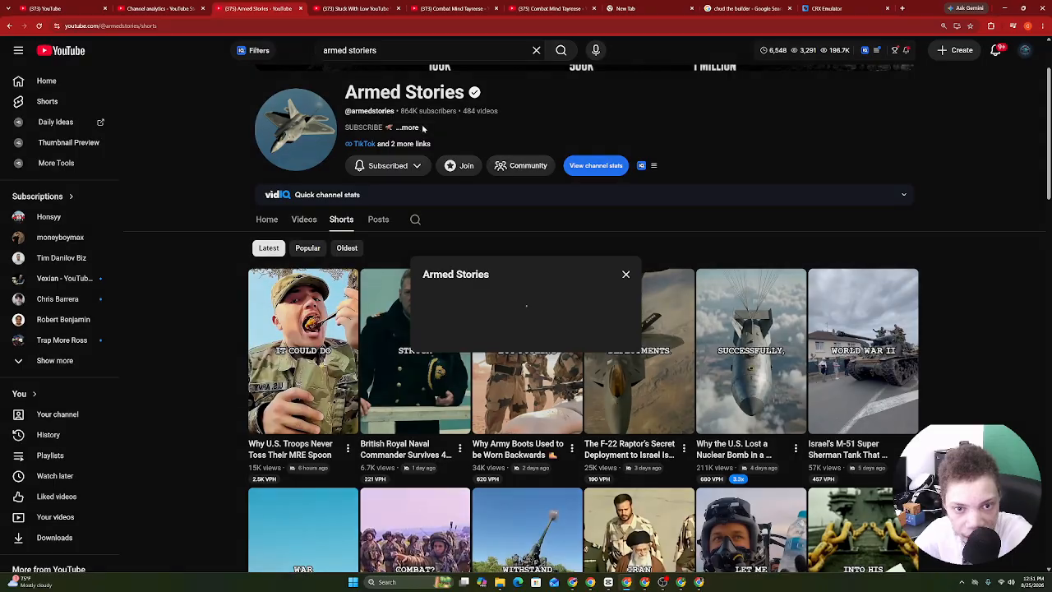
pyautogui.click(808, 209)
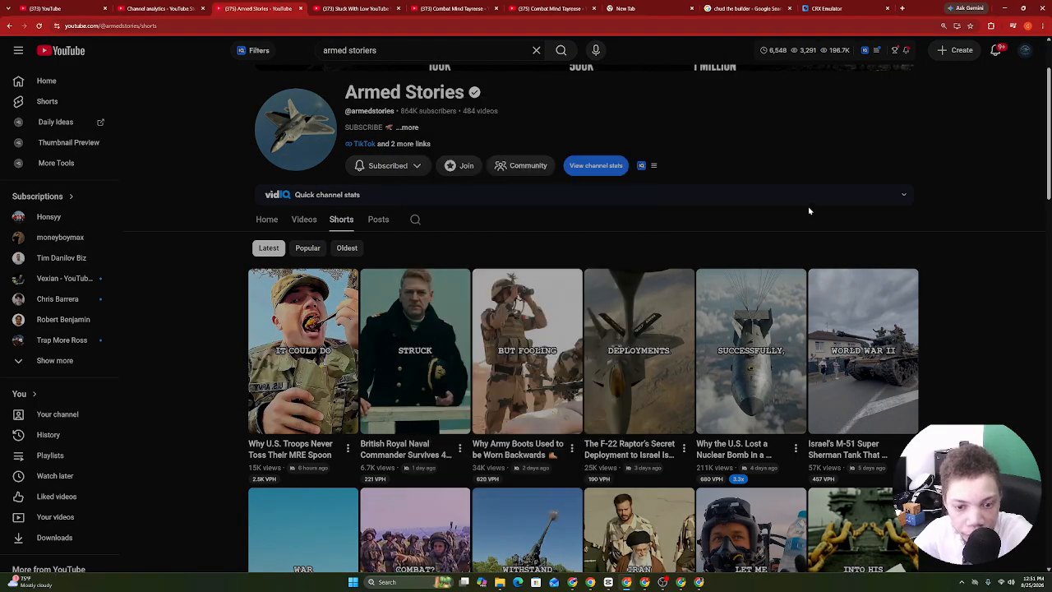
pyautogui.scroll(2, 808, 209)
pyautogui.click(229, 27)
pyautogui.rightClick(229, 28)
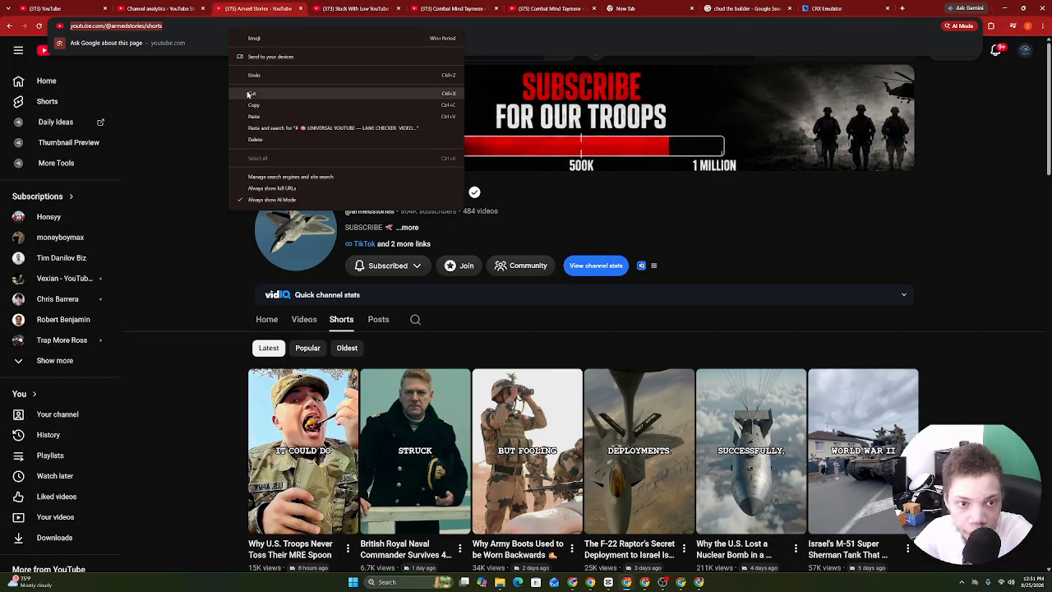
pyautogui.click(262, 106)
# Glance at the other windows, then return to Armed Stories and reopen its channel details.
pyautogui.click(681, 582)
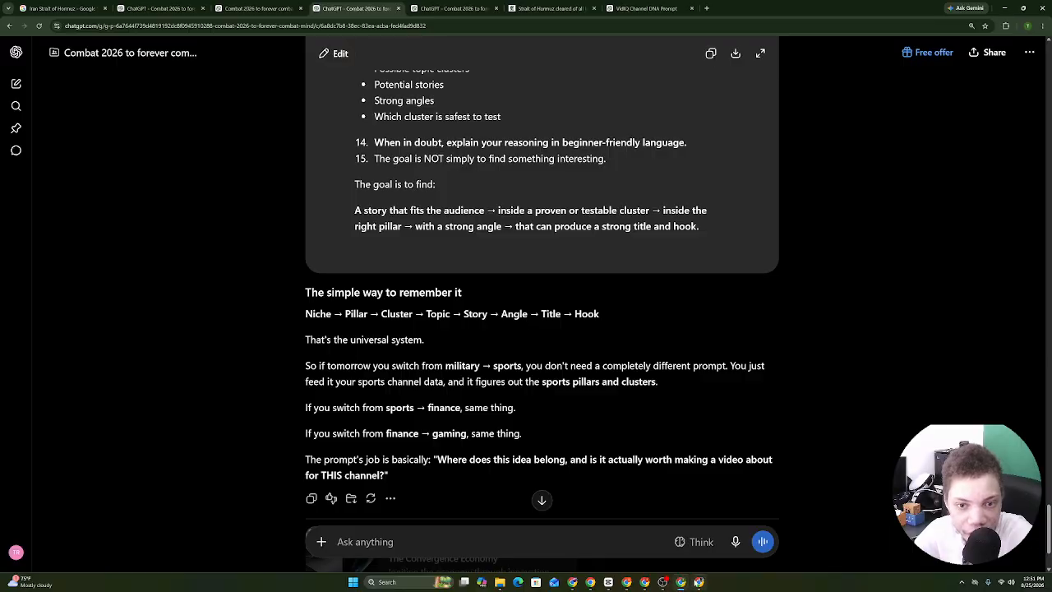
pyautogui.click(698, 582)
pyautogui.click(699, 582)
pyautogui.click(593, 581)
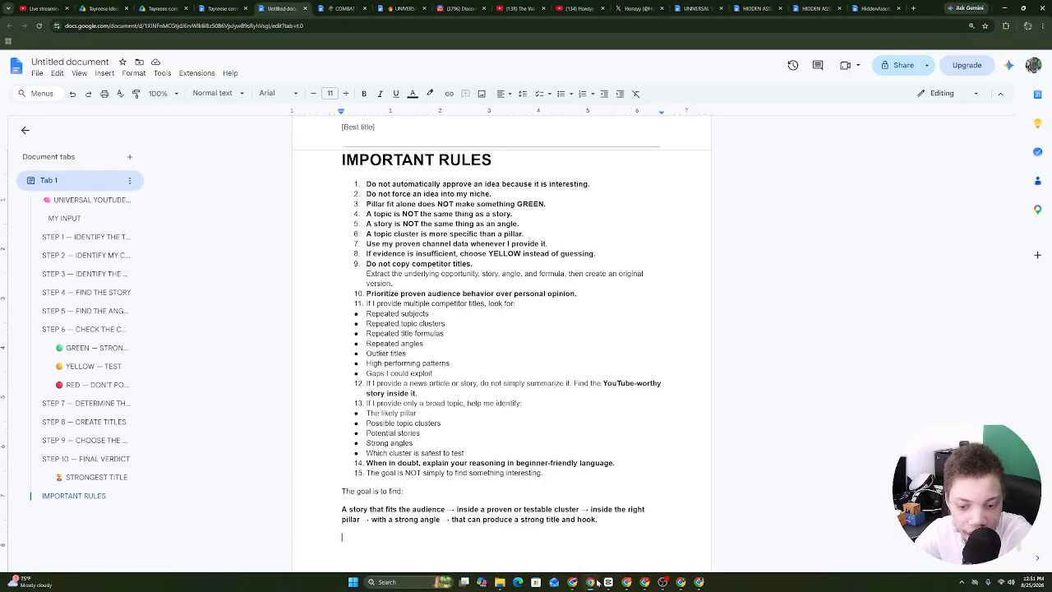
pyautogui.click(593, 582)
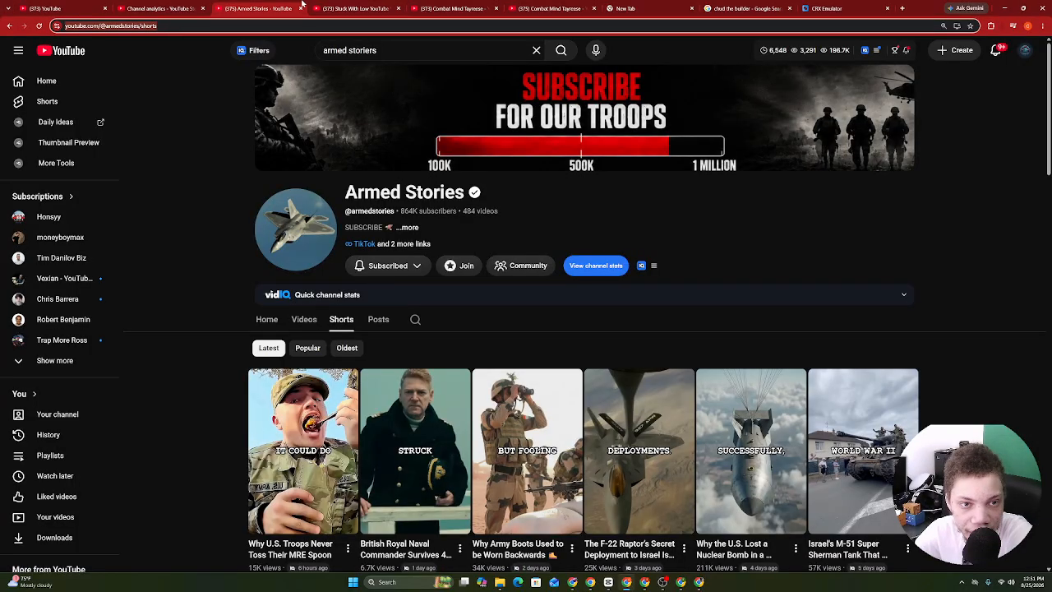
pyautogui.click(343, 6)
pyautogui.click(195, 6)
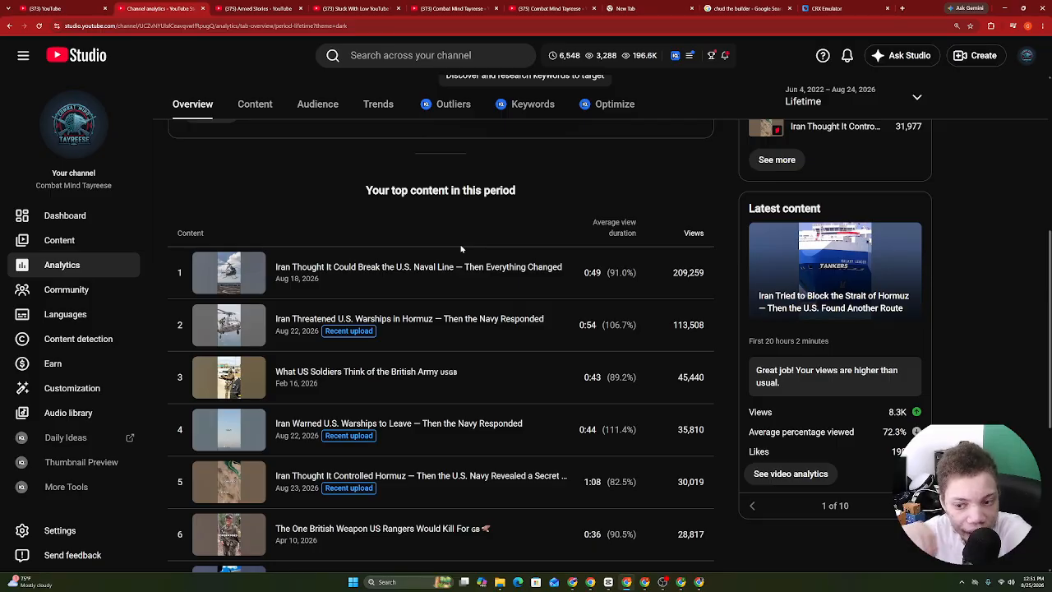
pyautogui.click(289, 7)
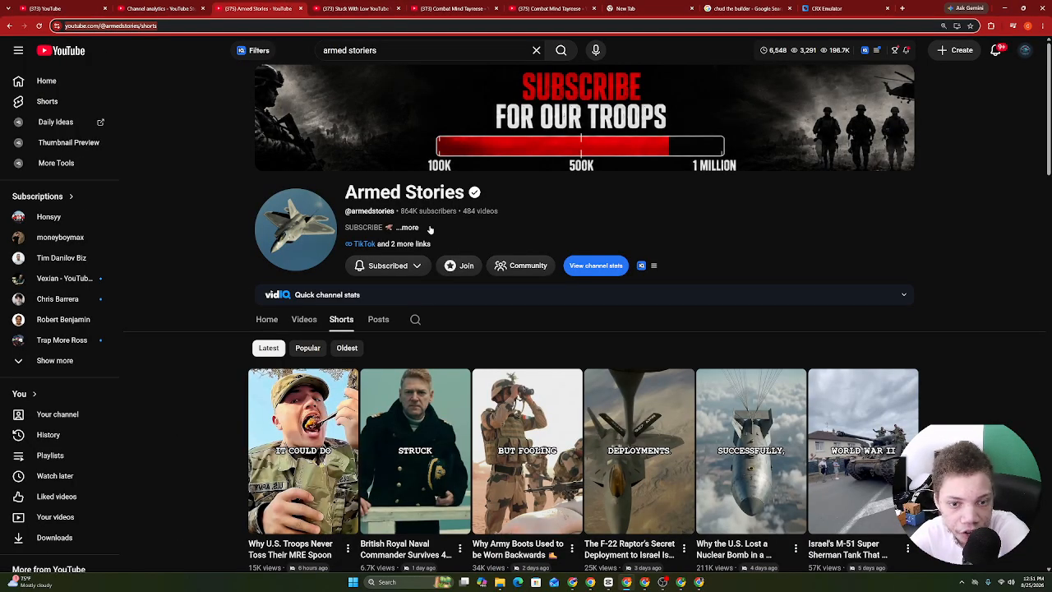
pyautogui.moveTo(343, 194); pyautogui.dragTo(484, 193)
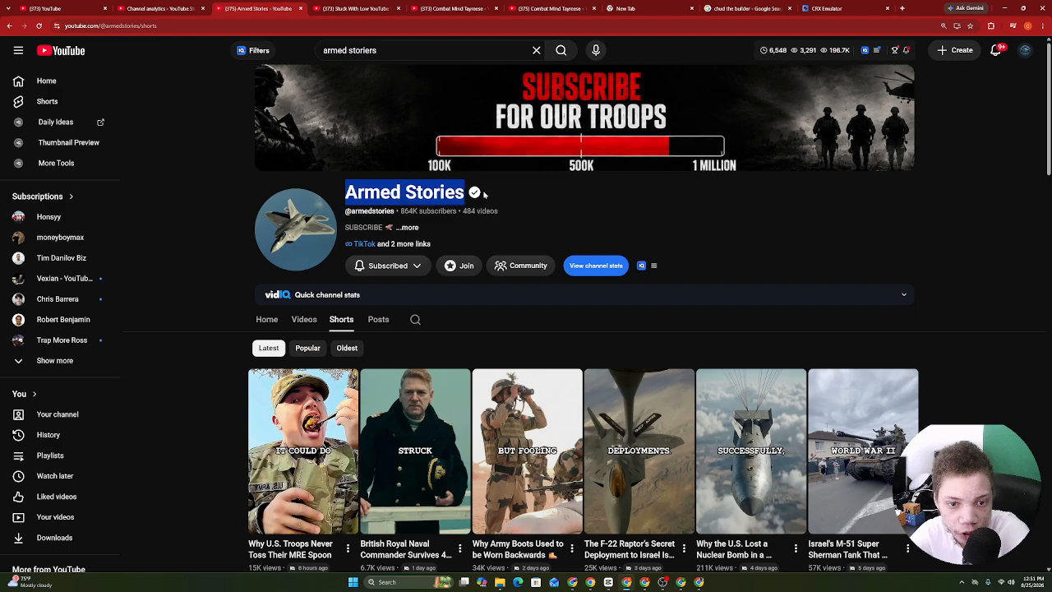
pyautogui.click(410, 228)
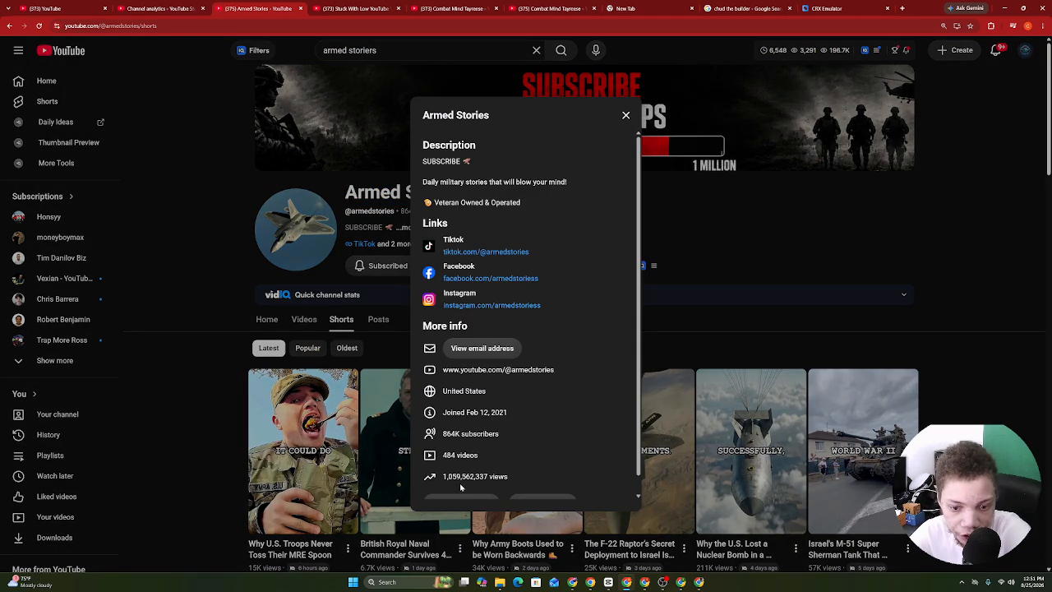
# Go to viewstats.com in a new tab and open Armed Stories from the channel search's Recent list.
pyautogui.hotkey('alt', 'Tab')
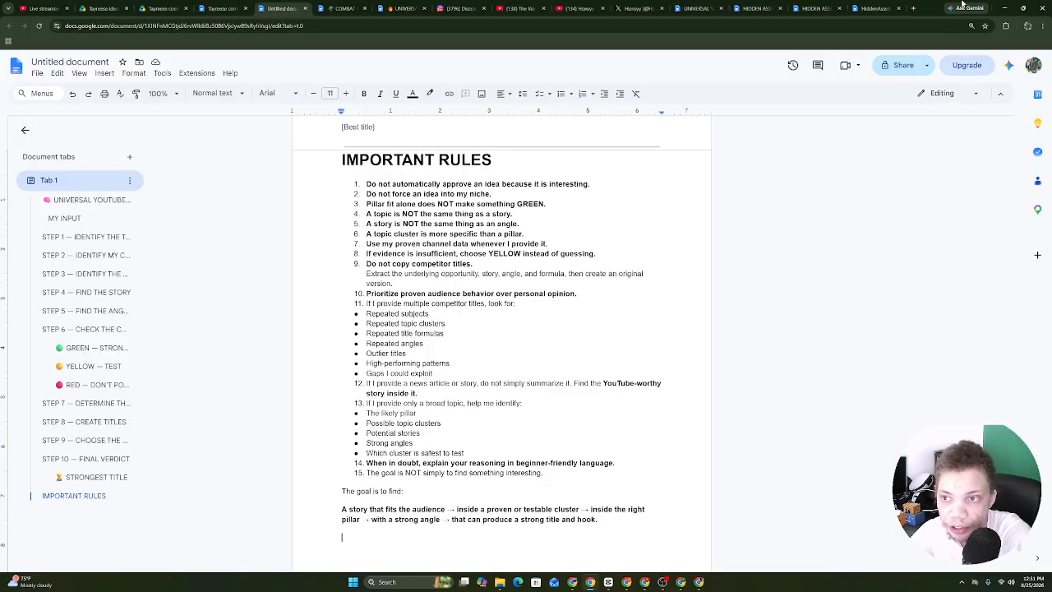
pyautogui.click(914, 8)
pyautogui.write('v')
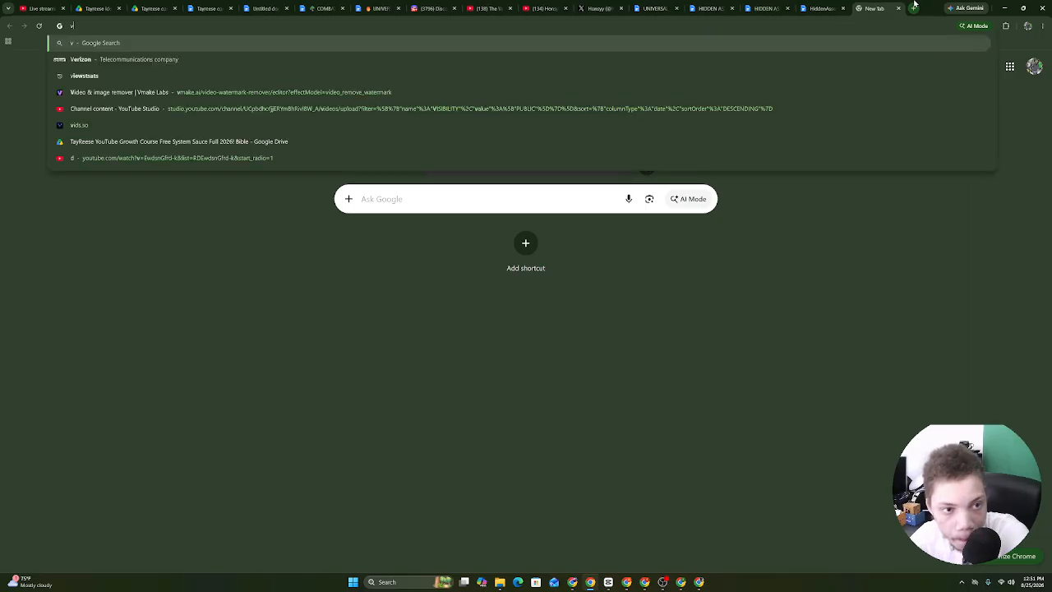
pyautogui.write('iew')
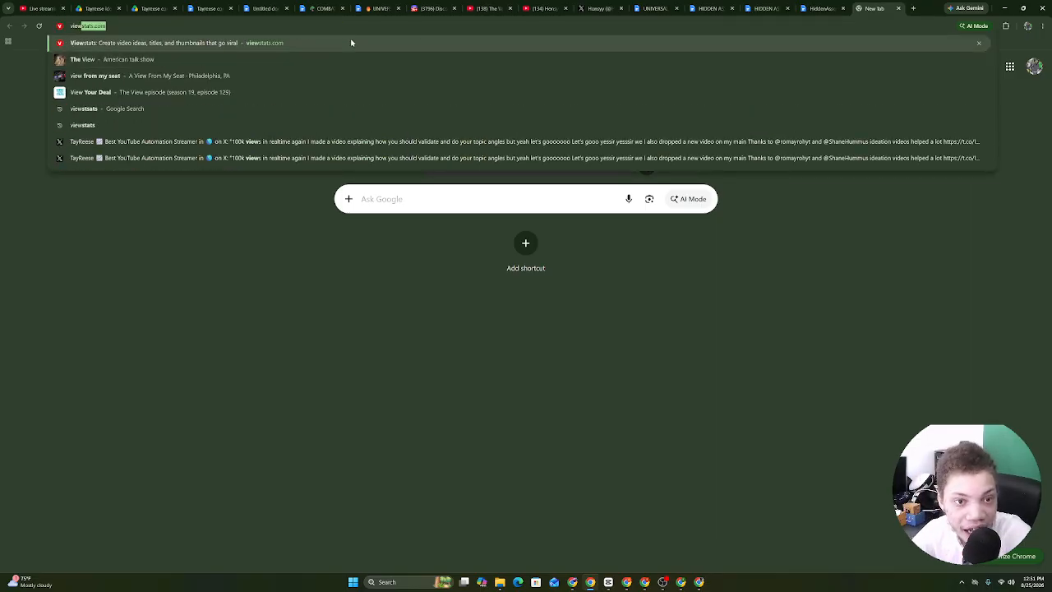
pyautogui.click(351, 42)
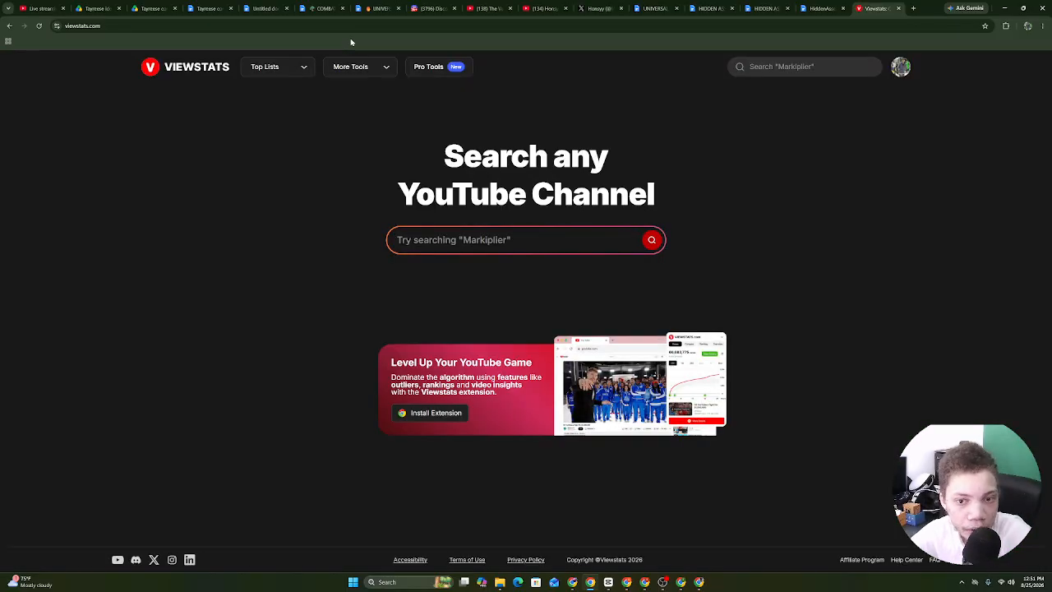
pyautogui.click(844, 62)
pyautogui.moveTo(870, 8); pyautogui.dragTo(153, 6)
pyautogui.click(833, 69)
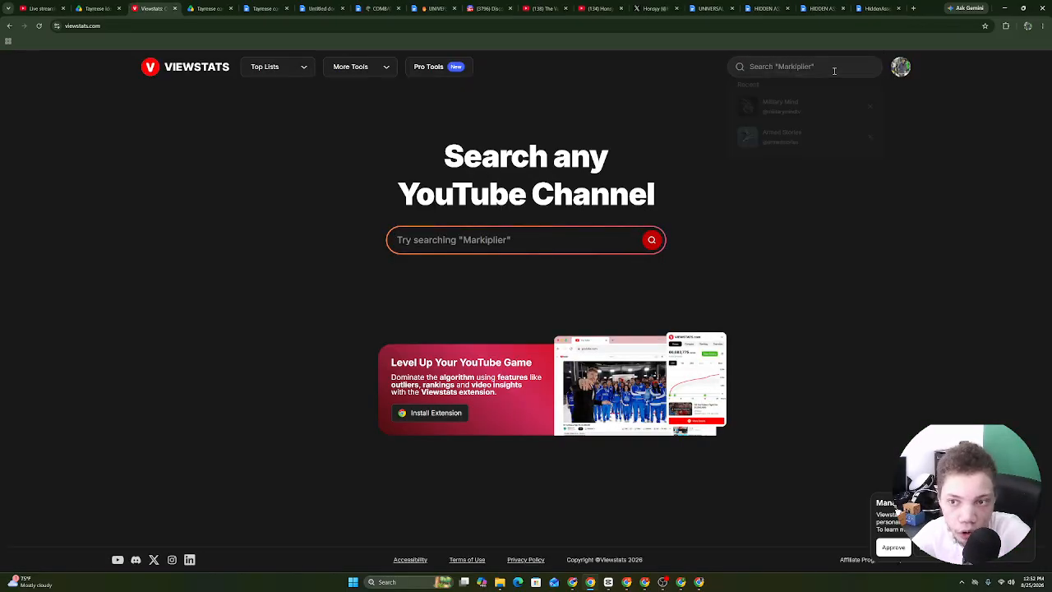
pyautogui.rightClick(794, 70)
pyautogui.click(804, 167)
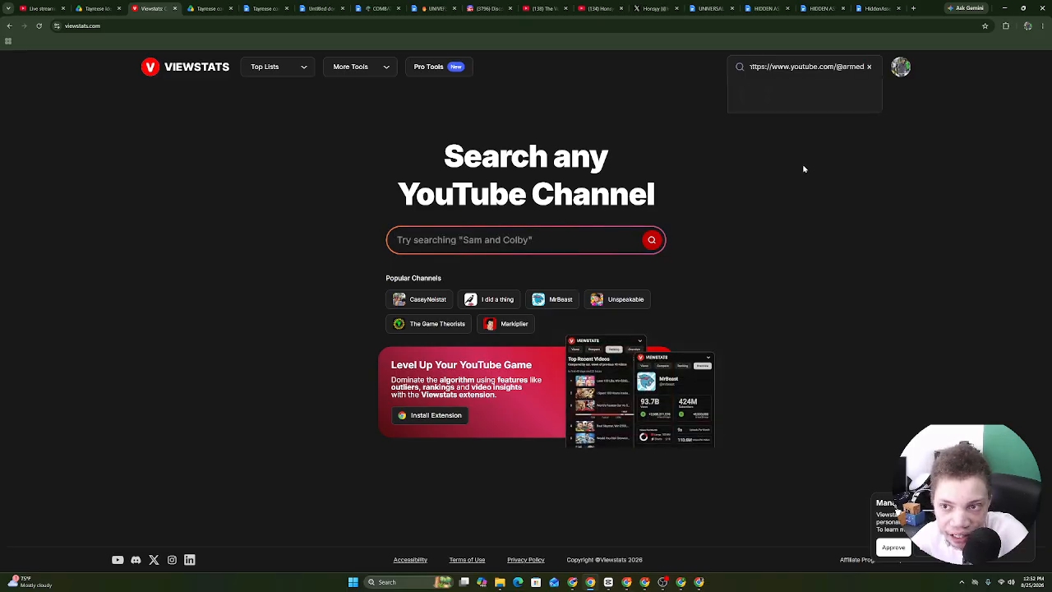
pyautogui.click(868, 67)
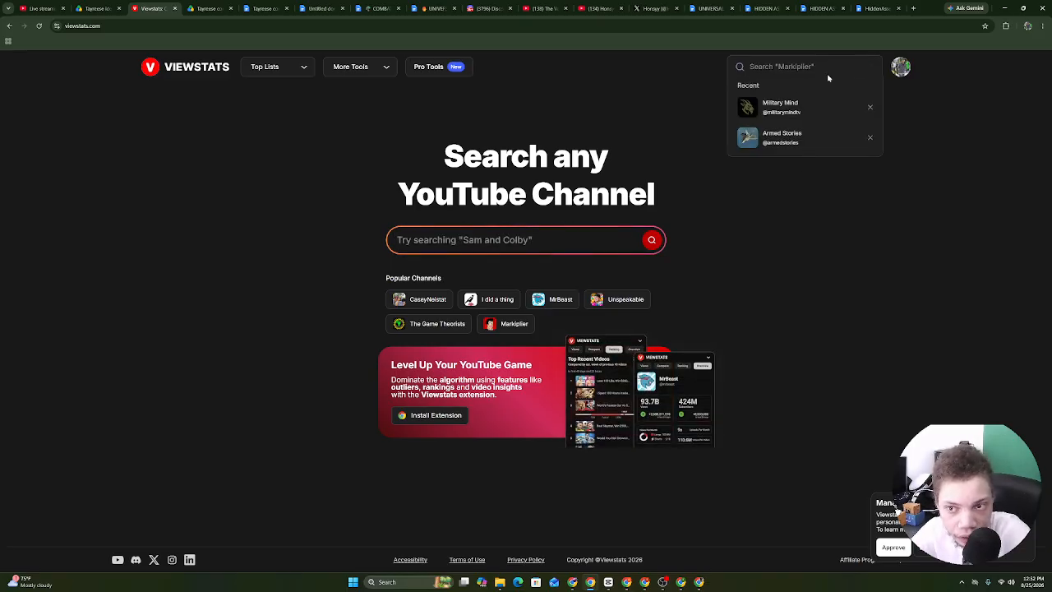
pyautogui.click(772, 136)
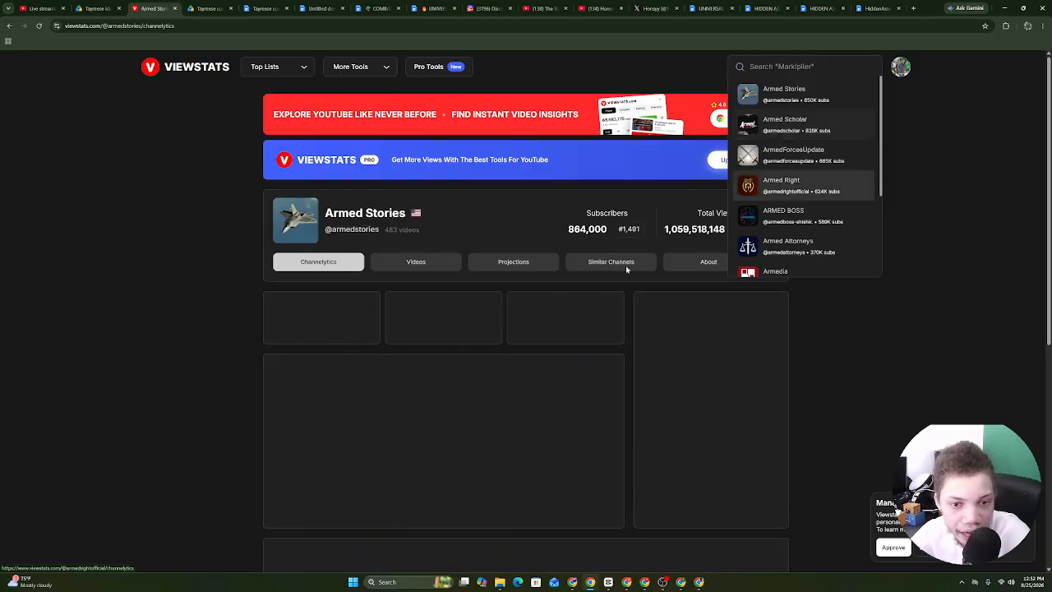
# Copy the prompt's main heading and paste it as the untitled document's title.
pyautogui.click(209, 8)
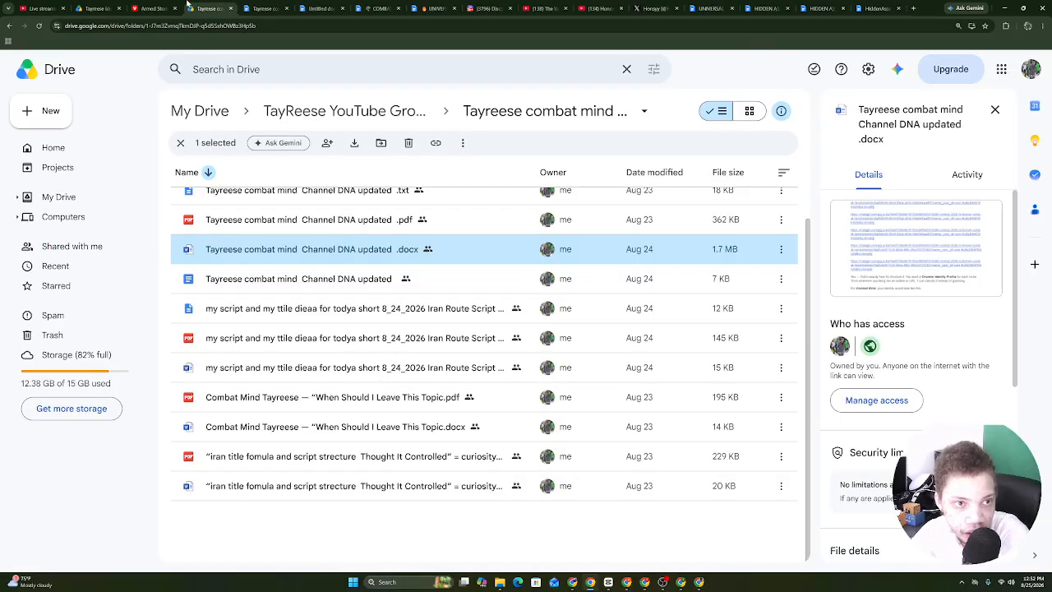
pyautogui.click(153, 8)
pyautogui.click(265, 8)
pyautogui.click(320, 8)
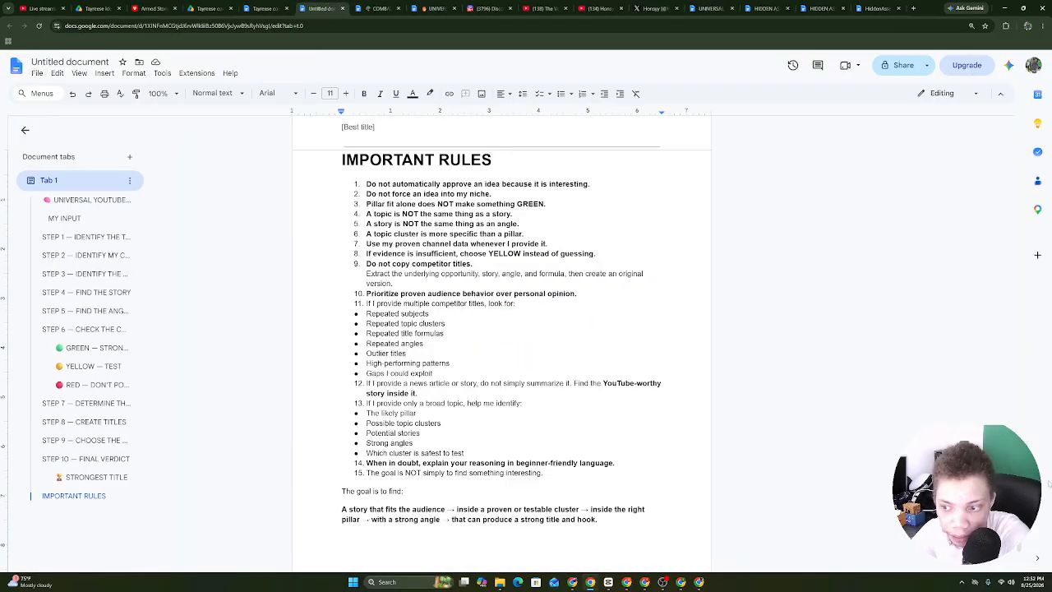
pyautogui.moveTo(1020, 526); pyautogui.dragTo(970, 131)
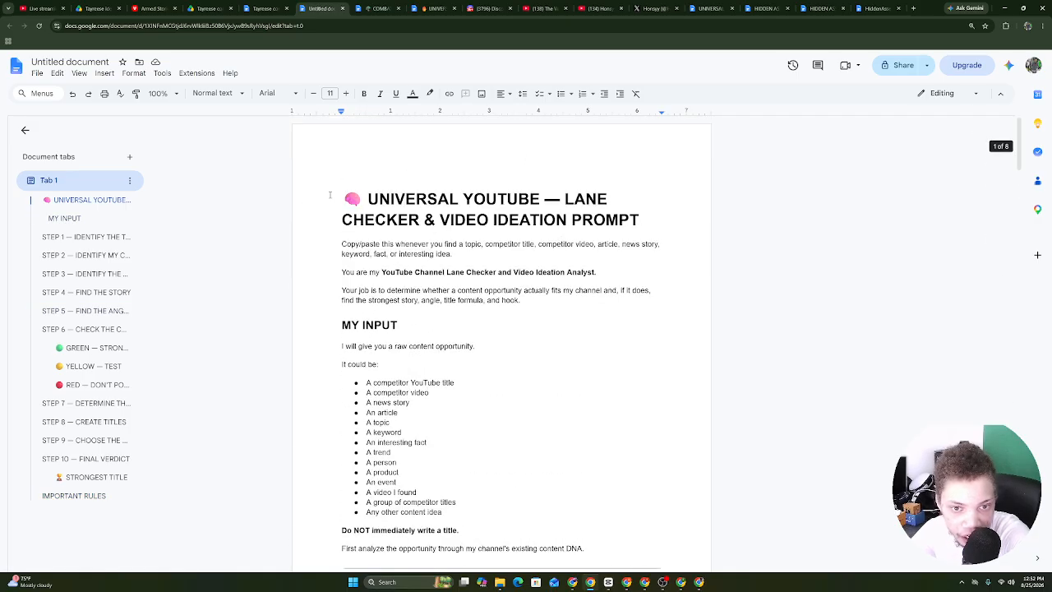
pyautogui.moveTo(330, 195); pyautogui.dragTo(640, 221)
pyautogui.rightClick(635, 227)
pyautogui.click(653, 252)
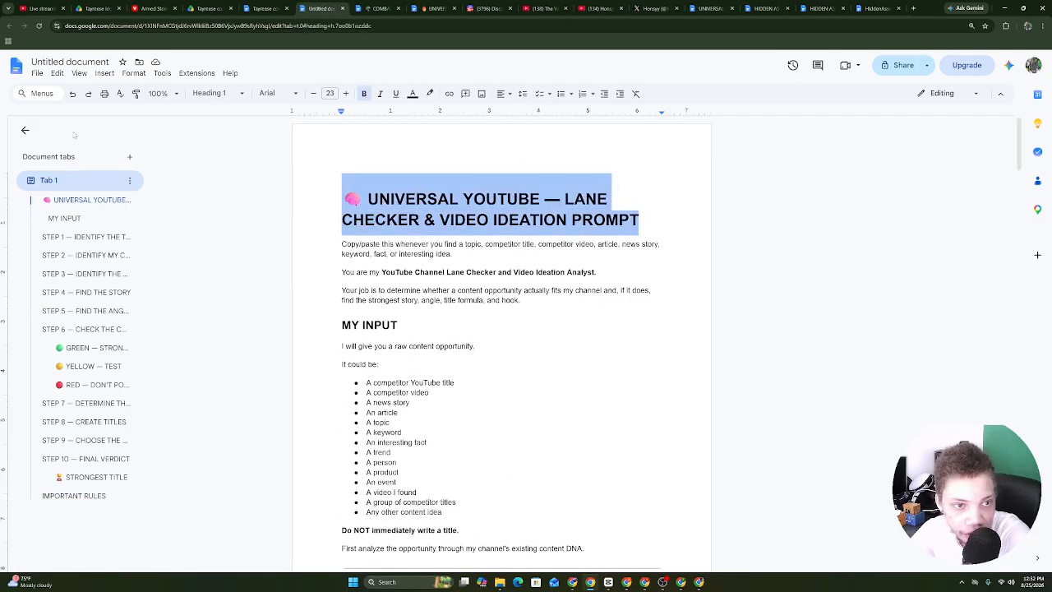
pyautogui.click(69, 63)
pyautogui.rightClick(64, 61)
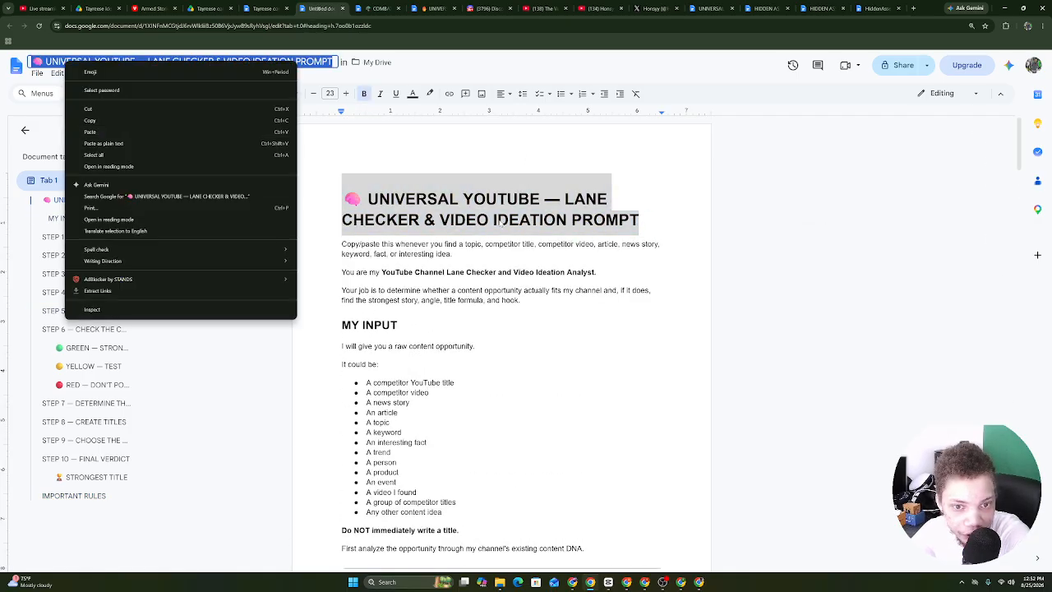
pyautogui.click(498, 220)
# Copy the ChatGPT chat's share link and paste it after a new top line 'Tayreese link:'.
pyautogui.click(679, 583)
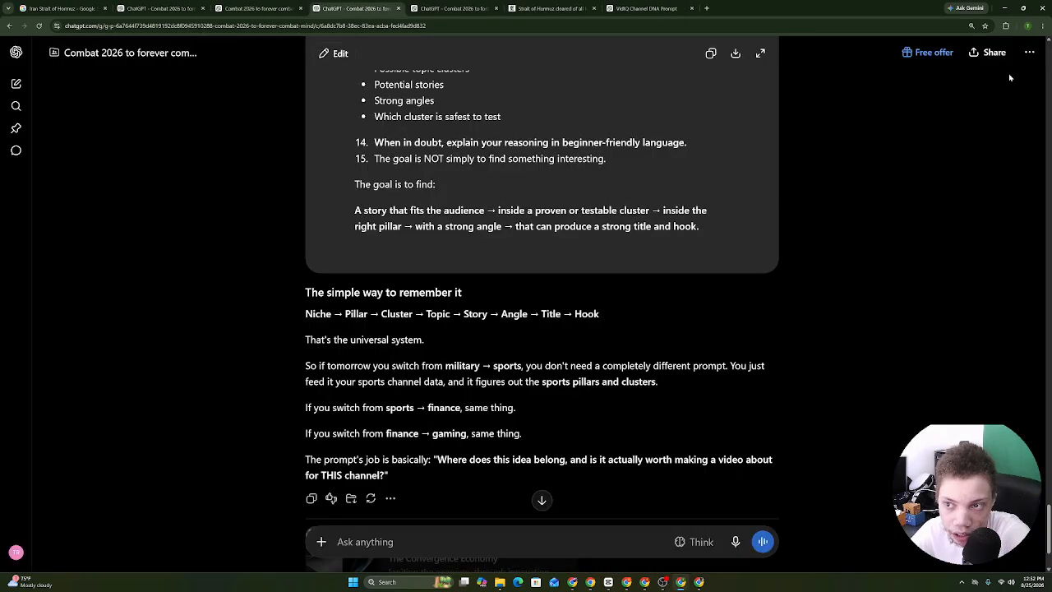
pyautogui.click(991, 52)
pyautogui.click(633, 312)
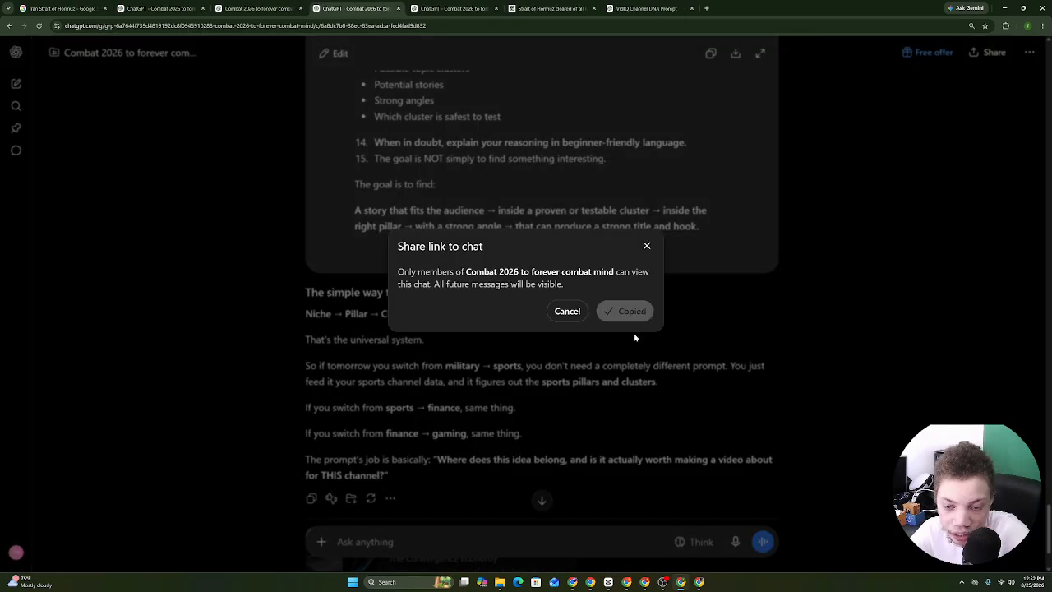
pyautogui.click(590, 582)
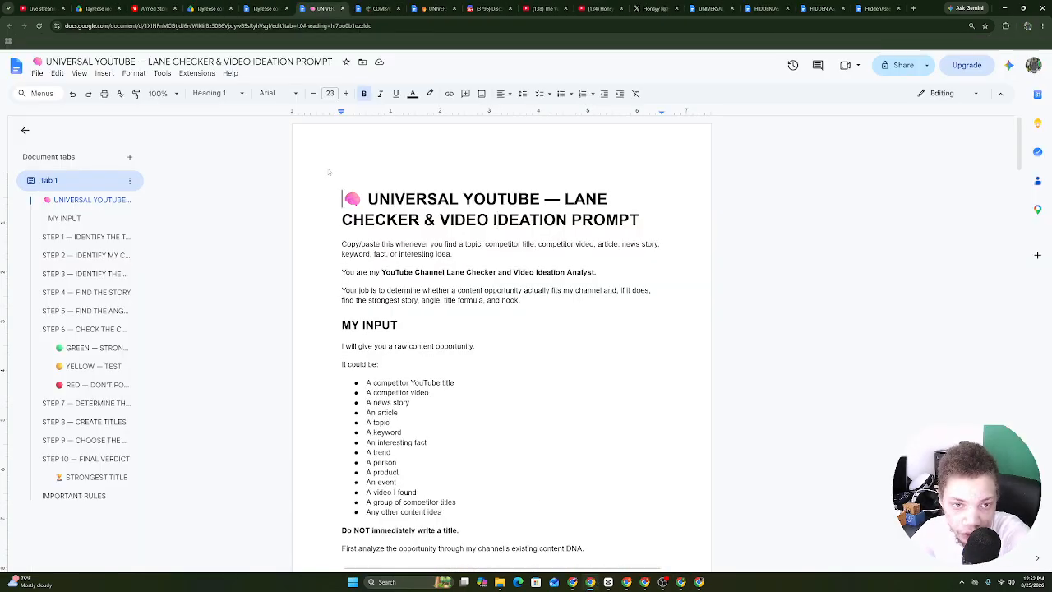
pyautogui.press('Return')
pyautogui.press('Return')
pyautogui.press('Up')
pyautogui.press('Up')
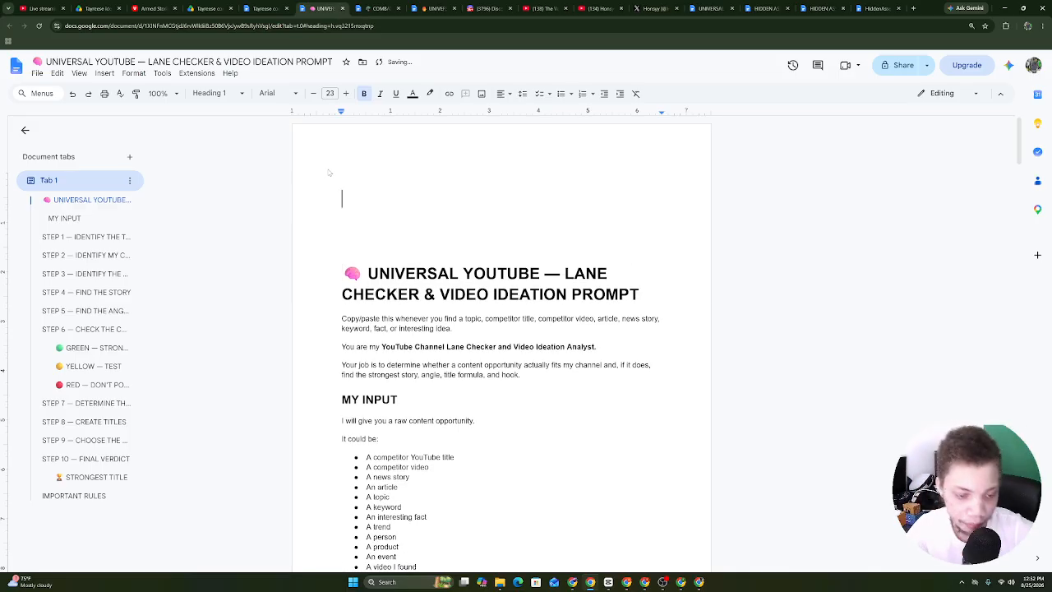
pyautogui.write('Tay')
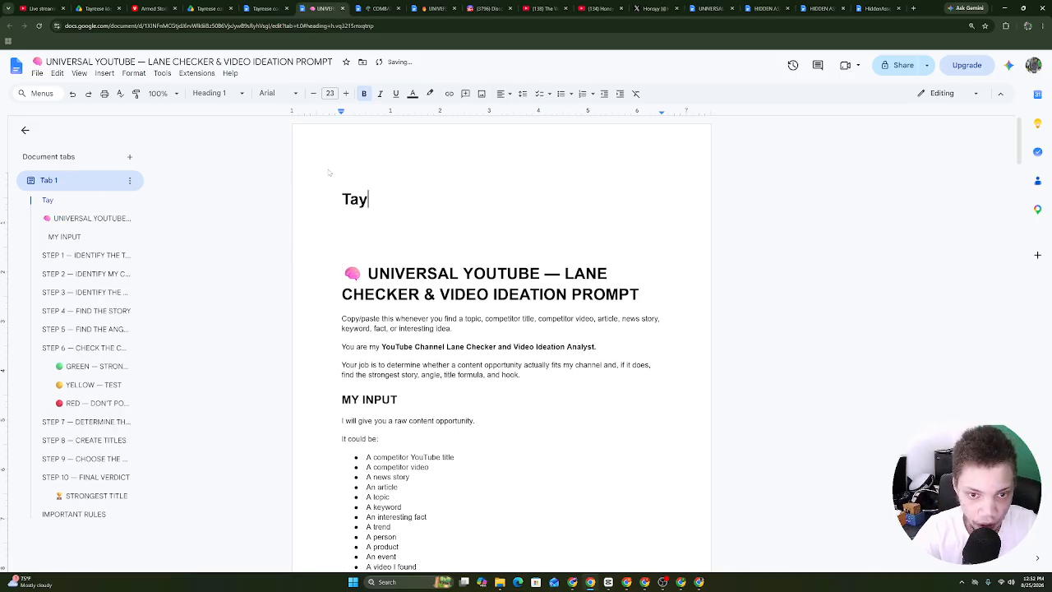
pyautogui.write('a')
pyautogui.press('BackSpace')
pyautogui.press('BackSpace')
pyautogui.write('Tayreese li')
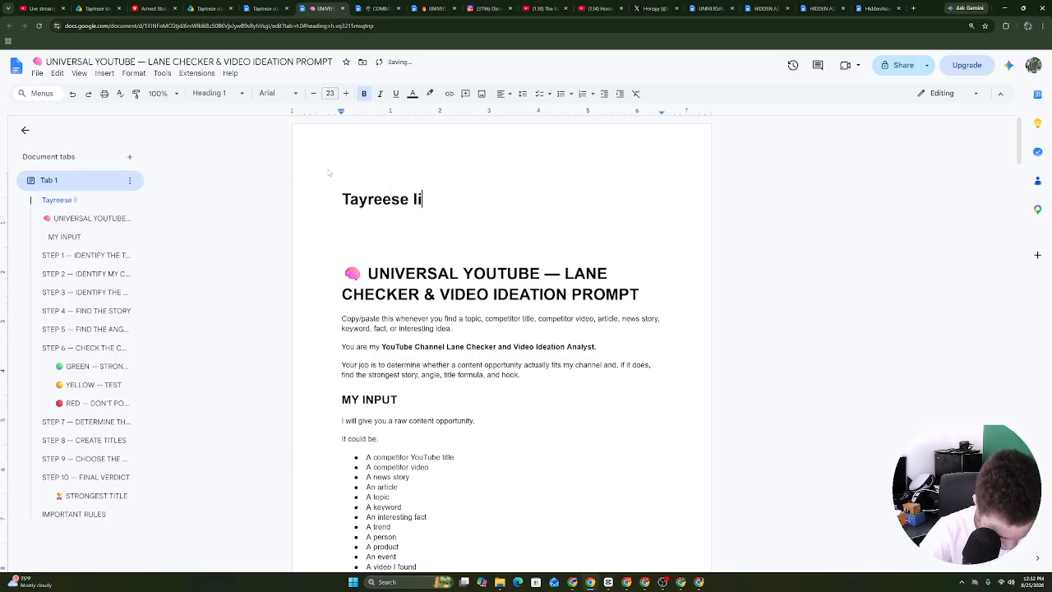
pyautogui.write('nk:')
pyautogui.hotkey('ctrl', 'v')
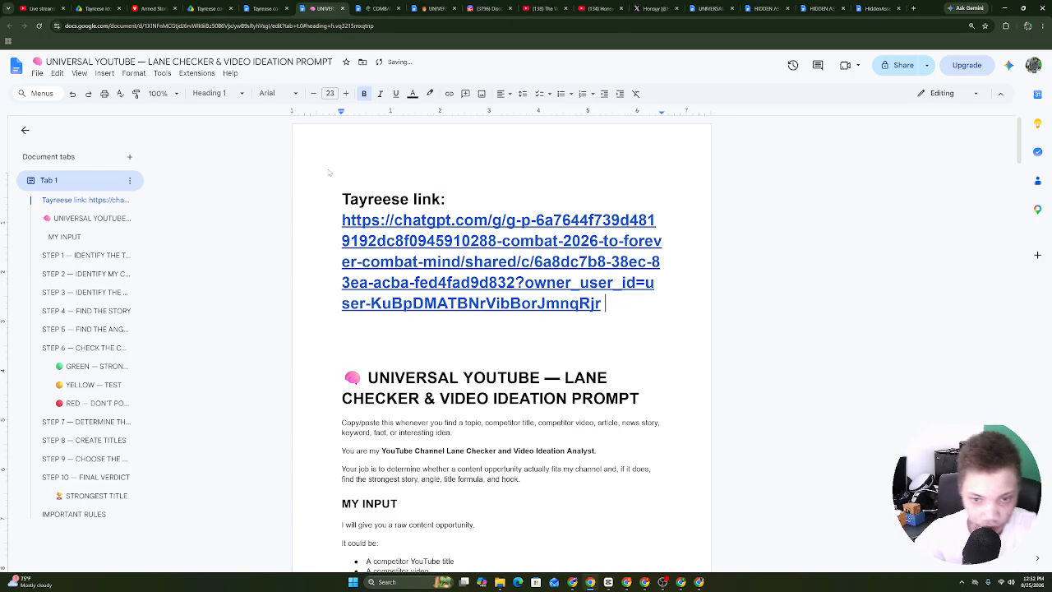
# Shrink the pasted share link's font size by four steps.
pyautogui.moveTo(603, 298); pyautogui.dragTo(321, 224)
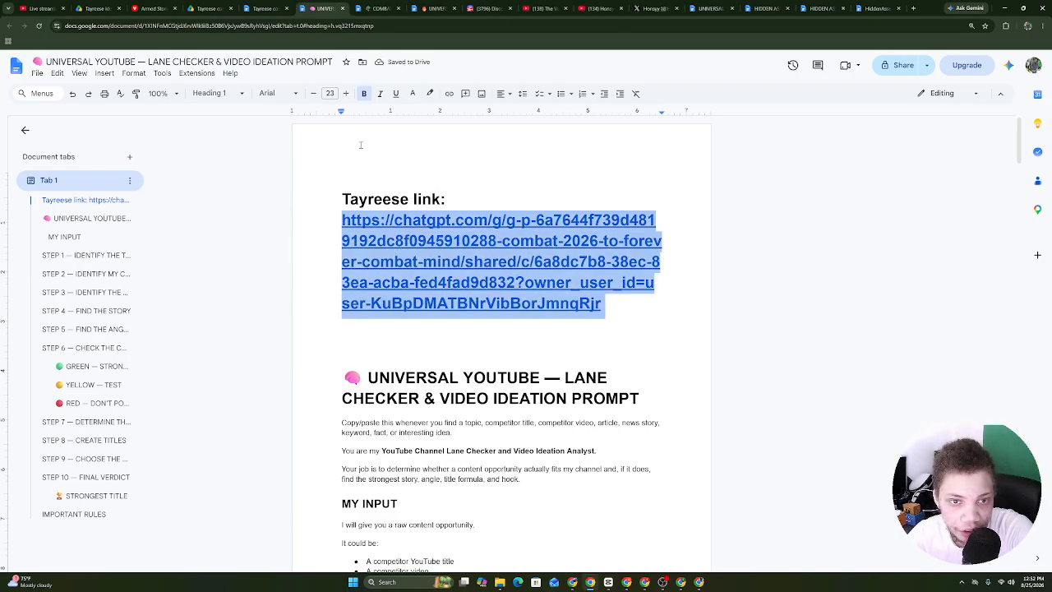
pyautogui.click(313, 93)
pyautogui.click(313, 93)
pyautogui.click(313, 92)
pyautogui.click(313, 92)
pyautogui.click(313, 93)
pyautogui.click(313, 92)
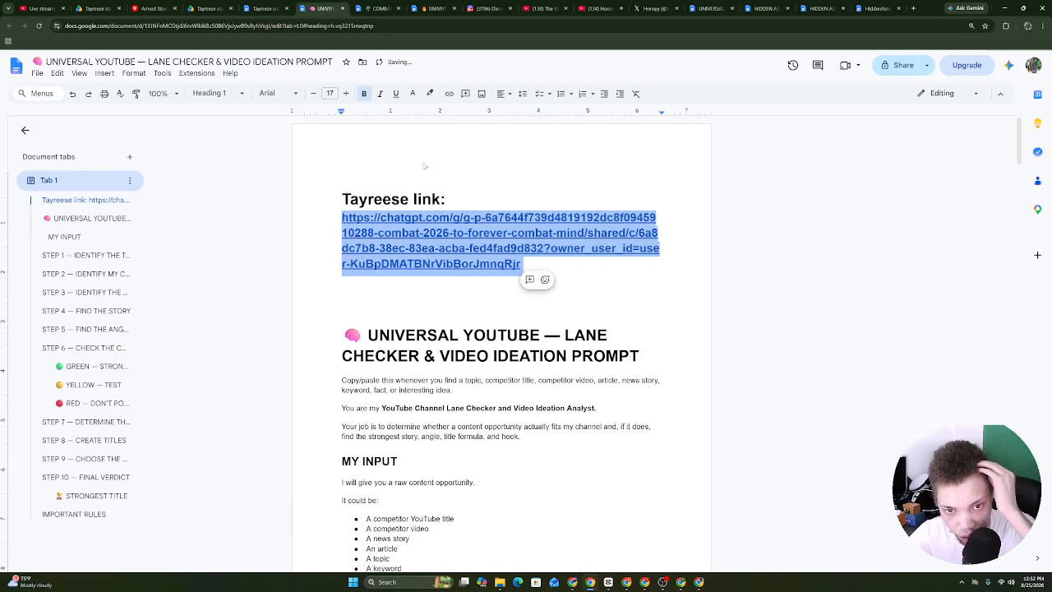
pyautogui.click(313, 94)
pyautogui.click(391, 199)
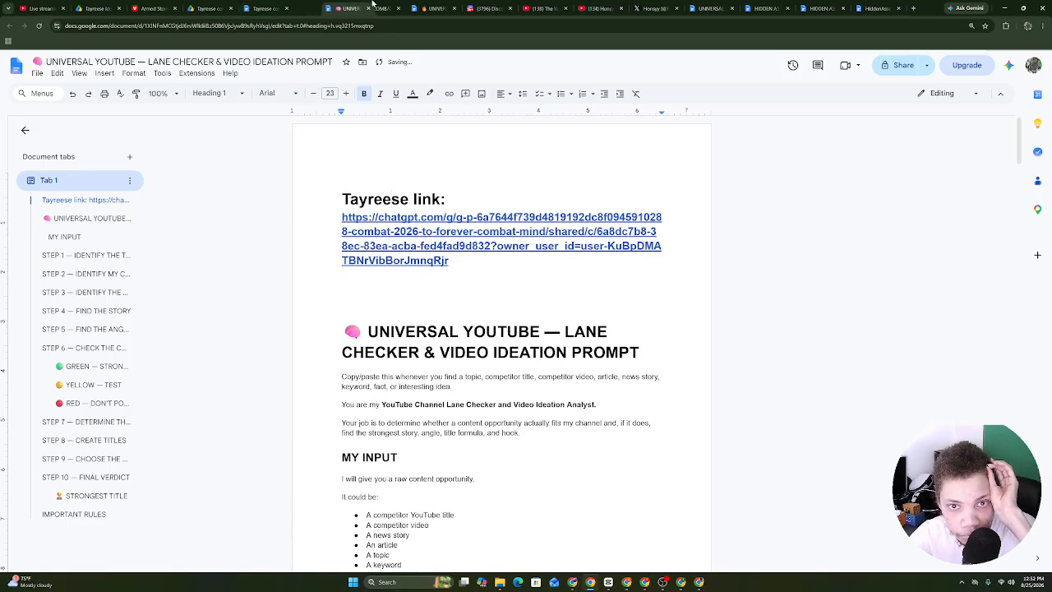
# Switch the Armed Stories ViewStats chart to the Max range and select its total views.
pyautogui.click(154, 8)
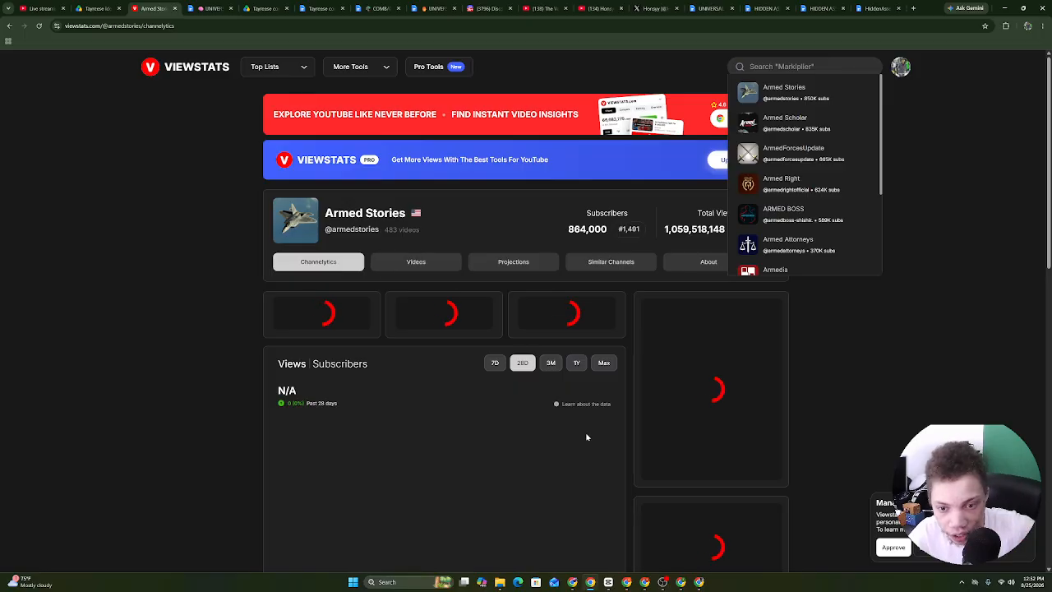
pyautogui.click(604, 363)
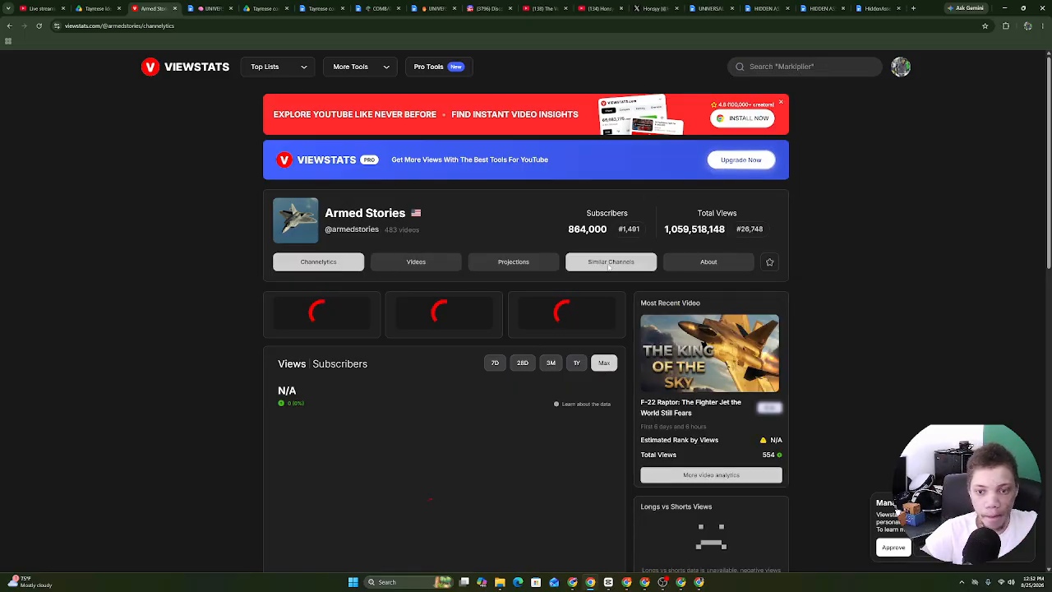
pyautogui.doubleClick(695, 230)
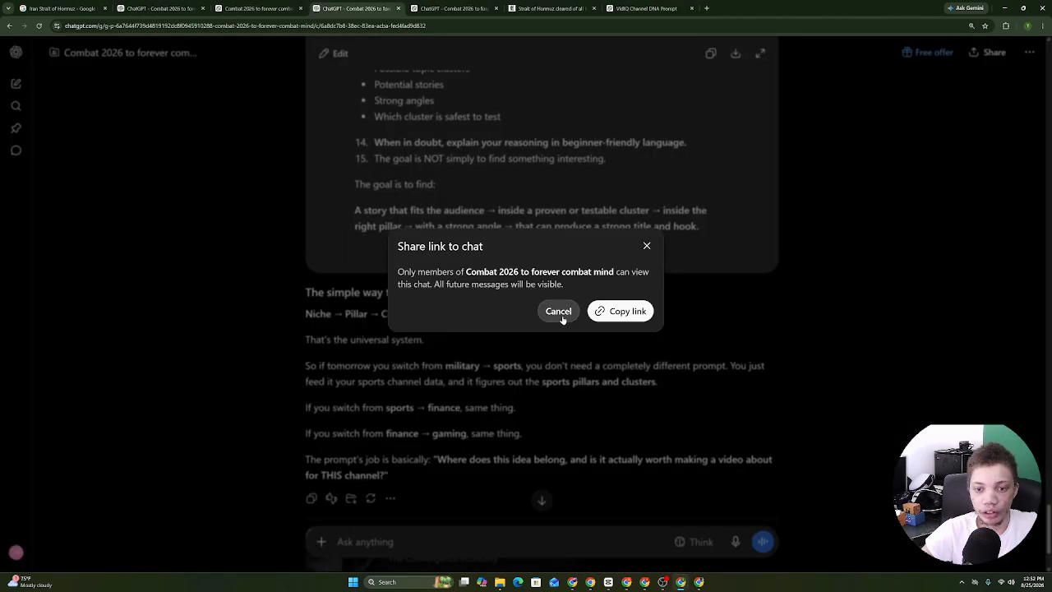
# Copy the Universal YouTube Prompt chat's share link and prepare to paste it below the first link.
pyautogui.click(560, 315)
pyautogui.click(15, 52)
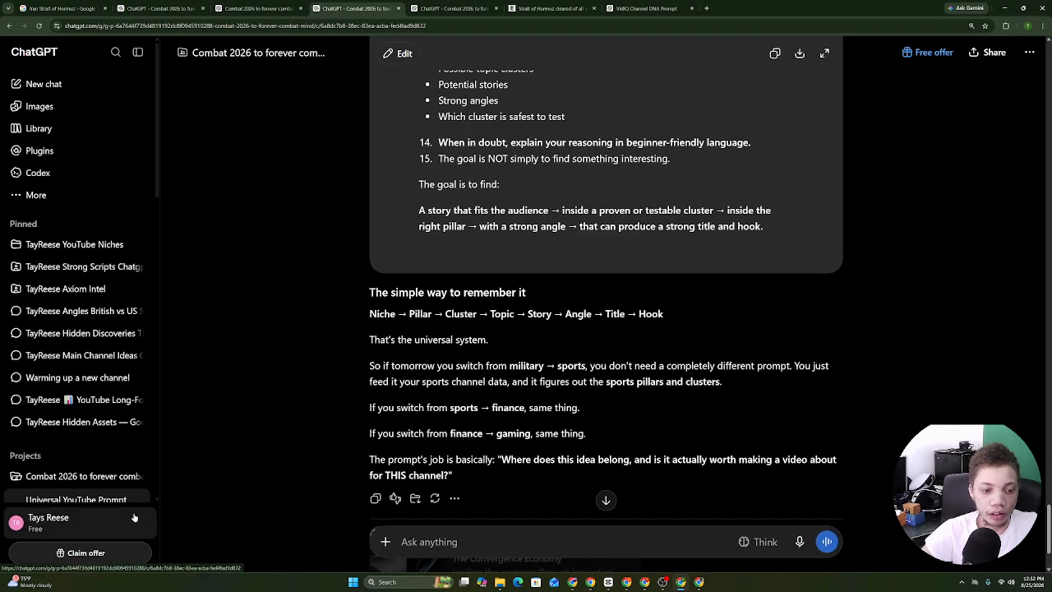
pyautogui.click(141, 498)
pyautogui.click(163, 304)
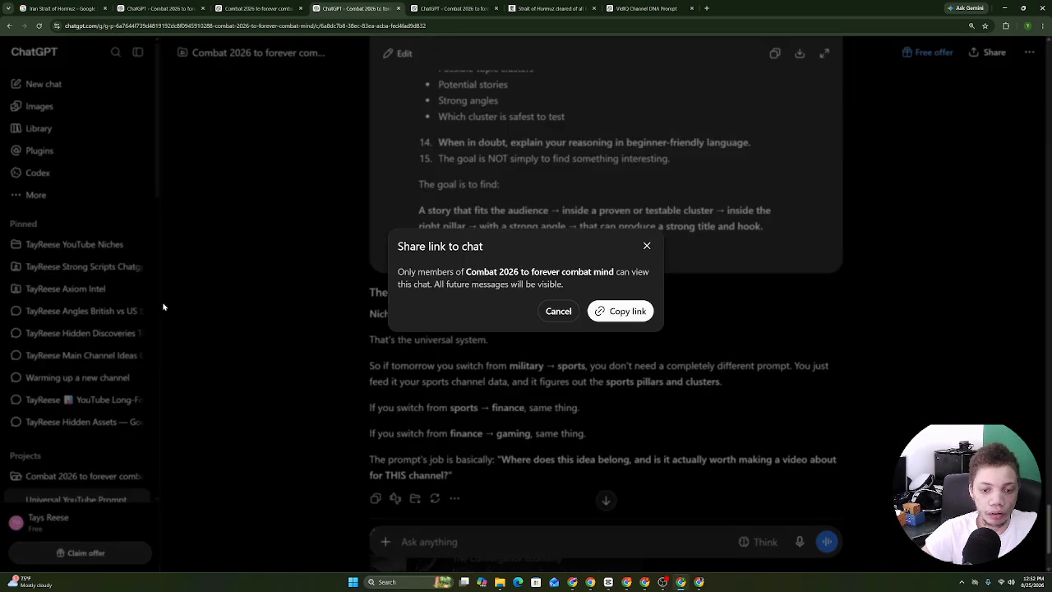
pyautogui.click(646, 319)
pyautogui.click(591, 582)
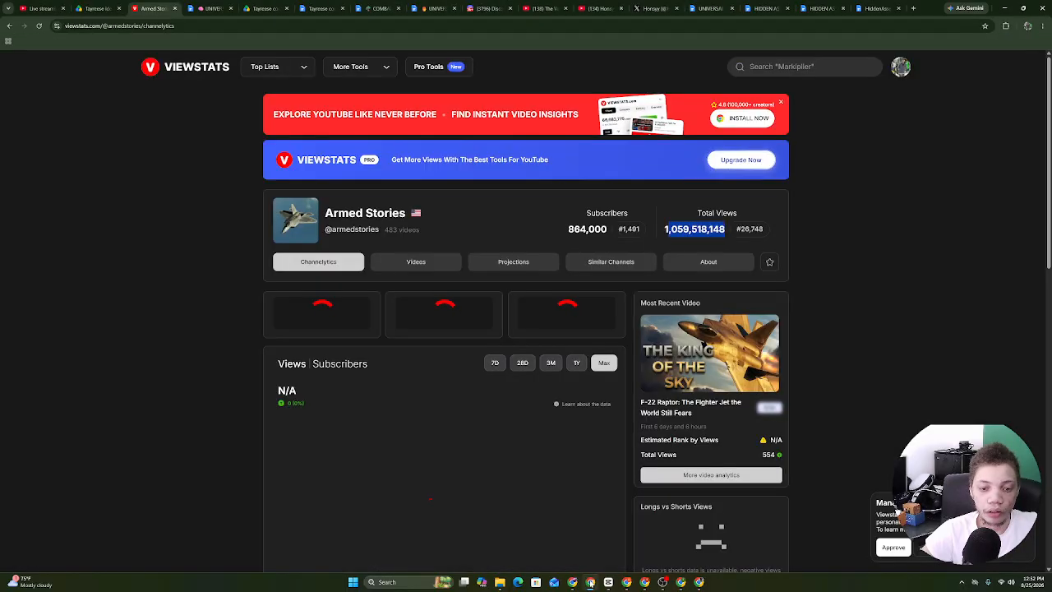
pyautogui.click(211, 9)
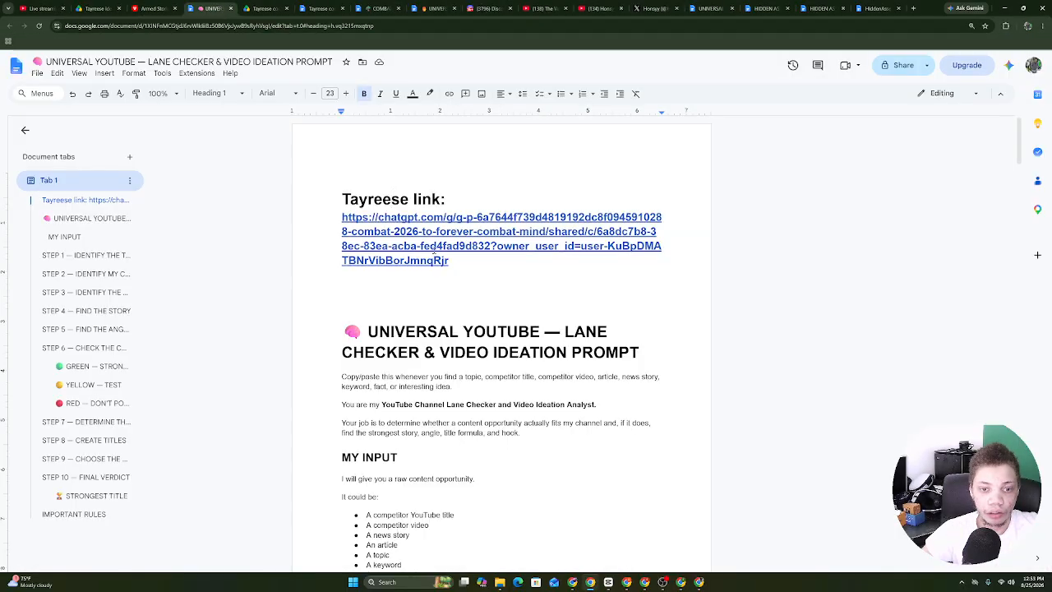
pyautogui.click(408, 297)
pyautogui.rightClick(407, 297)
# Paste the second share link, reduce it to 14 pt, and press Enter to make it a hyperlink.
pyautogui.click(428, 341)
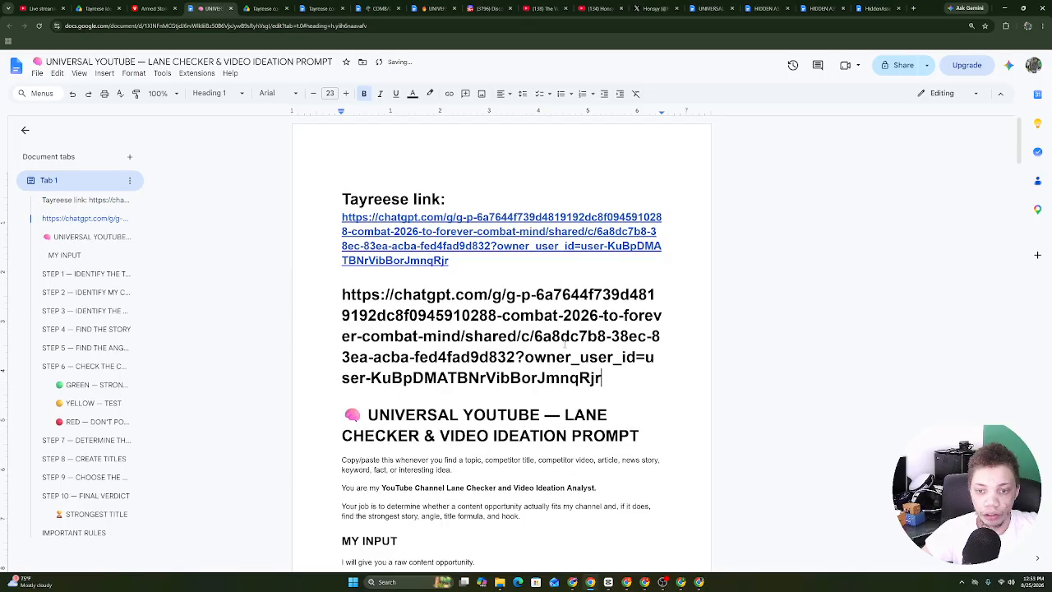
pyautogui.tripleClick(603, 377)
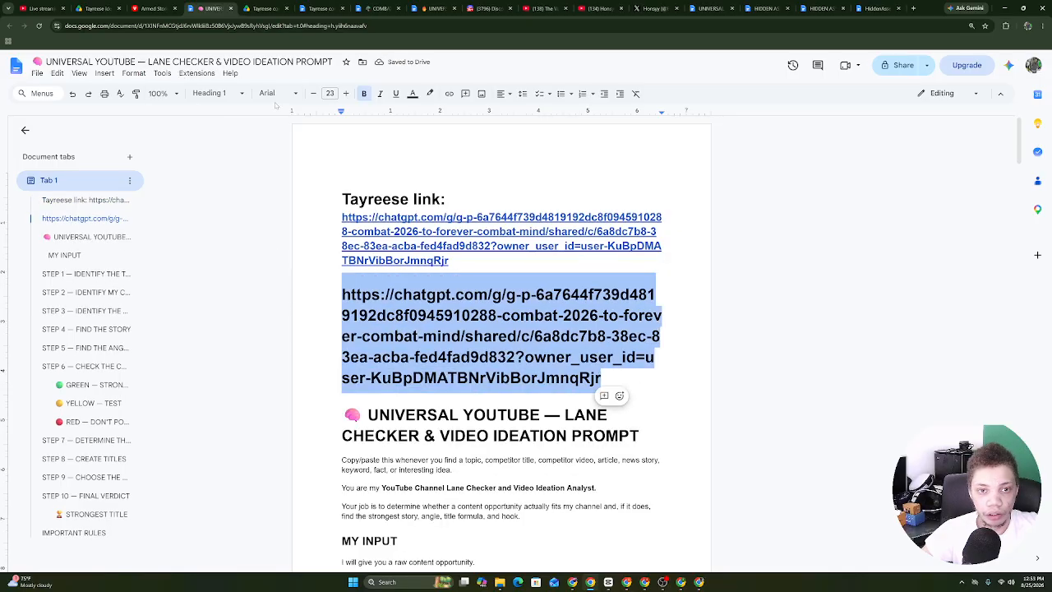
pyautogui.click(313, 93)
pyautogui.click(313, 93)
pyautogui.click(313, 92)
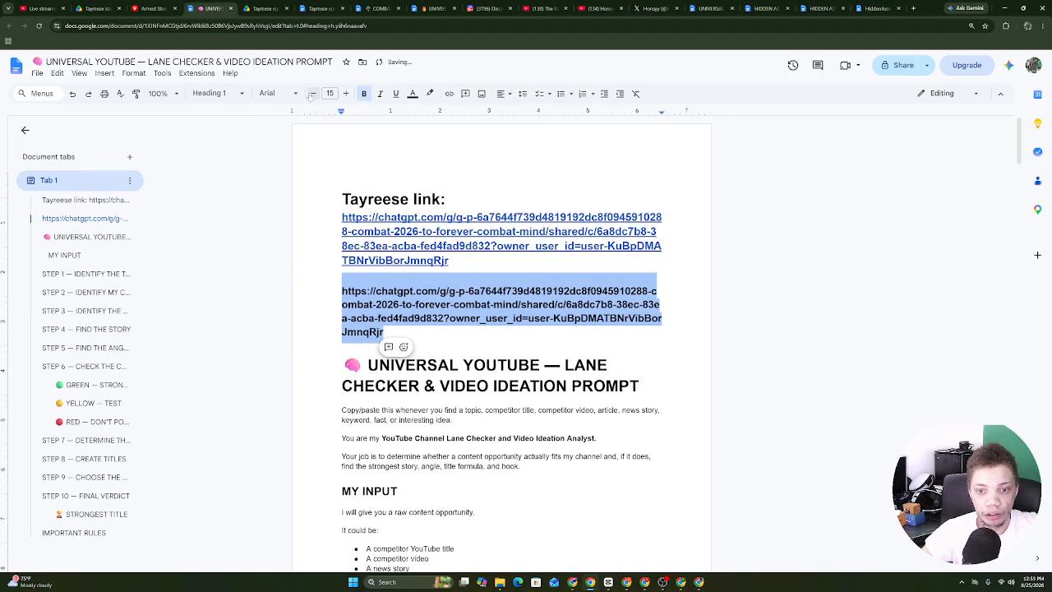
pyautogui.click(313, 93)
pyautogui.click(641, 313)
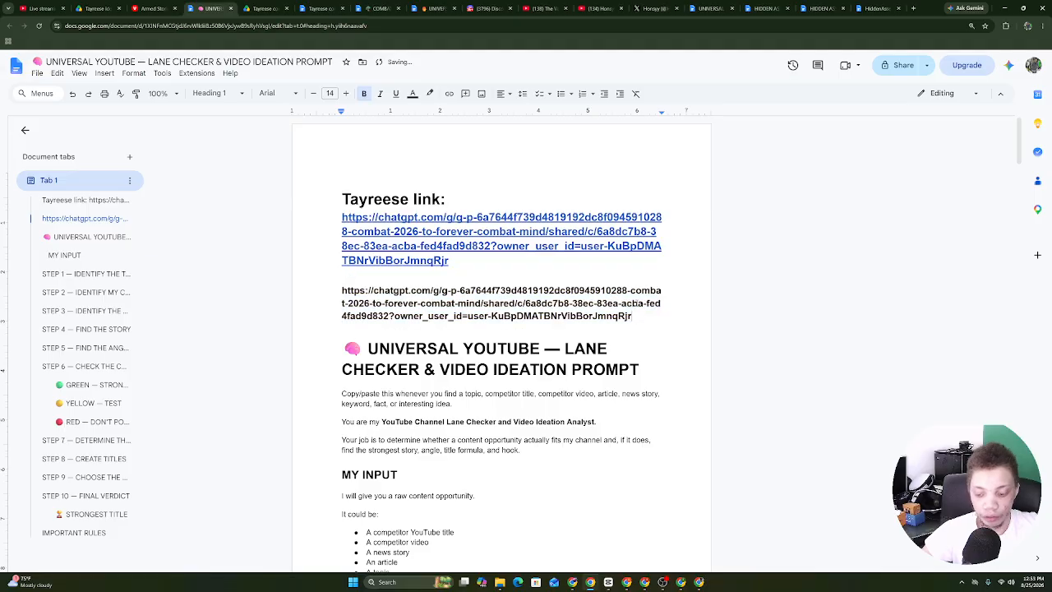
pyautogui.press('Return')
# Browse Armed Stories' ViewStats video and Shorts lists, then return to its YouTube channel details.
pyautogui.click(152, 9)
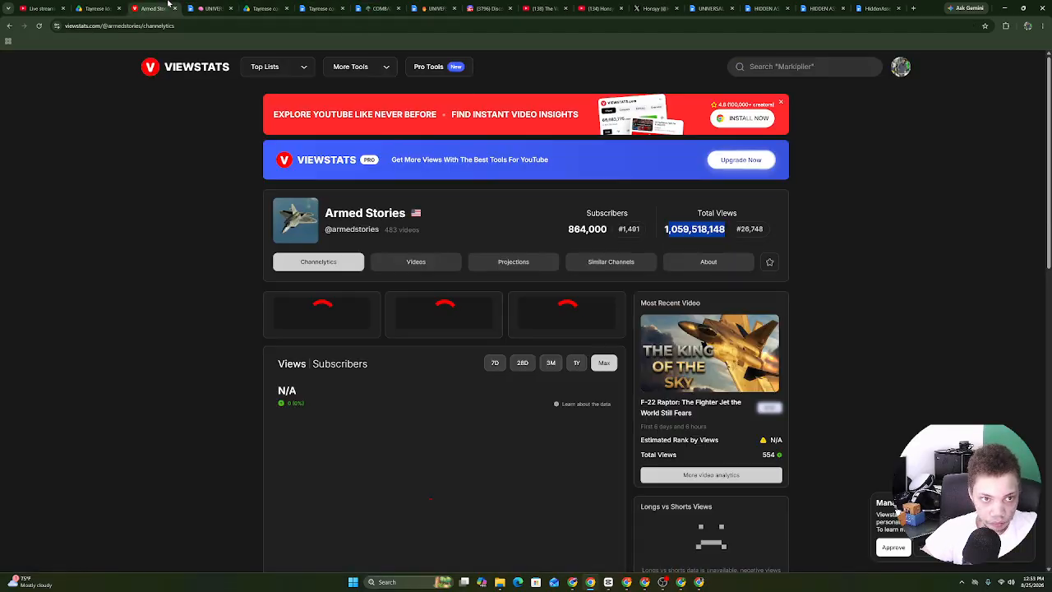
pyautogui.click(429, 264)
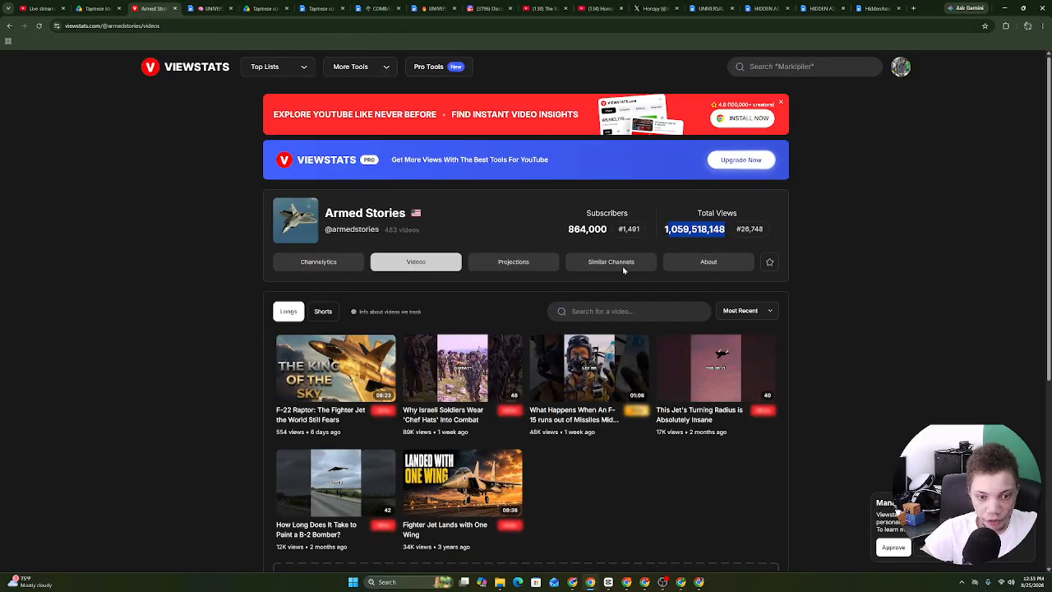
pyautogui.scroll(-1, 534, 294)
pyautogui.click(323, 281)
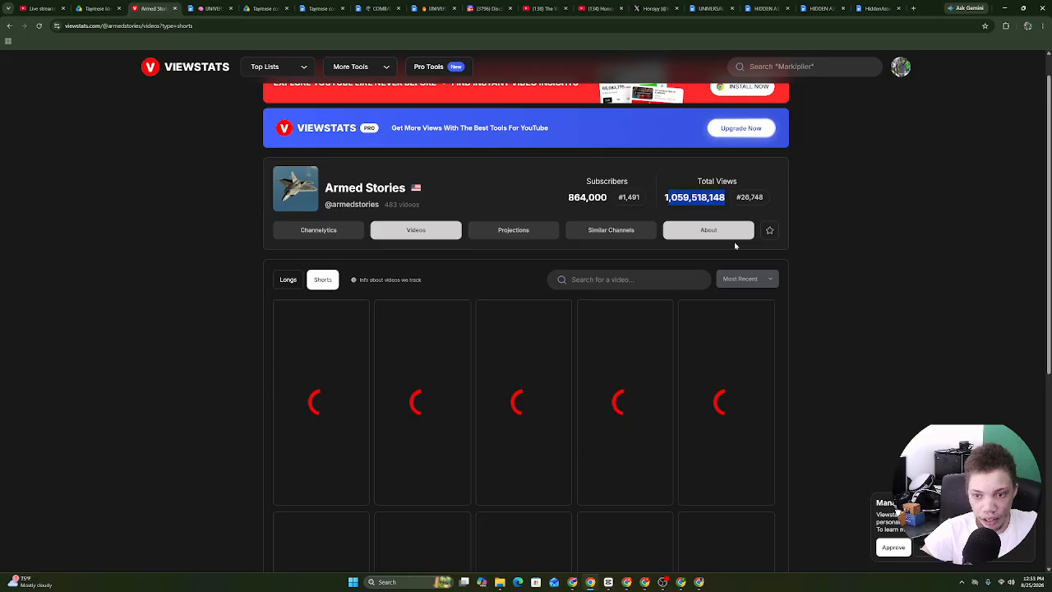
pyautogui.scroll(-1, 416, 249)
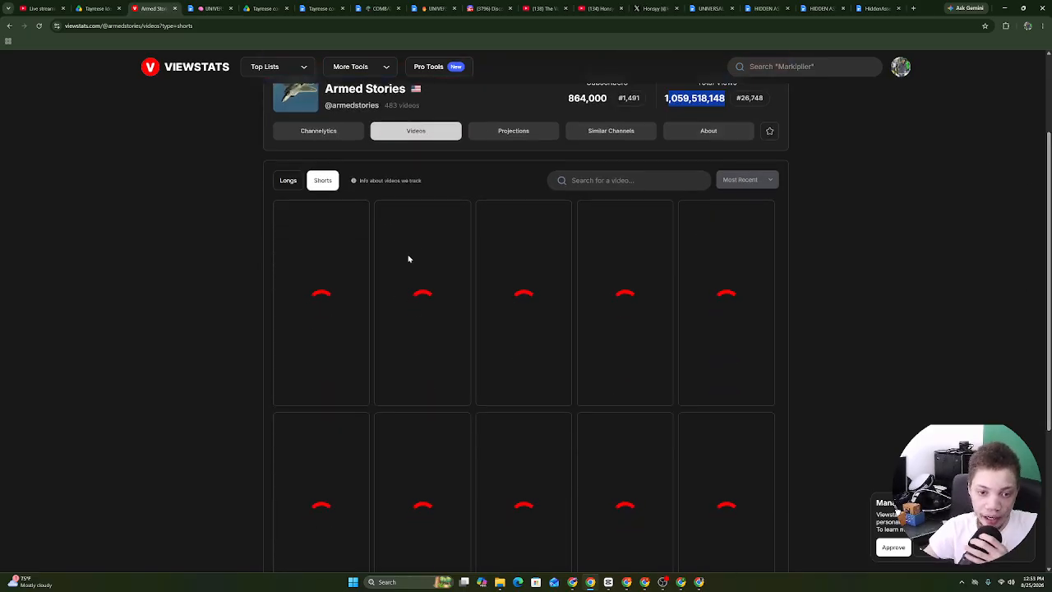
pyautogui.click(626, 581)
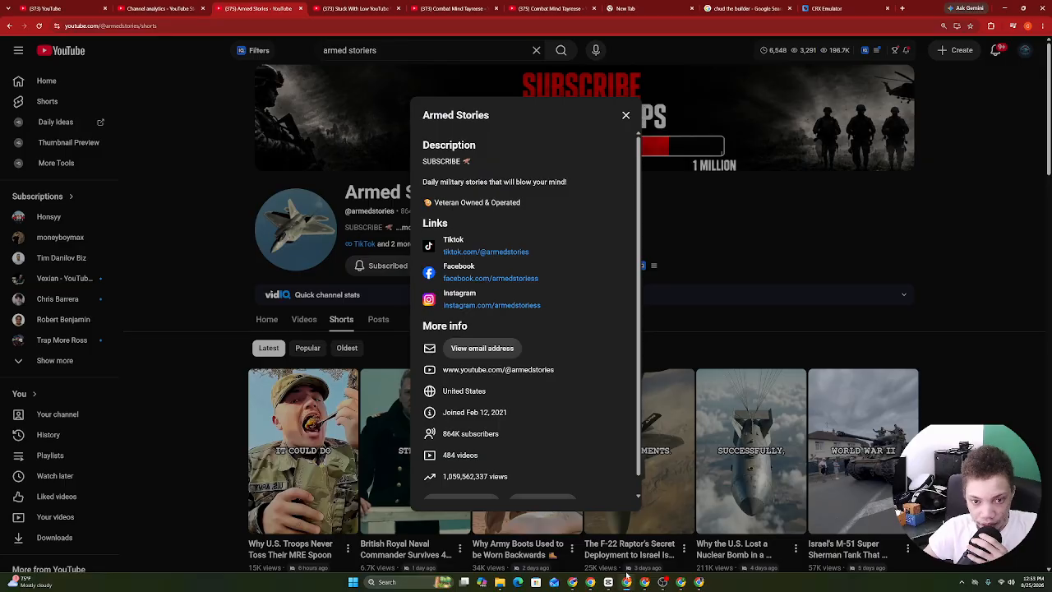
# Set YouTube Studio channel analytics to Lifetime, showing 793,921 views, and open the Content breakdown.
pyautogui.click(388, 6)
pyautogui.click(282, 5)
pyautogui.click(176, 5)
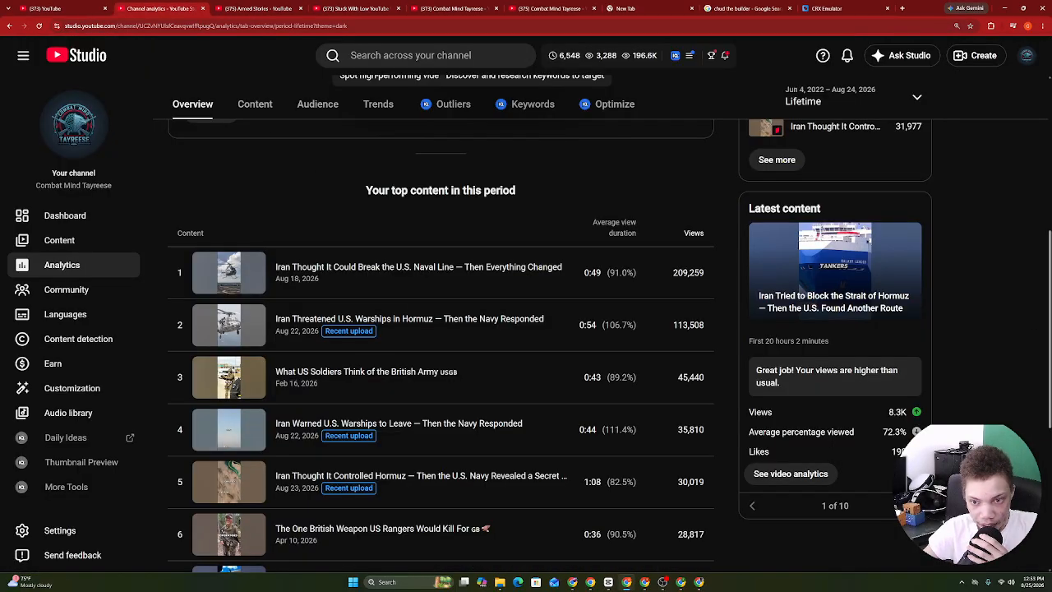
pyautogui.scroll(5, 704, 337)
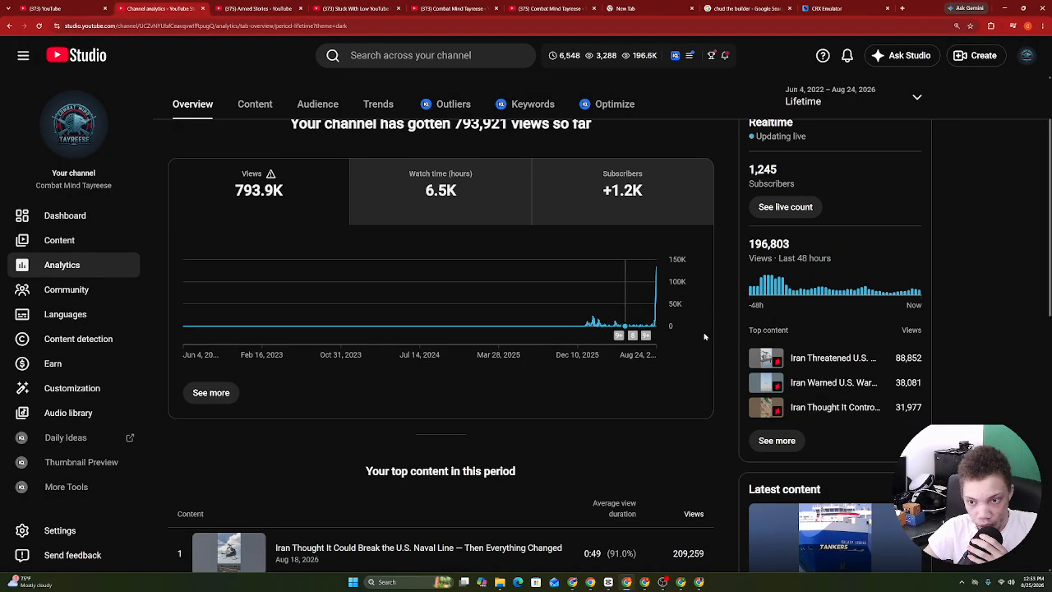
pyautogui.click(67, 246)
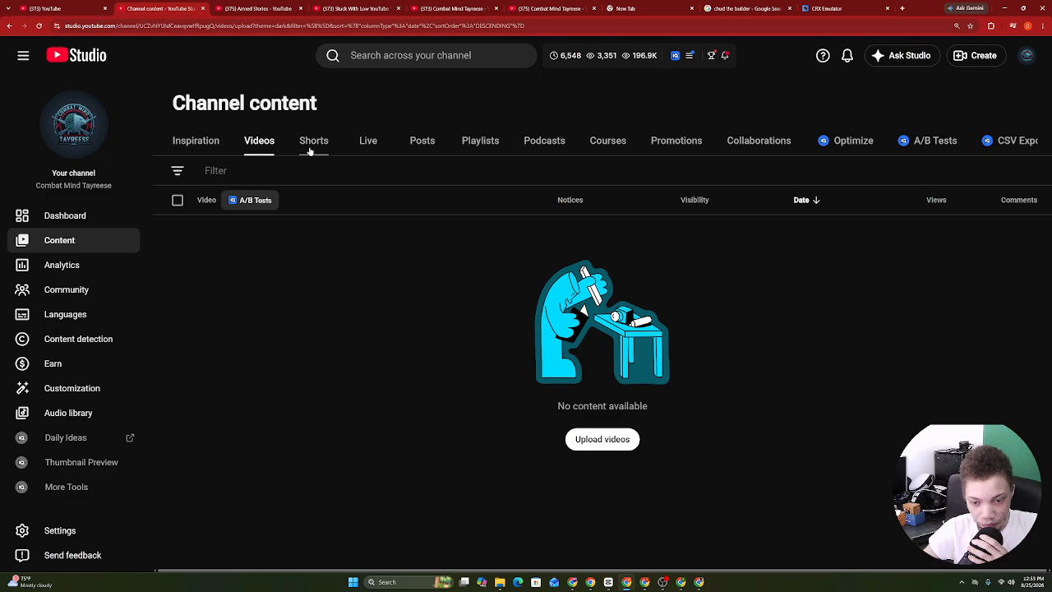
pyautogui.click(313, 143)
pyautogui.click(42, 274)
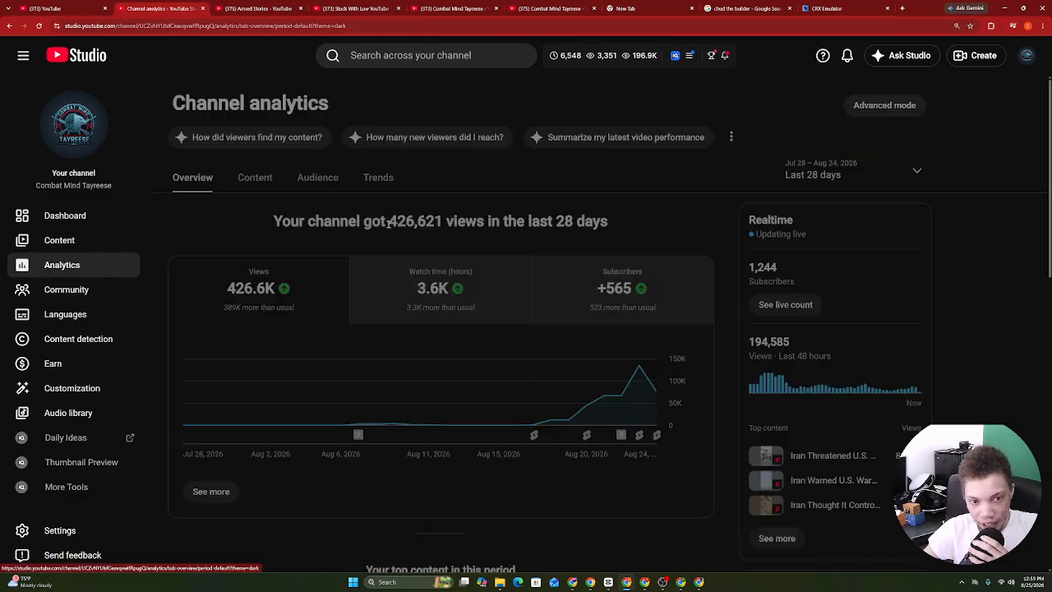
pyautogui.click(822, 174)
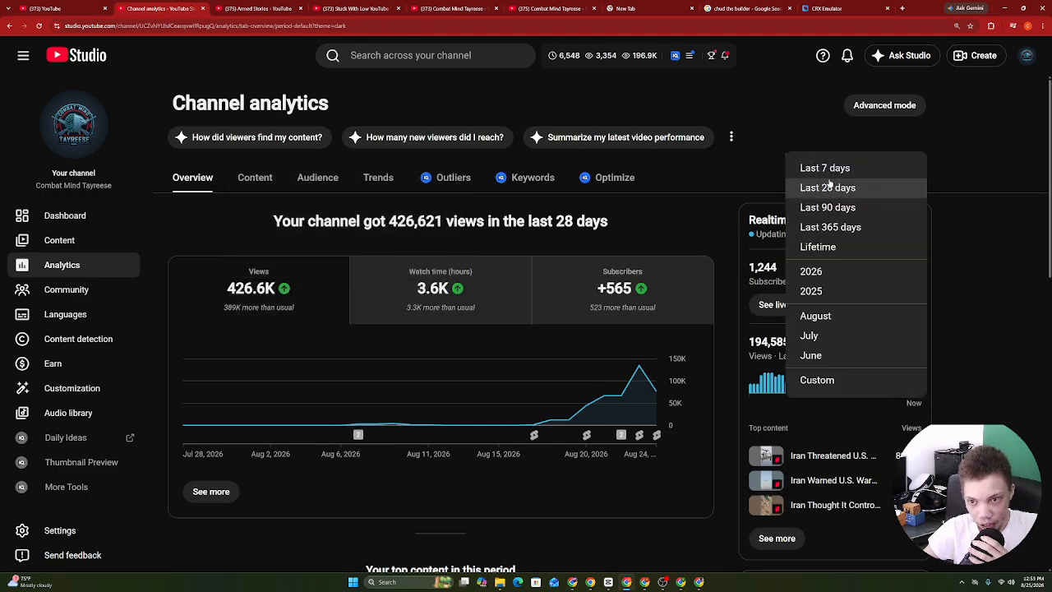
pyautogui.click(816, 252)
pyautogui.tripleClick(288, 292)
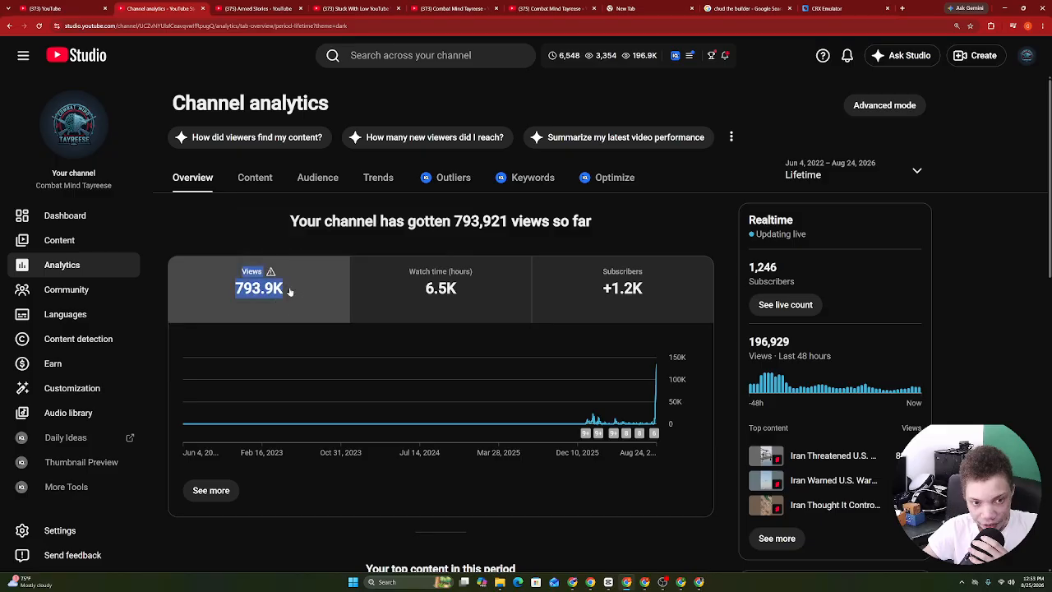
pyautogui.click(251, 180)
# Bring the Hidden Assets channel window to the front from among the open browser windows.
pyautogui.click(687, 582)
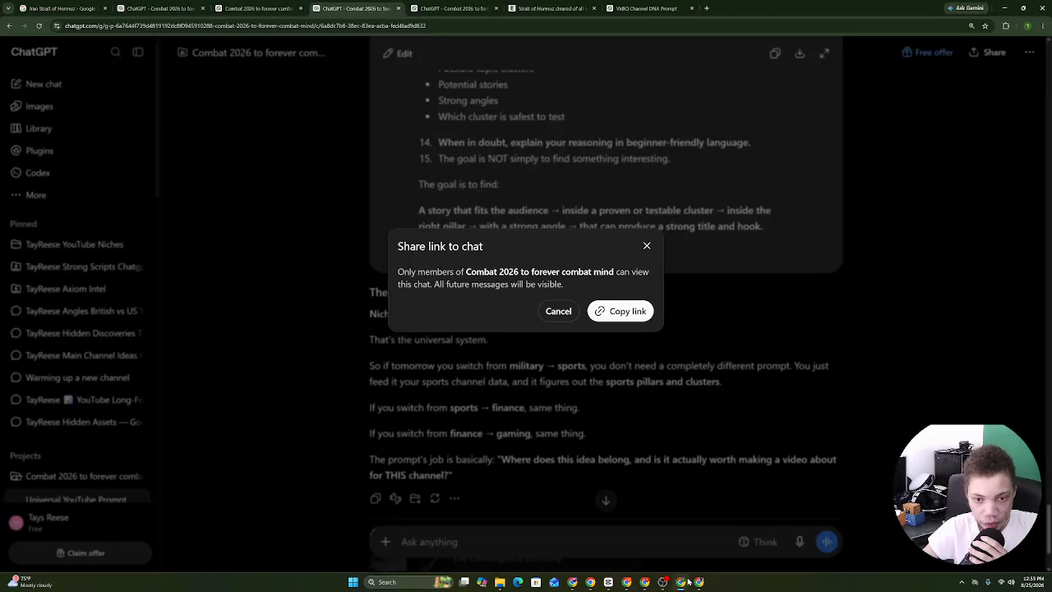
pyautogui.click(688, 582)
pyautogui.click(699, 581)
pyautogui.click(699, 582)
pyautogui.click(646, 584)
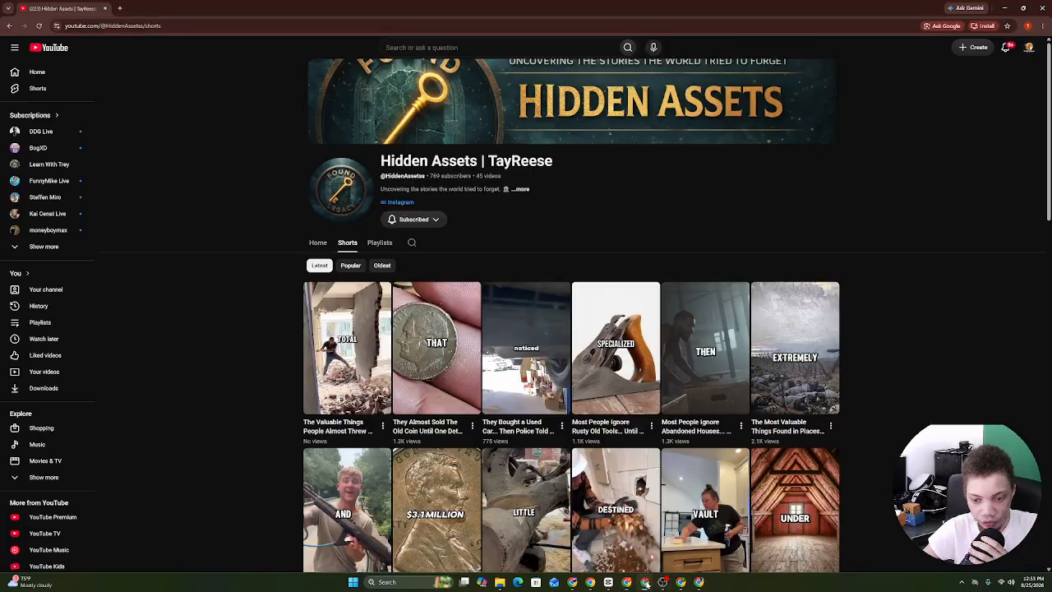
pyautogui.click(627, 582)
pyautogui.click(644, 583)
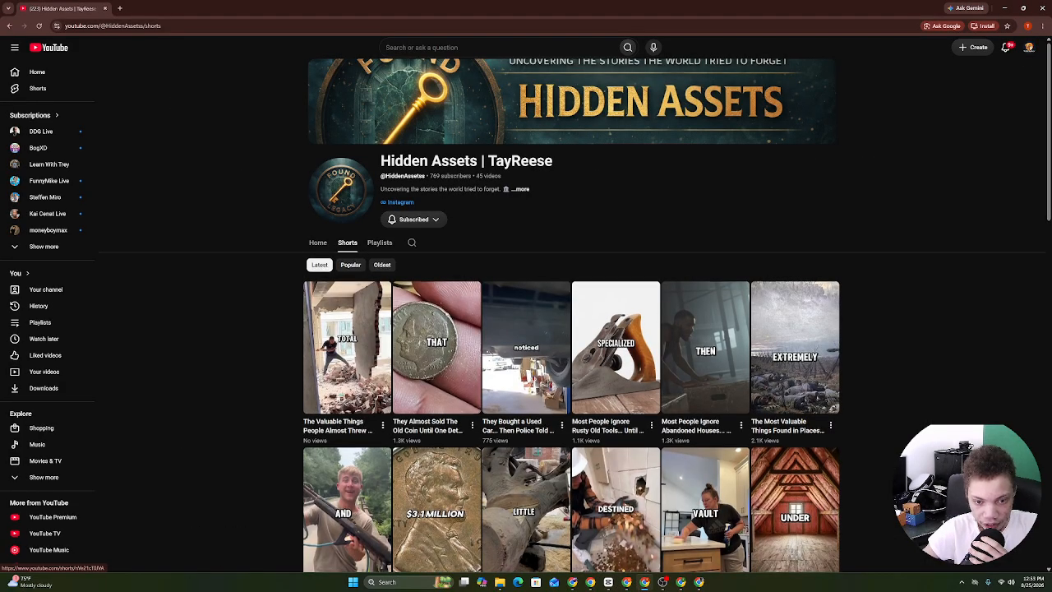
# Sort the Hidden Assets shorts by Popular.
pyautogui.scroll(-2, 428, 249)
pyautogui.click(363, 102)
pyautogui.click(322, 103)
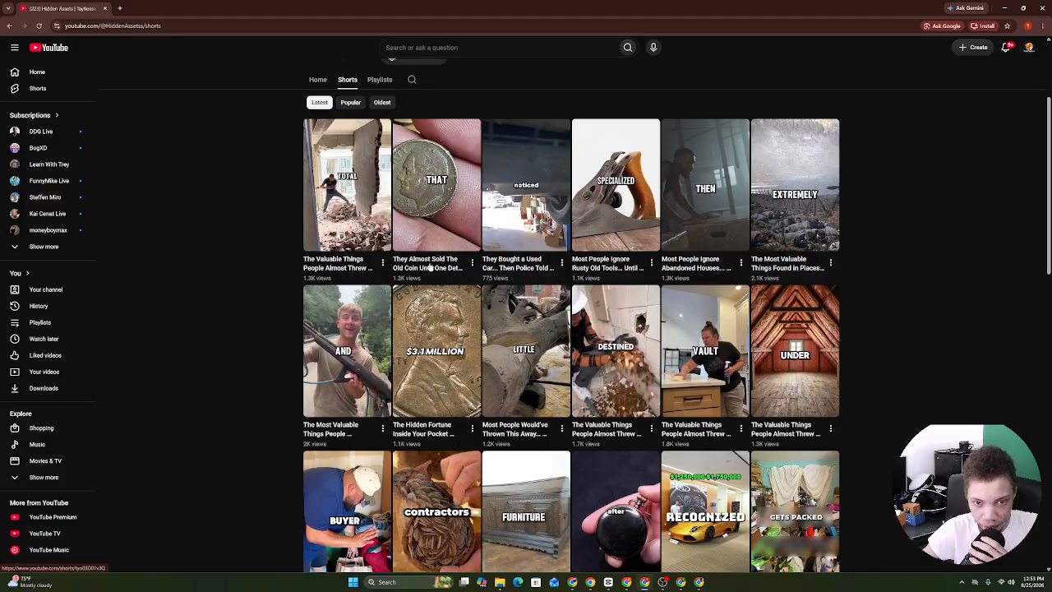
pyautogui.scroll(2, 658, 312)
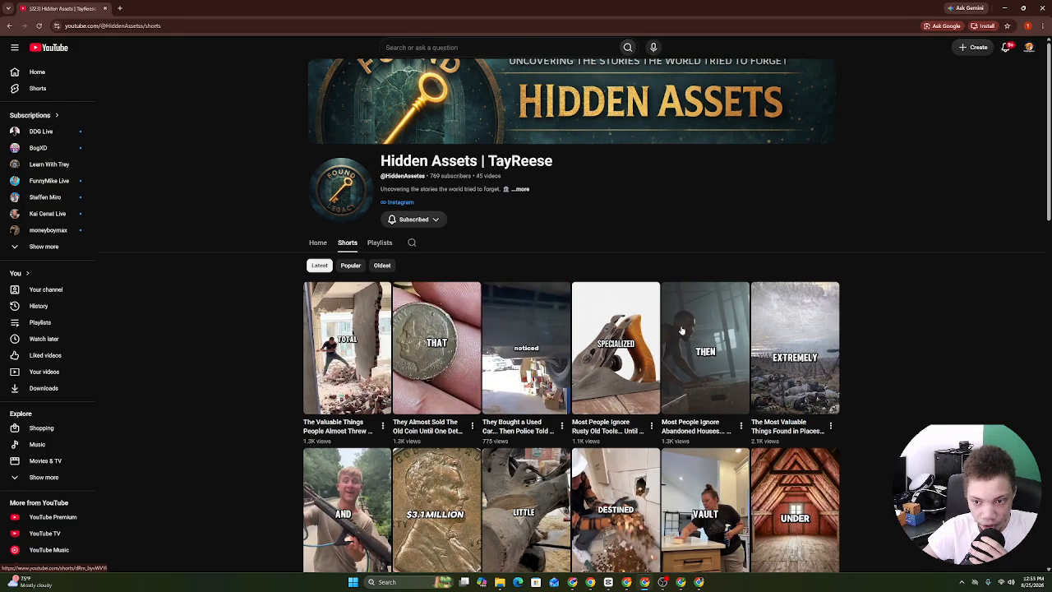
pyautogui.scroll(-5, 681, 331)
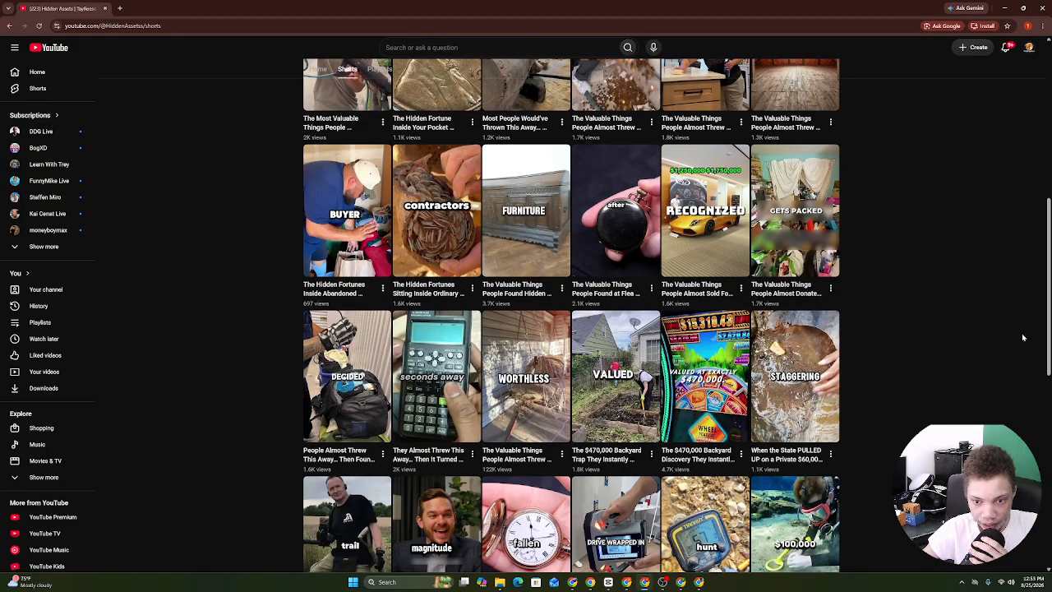
pyautogui.scroll(6, 400, 200)
pyautogui.click(351, 265)
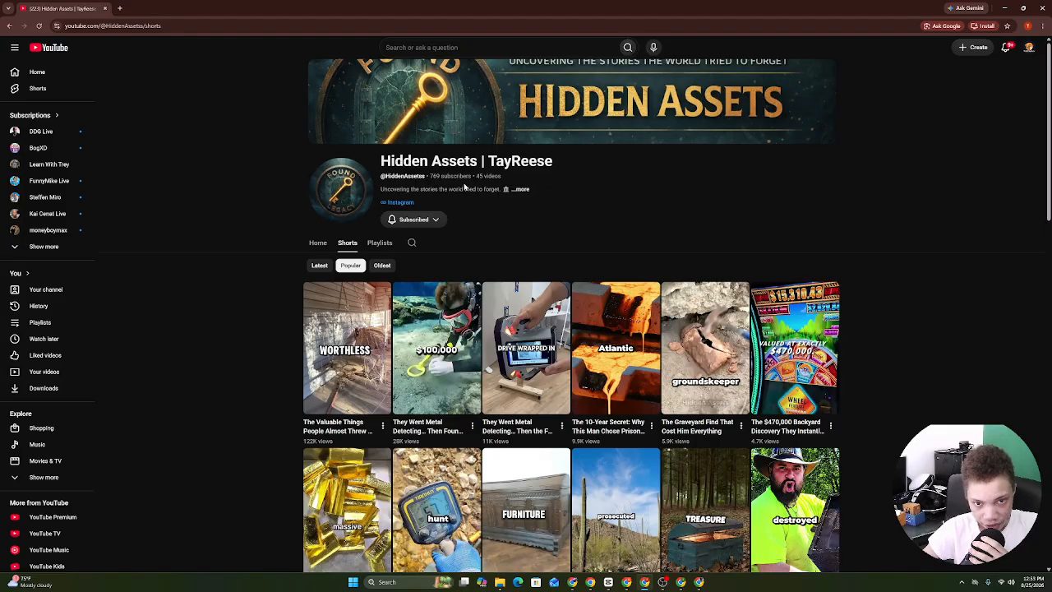
# Select the Hidden Assets channel's full About text (45 videos, 258,412 views).
pyautogui.click(434, 190)
pyautogui.moveTo(424, 128); pyautogui.dragTo(560, 465)
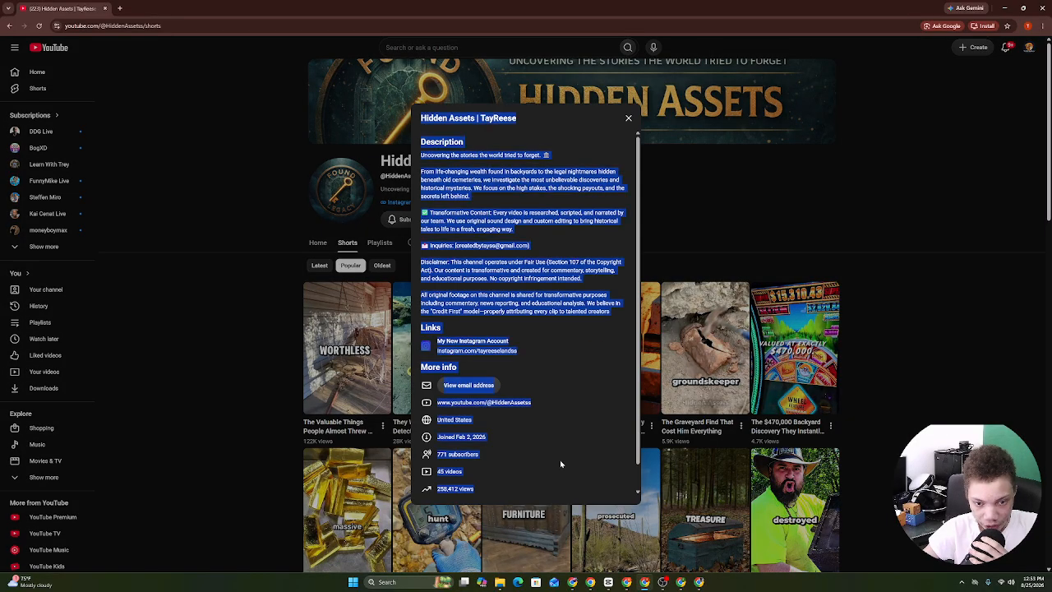
pyautogui.click(684, 238)
# Minimize the Hidden Assets window and bring up ViewStats' Armed Stories shorts page.
pyautogui.click(1003, 8)
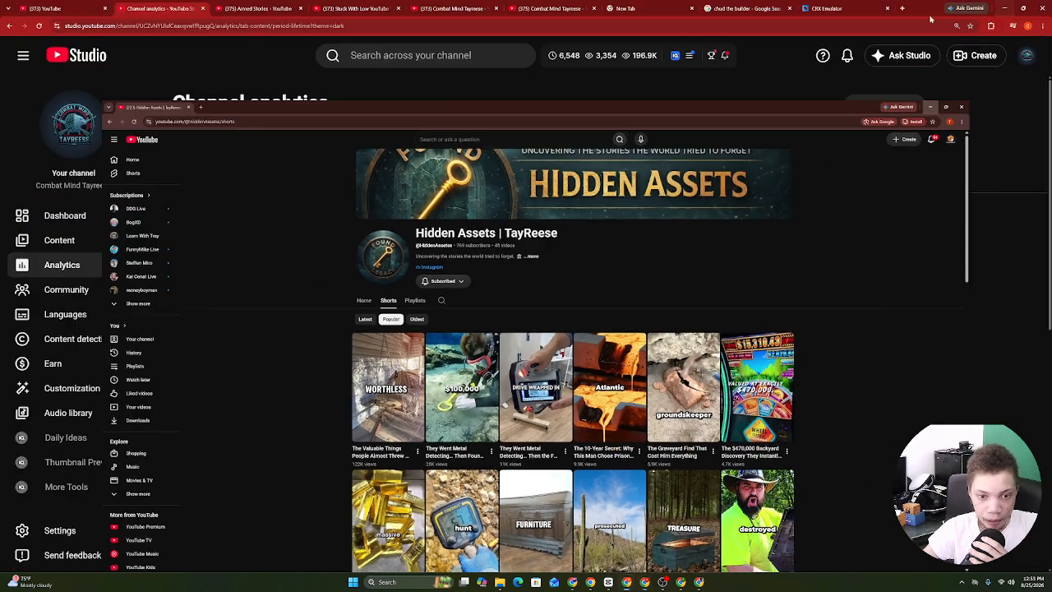
pyautogui.click(681, 582)
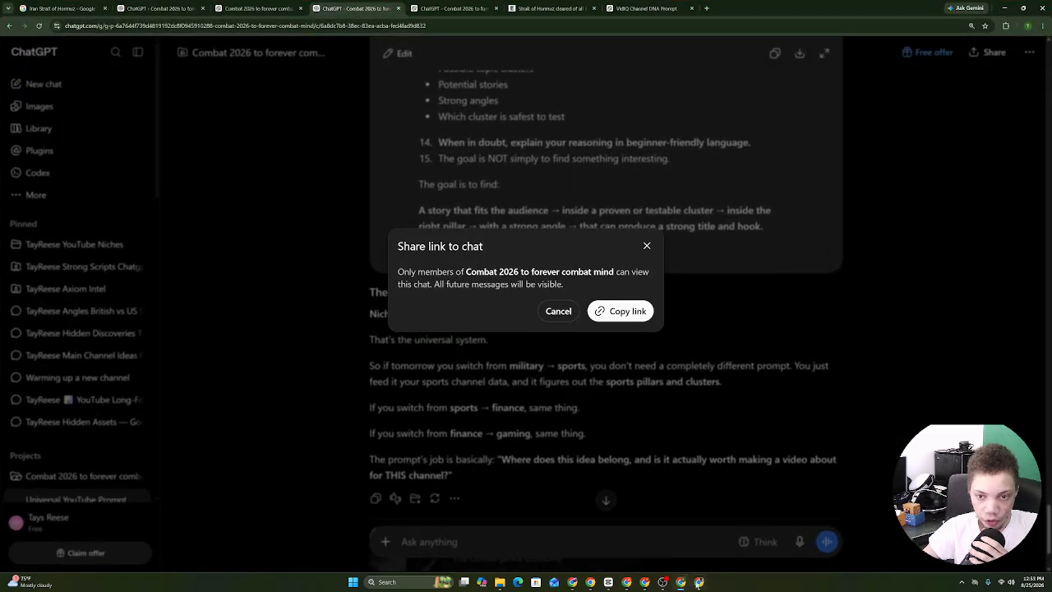
pyautogui.click(699, 582)
pyautogui.click(682, 583)
pyautogui.click(628, 582)
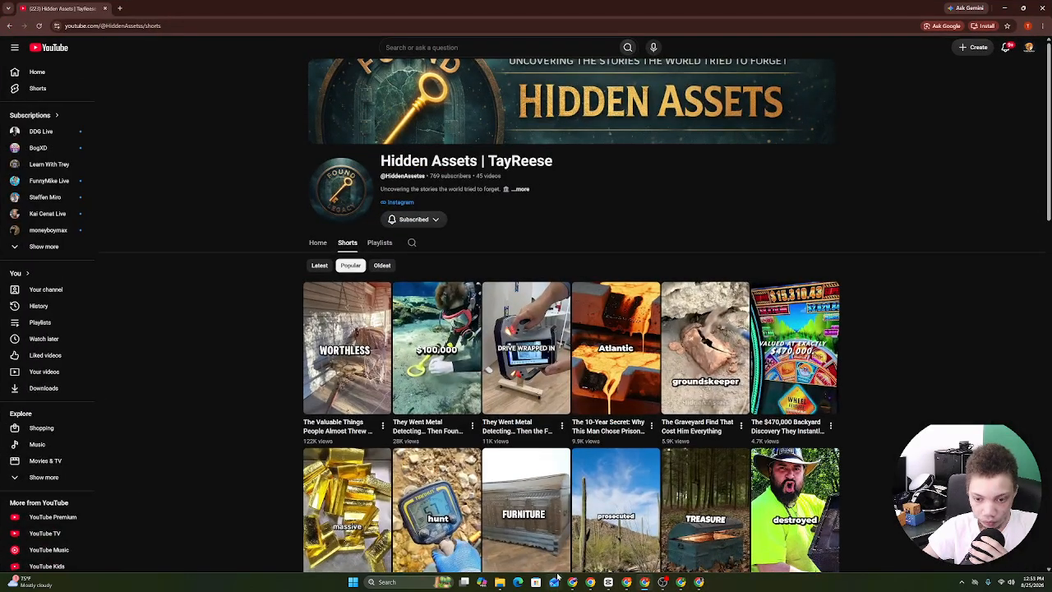
pyautogui.click(572, 582)
pyautogui.click(590, 582)
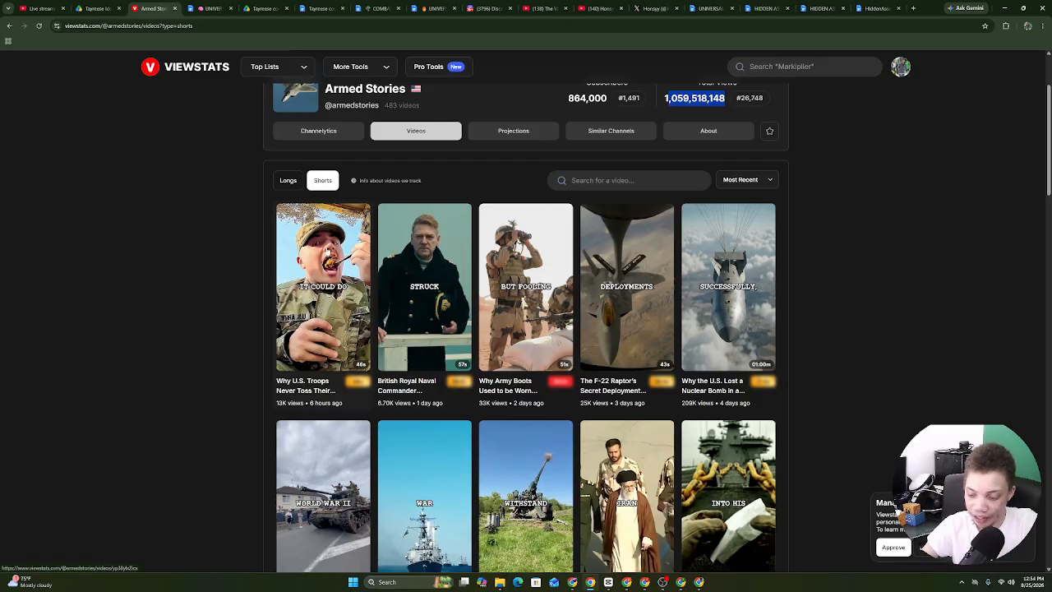
# Open ViewStats stats for 'Why U.S. Troops Never Toss Their MRE Spoon' (13K views), then open it on YouTube.
pyautogui.click(338, 315)
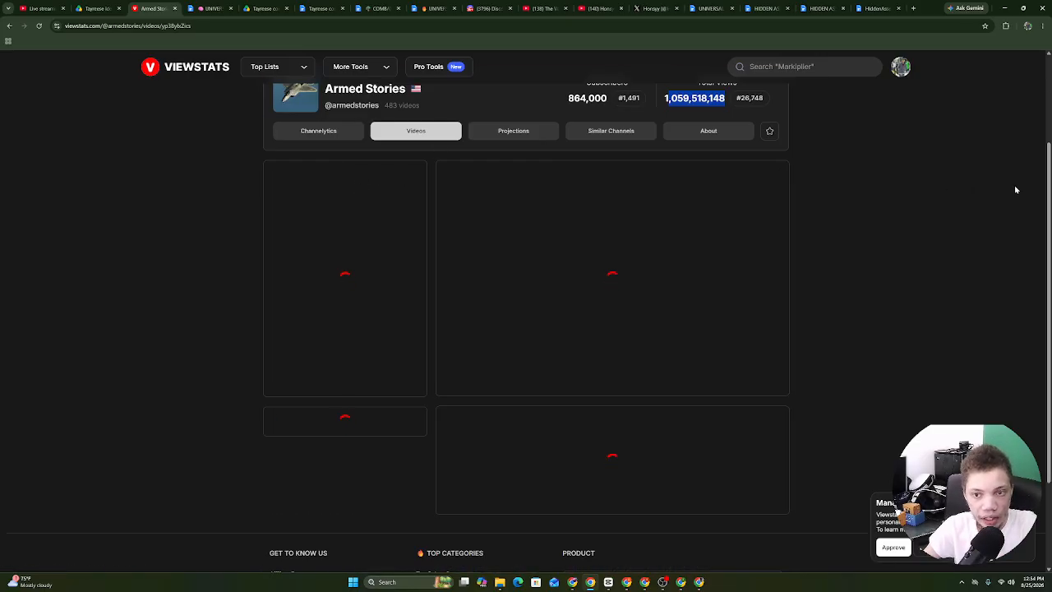
pyautogui.moveTo(1049, 190); pyautogui.dragTo(1051, 134)
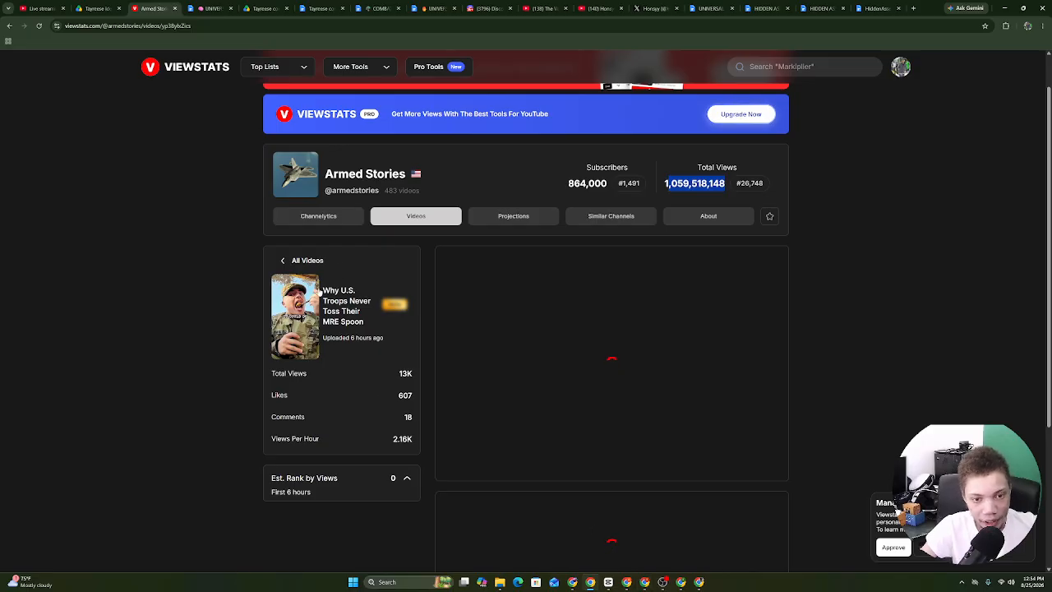
pyautogui.click(320, 294)
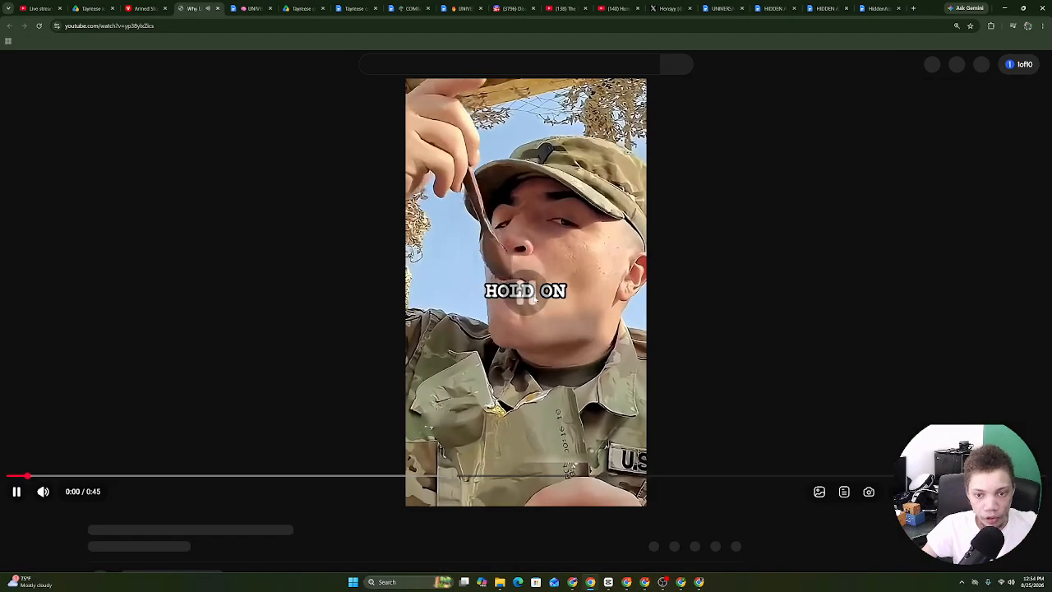
# Pause the MRE spoon short, show the channel overview in vidIQ, and expand the description.
pyautogui.click(530, 298)
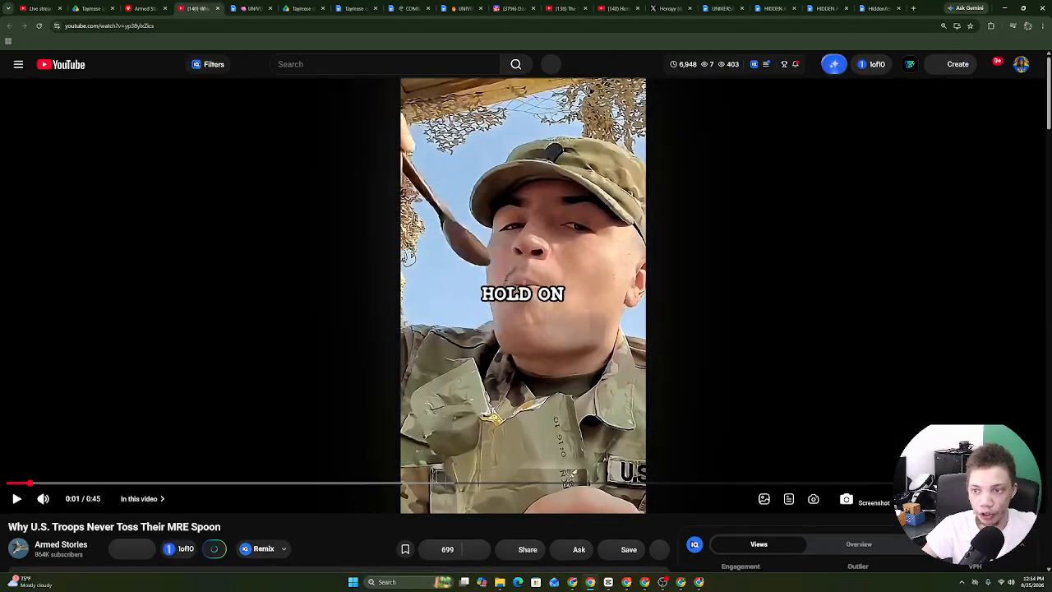
pyautogui.scroll(-3, 861, 295)
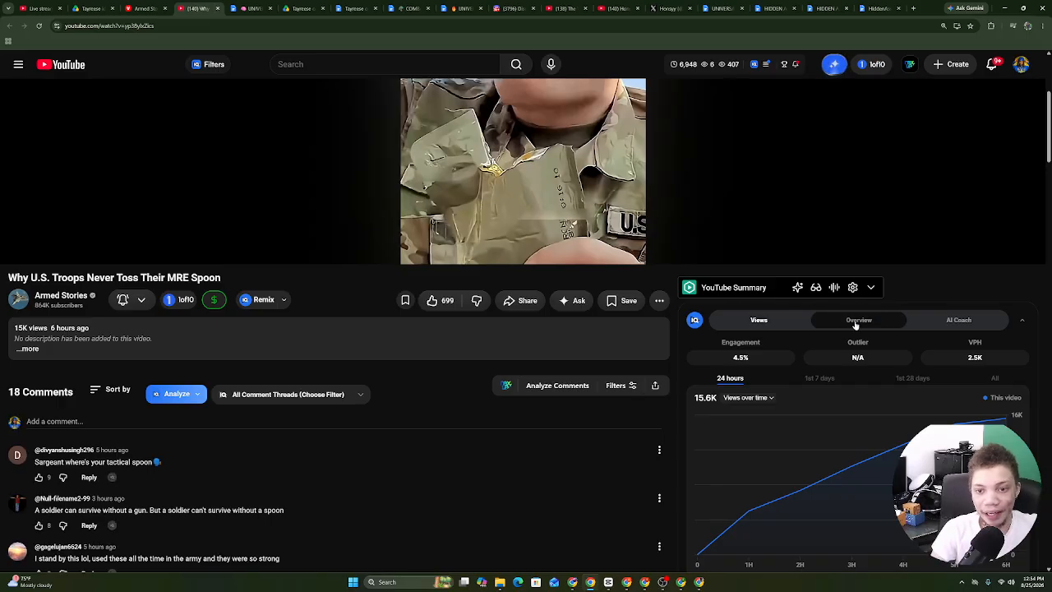
pyautogui.click(856, 322)
pyautogui.click(254, 335)
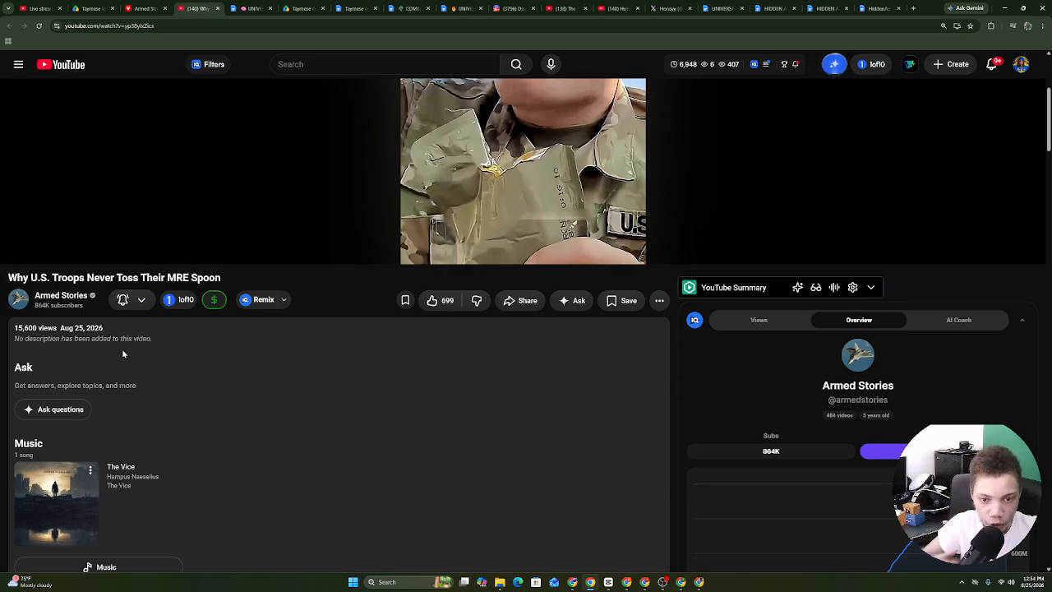
pyautogui.scroll(-4, 1045, 129)
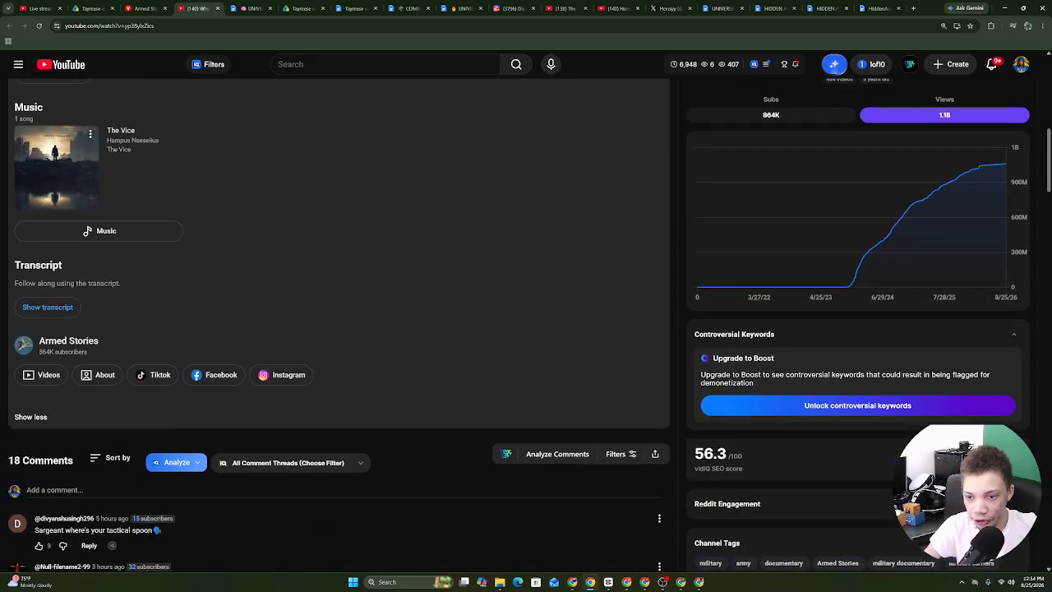
pyautogui.scroll(1, 1045, 129)
# Move the webcam source to the bottom-left in the screen recording software.
pyautogui.moveTo(727, 311)
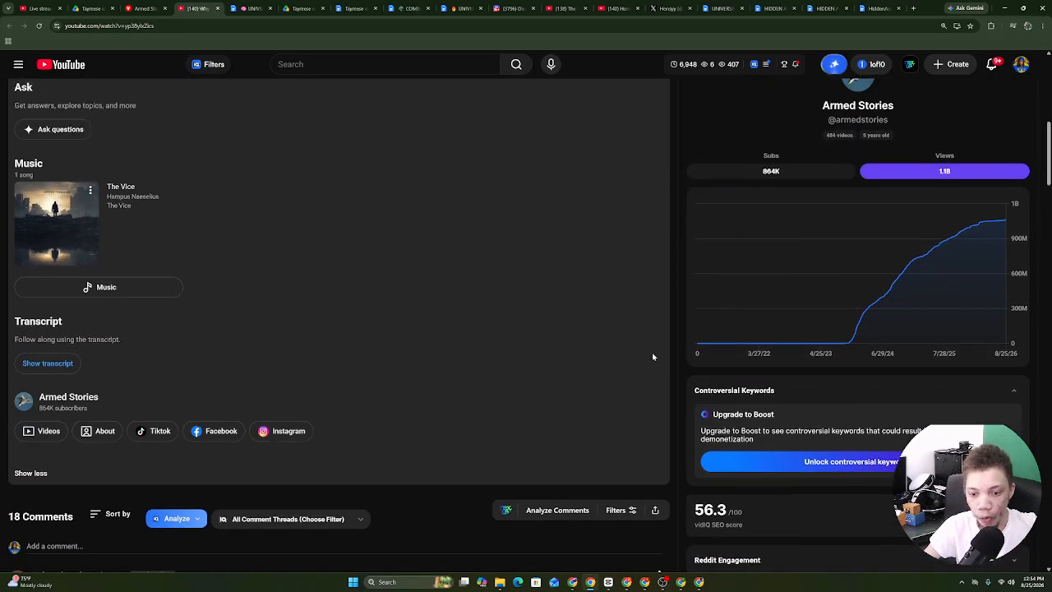
pyautogui.click(662, 582)
pyautogui.moveTo(679, 343); pyautogui.dragTo(154, 342)
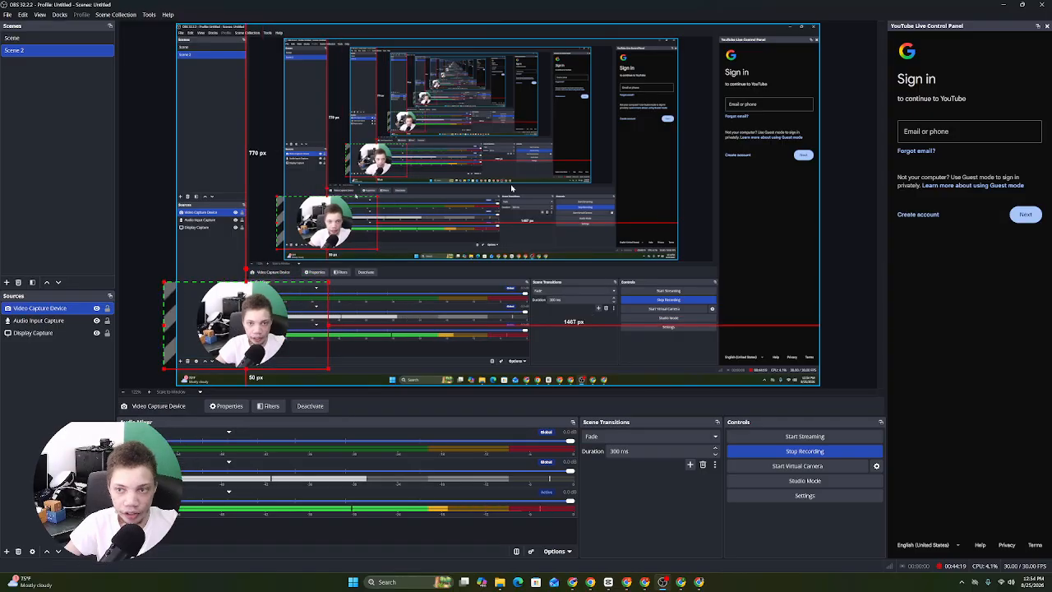
pyautogui.click(1002, 5)
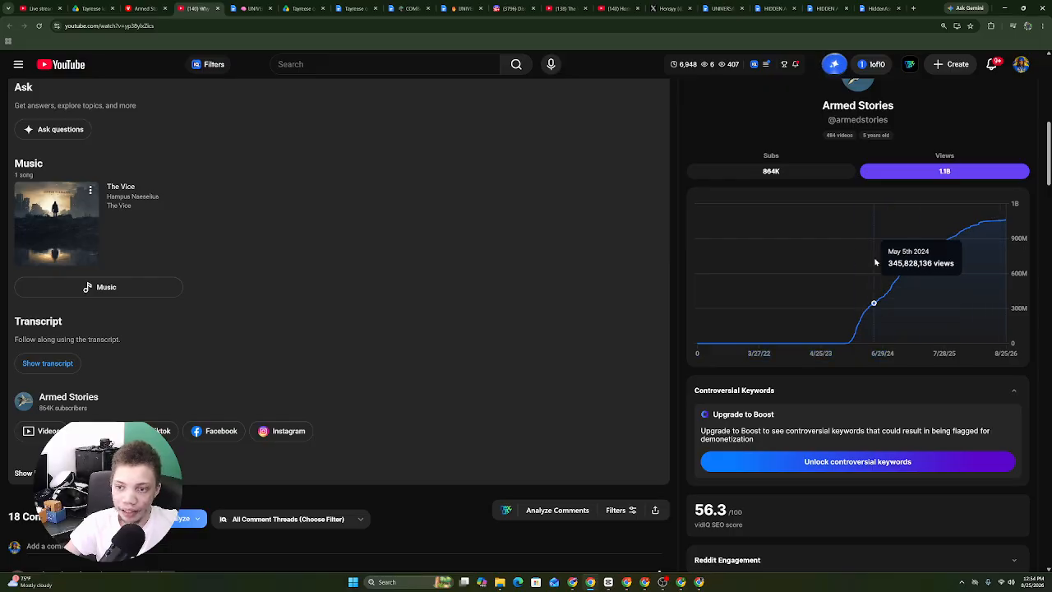
# Switch the vidIQ channel chart to subscriber growth and open the Armed Stories channel page.
pyautogui.click(805, 176)
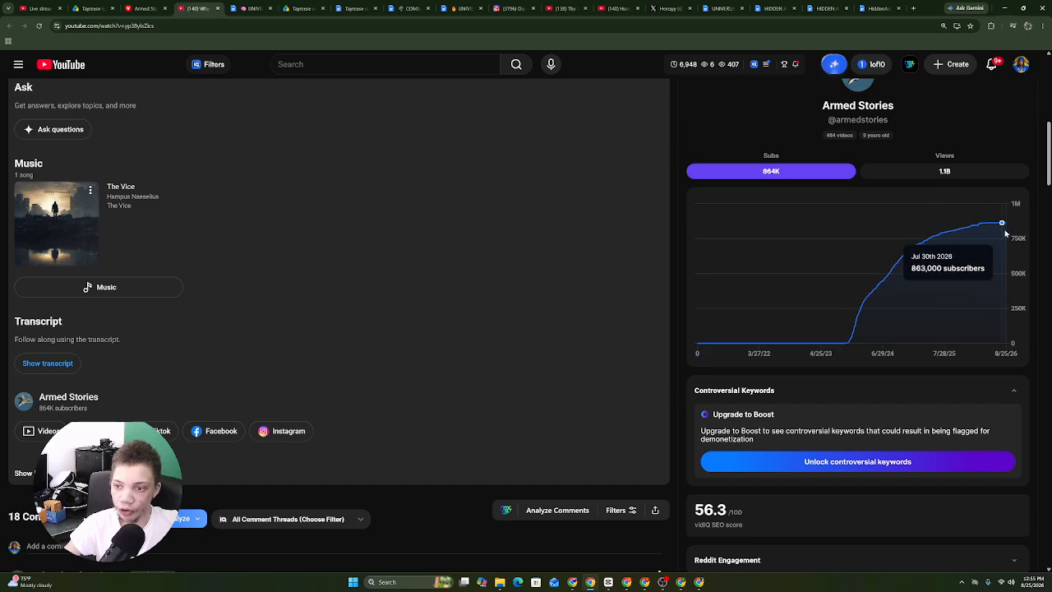
pyautogui.scroll(3, 754, 300)
pyautogui.scroll(-1, 754, 300)
pyautogui.scroll(2, 228, 242)
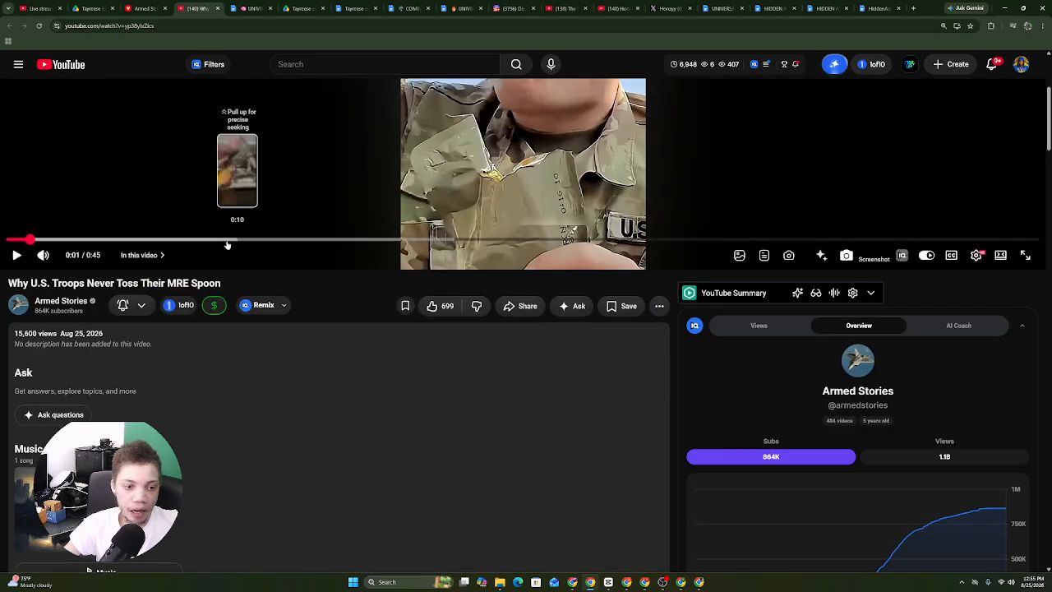
pyautogui.click(60, 302)
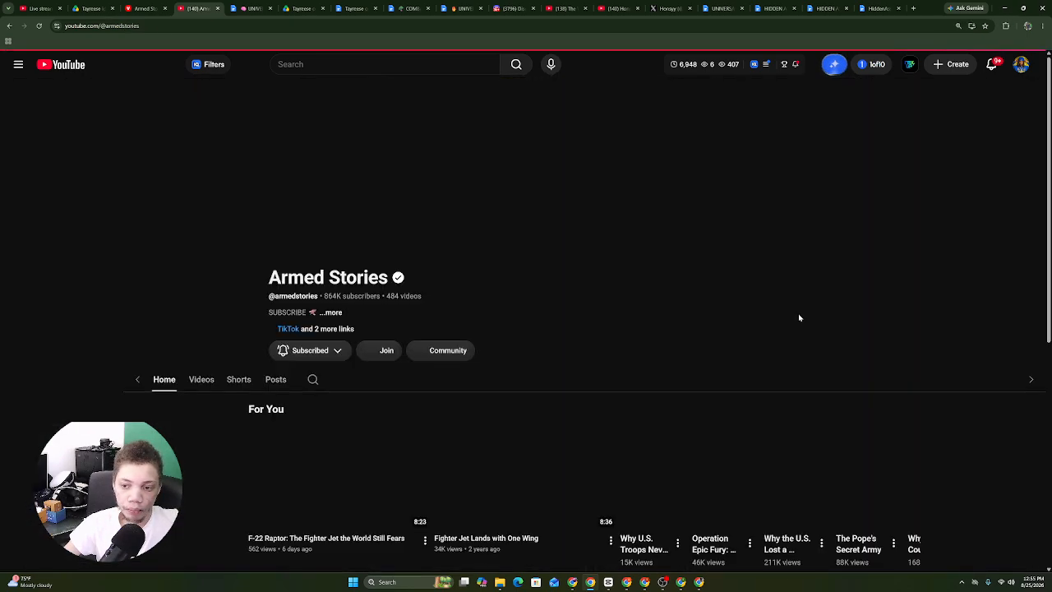
# List the Armed Stories Shorts and read its About description, joined date and total views.
pyautogui.click(11, 26)
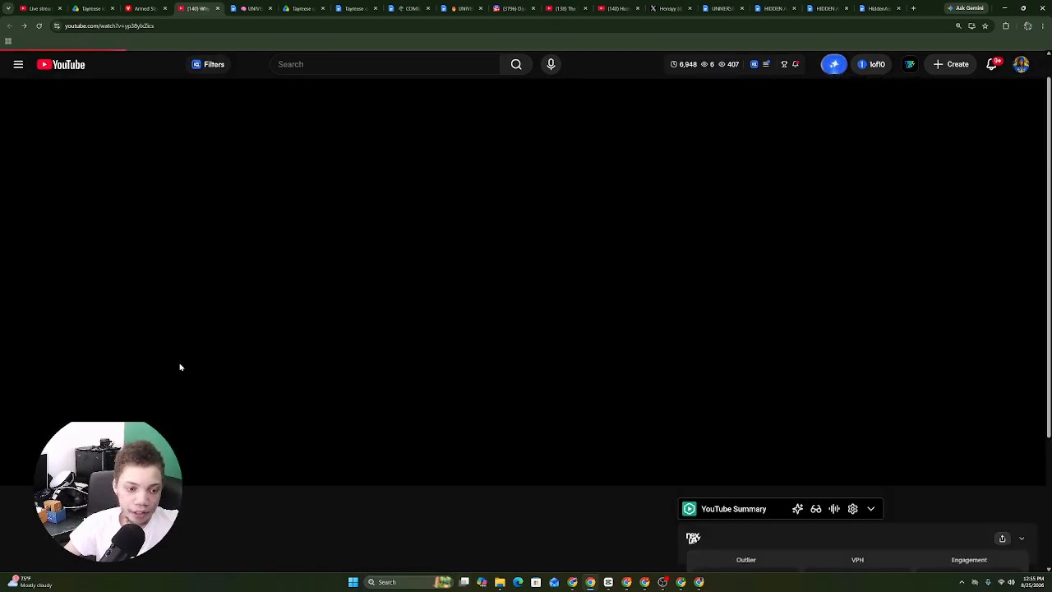
pyautogui.click(9, 26)
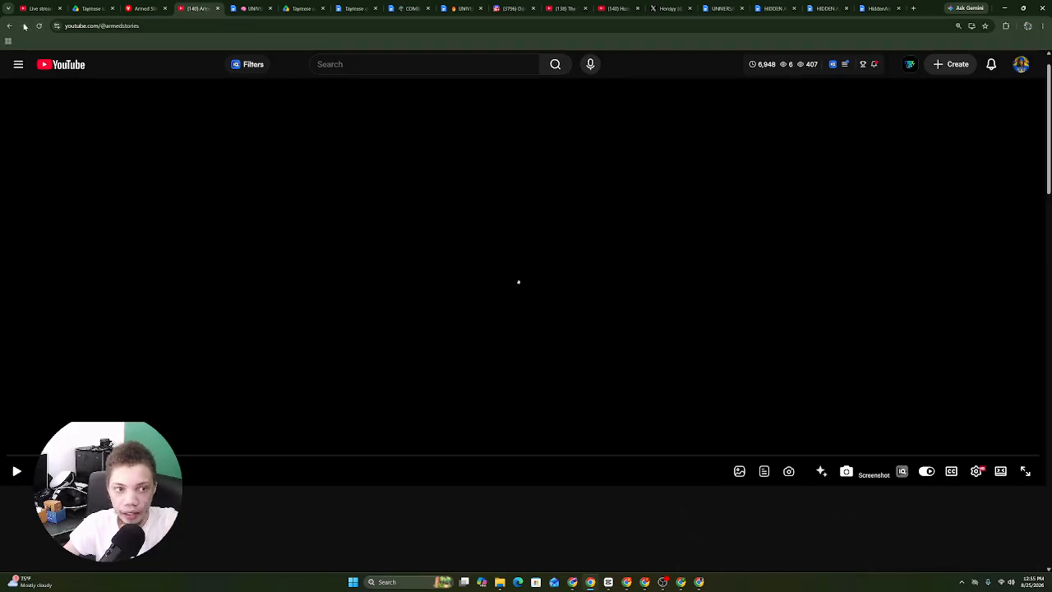
pyautogui.click(342, 308)
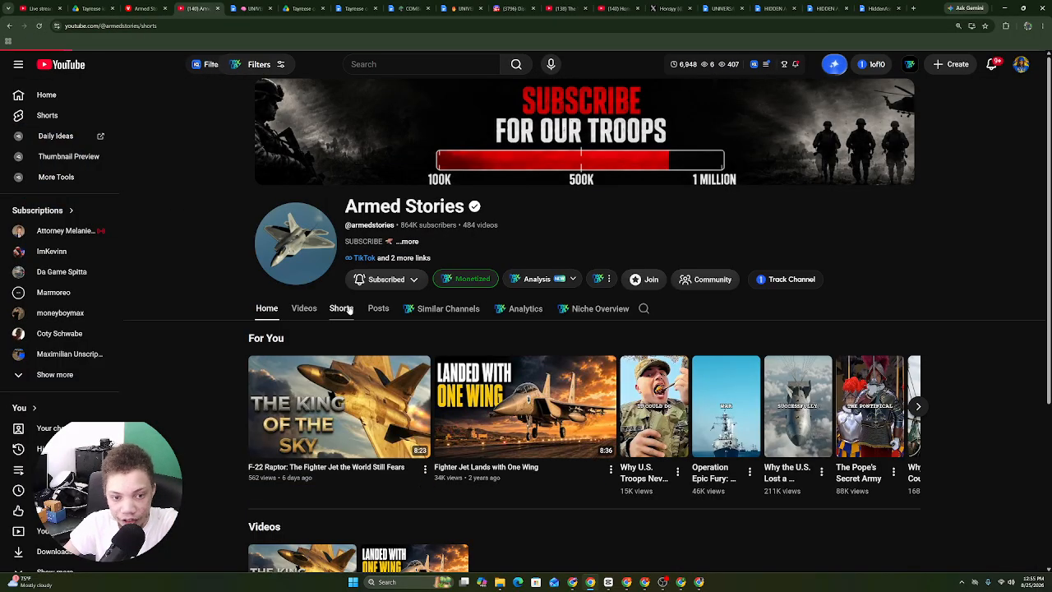
pyautogui.click(409, 241)
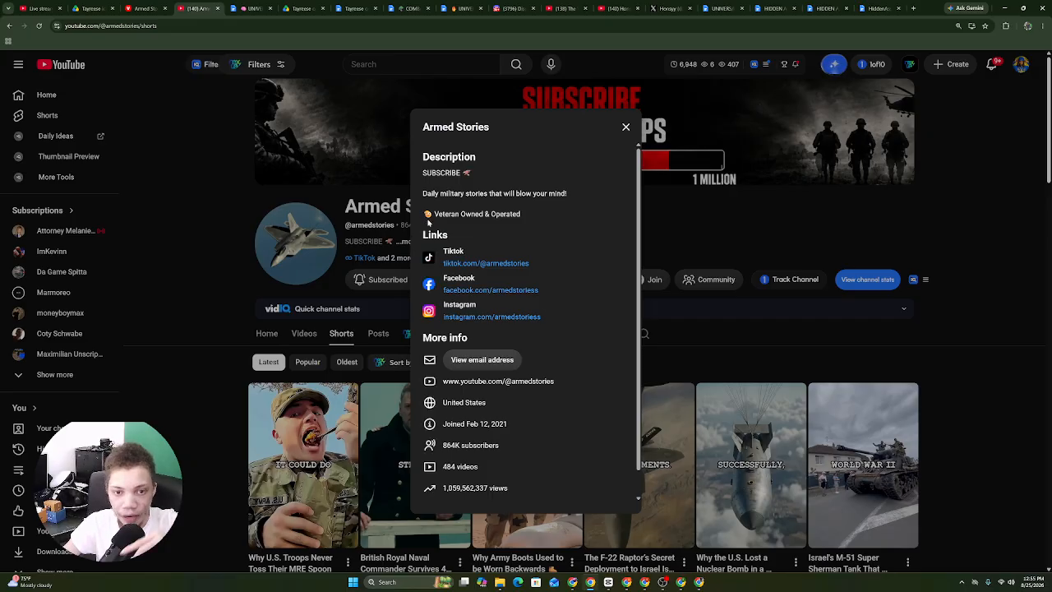
pyautogui.moveTo(419, 131); pyautogui.dragTo(496, 544)
pyautogui.click(262, 386)
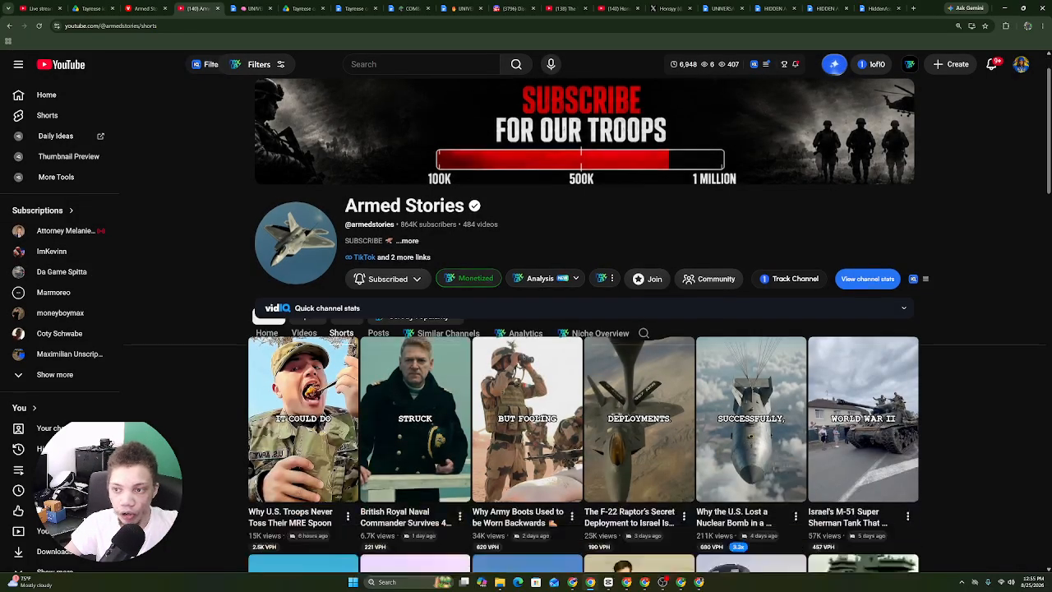
pyautogui.scroll(-6, 664, 238)
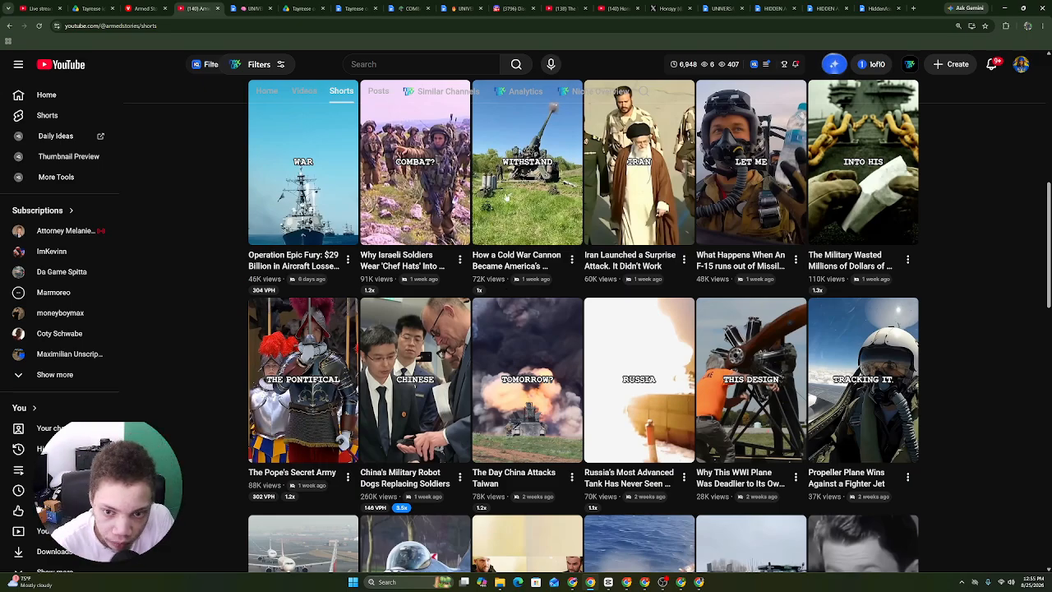
pyautogui.scroll(1, 584, 325)
# Show your channel's Studio analytics overview with the Lifetime date range.
pyautogui.scroll(-3, 584, 325)
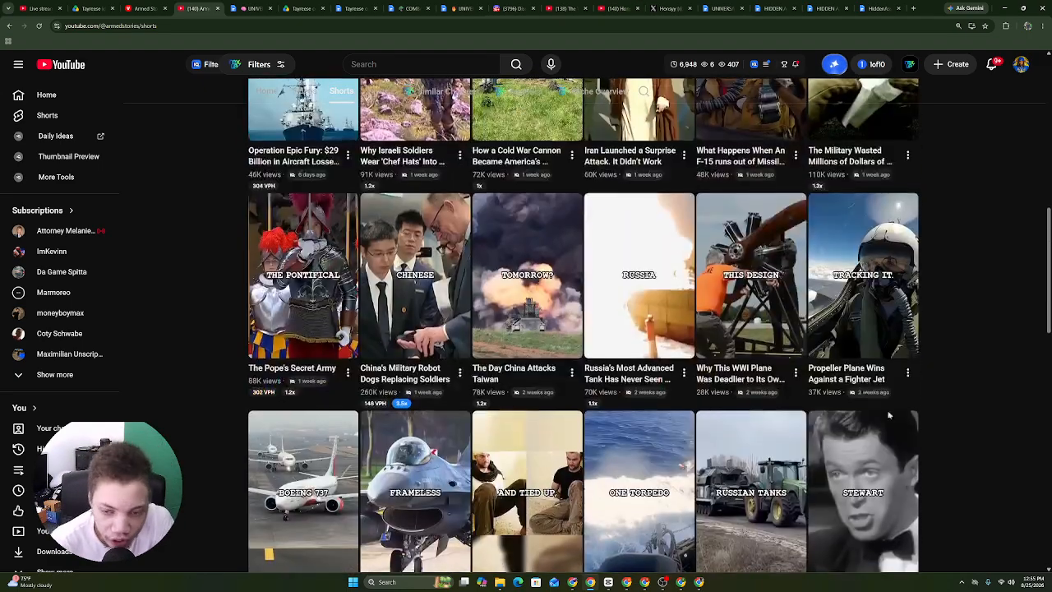
pyautogui.click(641, 581)
pyautogui.click(626, 582)
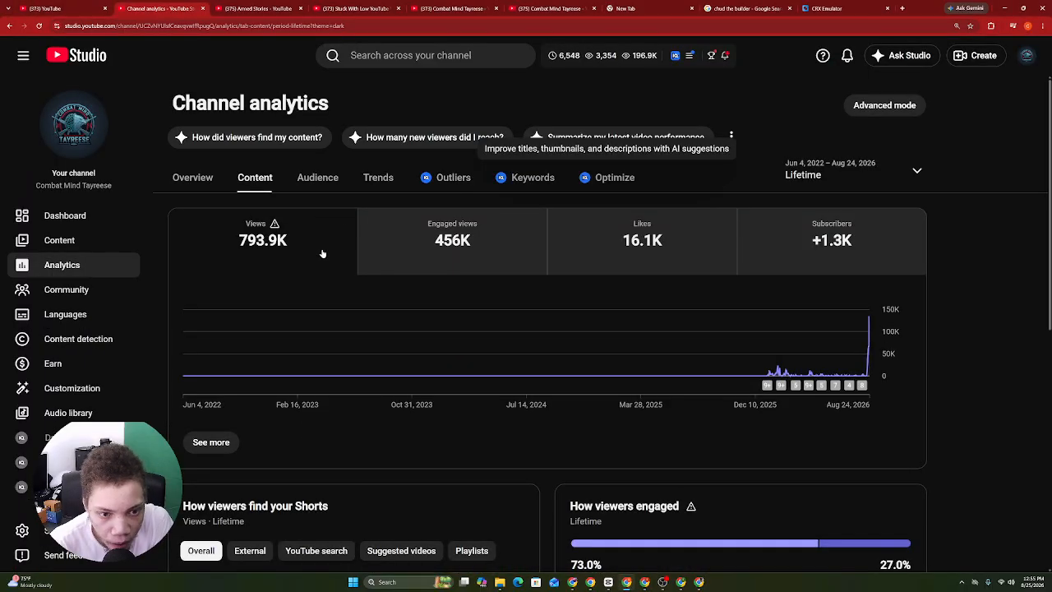
pyautogui.click(188, 177)
pyautogui.scroll(-5, 616, 250)
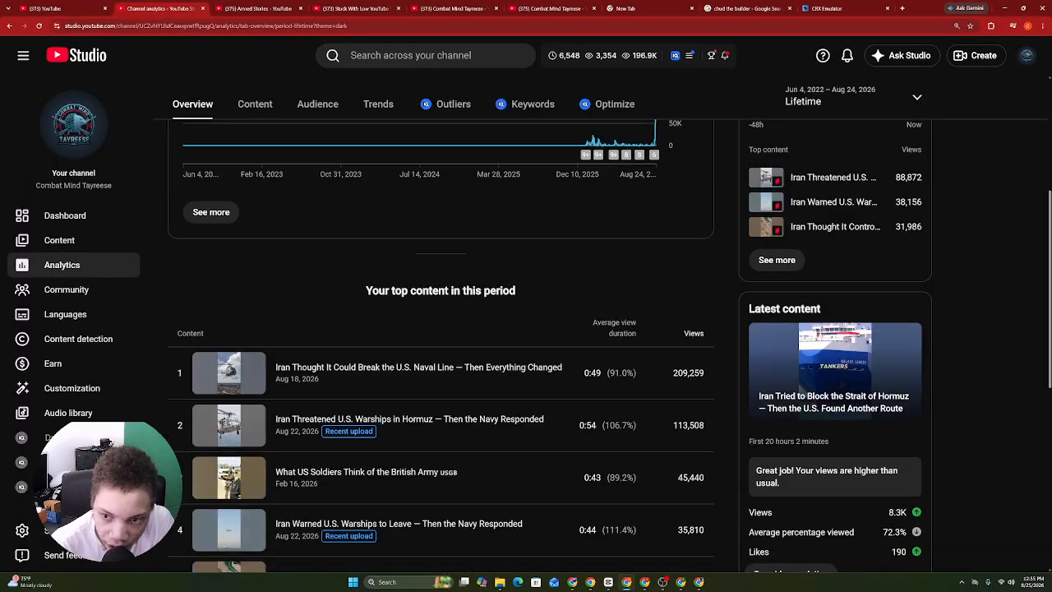
pyautogui.scroll(4, 740, 206)
pyautogui.click(867, 146)
pyautogui.click(817, 224)
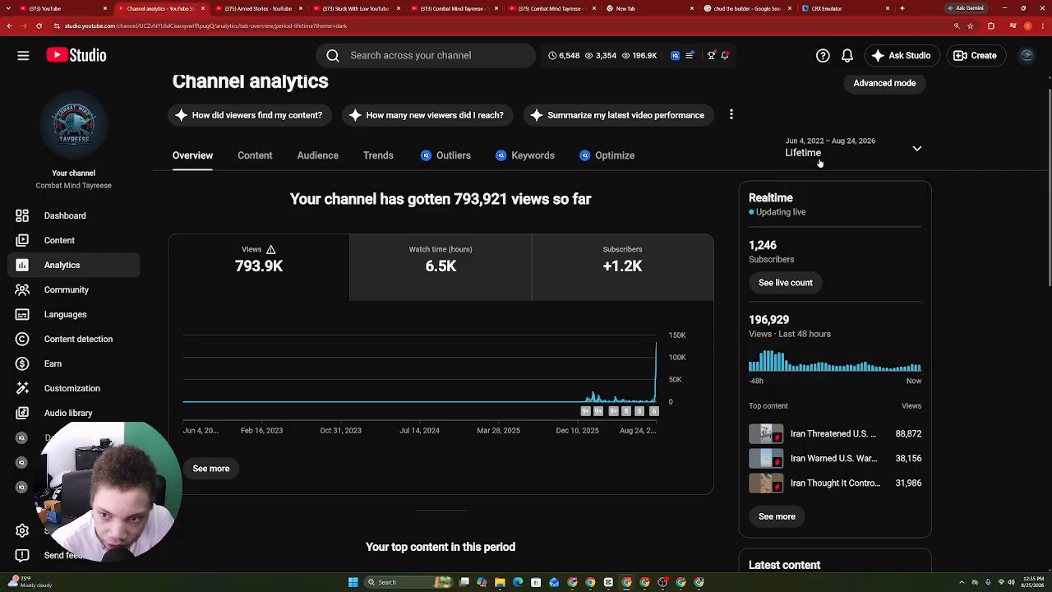
pyautogui.scroll(-8, 819, 162)
pyautogui.scroll(-2, 816, 271)
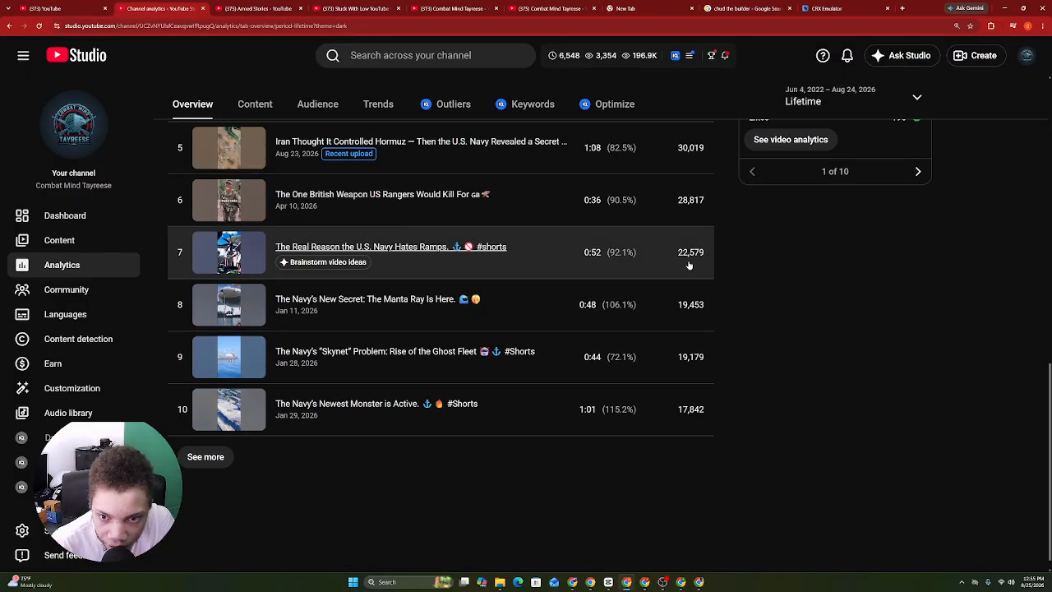
# Page through your channel's Shorts list in Studio Content, then go back to a YouTube tab.
pyautogui.click(66, 250)
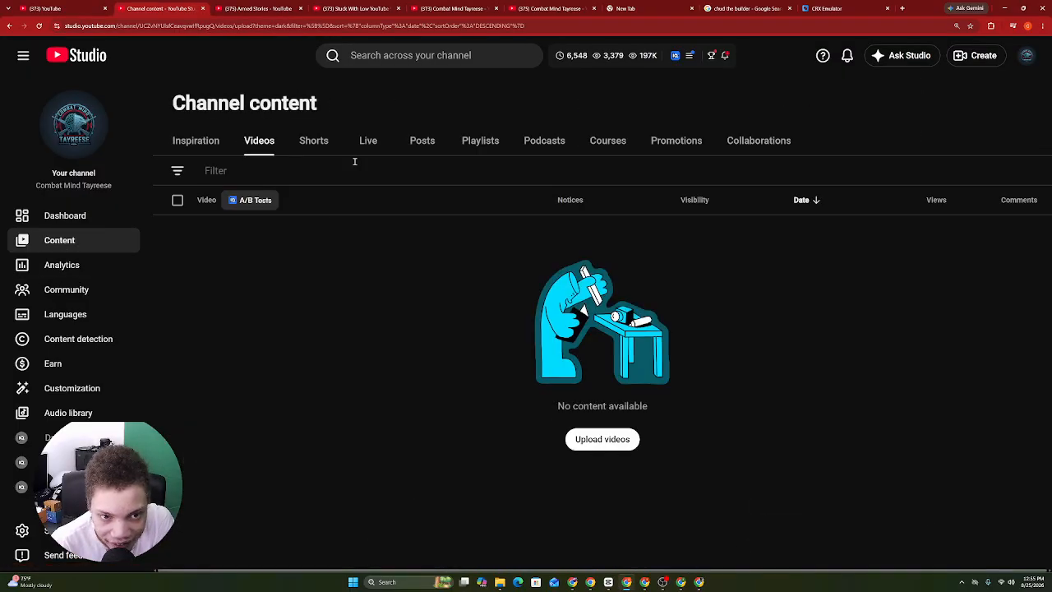
pyautogui.click(322, 142)
pyautogui.scroll(-20, 1027, 265)
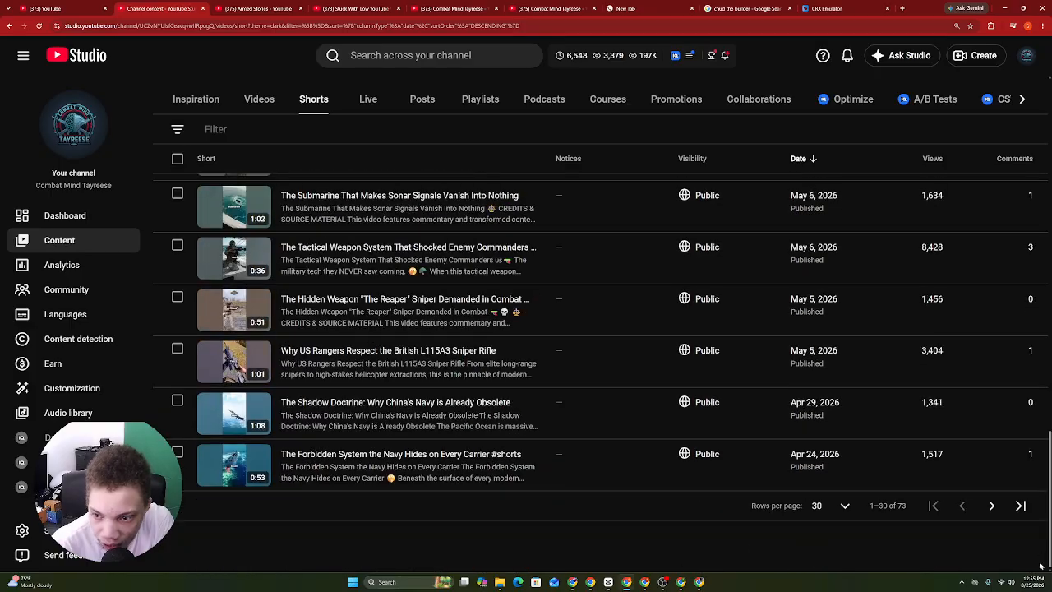
pyautogui.click(991, 506)
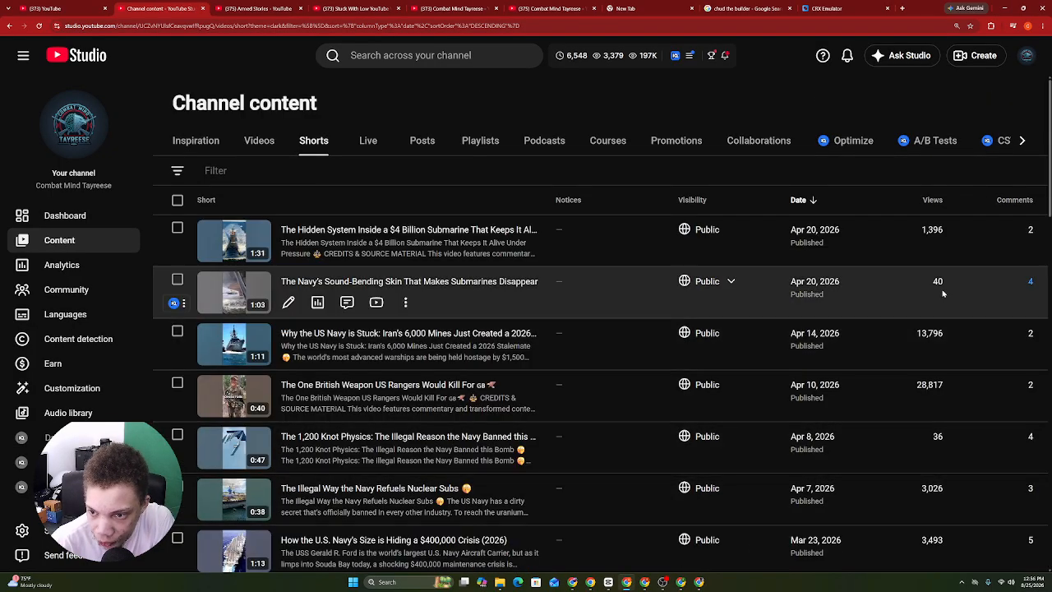
pyautogui.scroll(-20, 942, 293)
pyautogui.click(963, 505)
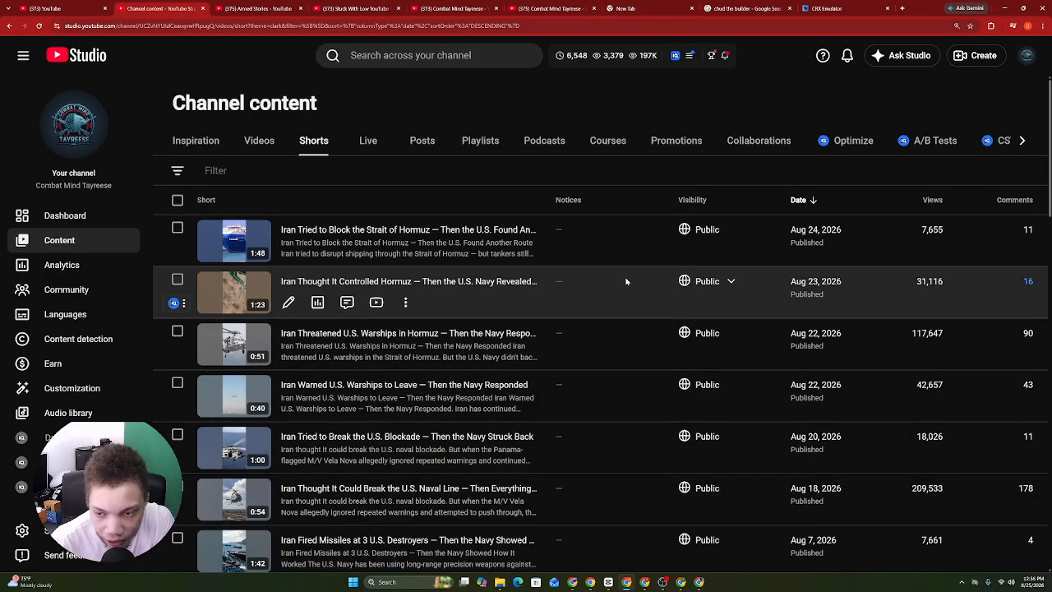
pyautogui.click(216, 7)
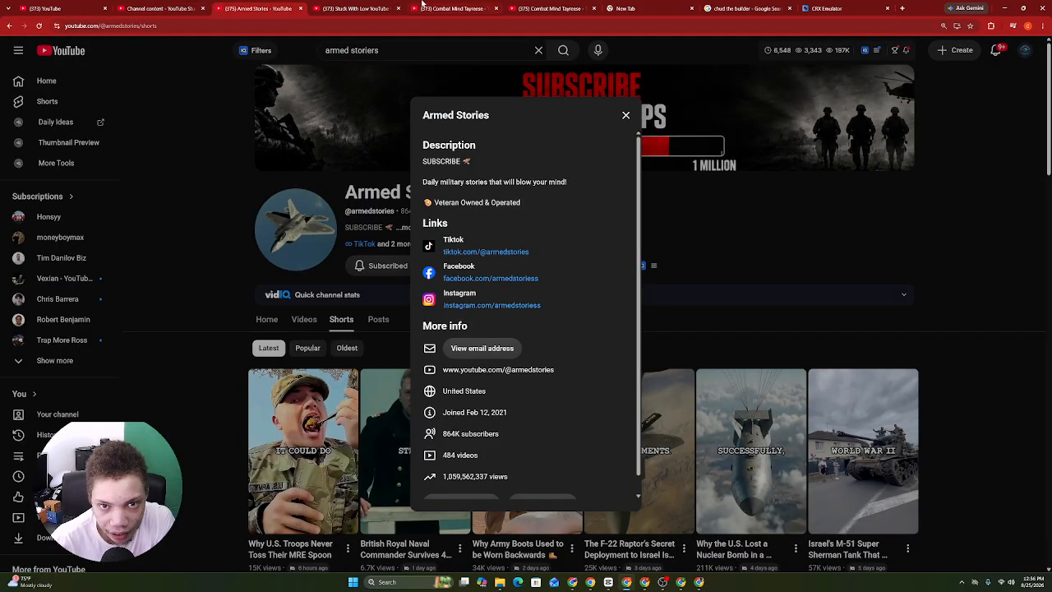
# Search YouTube for 'spooky reads' and list the Spooky Reads channel's Shorts.
pyautogui.click(422, 7)
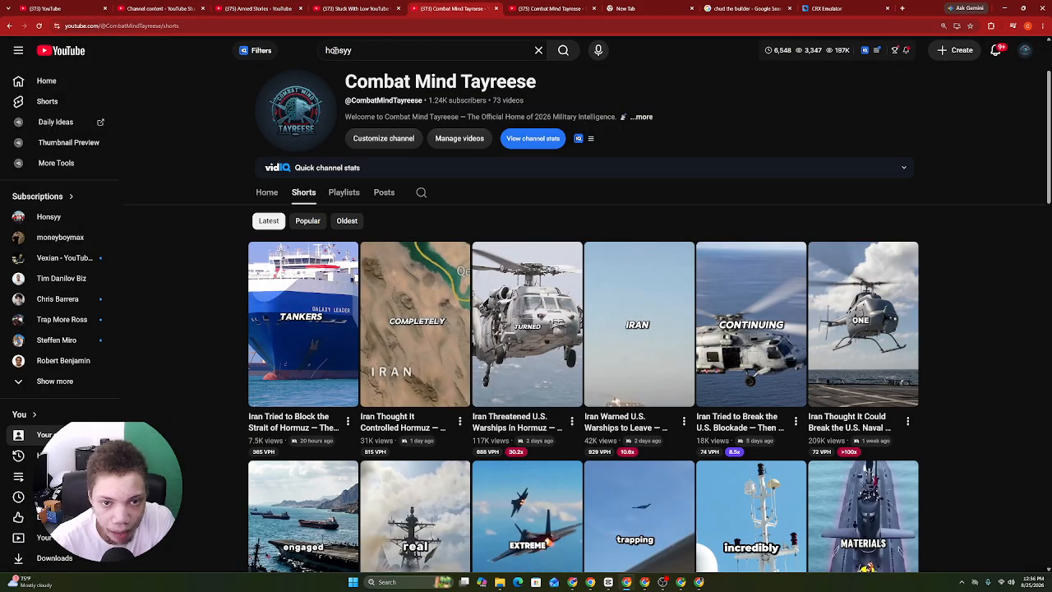
pyautogui.click(337, 50)
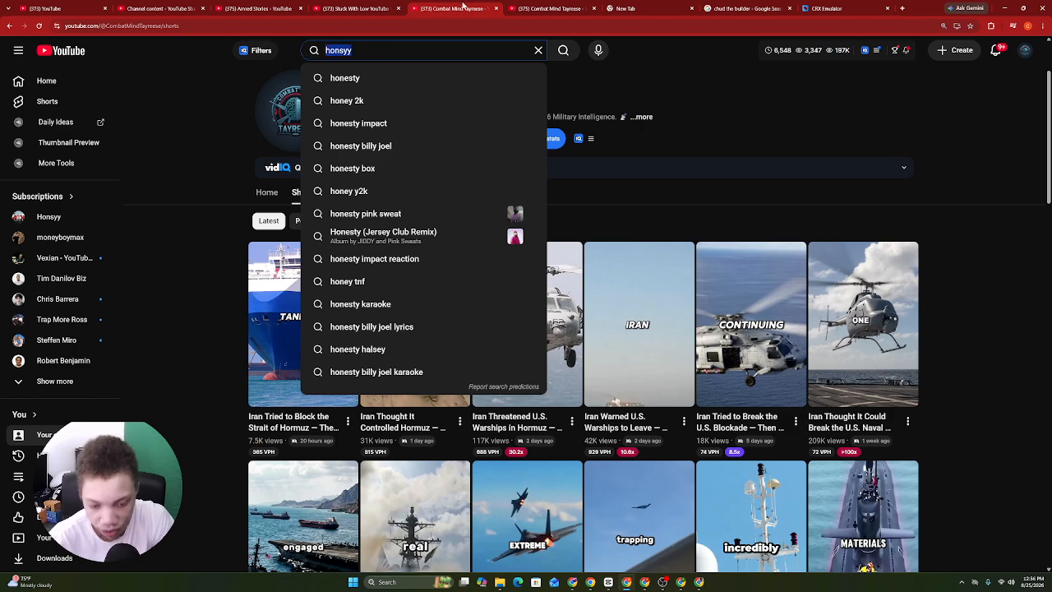
pyautogui.write('spooky ')
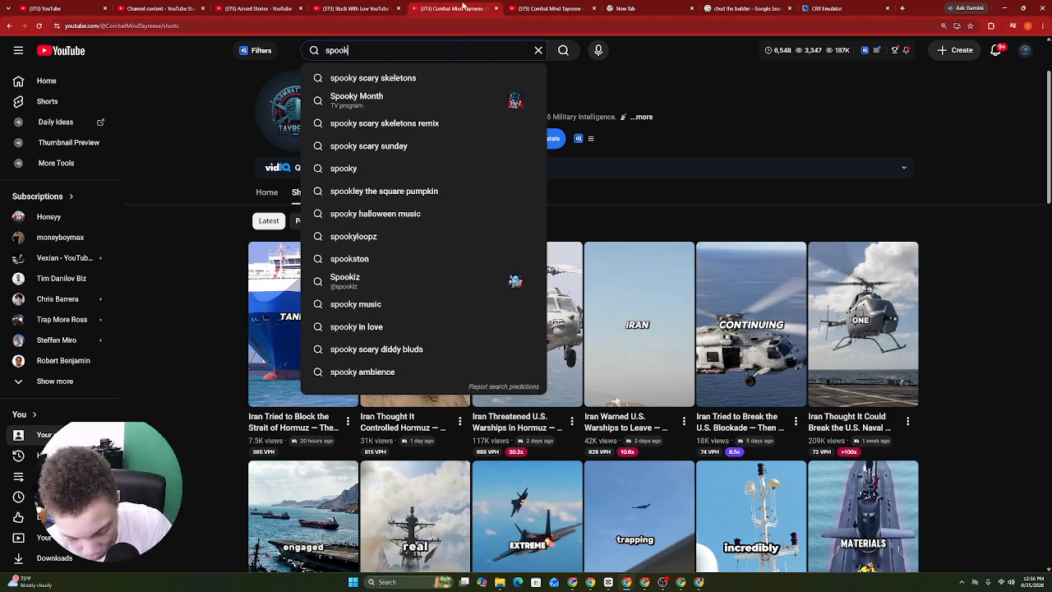
pyautogui.write('reads')
pyautogui.press('Return')
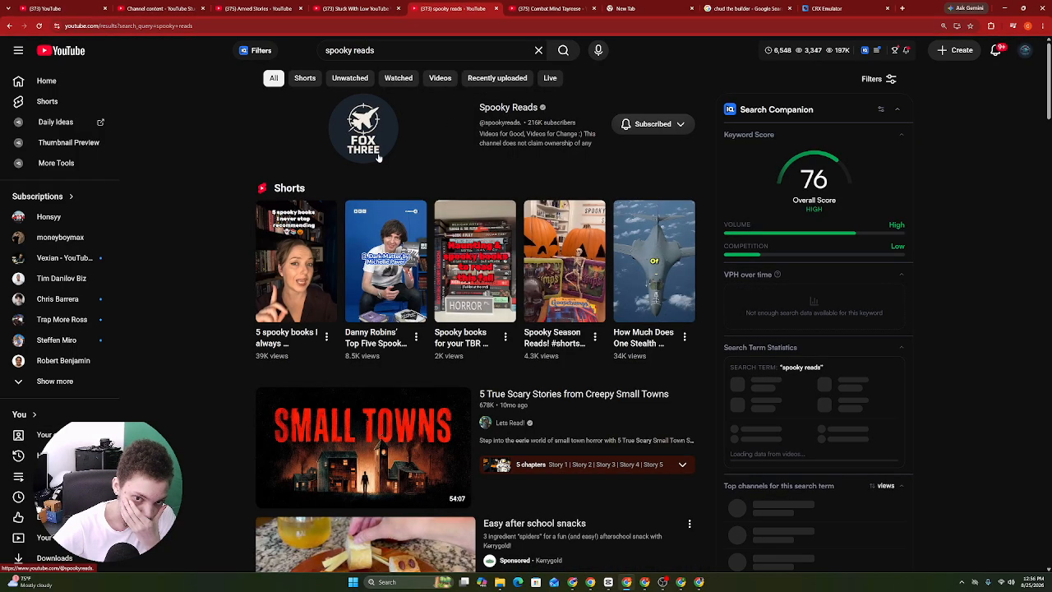
pyautogui.click(376, 158)
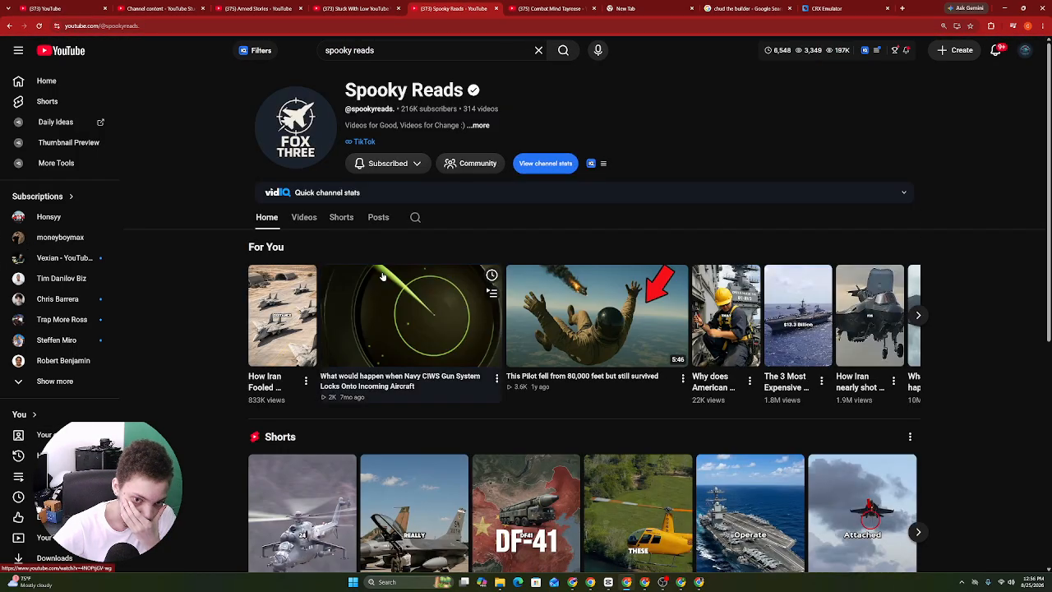
pyautogui.click(341, 217)
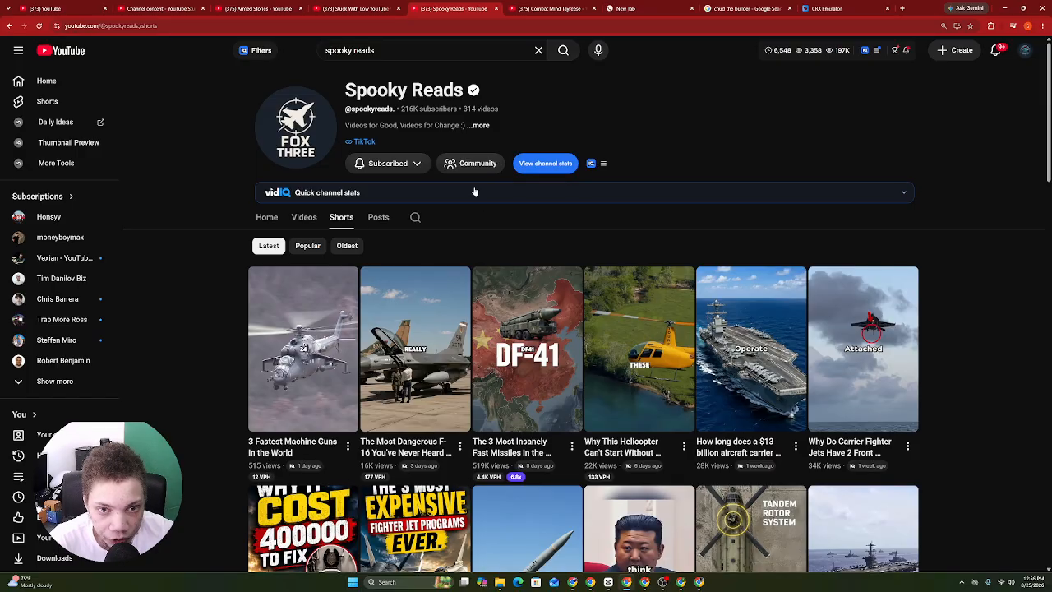
# Check the Spooky Reads channel stats (216K subscribers, 314 videos) and scroll its Shorts.
pyautogui.click(429, 133)
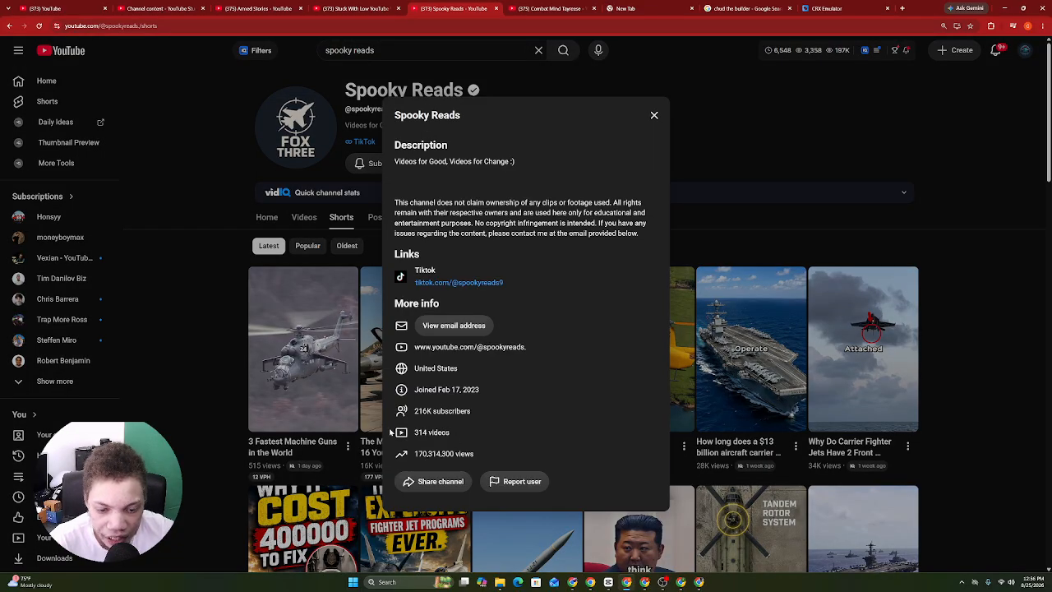
pyautogui.moveTo(391, 433); pyautogui.dragTo(436, 443)
pyautogui.click(334, 425)
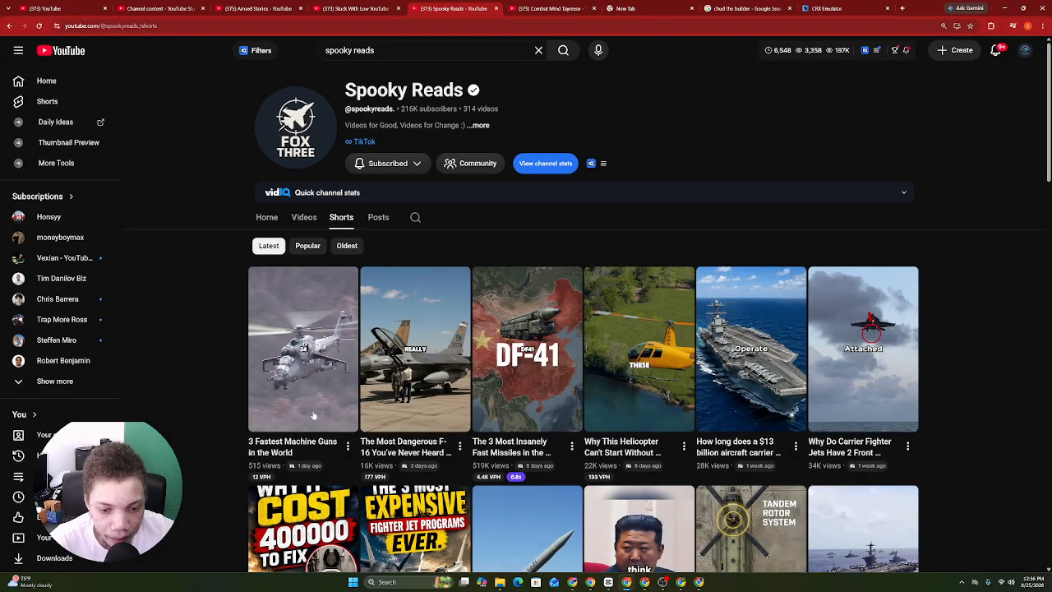
pyautogui.scroll(-5, 583, 329)
pyautogui.scroll(-7, 583, 328)
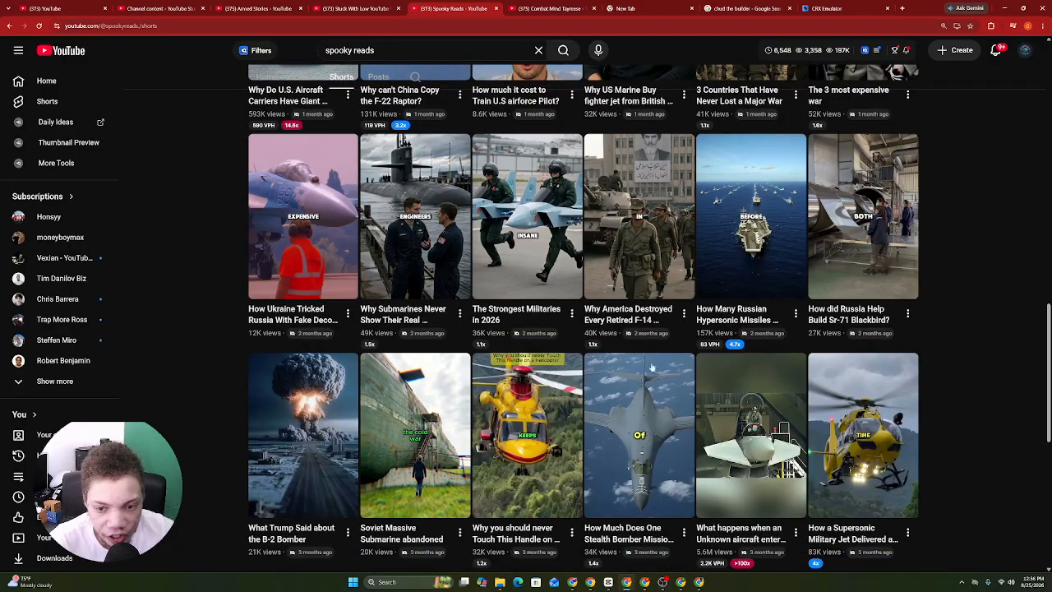
pyautogui.scroll(-4, 582, 329)
pyautogui.scroll(14, 416, 76)
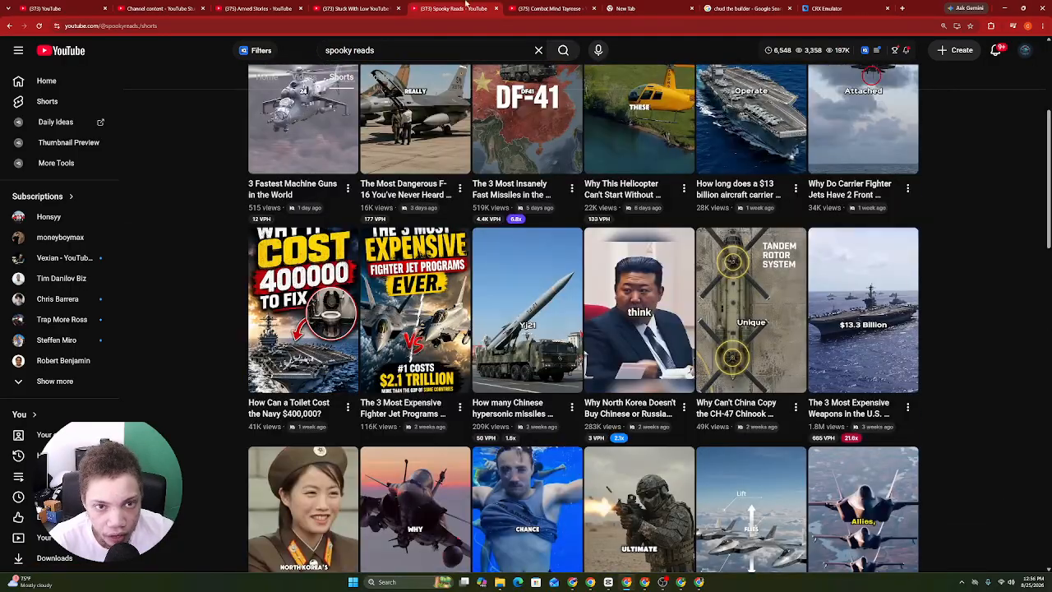
# Move to the Armed Stories tab and bring up the Universal Lane Checker prompt document.
pyautogui.hotkey('ctrl', 'shift', 'Tab')
pyautogui.hotkey('ctrl', 'shift', 'Tab')
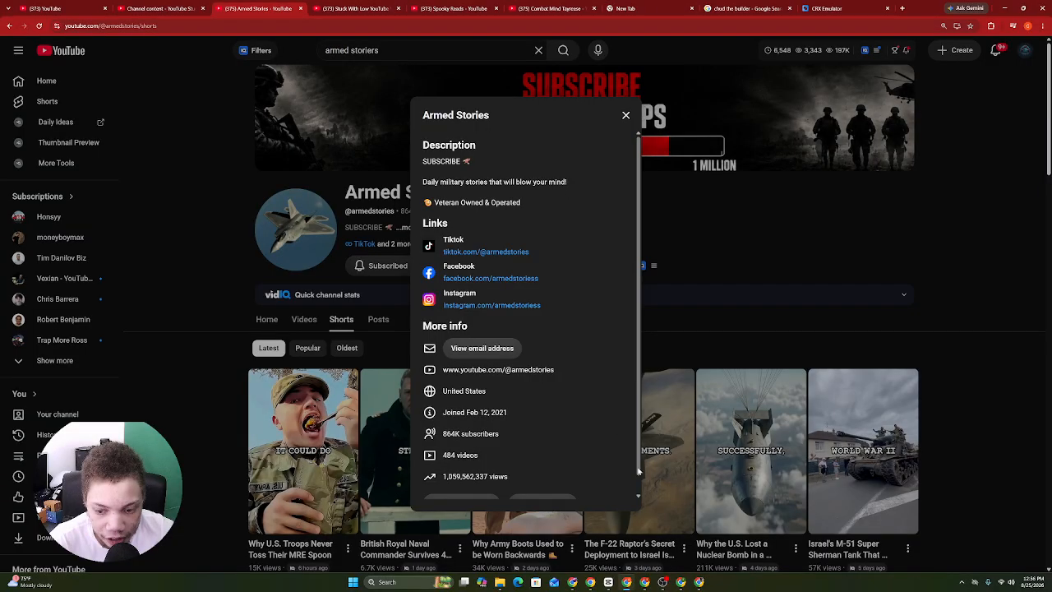
pyautogui.click(578, 585)
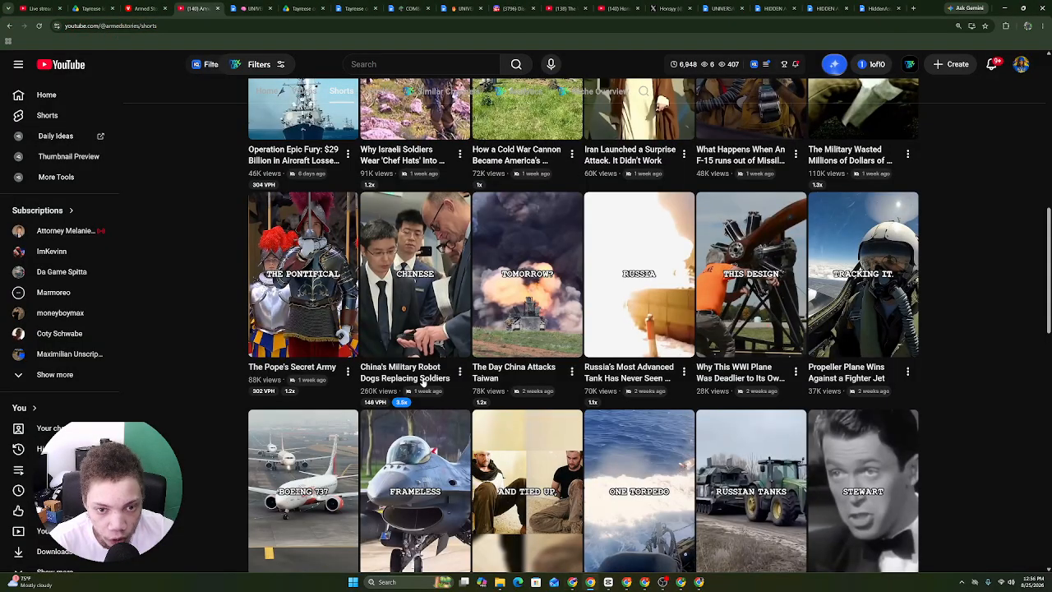
pyautogui.click(305, 7)
pyautogui.click(265, 7)
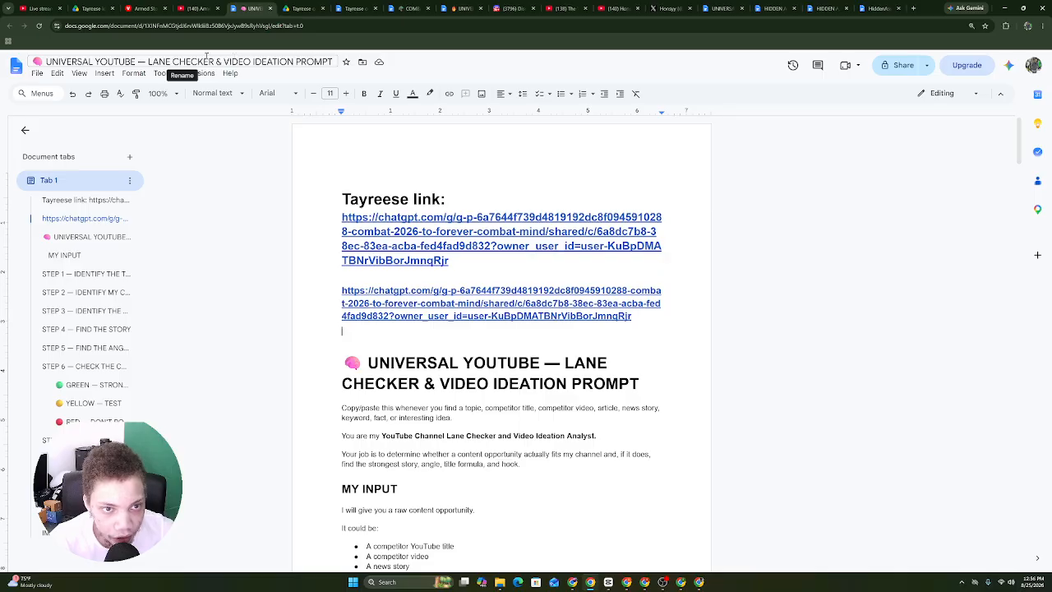
# Open the COMBAT MIND channel DNA document via the Drive folder tab.
pyautogui.click(217, 7)
pyautogui.click(300, 7)
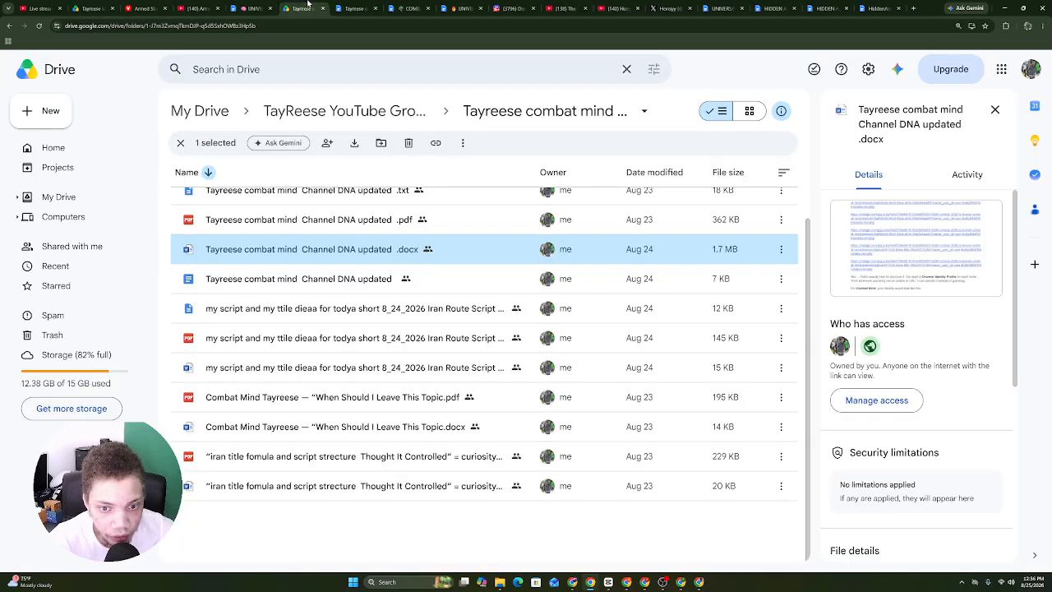
pyautogui.click(276, 5)
pyautogui.click(312, 6)
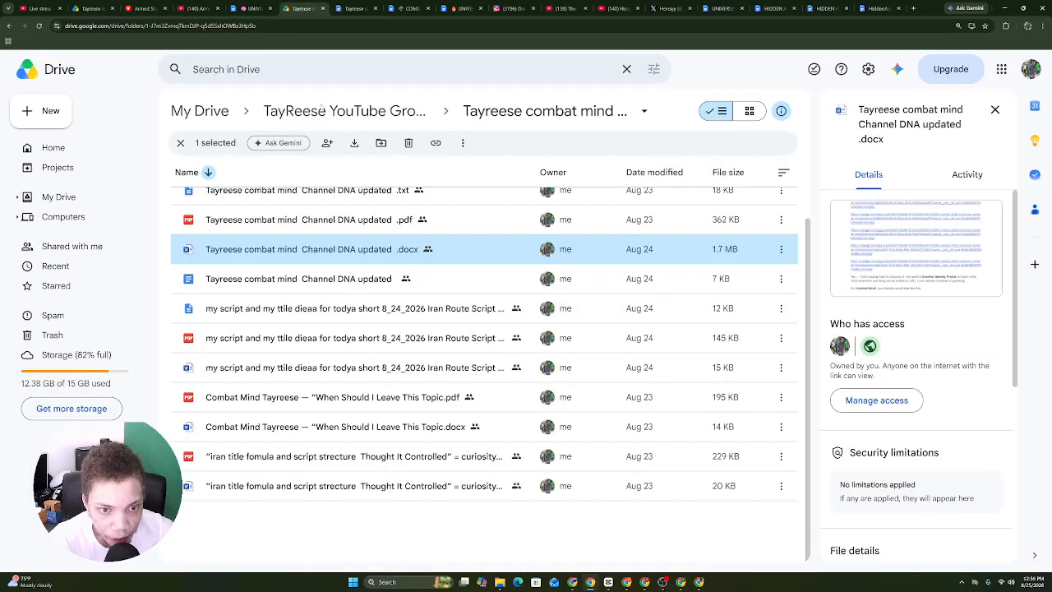
pyautogui.click(408, 8)
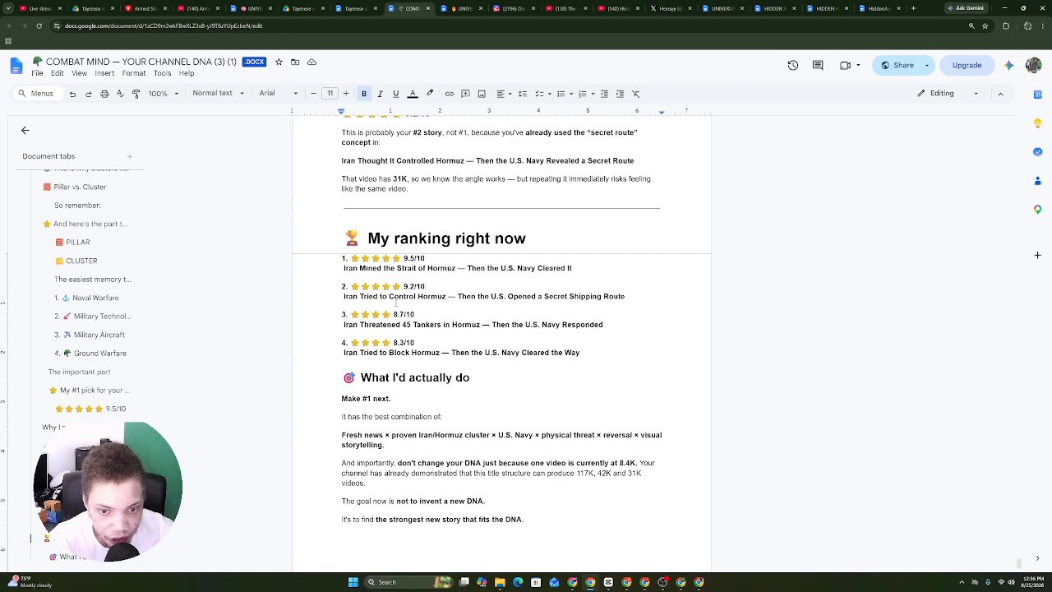
# Review the four ranked Hormuz titles by selecting each line, then return to ChatGPT.
pyautogui.moveTo(338, 247); pyautogui.dragTo(515, 238)
pyautogui.click(432, 283)
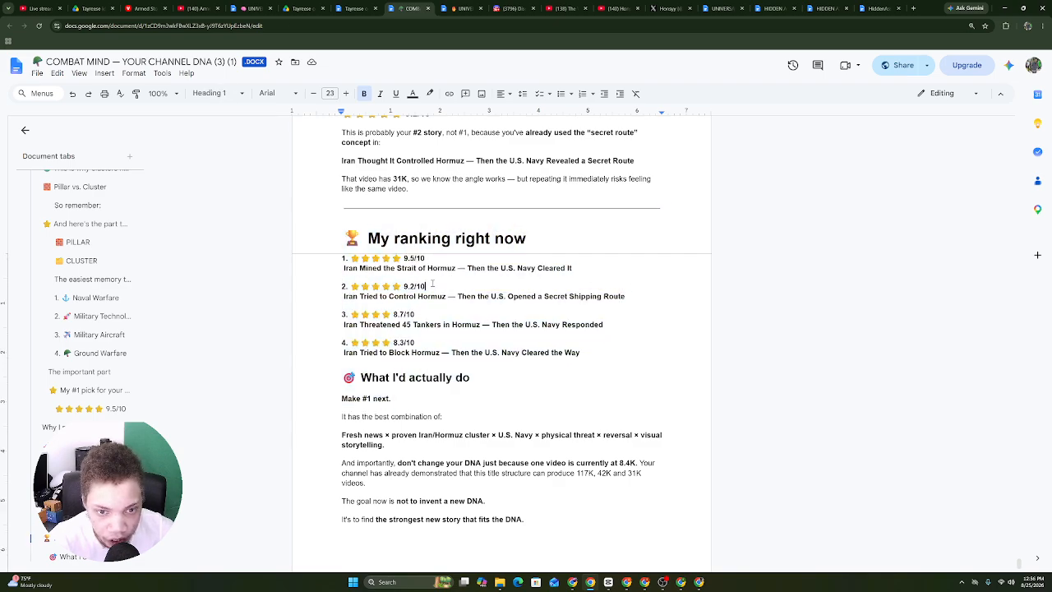
pyautogui.moveTo(351, 272); pyautogui.dragTo(643, 284)
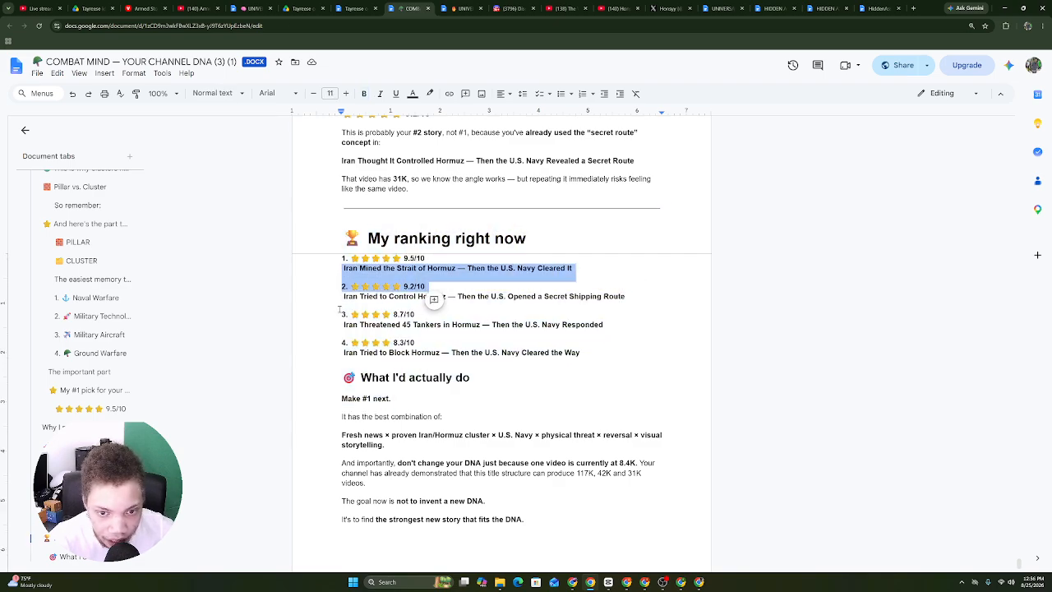
pyautogui.moveTo(341, 296); pyautogui.dragTo(646, 308)
pyautogui.moveTo(343, 325); pyautogui.dragTo(619, 328)
pyautogui.moveTo(342, 353); pyautogui.dragTo(600, 356)
pyautogui.moveTo(621, 340); pyautogui.dragTo(415, 333)
pyautogui.moveTo(329, 326); pyautogui.dragTo(353, 328)
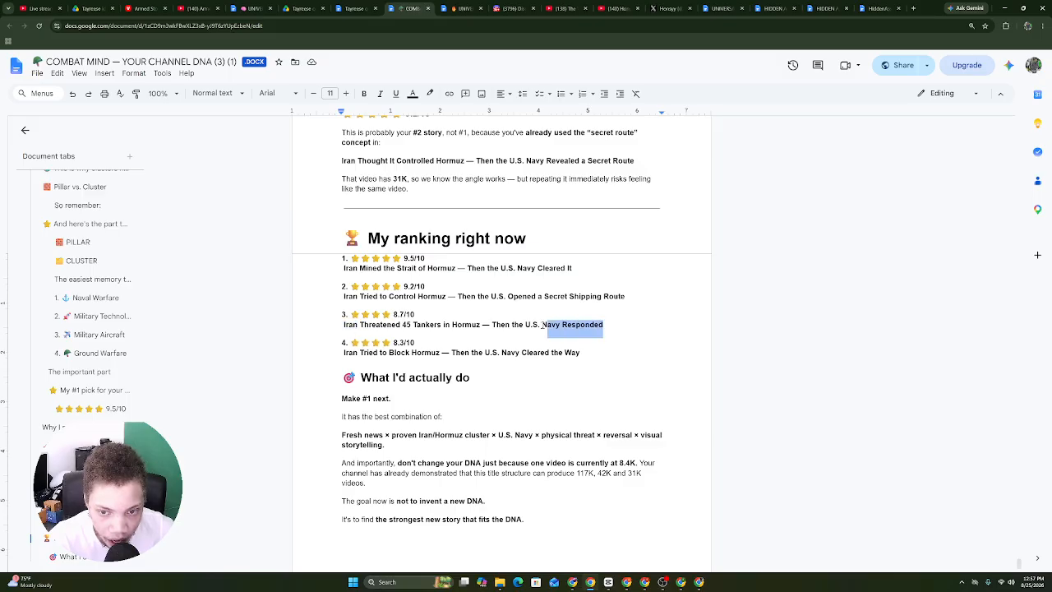
pyautogui.moveTo(541, 325); pyautogui.dragTo(354, 328)
pyautogui.click(341, 325)
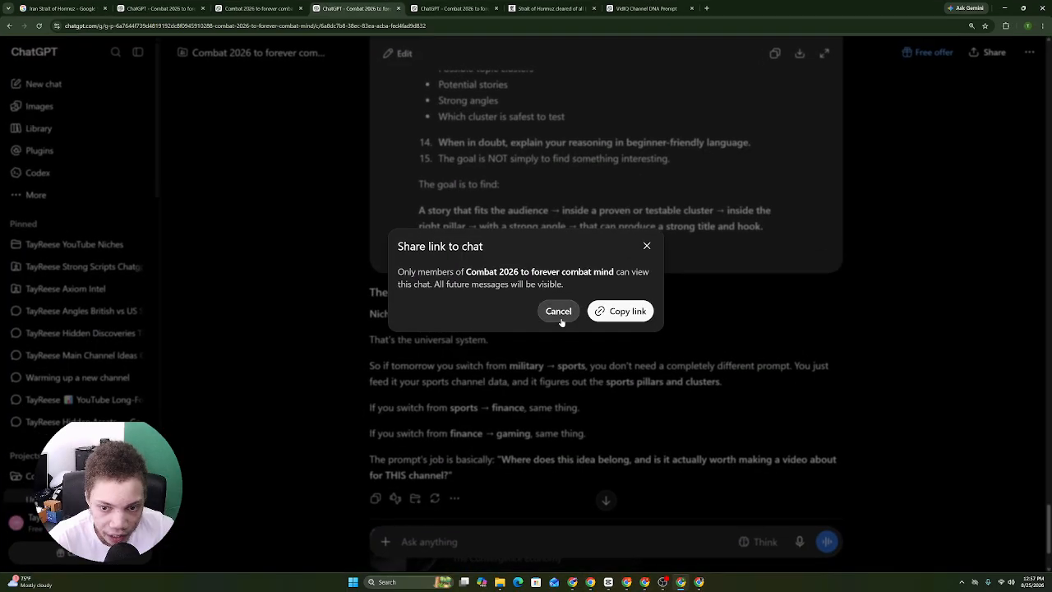
pyautogui.click(558, 310)
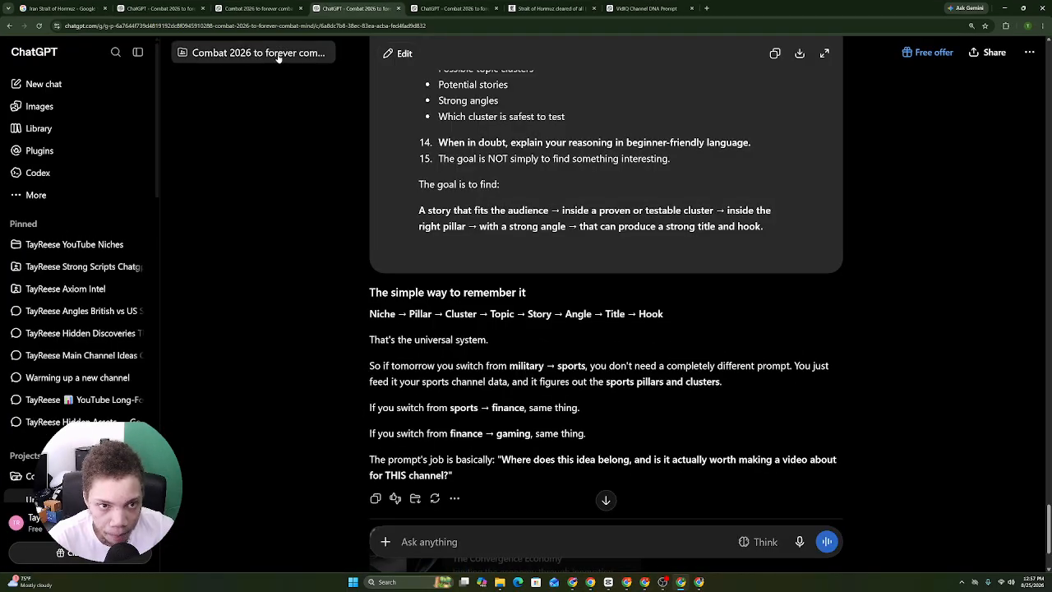
# Open the project in a new tab and dictate and send the core-keywords and title DNA request.
pyautogui.rightClick(278, 57)
pyautogui.click(329, 73)
pyautogui.click(484, 4)
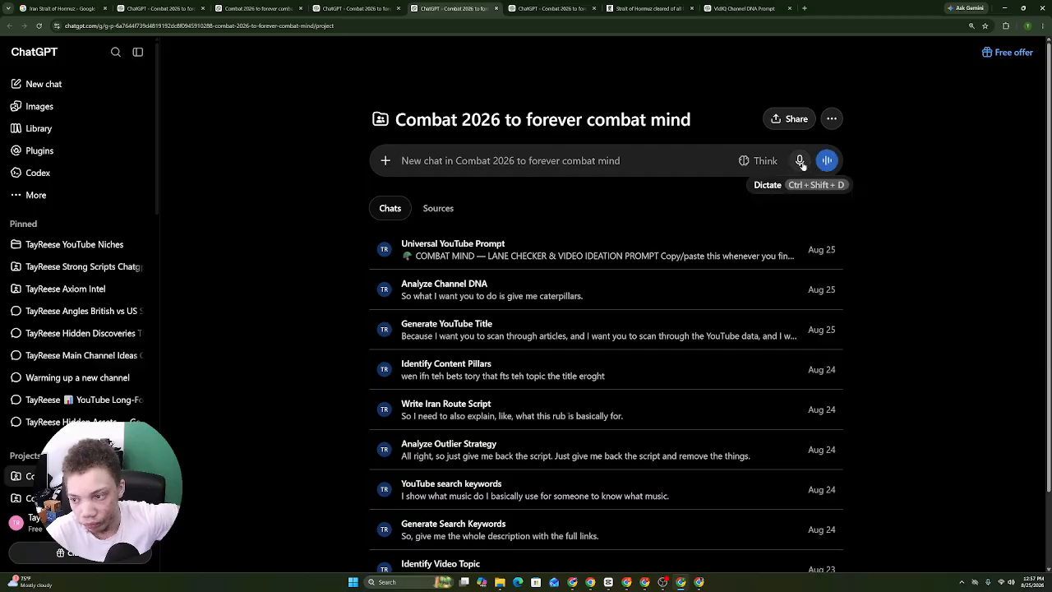
pyautogui.click(799, 161)
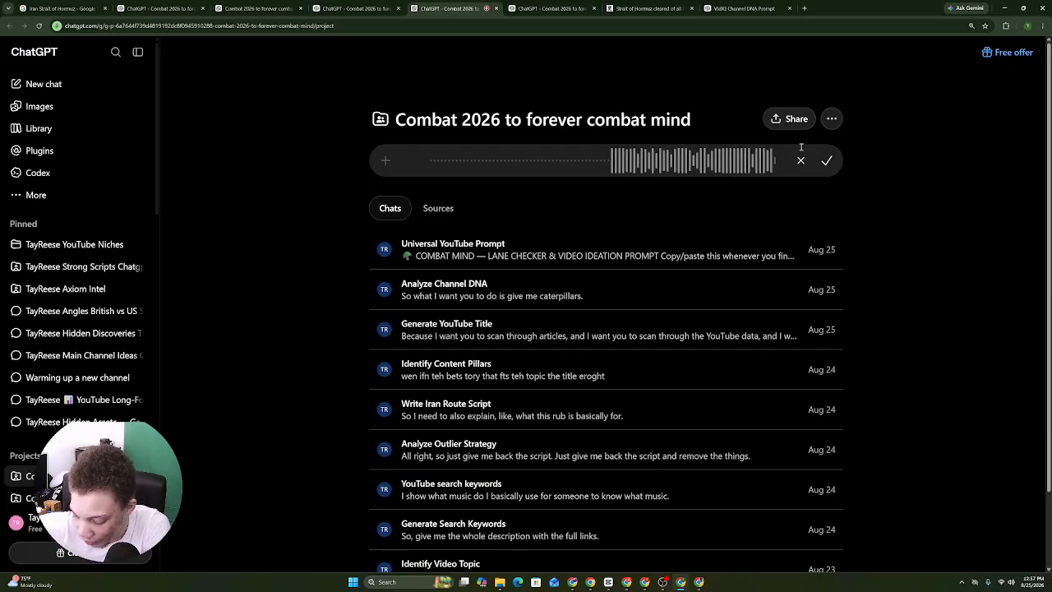
pyautogui.press('Return')
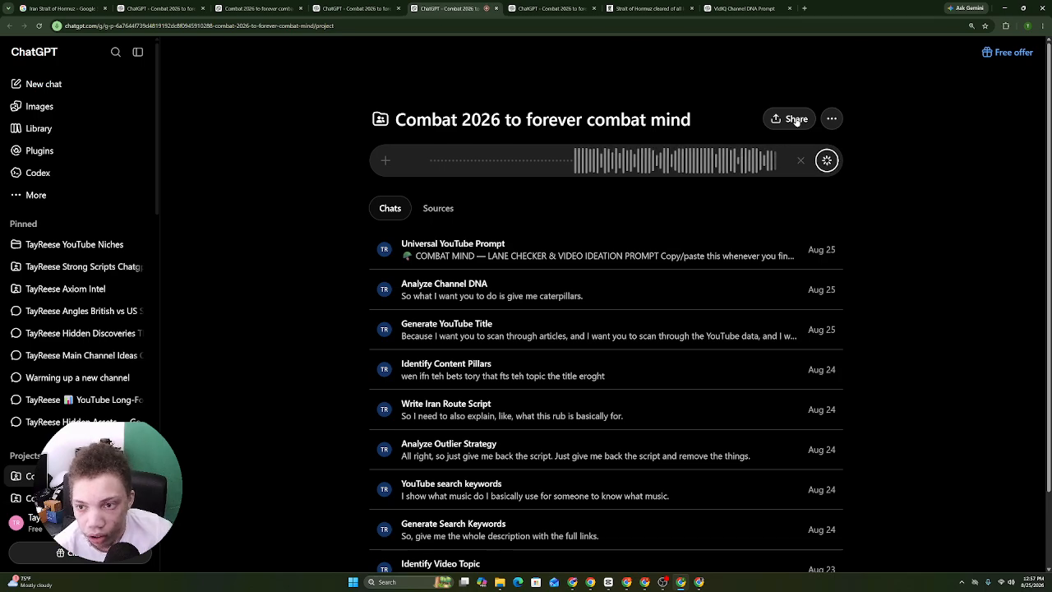
pyautogui.press('Return')
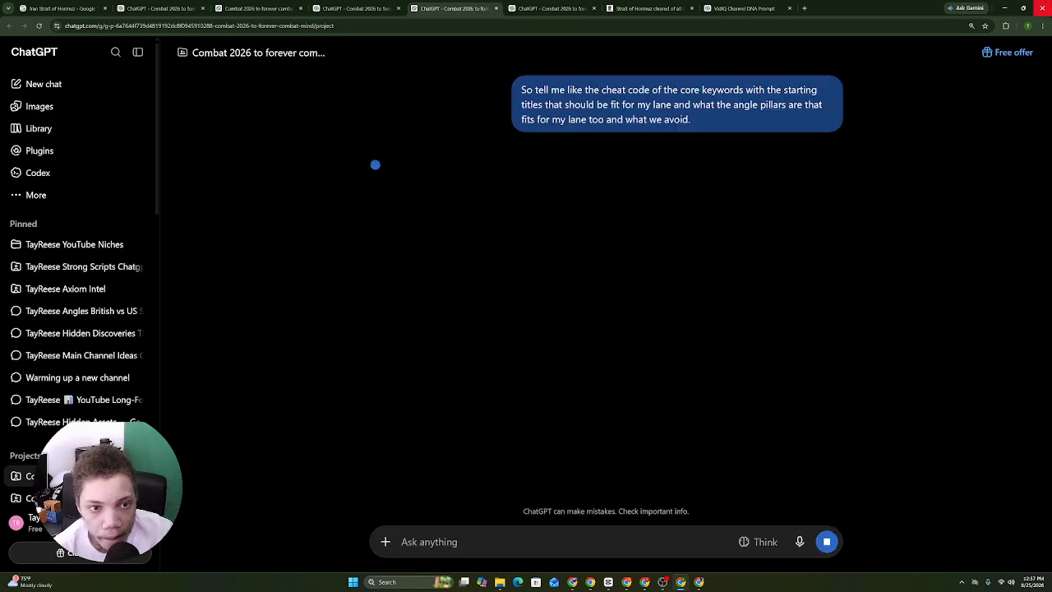
# Select and copy ChatGPT's full reply with the keyword lists and Combat Mind title DNA.
pyautogui.click(138, 52)
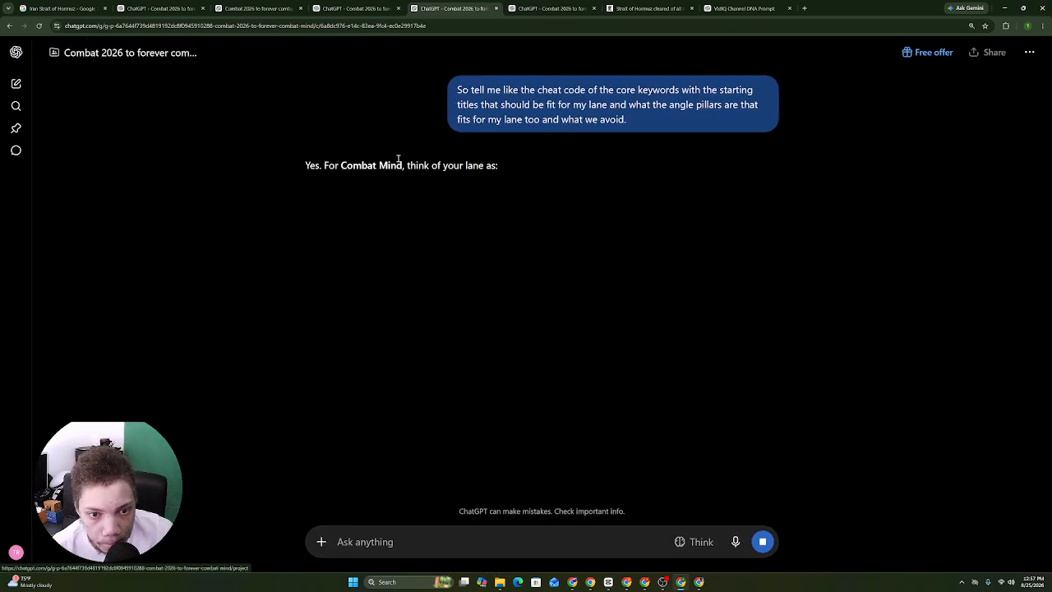
pyautogui.scroll(4, 315, 125)
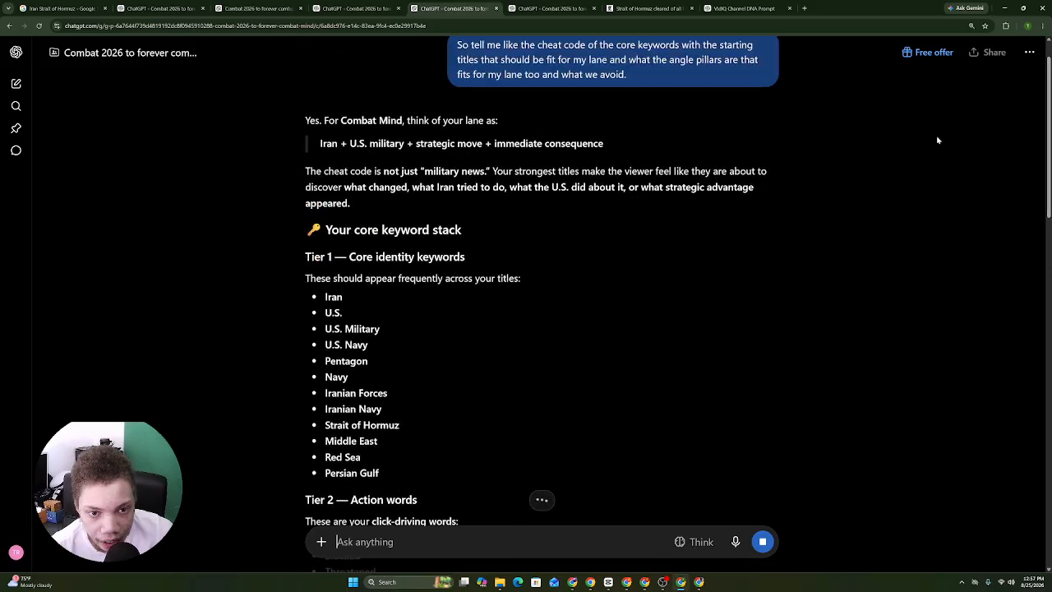
pyautogui.moveTo(286, 123); pyautogui.dragTo(333, 328)
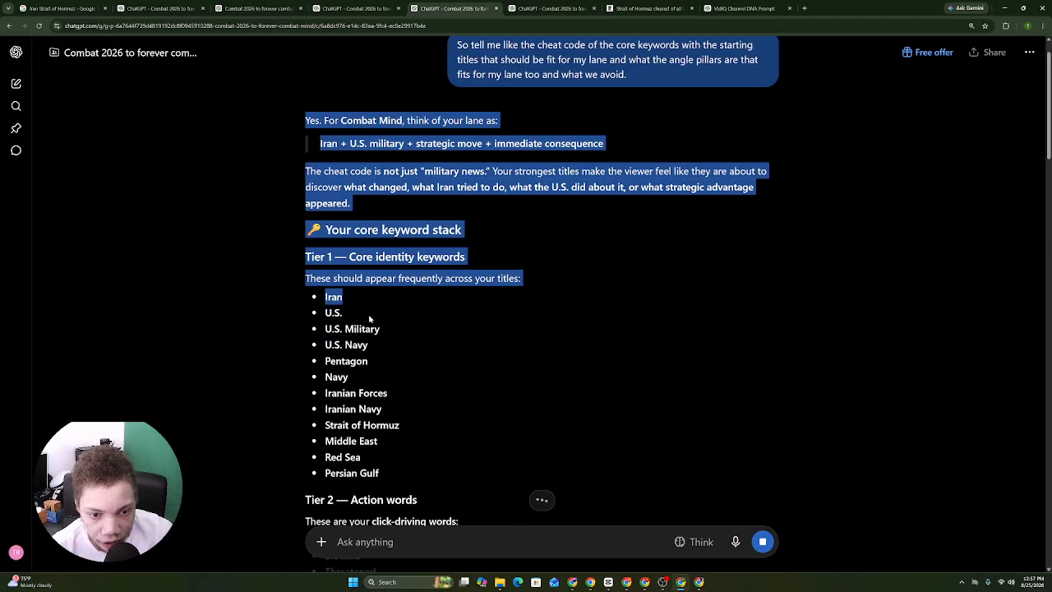
pyautogui.moveTo(423, 348); pyautogui.dragTo(341, 202)
pyautogui.moveTo(422, 177); pyautogui.dragTo(461, 546)
pyautogui.scroll(-2, 540, 388)
pyautogui.moveTo(542, 385); pyautogui.dragTo(499, 439)
pyautogui.rightClick(485, 421)
pyautogui.click(526, 433)
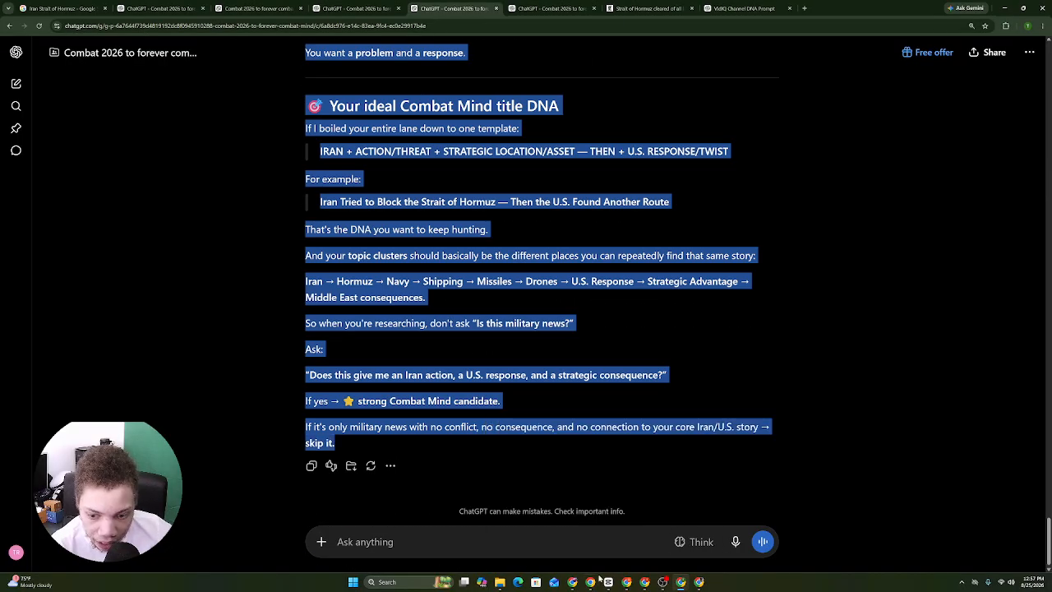
# Paste the copied reply at the end of the channel DNA document and return to ChatGPT's message box.
pyautogui.click(592, 583)
pyautogui.rightClick(474, 541)
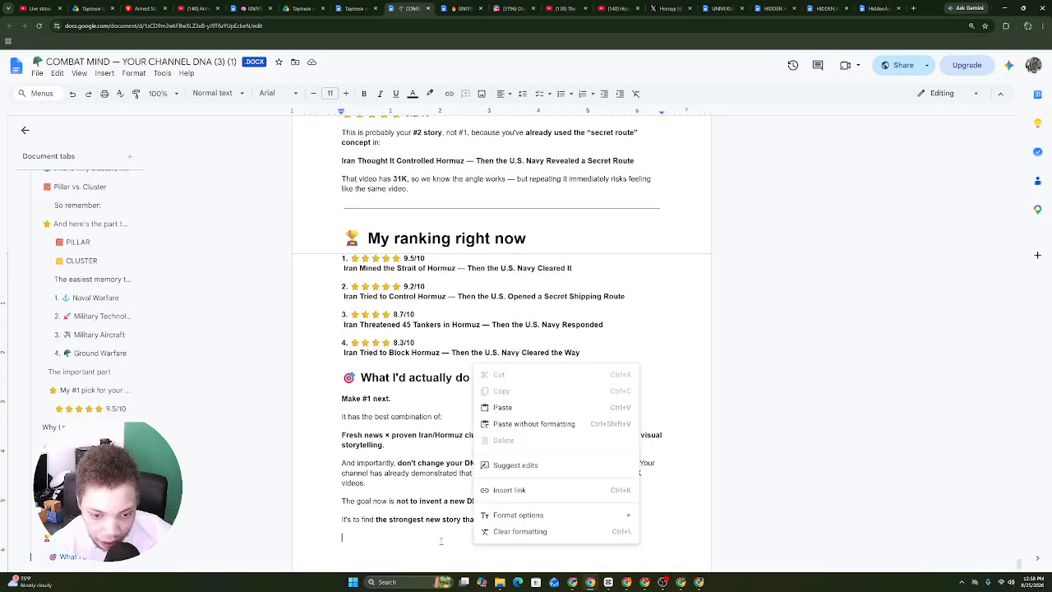
pyautogui.click(522, 408)
pyautogui.click(645, 583)
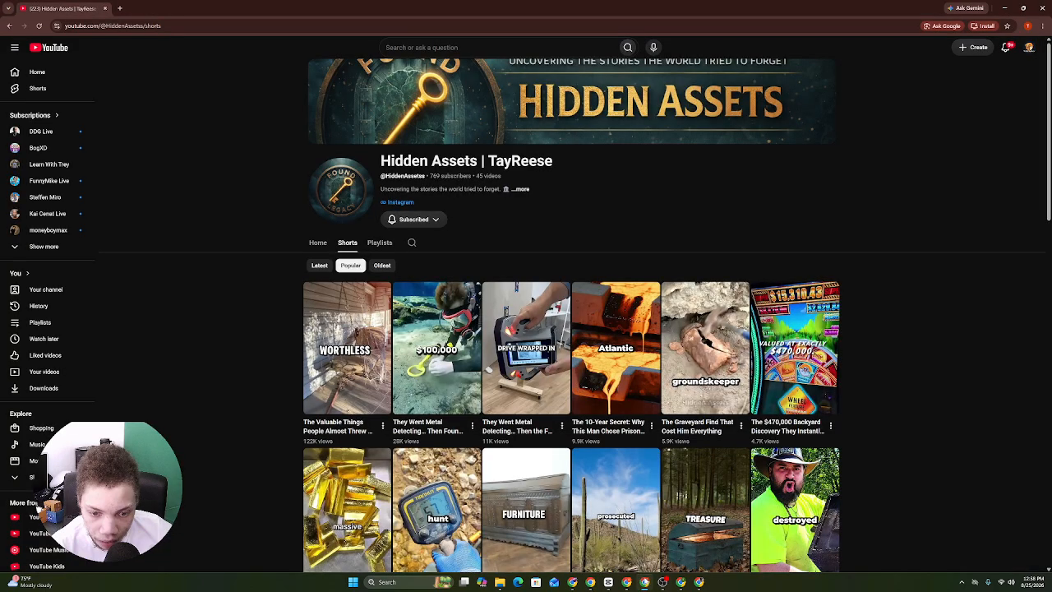
pyautogui.click(680, 582)
pyautogui.click(490, 549)
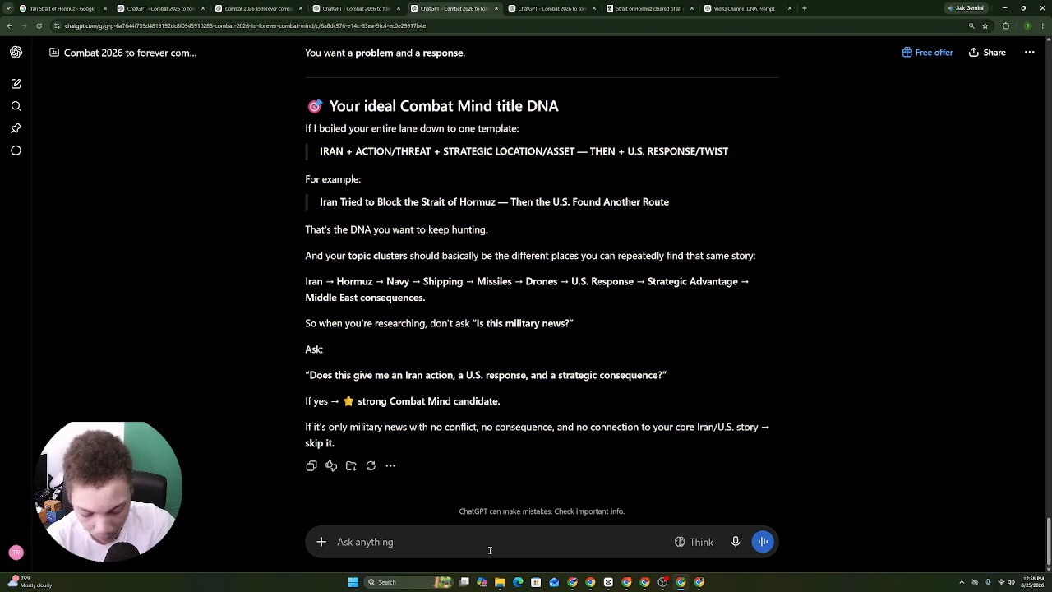
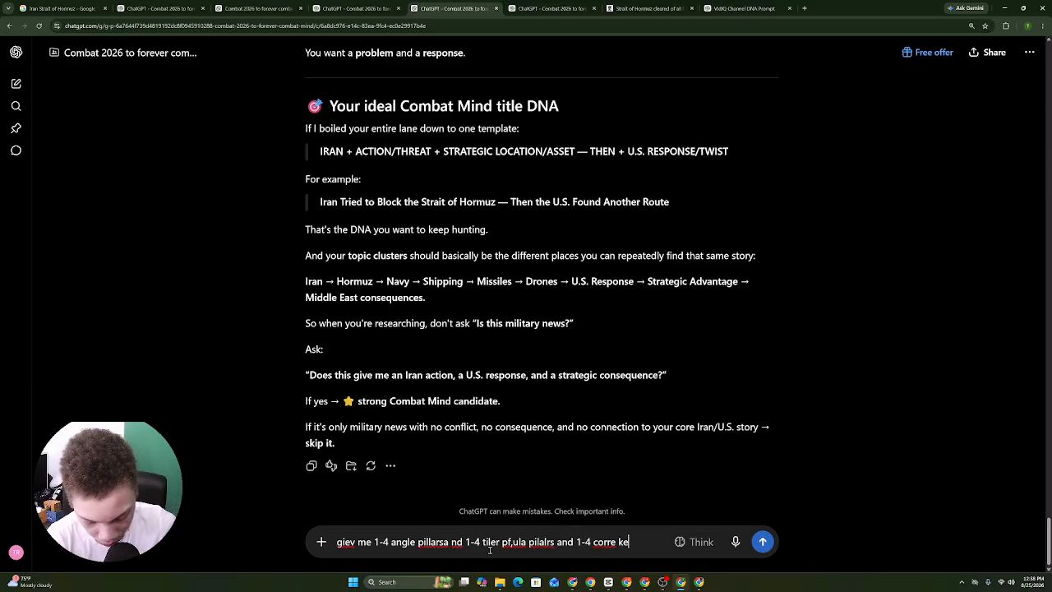
# Send the request for 1–4 angle, title formula and core keyword pillars fitting the channel's current lane.
pyautogui.write('p[ilalr thta fit my alne ri')
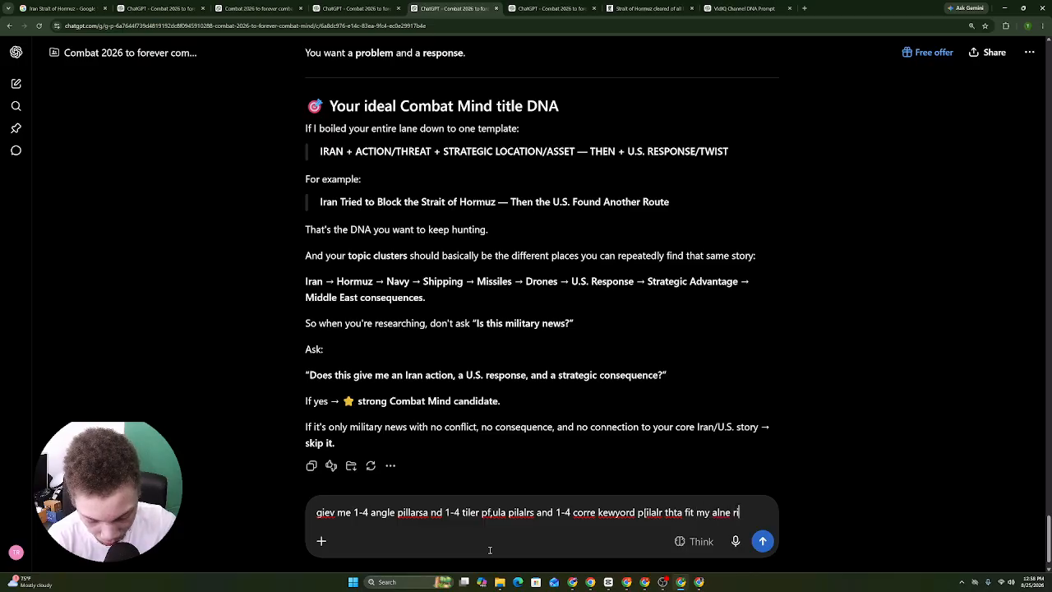
pyautogui.write('ght now')
pyautogui.press('Return')
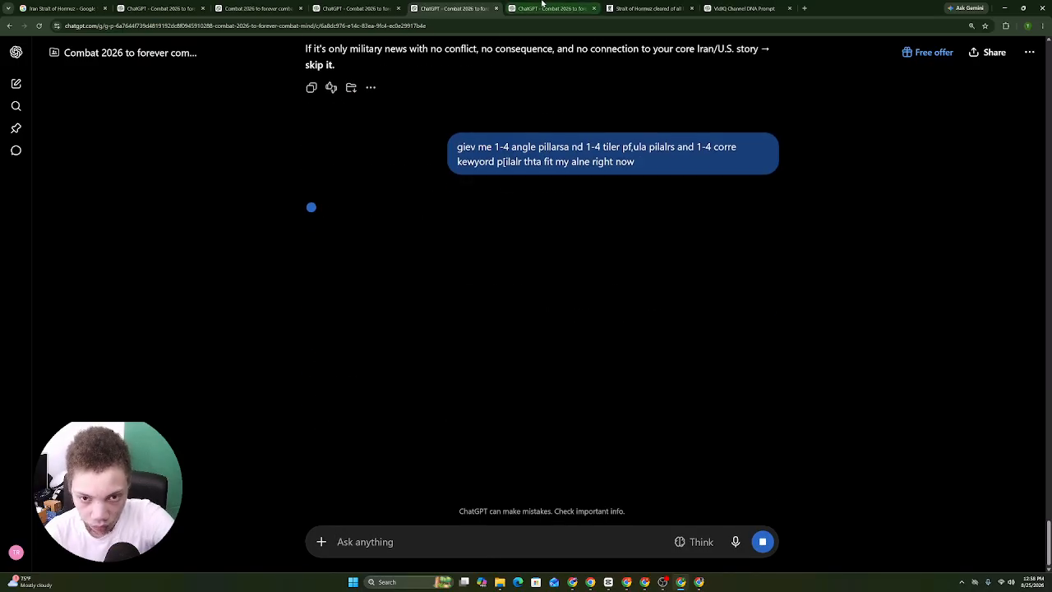
# Read through ChatGPT's reply and its Title Pillars table, highlighting passages while scrolling.
pyautogui.moveTo(296, 206); pyautogui.dragTo(456, 152)
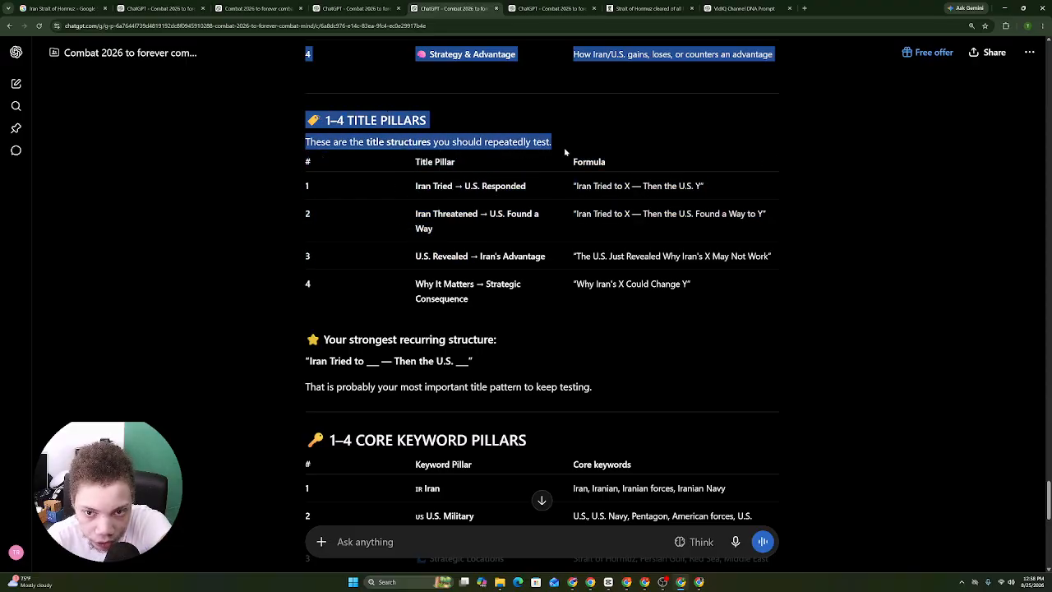
pyautogui.moveTo(565, 151); pyautogui.dragTo(646, 452)
pyautogui.scroll(-6, 534, 287)
pyautogui.scroll(-3, 455, 140)
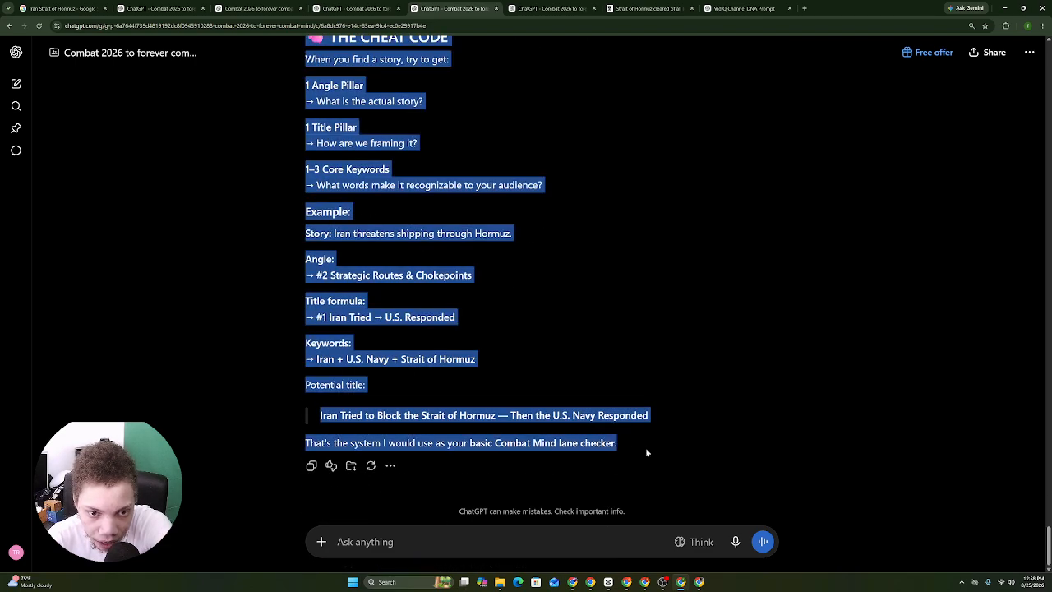
pyautogui.click(298, 125)
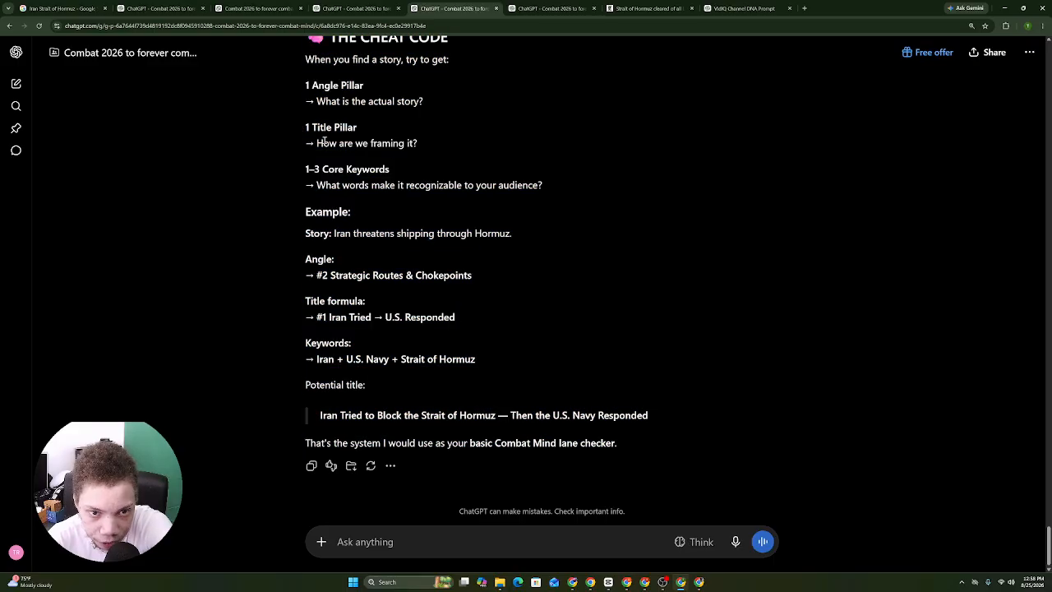
pyautogui.scroll(6, 345, 156)
pyautogui.moveTo(353, 143); pyautogui.dragTo(472, 103)
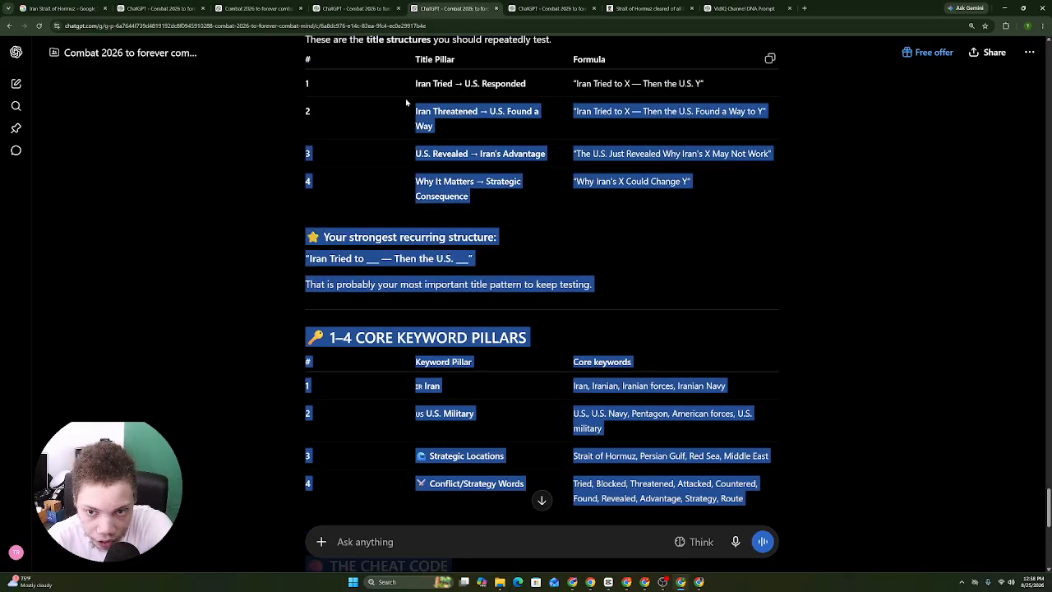
pyautogui.click(507, 137)
pyautogui.moveTo(507, 137); pyautogui.dragTo(312, 89)
pyautogui.scroll(1, 606, 218)
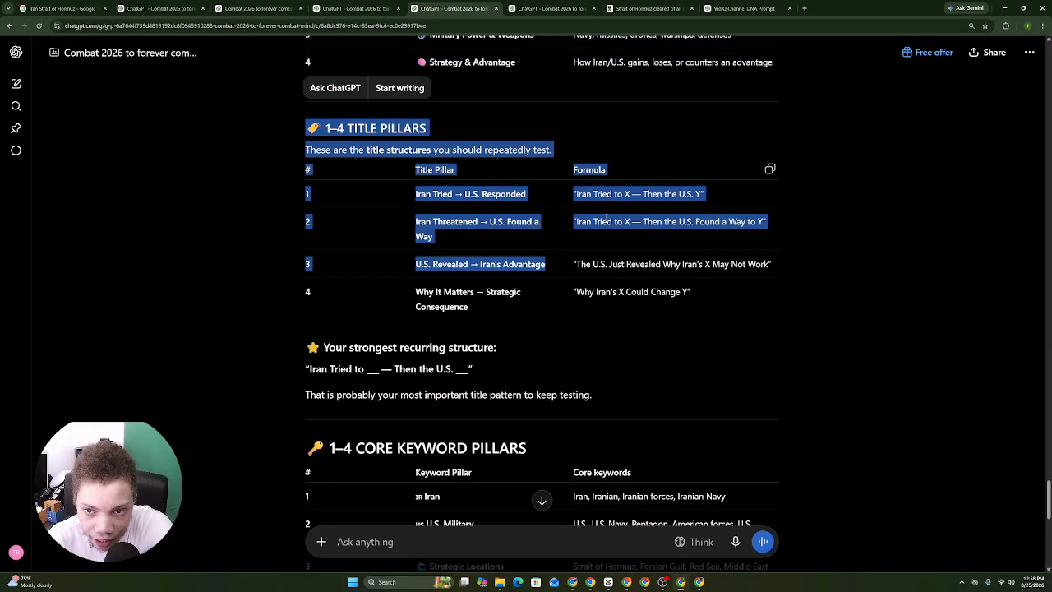
# Highlight the four title pillar formulas and the Title Pillar header, then begin dictating a follow-up.
pyautogui.tripleClick(584, 196)
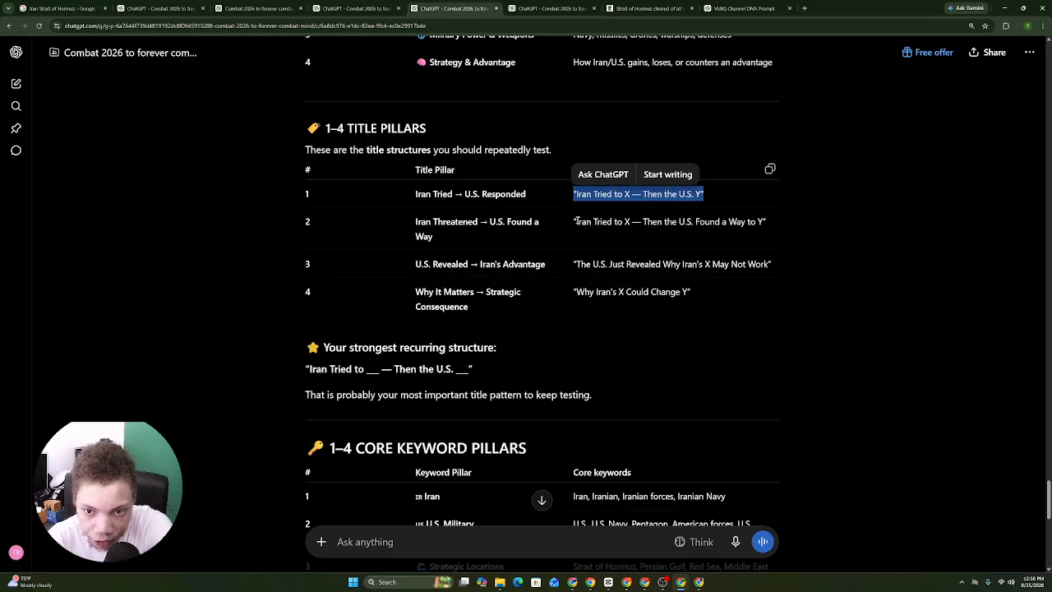
pyautogui.moveTo(577, 220); pyautogui.dragTo(755, 257)
pyautogui.click(627, 264)
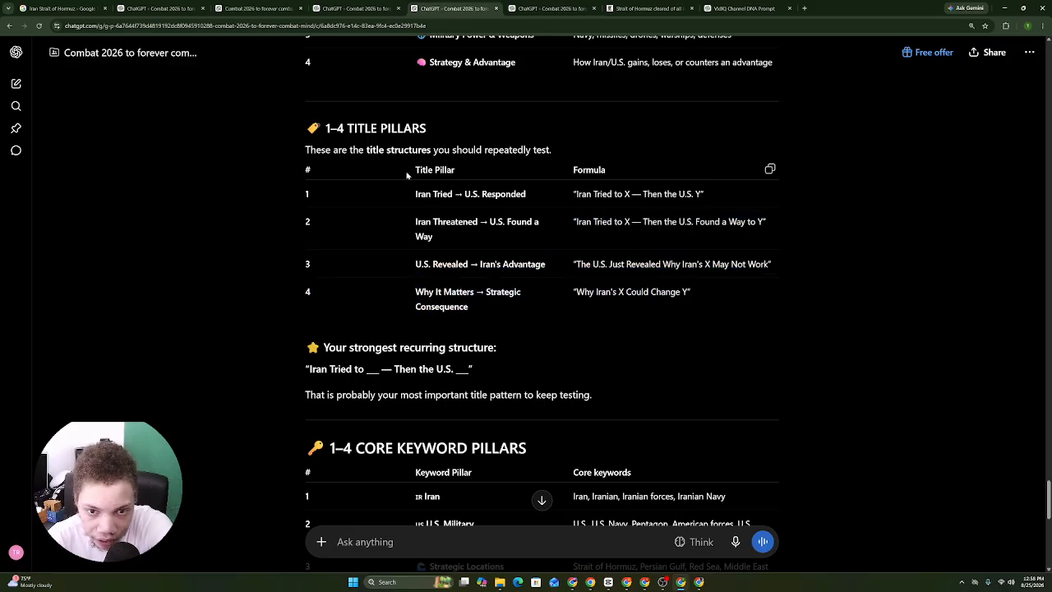
pyautogui.moveTo(413, 170); pyautogui.dragTo(455, 170)
pyautogui.click(735, 543)
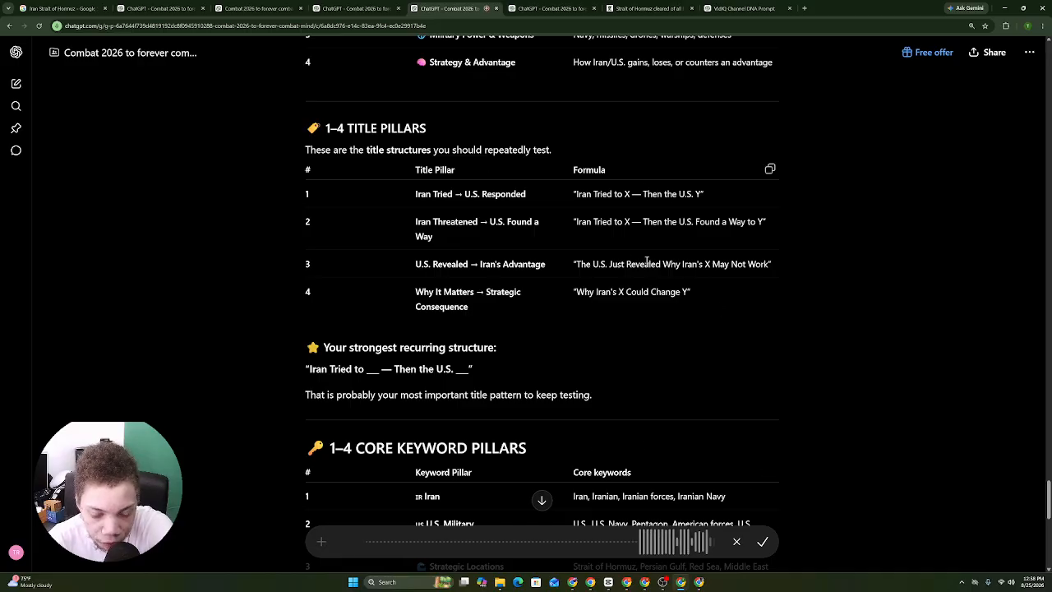
# Send the dictated question asking whether title pillars are the channel's title formulas.
pyautogui.click(768, 545)
pyautogui.click(764, 542)
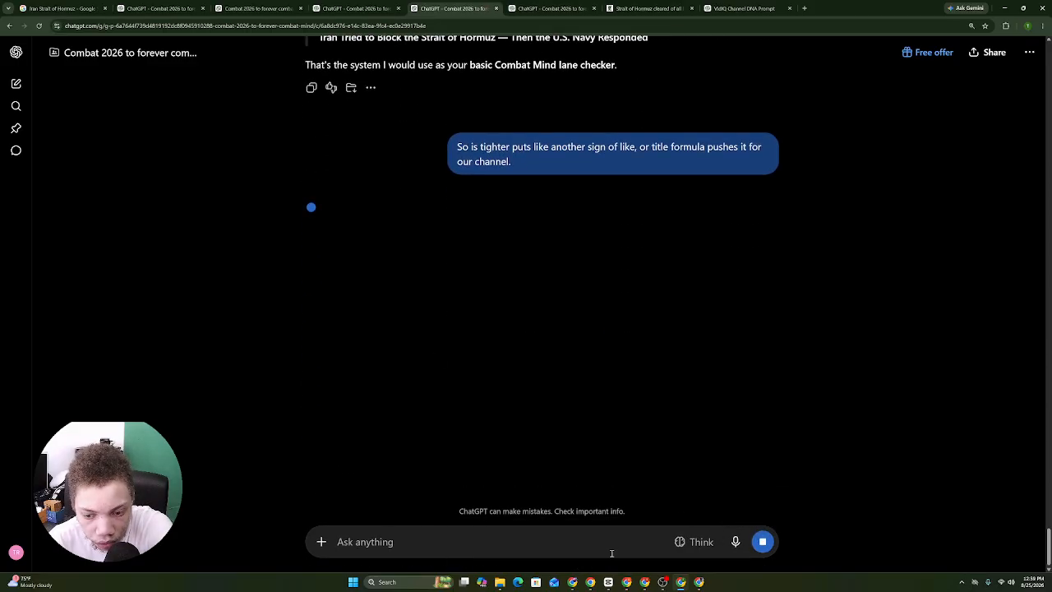
pyautogui.click(632, 587)
pyautogui.click(631, 586)
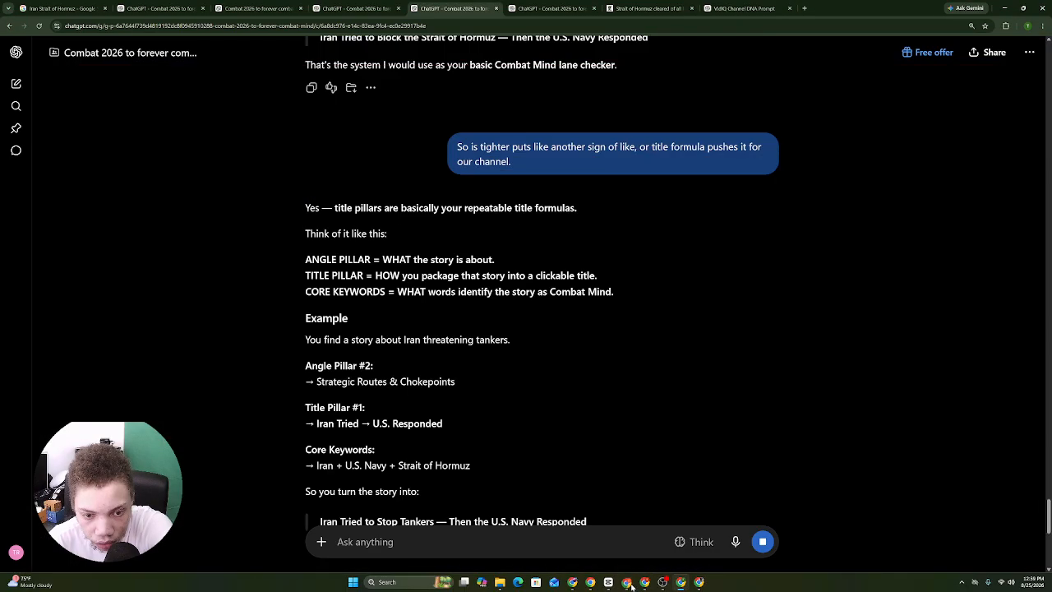
# Copy ChatGPT's full answer, from 'Yes' through the last Story line.
pyautogui.moveTo(305, 213); pyautogui.dragTo(329, 288)
pyautogui.moveTo(399, 288); pyautogui.dragTo(488, 278)
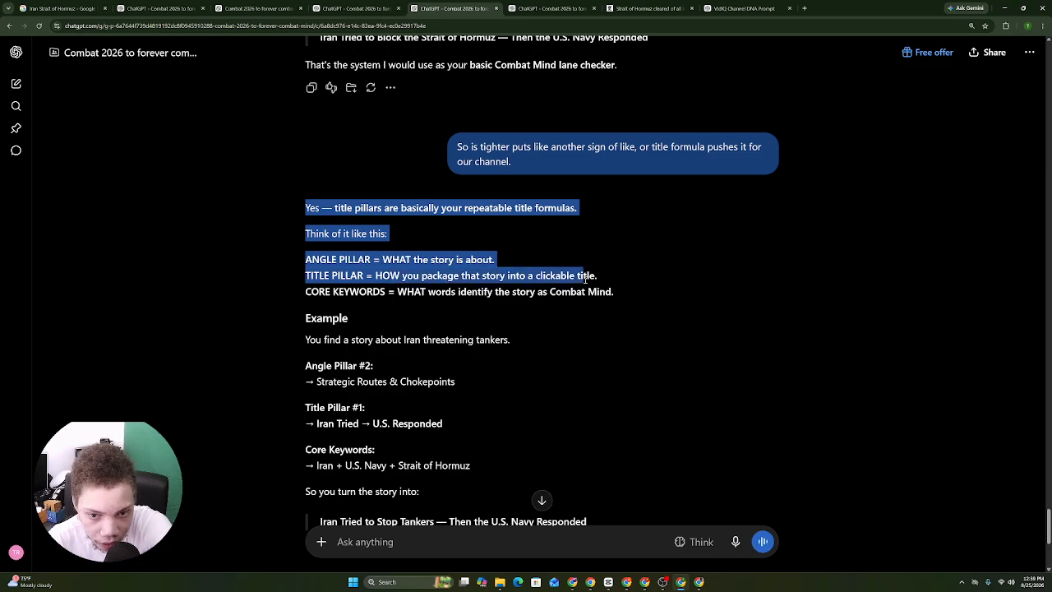
pyautogui.moveTo(585, 279); pyautogui.dragTo(479, 294)
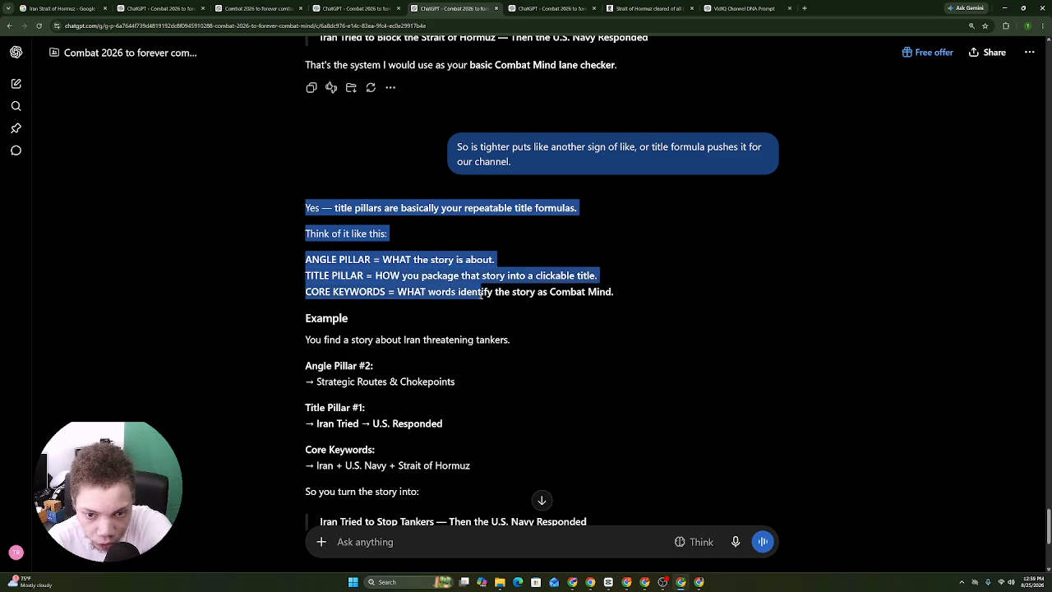
pyautogui.moveTo(611, 301); pyautogui.dragTo(610, 301)
pyautogui.click(510, 294)
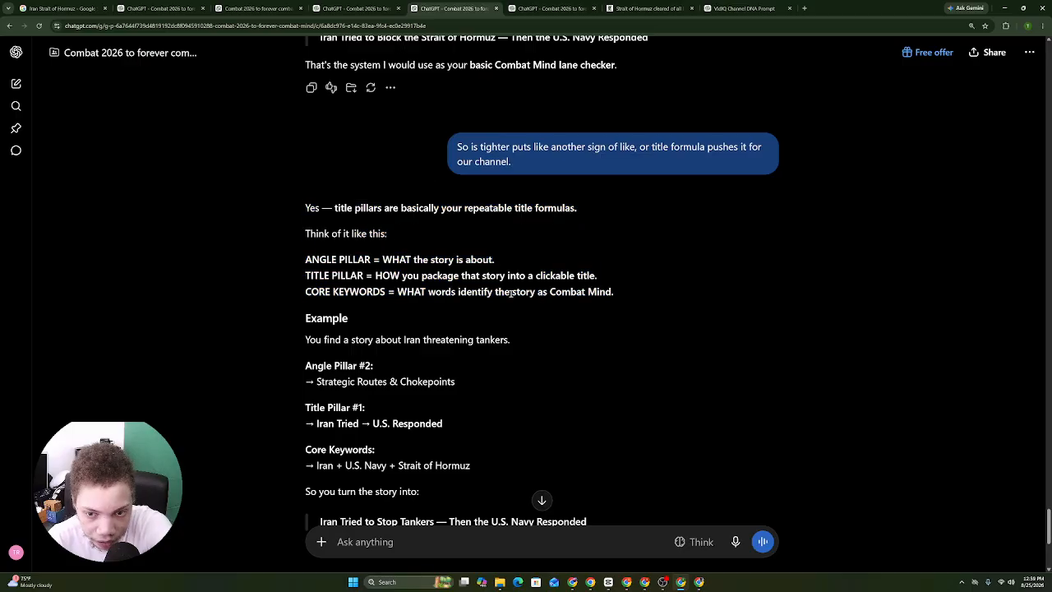
pyautogui.moveTo(307, 200); pyautogui.dragTo(581, 363)
pyautogui.moveTo(721, 436); pyautogui.dragTo(302, 163)
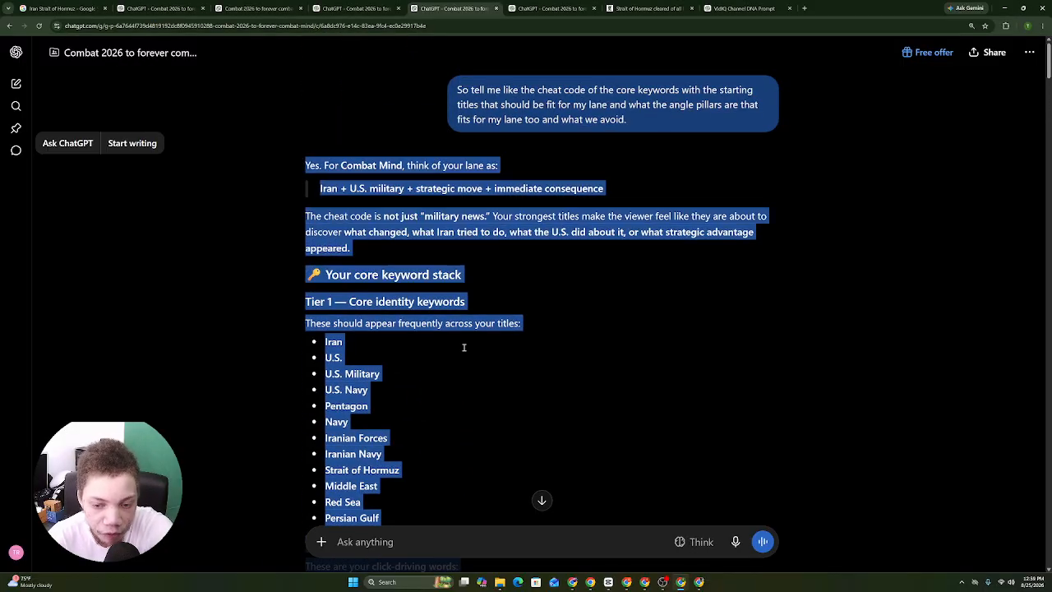
pyautogui.hotkey('alt', 'Tab')
# Paste the answer at the end of the COMBAT MIND channel DNA document.
pyautogui.rightClick(506, 552)
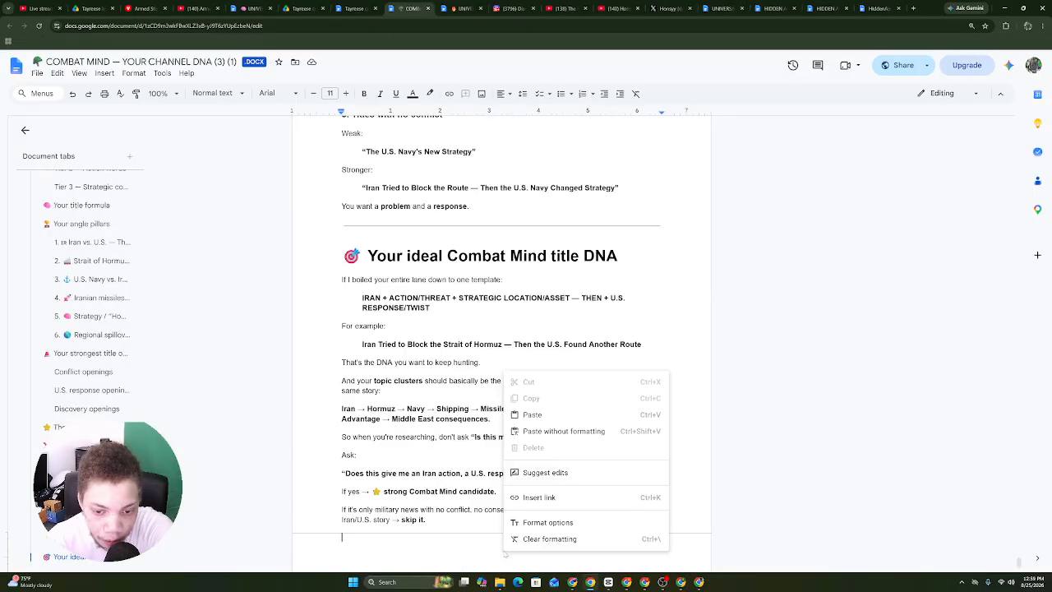
pyautogui.click(539, 416)
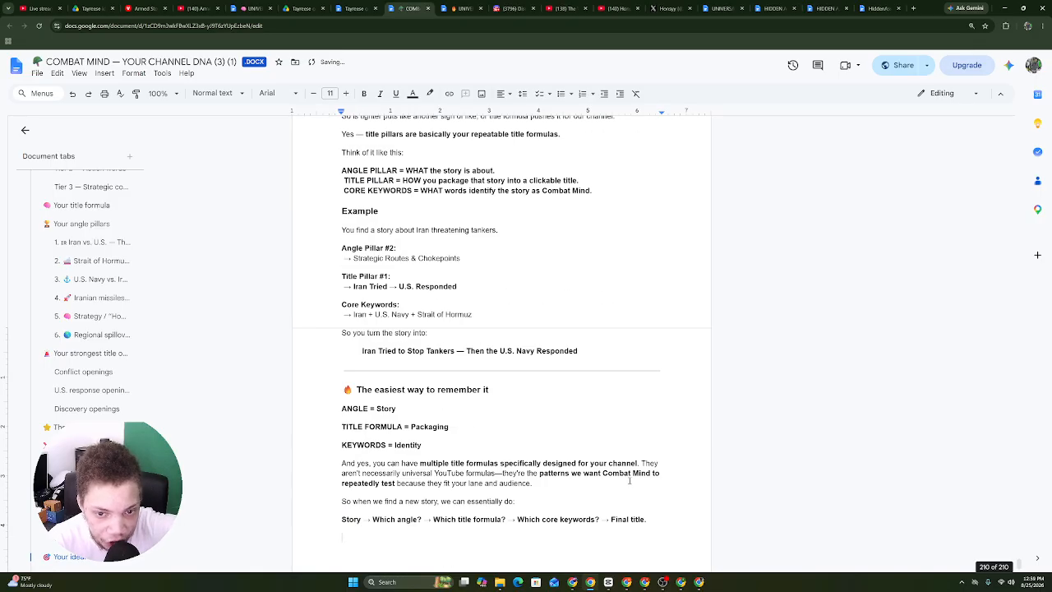
pyautogui.click(644, 585)
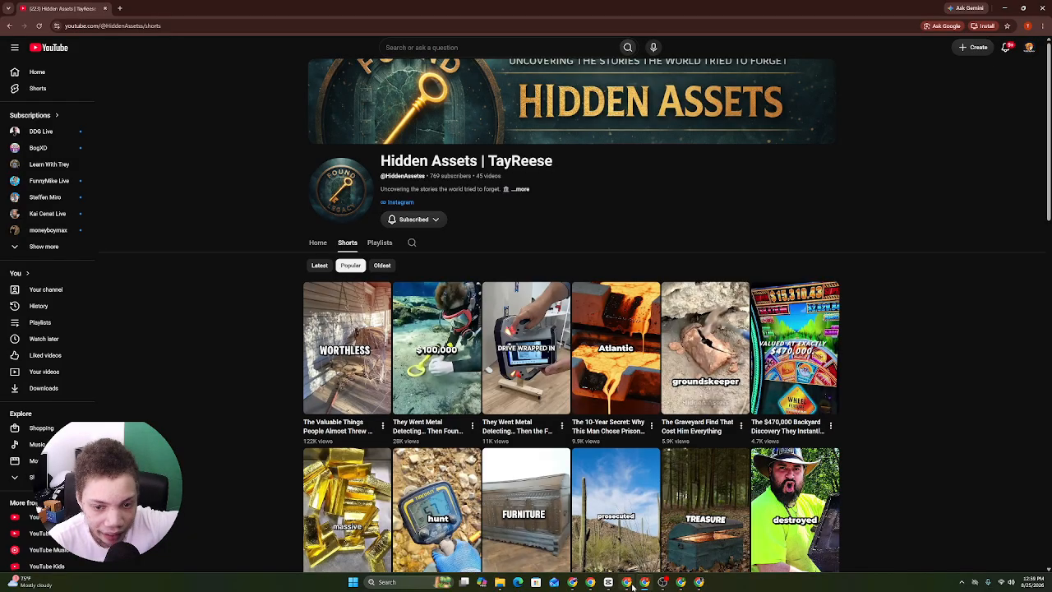
# View your own channel's Shorts sorted by most popular.
pyautogui.scroll(-5, 874, 309)
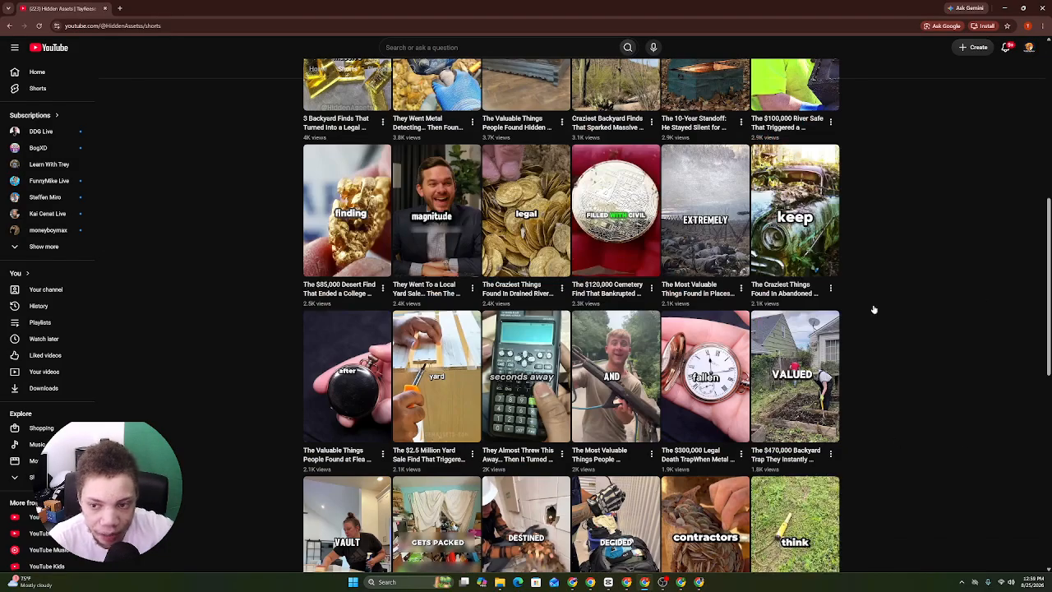
pyautogui.scroll(3, 288, 434)
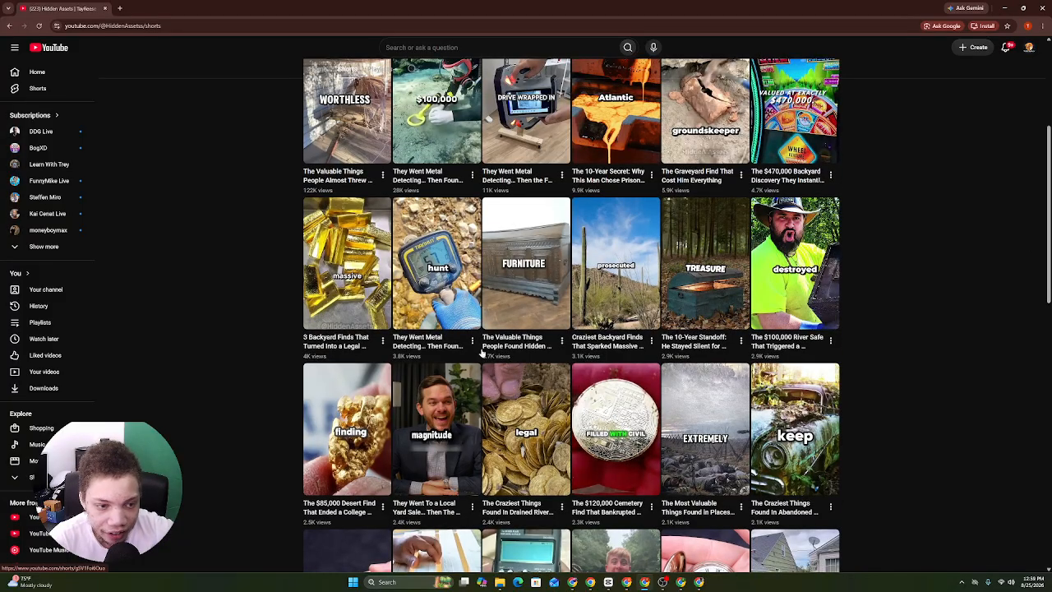
pyautogui.scroll(3, 482, 352)
pyautogui.click(1028, 47)
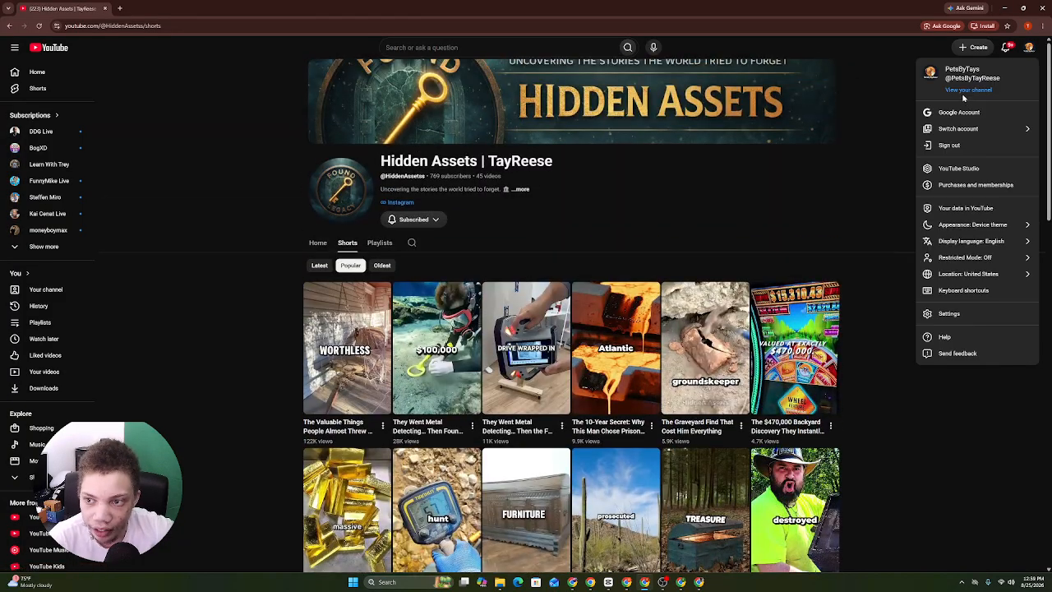
pyautogui.click(964, 91)
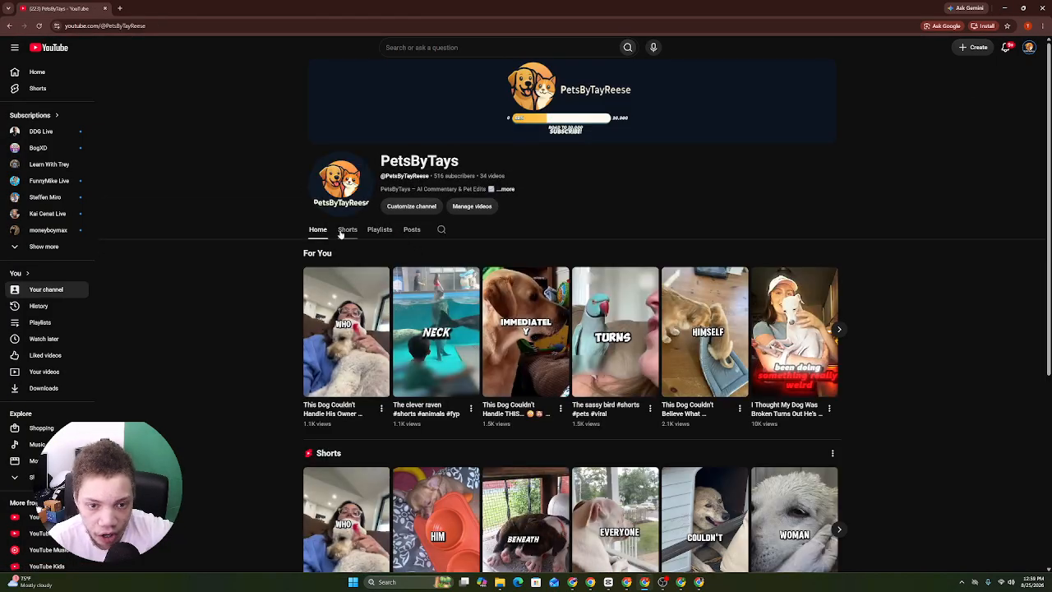
pyautogui.click(344, 231)
pyautogui.click(351, 252)
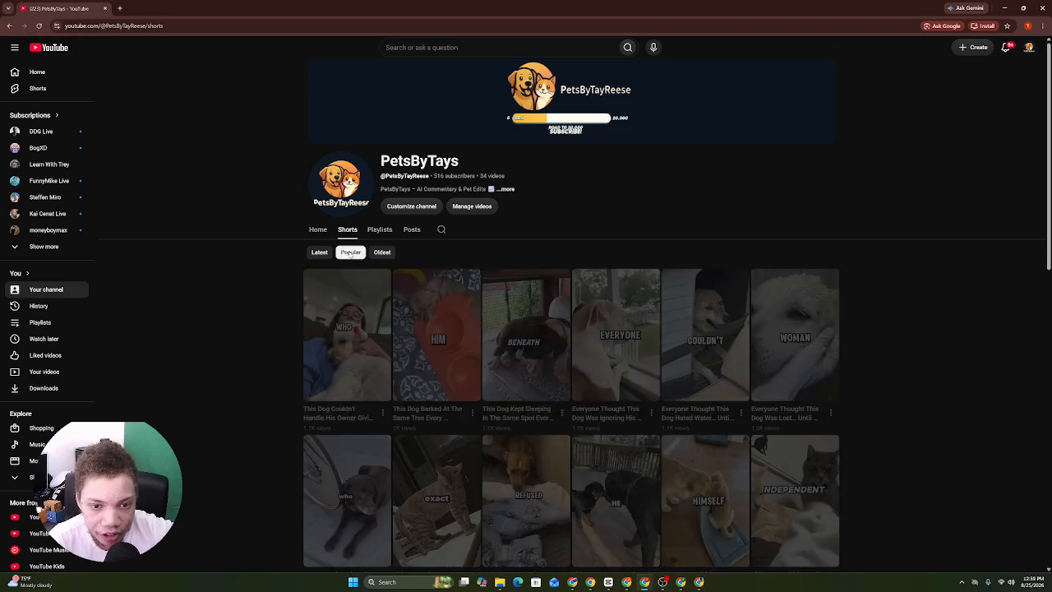
pyautogui.scroll(-5, 505, 368)
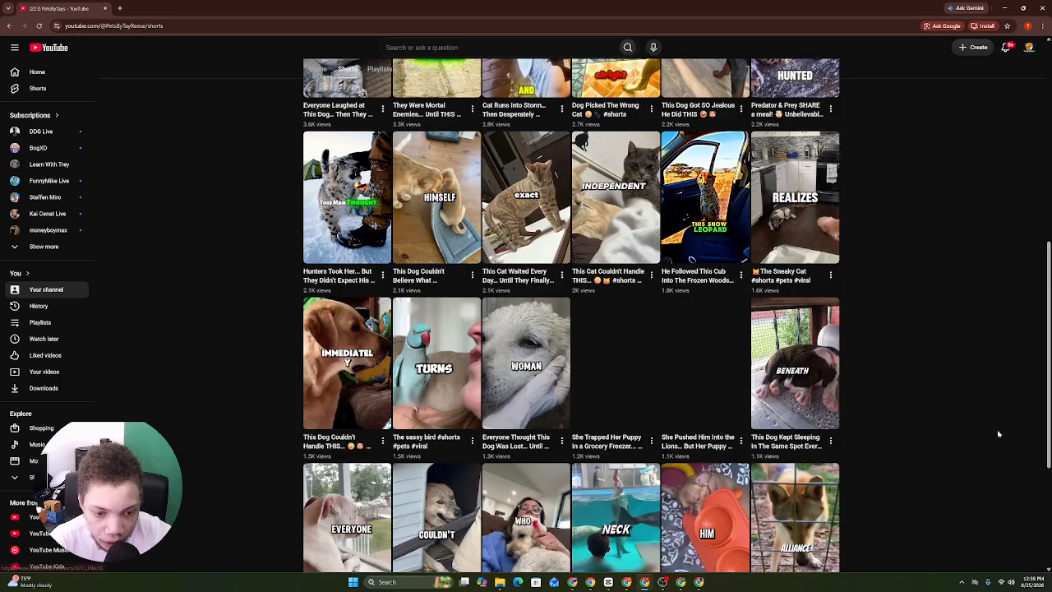
pyautogui.moveTo(1037, 393); pyautogui.dragTo(1048, 478)
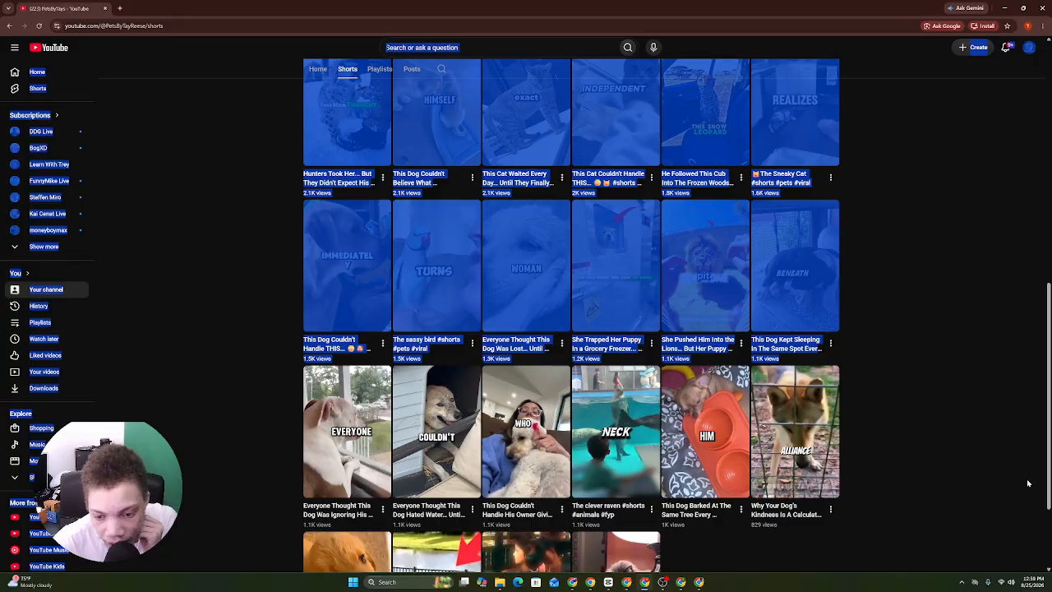
pyautogui.click(1017, 489)
# Nudge the OBS webcam overlay right, then copy the Combat Mind keywords-and-titles chat's share link.
pyautogui.click(662, 582)
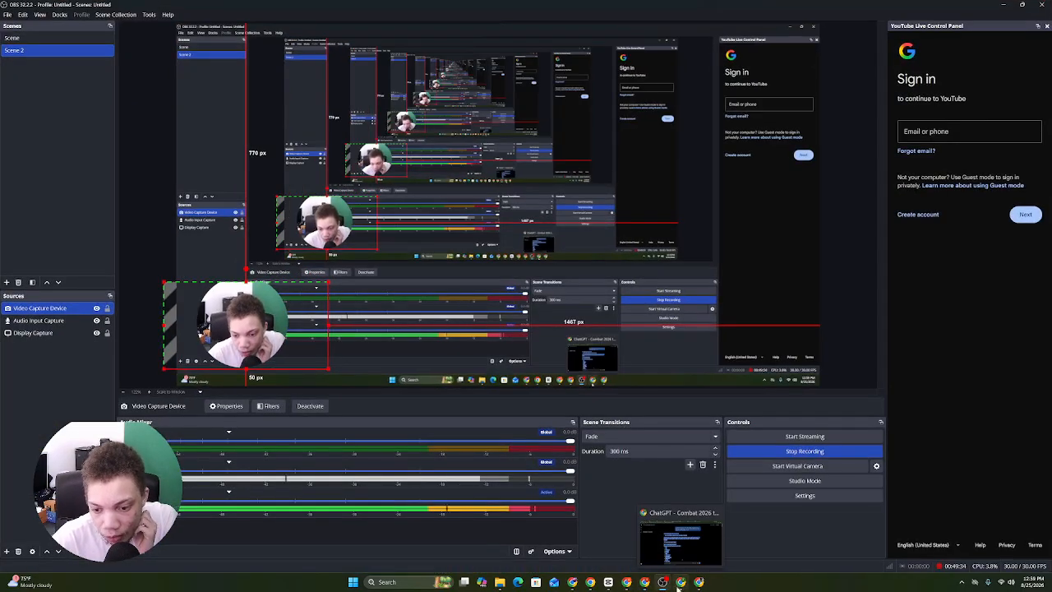
pyautogui.moveTo(763, 377); pyautogui.dragTo(809, 377)
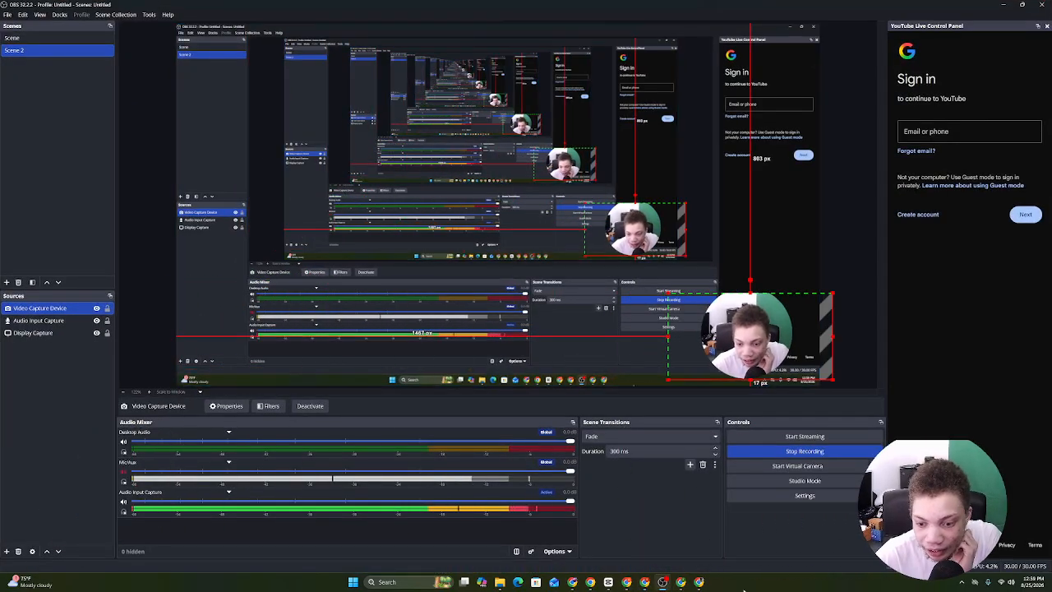
pyautogui.click(683, 582)
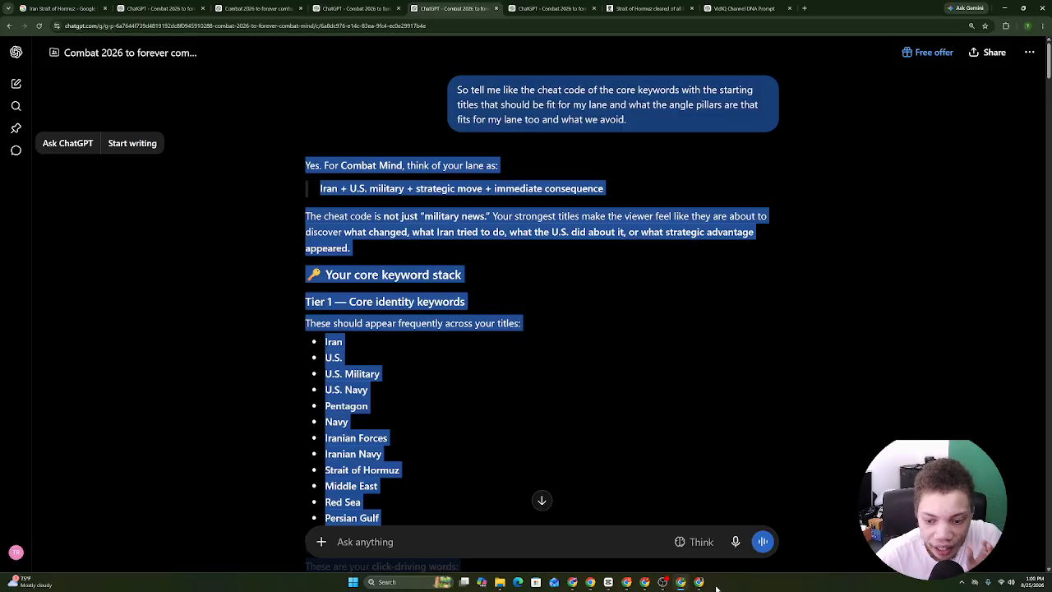
pyautogui.click(698, 582)
pyautogui.click(677, 583)
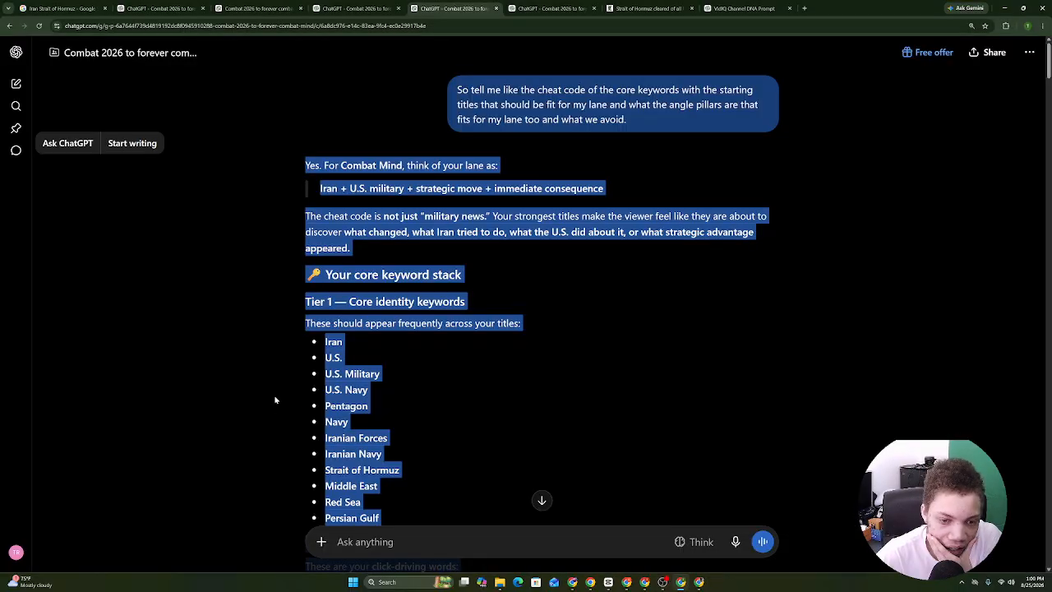
pyautogui.click(675, 191)
pyautogui.click(992, 52)
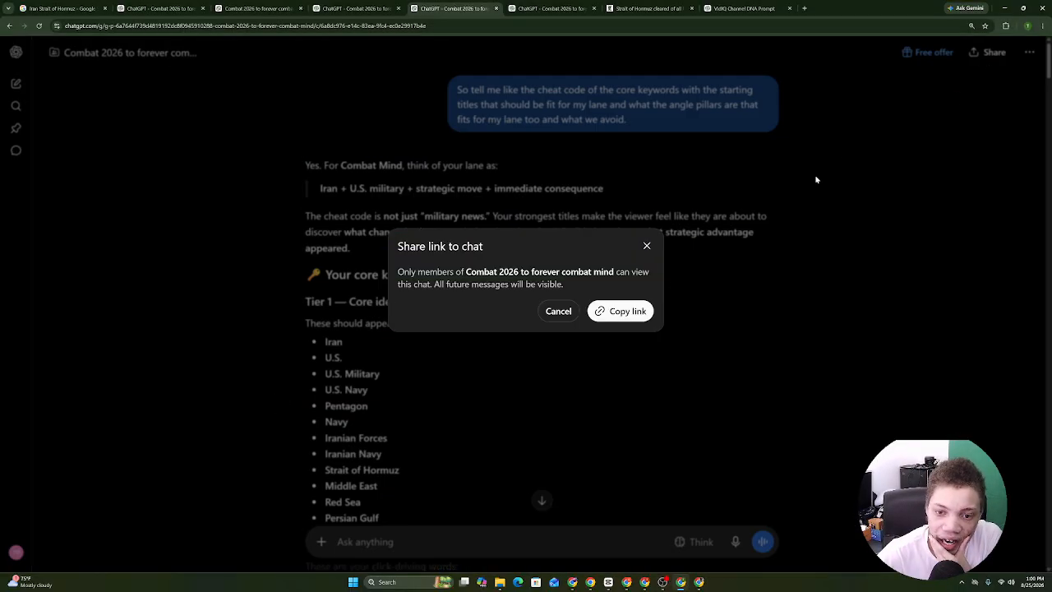
pyautogui.click(632, 310)
# Paste the Combat 2026 chat's share link under the existing links in the UNIVERSAL OUTLIER doc.
pyautogui.click(590, 582)
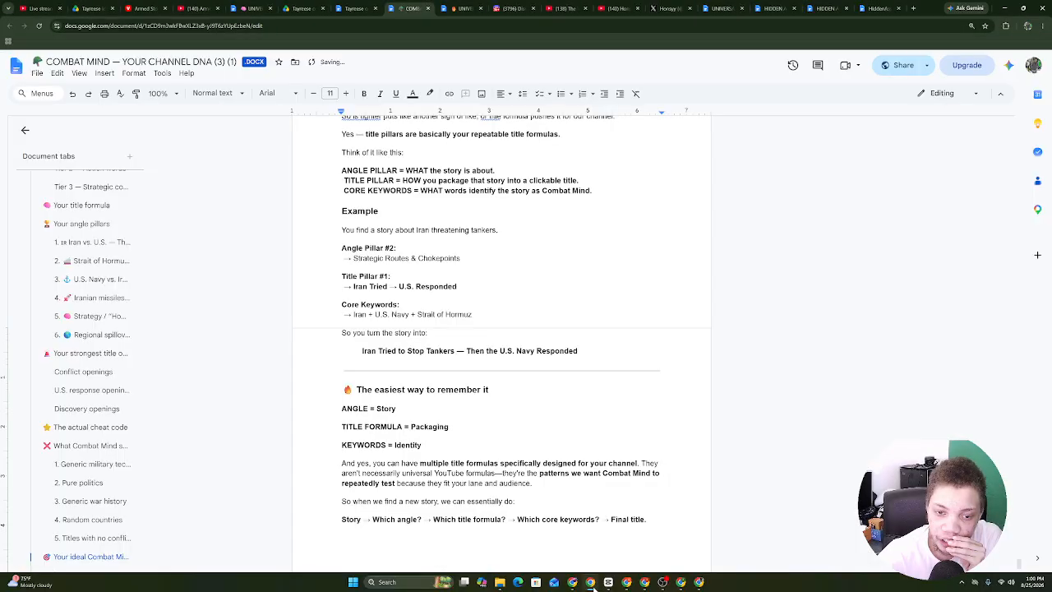
pyautogui.moveTo(1018, 567); pyautogui.dragTo(946, 90)
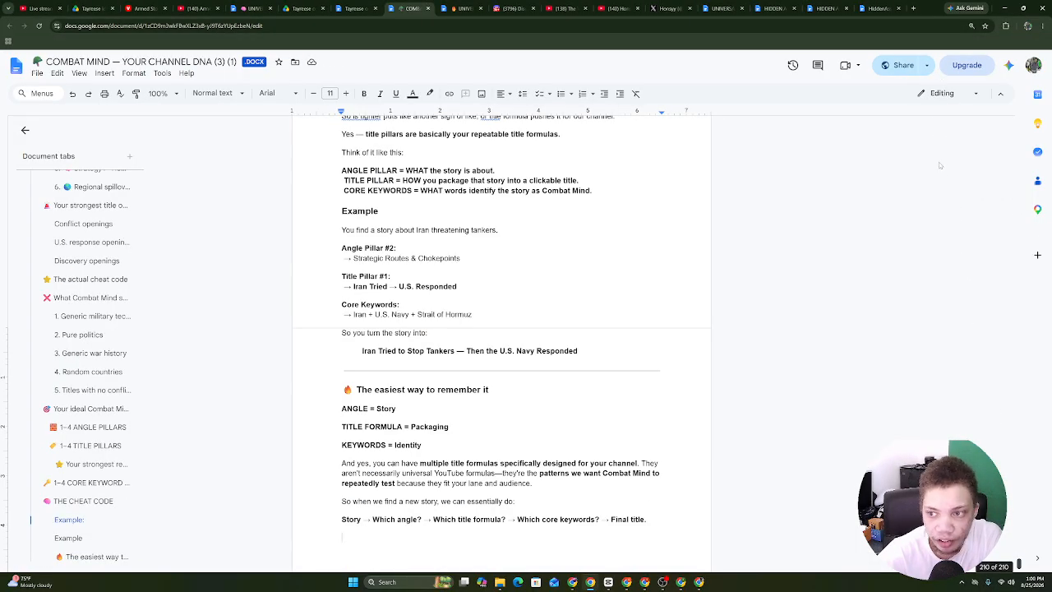
pyautogui.moveTo(940, 165); pyautogui.dragTo(944, 122)
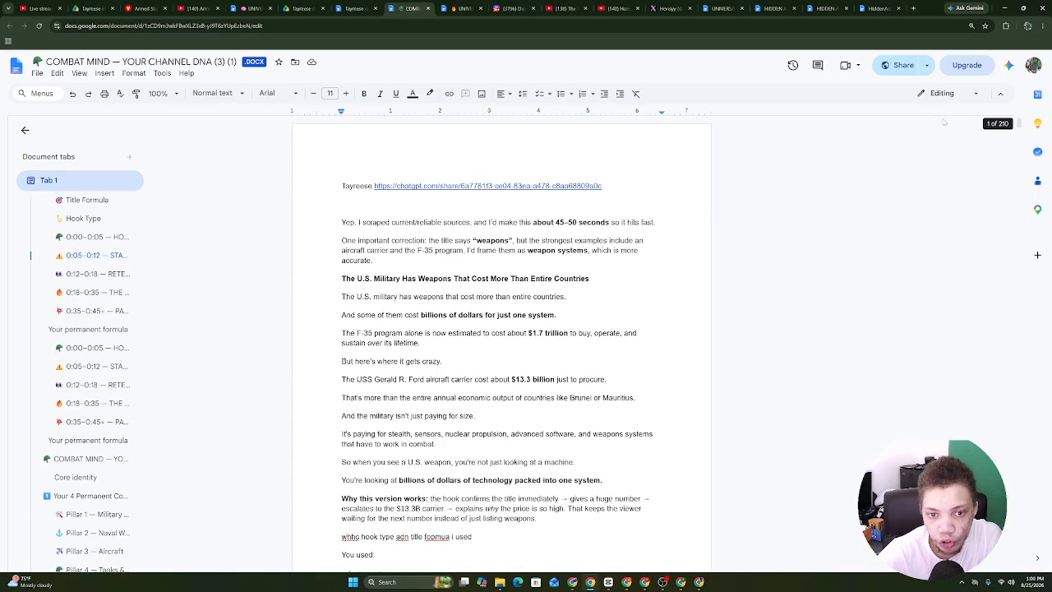
pyautogui.rightClick(357, 213)
pyautogui.click(362, 5)
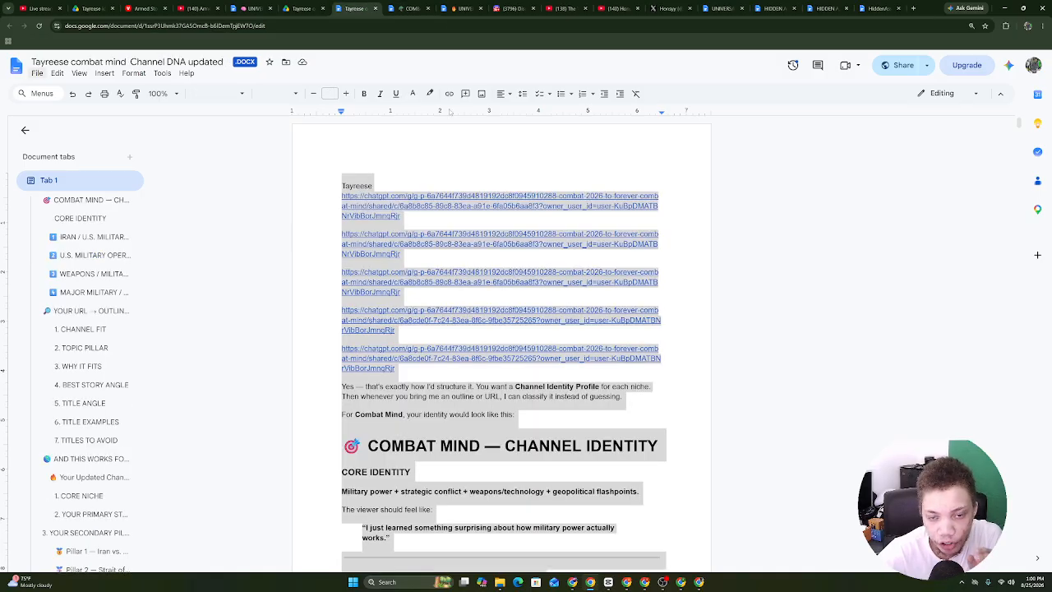
pyautogui.click(449, 7)
pyautogui.rightClick(378, 315)
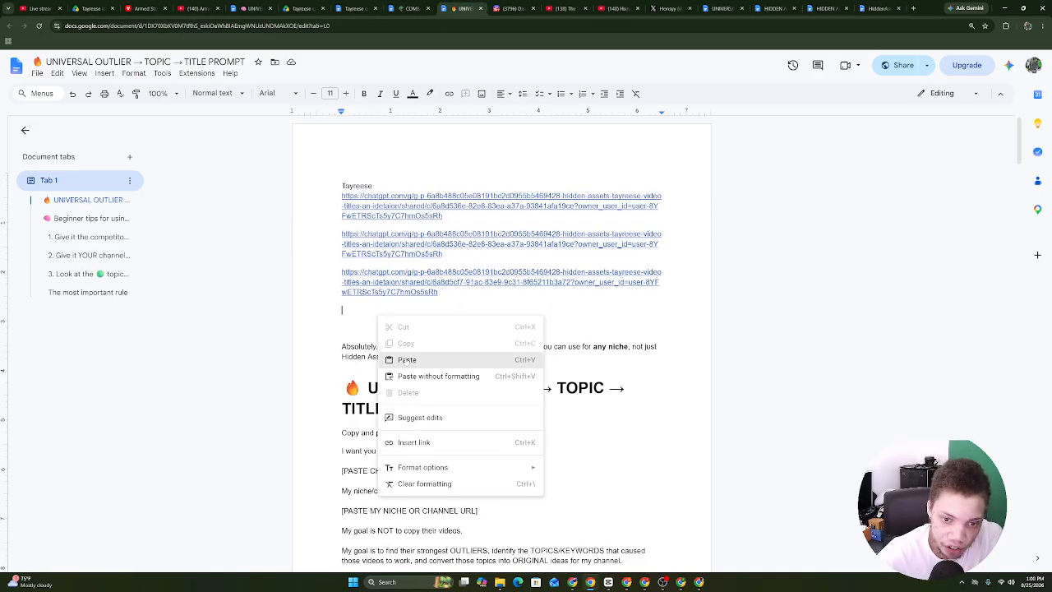
pyautogui.click(401, 355)
pyautogui.press('Return')
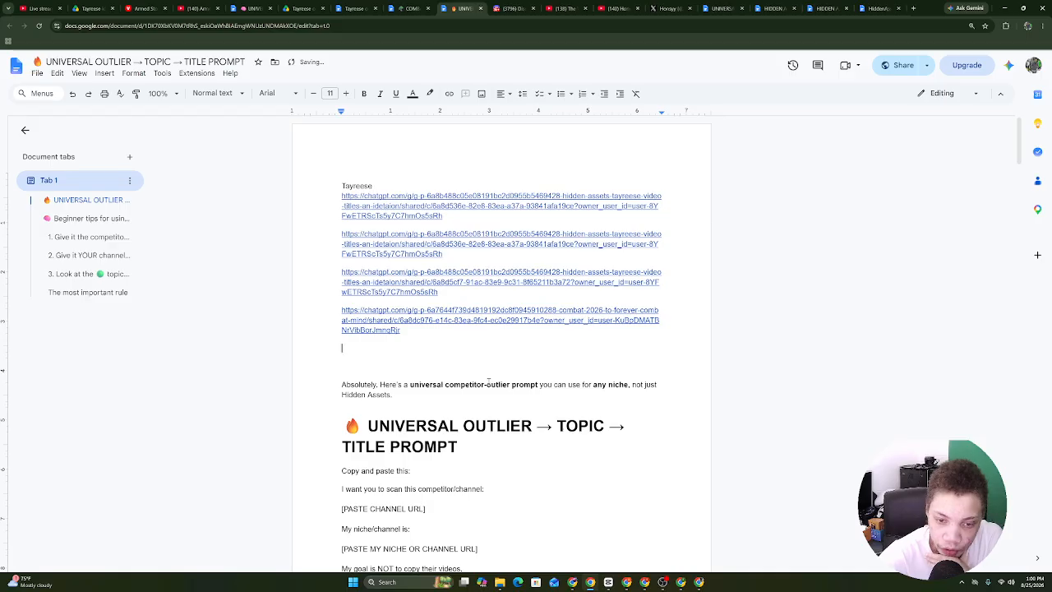
pyautogui.click(681, 582)
# Copy the share link of the Combat 2026 chat with the Universal YouTube Lane Checker prompt.
pyautogui.click(681, 582)
pyautogui.click(681, 581)
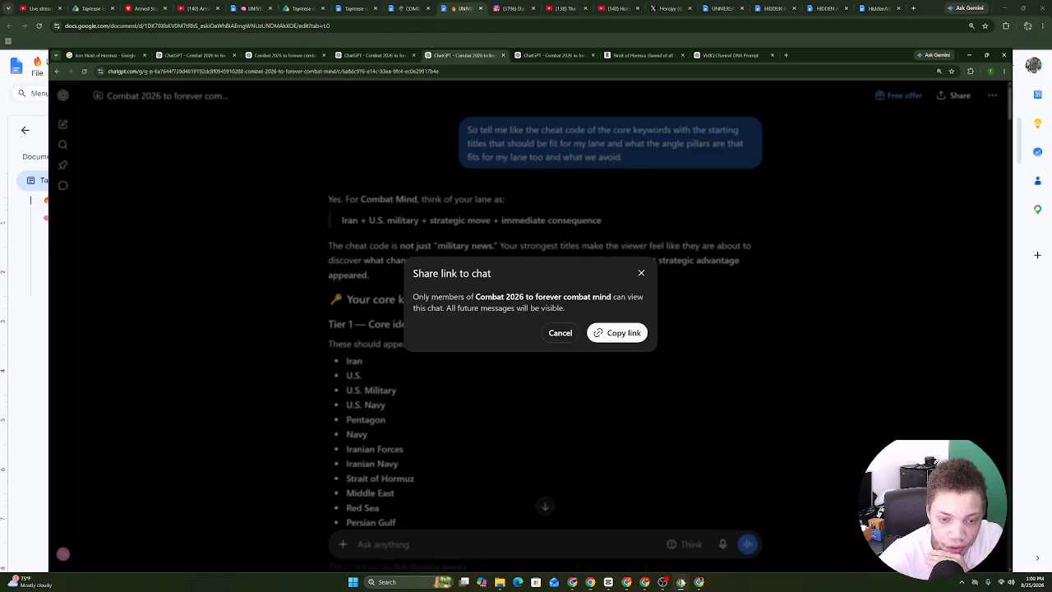
pyautogui.click(546, 449)
pyautogui.click(352, 9)
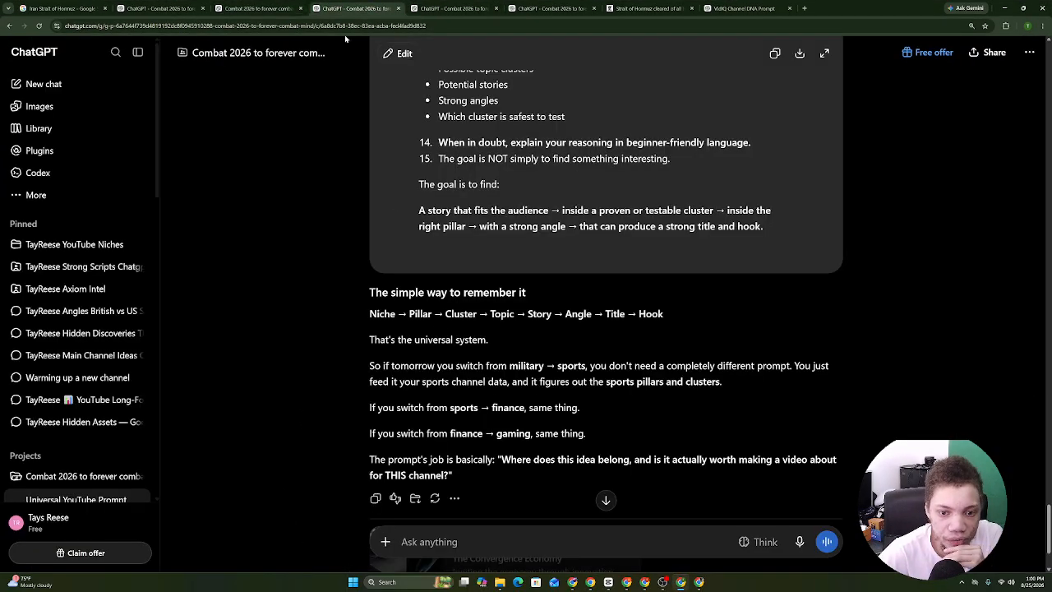
pyautogui.scroll(20, 1004, 74)
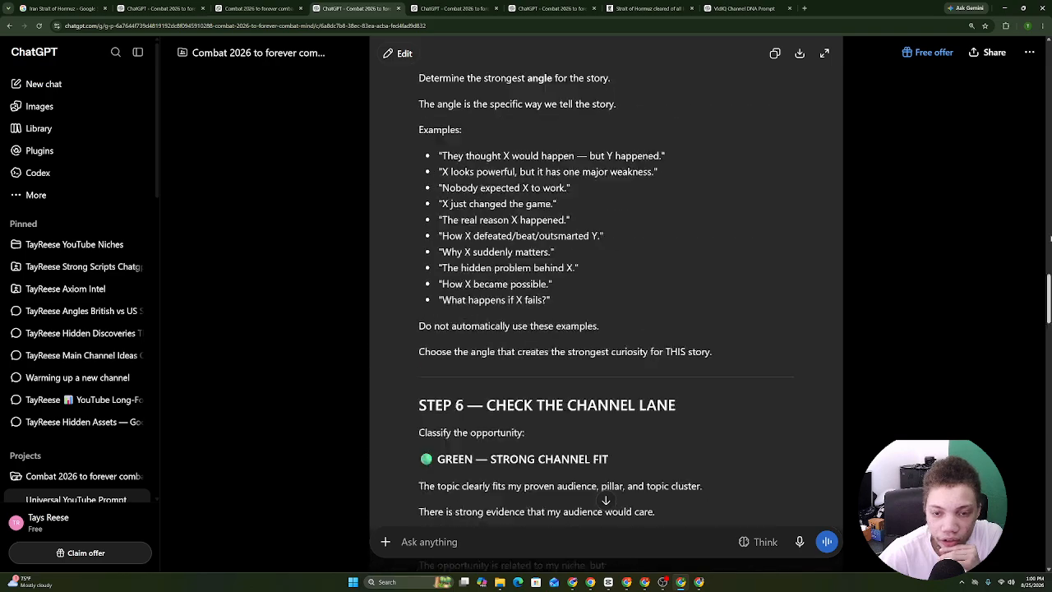
pyautogui.click(994, 52)
pyautogui.click(630, 311)
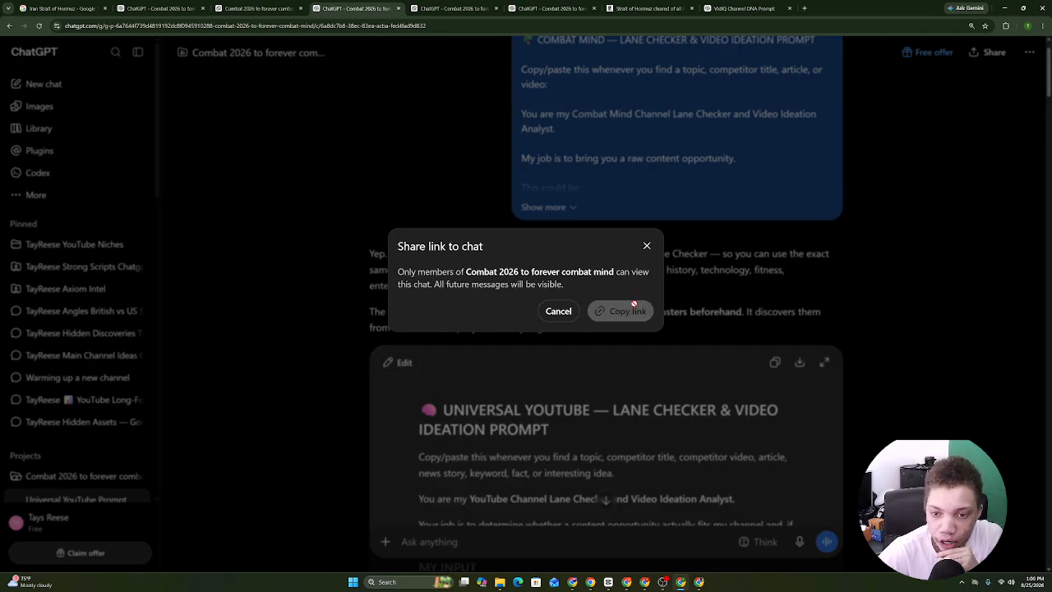
# Paste the Universal YouTube chat's link on a new line below the first in UNIVERSAL OUTLIER.
pyautogui.click(601, 584)
pyautogui.rightClick(345, 358)
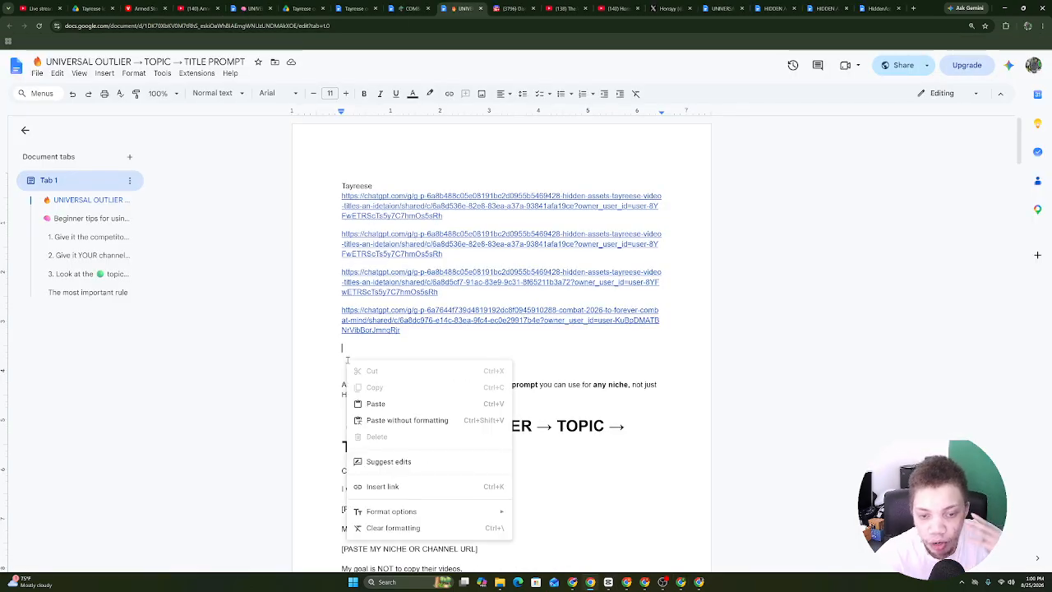
pyautogui.click(356, 404)
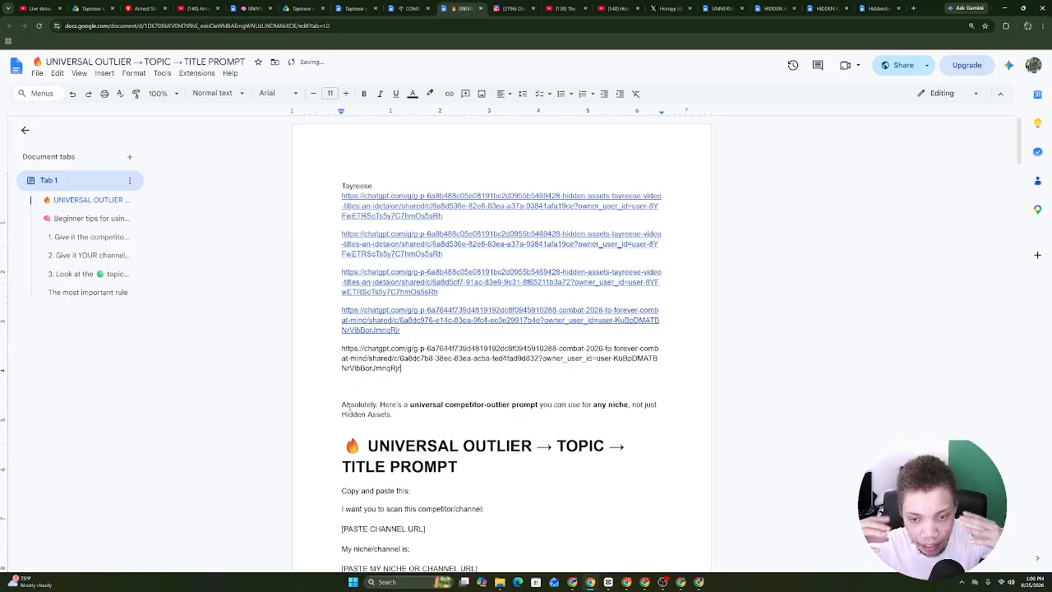
pyautogui.press('Return')
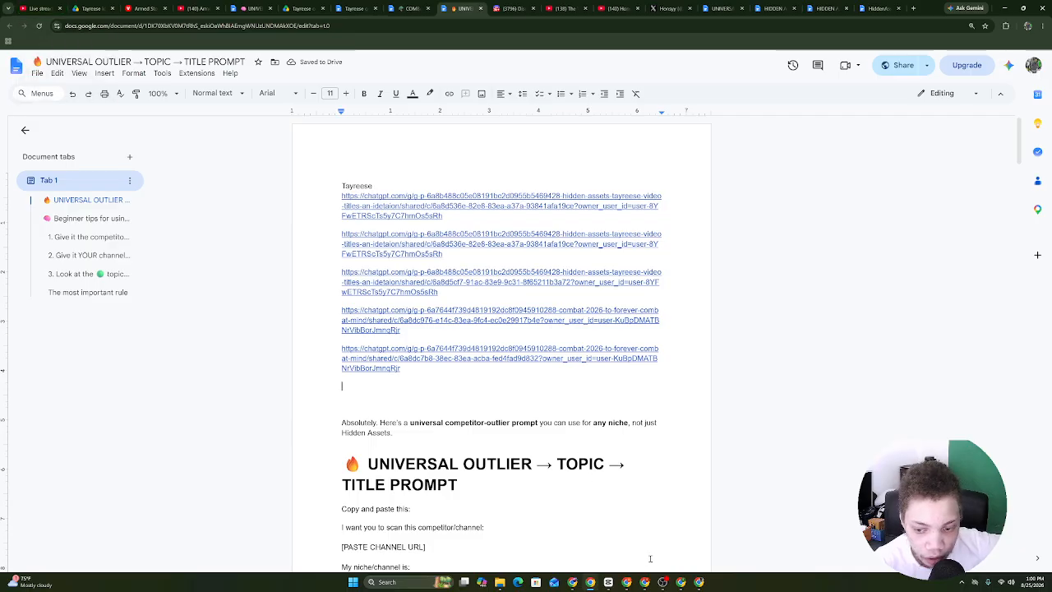
pyautogui.click(666, 584)
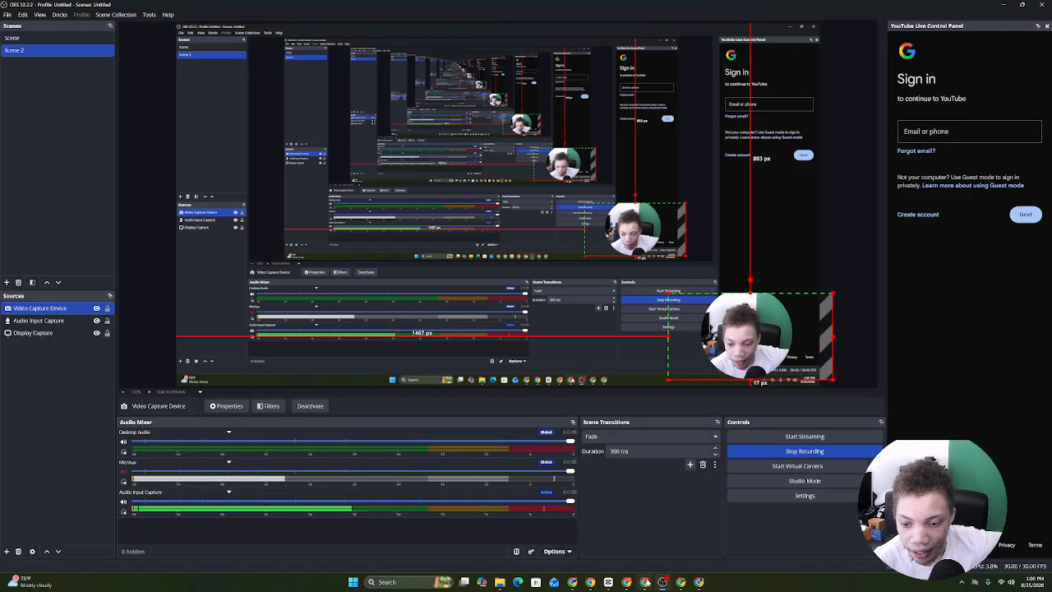
# Open the pets channel's YouTube Studio analytics set to Lifetime.
pyautogui.click(646, 583)
pyautogui.click(632, 584)
pyautogui.click(646, 583)
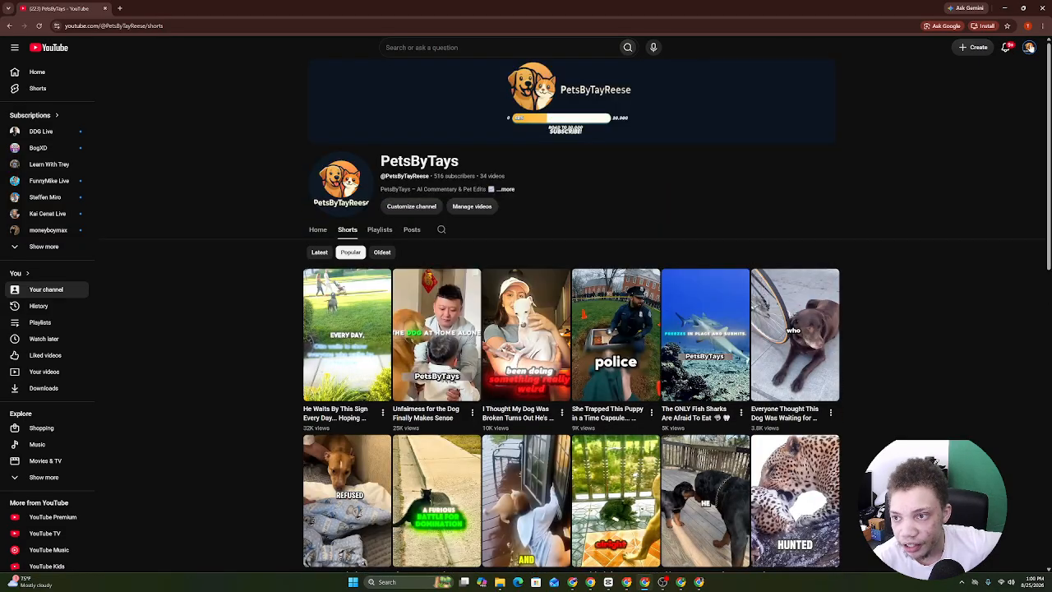
pyautogui.click(1028, 47)
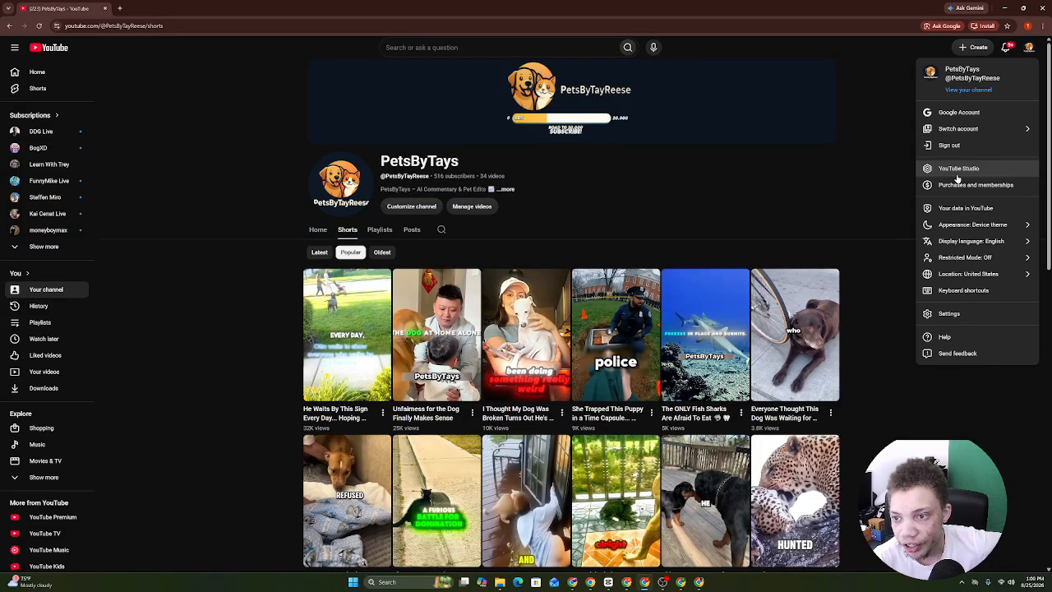
pyautogui.click(958, 168)
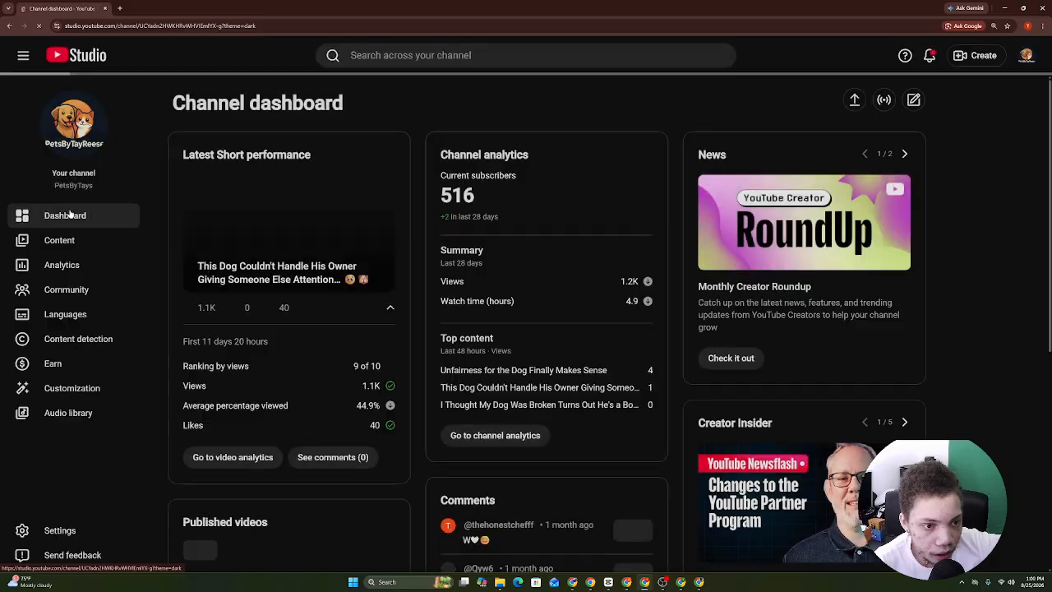
pyautogui.click(49, 273)
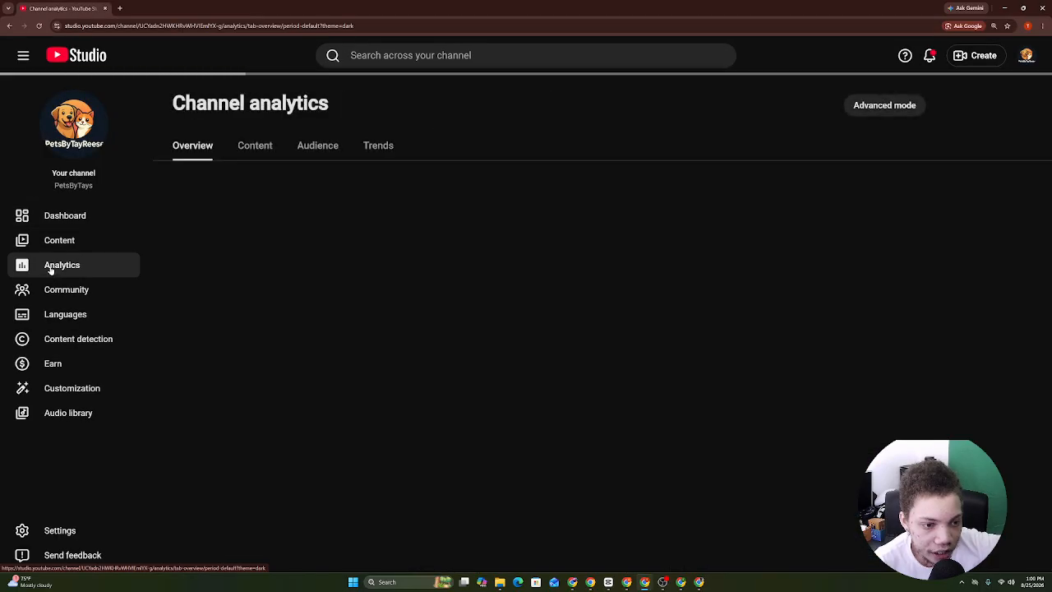
pyautogui.click(829, 138)
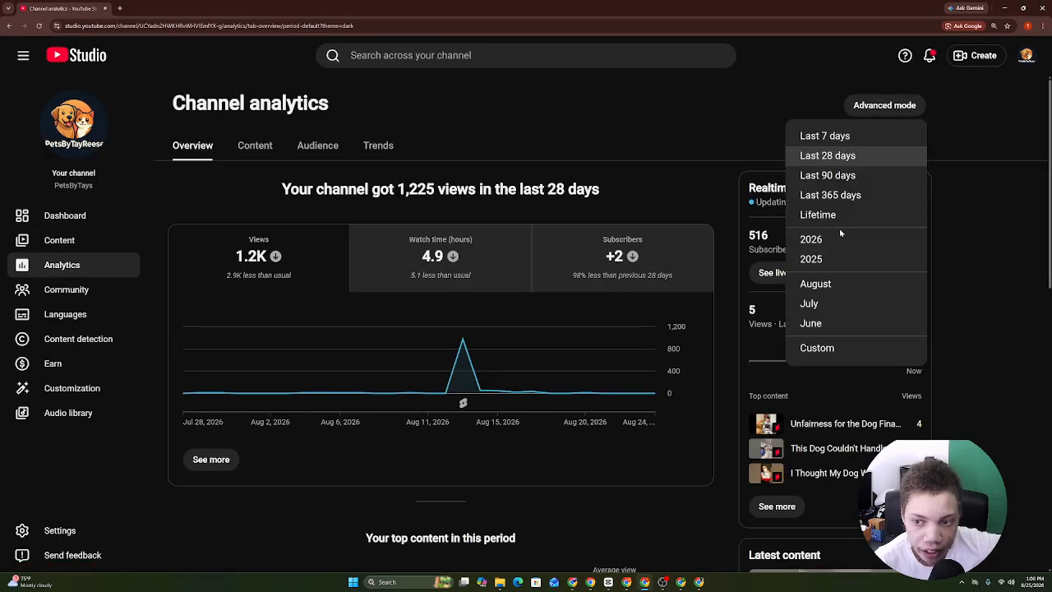
pyautogui.click(838, 216)
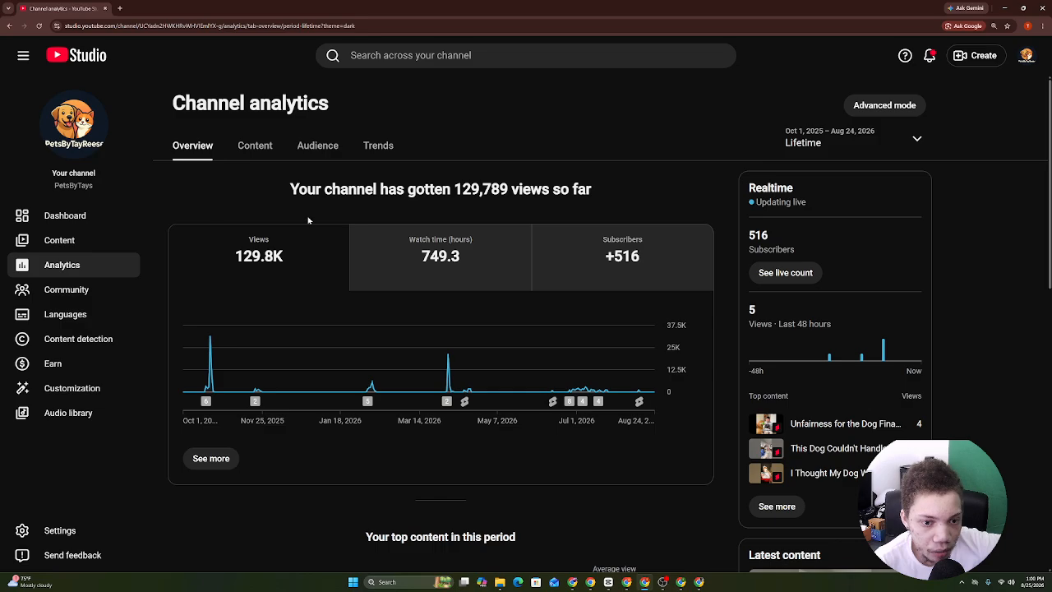
# Show the Combat Mind channel's analytics for Lifetime.
pyautogui.click(627, 582)
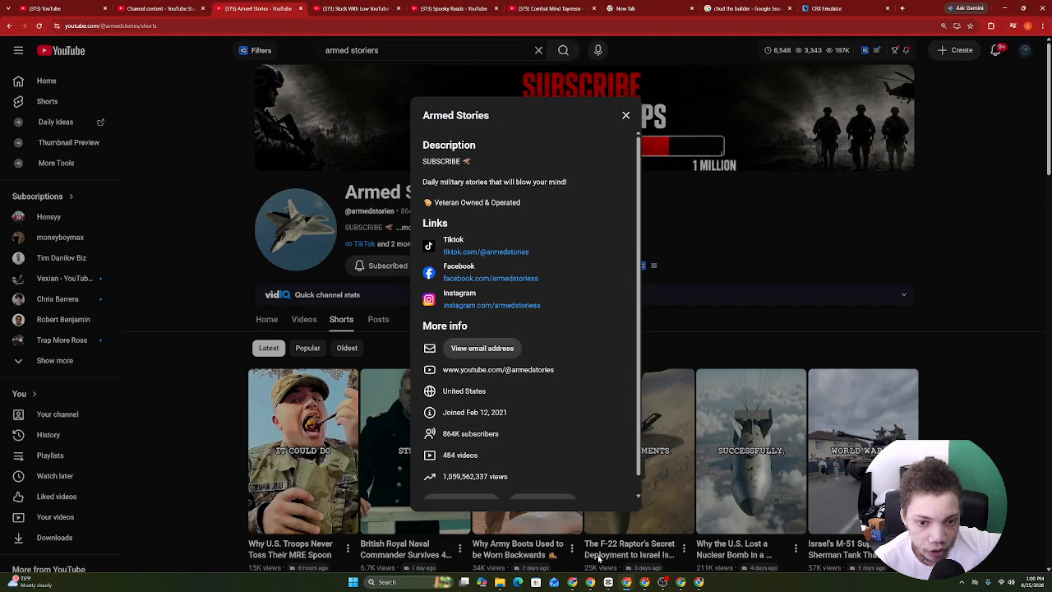
pyautogui.click(354, 7)
pyautogui.click(235, 7)
pyautogui.click(182, 7)
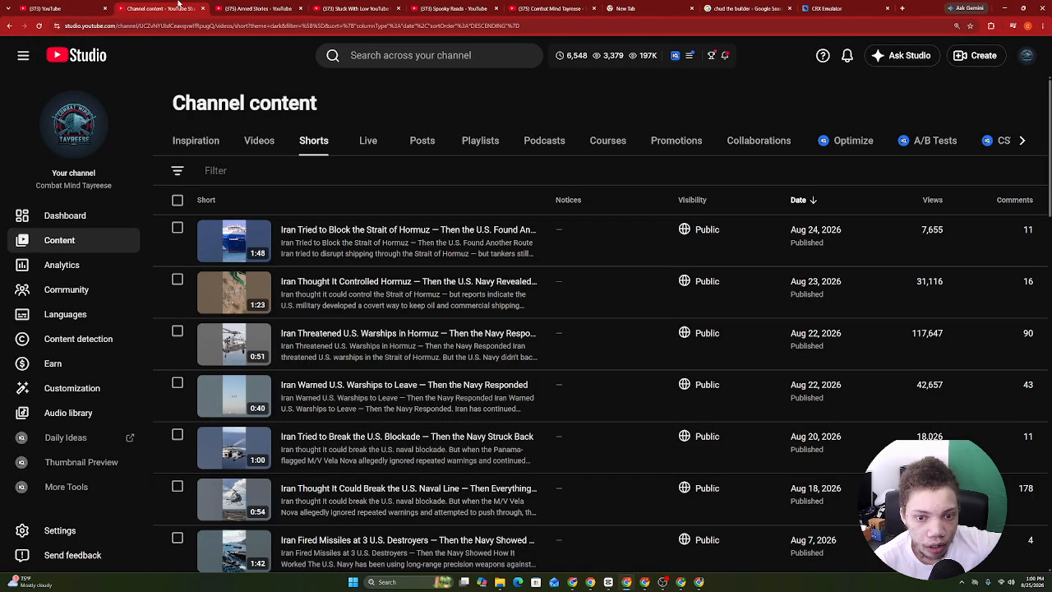
pyautogui.click(59, 264)
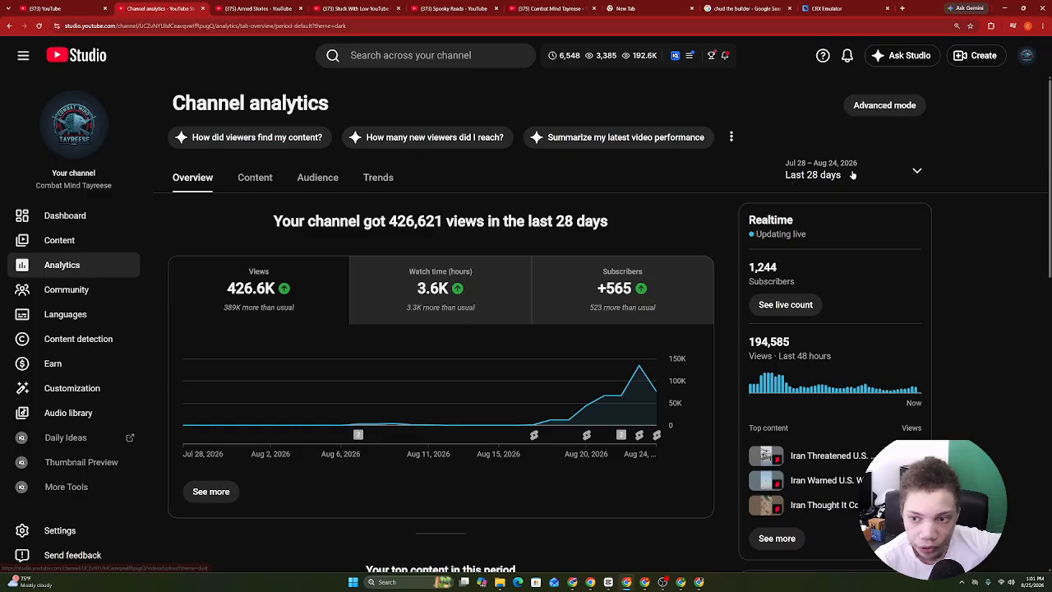
pyautogui.click(853, 174)
pyautogui.click(834, 248)
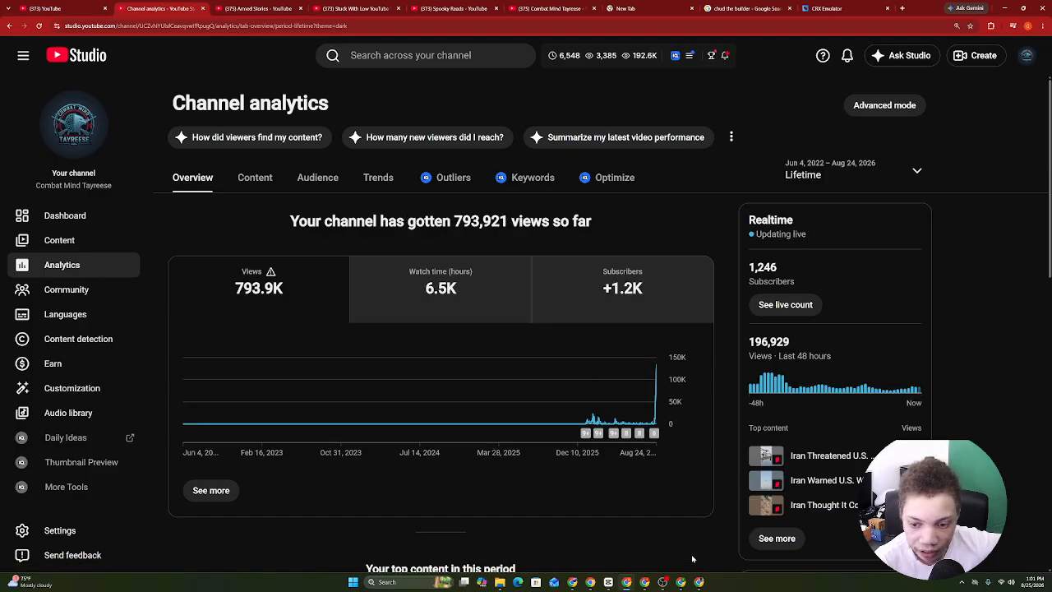
# Show Hidden Assets' lifetime analytics and scroll down to its top content.
pyautogui.click(646, 582)
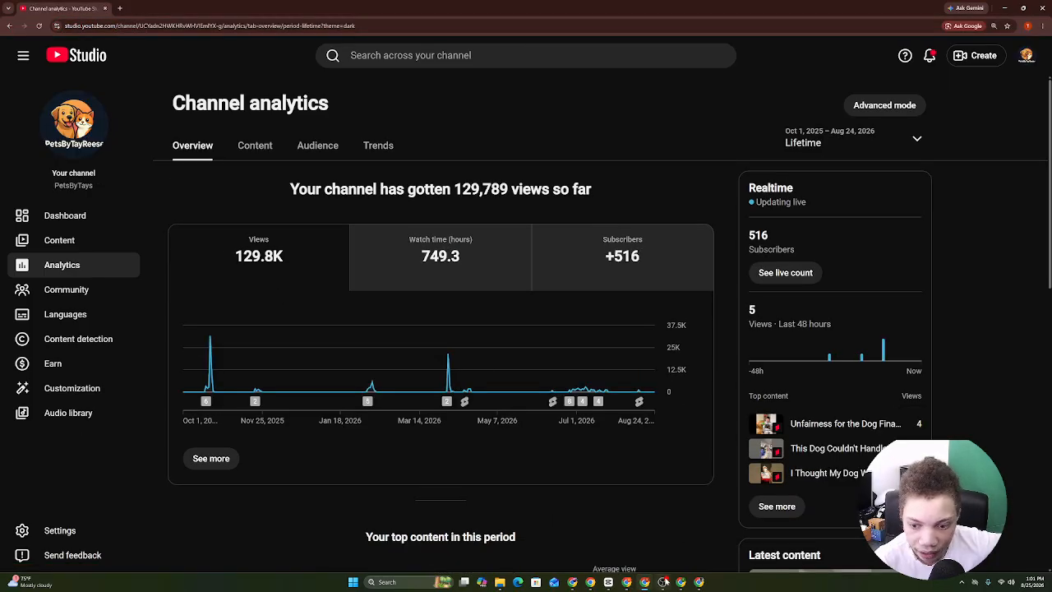
pyautogui.click(573, 583)
pyautogui.click(590, 583)
pyautogui.click(574, 583)
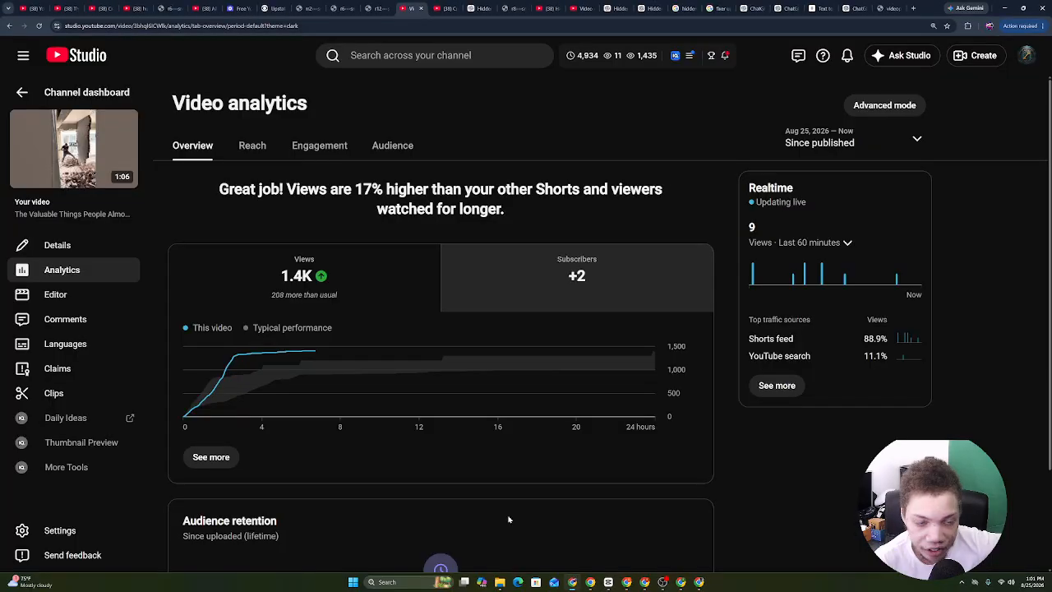
pyautogui.click(20, 91)
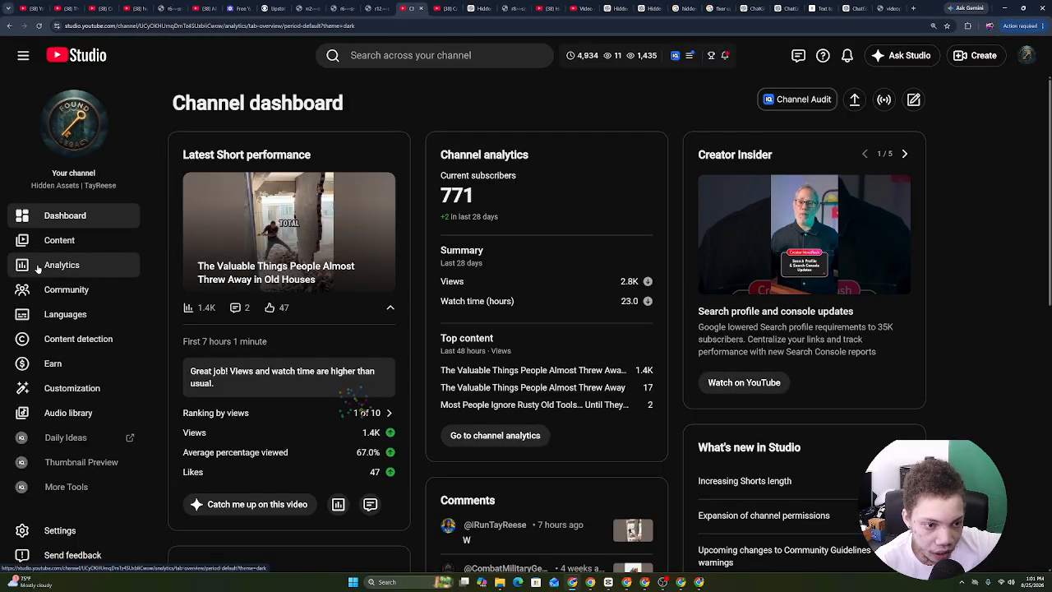
pyautogui.click(47, 263)
pyautogui.click(847, 181)
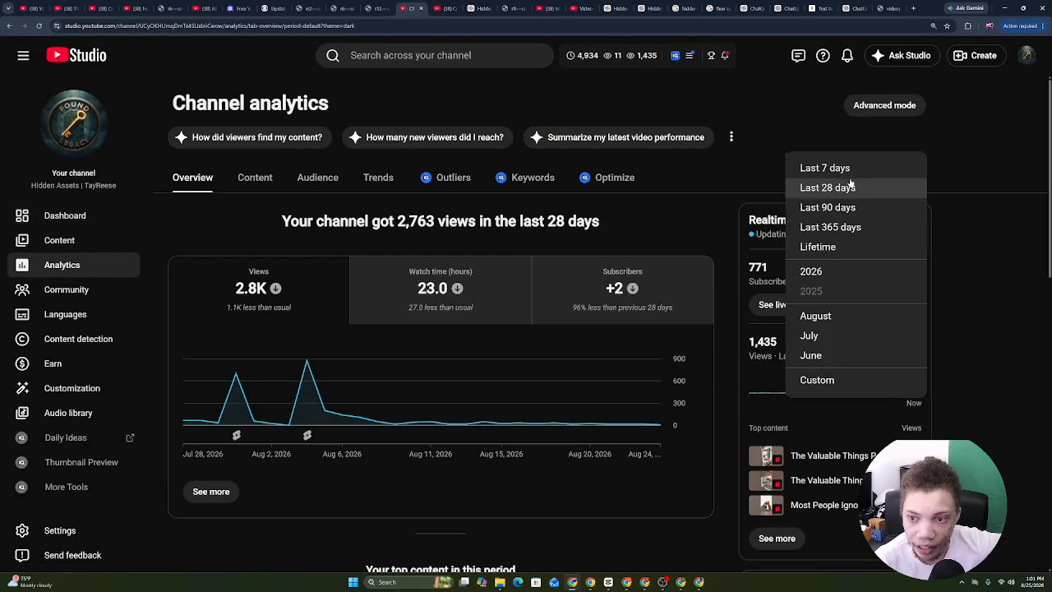
pyautogui.click(820, 230)
pyautogui.click(822, 173)
pyautogui.click(826, 246)
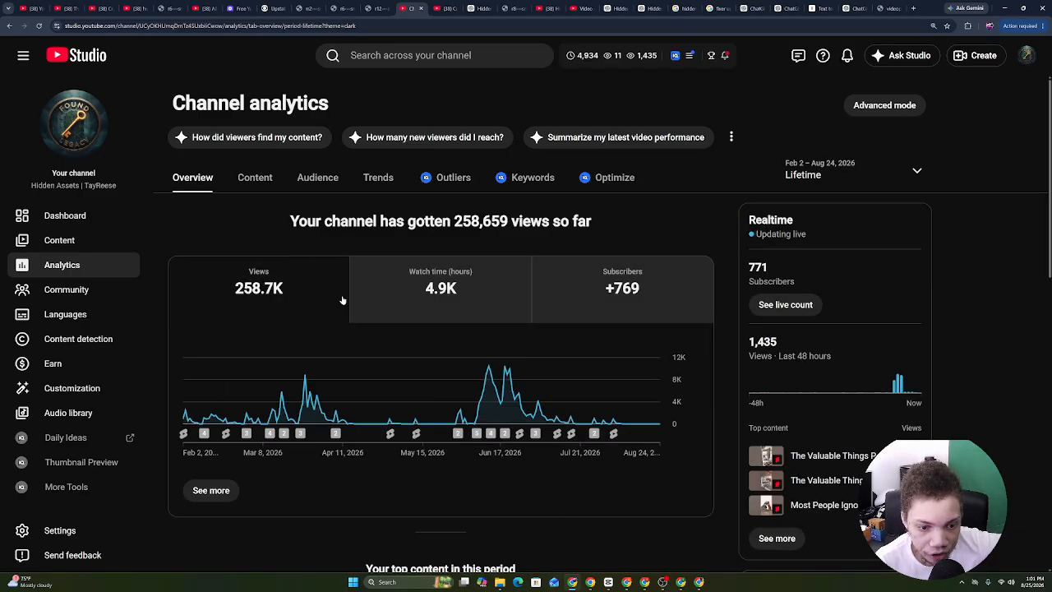
pyautogui.scroll(-5, 562, 301)
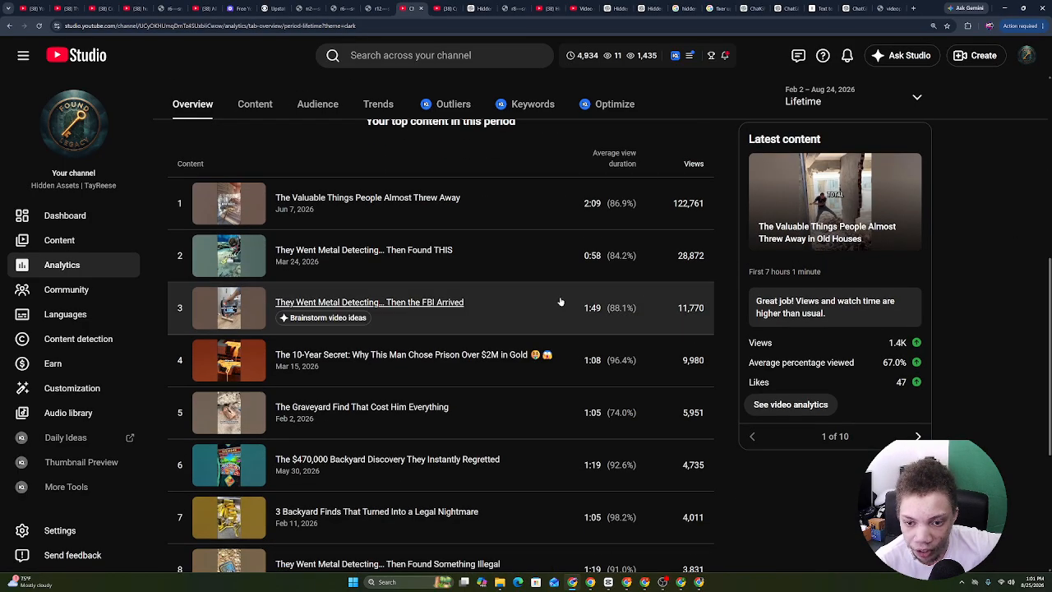
pyautogui.moveTo(750, 316); pyautogui.dragTo(778, 432)
# Open YouTube Studio for the other channel from its account menu.
pyautogui.click(591, 583)
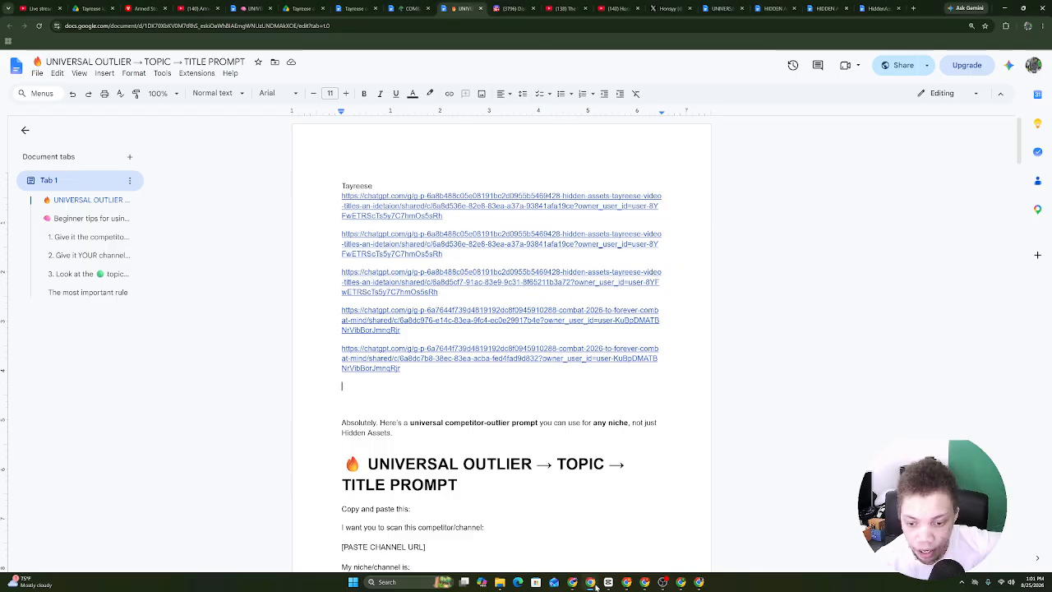
pyautogui.click(561, 7)
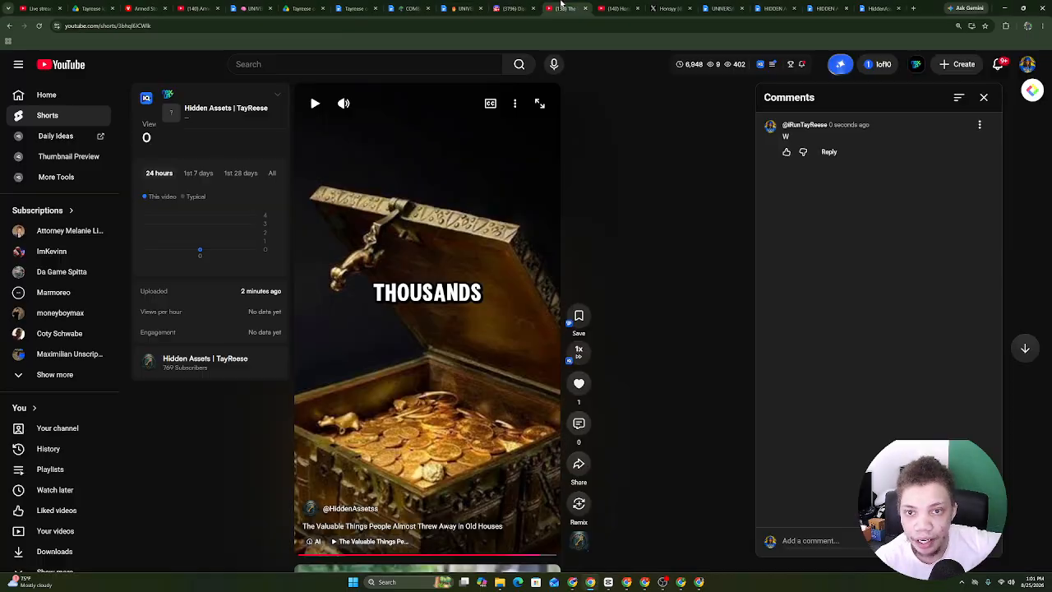
pyautogui.click(1027, 64)
pyautogui.click(976, 217)
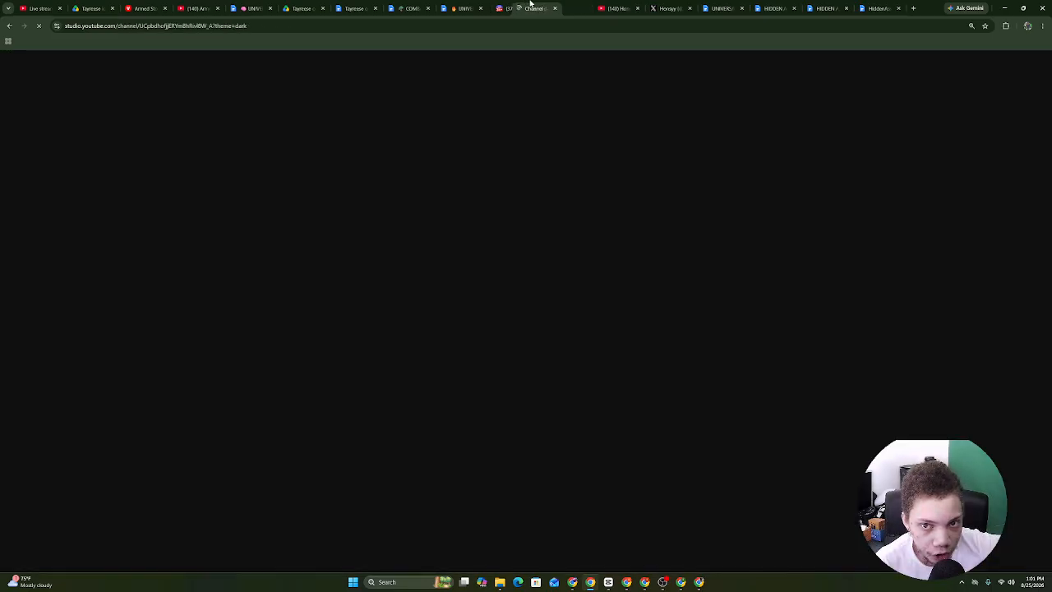
pyautogui.moveTo(530, 3); pyautogui.dragTo(299, 7)
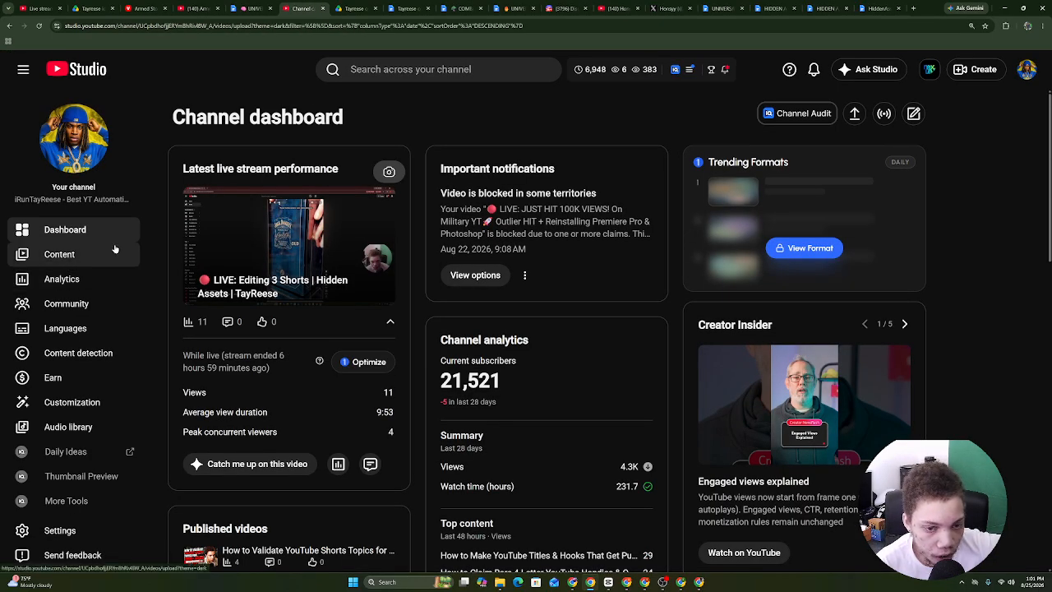
# Filter the channel's content analytics to Shorts over a Lifetime period.
pyautogui.click(59, 255)
pyautogui.click(64, 281)
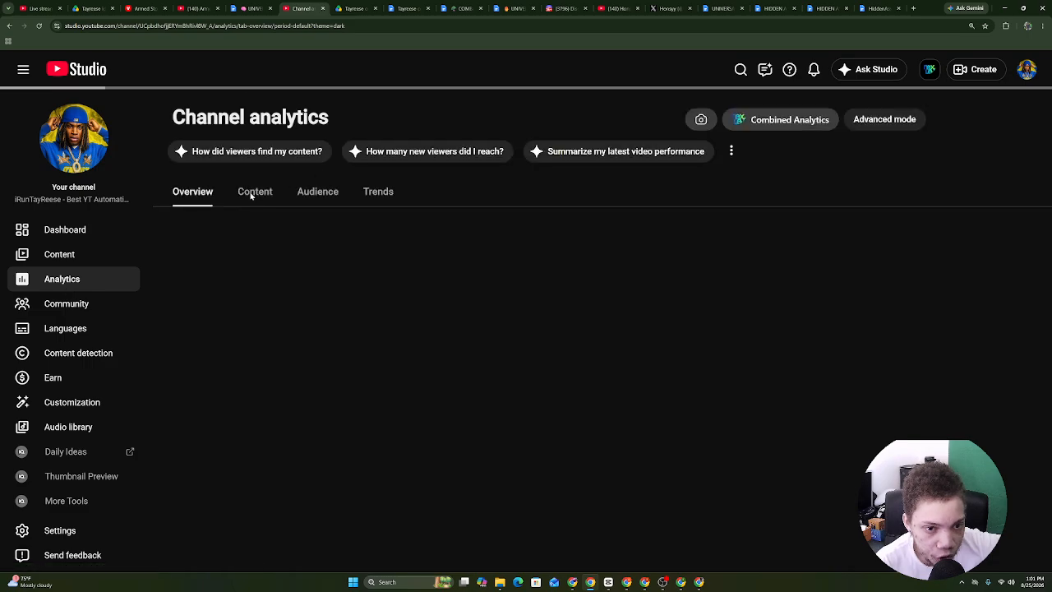
pyautogui.click(252, 194)
pyautogui.scroll(-4, 418, 284)
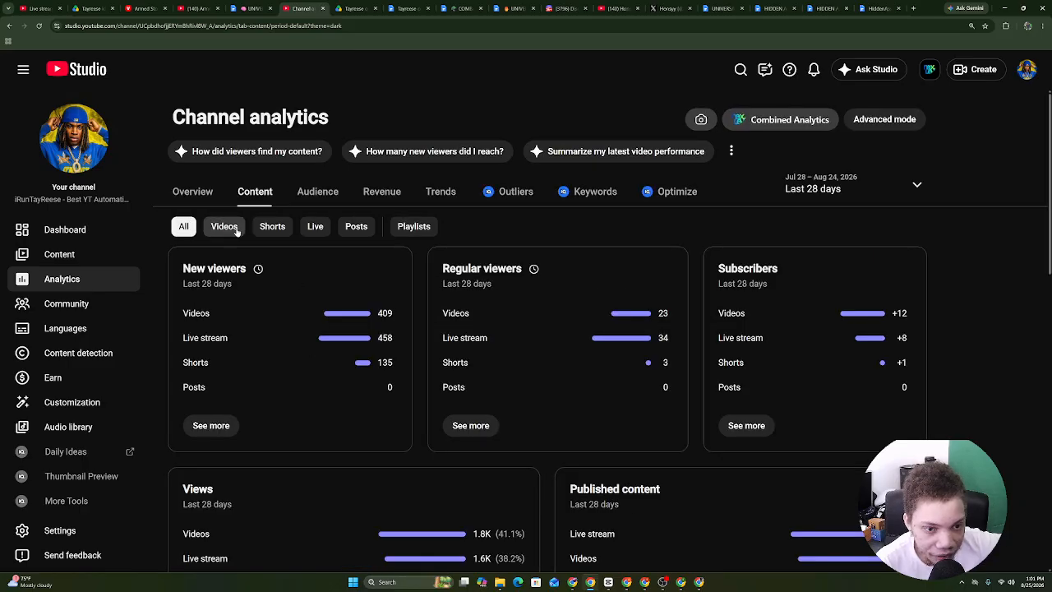
pyautogui.click(274, 228)
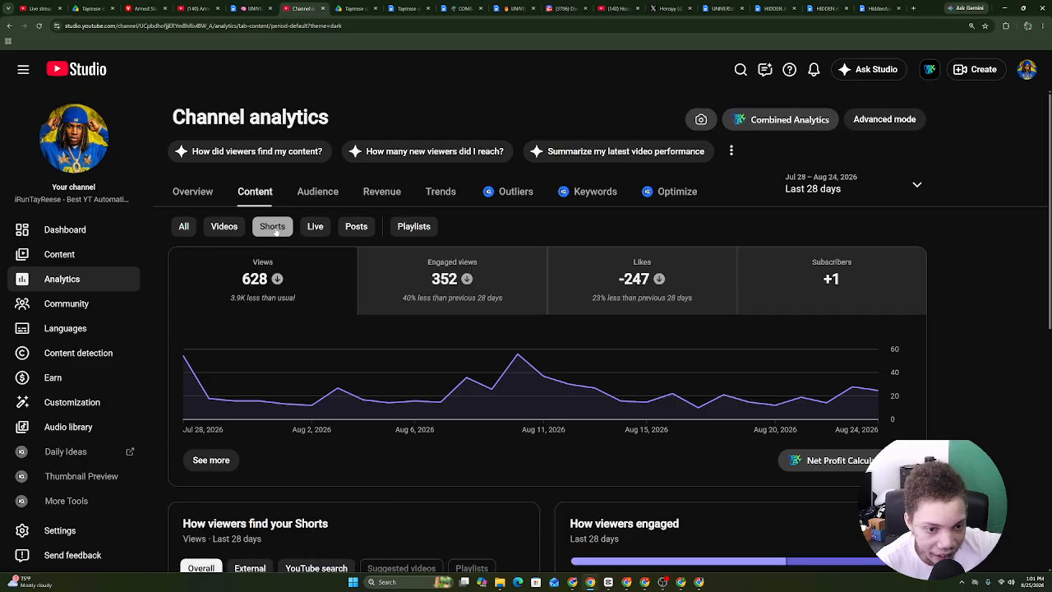
pyautogui.click(841, 201)
pyautogui.click(813, 263)
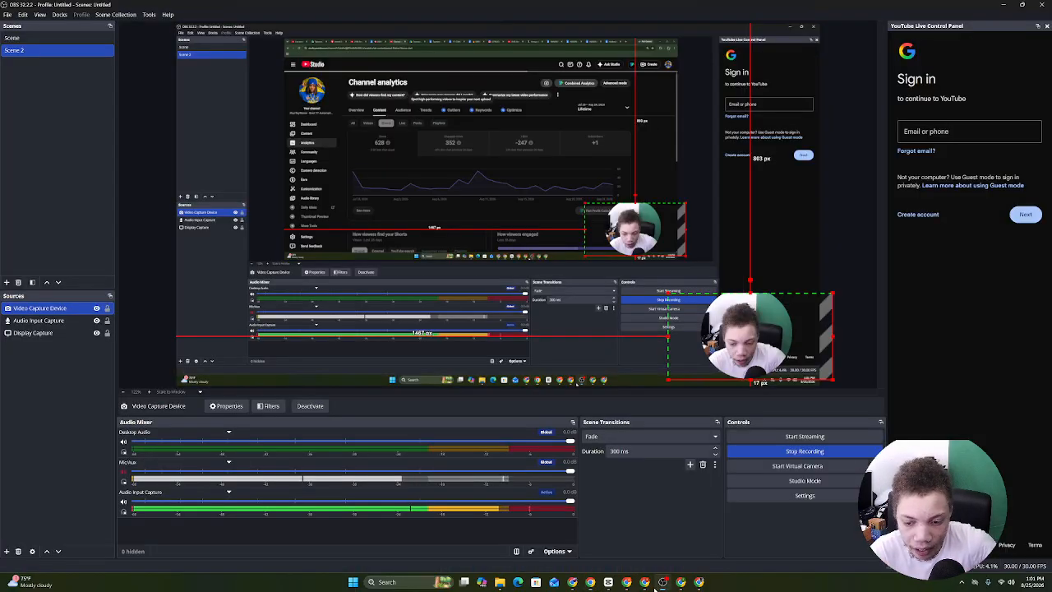
# Go to the Earn on YouTube monetization page.
pyautogui.click(662, 582)
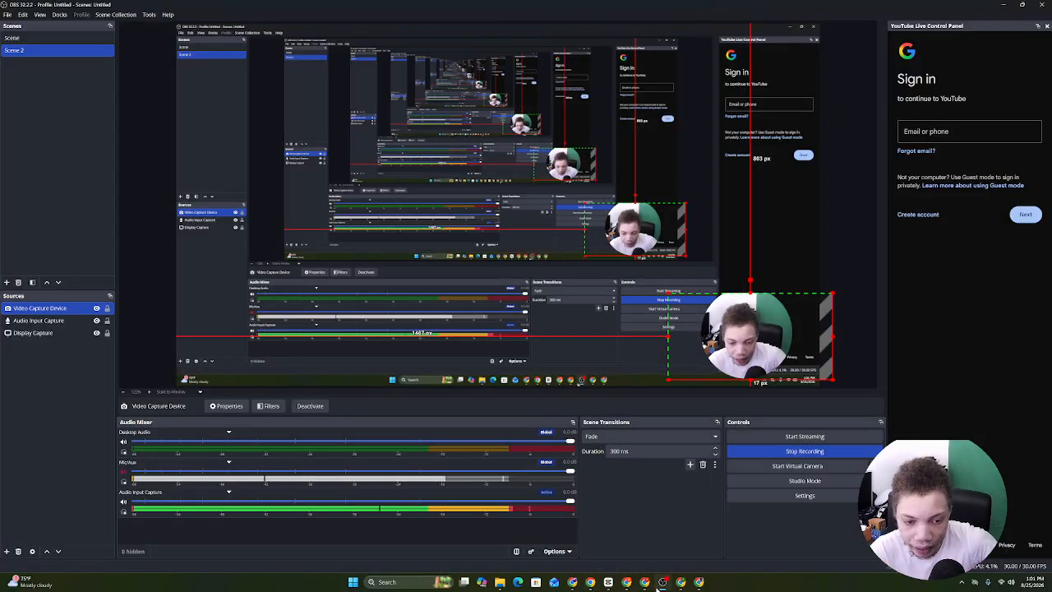
pyautogui.click(662, 582)
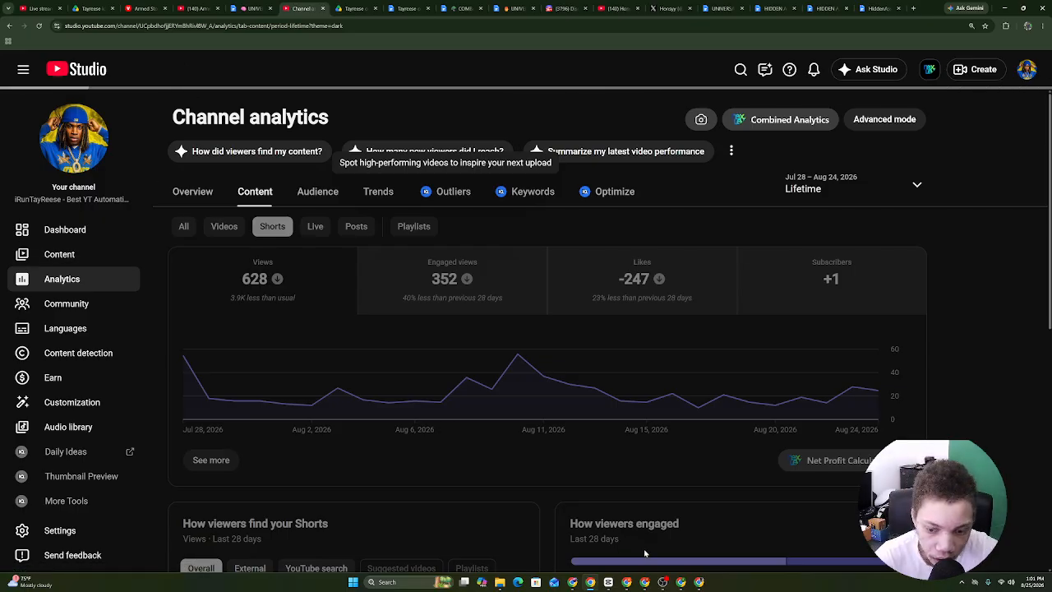
pyautogui.click(51, 378)
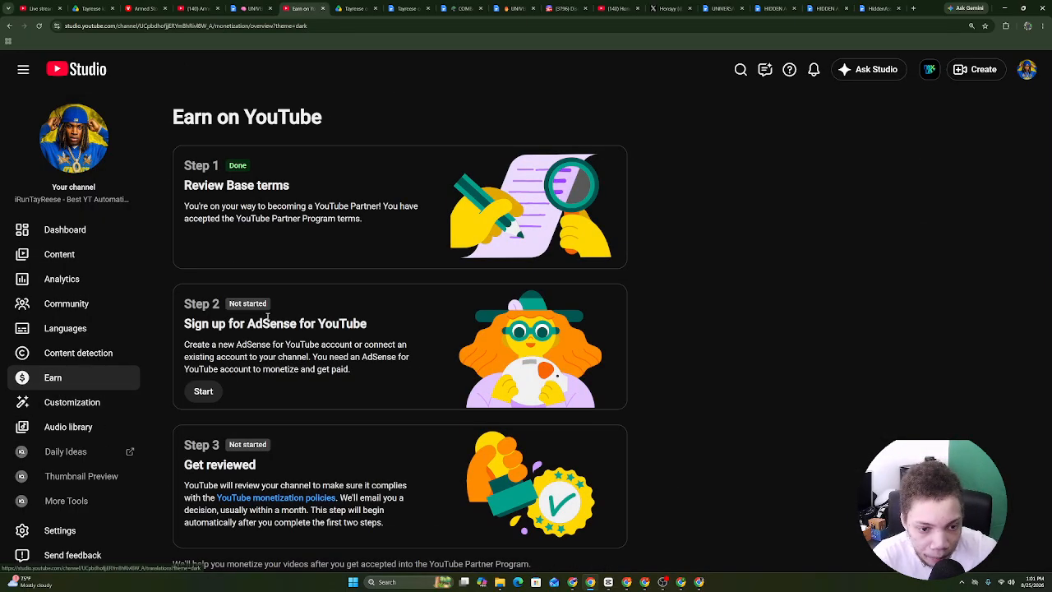
# Begin the Step 2 AdSense sign-up, choosing 'No, I don't have an existing account'.
pyautogui.tripleClick(399, 394)
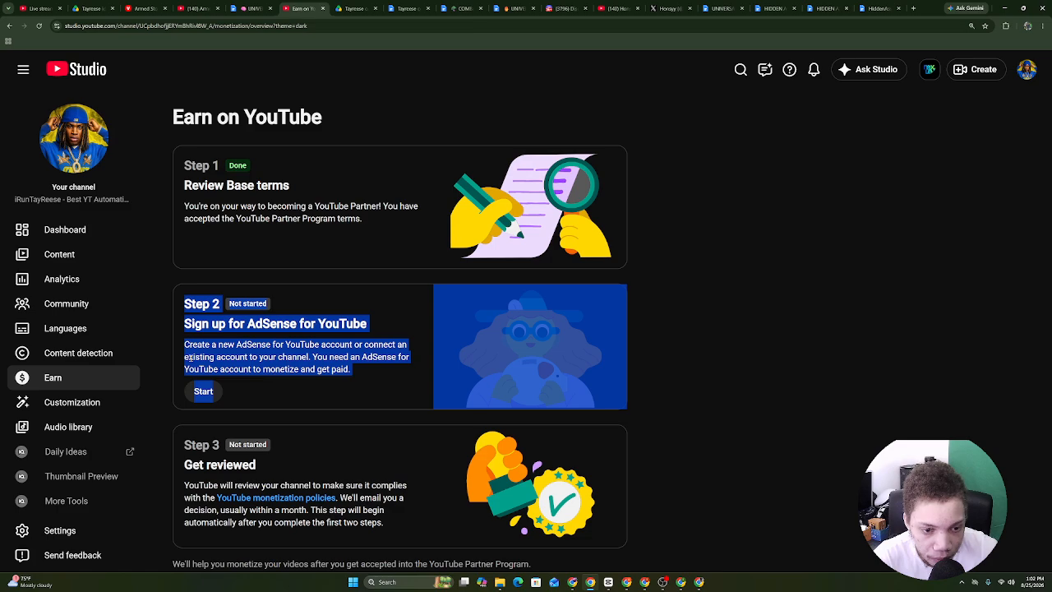
pyautogui.click(189, 358)
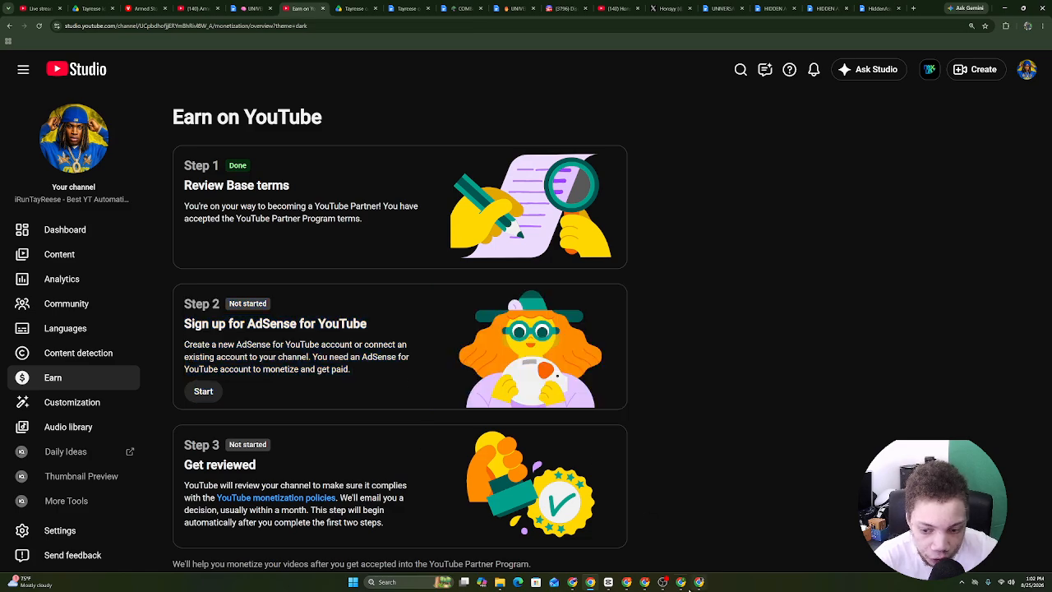
pyautogui.click(662, 582)
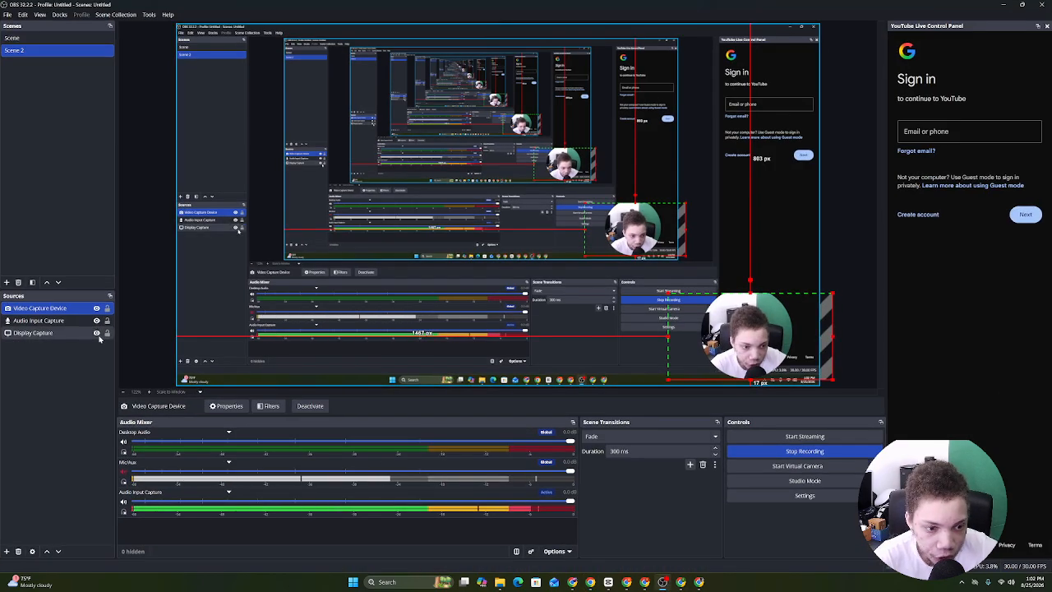
pyautogui.click(96, 333)
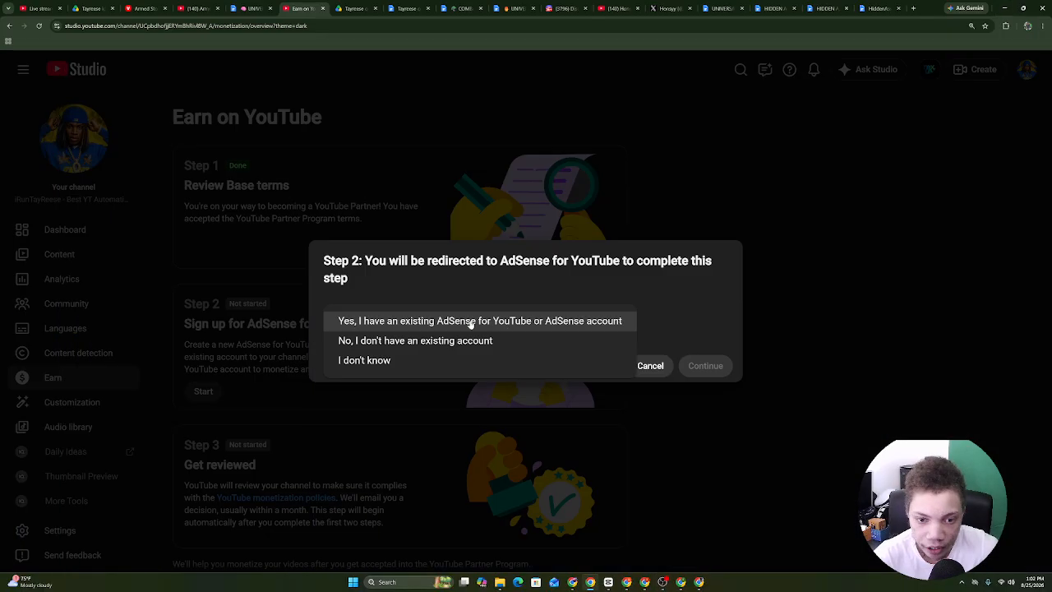
pyautogui.click(472, 341)
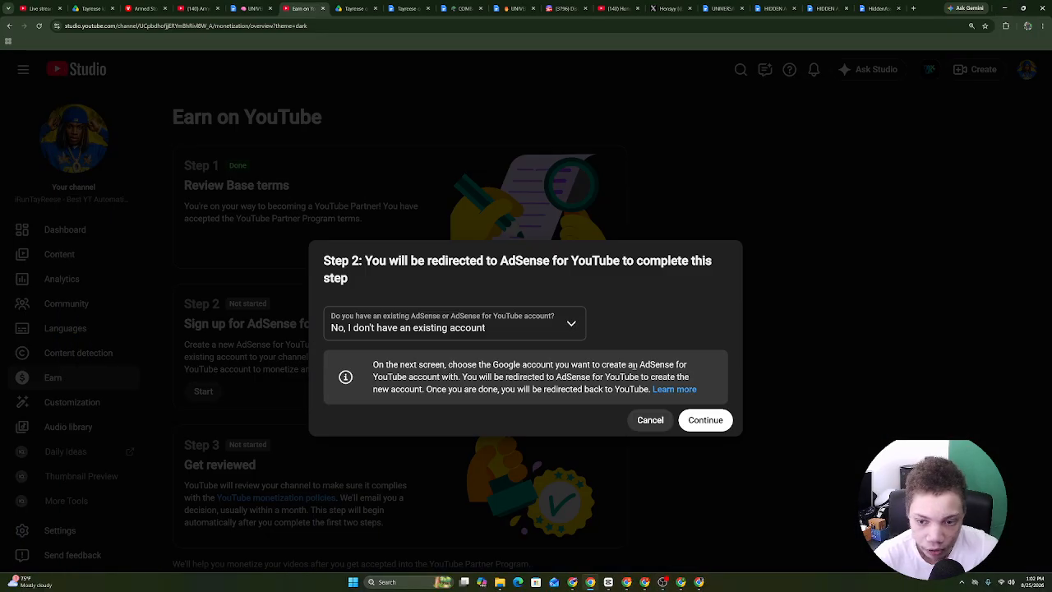
pyautogui.click(663, 582)
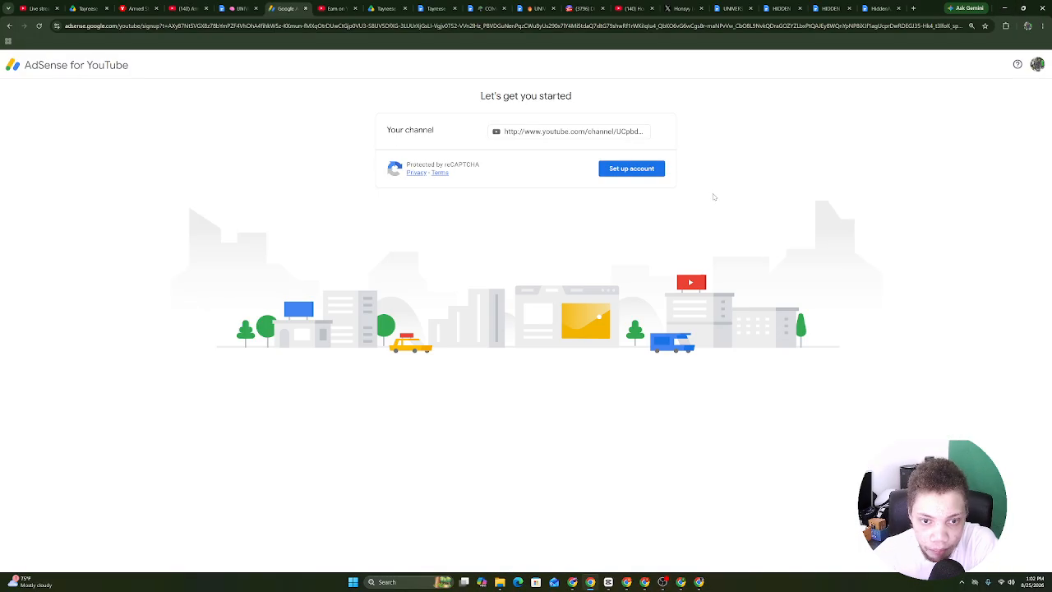
# Attempt the AdSense account setup, then zoom in and highlight the account-not-created error.
pyautogui.click(653, 170)
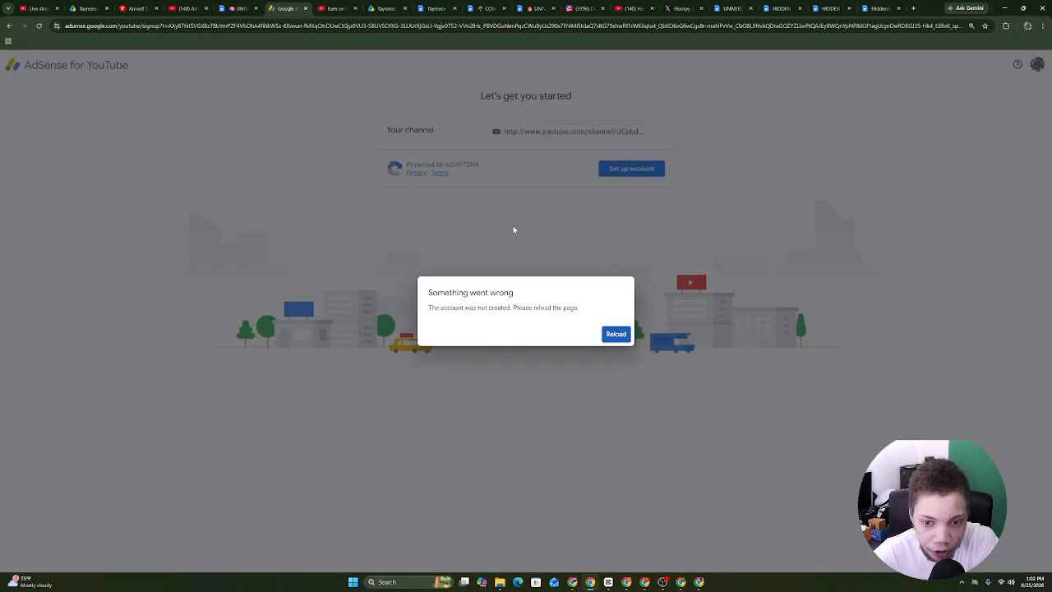
pyautogui.hotkey('ctrl', '+')
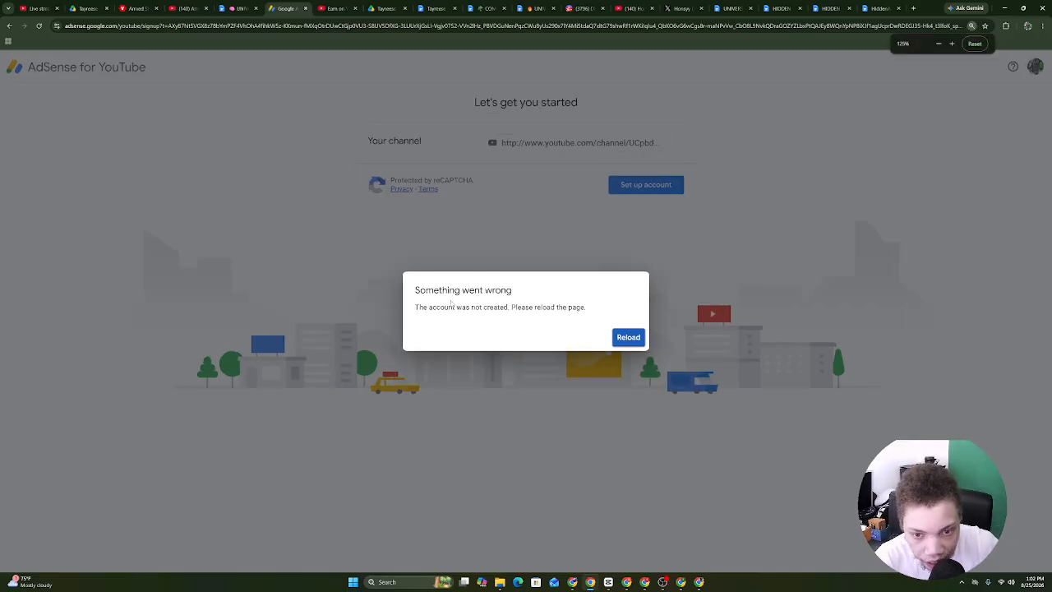
pyautogui.hotkey('ctrl', '+')
pyautogui.hotkey('ctrl', '+')
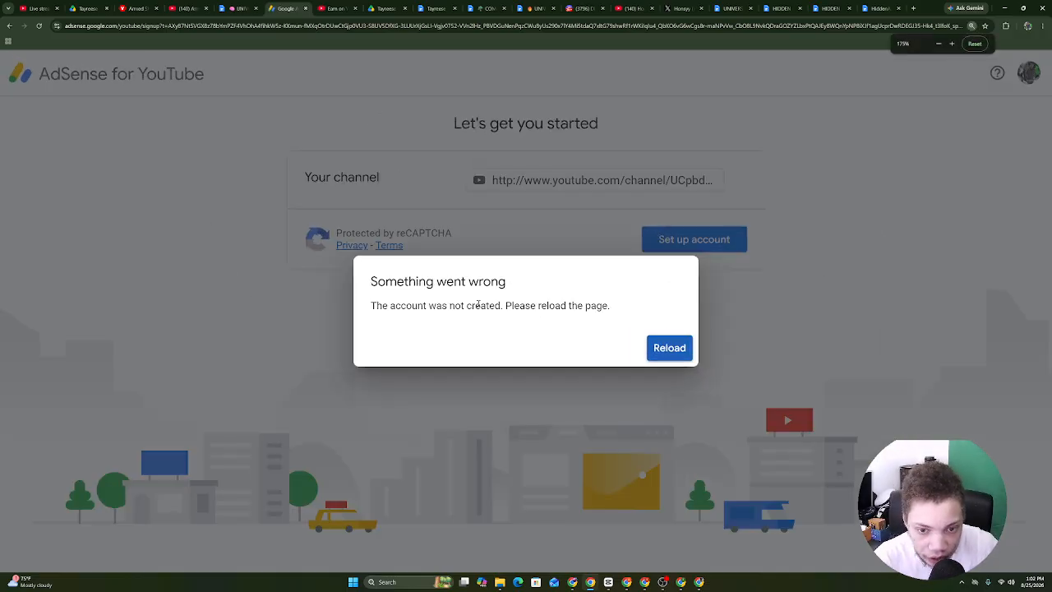
pyautogui.moveTo(611, 305); pyautogui.dragTo(427, 306)
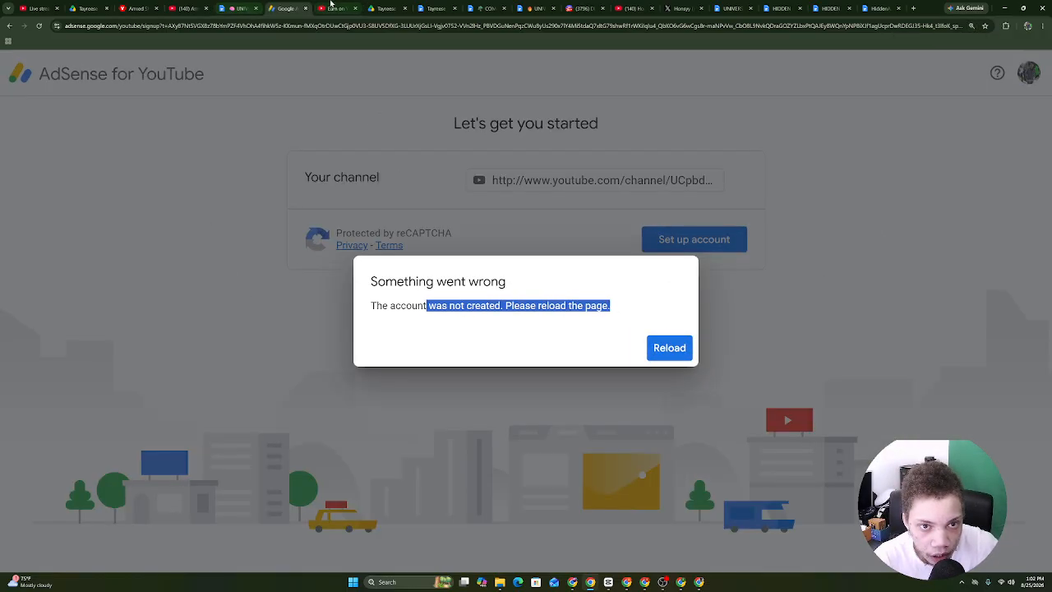
# Go back to the Earn on YouTube page, close the Step 2 dialog, and open a new tab.
pyautogui.click(330, 7)
pyautogui.press('Escape')
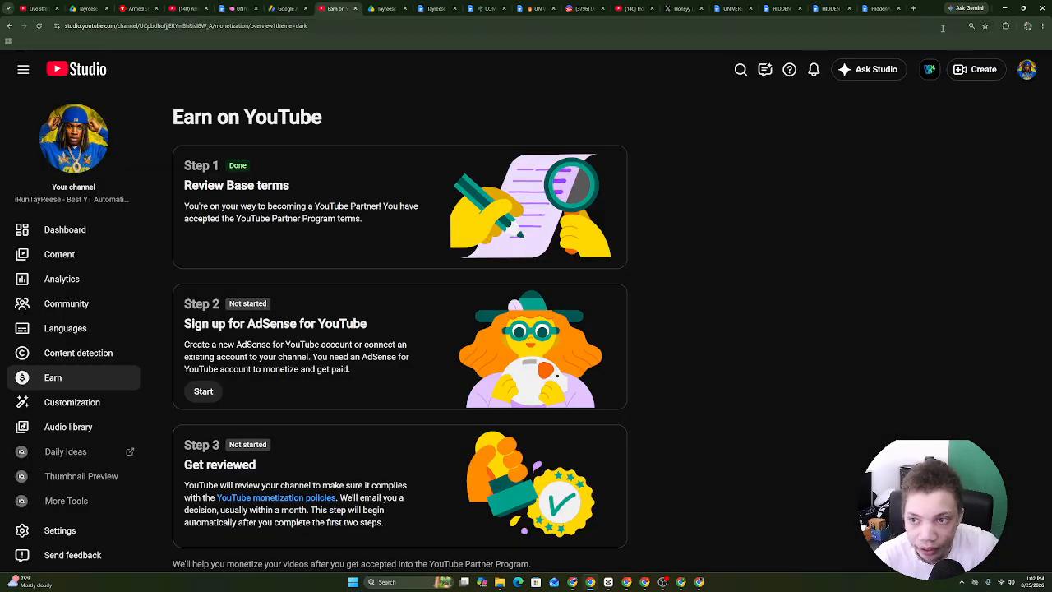
pyautogui.click(913, 8)
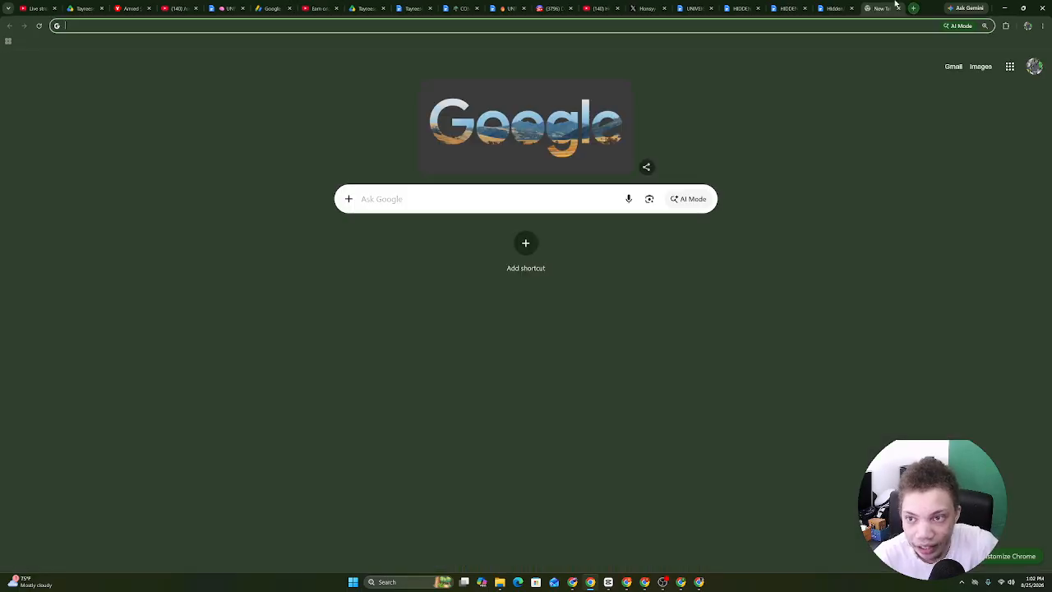
# Open the 'Re: Requested conversation copy' Gmail thread and enlarge the expanded Aug 22 support message.
pyautogui.click(951, 67)
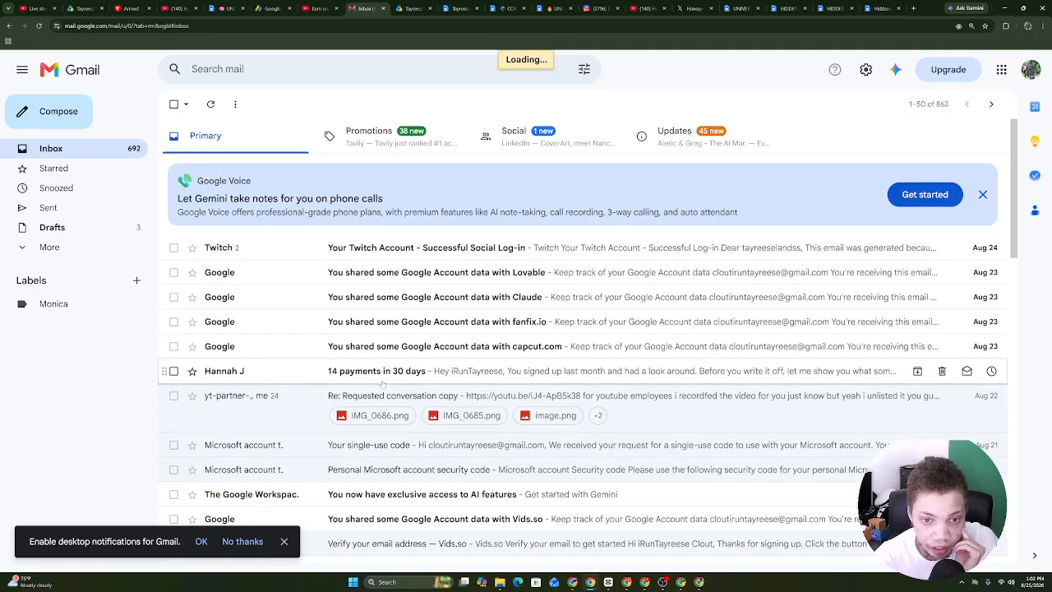
pyautogui.click(386, 401)
pyautogui.click(276, 251)
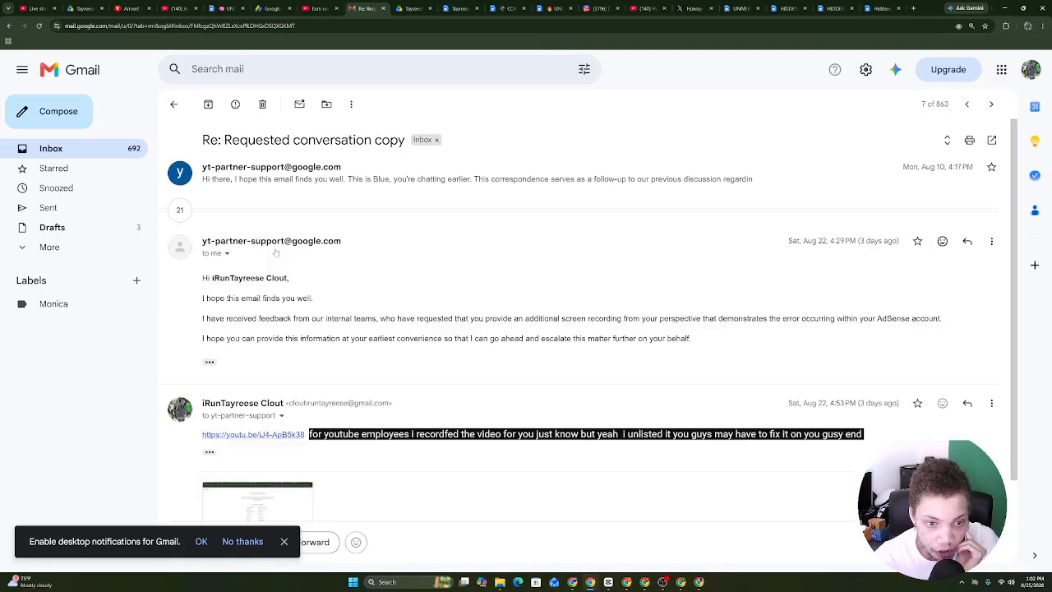
pyautogui.click(284, 541)
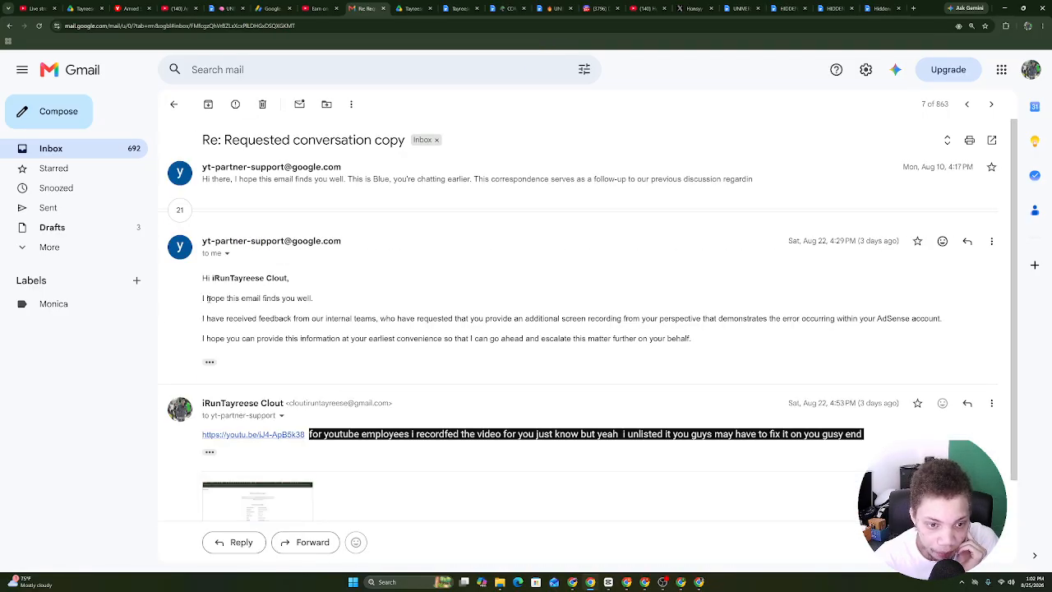
pyautogui.hotkey('ctrl', '+')
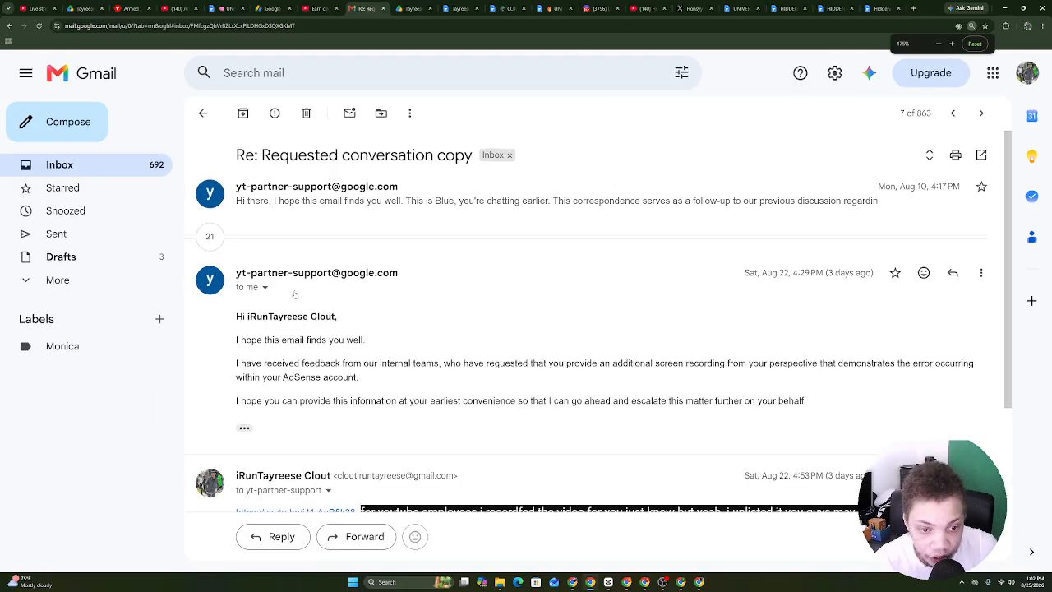
# Rearrange the browser tabs so the email, YouTube and Earn on YouTube pages sit together.
pyautogui.moveTo(361, 8); pyautogui.dragTo(166, 5)
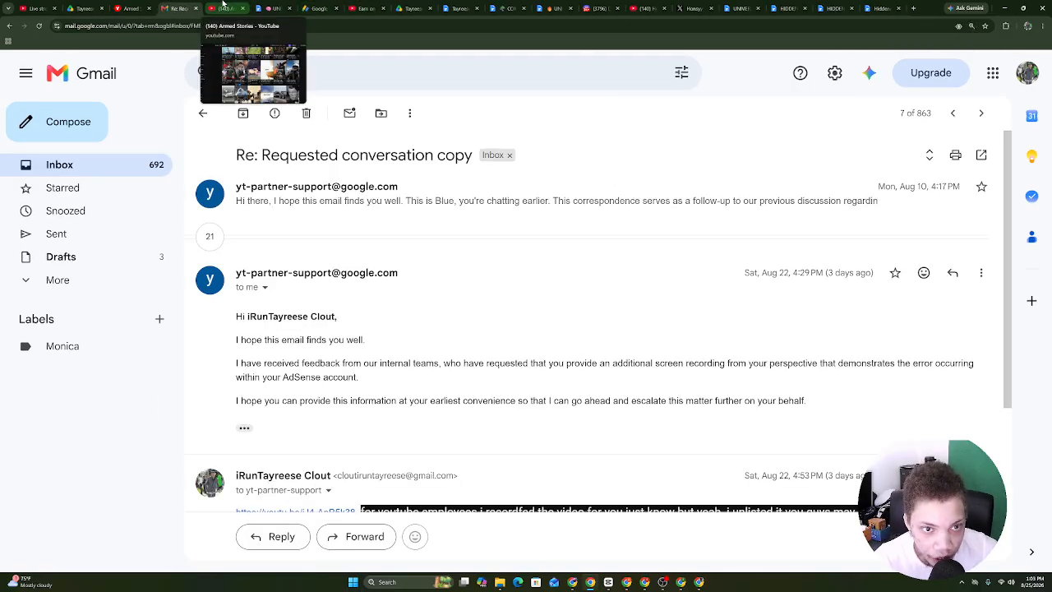
pyautogui.click(223, 5)
pyautogui.click(178, 9)
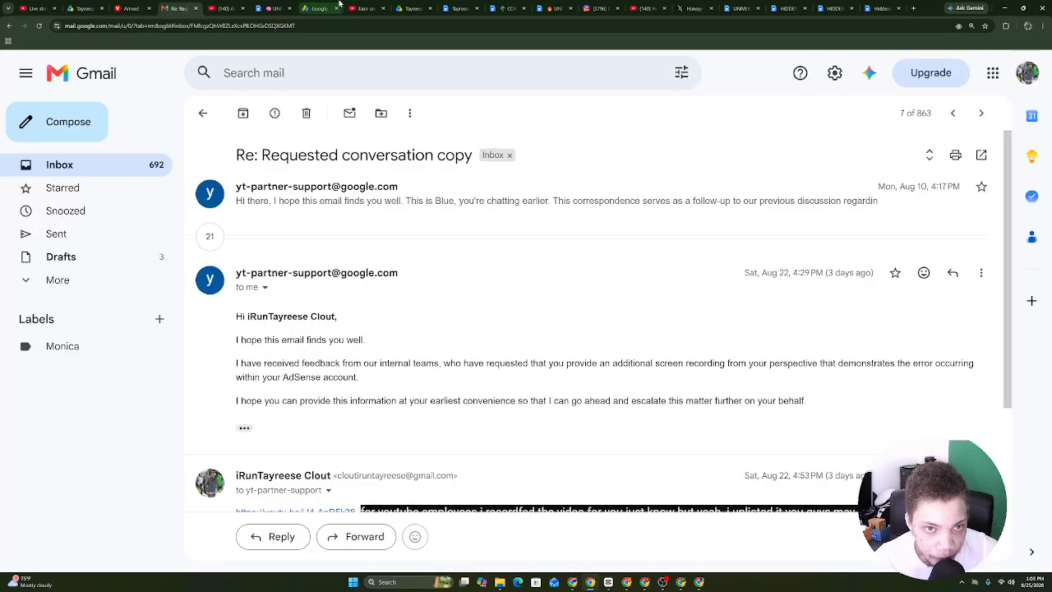
pyautogui.moveTo(363, 6); pyautogui.dragTo(263, 7)
pyautogui.moveTo(220, 204); pyautogui.dragTo(209, 186)
# Search YouTube for the creator by name and open his channel page.
pyautogui.click(226, 8)
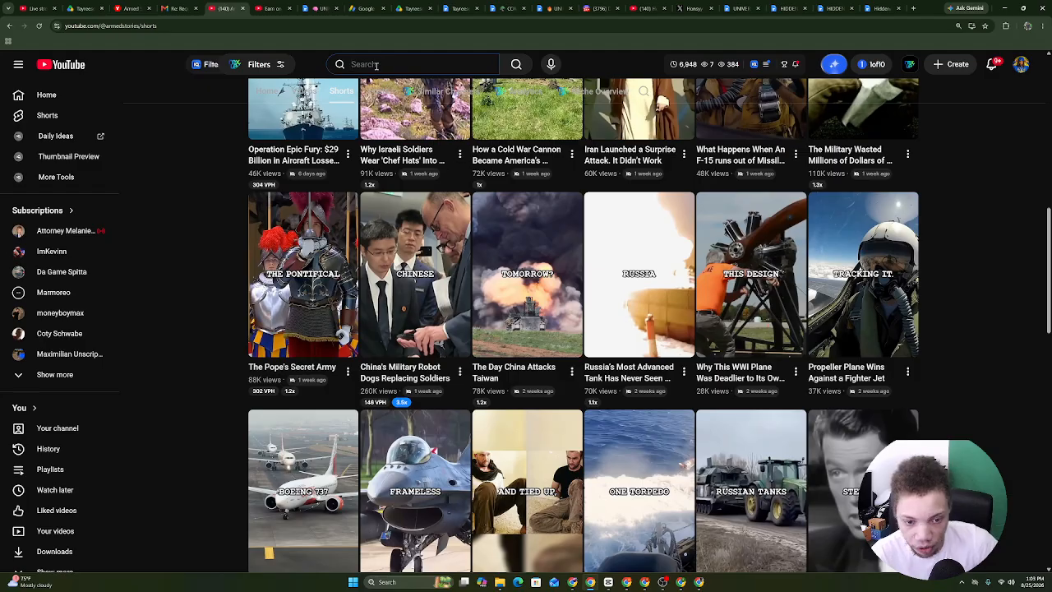
pyautogui.write('deve')
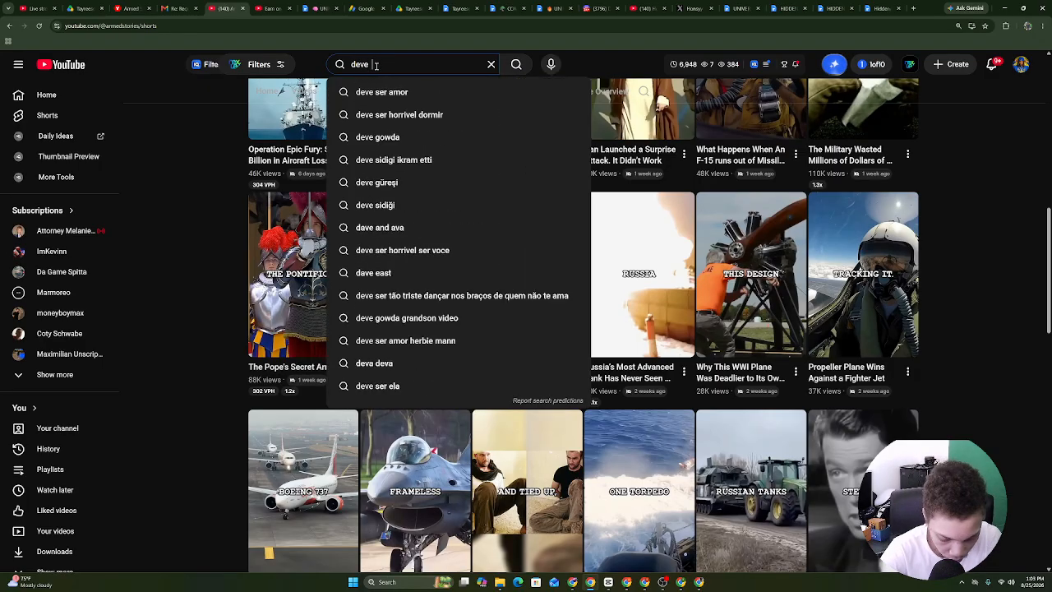
pyautogui.write('l n seenath')
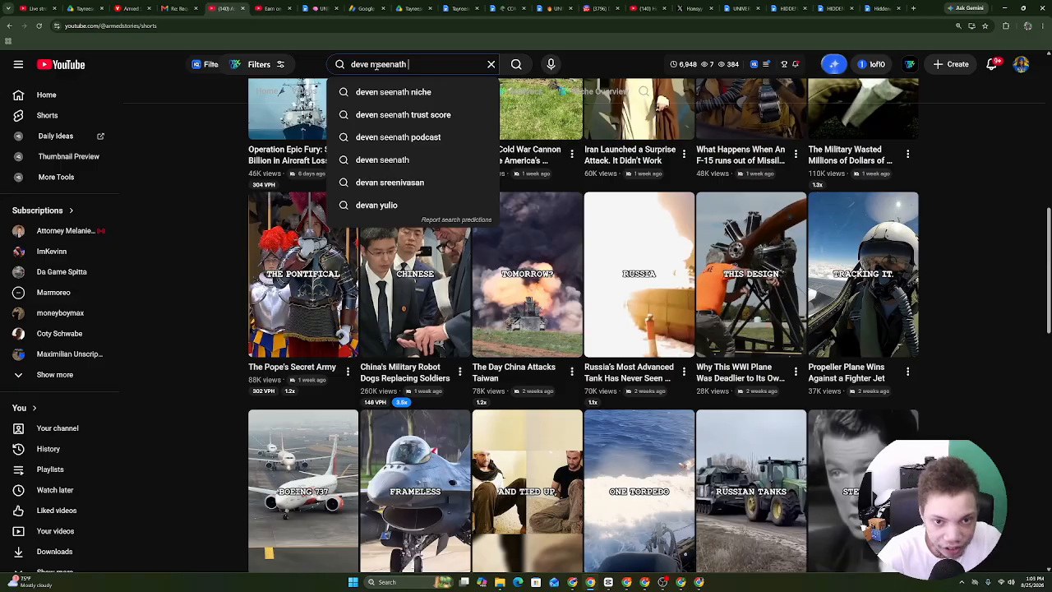
pyautogui.press('Return')
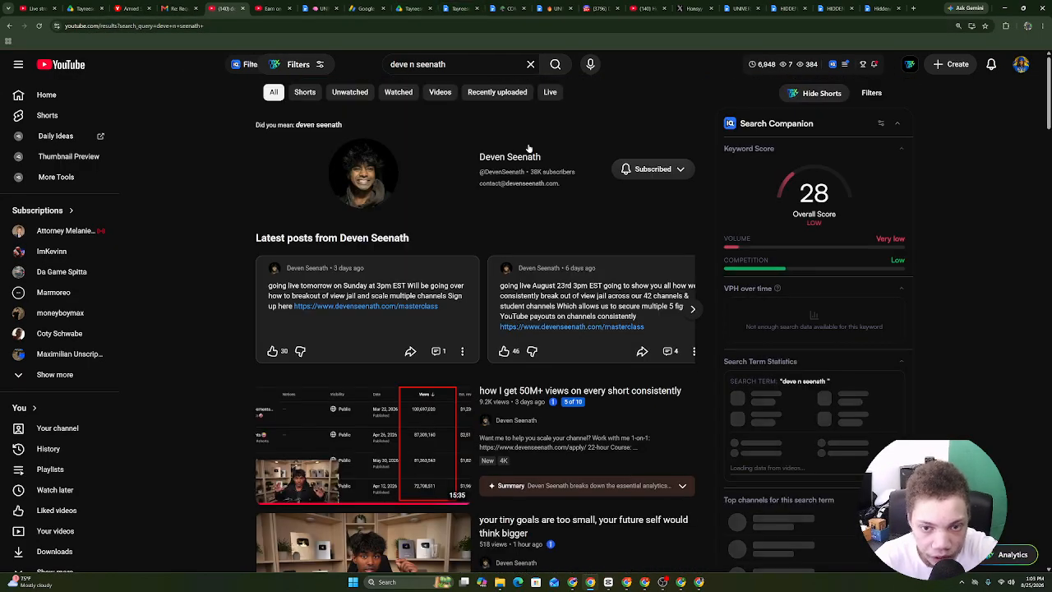
pyautogui.click(518, 156)
# From the channel's full video list, open 'How I Protect My 47 Channels from Demonetization, Strikes, and Bans'.
pyautogui.click(329, 252)
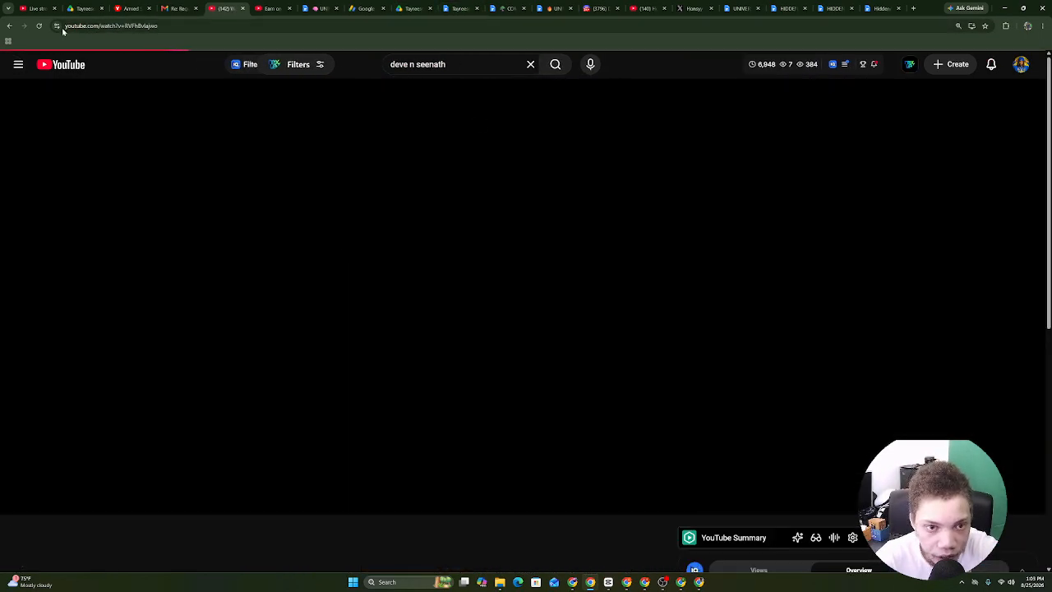
pyautogui.click(9, 27)
pyautogui.click(302, 236)
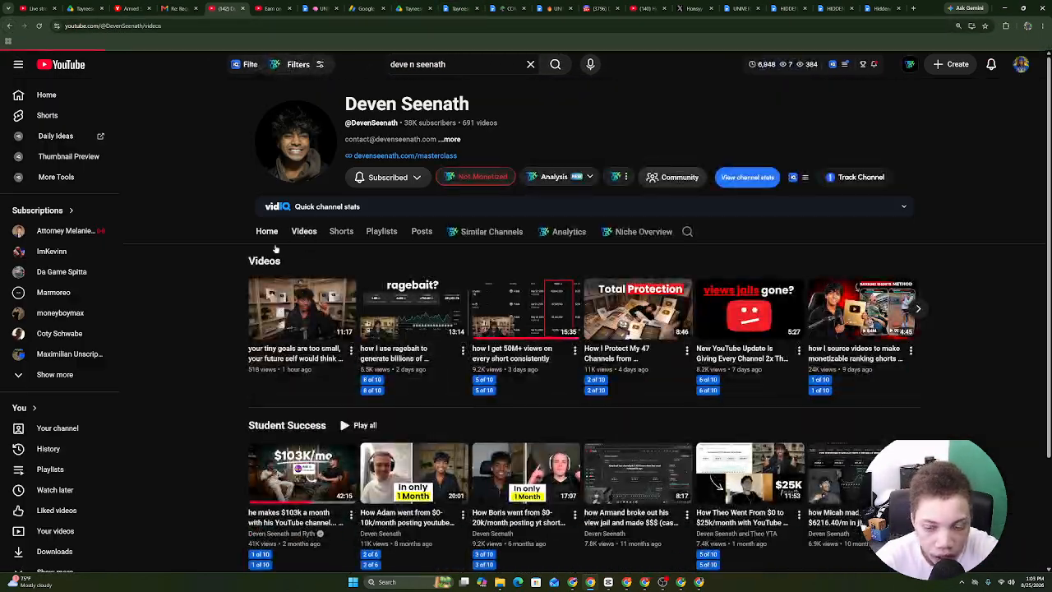
pyautogui.scroll(-2, 417, 408)
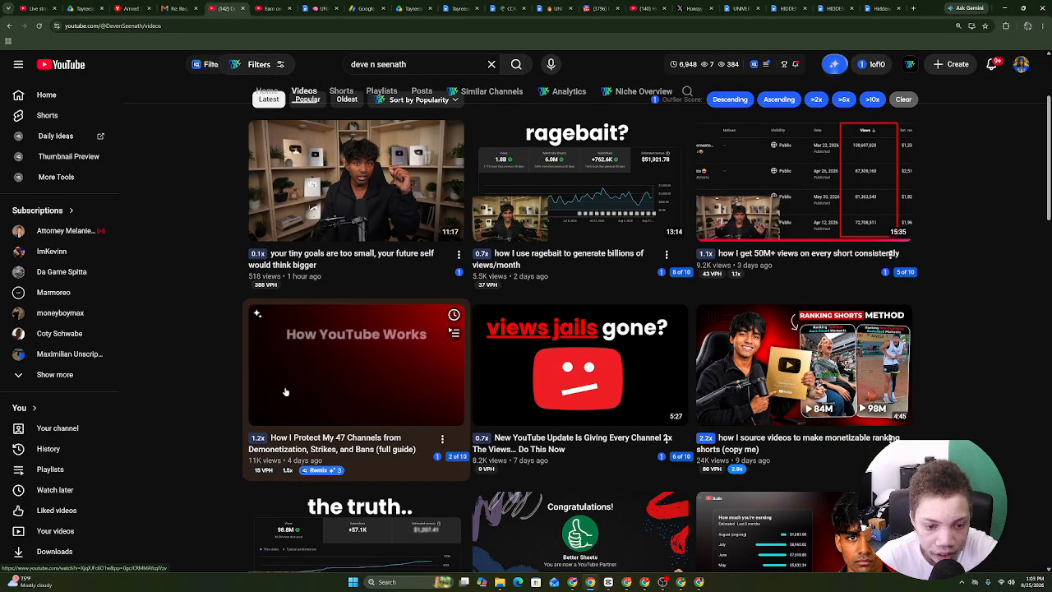
pyautogui.click(341, 374)
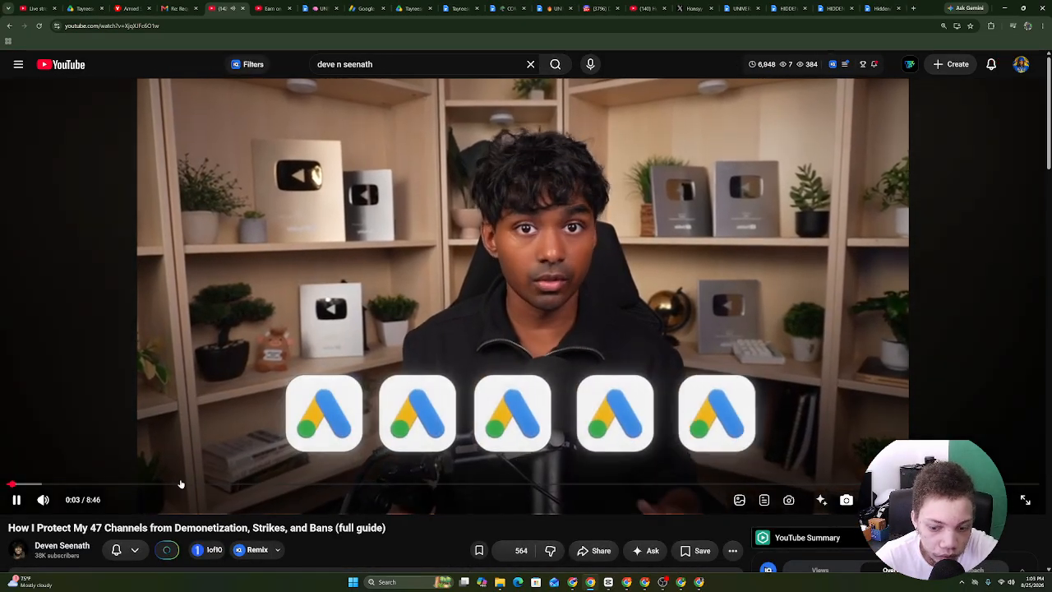
# Skim the video's company-filing walkthrough by jumping to 1:30, 3:18, 4:14, 2:32 and 4:55.
pyautogui.click(184, 484)
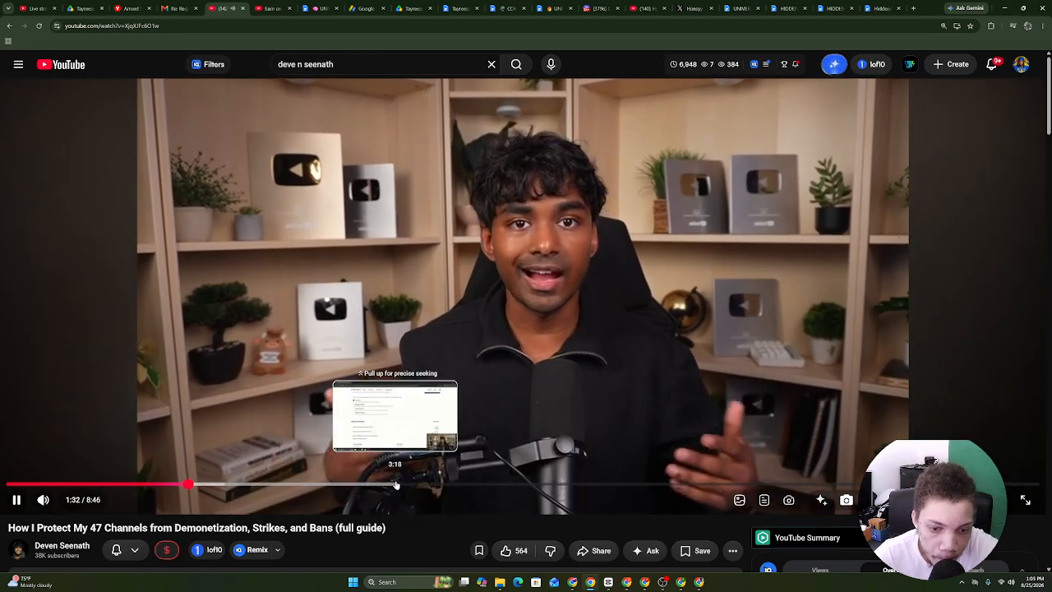
pyautogui.click(395, 484)
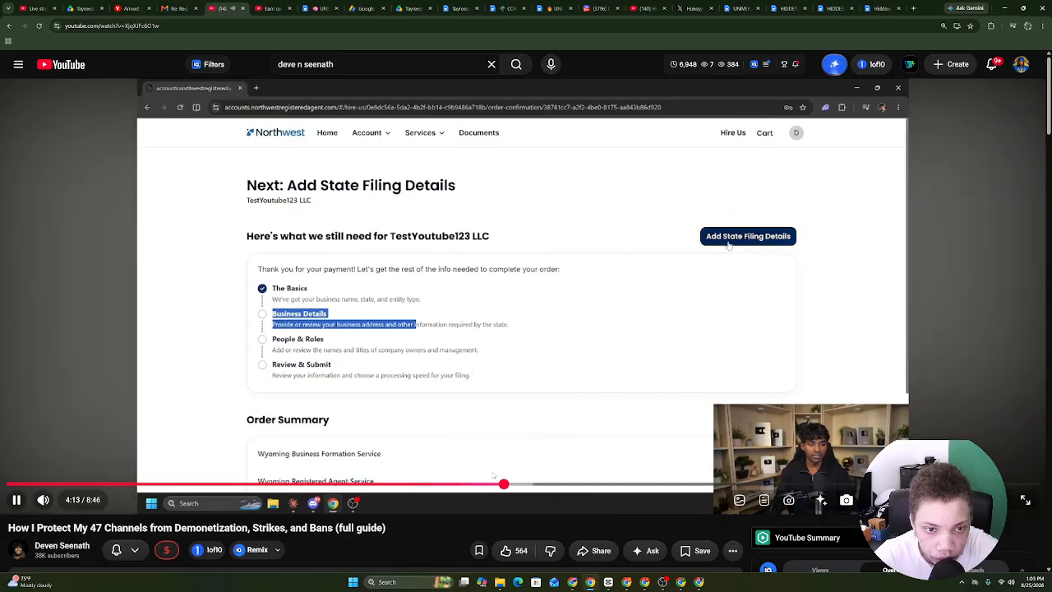
pyautogui.click(505, 484)
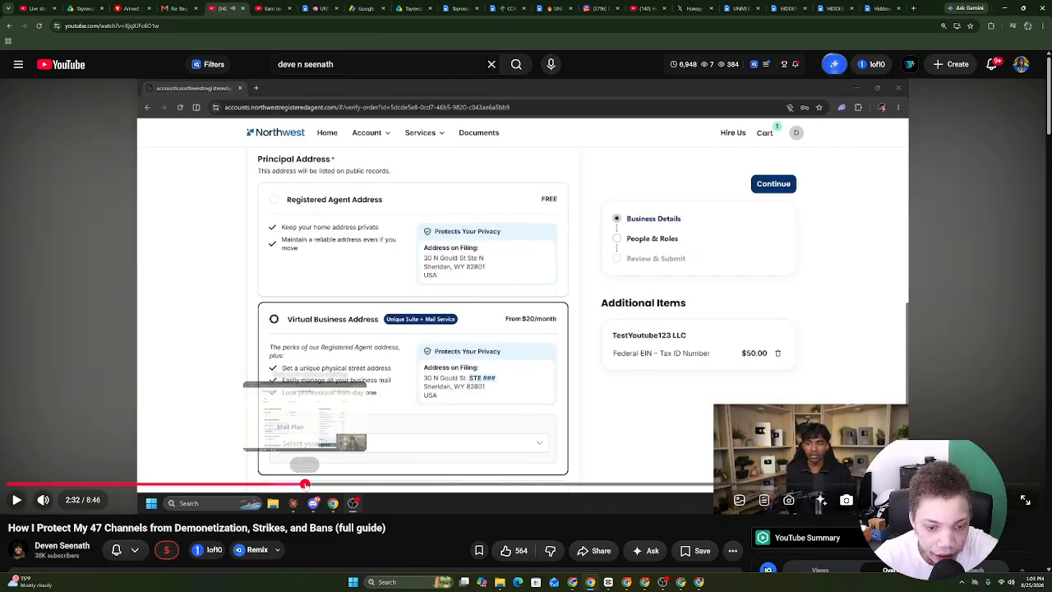
pyautogui.click(305, 484)
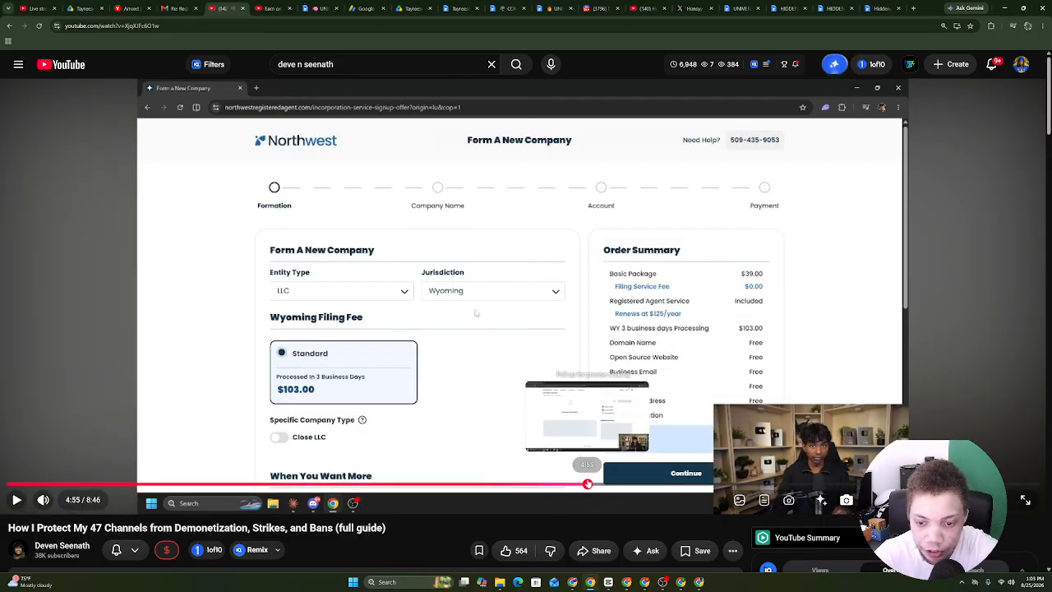
pyautogui.click(587, 484)
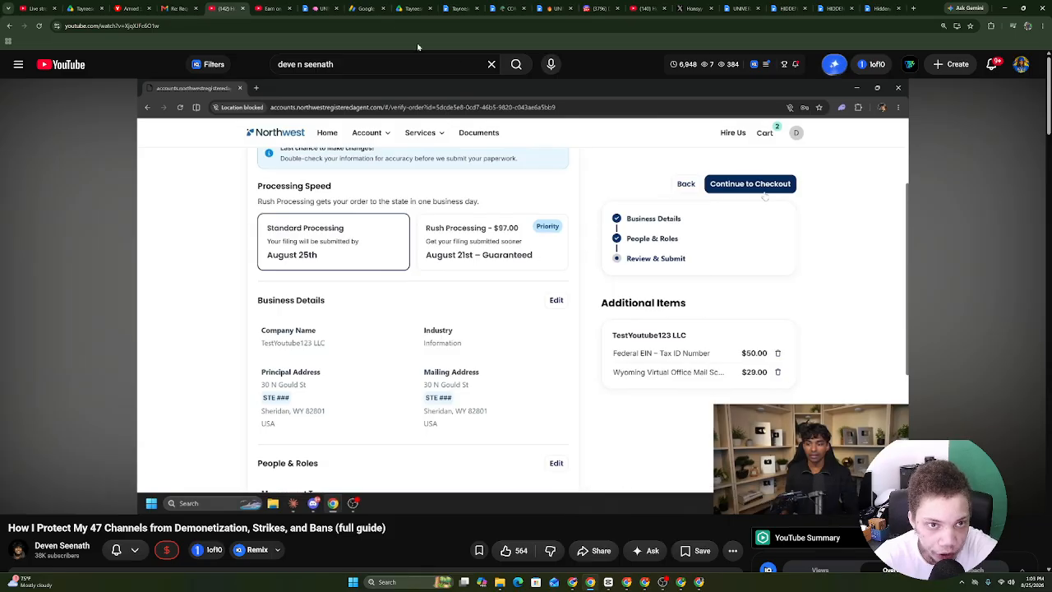
pyautogui.click(279, 6)
# Highlight 'I hope this email finds you well.' and the request for another AdSense error screen recording.
pyautogui.click(194, 7)
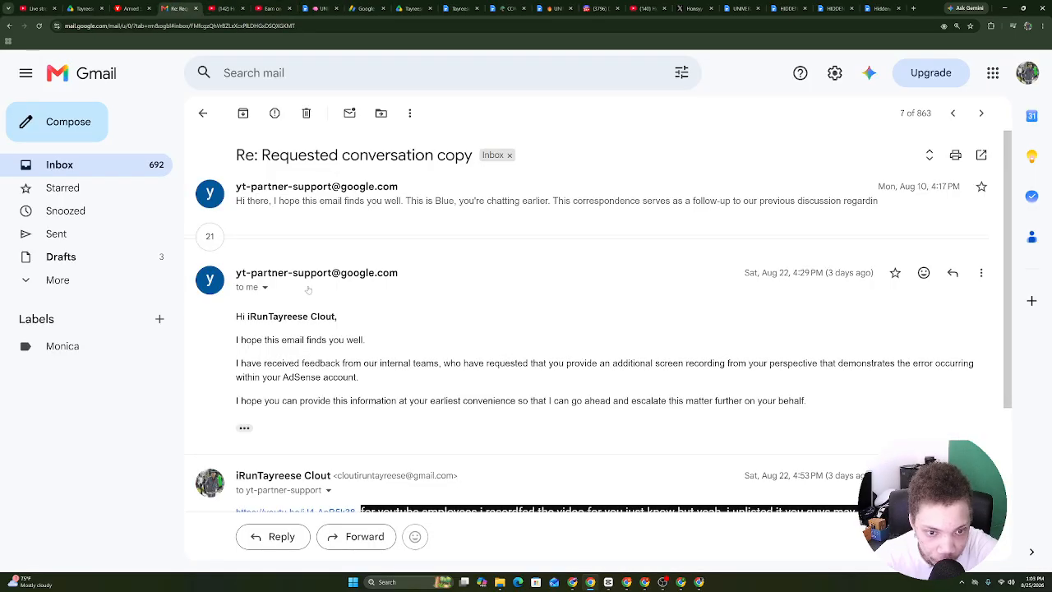
pyautogui.moveTo(238, 339); pyautogui.dragTo(358, 340)
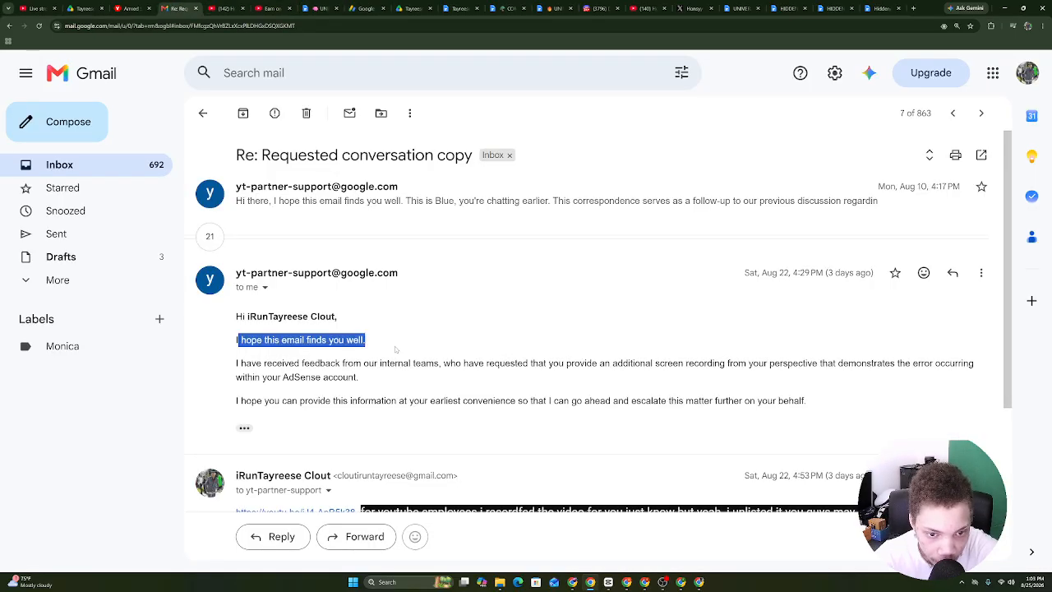
pyautogui.moveTo(262, 363); pyautogui.dragTo(704, 362)
pyautogui.scroll(-2, 459, 421)
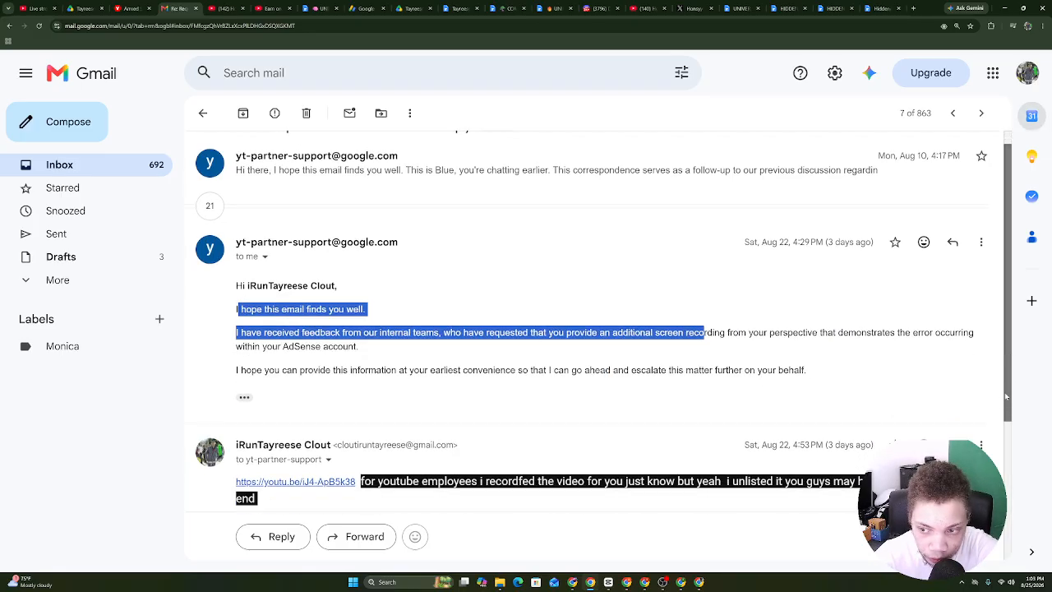
# Flip between the video, email and Studio tabs, and select the Studio page's web address.
pyautogui.click(238, 4)
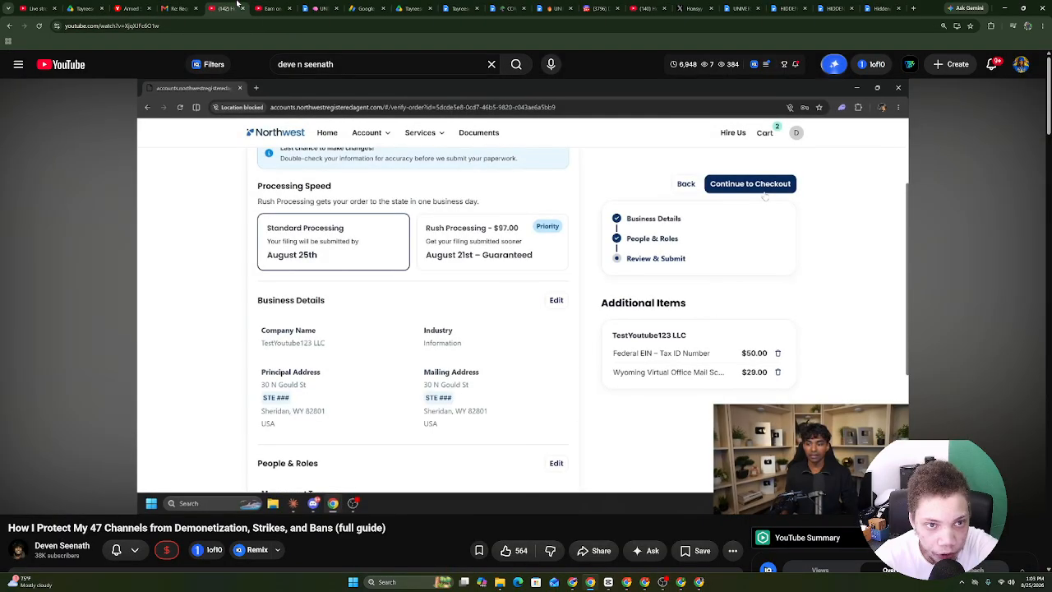
pyautogui.click(203, 4)
pyautogui.click(287, 7)
pyautogui.click(226, 7)
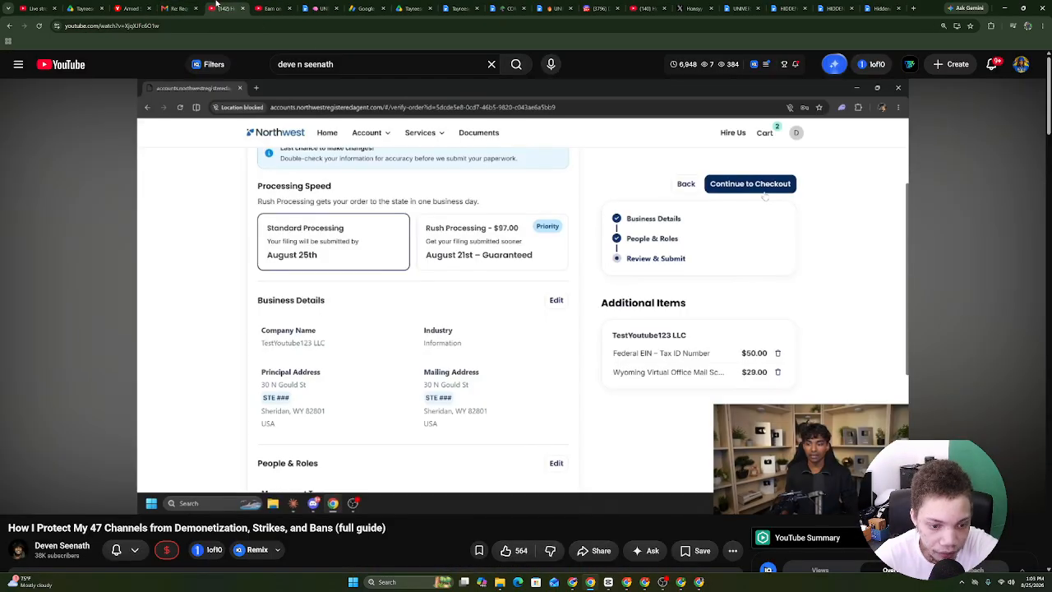
pyautogui.click(271, 7)
pyautogui.click(181, 25)
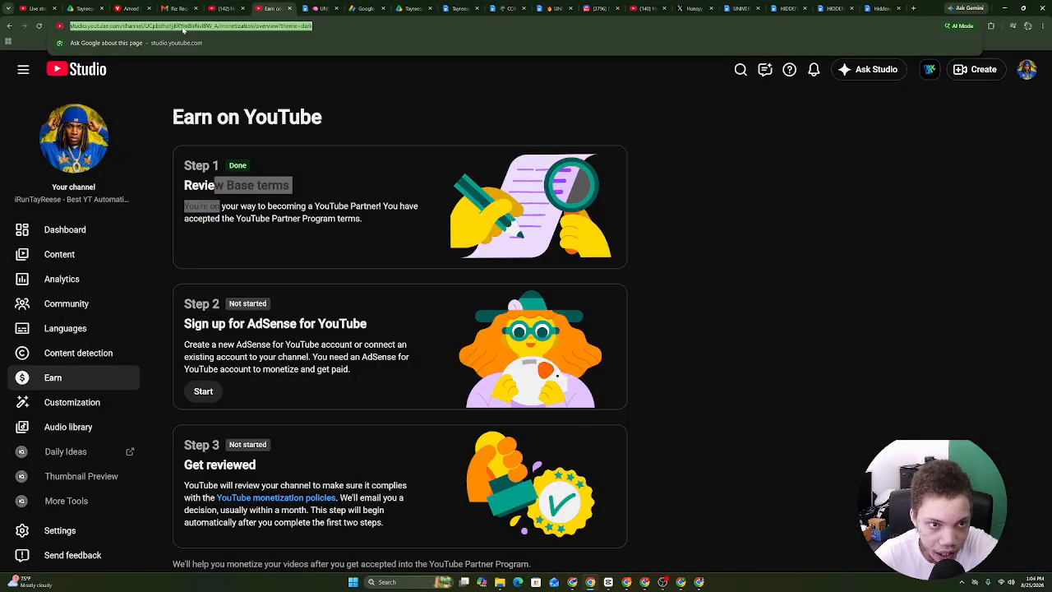
pyautogui.rightClick(185, 29)
pyautogui.click(72, 221)
# Open the channel dashboard and copy the 'Your channel' link from the account menu.
pyautogui.click(65, 229)
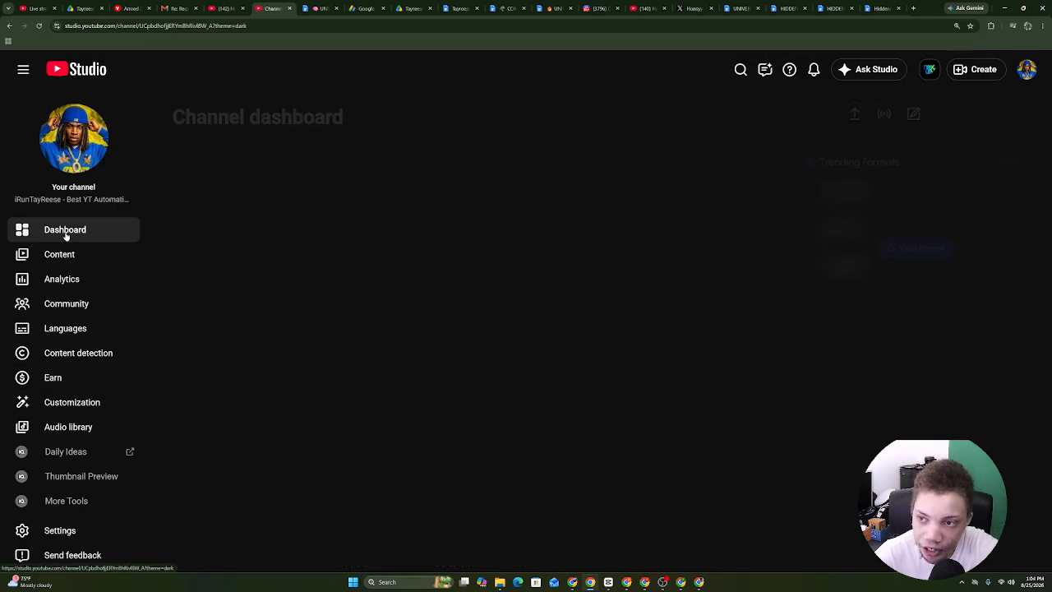
pyautogui.click(1027, 69)
pyautogui.rightClick(955, 151)
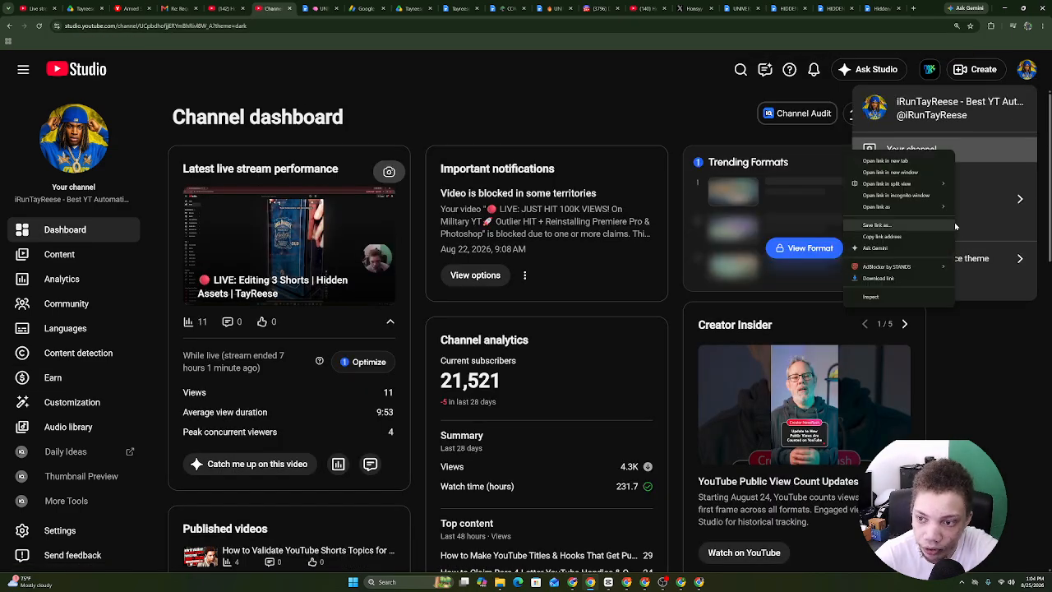
pyautogui.click(912, 236)
# In a new tab, search Google for 'socialblade' and open the Social Blade website.
pyautogui.click(913, 10)
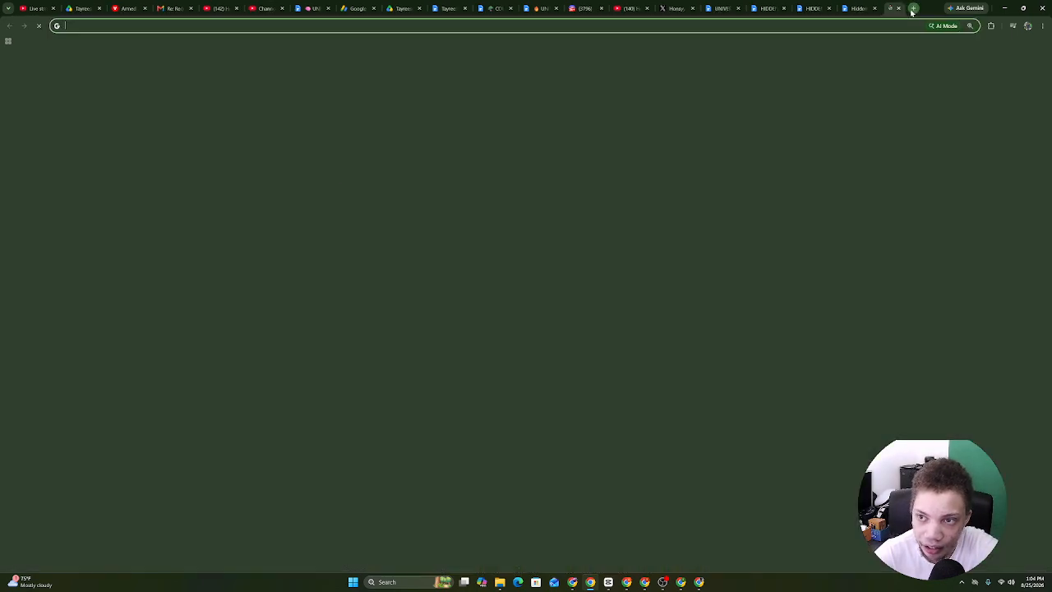
pyautogui.write('soci')
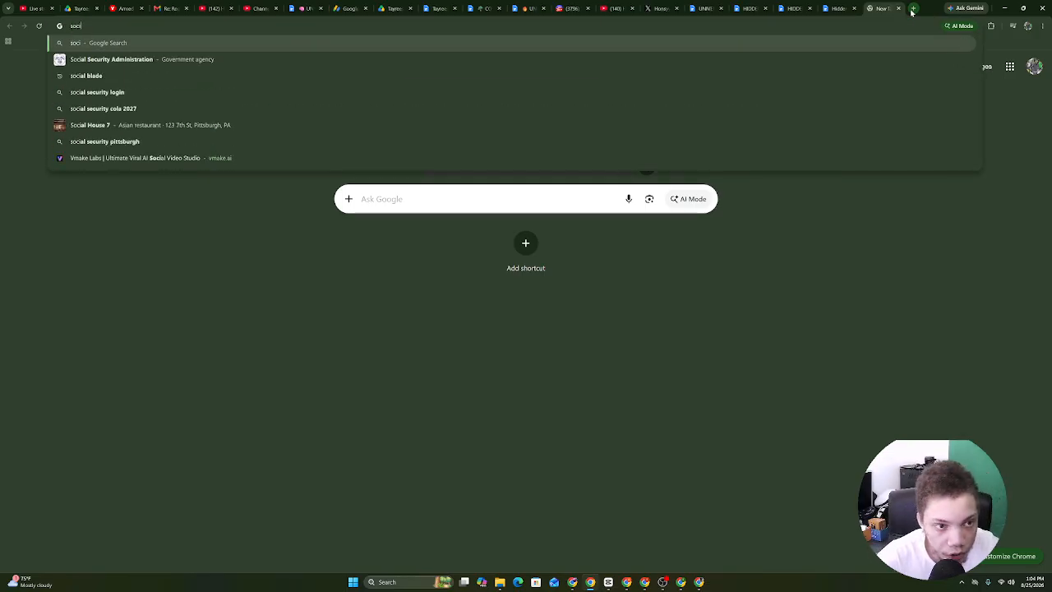
pyautogui.write('alBA;')
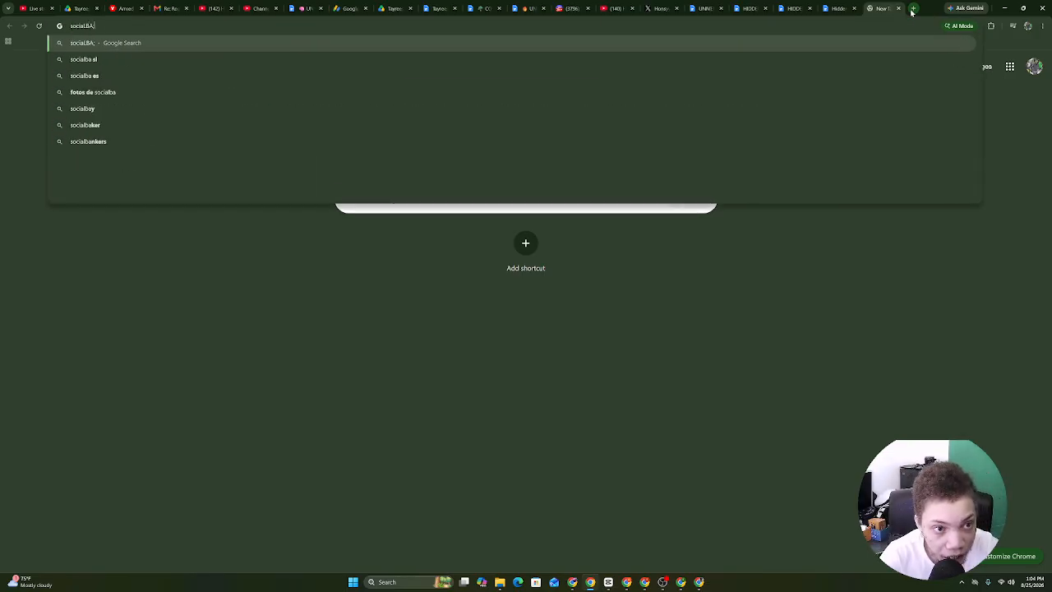
pyautogui.press('BackSpace')
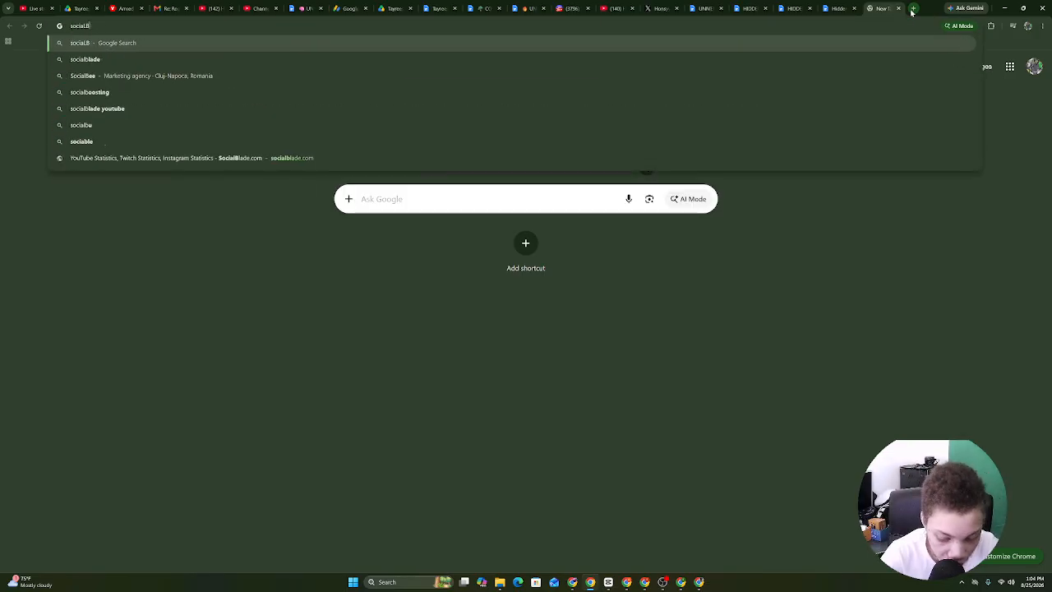
pyautogui.write('LADE')
pyautogui.press('Return')
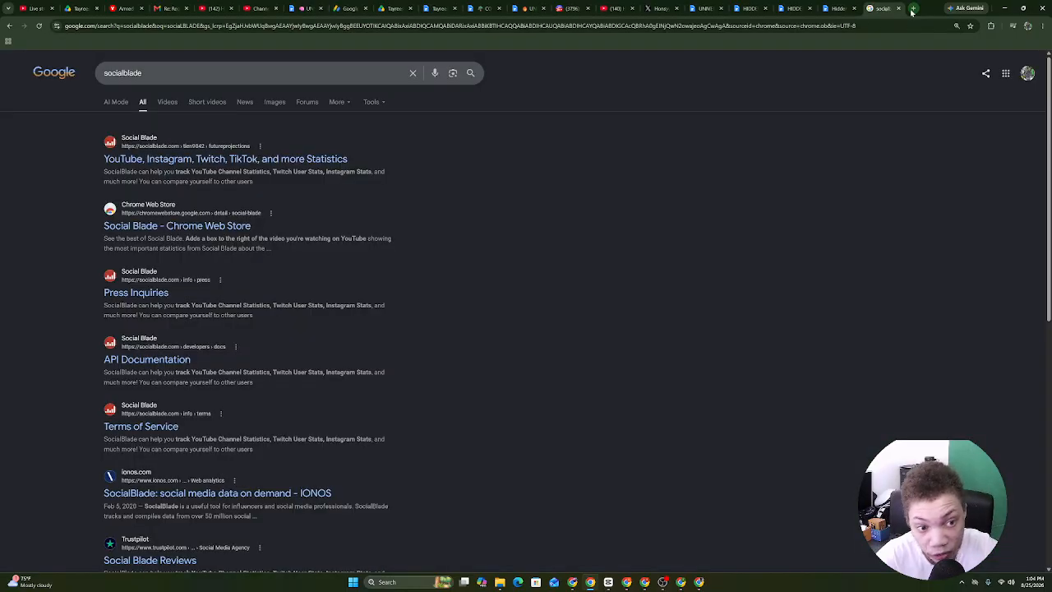
pyautogui.click(316, 159)
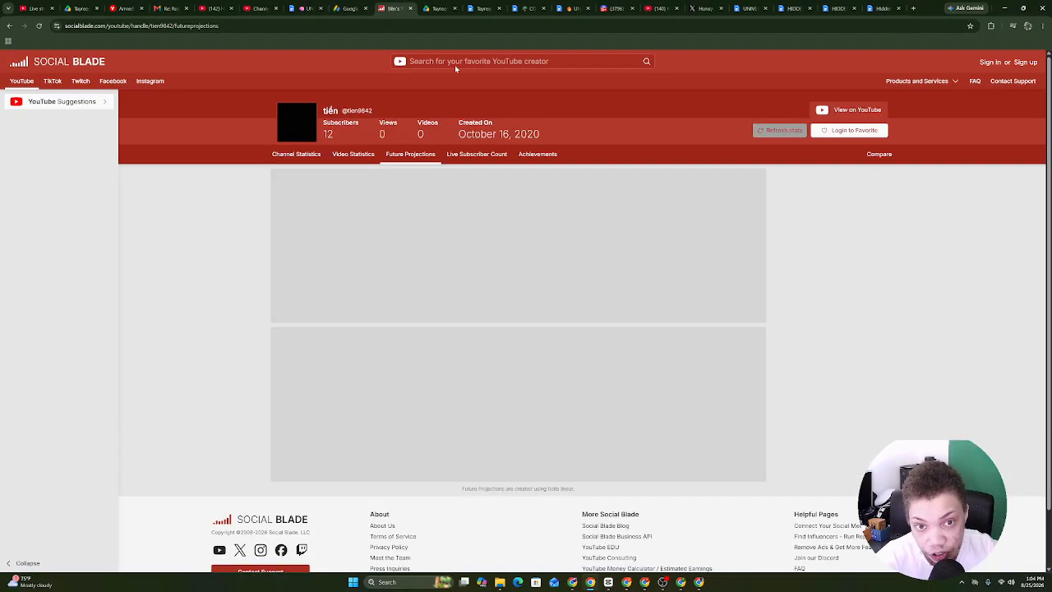
# Paste the copied channel link into Social Blade and review its stats: 21.5K subscribers, C- grade.
pyautogui.click(450, 61)
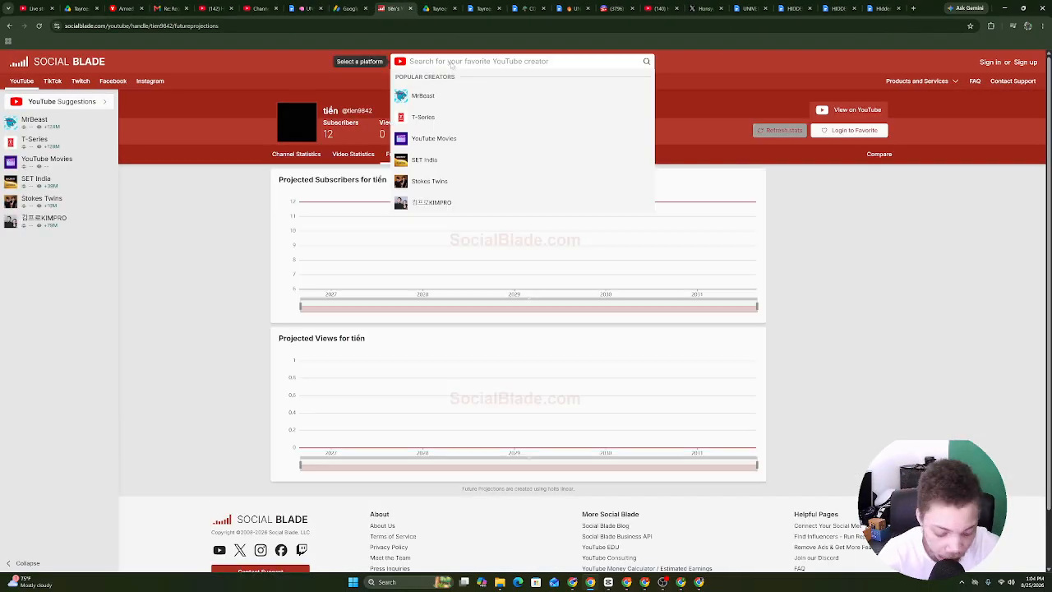
pyautogui.hotkey('ctrl', 'v')
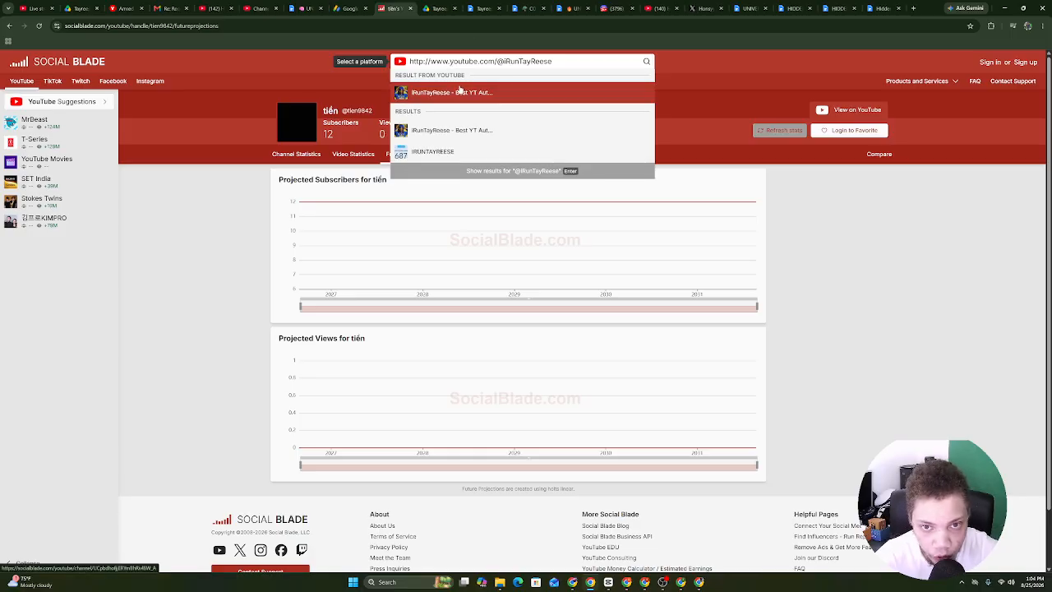
pyautogui.click(459, 90)
pyautogui.scroll(-2, 581, 257)
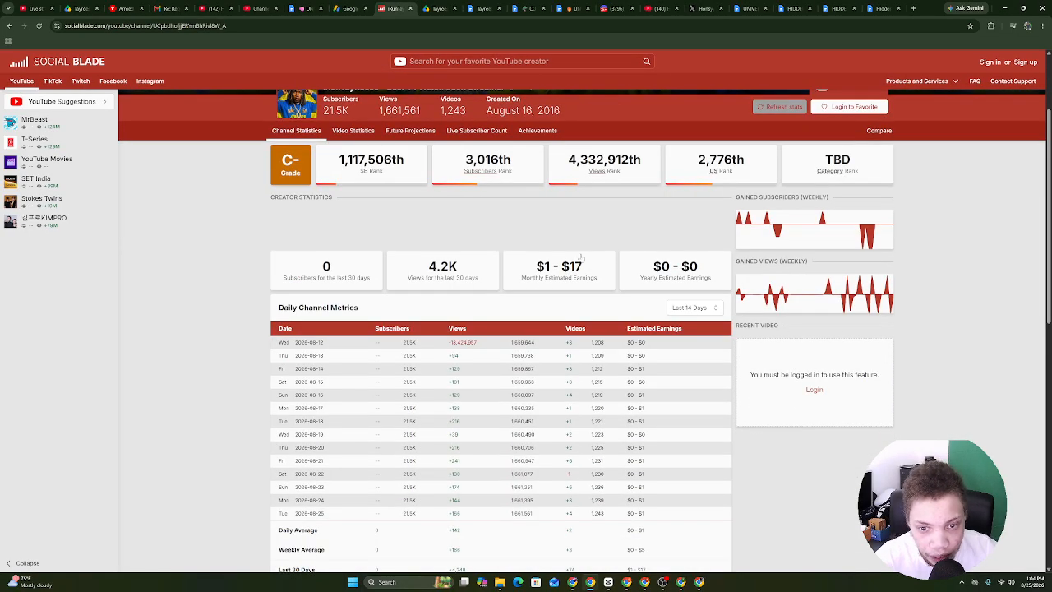
pyautogui.scroll(2, 516, 199)
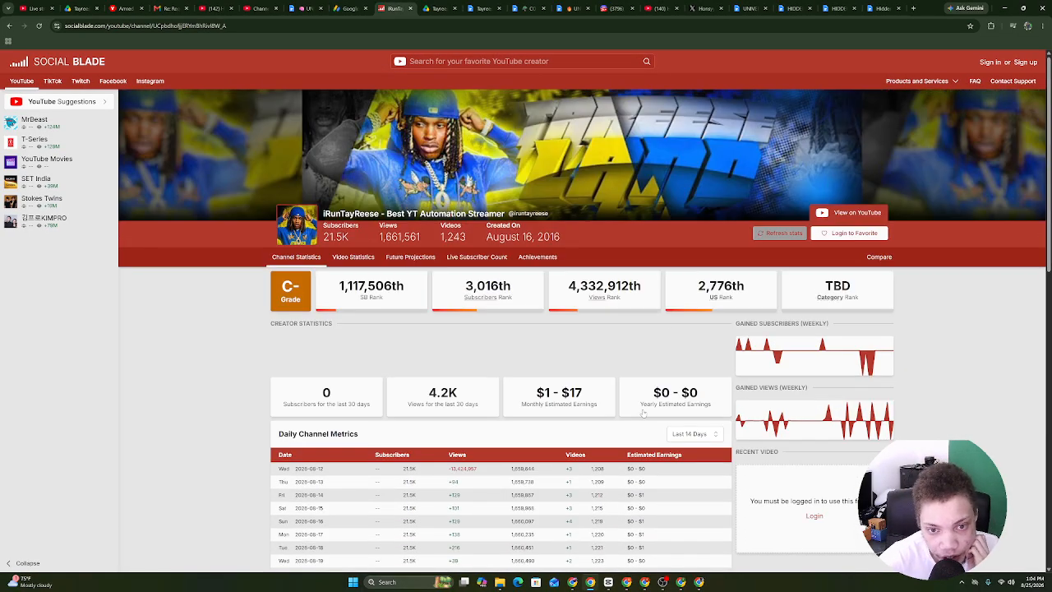
# Flip between the AdSense error and Social Blade tabs, then return to the paused guide video.
pyautogui.click(349, 4)
pyautogui.click(377, 4)
pyautogui.click(371, 4)
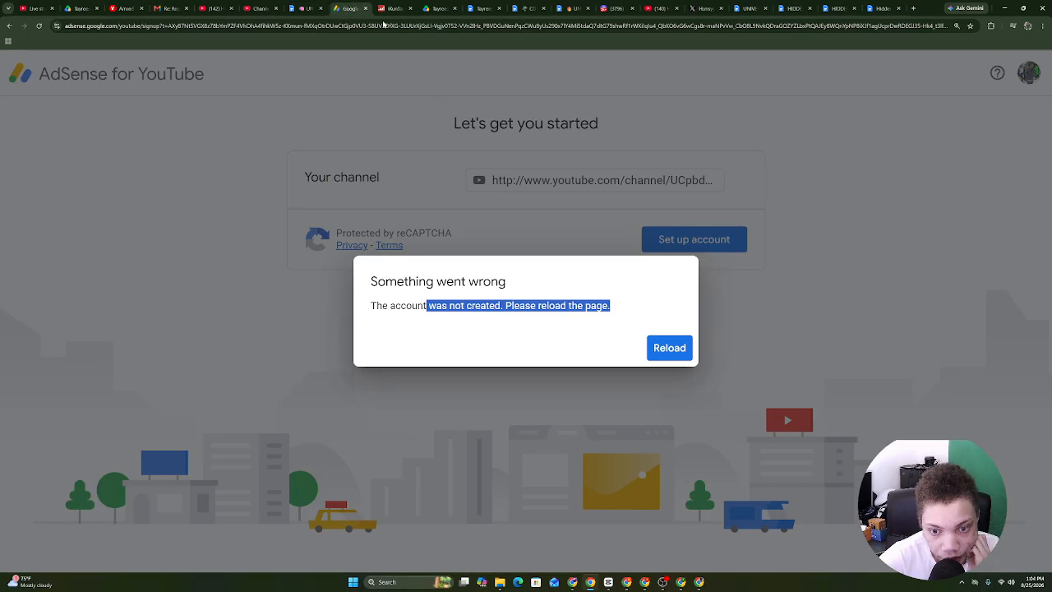
pyautogui.click(213, 8)
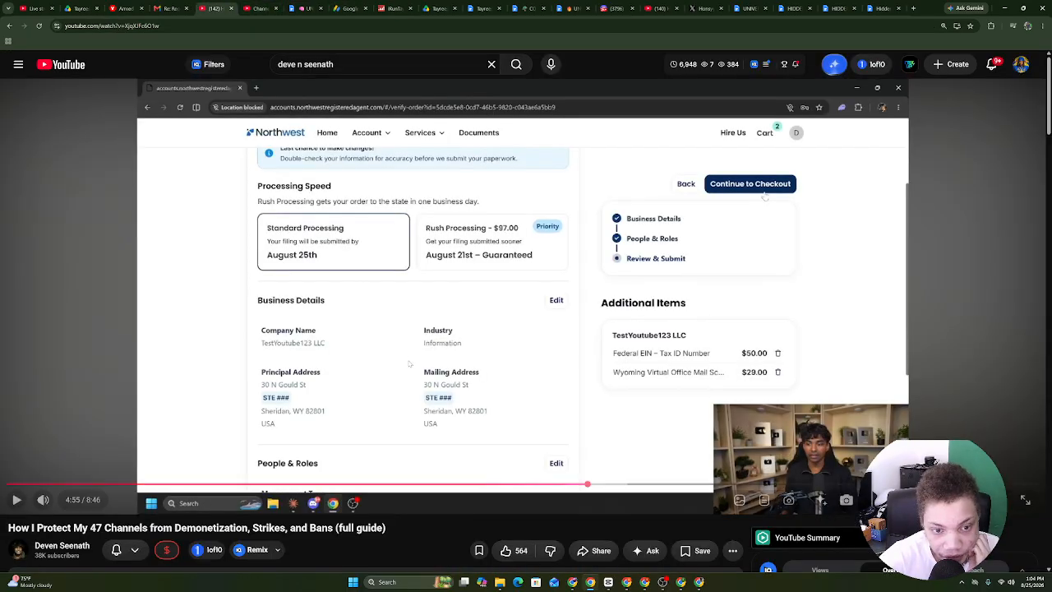
# Resume the guide video and skim forward through 5:22, 5:50, 6:23, 7:21 and 7:54 to about 8:15.
pyautogui.click(677, 510)
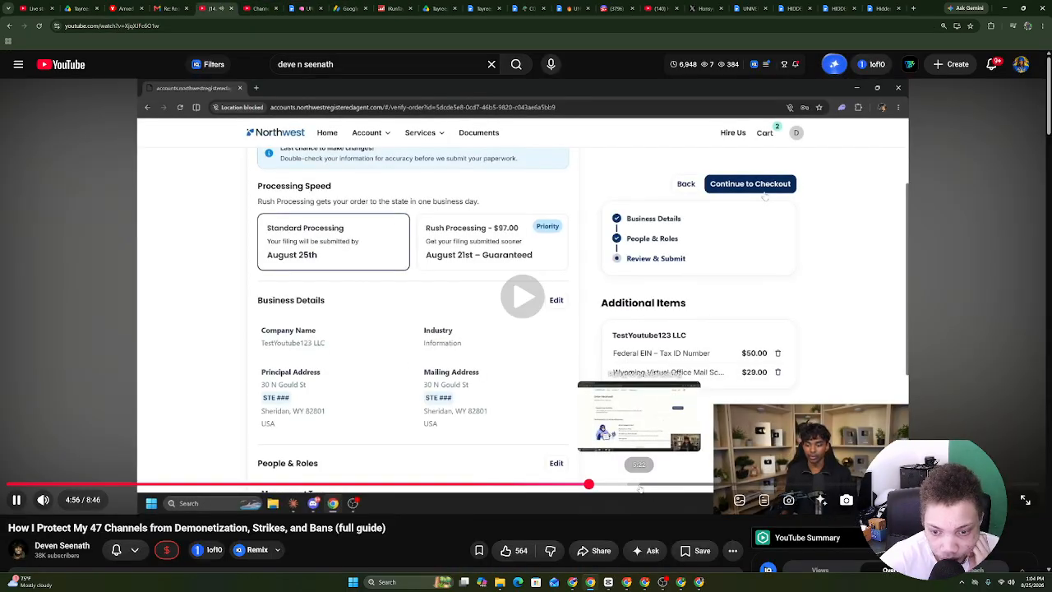
pyautogui.click(639, 484)
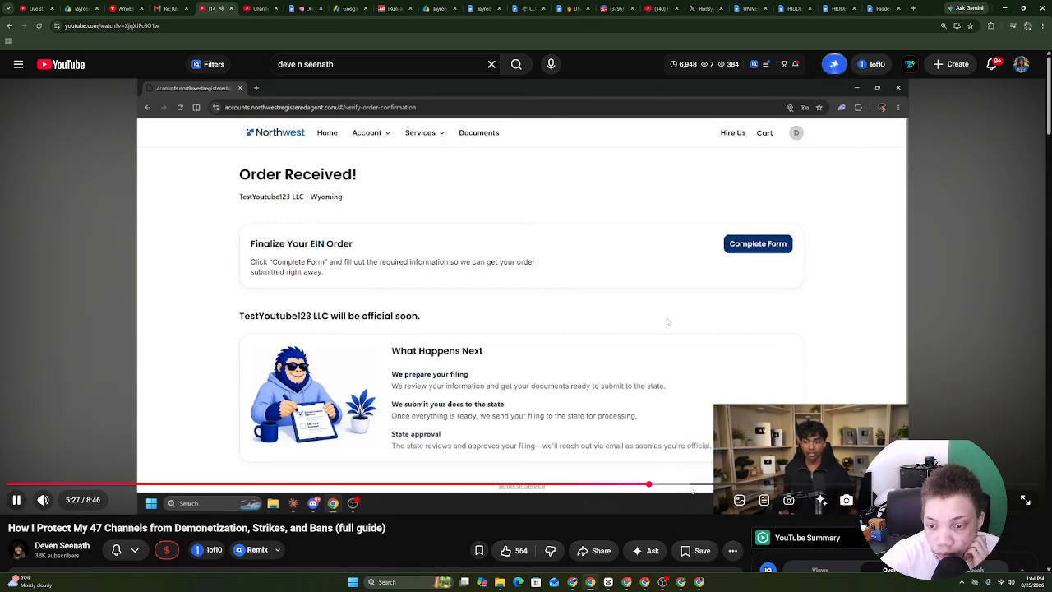
pyautogui.click(694, 485)
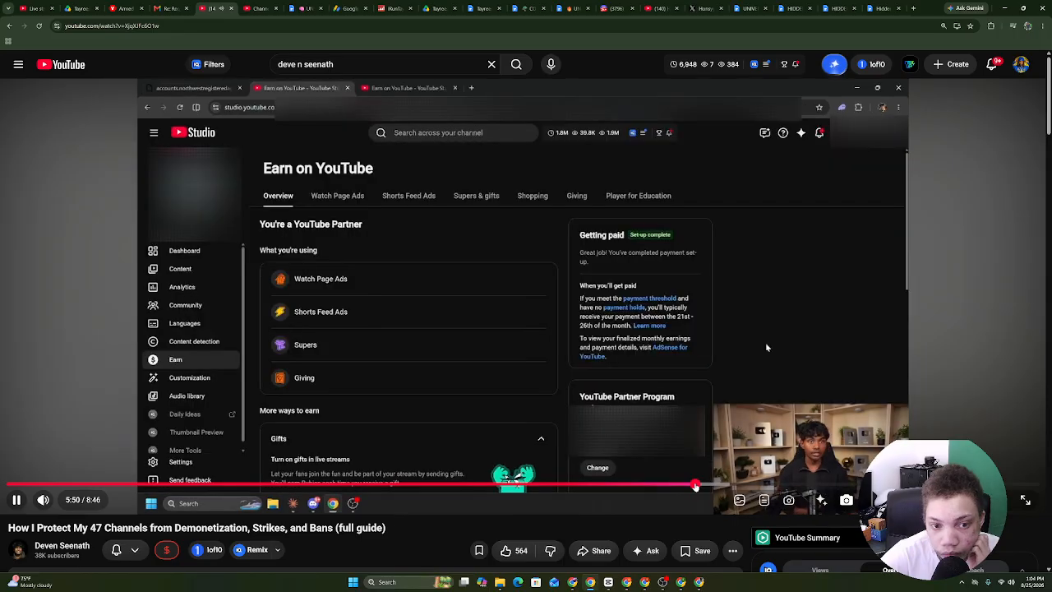
pyautogui.click(660, 485)
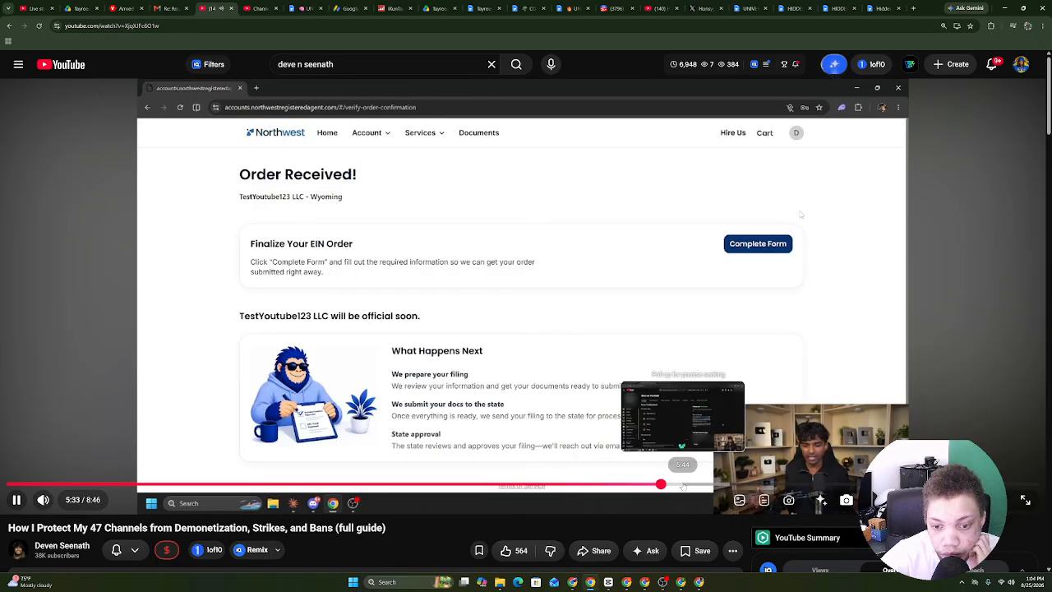
pyautogui.click(683, 485)
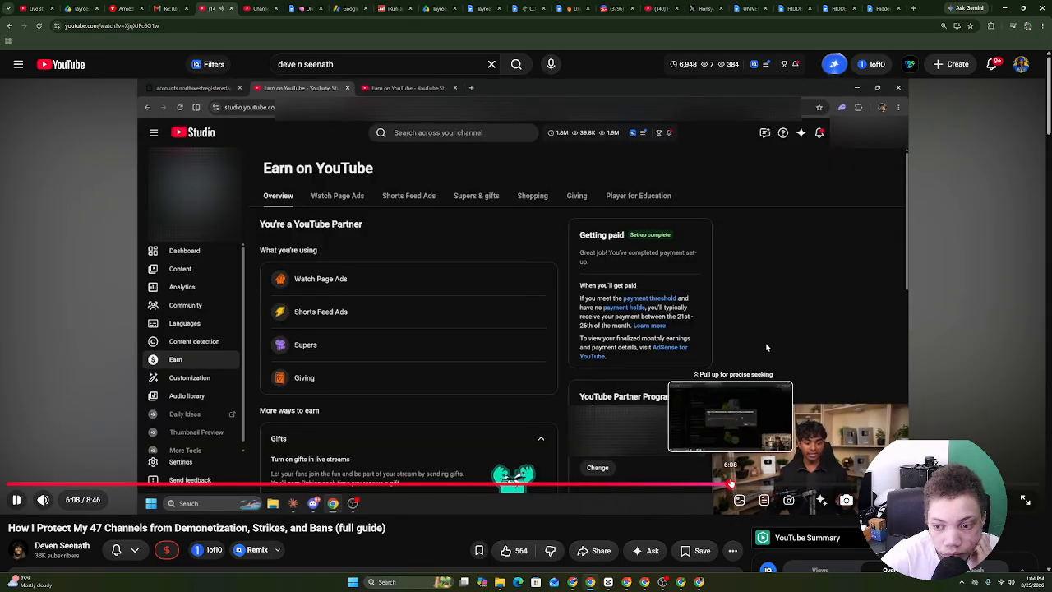
pyautogui.click(732, 485)
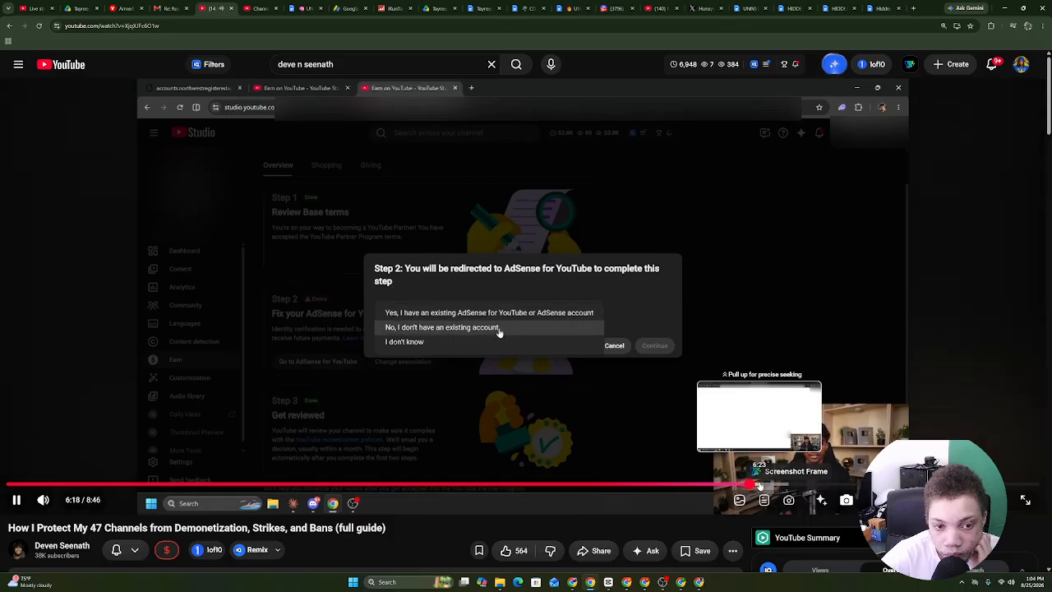
pyautogui.click(759, 485)
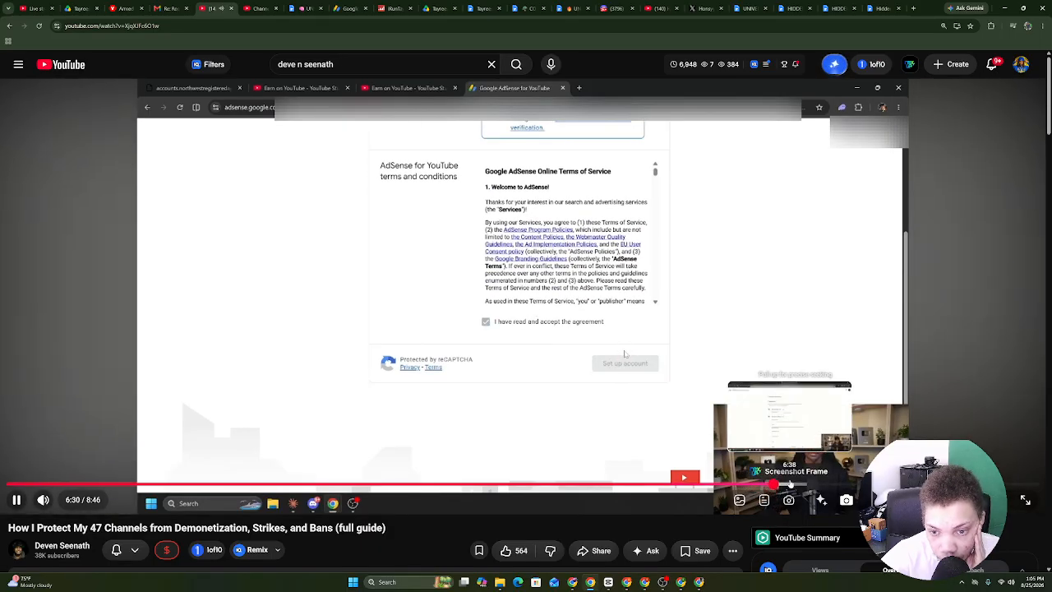
pyautogui.click(791, 485)
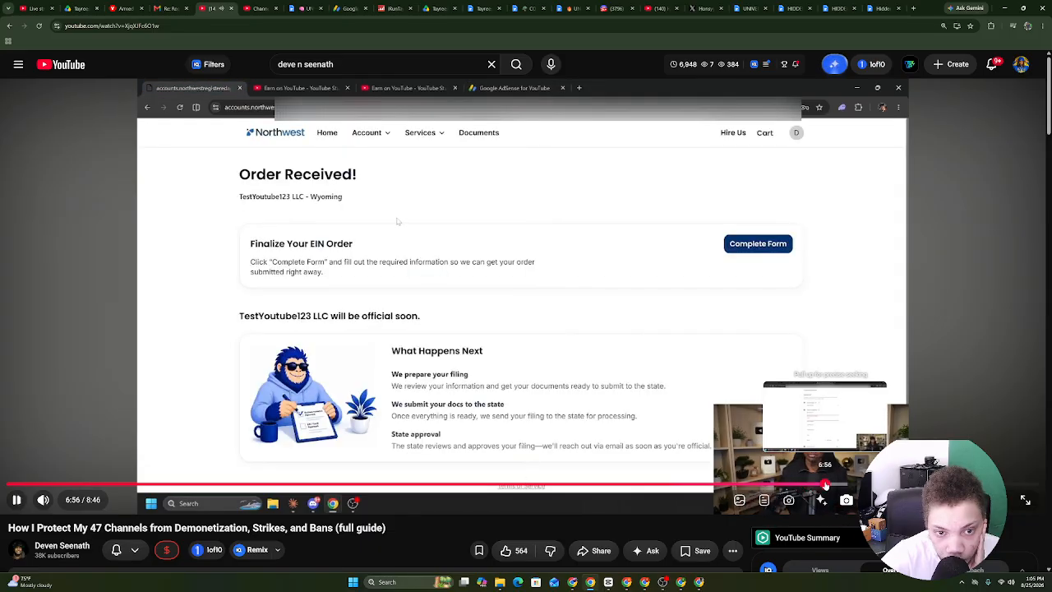
pyautogui.click(873, 484)
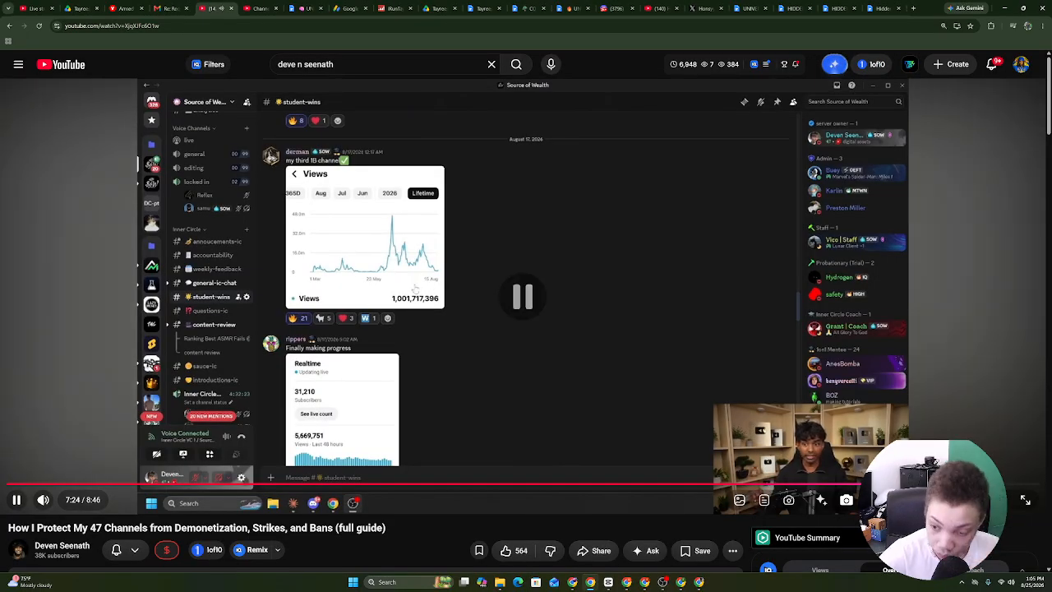
pyautogui.click(936, 484)
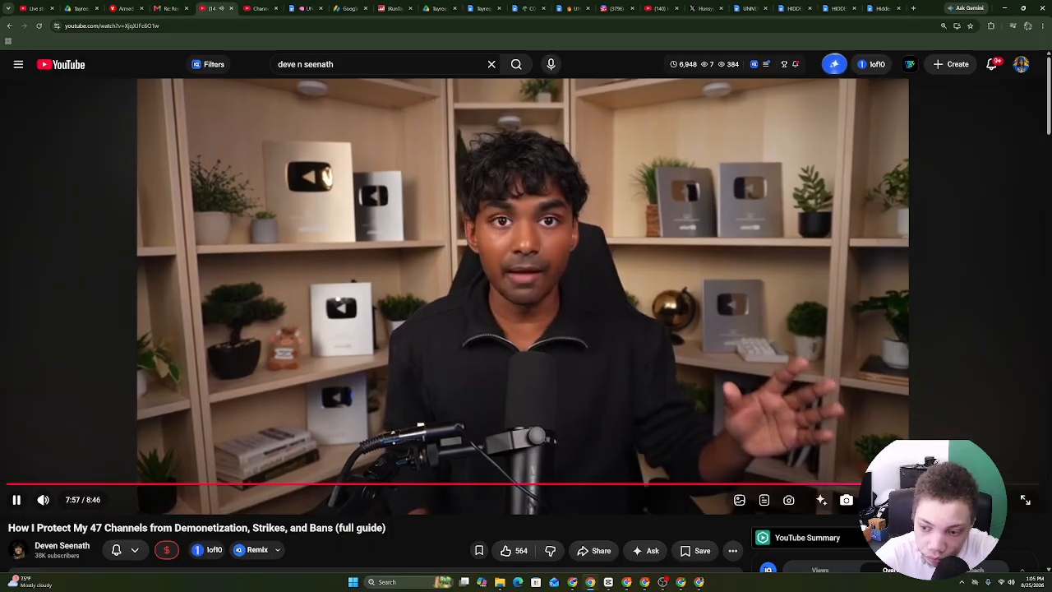
pyautogui.click(976, 484)
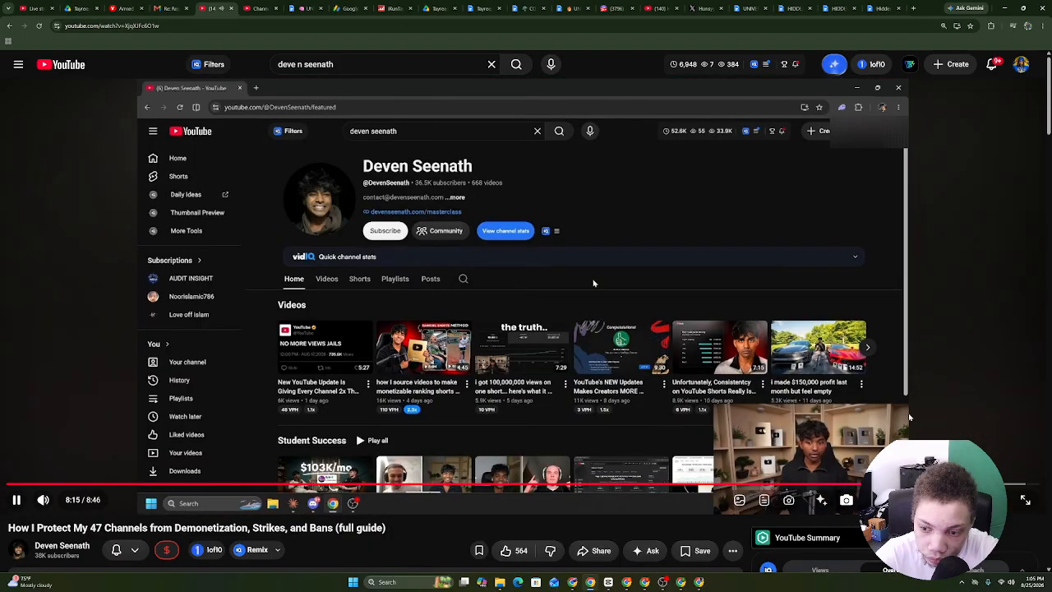
# In Studio Analytics, keep the Lifetime range and open the top Short's engagement stats.
pyautogui.click(630, 581)
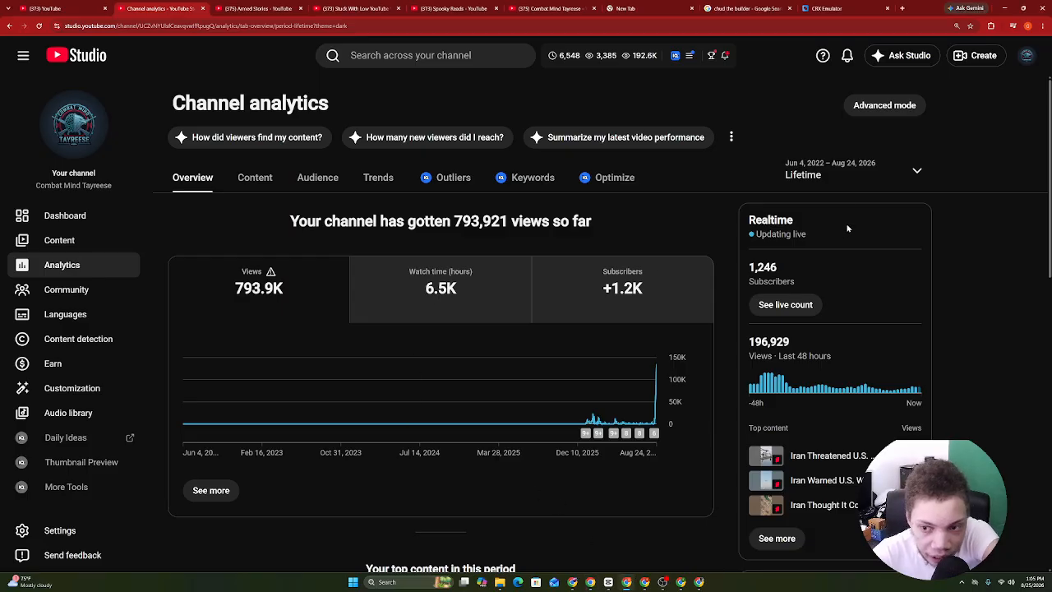
pyautogui.click(833, 179)
pyautogui.click(824, 247)
pyautogui.scroll(-3, 824, 247)
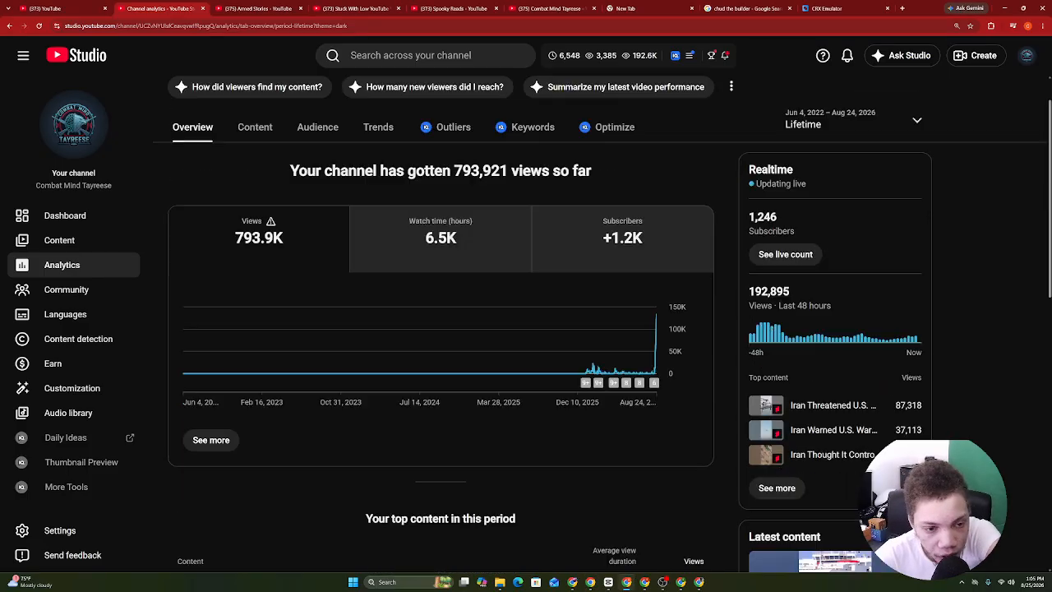
pyautogui.click(838, 249)
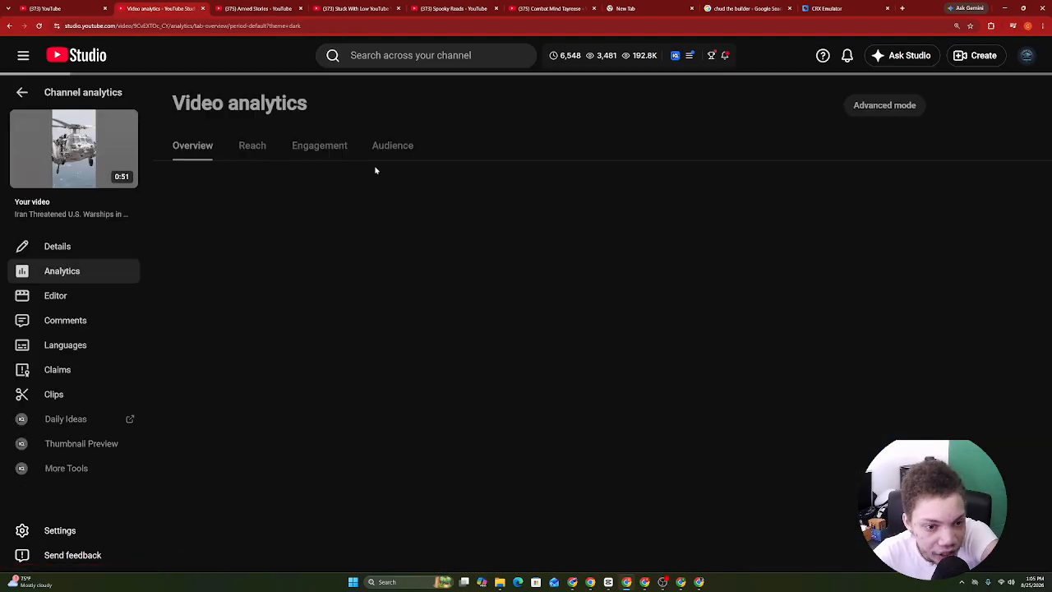
pyautogui.click(314, 147)
# Browse the channel's Content list, Dashboard and Analytics pages, ending on the Dashboard.
pyautogui.click(22, 92)
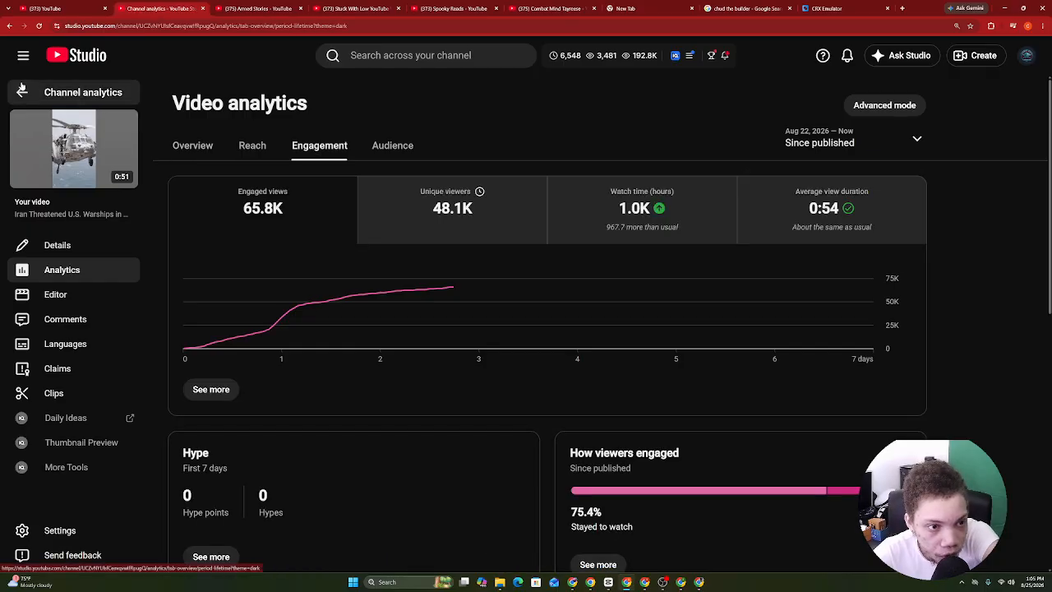
pyautogui.click(59, 240)
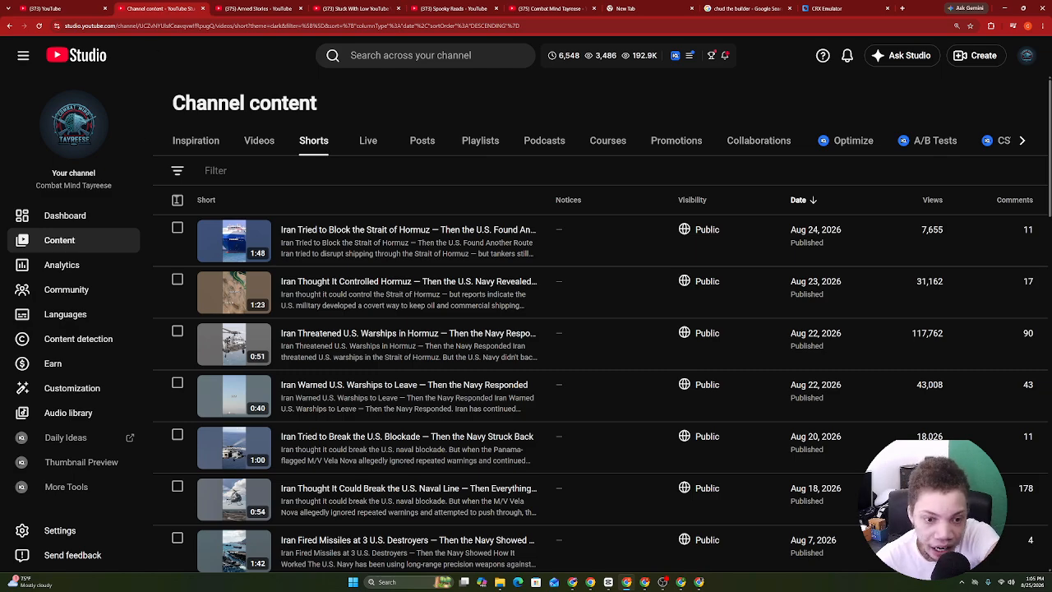
pyautogui.click(97, 221)
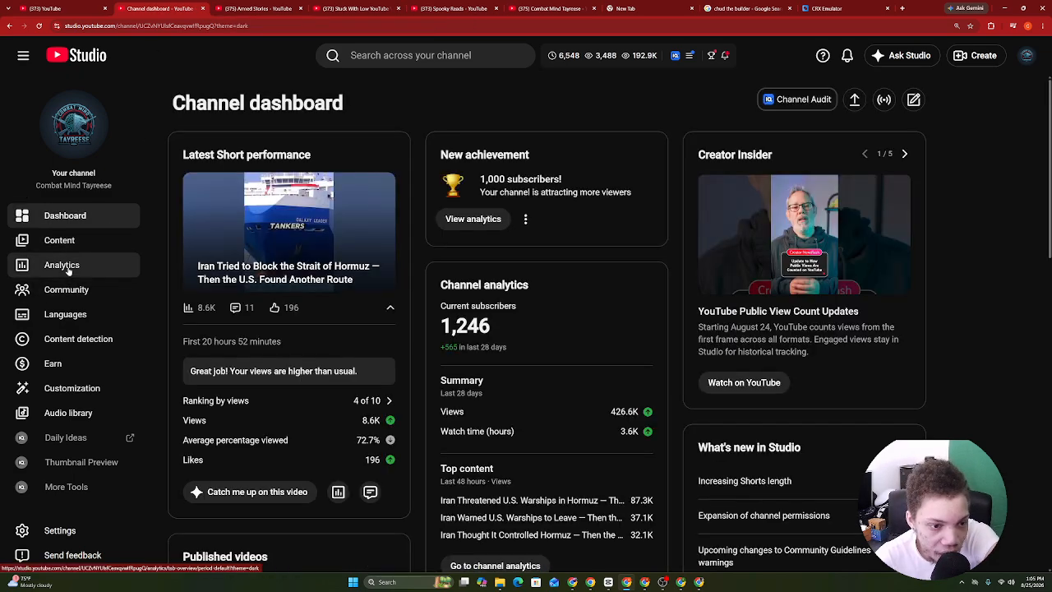
pyautogui.click(66, 266)
pyautogui.click(65, 216)
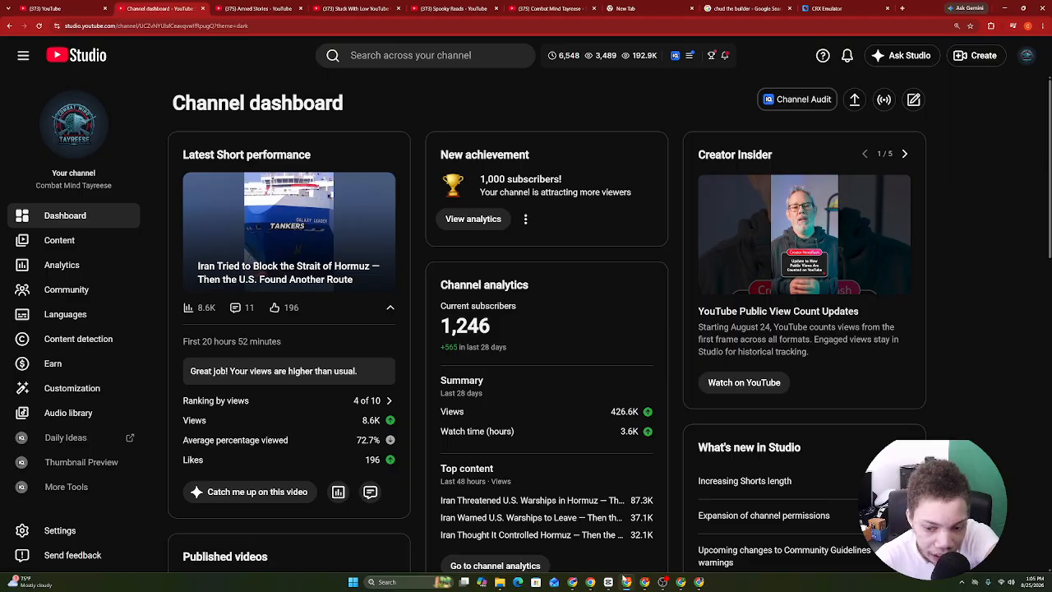
# Close the ChatGPT share-link dialog, collapse its sidebar, and bring up the Drive prompts folder.
pyautogui.click(663, 582)
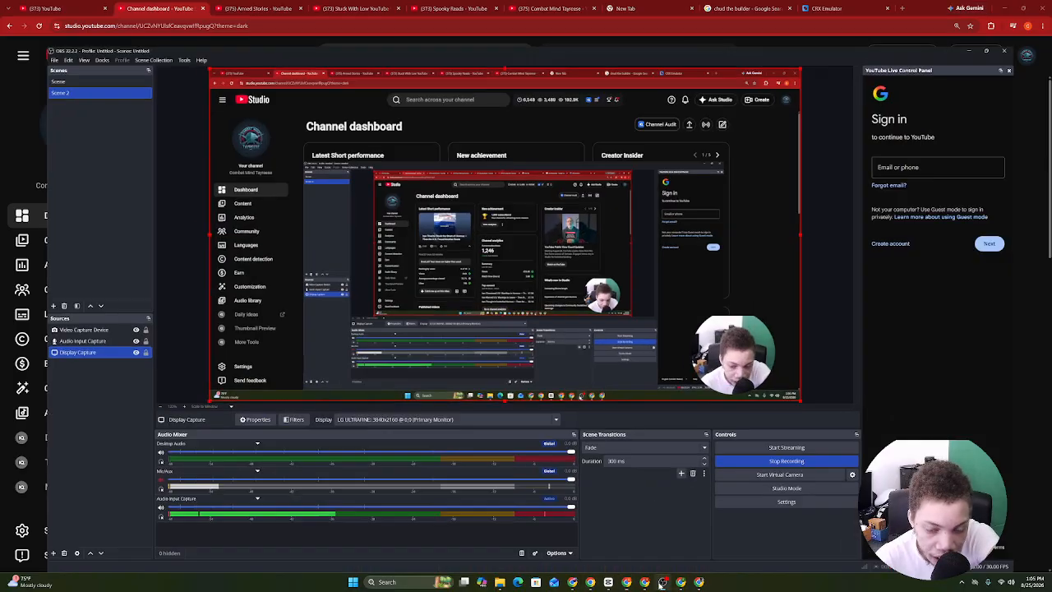
pyautogui.click(662, 582)
pyautogui.click(687, 582)
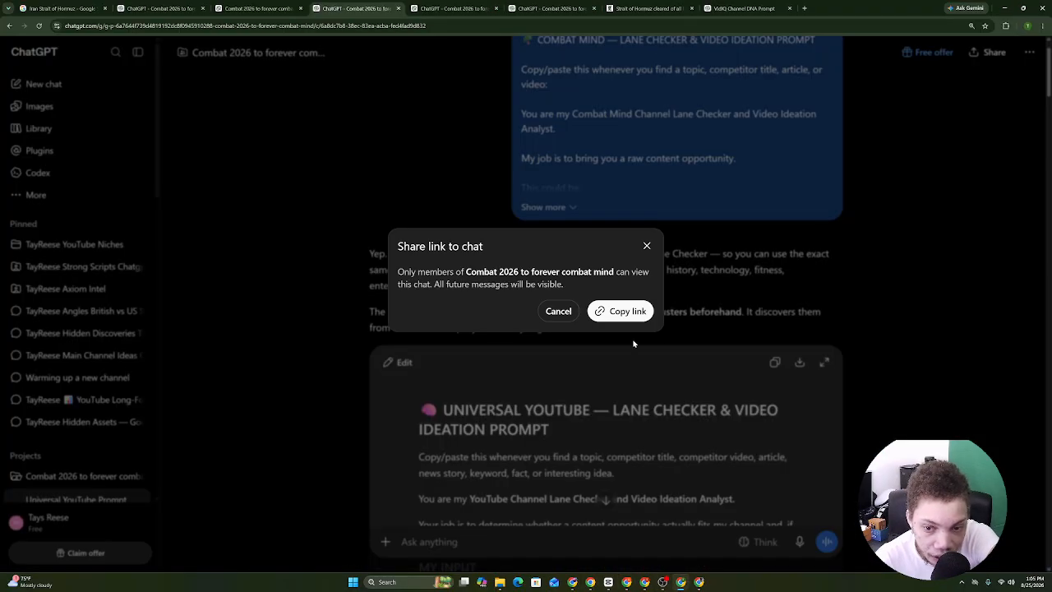
pyautogui.click(646, 247)
pyautogui.click(138, 52)
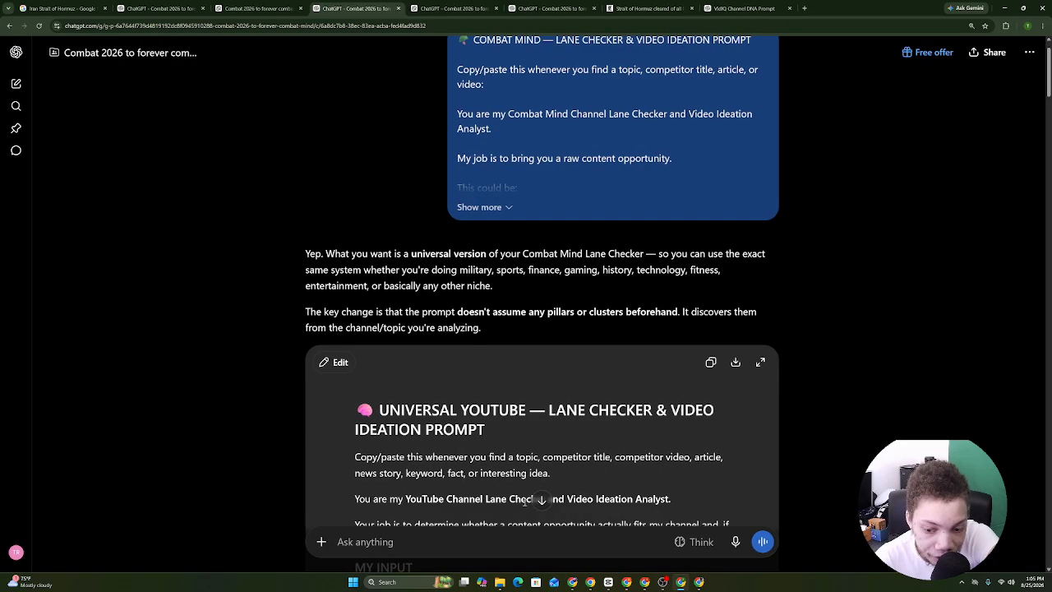
pyautogui.click(591, 584)
# Duplicate the Google Drive prompts tab.
pyautogui.click(92, 5)
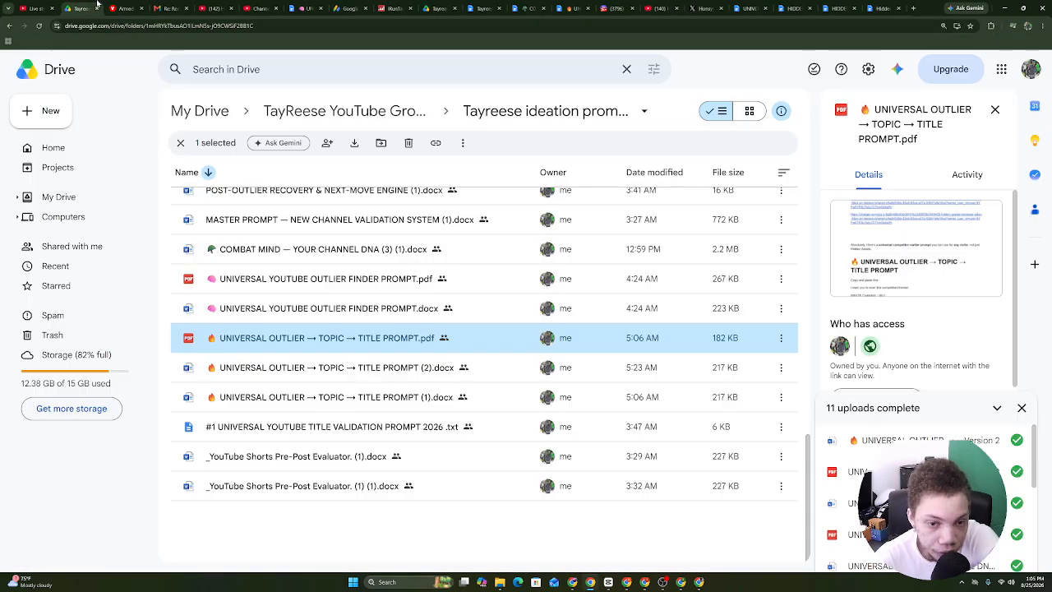
pyautogui.rightClick(89, 4)
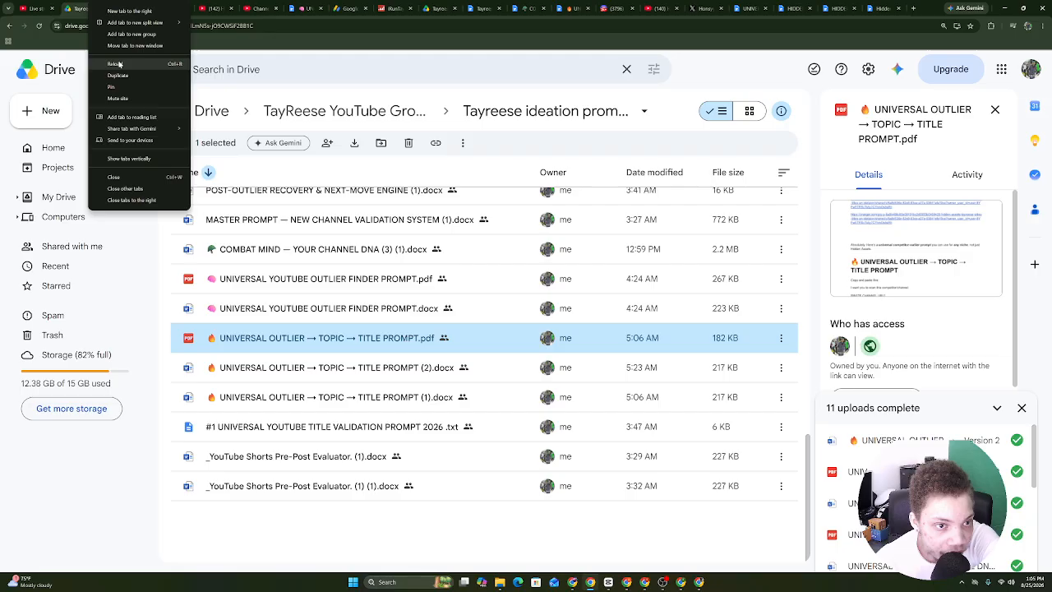
pyautogui.click(121, 66)
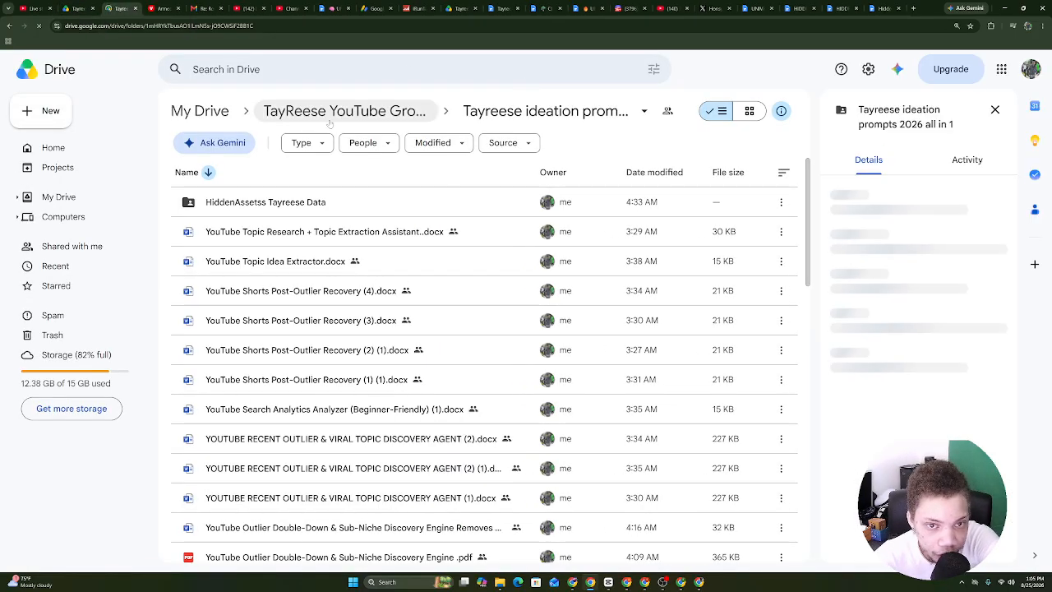
# In the parent growth course folder, select the volleyball sauec formula promot for gemini folder.
pyautogui.click(344, 111)
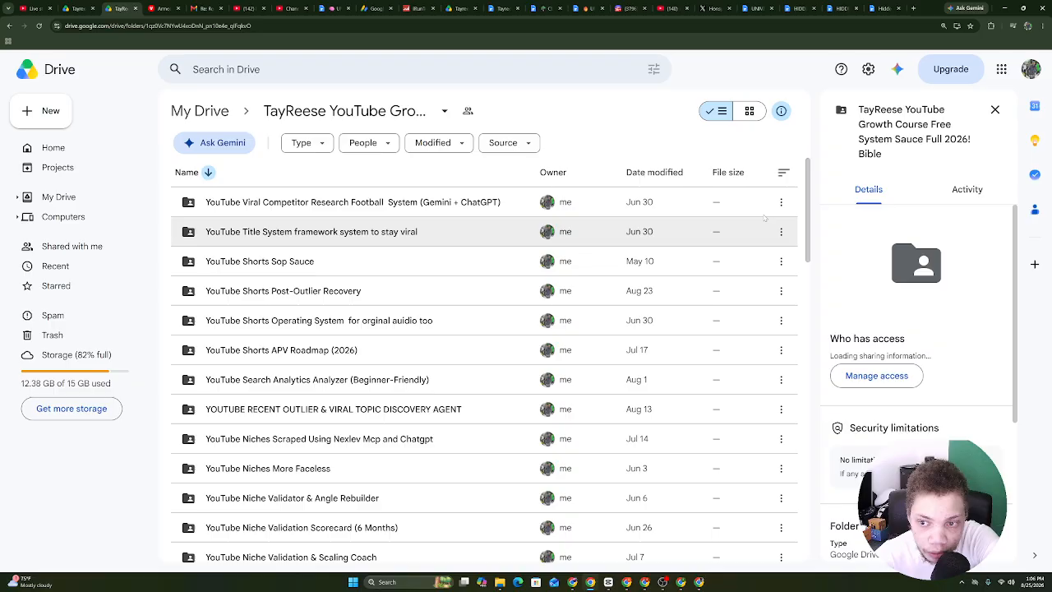
pyautogui.moveTo(806, 212); pyautogui.dragTo(806, 414)
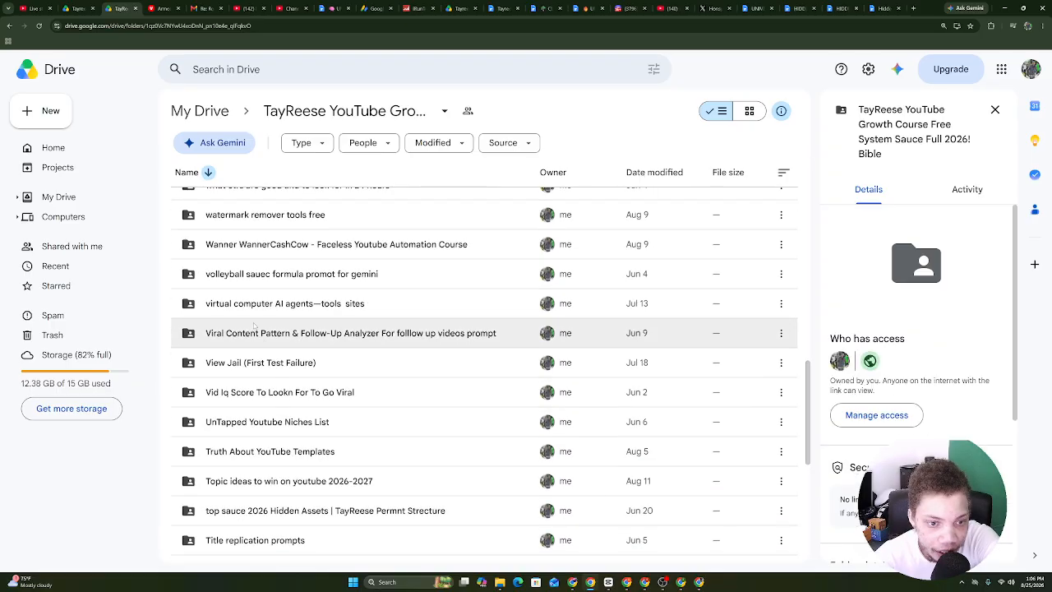
pyautogui.click(236, 284)
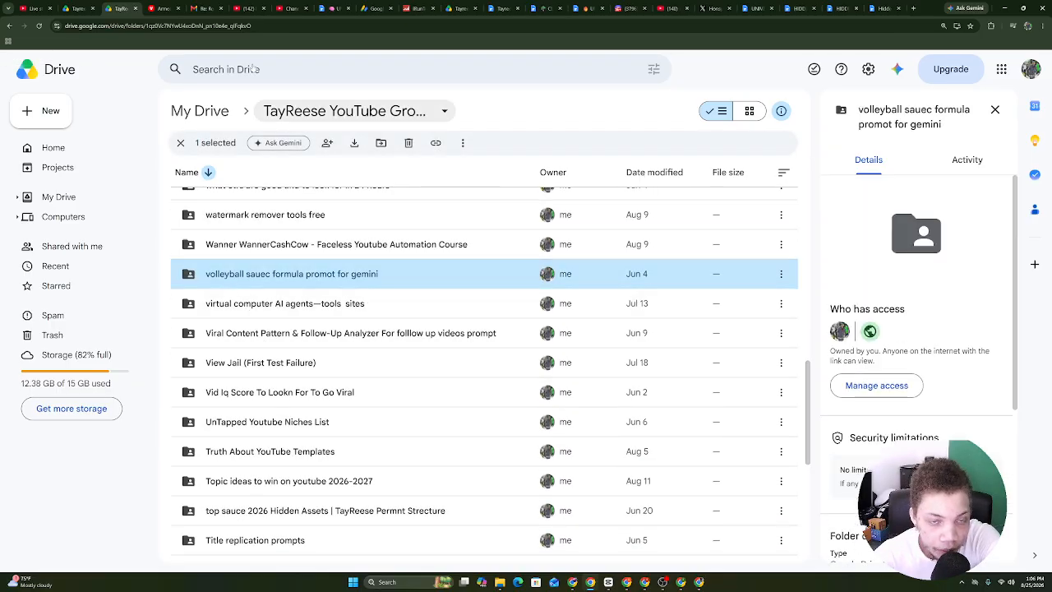
pyautogui.click(289, 8)
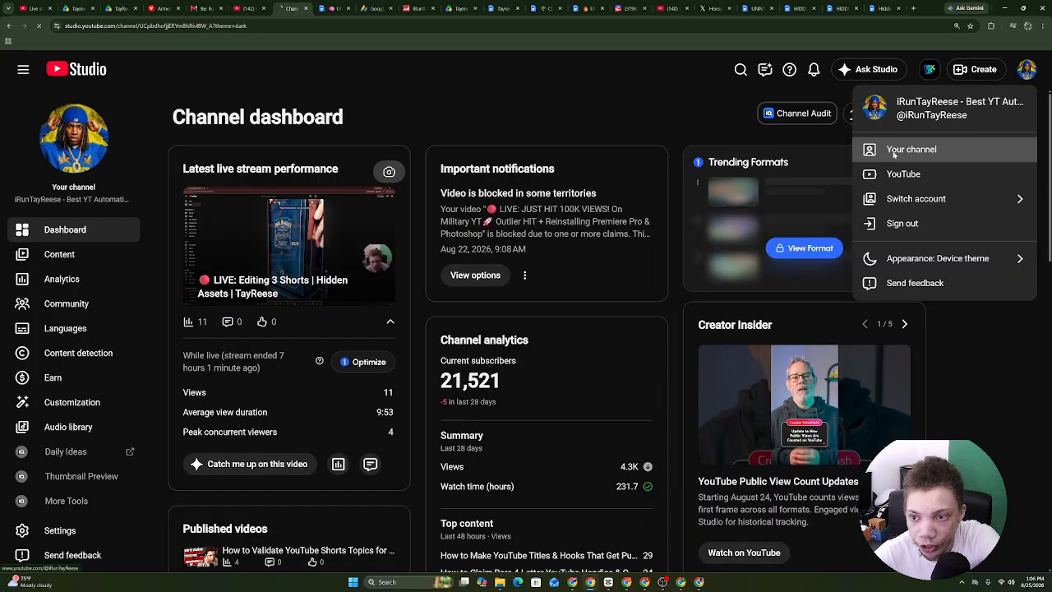
# Open the public channel's About details and follow its TayReese YT Growth Sauce 2026! Drive link.
pyautogui.click(894, 154)
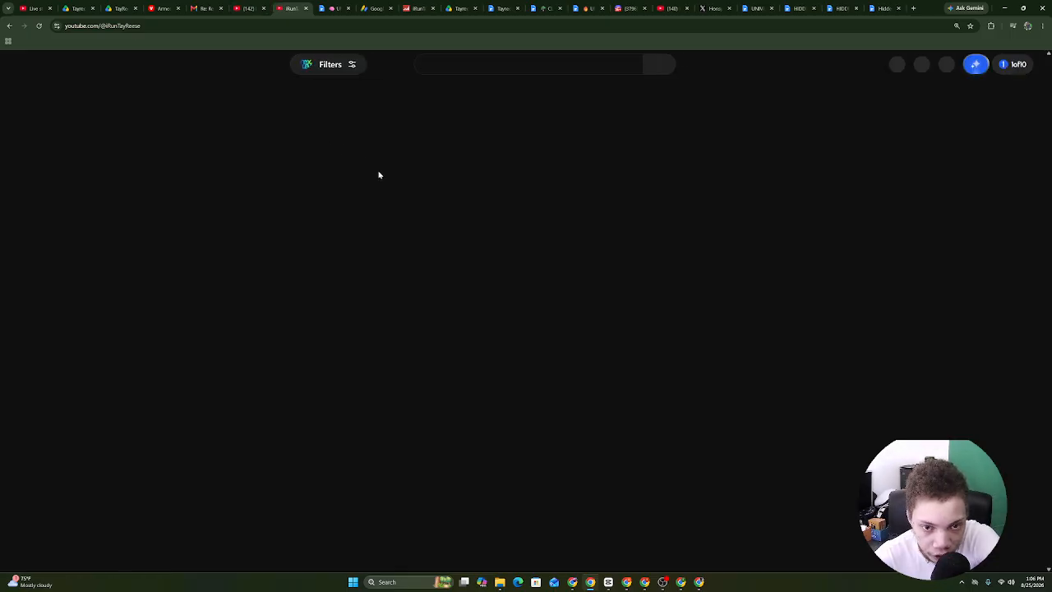
pyautogui.click(372, 245)
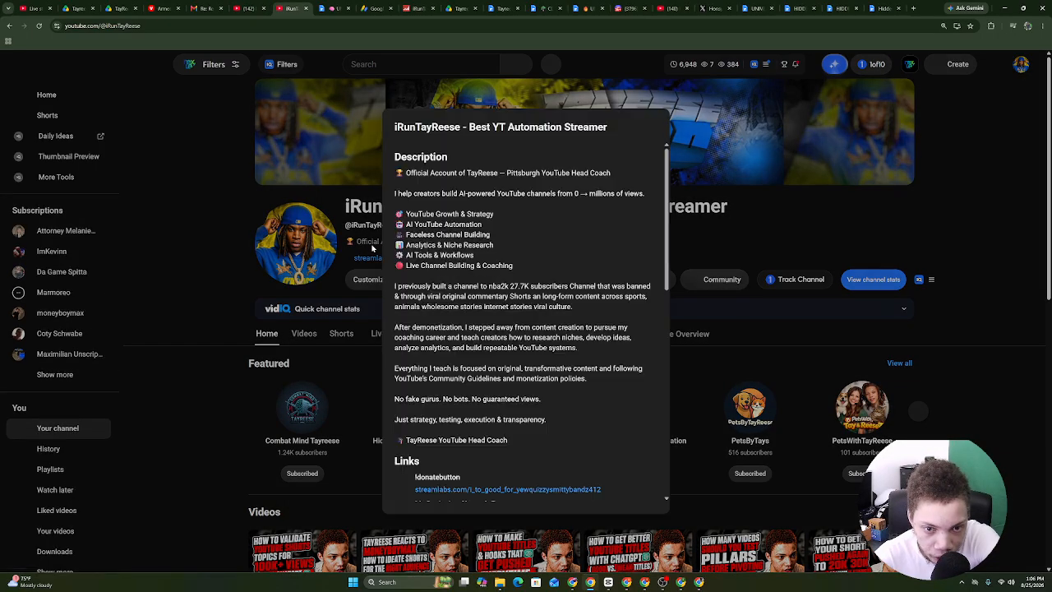
pyautogui.scroll(-10, 526, 329)
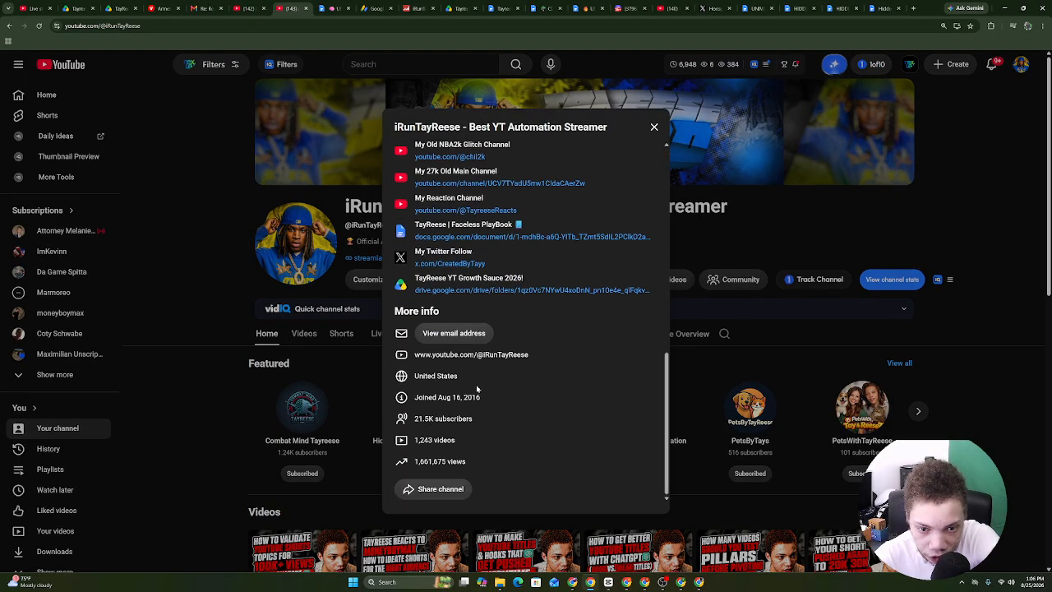
pyautogui.click(427, 291)
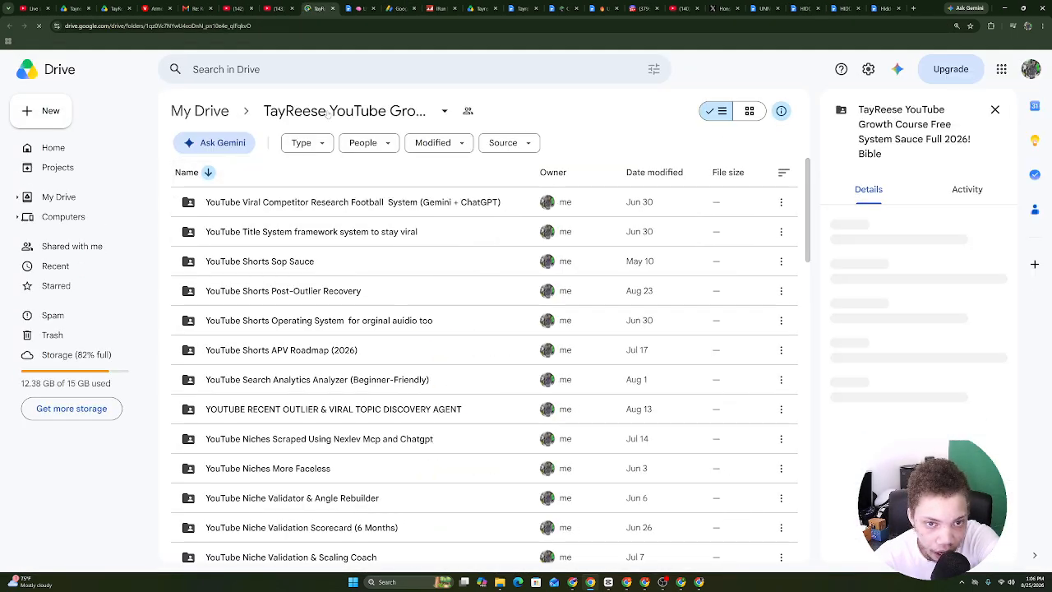
# Filter Drive to items modified in the last 7 days and peek into YouTube Shorts Post-Outlier Recovery.
pyautogui.click(444, 142)
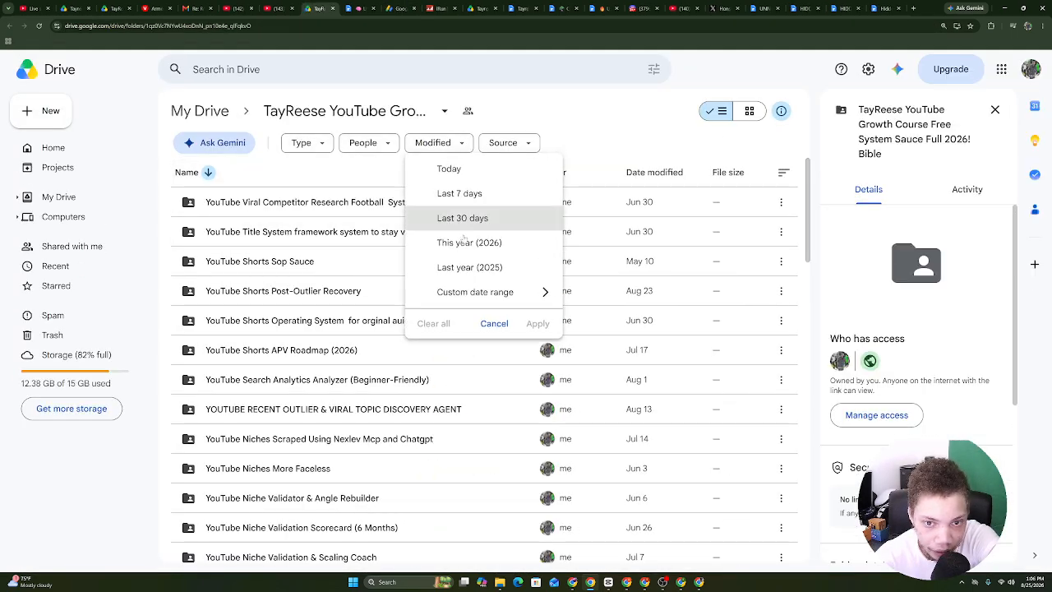
pyautogui.click(468, 204)
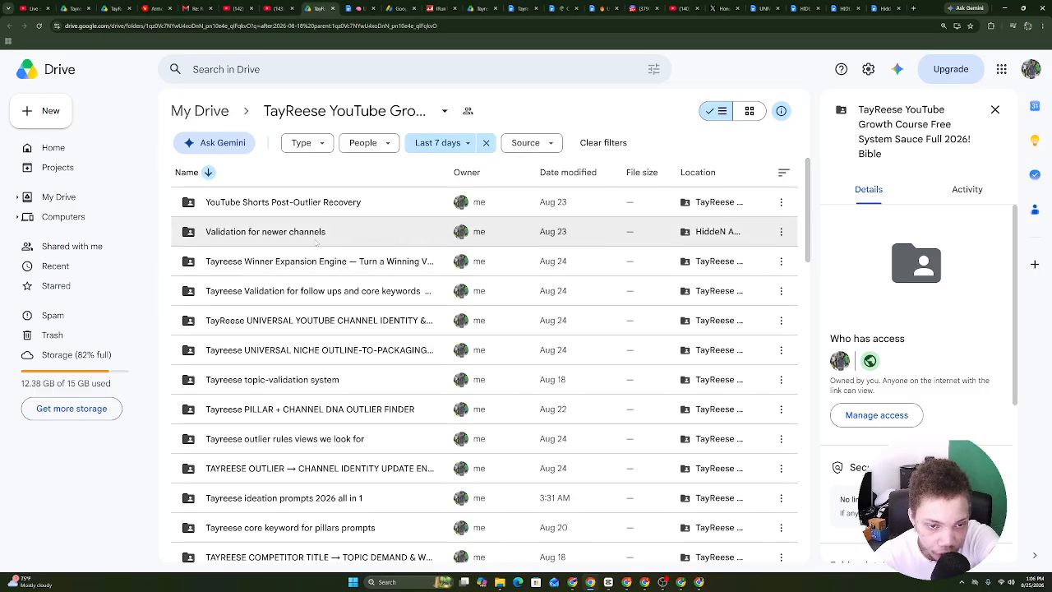
pyautogui.doubleClick(271, 203)
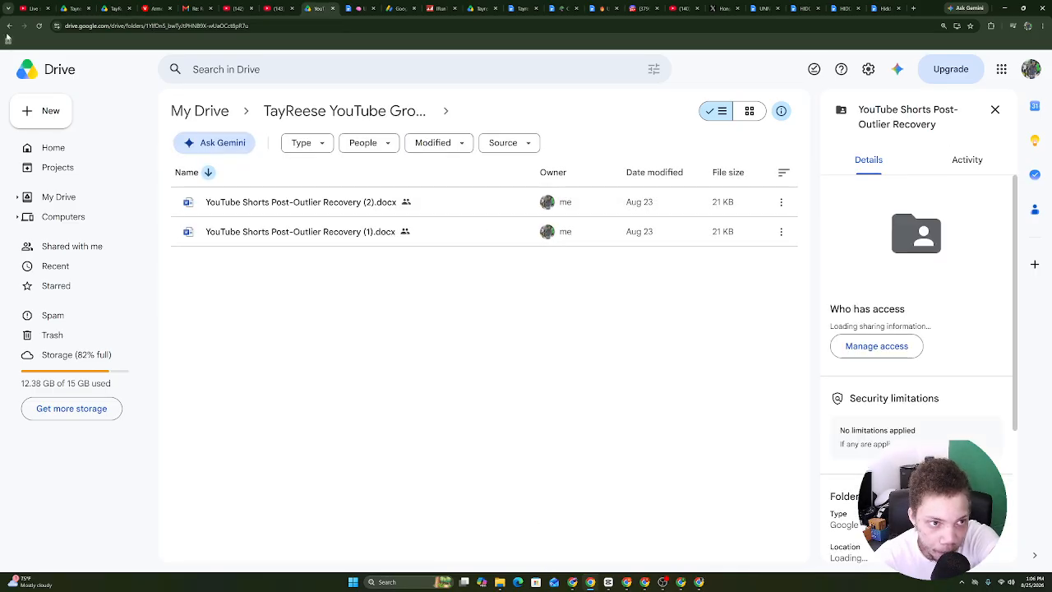
pyautogui.hotkey('alt', 'Left')
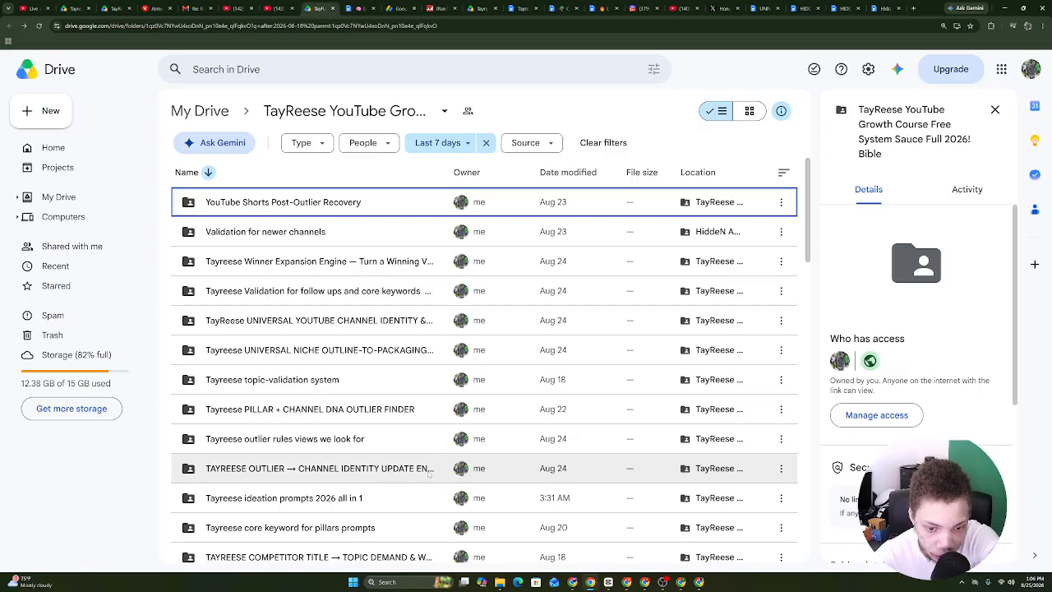
# Search Drive for 'ALL IN' and open COMBAT MIND from the Tayreese ideation prompts 2026 all in 1 folder.
pyautogui.click(317, 71)
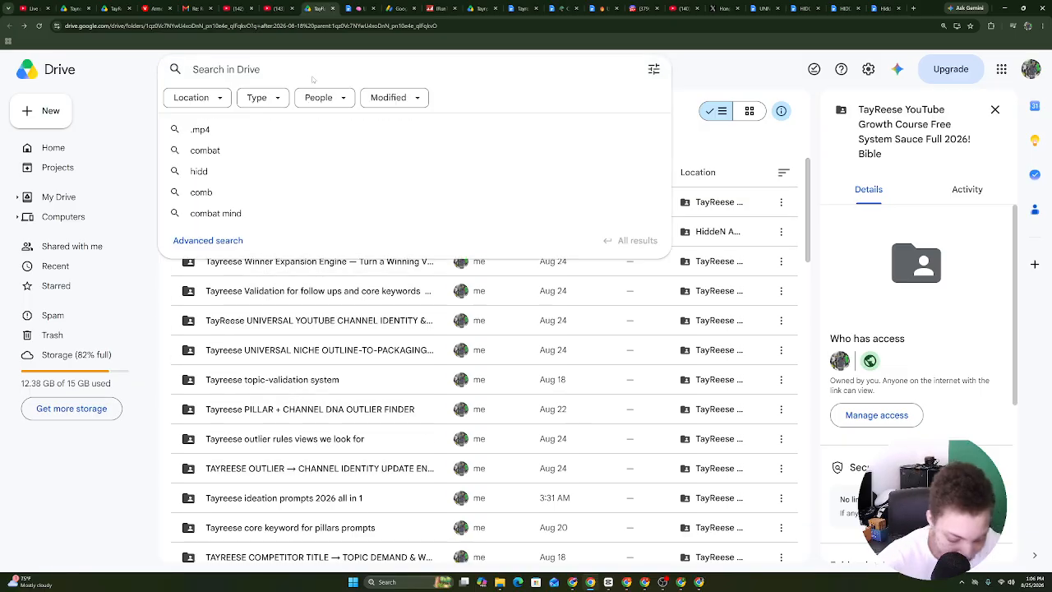
pyautogui.write('ALL IN')
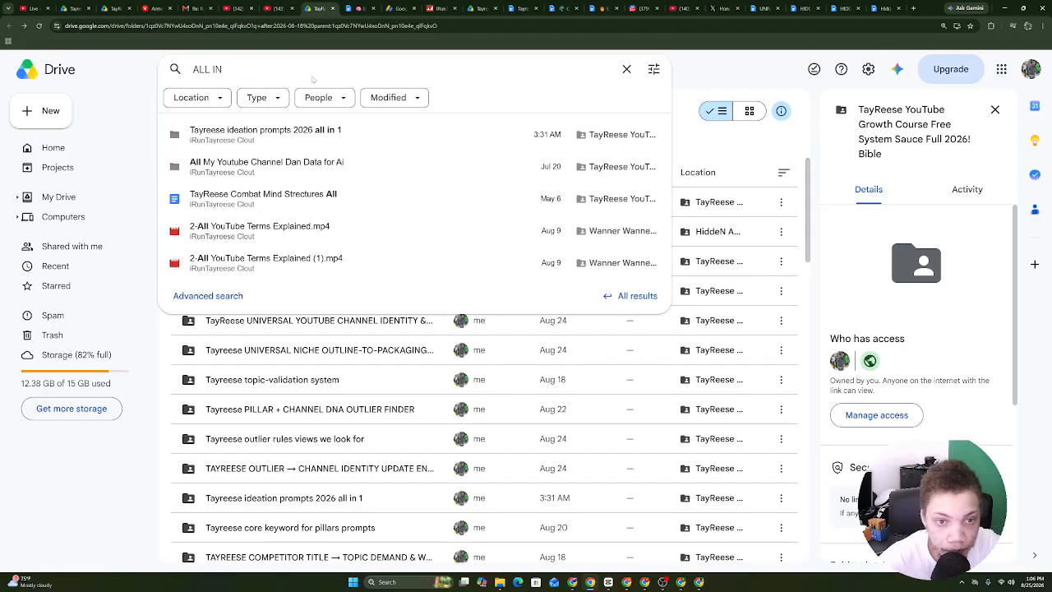
pyautogui.click(309, 140)
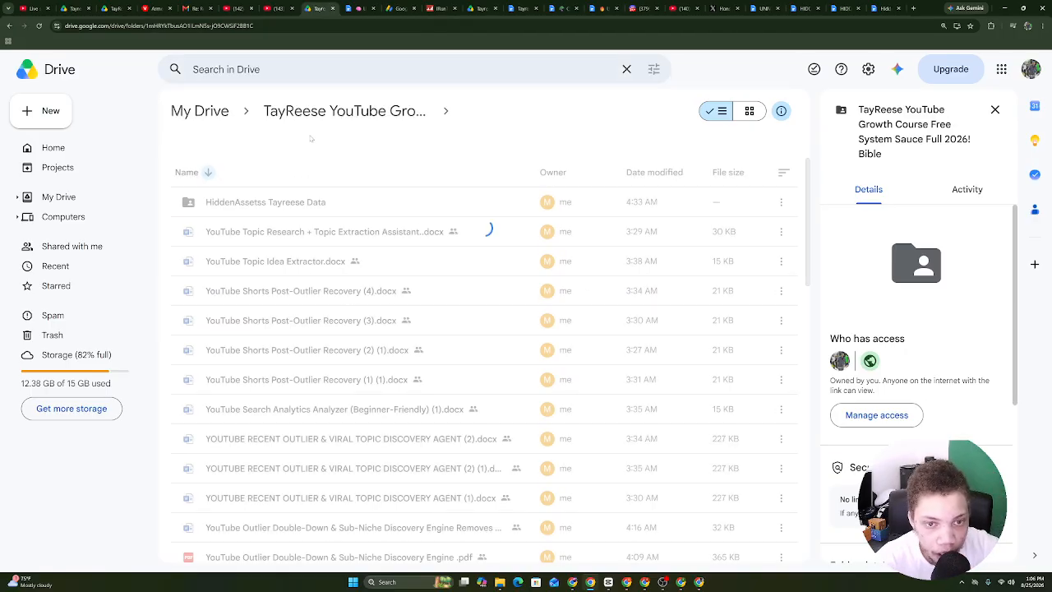
pyautogui.scroll(-10, 784, 172)
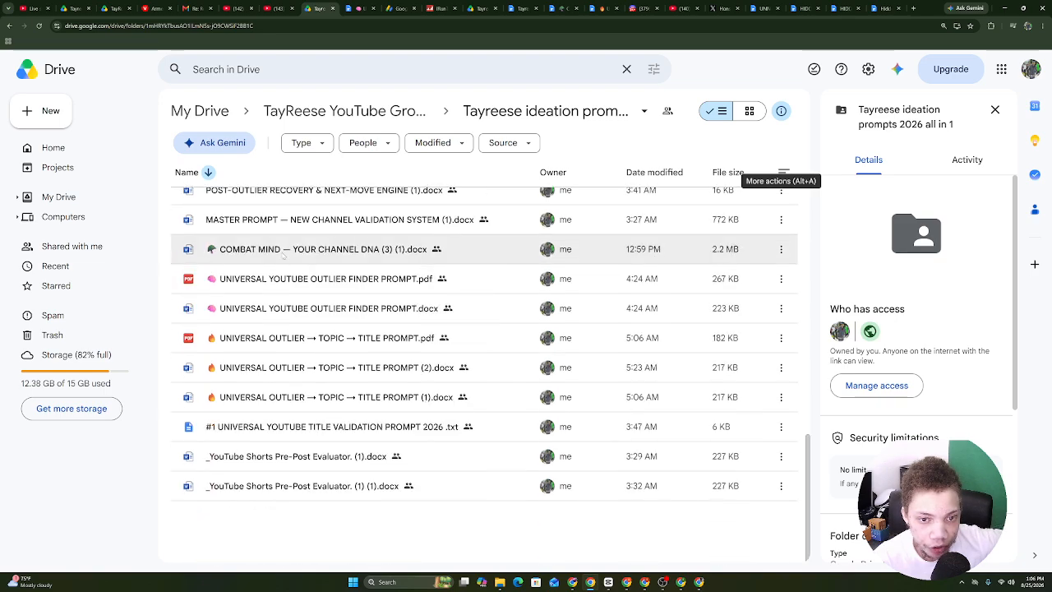
pyautogui.doubleClick(282, 252)
pyautogui.click(333, 5)
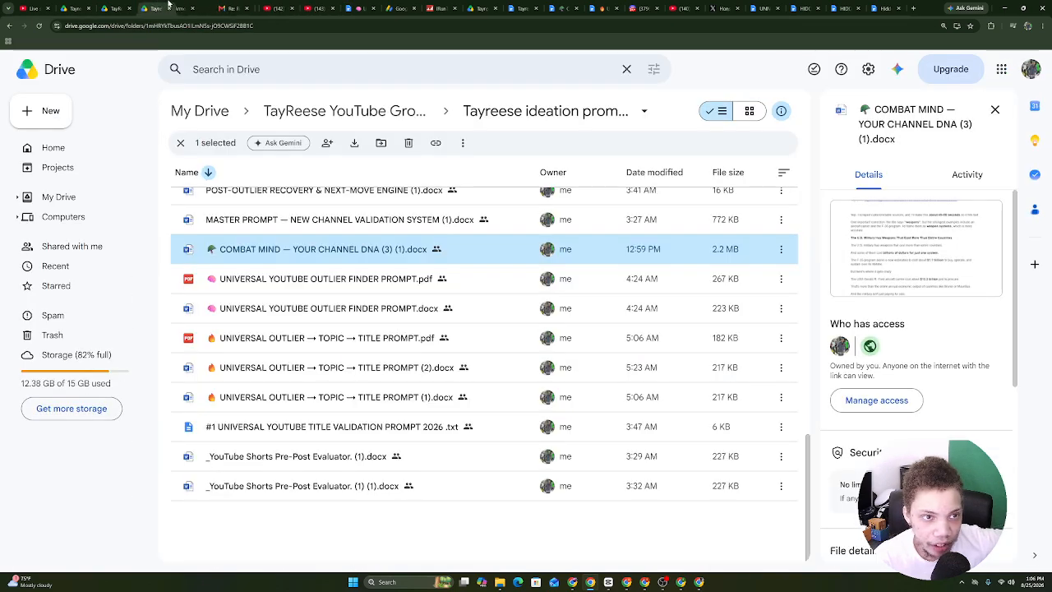
# Compare the COMBAT MIND and Channel DNA updated documents, then return to the ideation prompts folder.
pyautogui.click(552, 6)
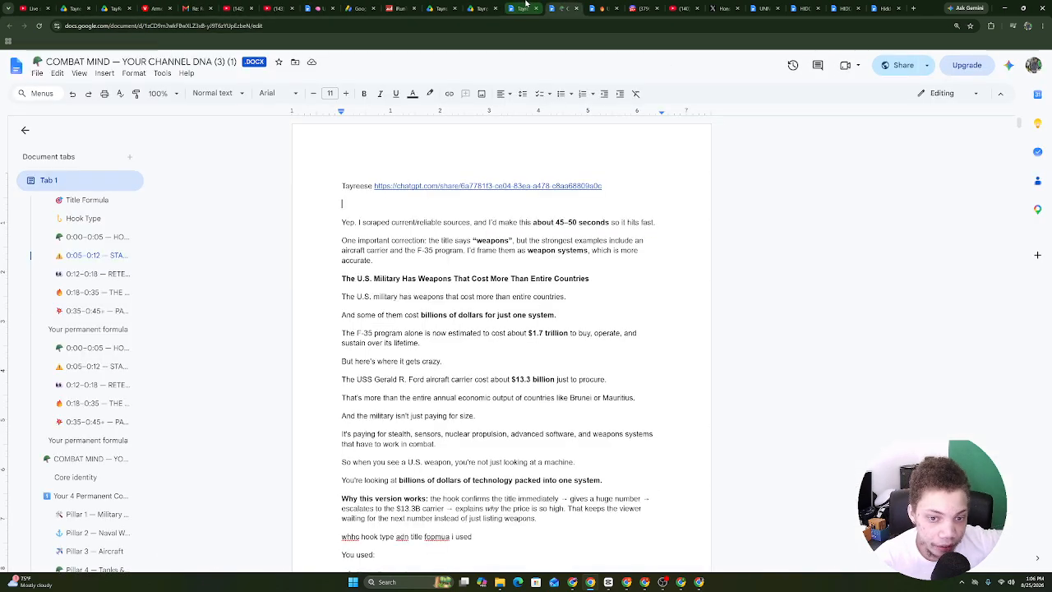
pyautogui.click(562, 6)
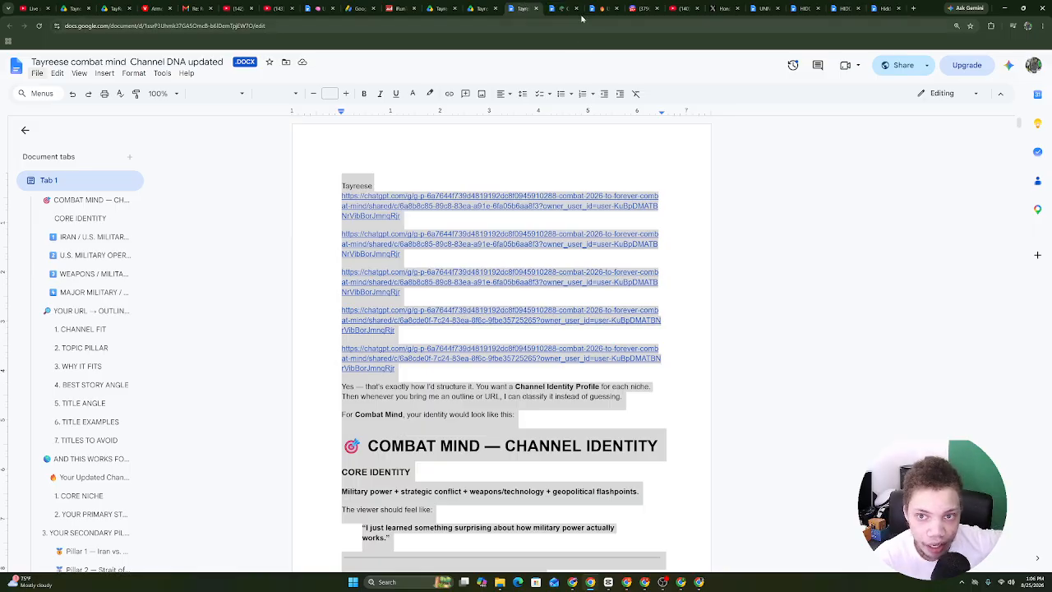
pyautogui.click(573, 7)
pyautogui.click(525, 7)
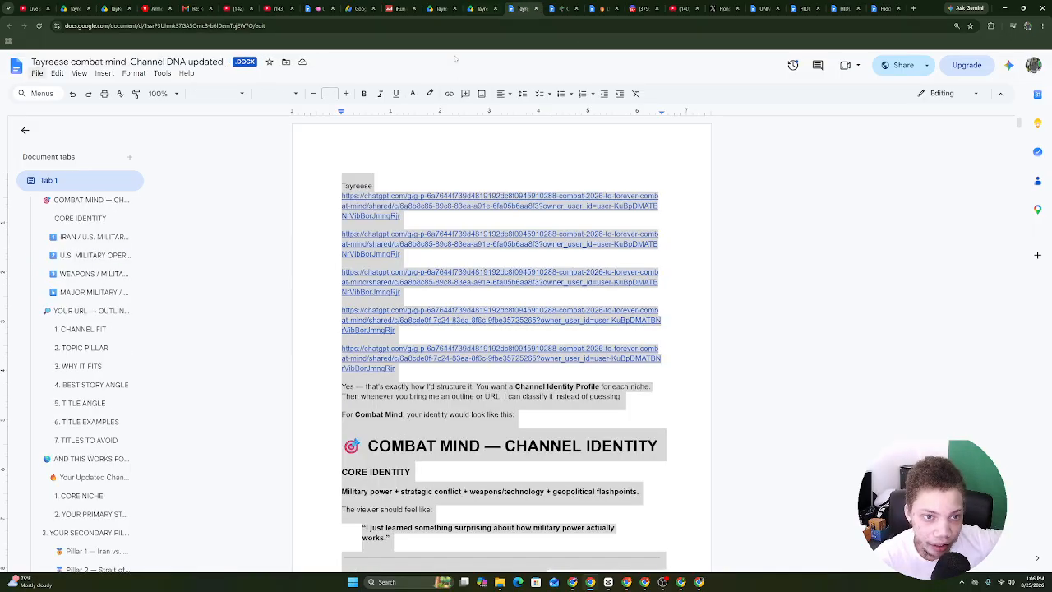
pyautogui.click(469, 7)
pyautogui.click(806, 448)
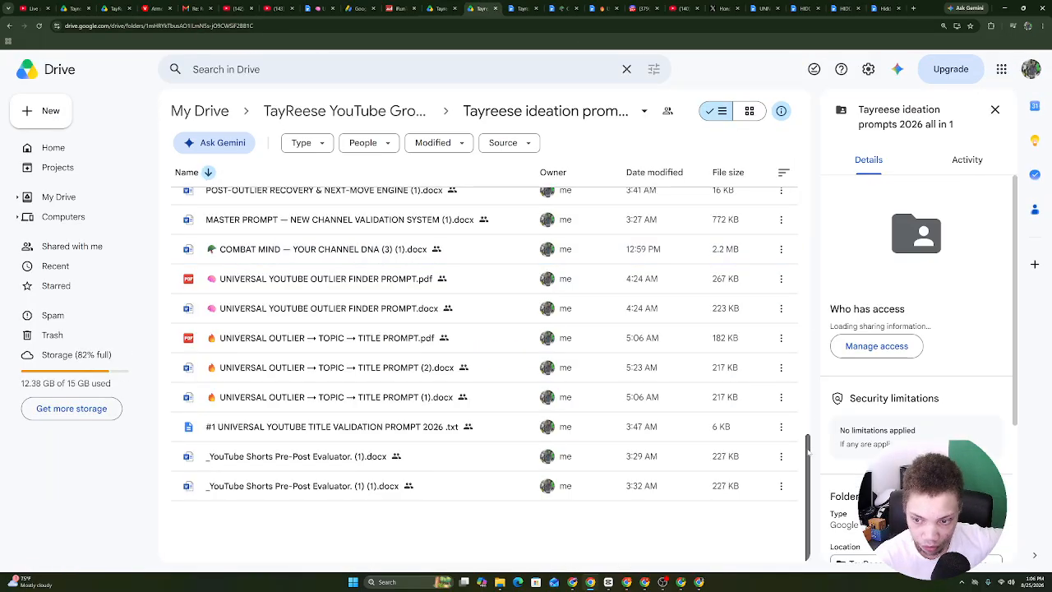
pyautogui.scroll(10, 485, 345)
# Start a new Drive folder and copy the Channel DNA updated document's title.
pyautogui.click(545, 111)
pyautogui.click(593, 136)
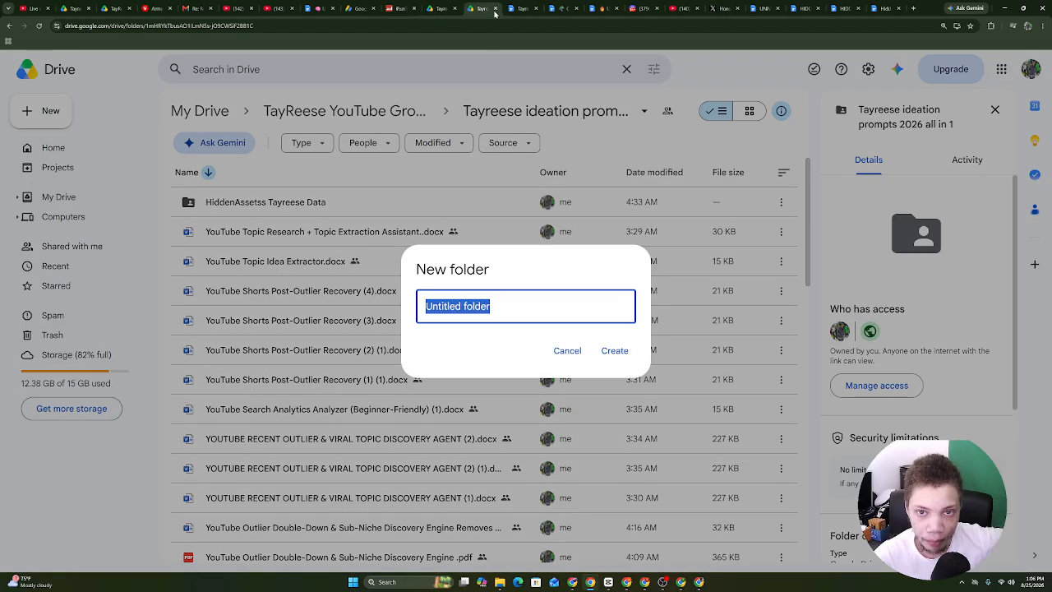
pyautogui.click(519, 8)
pyautogui.moveTo(31, 61); pyautogui.dragTo(214, 66)
pyautogui.rightClick(219, 61)
pyautogui.click(242, 118)
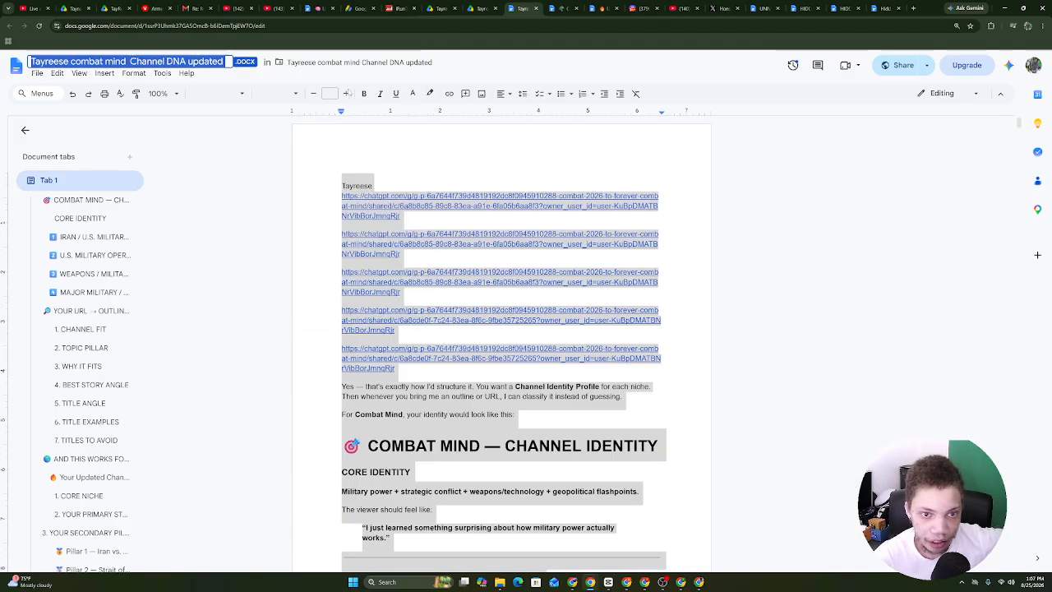
pyautogui.click(568, 5)
pyautogui.click(531, 4)
# Create the 'Tayreese combat mind Channel DNA updated' folder from the pasted title and open it.
pyautogui.click(483, 9)
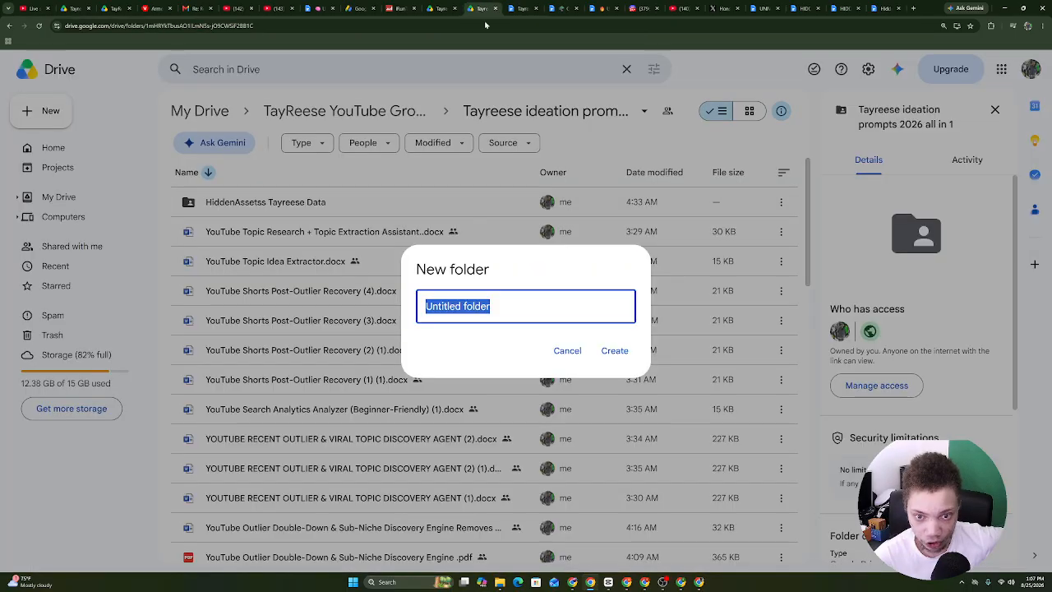
pyautogui.rightClick(484, 306)
pyautogui.click(526, 388)
pyautogui.click(622, 358)
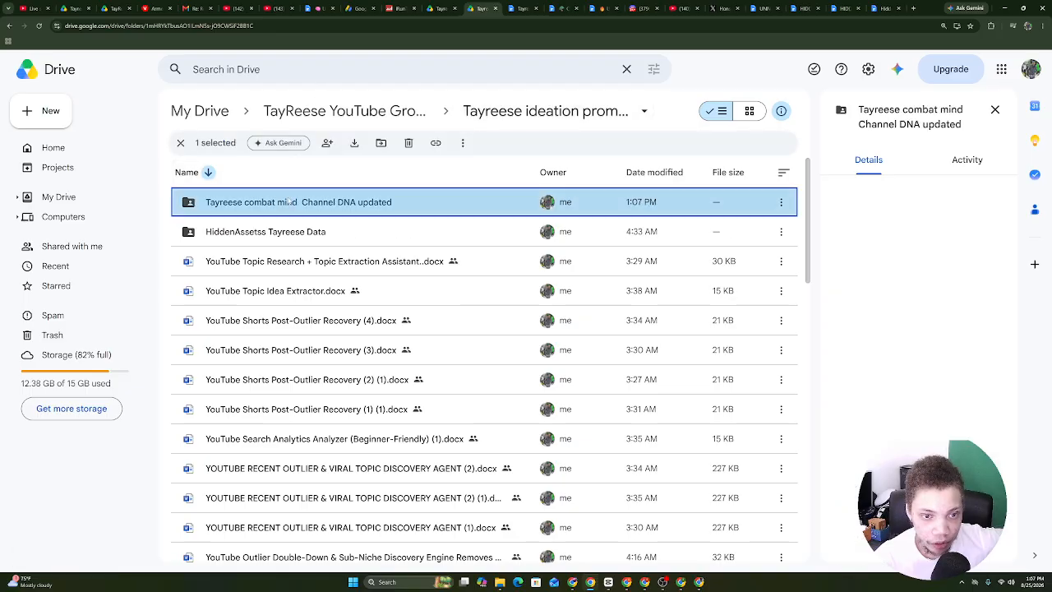
pyautogui.doubleClick(289, 201)
# Download the Channel DNA updated document as .docx and upload it into the new folder.
pyautogui.hotkey('ctrl', 'Tab')
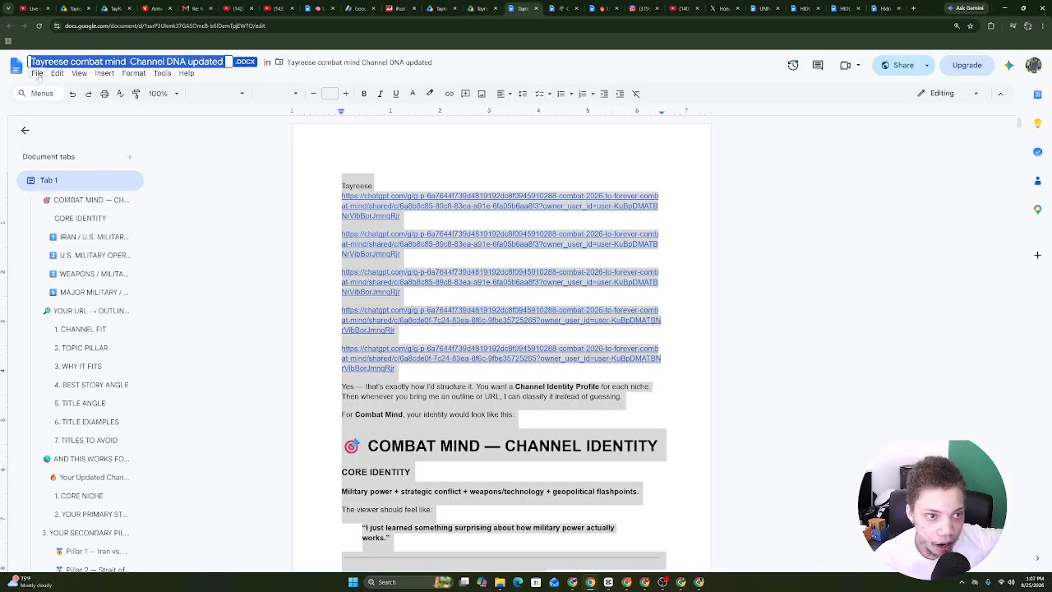
pyautogui.click(37, 74)
pyautogui.press('Escape')
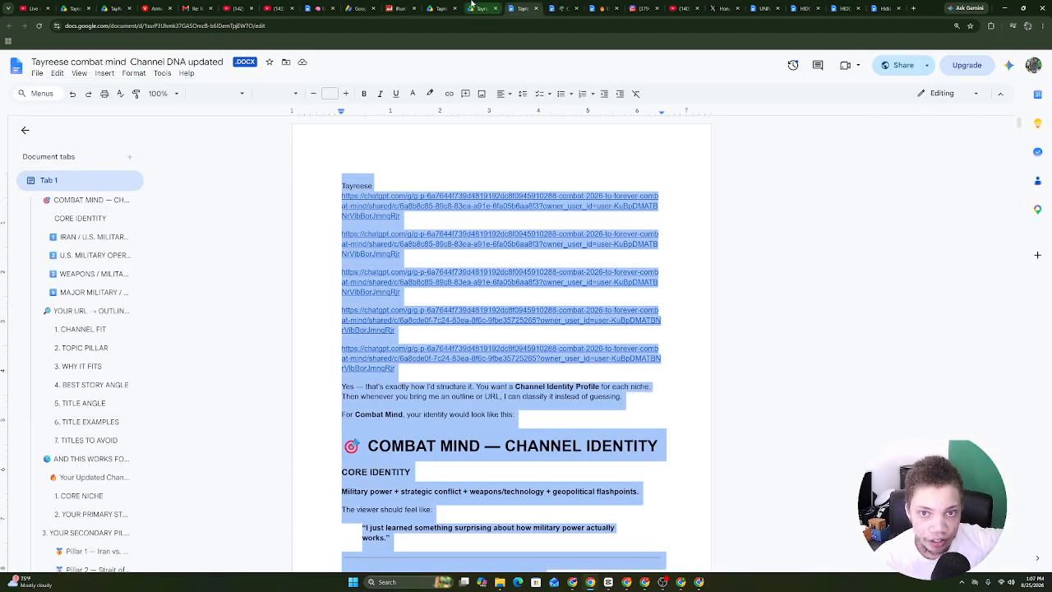
pyautogui.click(440, 8)
pyautogui.moveTo(939, 55); pyautogui.dragTo(469, 287)
# Download COMBAT MIND as a Word .docx file and upload it into the new folder.
pyautogui.click(448, 7)
pyautogui.click(525, 4)
pyautogui.click(557, 7)
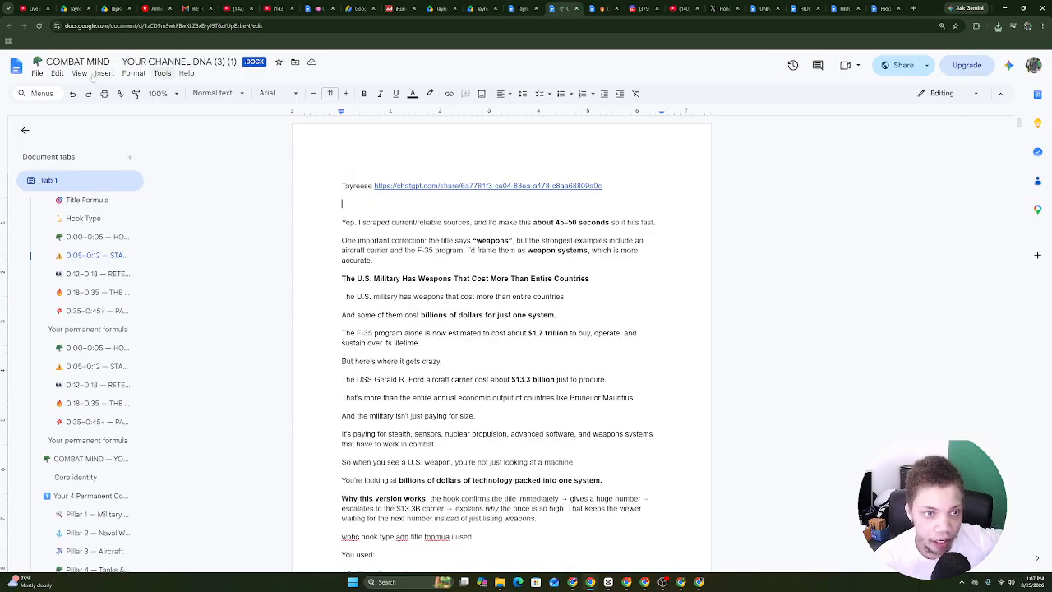
pyautogui.click(41, 75)
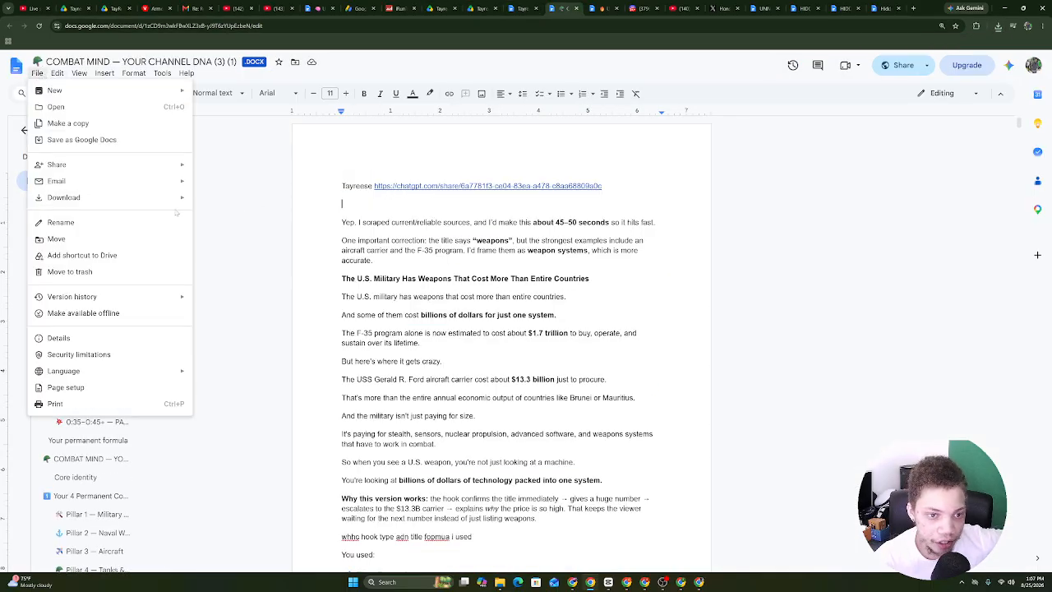
pyautogui.moveTo(178, 201)
pyautogui.click(238, 205)
pyautogui.click(480, 7)
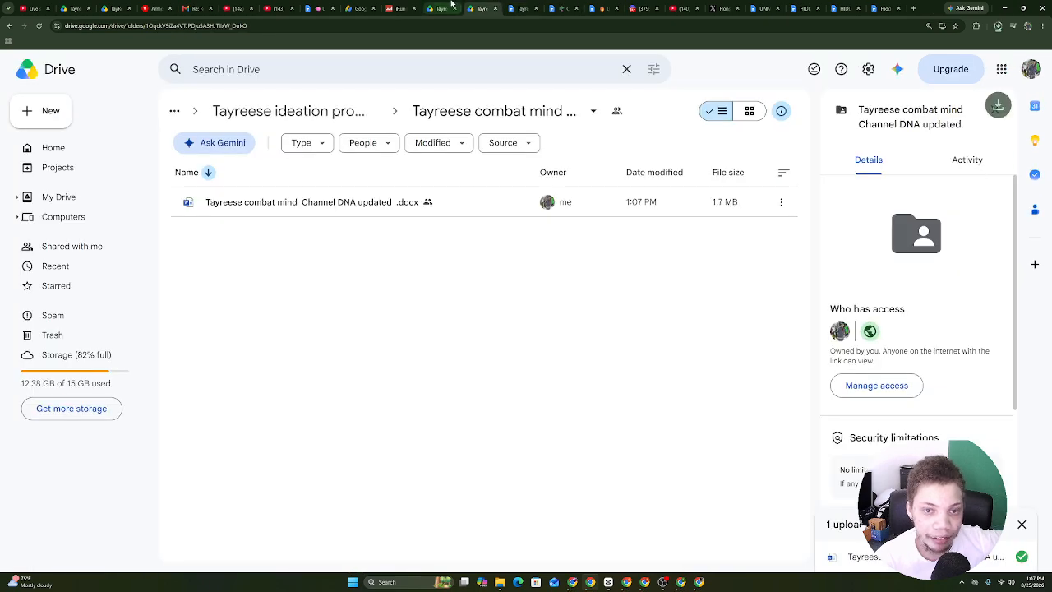
pyautogui.click(996, 27)
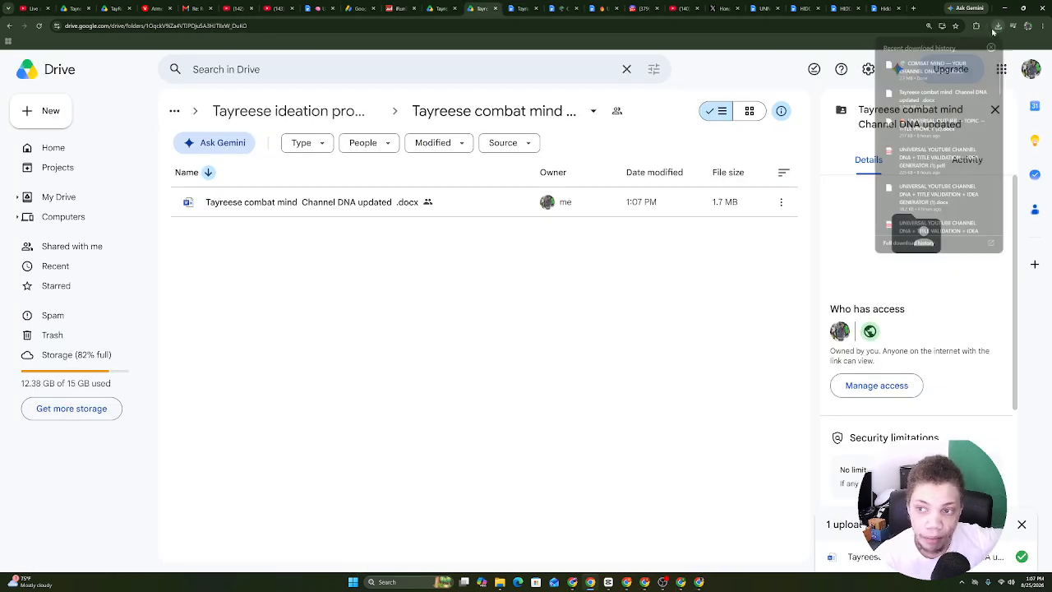
pyautogui.moveTo(933, 66); pyautogui.dragTo(563, 167)
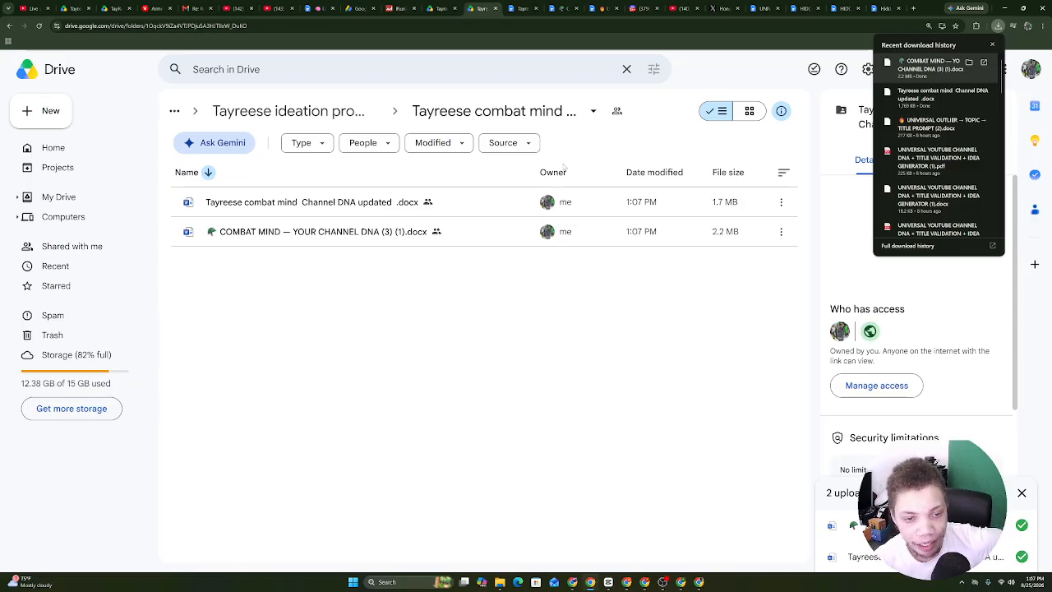
pyautogui.click(590, 582)
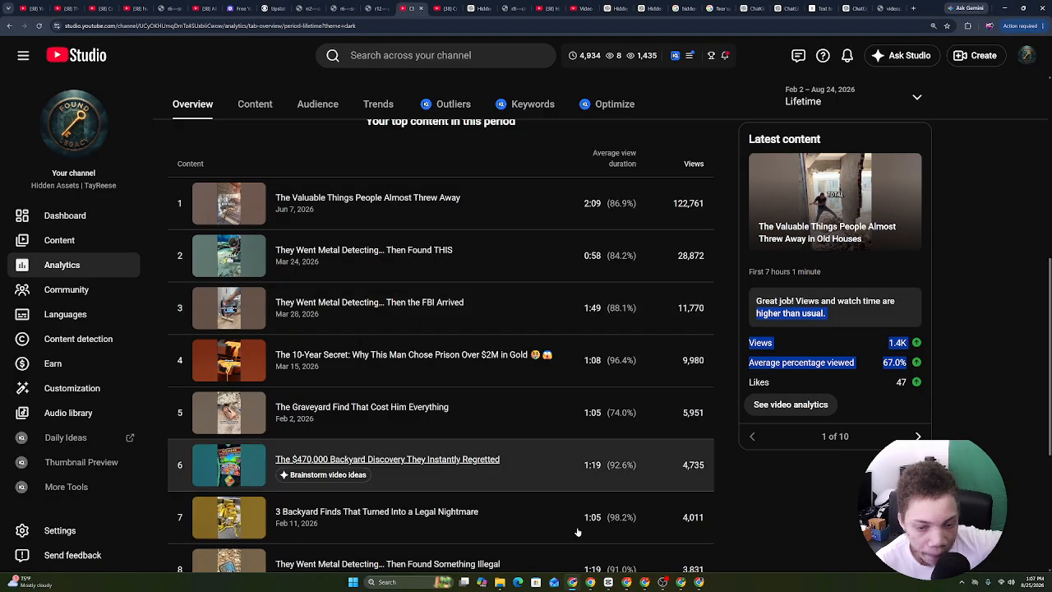
# Show the Combat Mind channel's Lifetime analytics: 793,921 views, 6.5K watch hours, +1.2K subscribers.
pyautogui.click(627, 582)
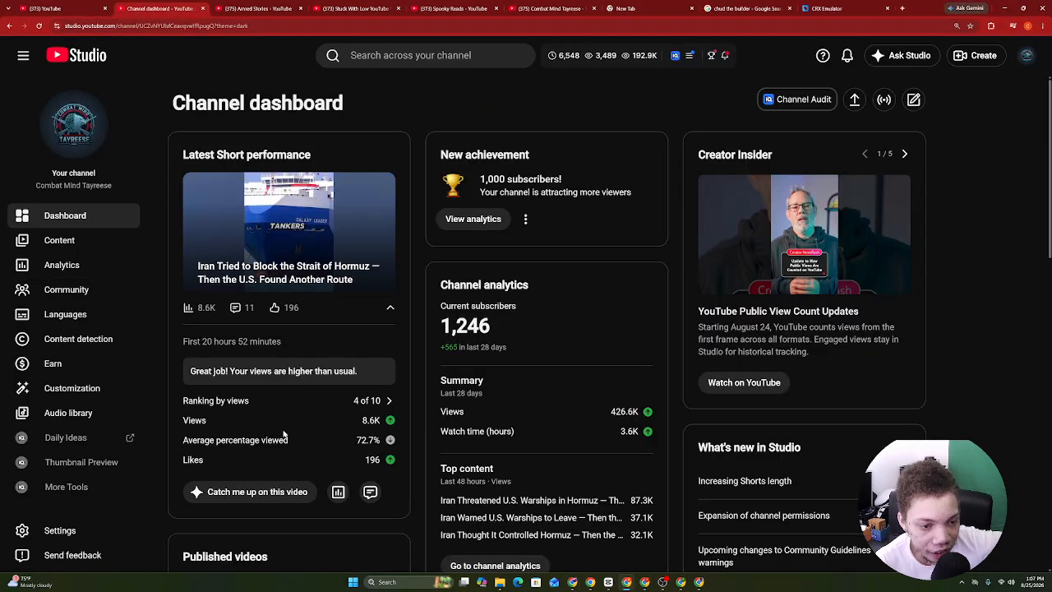
pyautogui.click(73, 265)
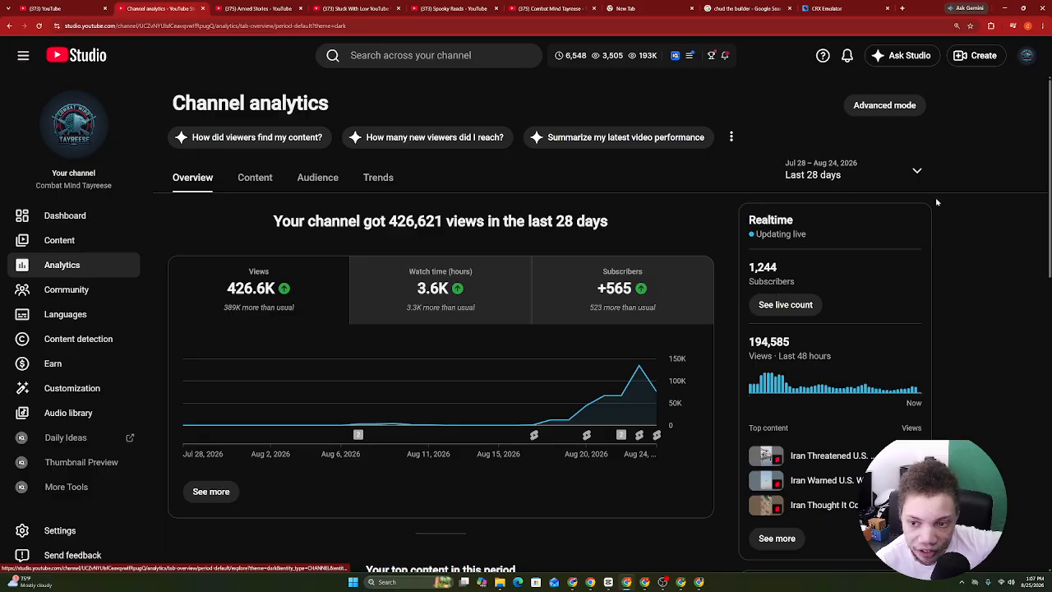
pyautogui.click(810, 169)
pyautogui.click(808, 248)
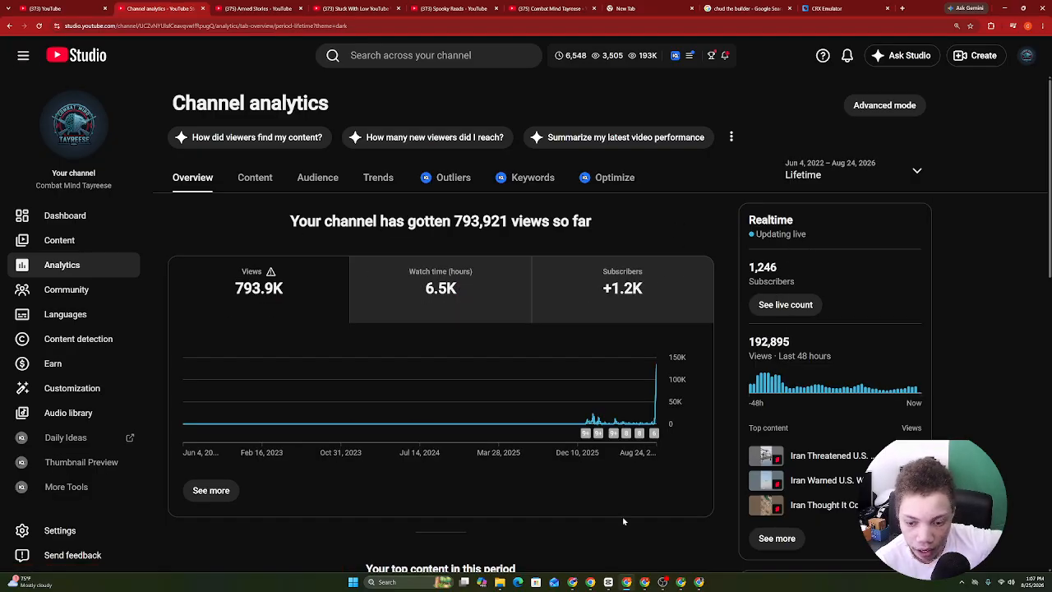
pyautogui.click(590, 584)
pyautogui.click(590, 584)
pyautogui.click(287, 314)
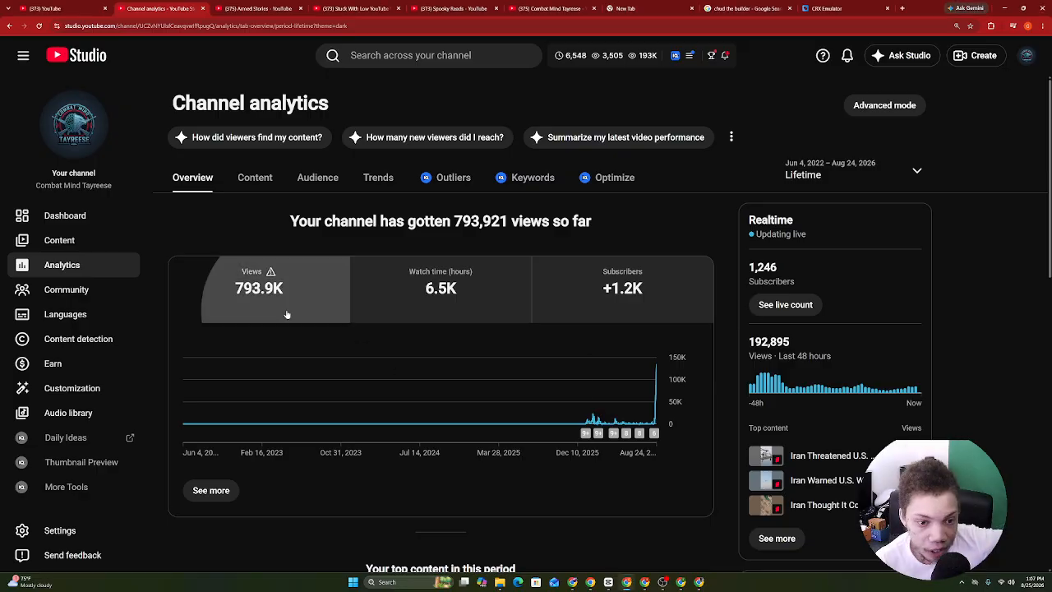
# Move the recording software's webcam overlay to the bottom-left corner.
pyautogui.click(1032, 582)
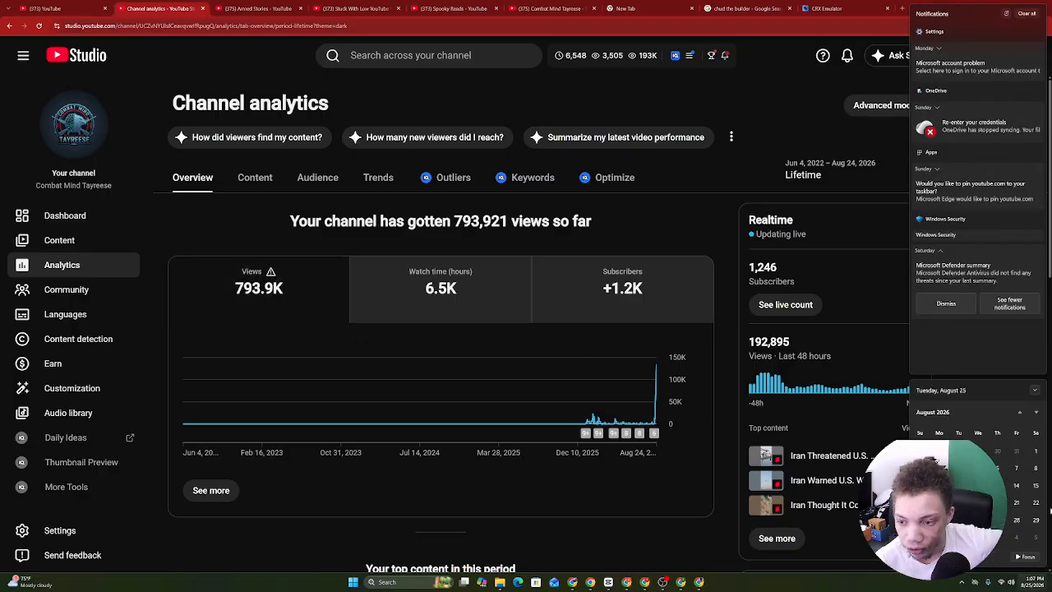
pyautogui.click(667, 583)
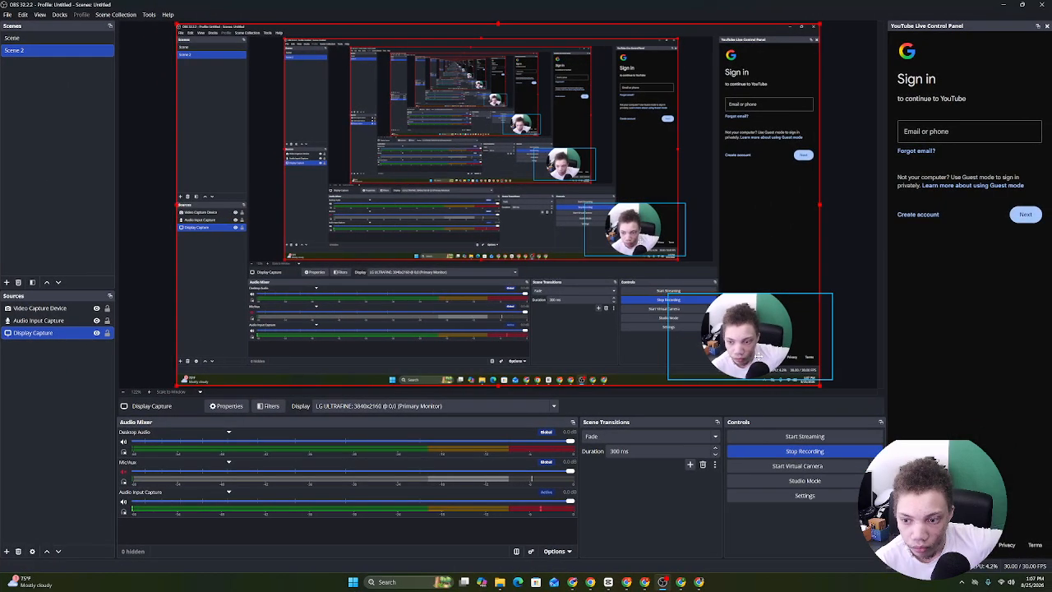
pyautogui.moveTo(758, 355); pyautogui.dragTo(291, 354)
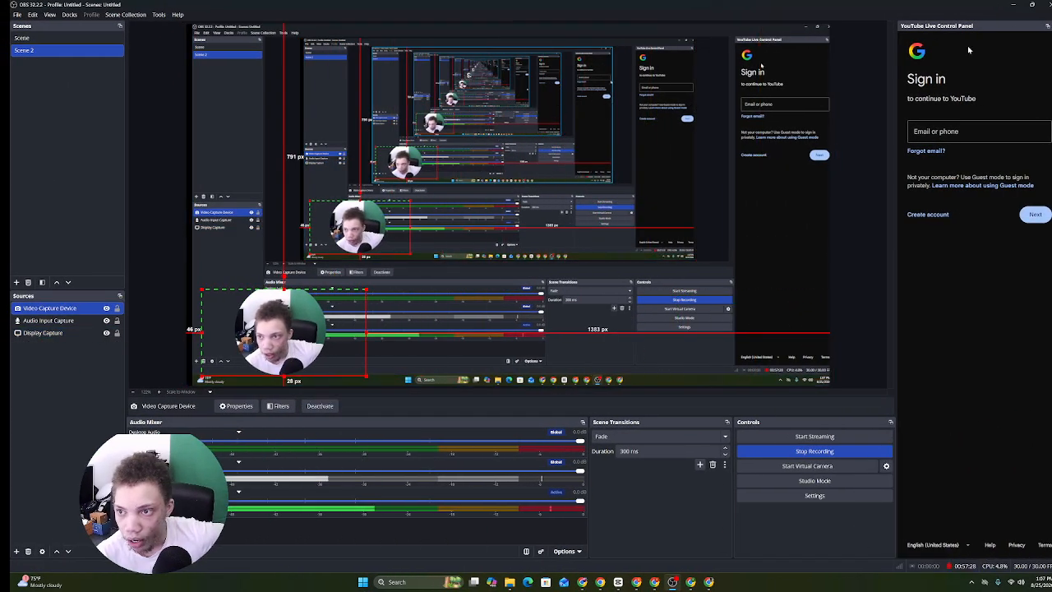
pyautogui.click(1016, 6)
pyautogui.click(1042, 582)
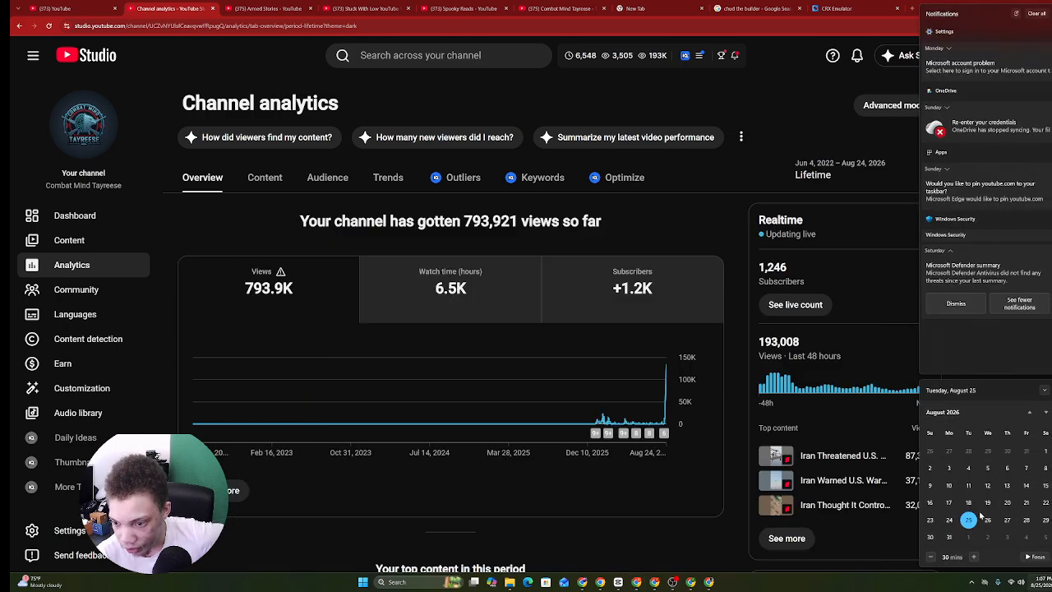
# Dismiss the notifications panel, glance at Drive, and return to the Hidden Assets channel analytics.
pyautogui.click(849, 349)
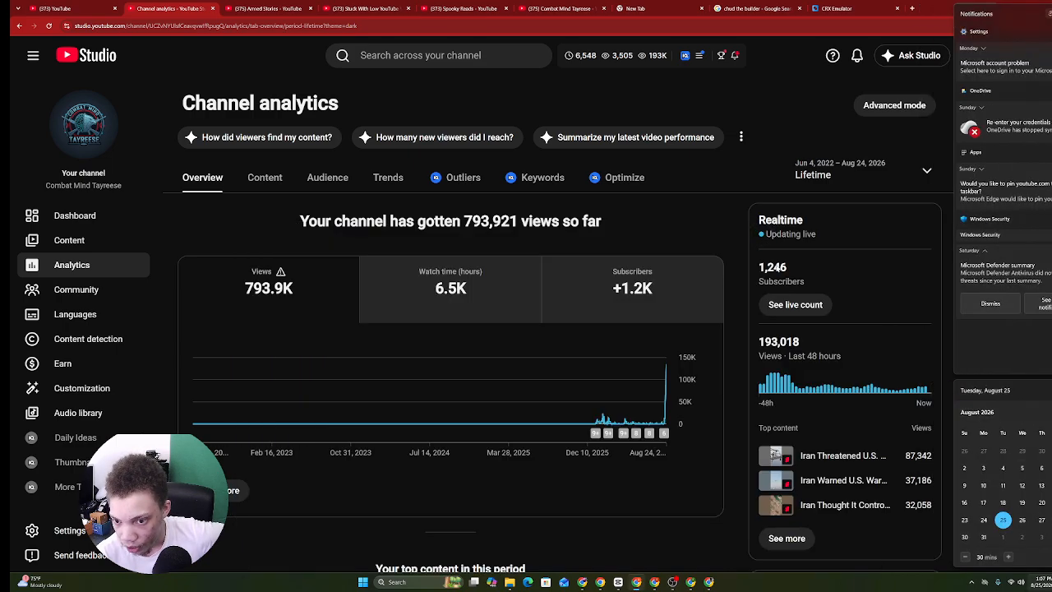
pyautogui.scroll(-2, 871, 362)
pyautogui.scroll(2, 892, 374)
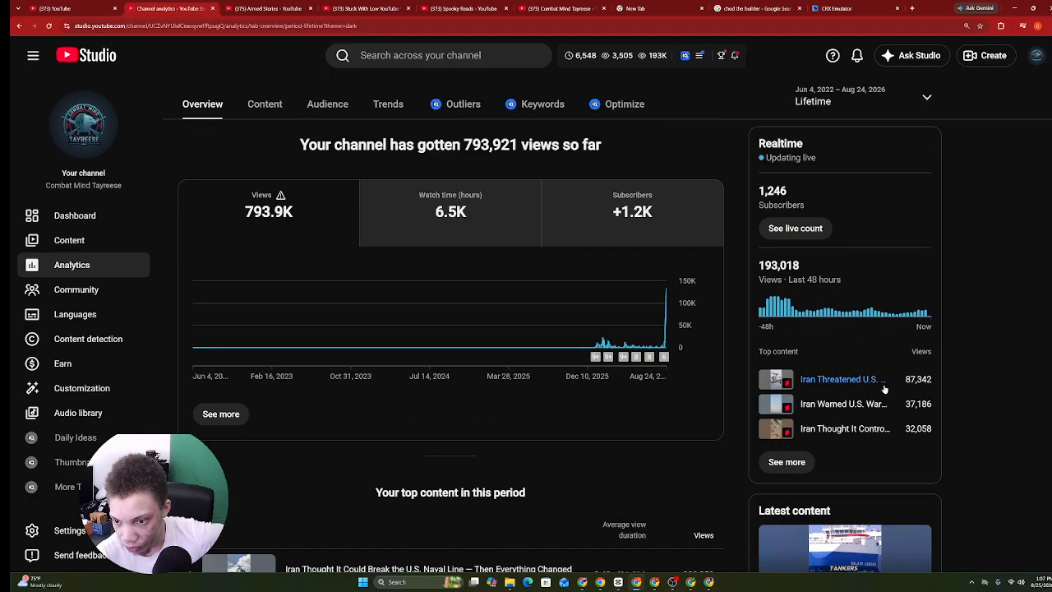
pyautogui.click(600, 581)
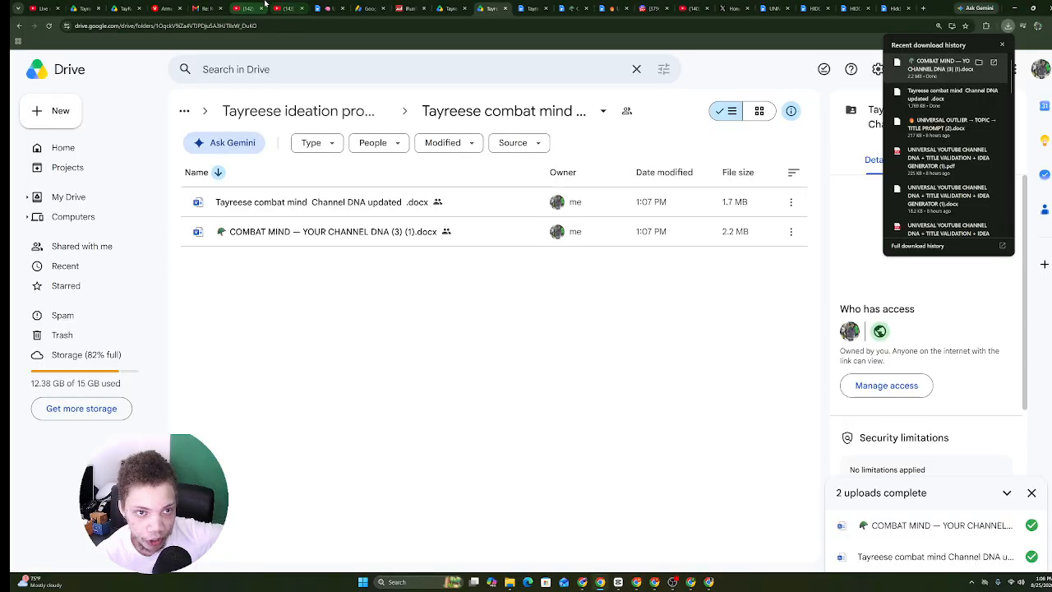
pyautogui.click(584, 580)
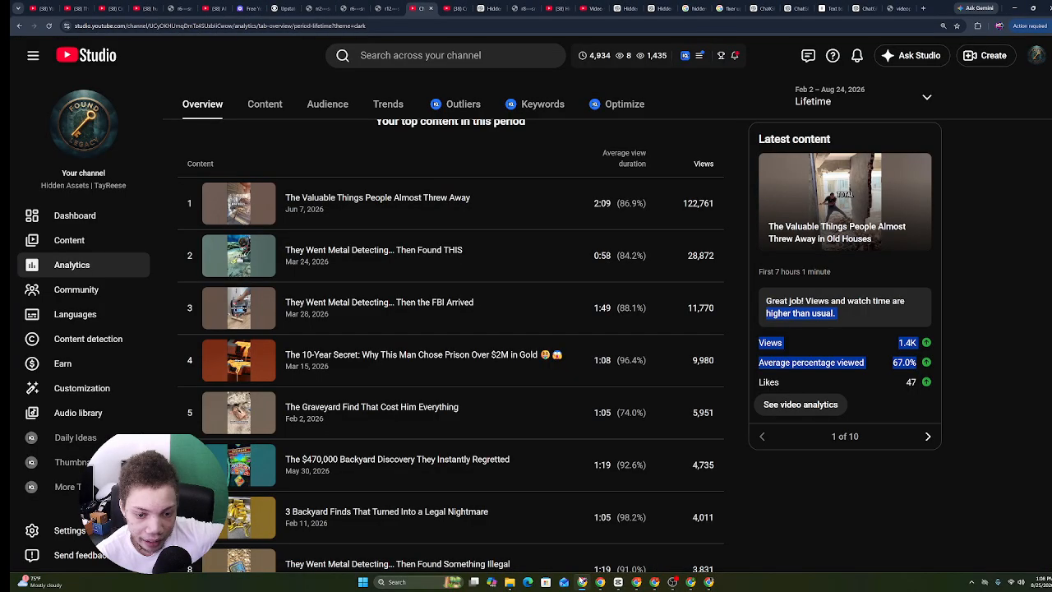
# Check the $470,000 Backyard Discovery Short's Engagement and Reach metrics.
pyautogui.click(345, 459)
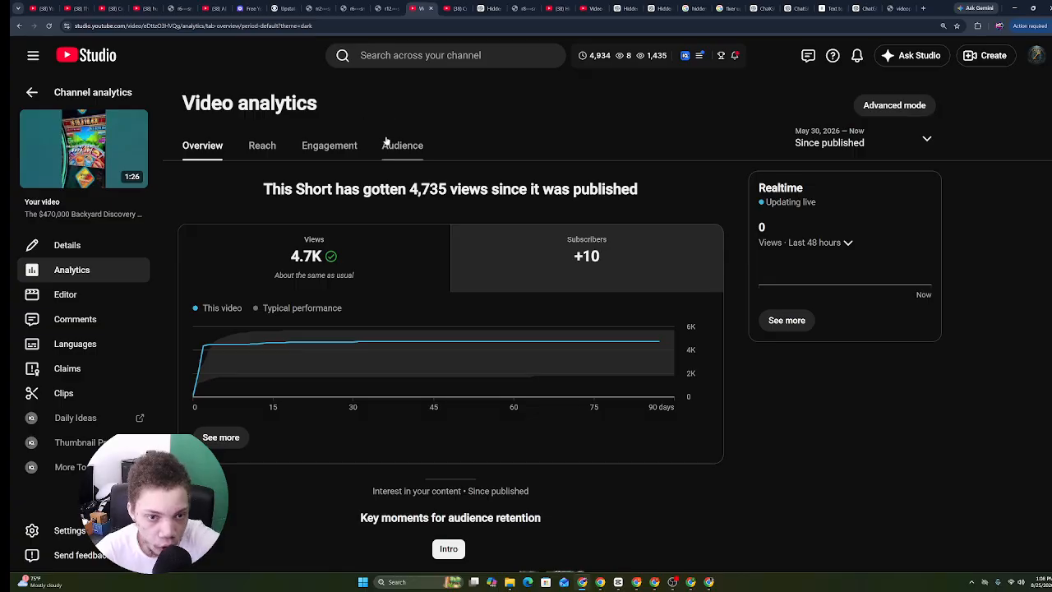
pyautogui.click(307, 140)
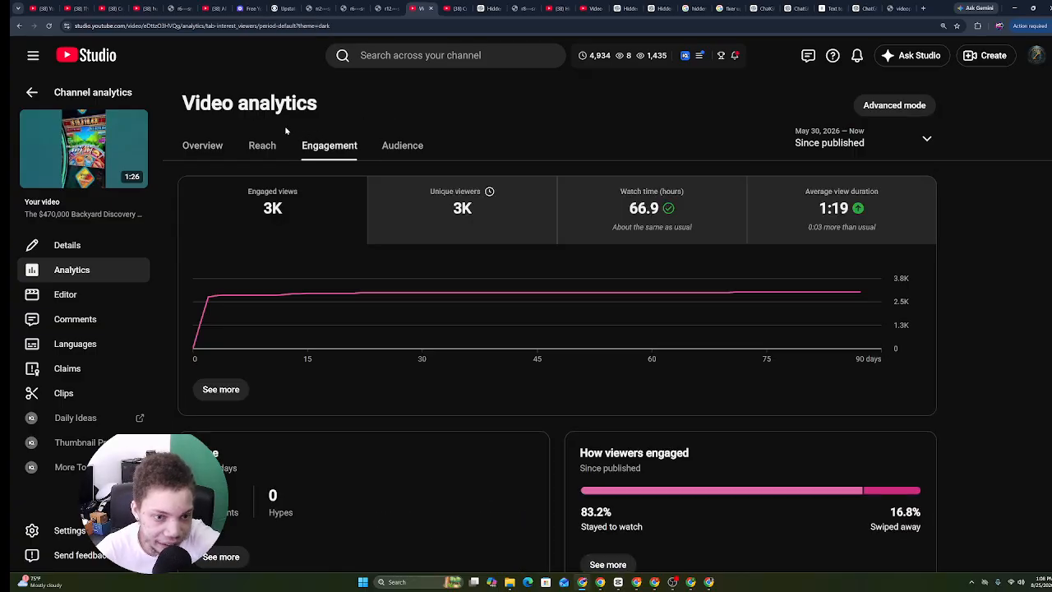
pyautogui.click(265, 148)
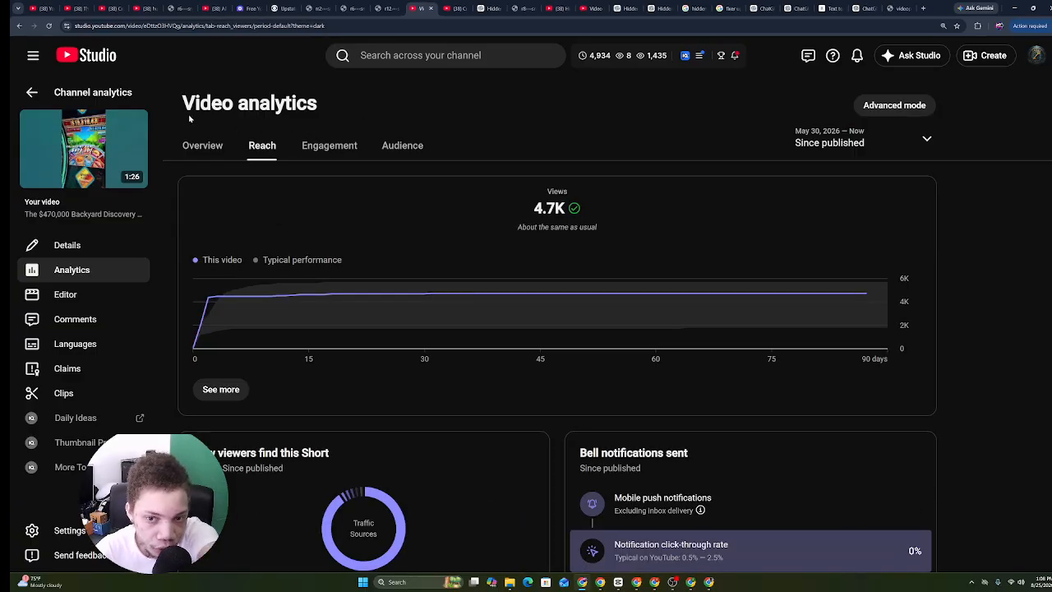
pyautogui.scroll(-6, 812, 503)
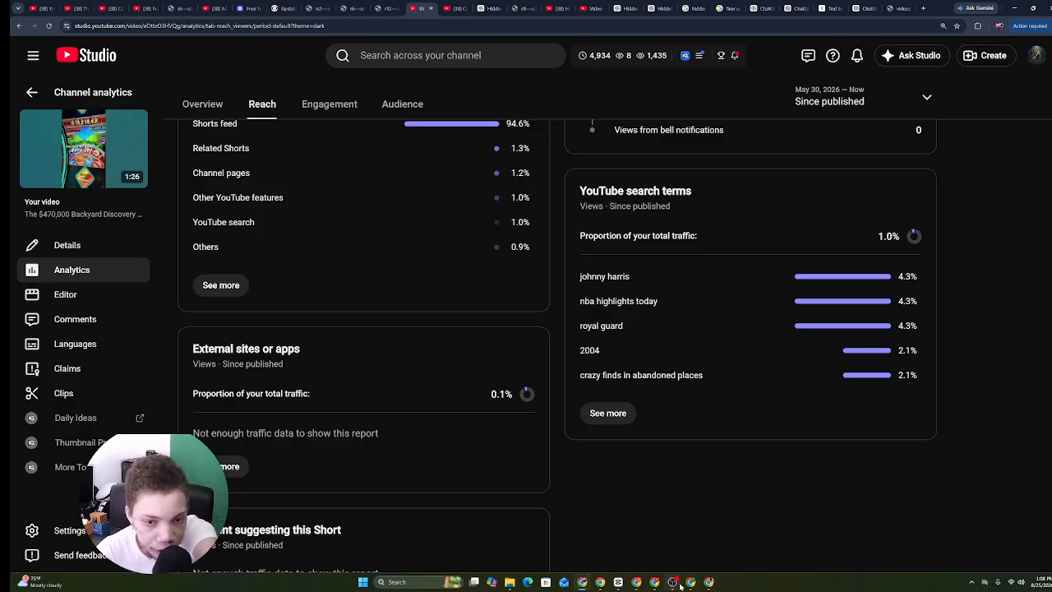
pyautogui.click(600, 582)
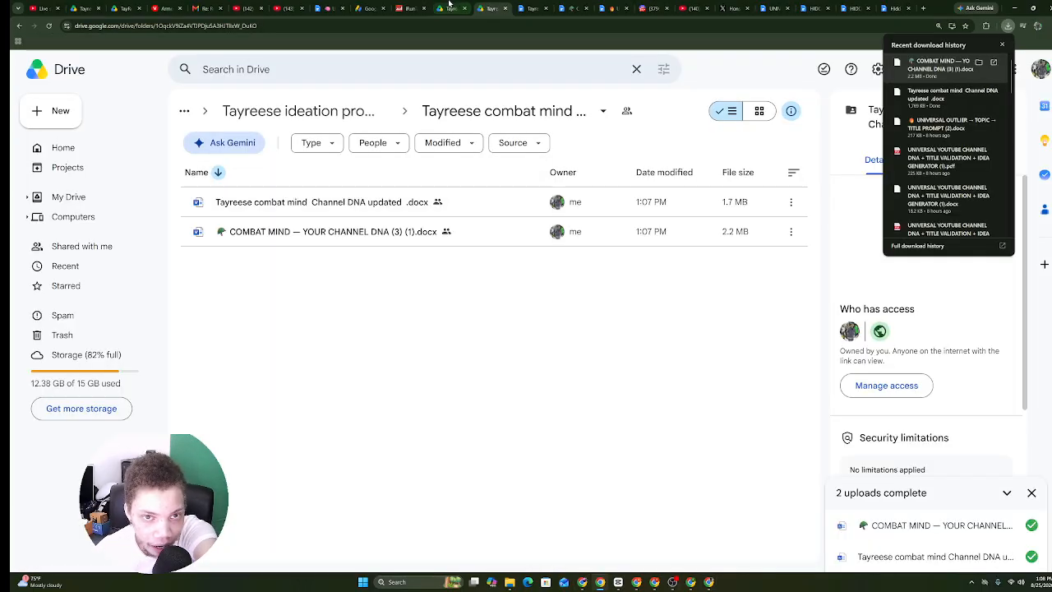
# Download the Lane Checker & Video Ideation prompt document as a Word .docx file.
pyautogui.click(325, 8)
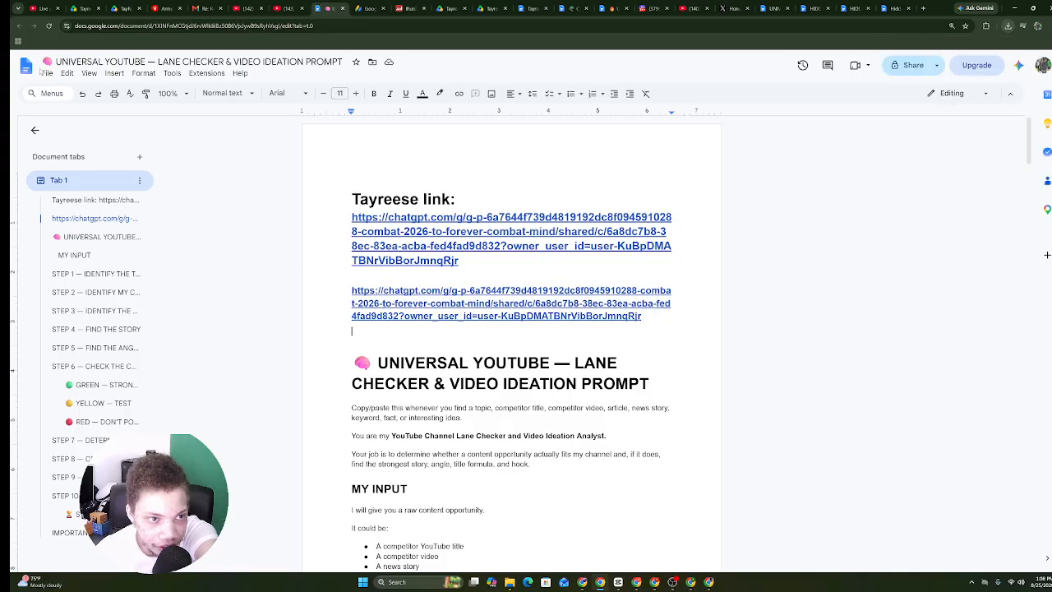
pyautogui.click(43, 73)
pyautogui.moveTo(81, 183)
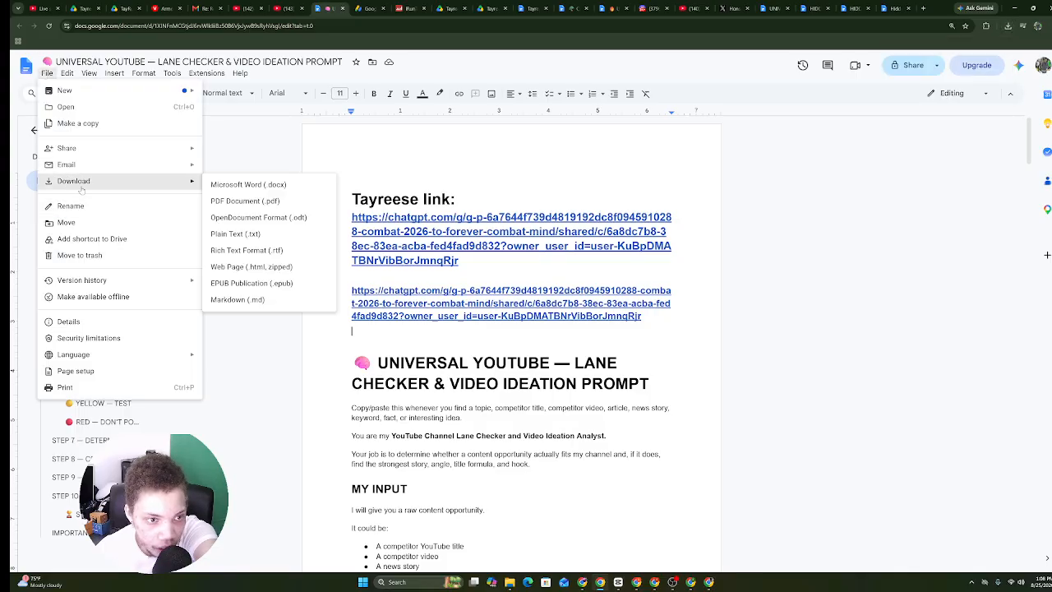
pyautogui.click(240, 186)
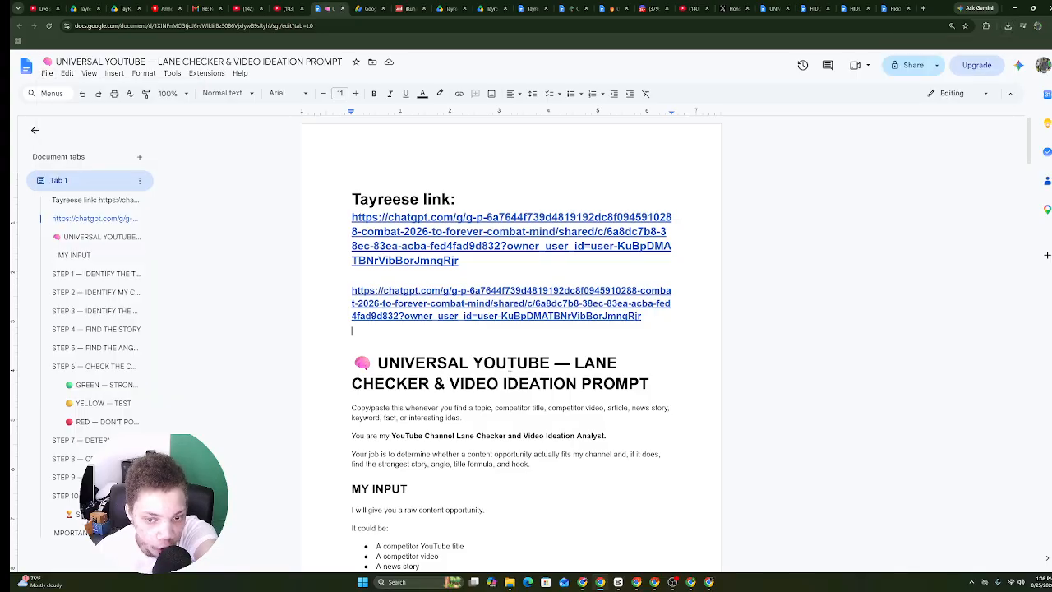
# Upload the downloaded UNIVERSAL YOUTUBE lane checker .docx into the Channel DNA updated folder.
pyautogui.click(461, 8)
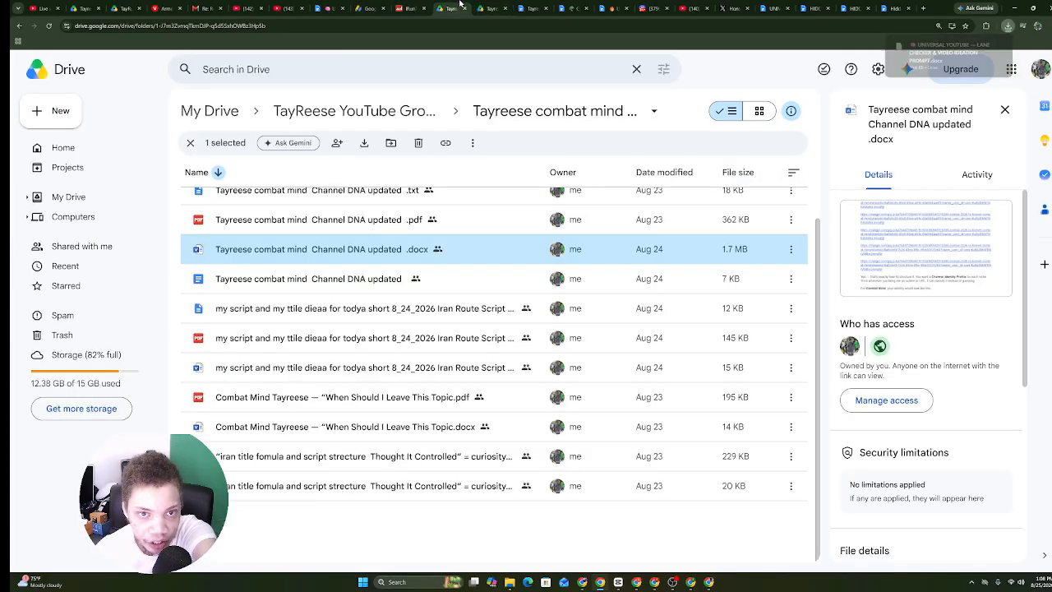
pyautogui.click(365, 7)
pyautogui.click(451, 8)
pyautogui.click(480, 7)
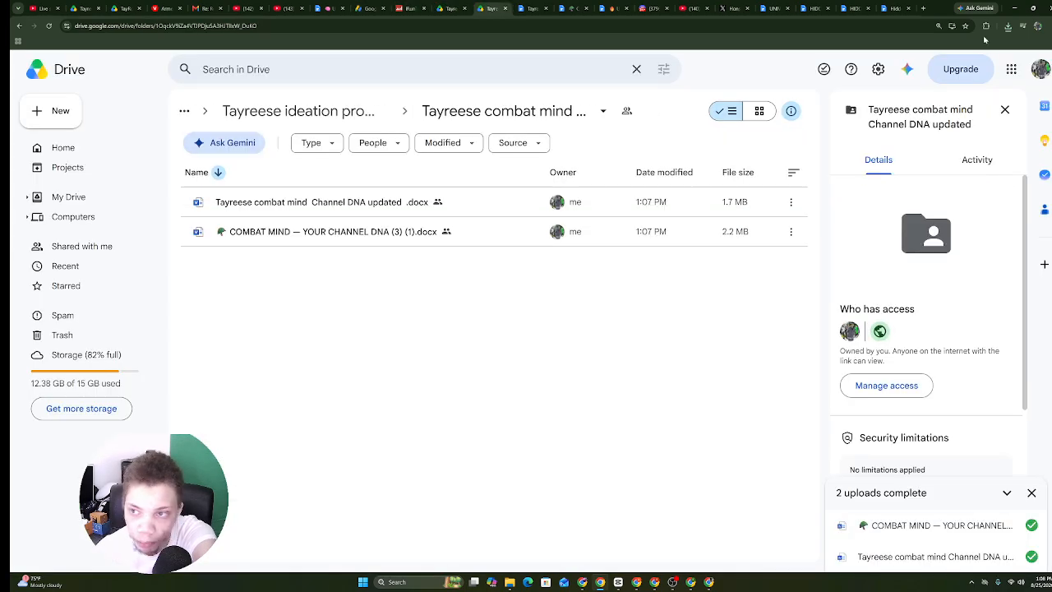
pyautogui.click(1008, 29)
pyautogui.moveTo(937, 67); pyautogui.dragTo(377, 218)
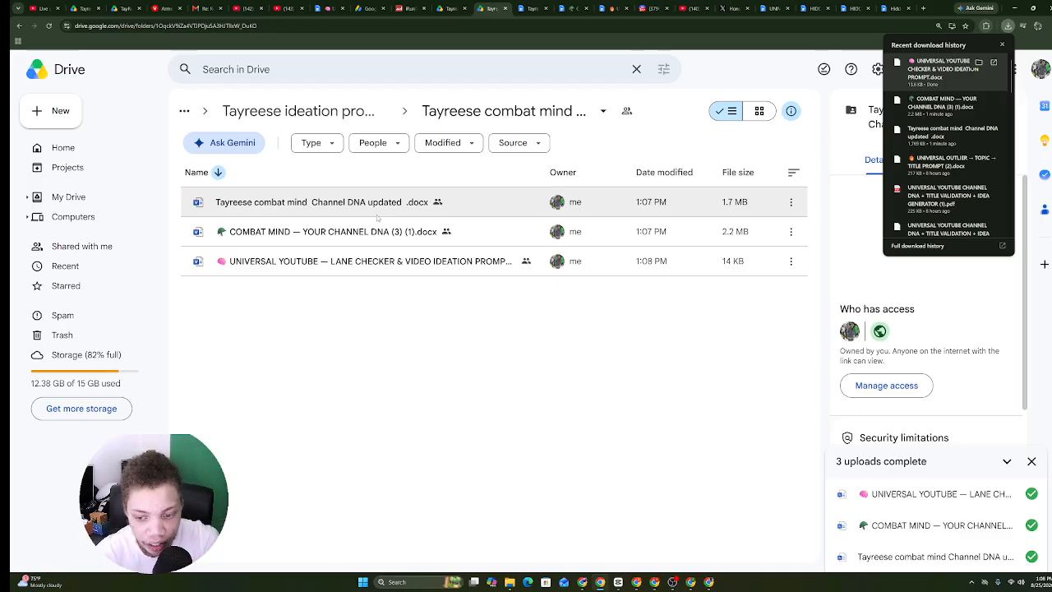
pyautogui.click(672, 582)
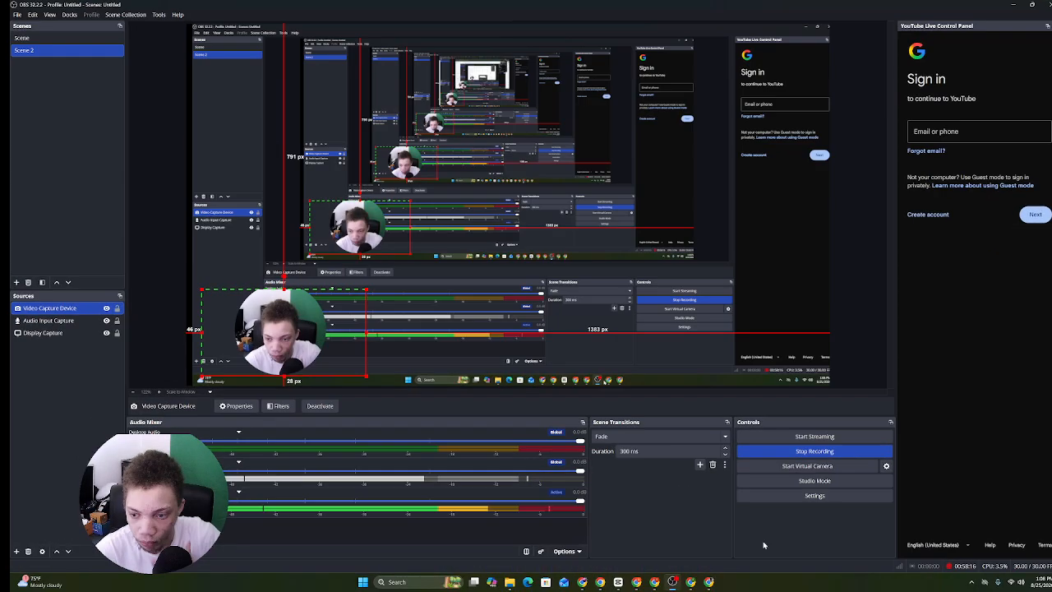